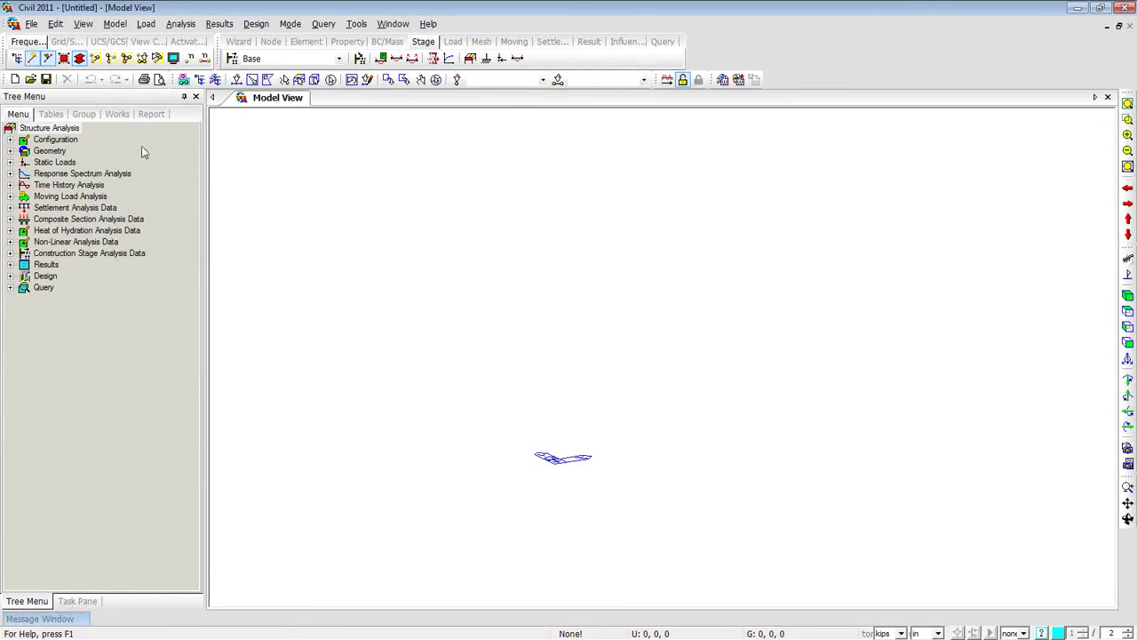
# Bring up the Material properties list from the Works tree's Properties context menu.
pyautogui.click(117, 115)
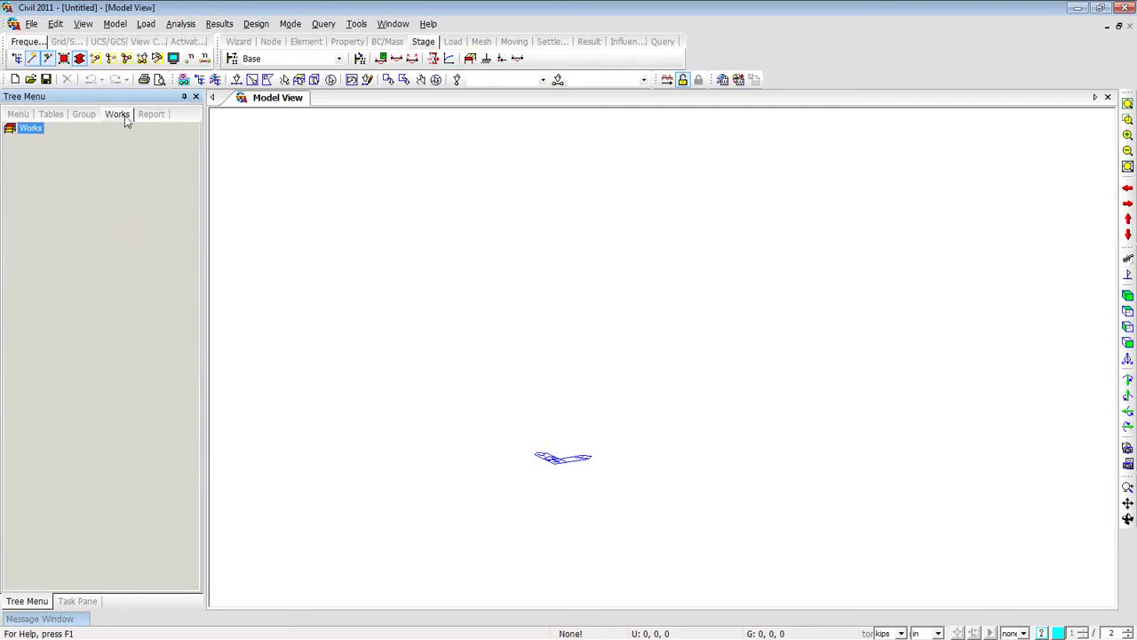
pyautogui.rightClick(391, 191)
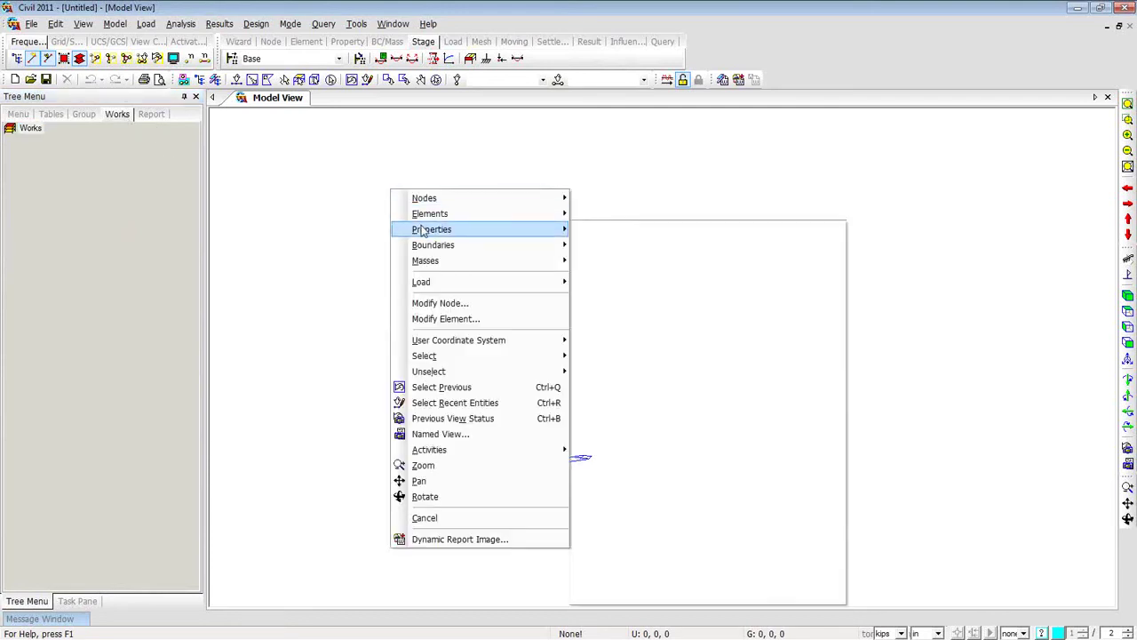
pyautogui.moveTo(452, 231)
pyautogui.click(594, 231)
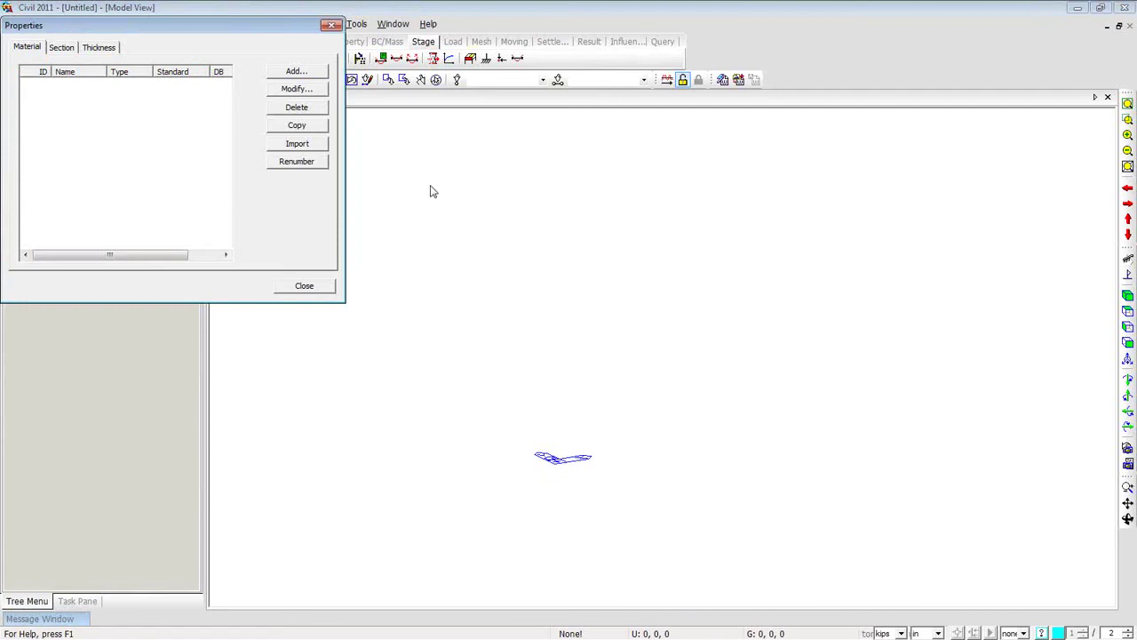
pyautogui.moveTo(242, 46); pyautogui.dragTo(444, 114)
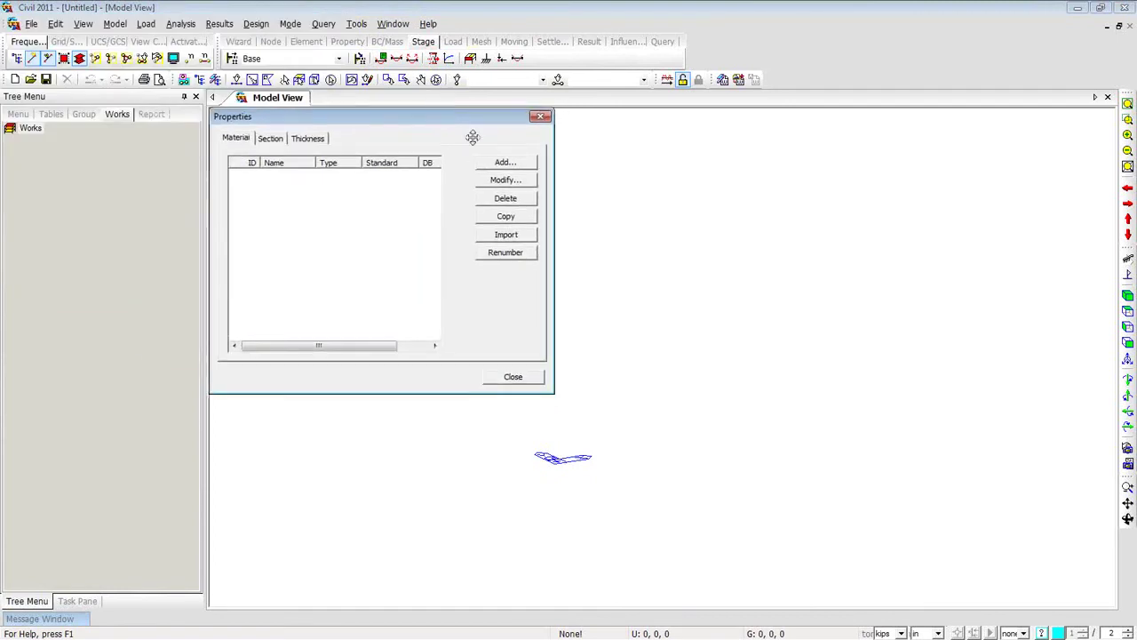
# Add material 1 as ASTM(S) database steel A709-50W, then begin a material import.
pyautogui.click(503, 166)
pyautogui.moveTo(388, 22); pyautogui.dragTo(741, 126)
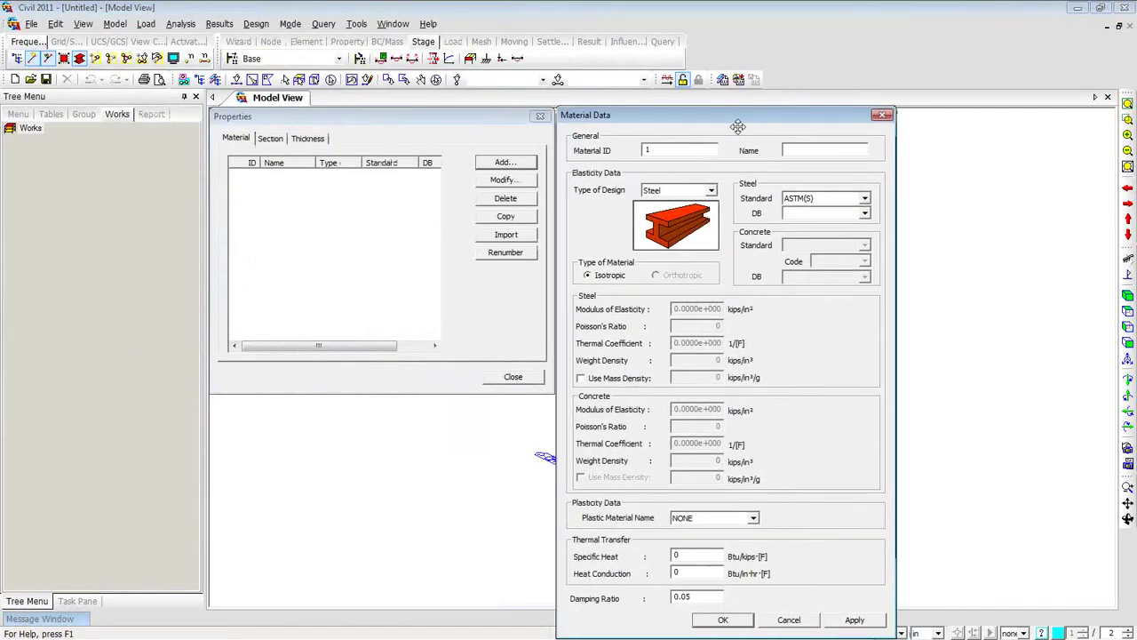
pyautogui.click(865, 213)
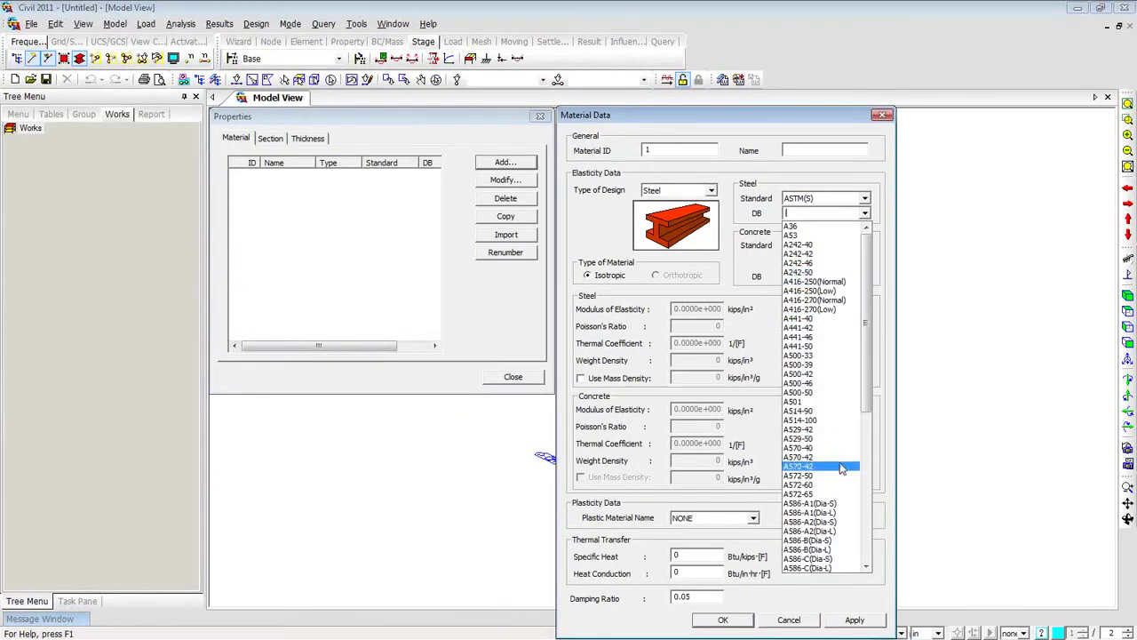
pyautogui.moveTo(867, 412); pyautogui.dragTo(867, 535)
pyautogui.click(802, 513)
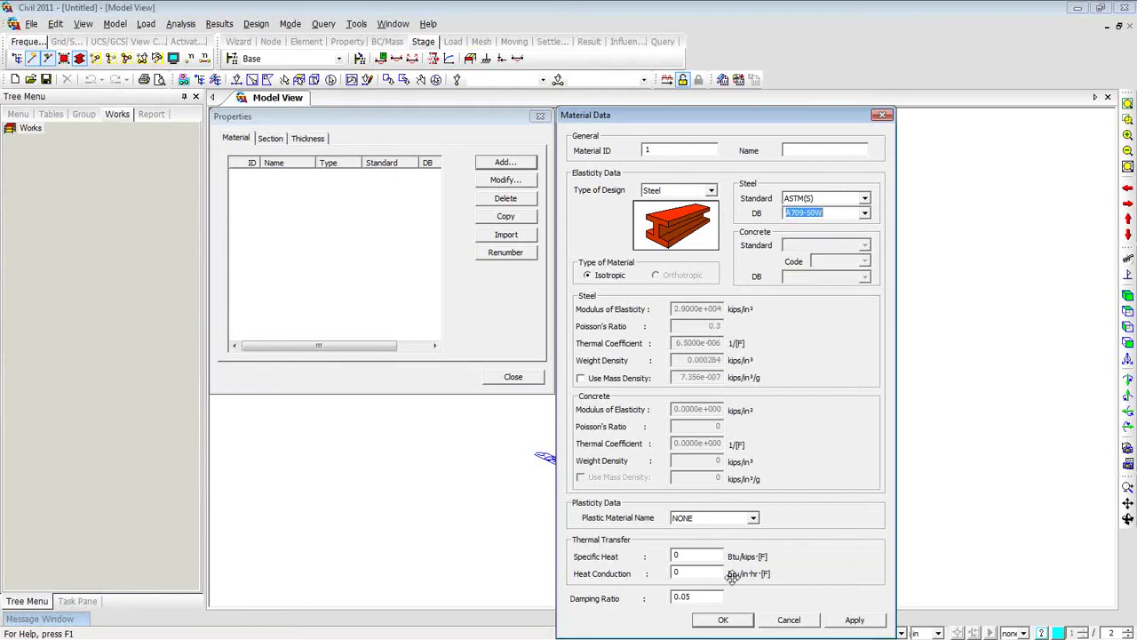
pyautogui.click(723, 620)
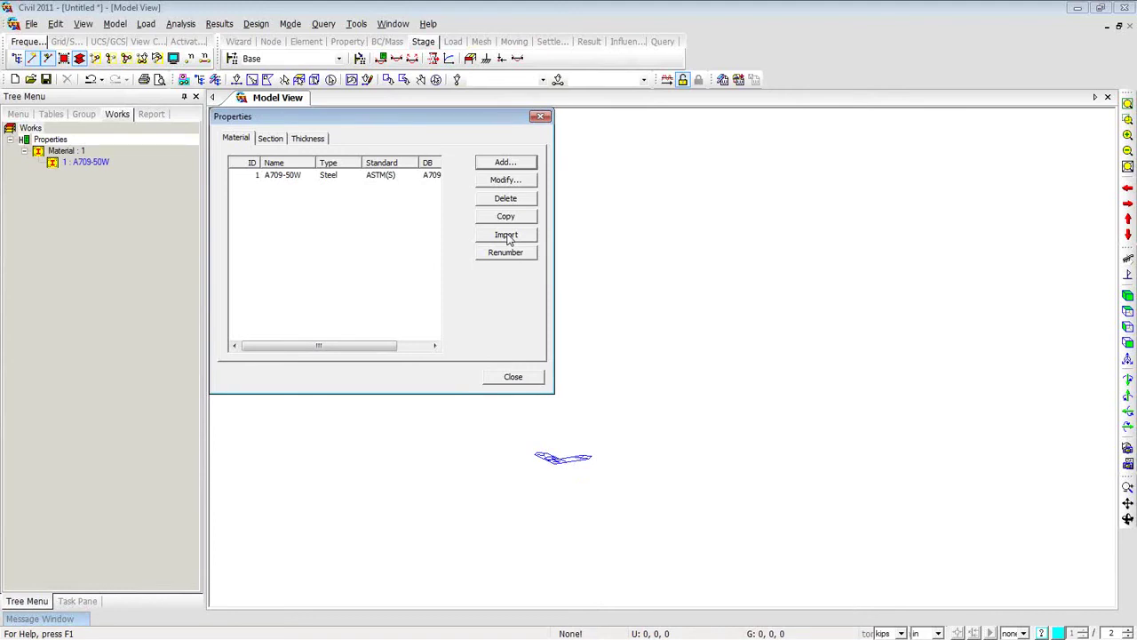
pyautogui.click(508, 237)
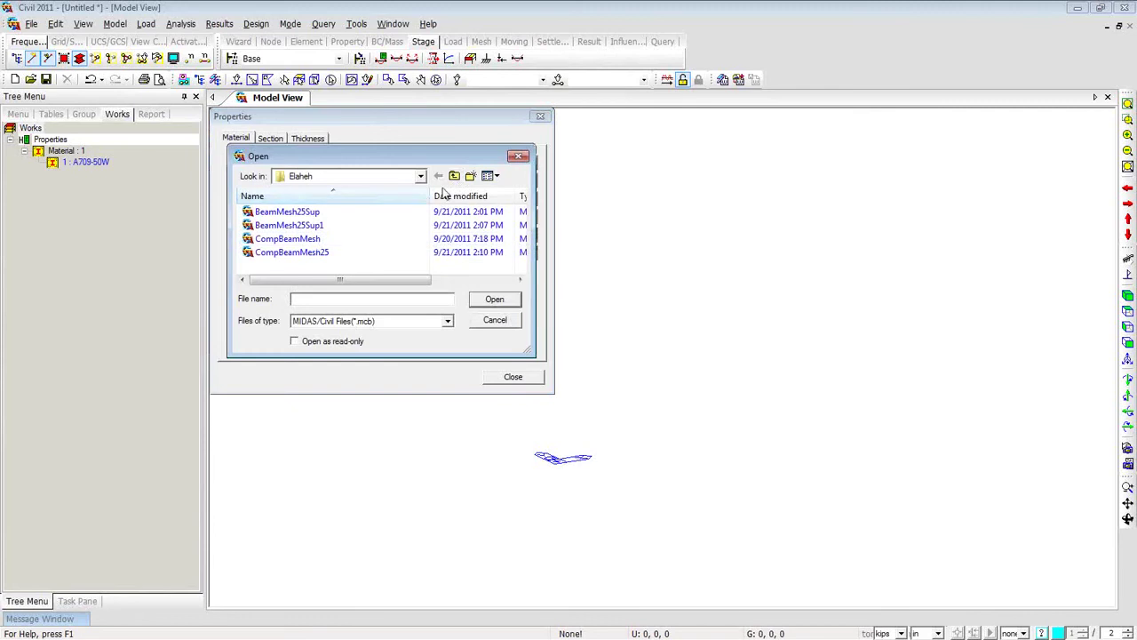
# Import Grade C5000 and Crossbeams from the Curved Steel girder project in Webinar > Curved Composite Girder Bridge.
pyautogui.click(454, 176)
pyautogui.click(454, 176)
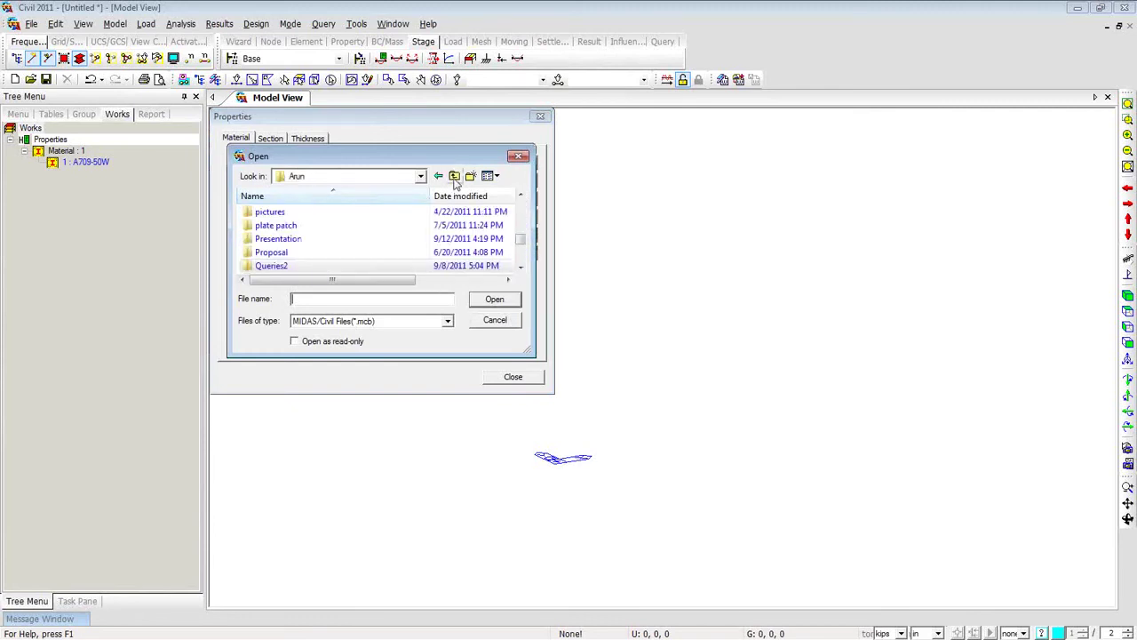
pyautogui.moveTo(531, 238); pyautogui.dragTo(442, 244)
pyautogui.doubleClick(278, 213)
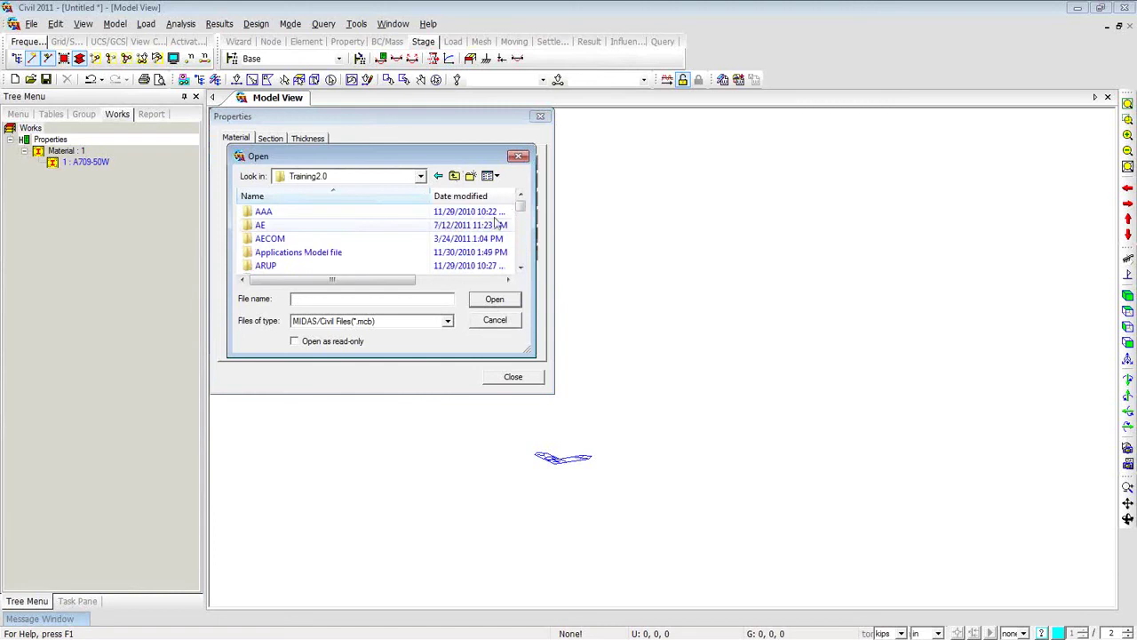
pyautogui.moveTo(522, 203); pyautogui.dragTo(523, 250)
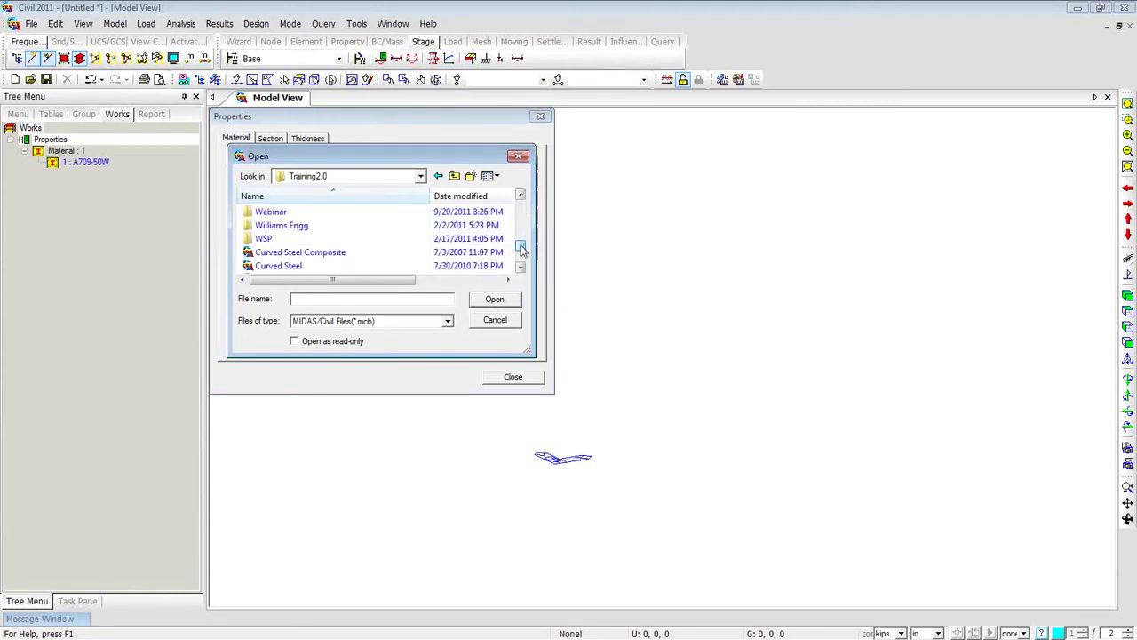
pyautogui.doubleClick(294, 212)
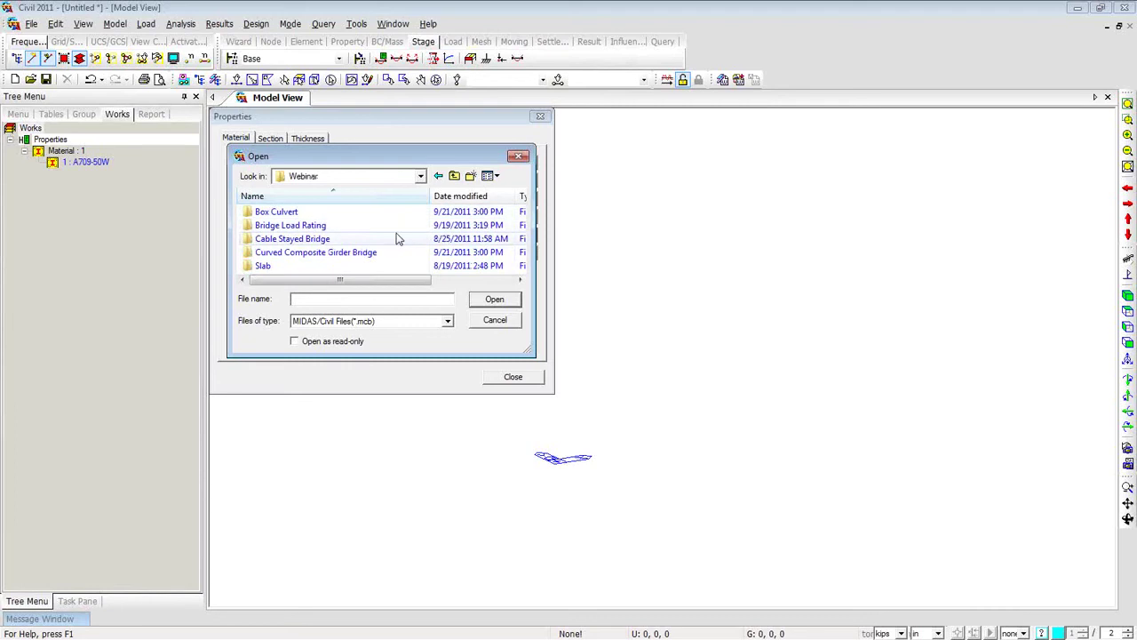
pyautogui.doubleClick(324, 253)
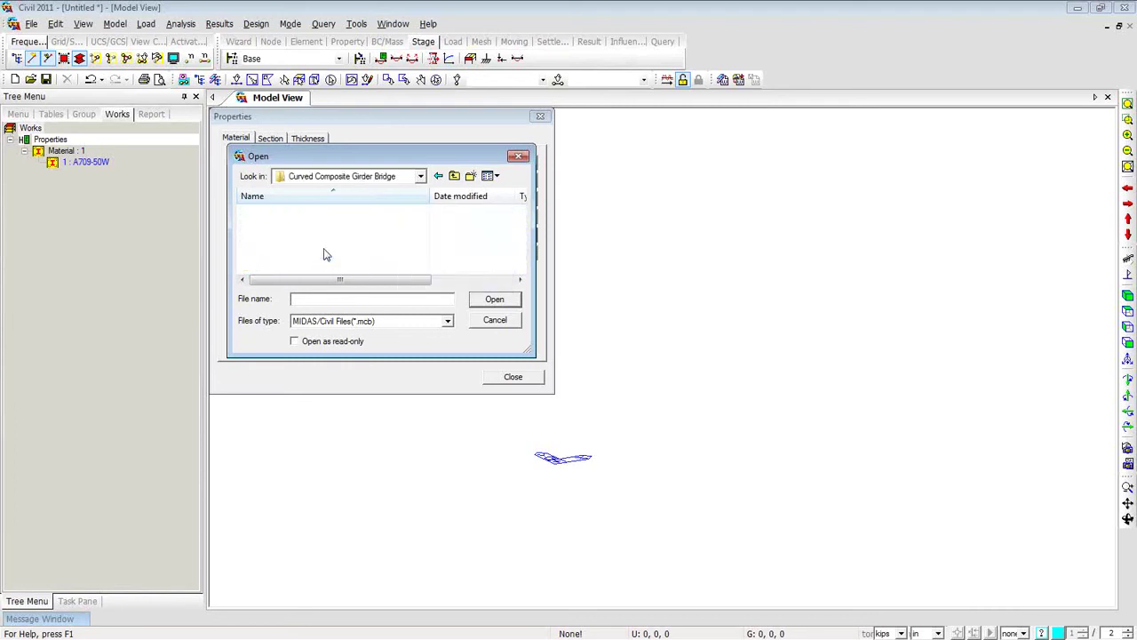
pyautogui.doubleClick(293, 226)
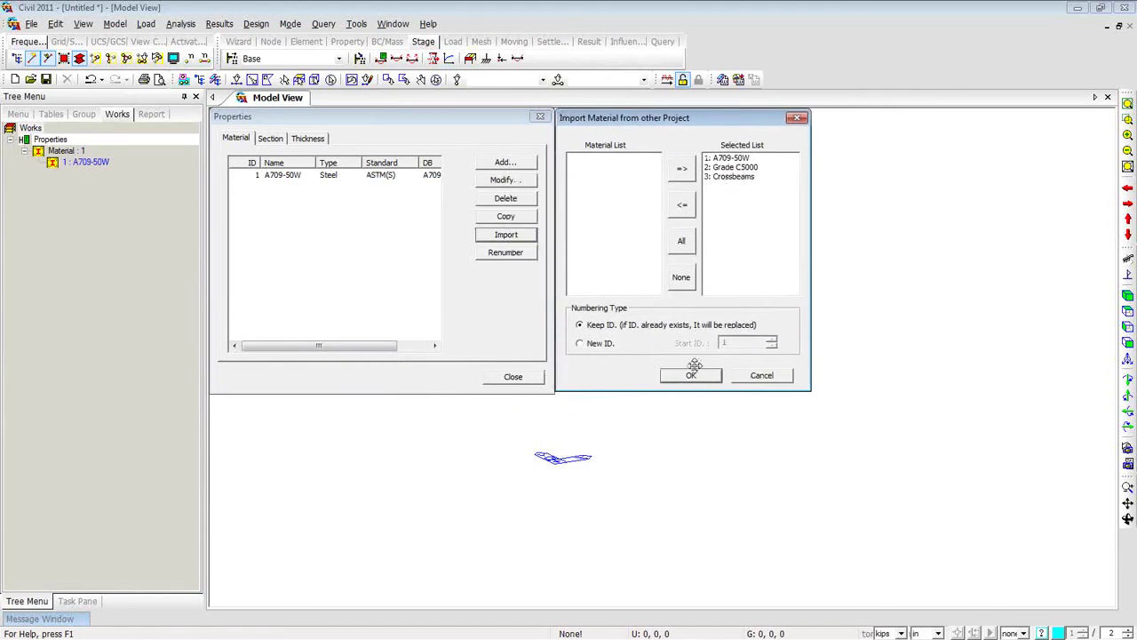
pyautogui.click(693, 376)
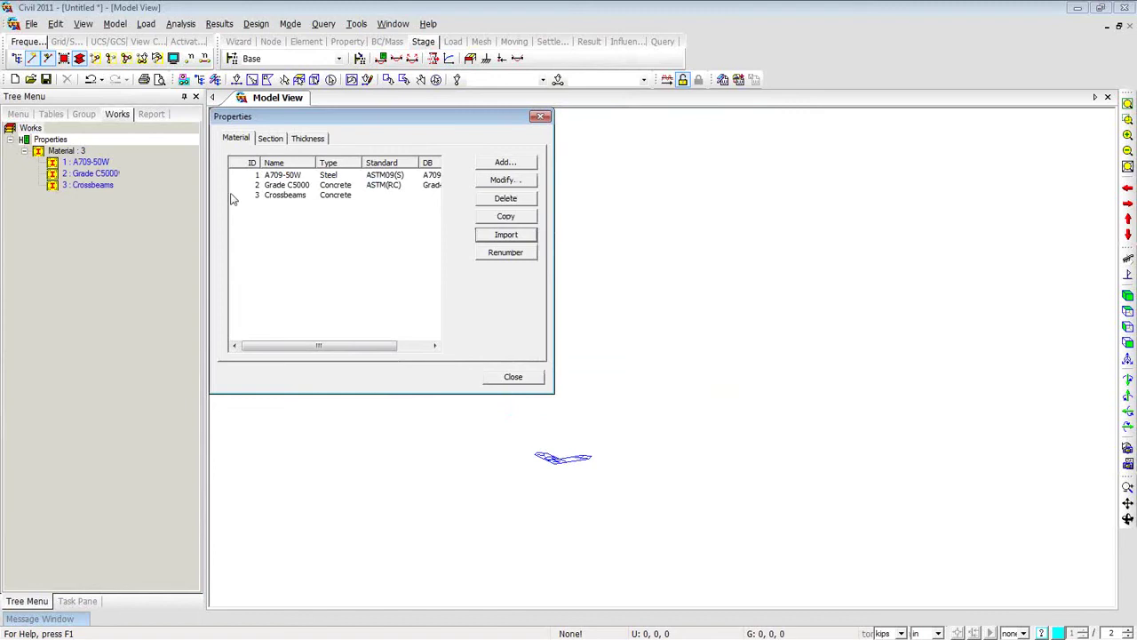
pyautogui.click(271, 138)
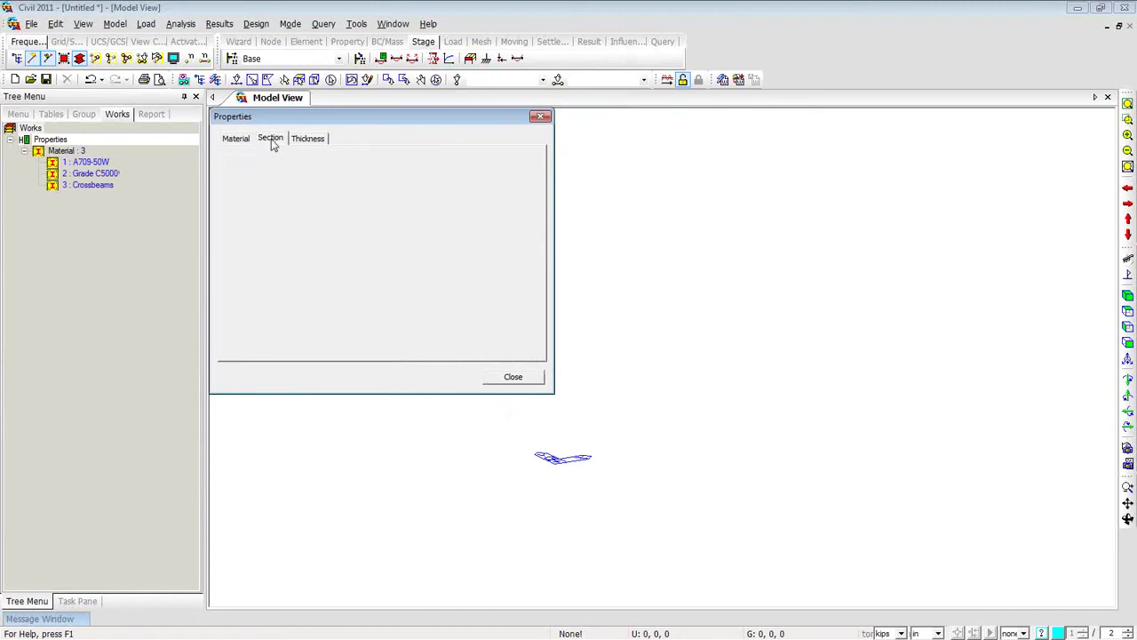
# Try importing sections from the Curved Steel girder project, then cancel that import.
pyautogui.click(502, 235)
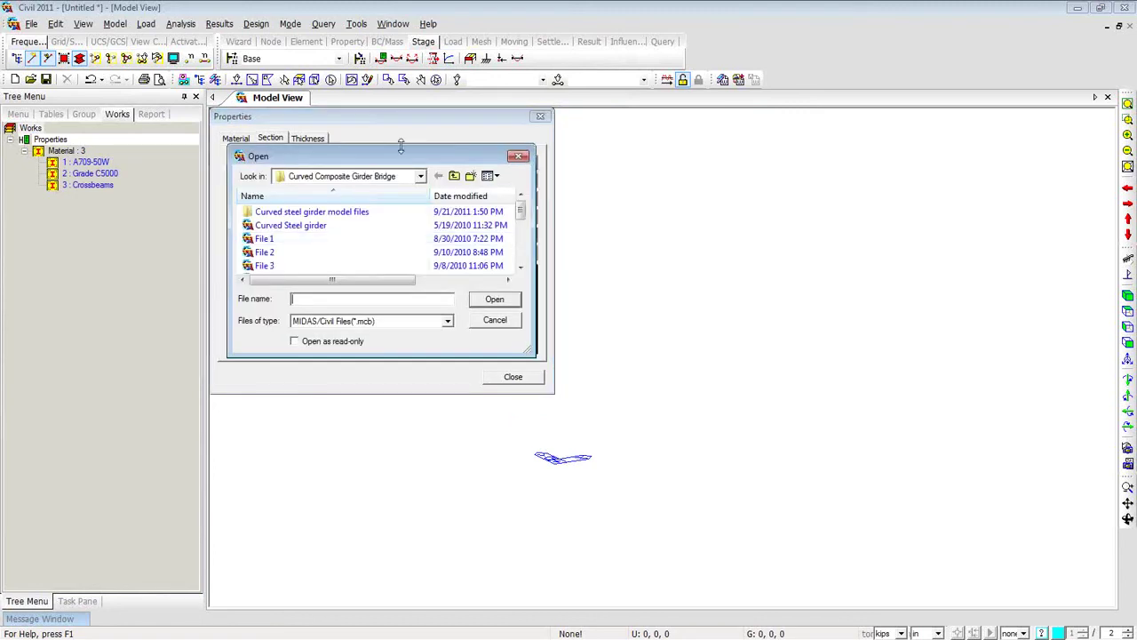
pyautogui.moveTo(400, 158); pyautogui.dragTo(734, 118)
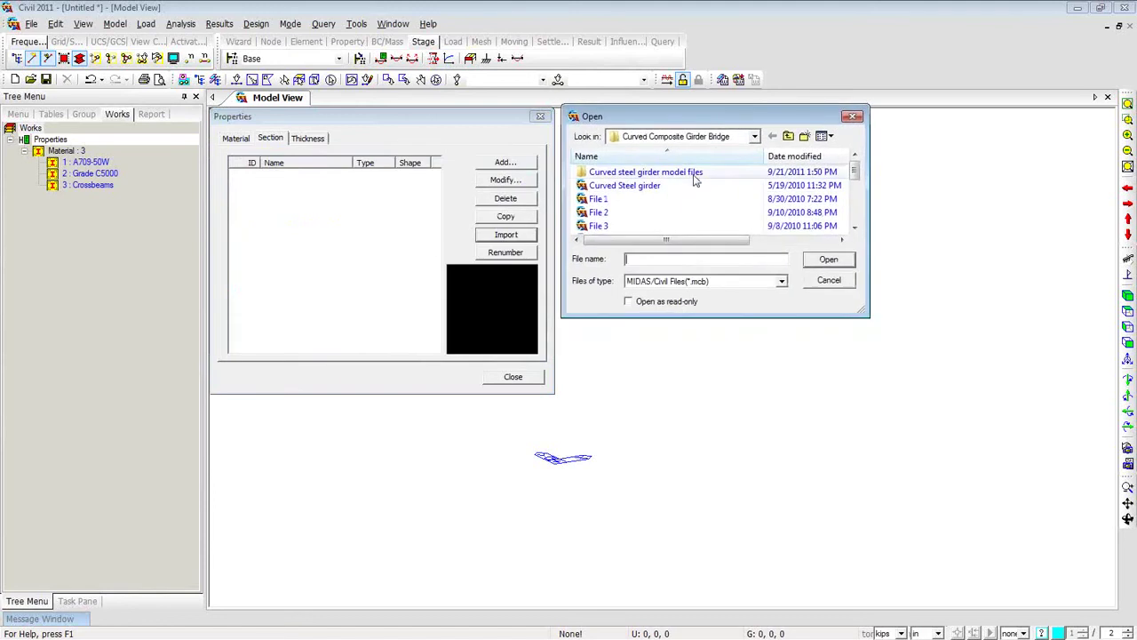
pyautogui.doubleClick(675, 189)
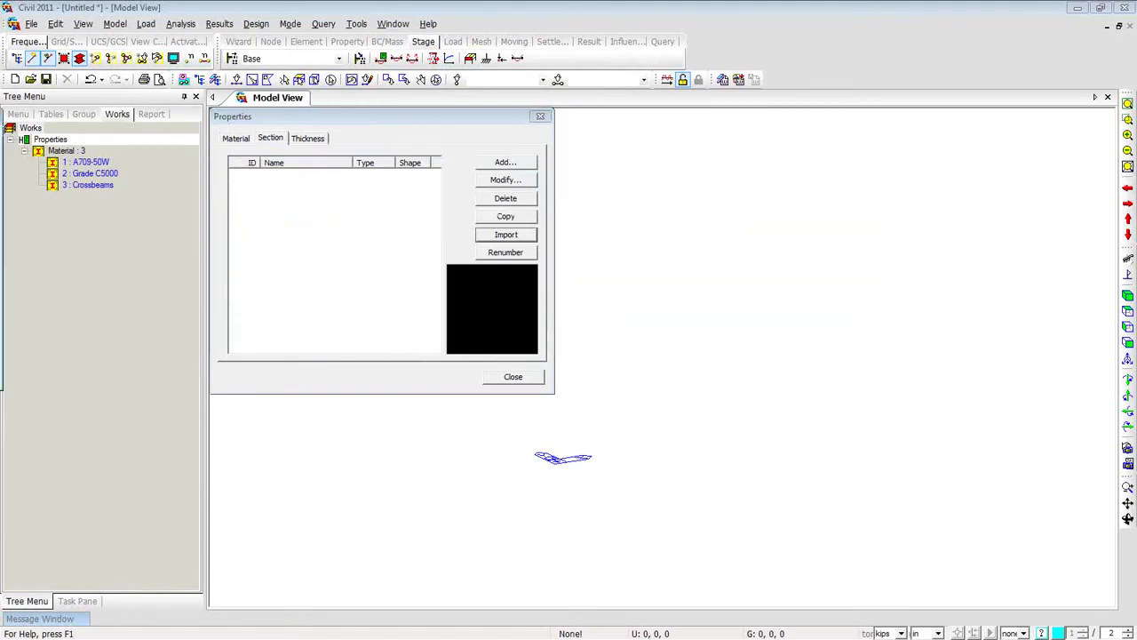
pyautogui.moveTo(245, 144); pyautogui.dragTo(579, 118)
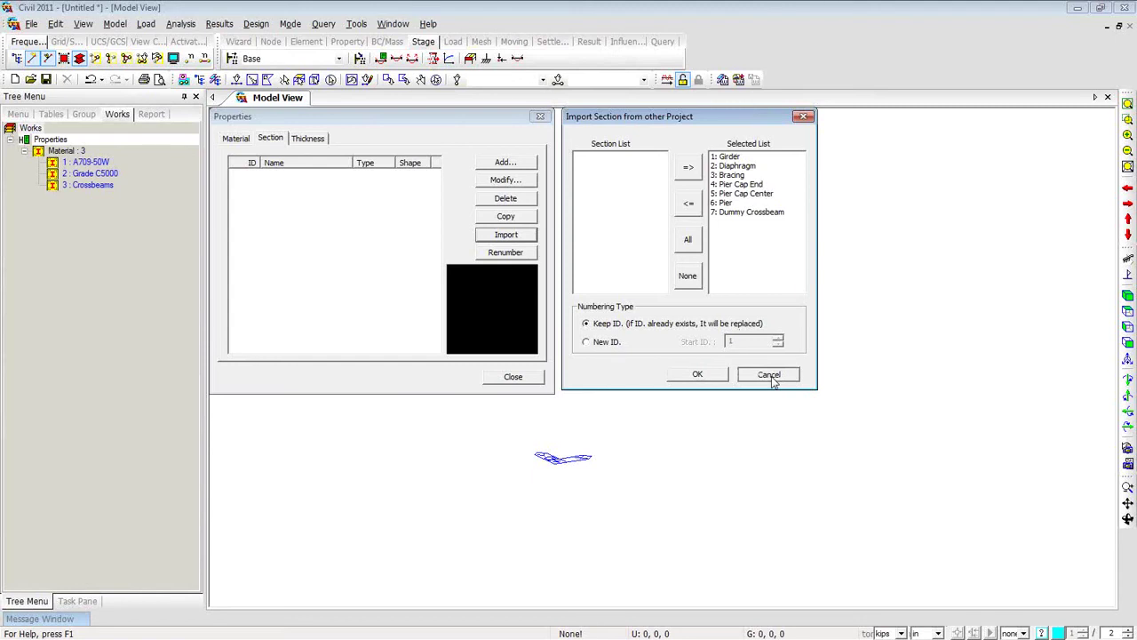
pyautogui.click(769, 375)
# Open File7 from the Curved steel girder model files folder to list its sections.
pyautogui.click(505, 235)
pyautogui.doubleClick(655, 174)
pyautogui.click(656, 173)
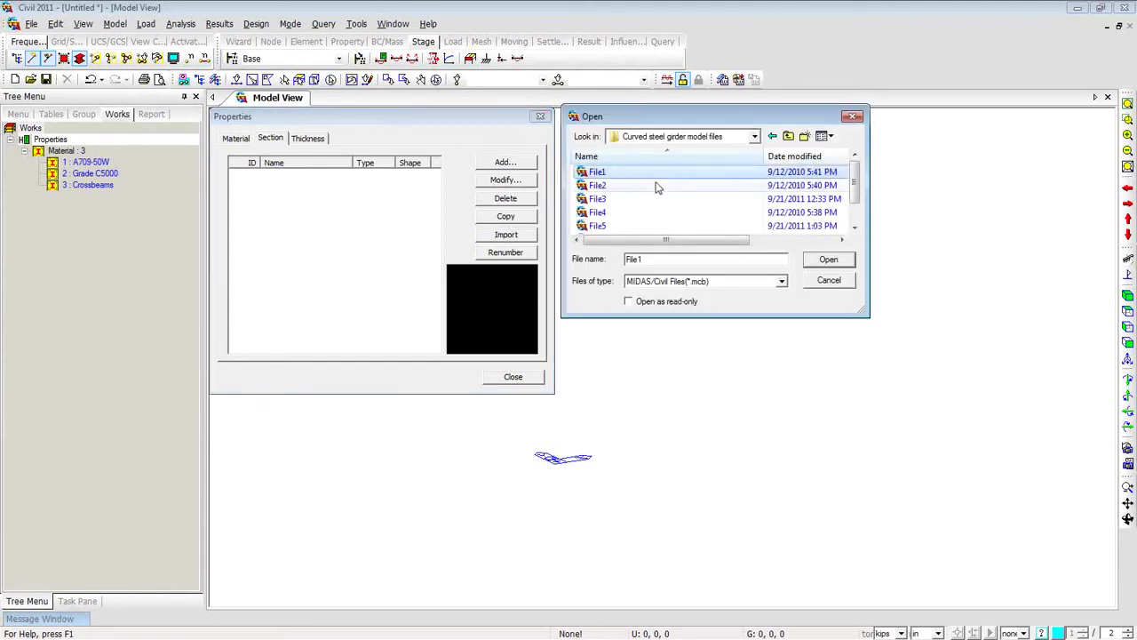
pyautogui.scroll(-1, 655, 187)
pyautogui.click(625, 227)
pyautogui.doubleClick(625, 228)
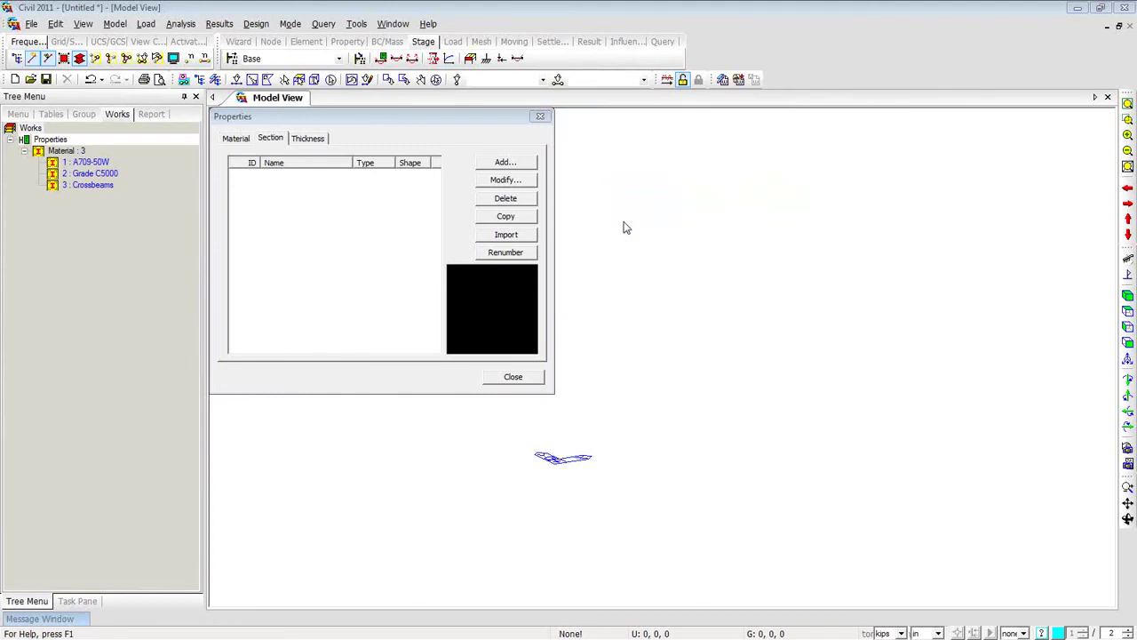
pyautogui.moveTo(804, 163); pyautogui.dragTo(602, 128)
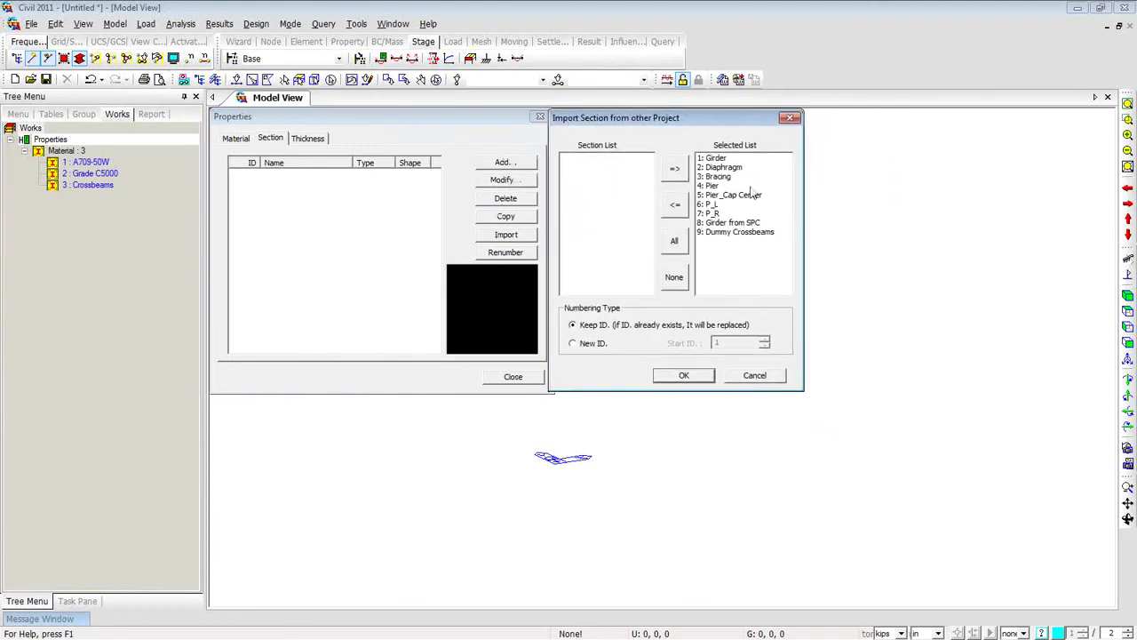
# Drop Girder from SPC from the import list and import the remaining eight sections.
pyautogui.click(750, 223)
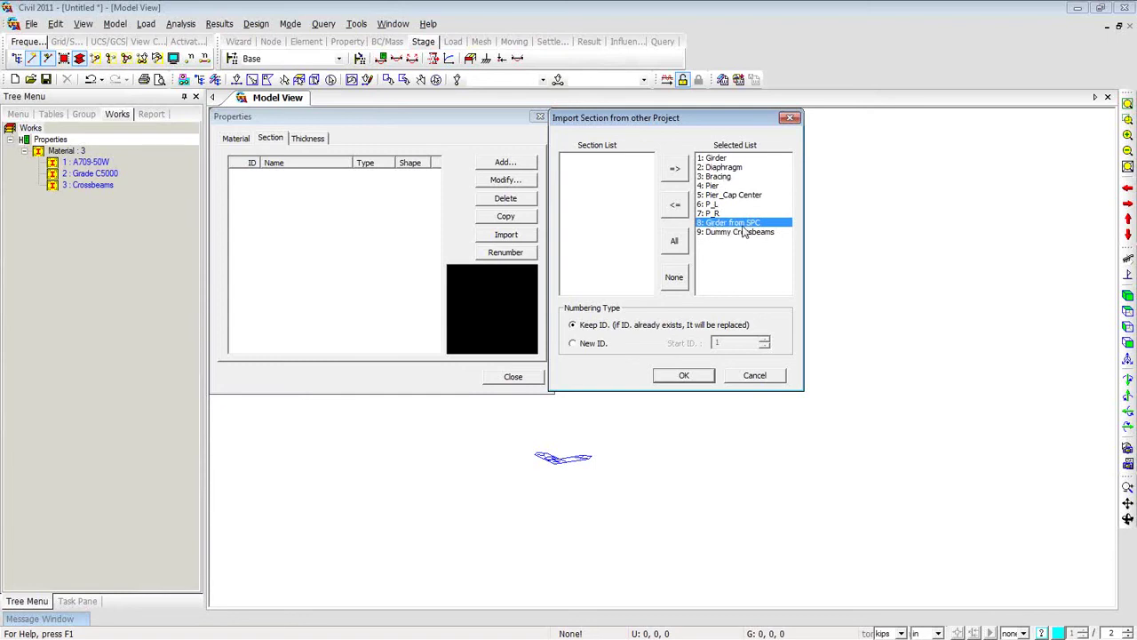
pyautogui.click(676, 209)
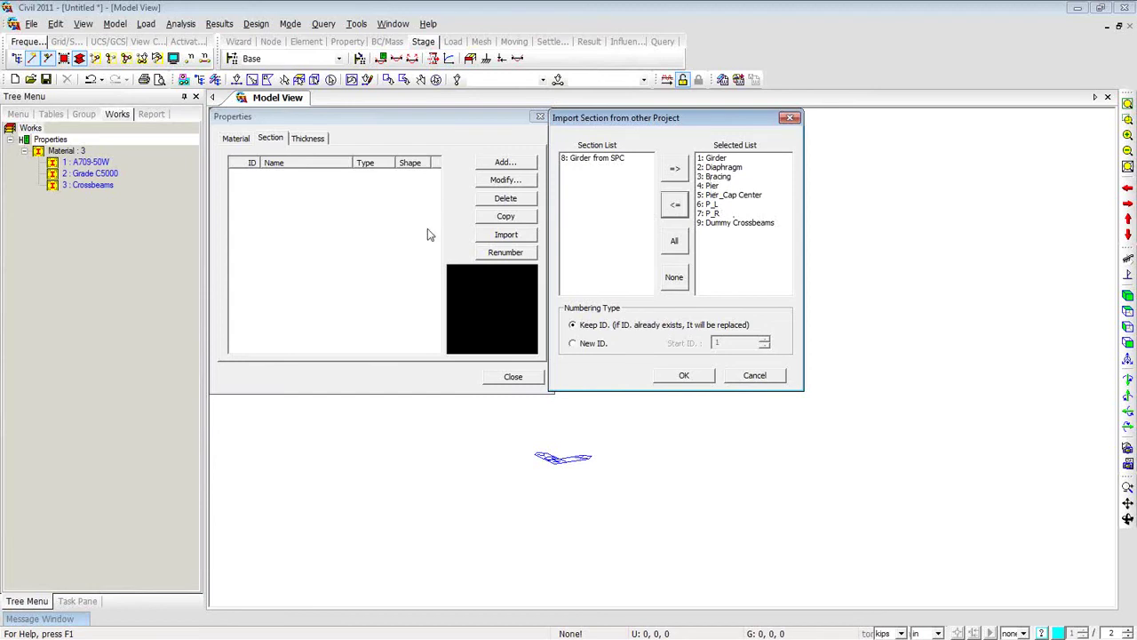
pyautogui.click(681, 377)
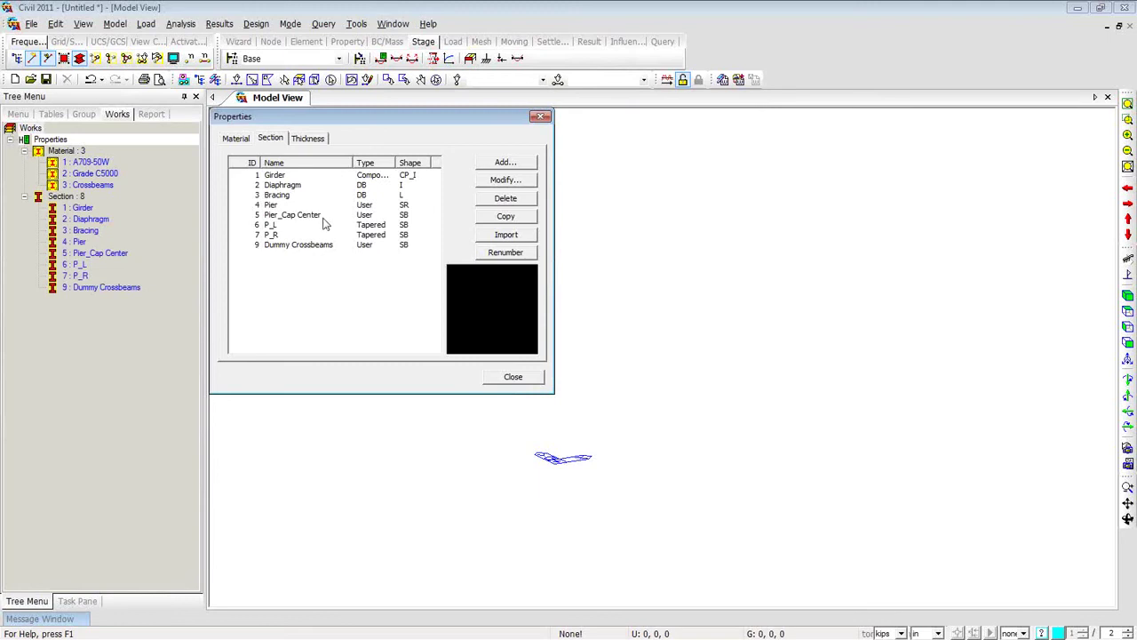
# Inspect the Girder and Diaphragm section details, then select the P_L pier section.
pyautogui.click(286, 176)
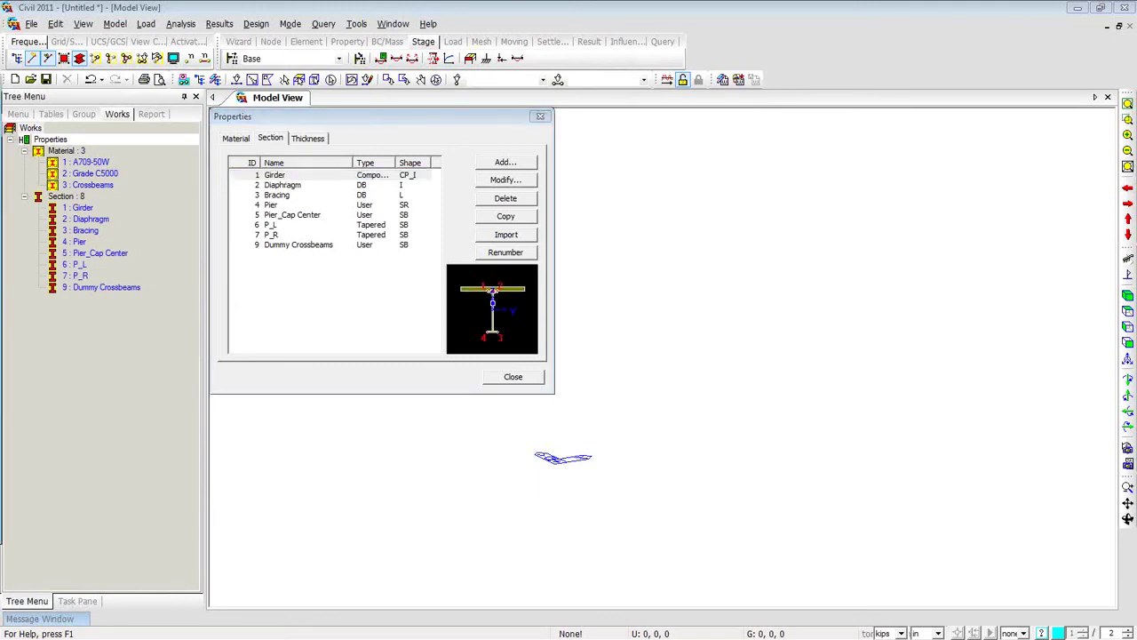
pyautogui.click(506, 179)
pyautogui.moveTo(226, 132); pyautogui.dragTo(618, 114)
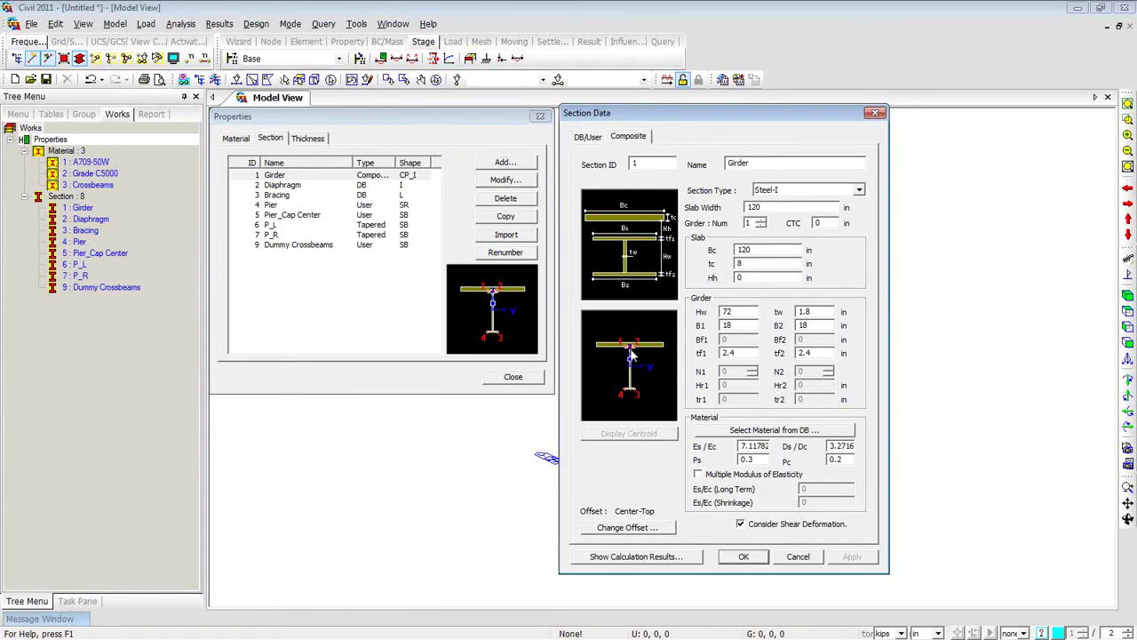
pyautogui.click(872, 115)
pyautogui.click(286, 185)
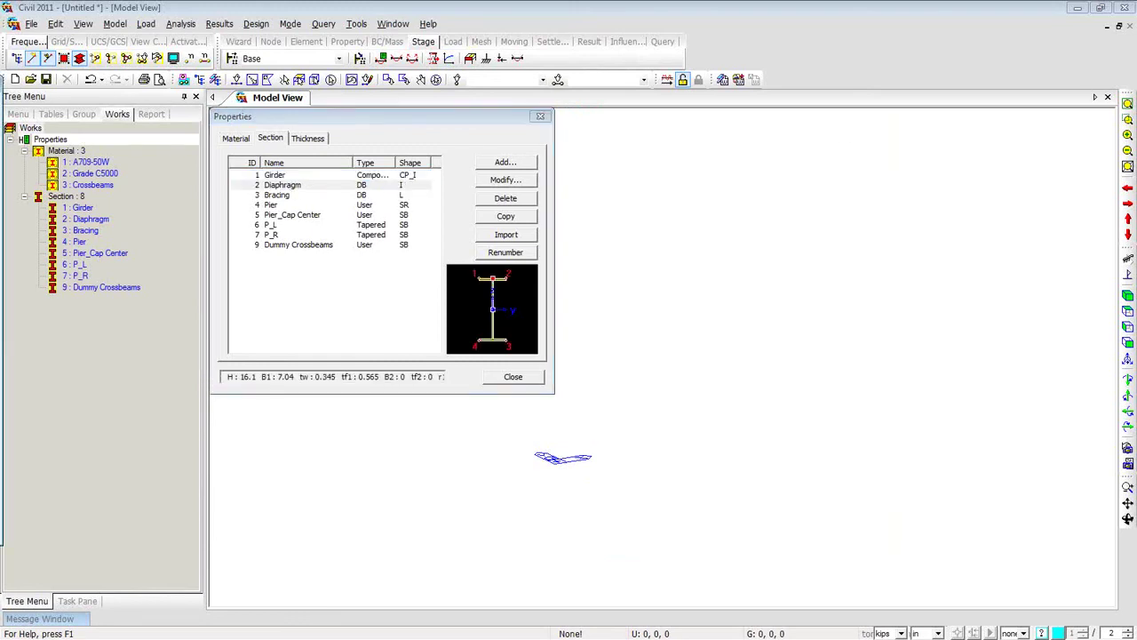
pyautogui.doubleClick(286, 185)
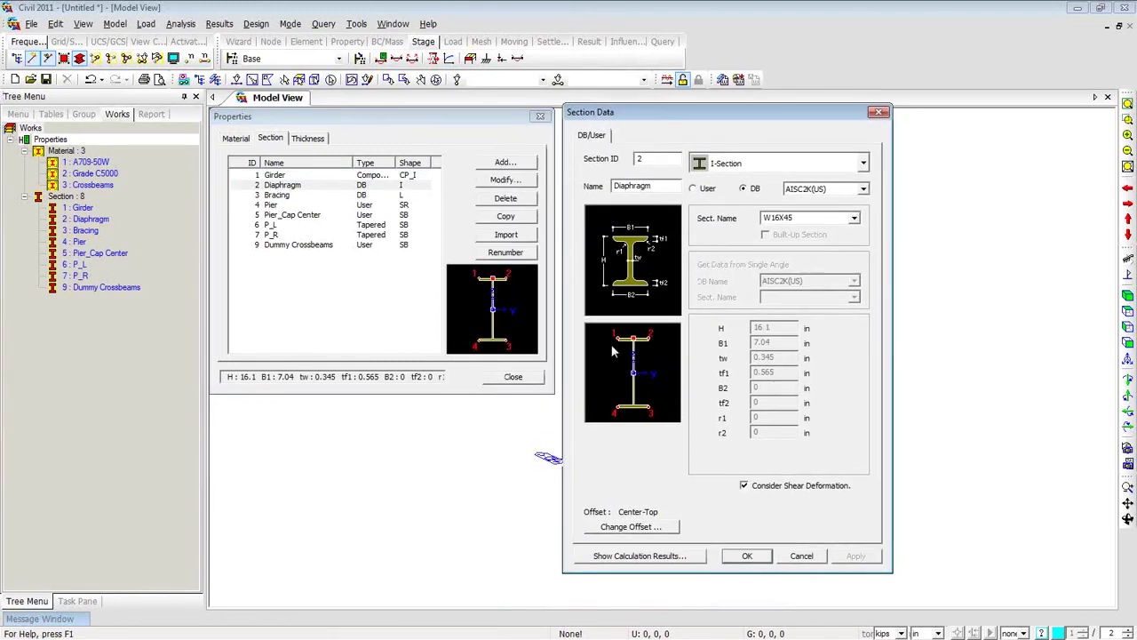
pyautogui.click(878, 114)
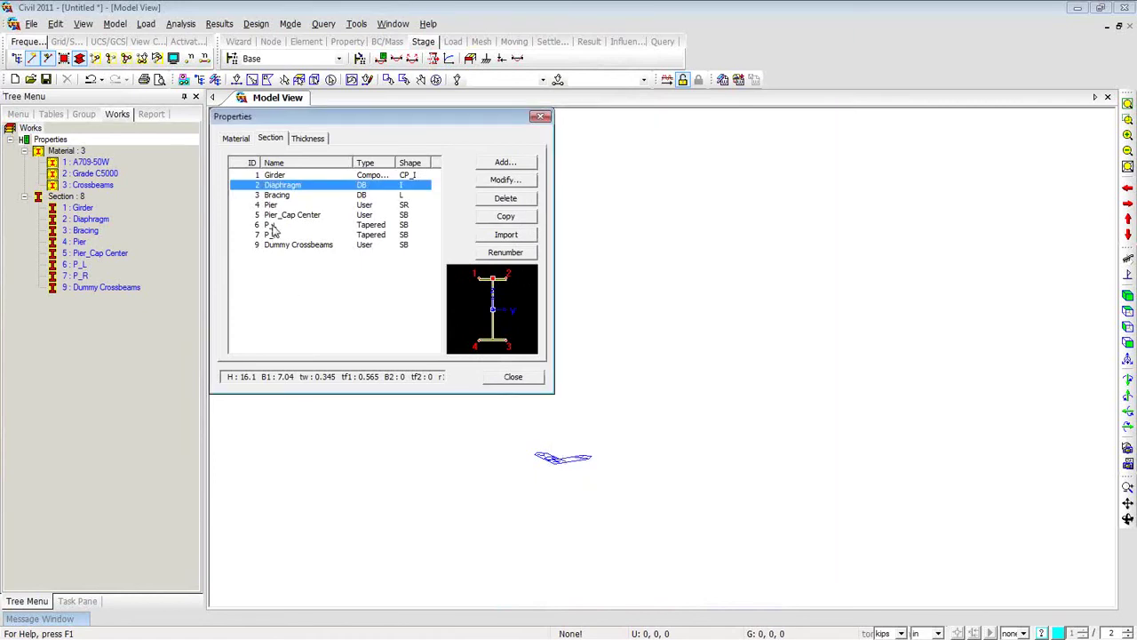
pyautogui.click(273, 226)
# Check P_L's 48×72 to 72×72 in taper keeps Linear z-axis variation, then close both dialogs.
pyautogui.moveTo(178, 116); pyautogui.dragTo(607, 113)
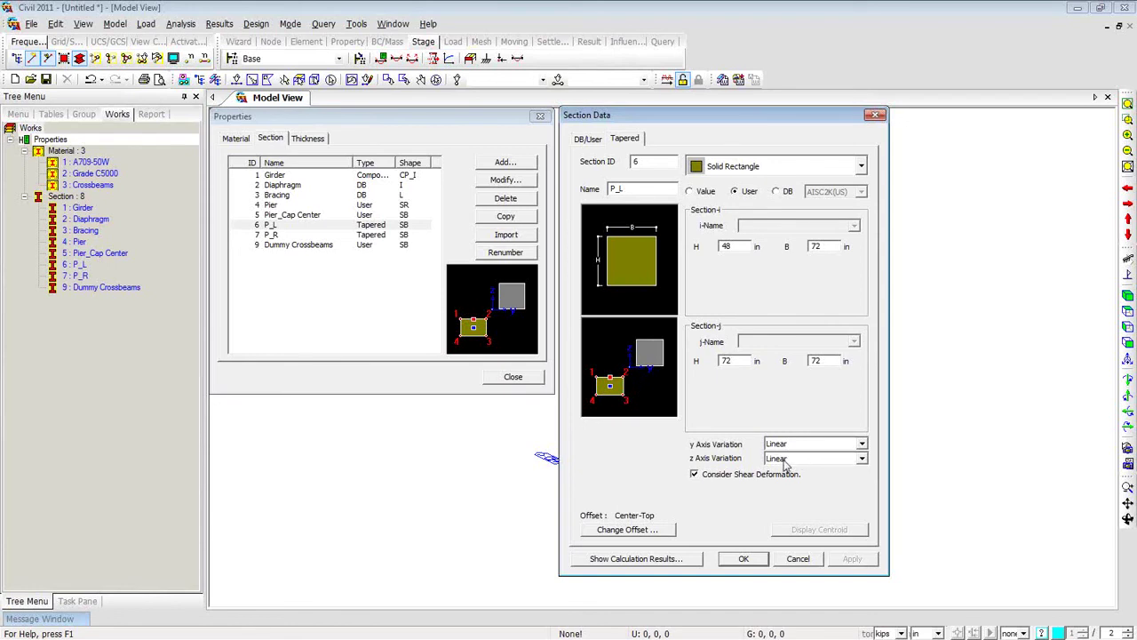
pyautogui.click(862, 459)
pyautogui.click(863, 461)
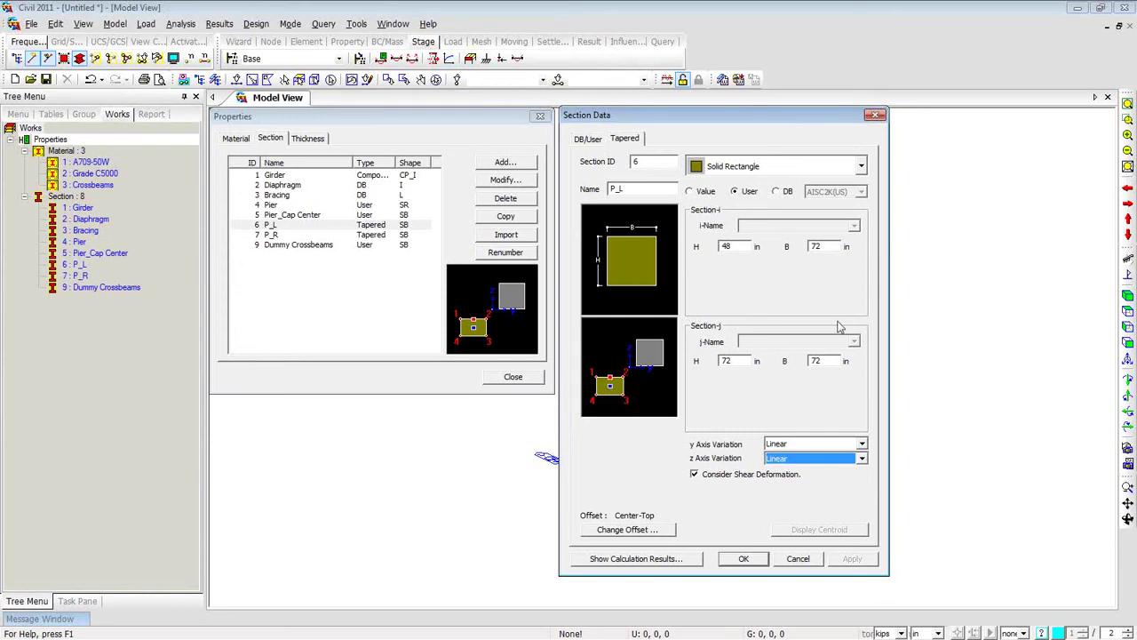
pyautogui.click(876, 116)
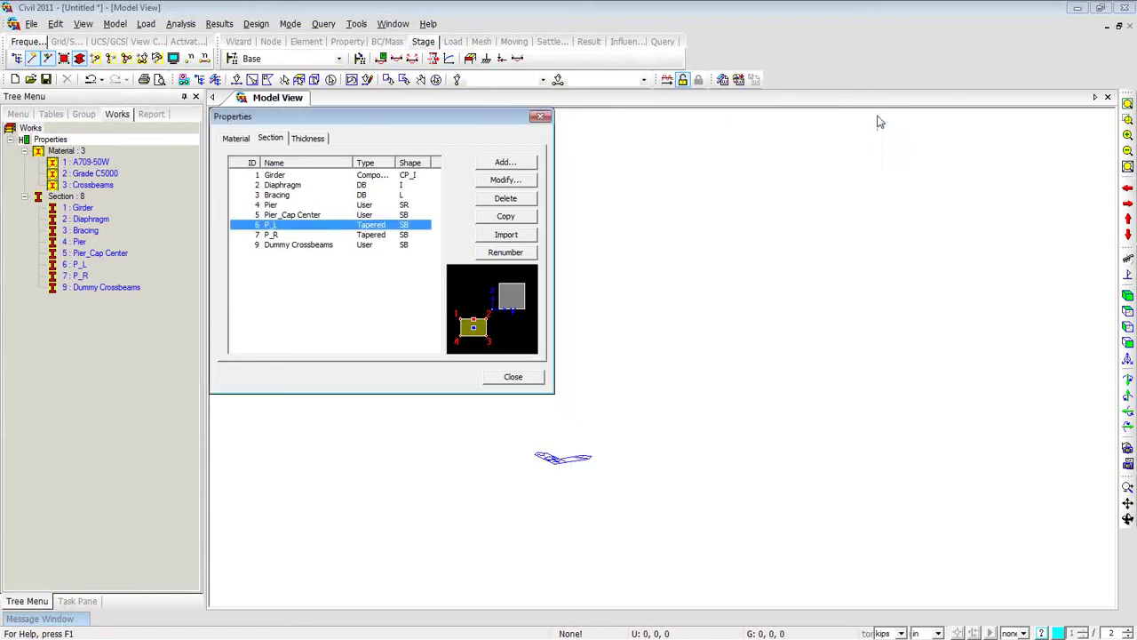
pyautogui.click(541, 118)
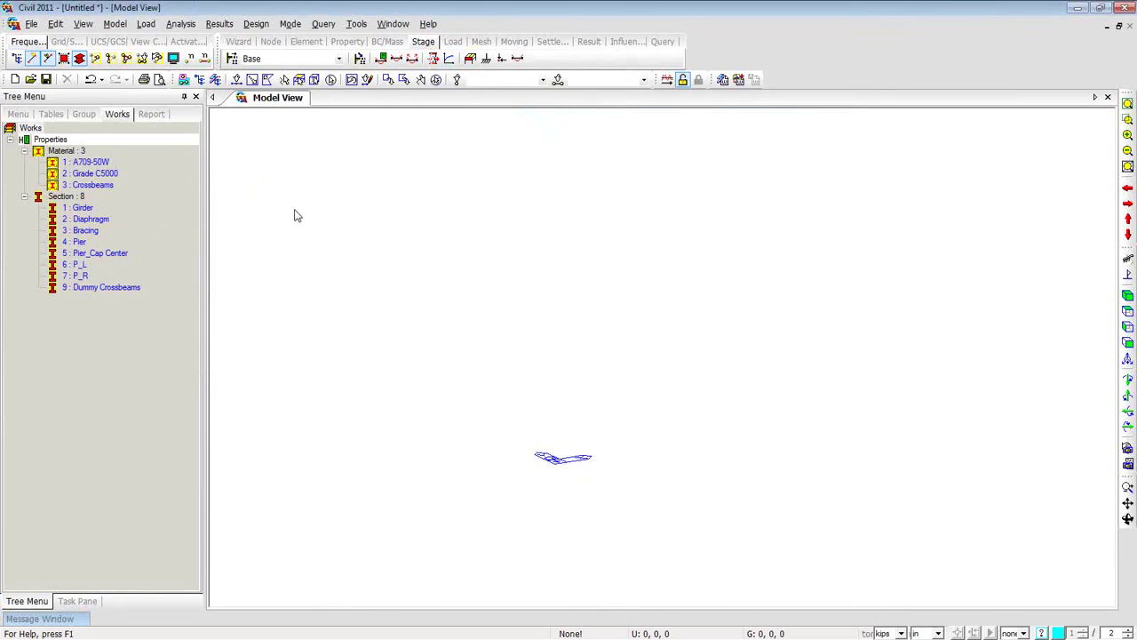
pyautogui.click(119, 288)
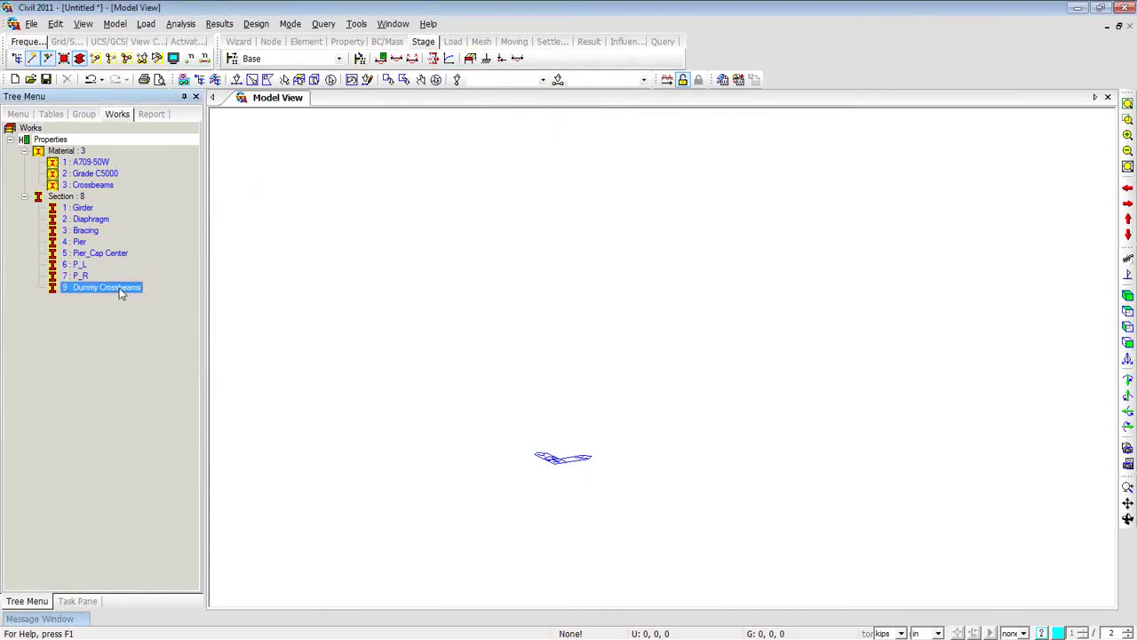
pyautogui.rightClick(121, 290)
pyautogui.click(156, 478)
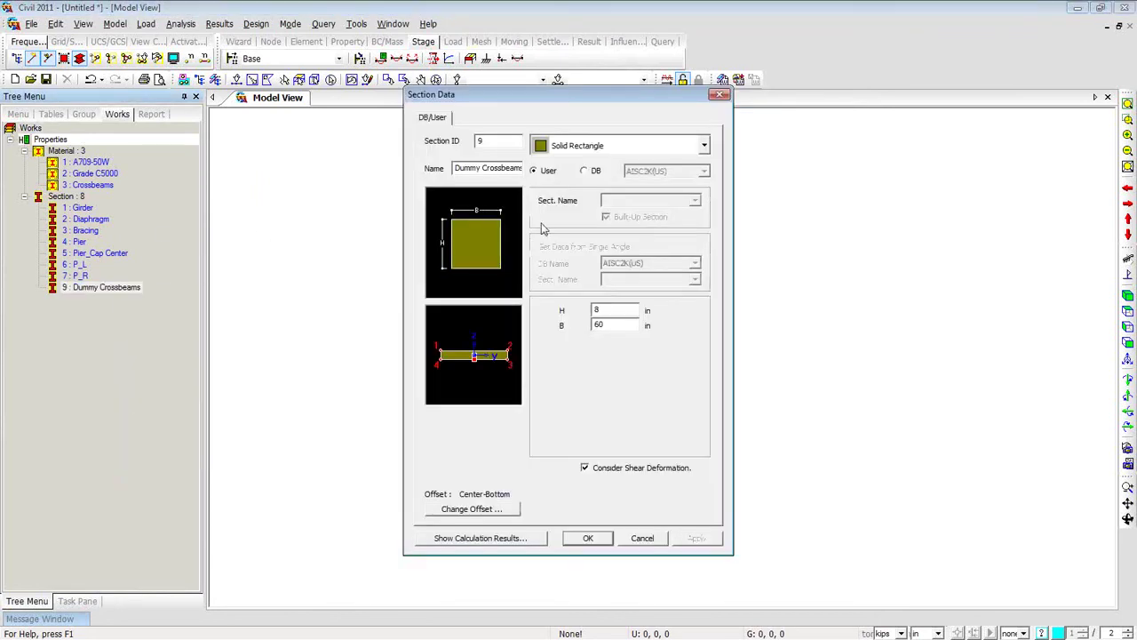
pyautogui.doubleClick(601, 309)
pyautogui.doubleClick(611, 323)
pyautogui.click(615, 324)
pyautogui.doubleClick(599, 324)
pyautogui.click(721, 95)
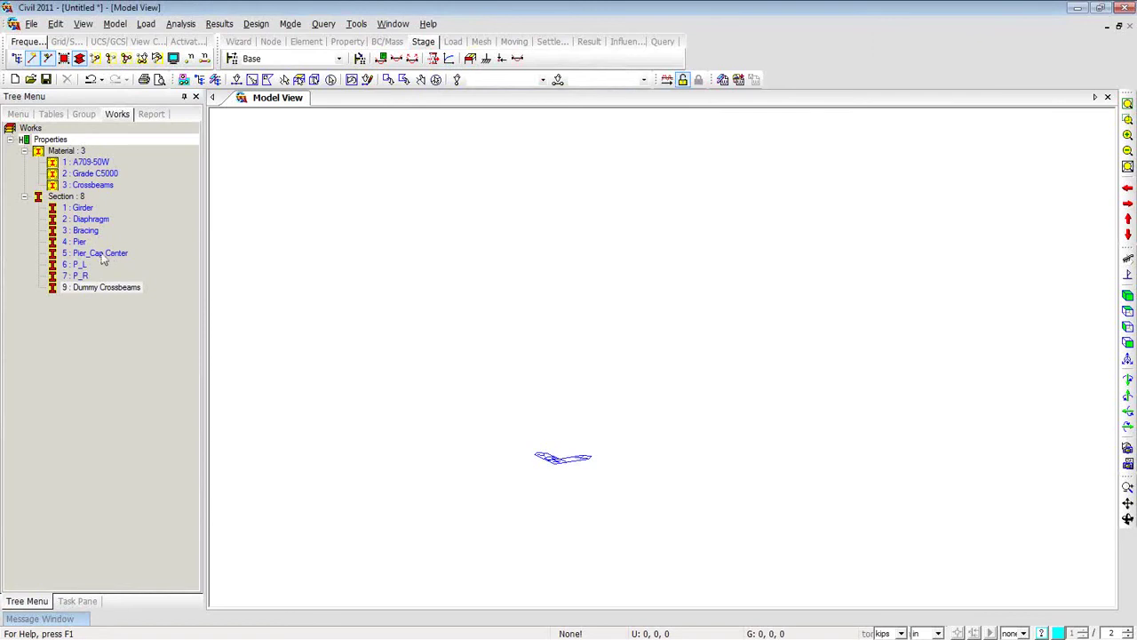
pyautogui.rightClick(86, 184)
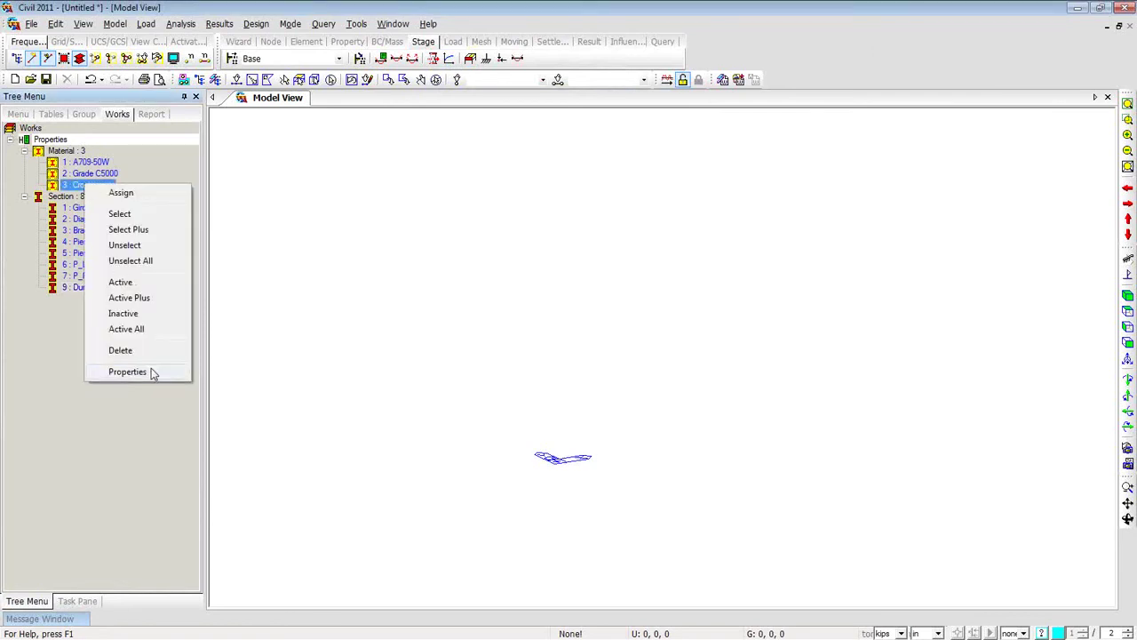
pyautogui.click(127, 371)
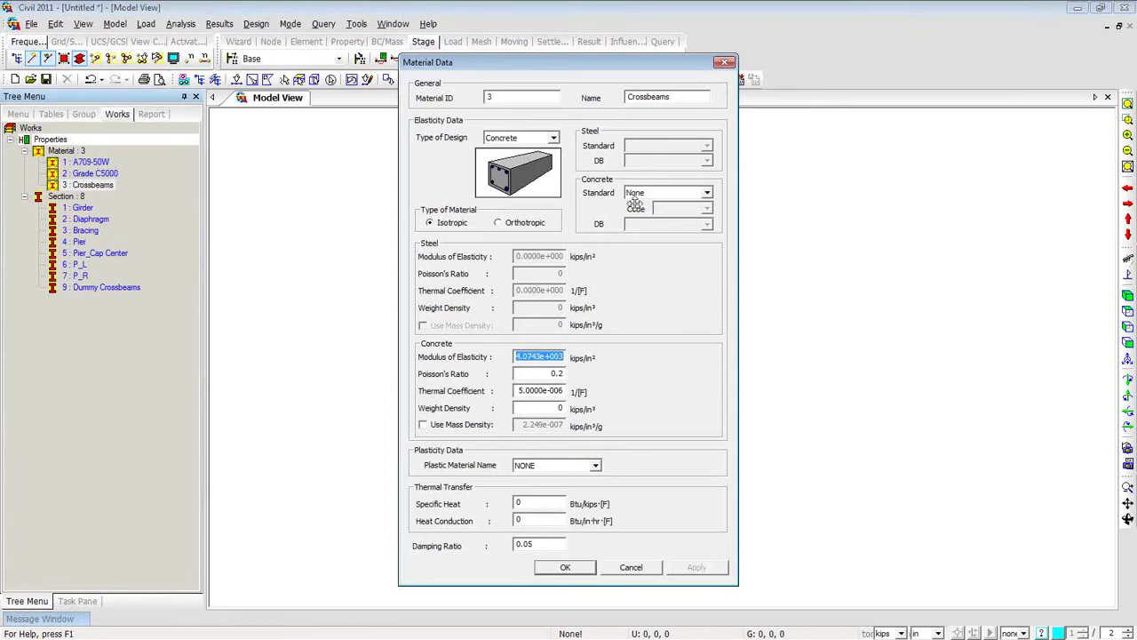
pyautogui.doubleClick(548, 409)
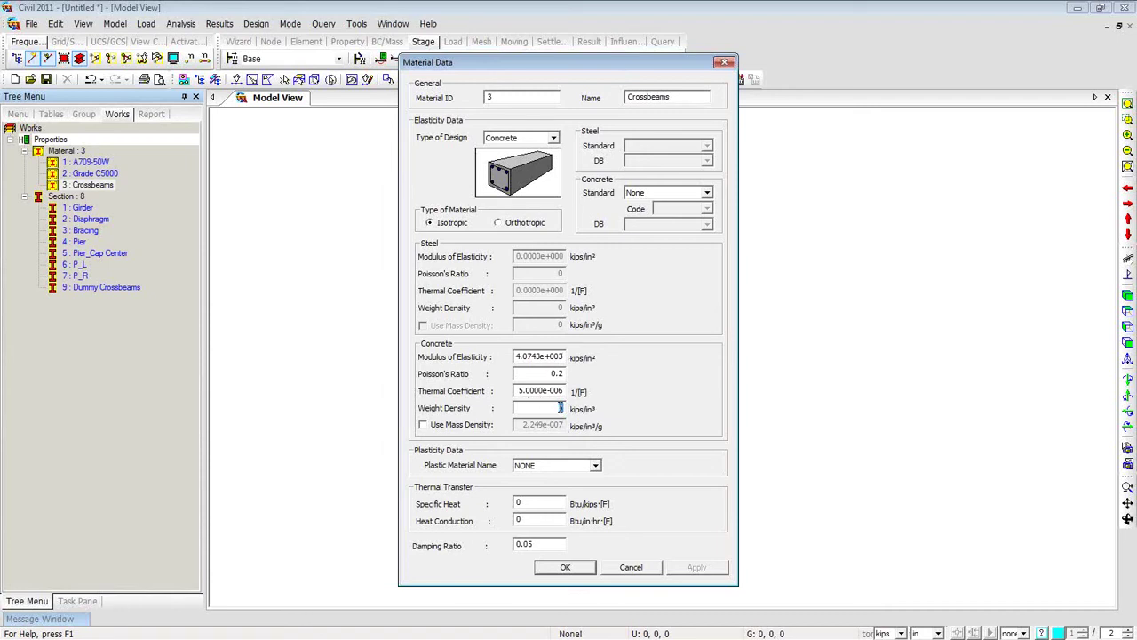
pyautogui.click(726, 62)
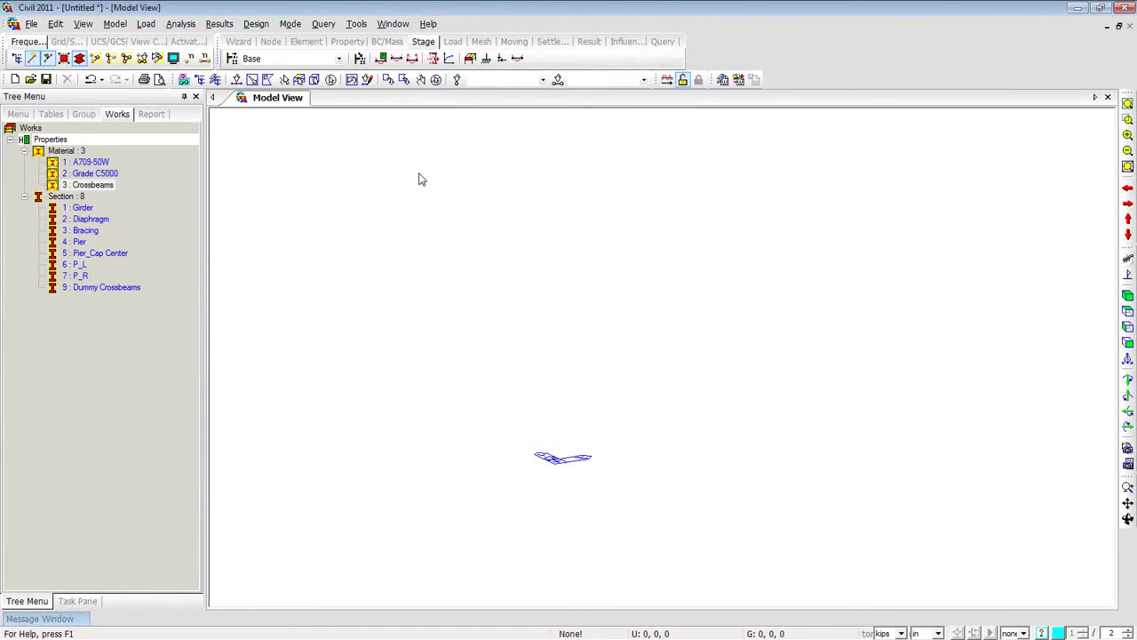
# Start Create Nodes from the model view's Nodes context menu.
pyautogui.rightClick(336, 178)
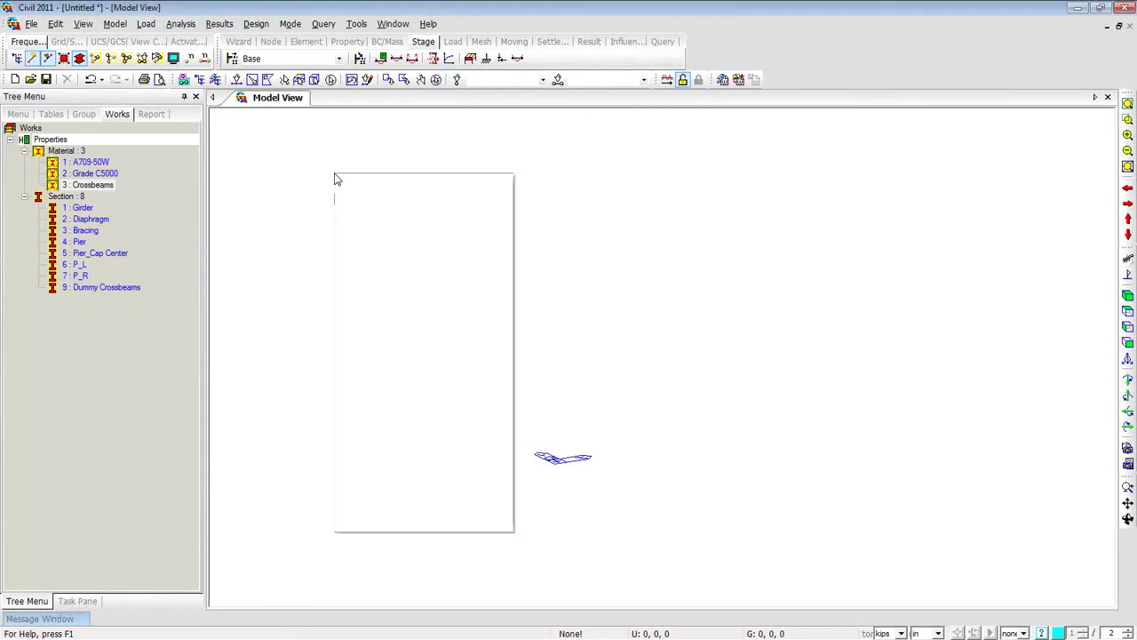
pyautogui.moveTo(348, 183)
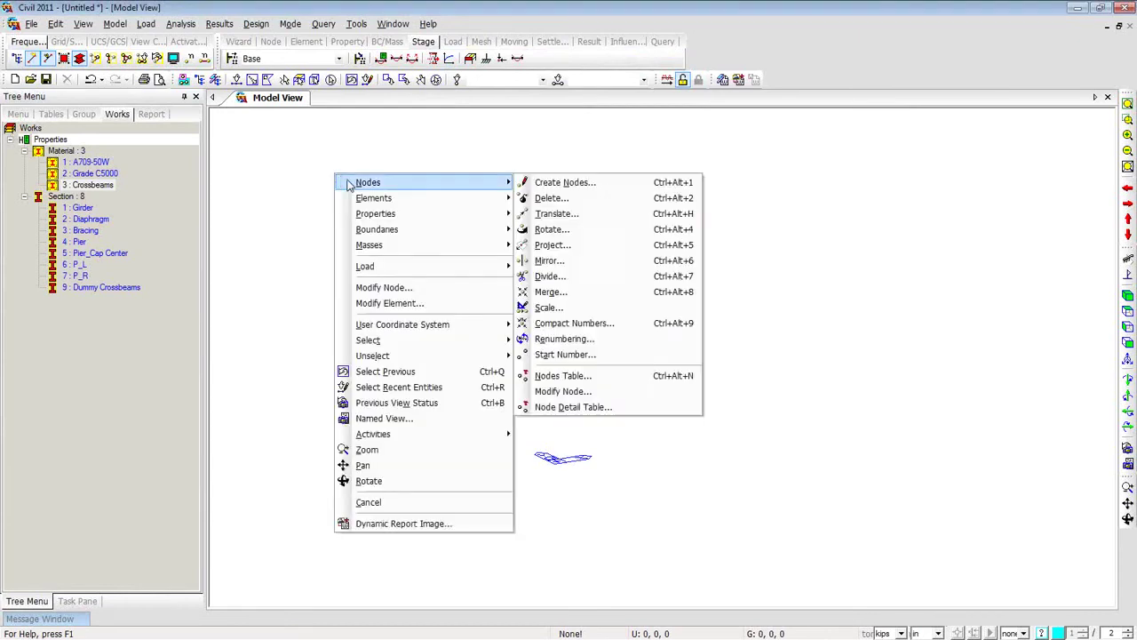
pyautogui.click(561, 190)
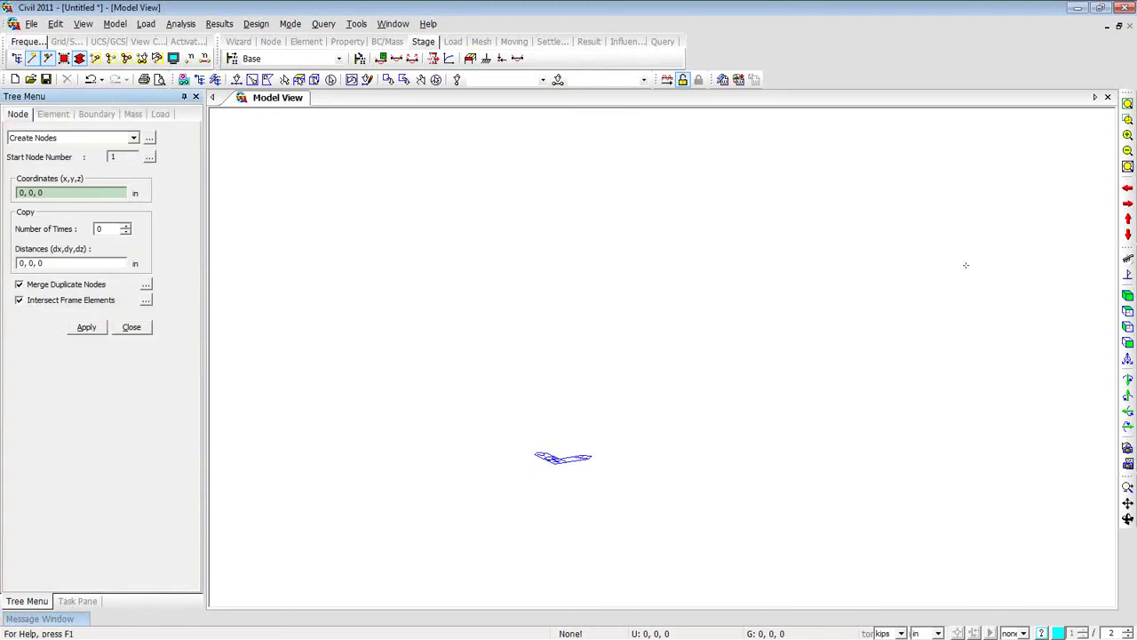
# In top view with feet units, create node 0,0,0 plus one copy 200 ft along x.
pyautogui.click(1128, 311)
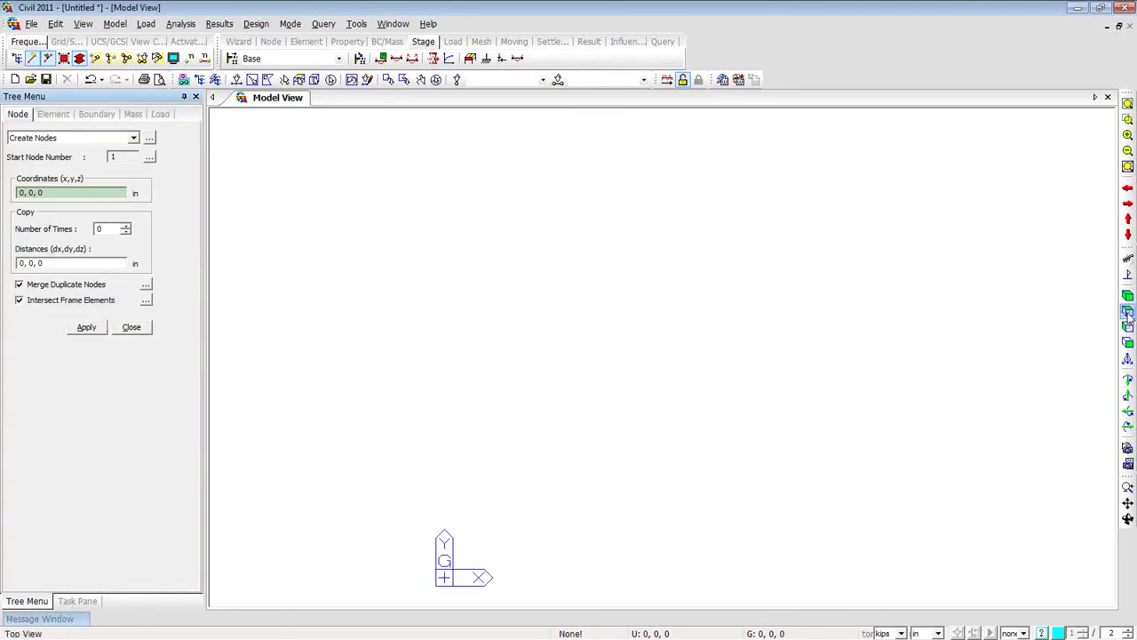
pyautogui.click(937, 633)
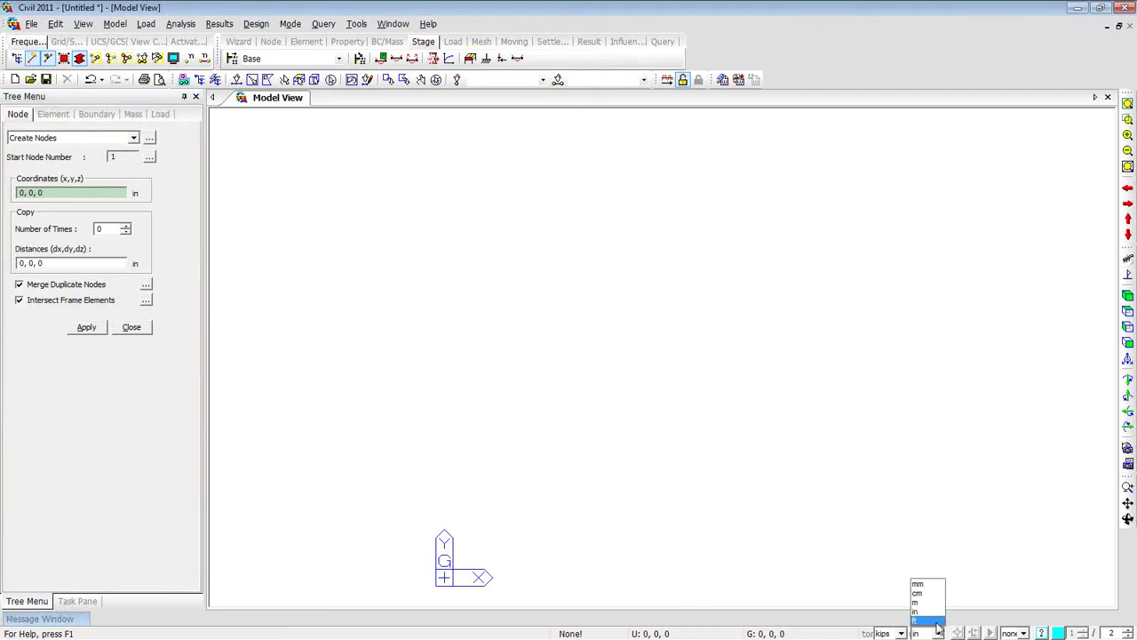
pyautogui.click(937, 629)
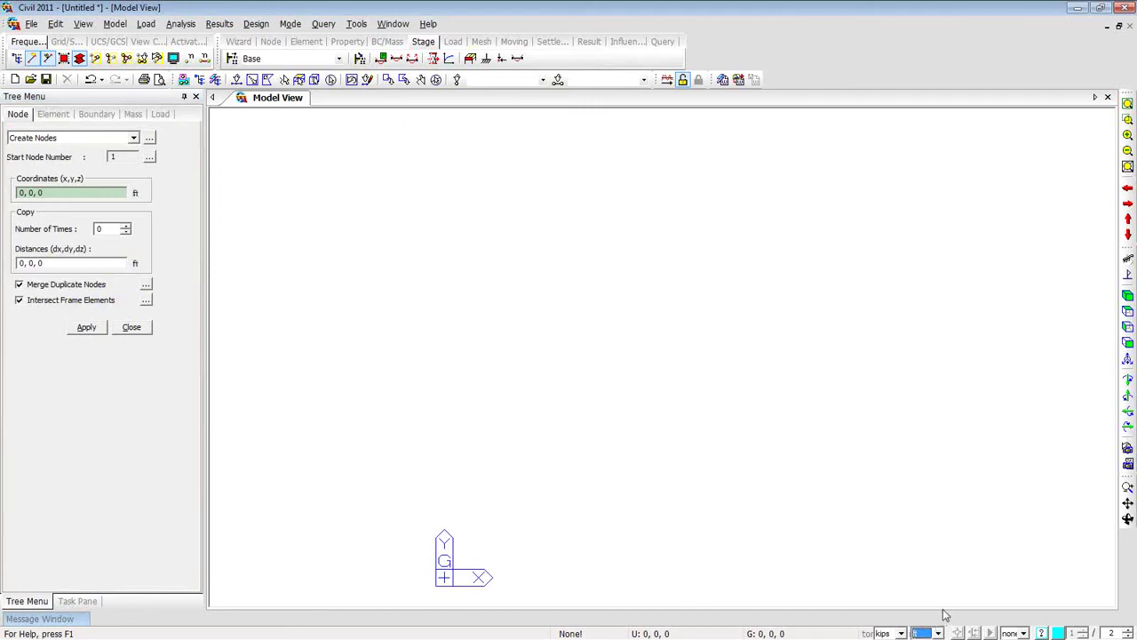
pyautogui.click(103, 229)
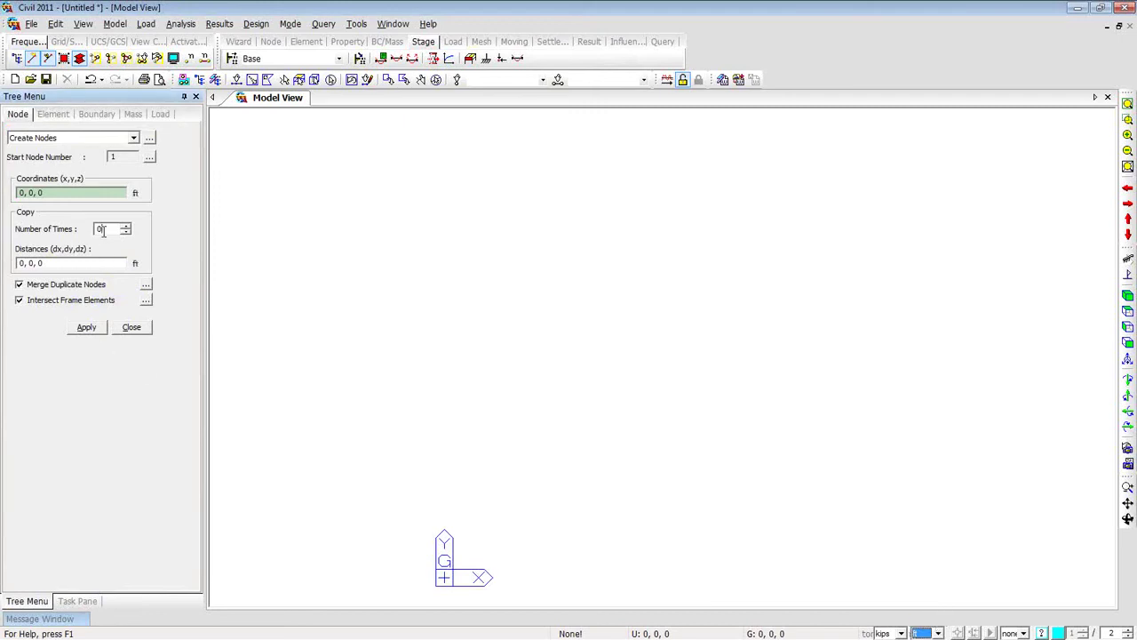
pyautogui.moveTo(105, 229); pyautogui.dragTo(89, 232)
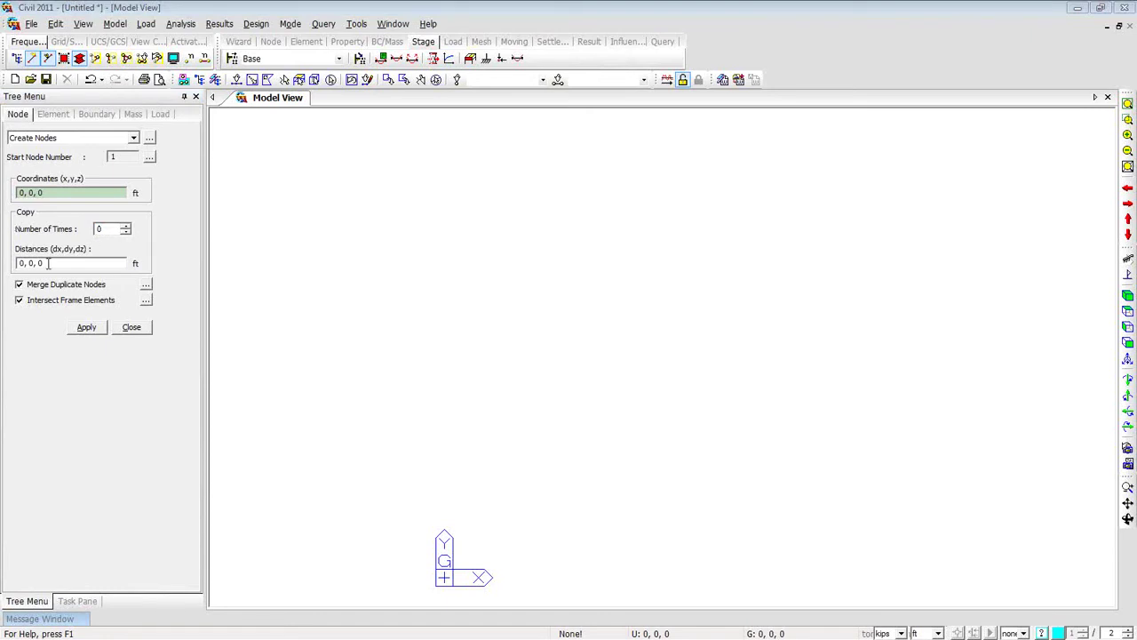
pyautogui.click(110, 229)
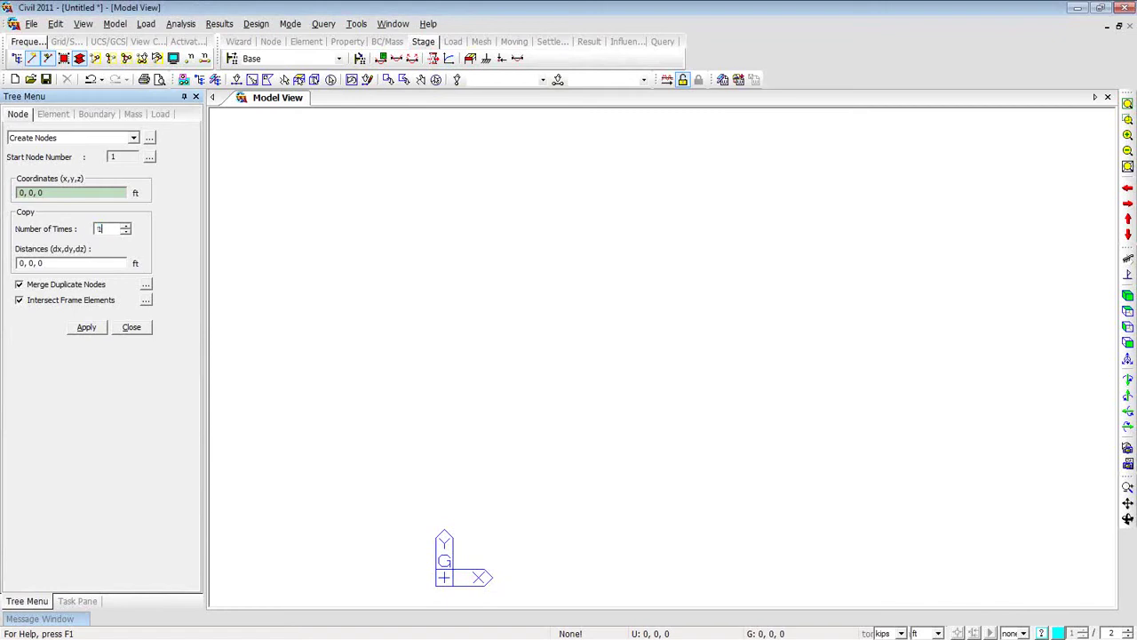
pyautogui.click(21, 263)
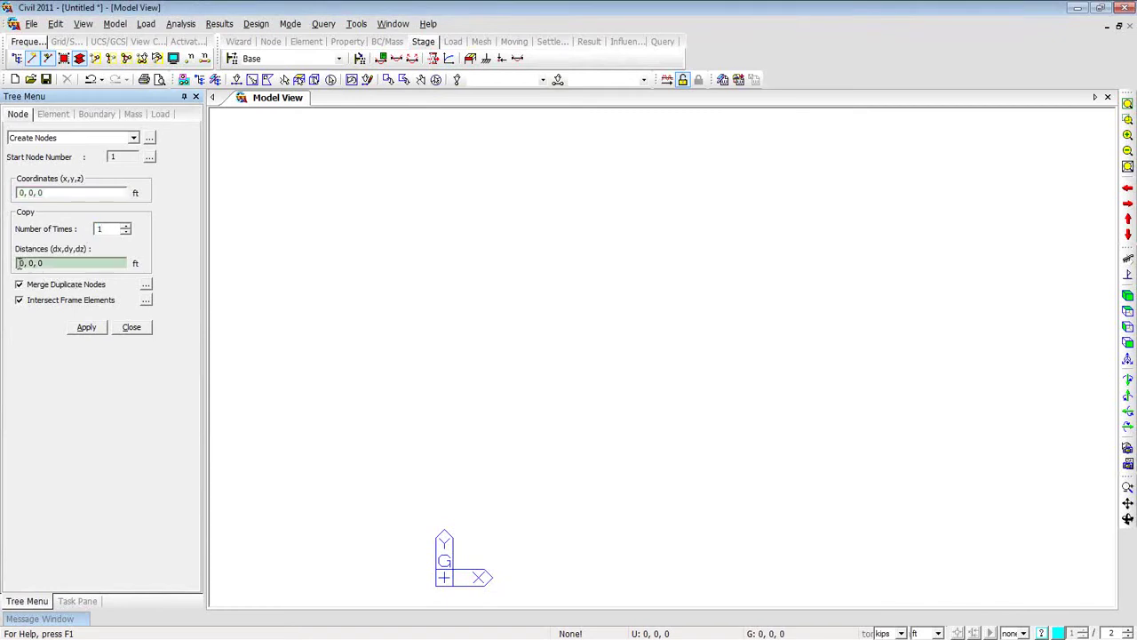
pyautogui.write('20')
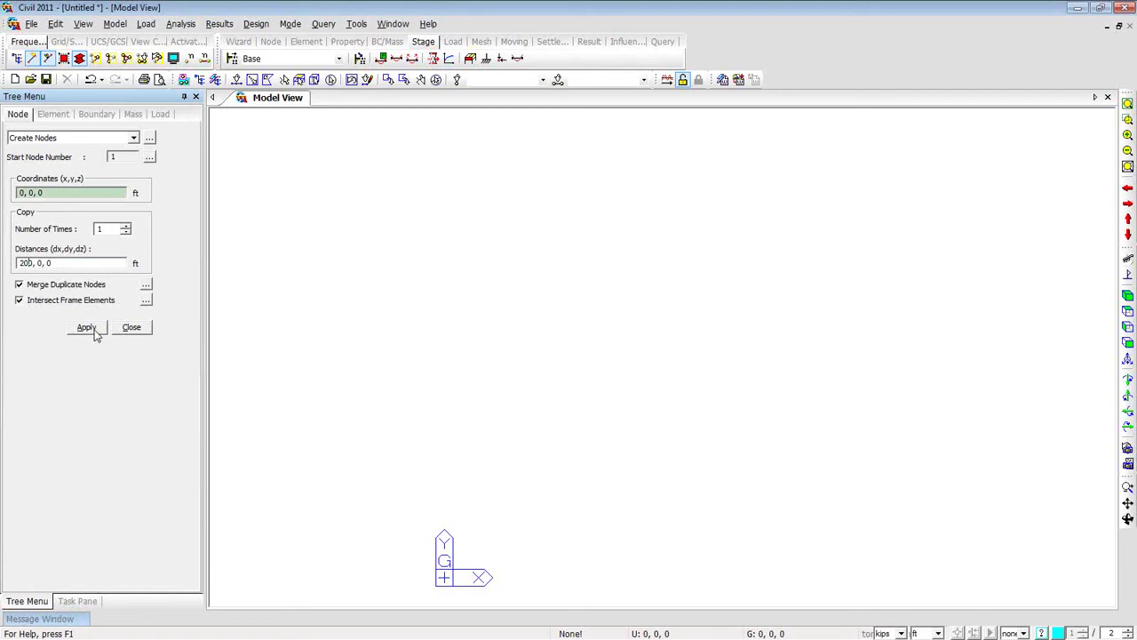
pyautogui.click(94, 330)
pyautogui.click(1127, 104)
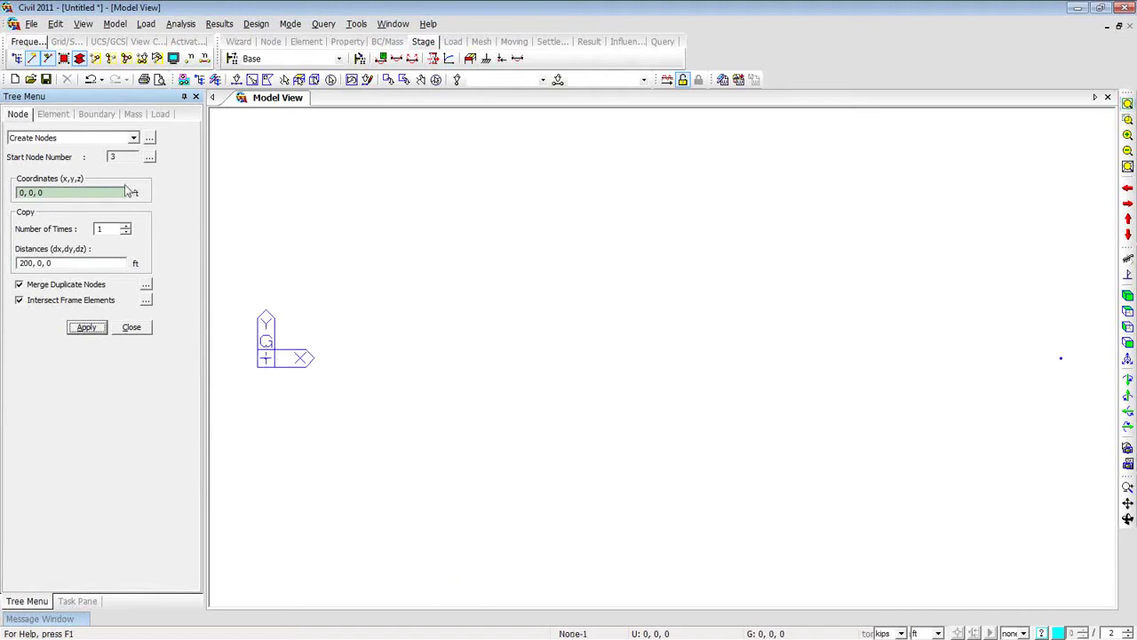
# Create a node at 100, 30, 0 ft and select all three nodes.
pyautogui.click(126, 232)
pyautogui.write('100')
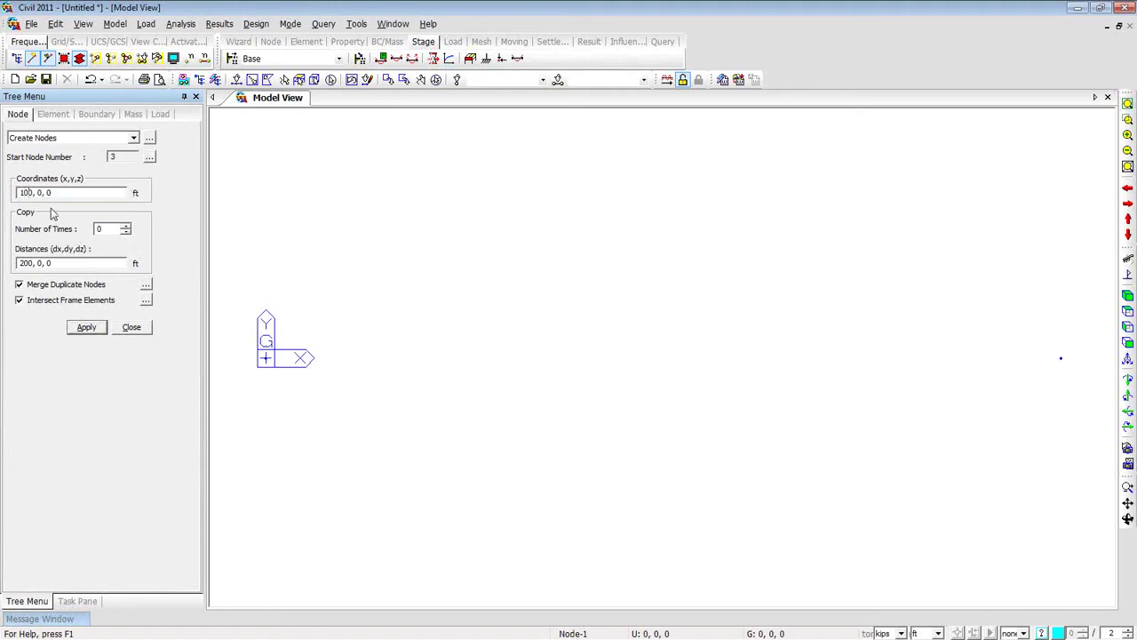
pyautogui.click(40, 194)
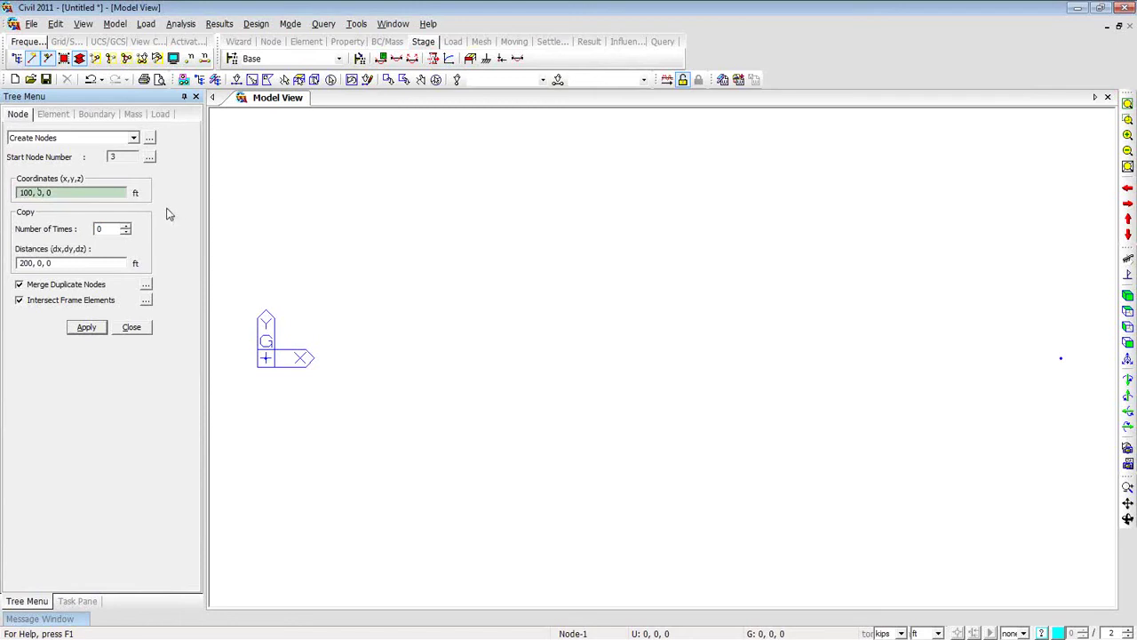
pyautogui.write('3')
pyautogui.click(86, 327)
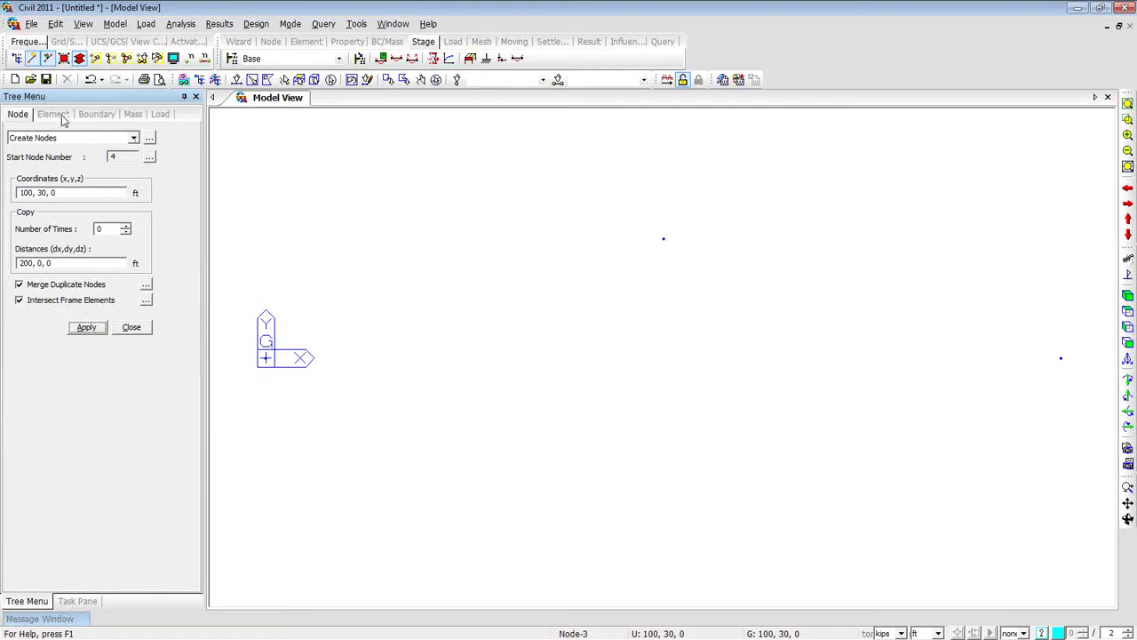
pyautogui.click(331, 80)
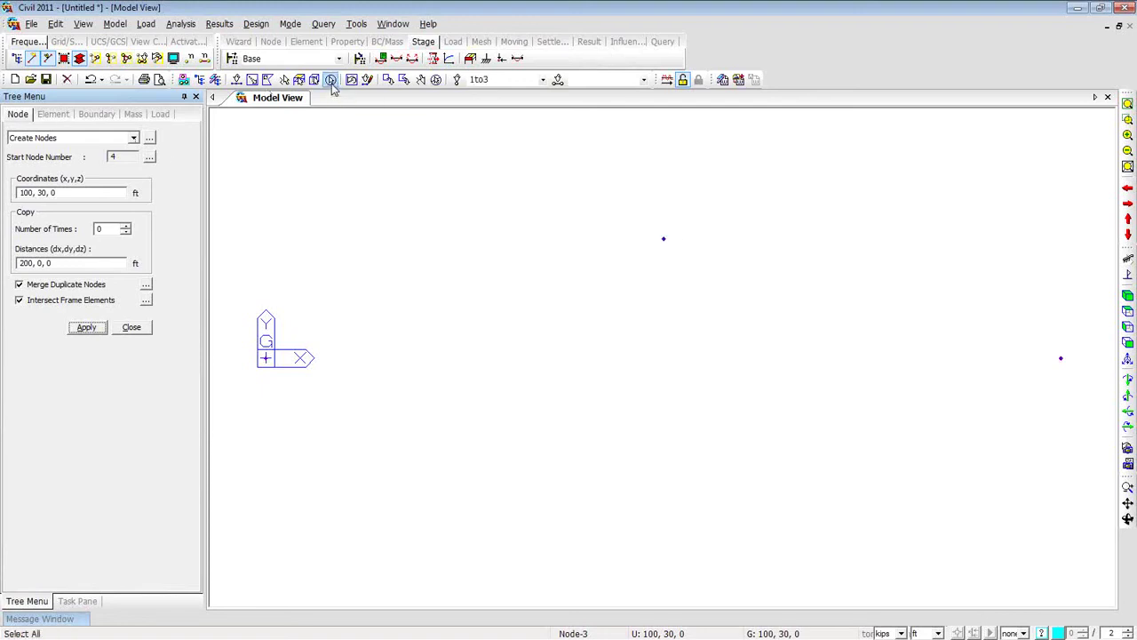
# Copy the three nodes in y at unequal distances of 10 and -20 ft.
pyautogui.rightClick(309, 124)
pyautogui.moveTo(337, 137)
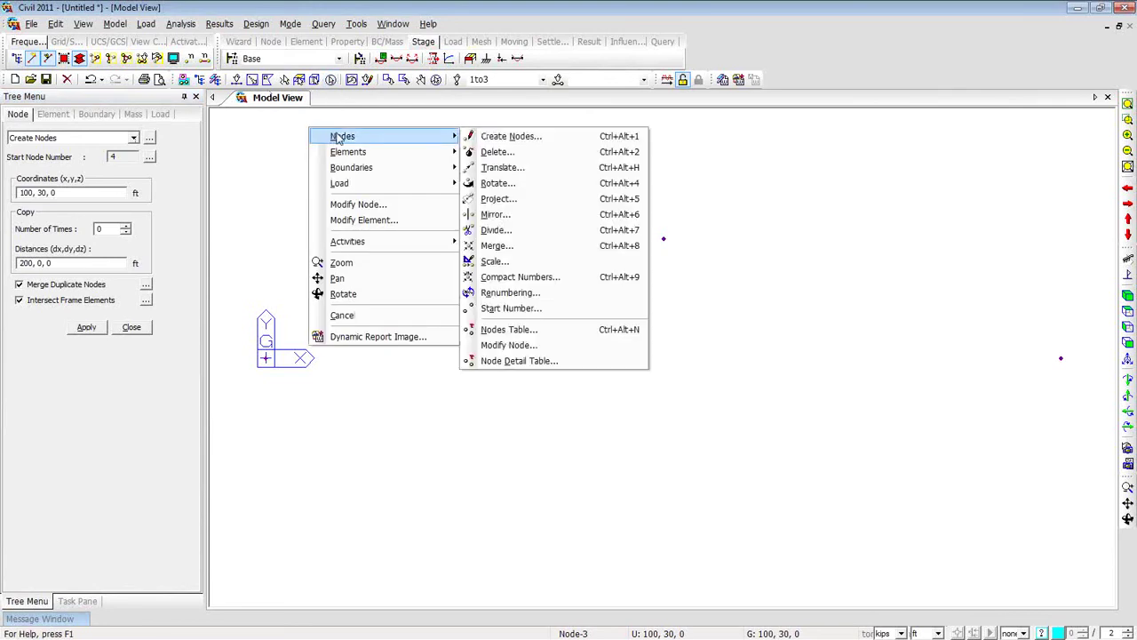
pyautogui.click(496, 171)
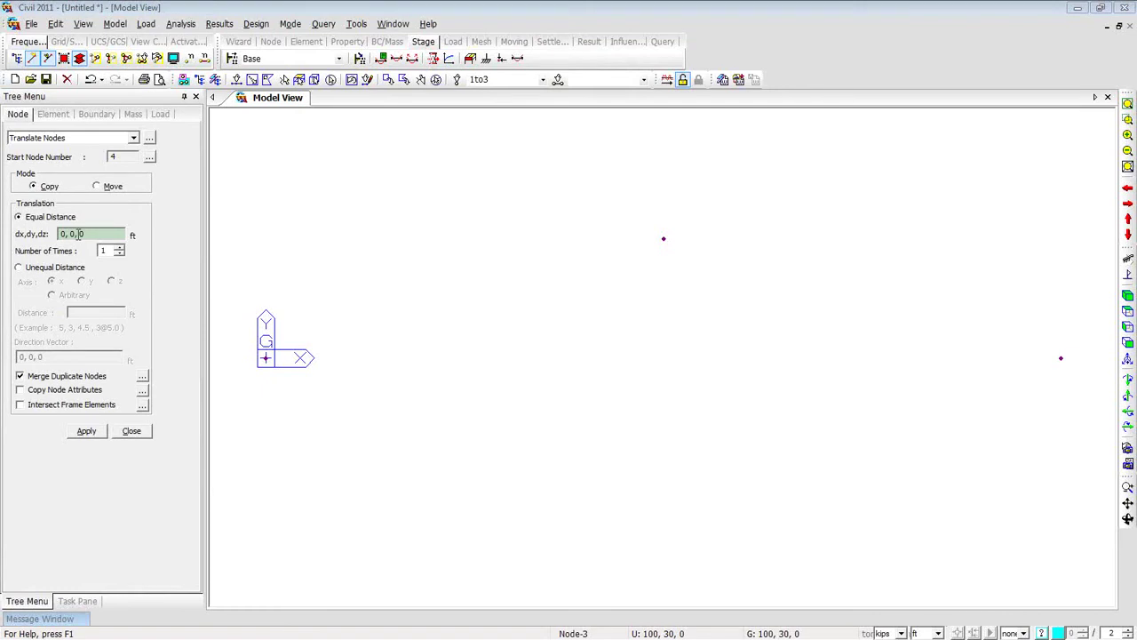
pyautogui.click(19, 269)
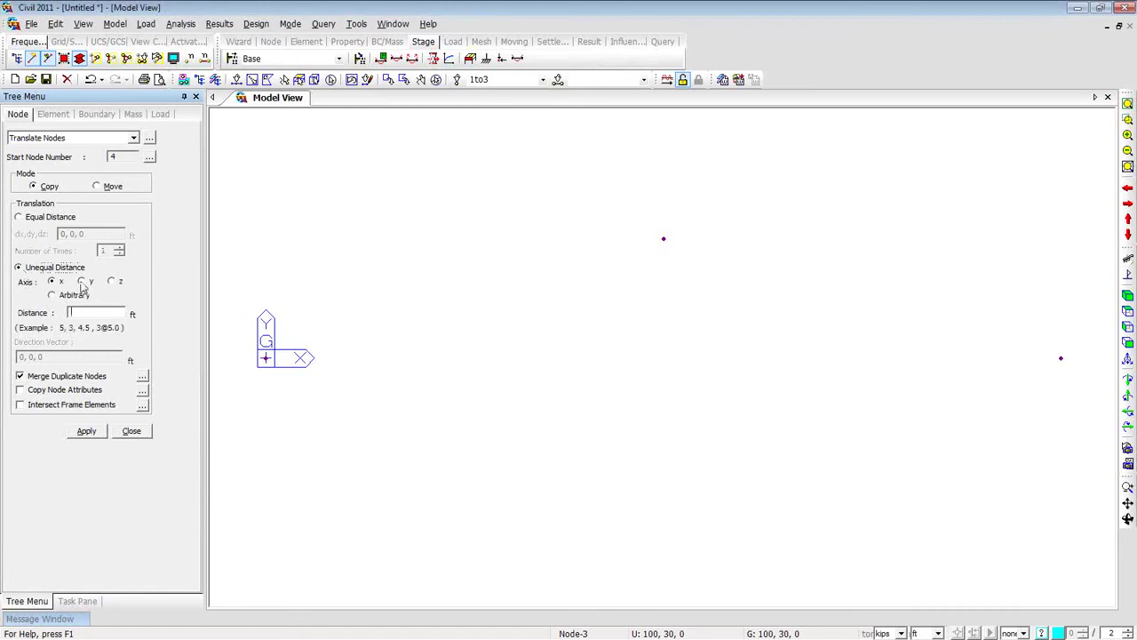
pyautogui.click(79, 312)
pyautogui.write('10,-20')
pyautogui.click(104, 432)
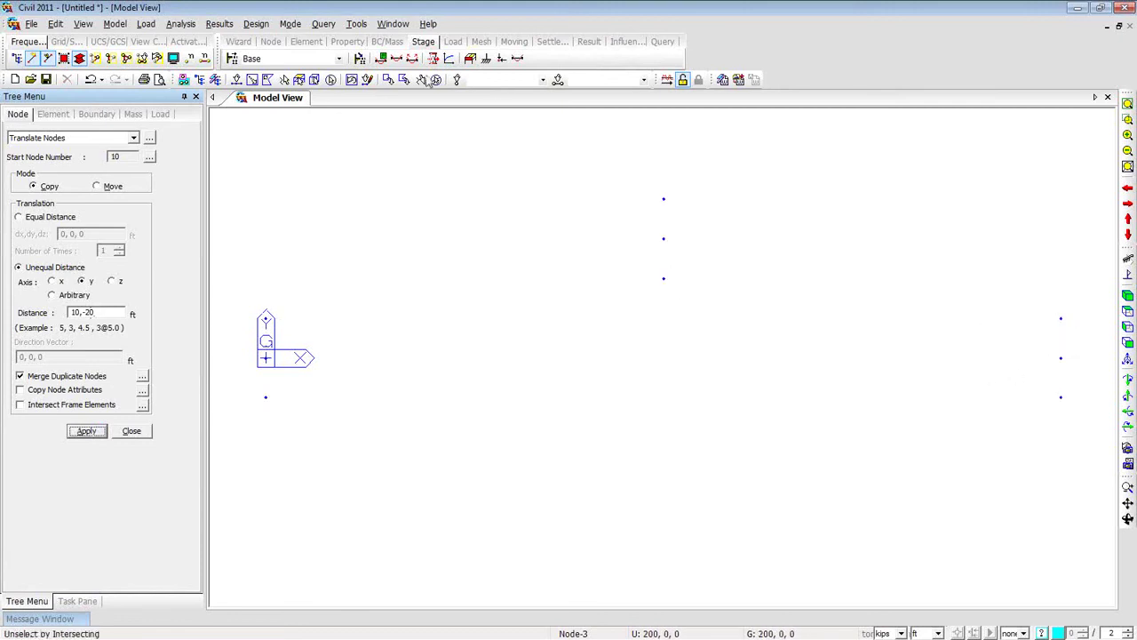
# Select left-end nodes 4 and 7 near the origin.
pyautogui.click(238, 80)
pyautogui.moveTo(239, 295)
pyautogui.mouseDown()
pyautogui.moveTo(297, 386)
pyautogui.moveTo(264, 355)
pyautogui.mouseUp()
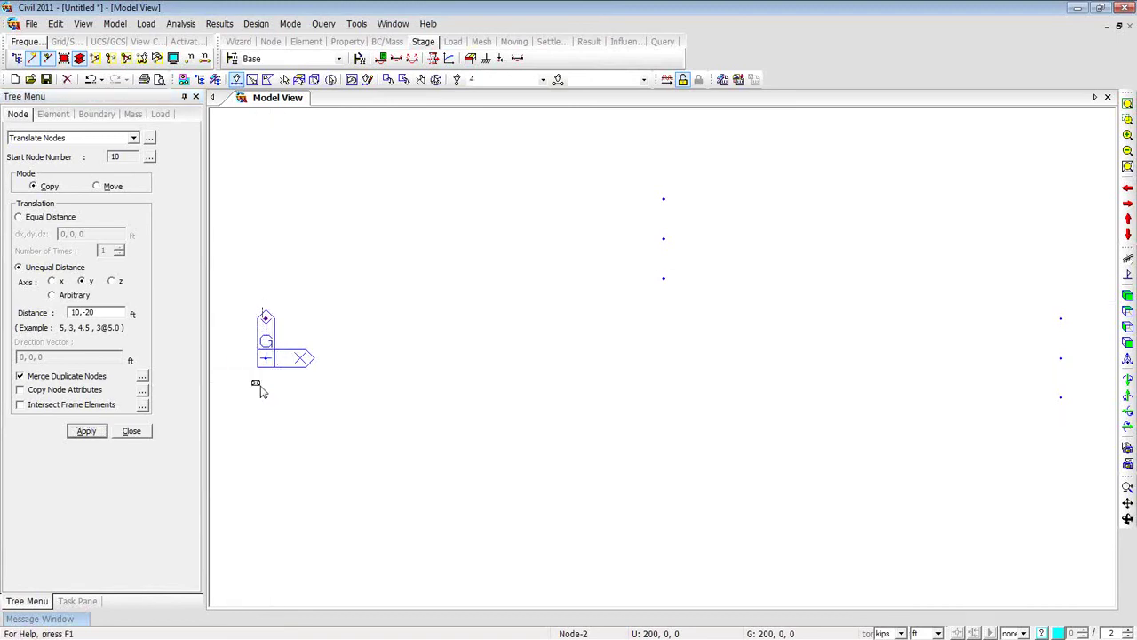
pyautogui.click(285, 398)
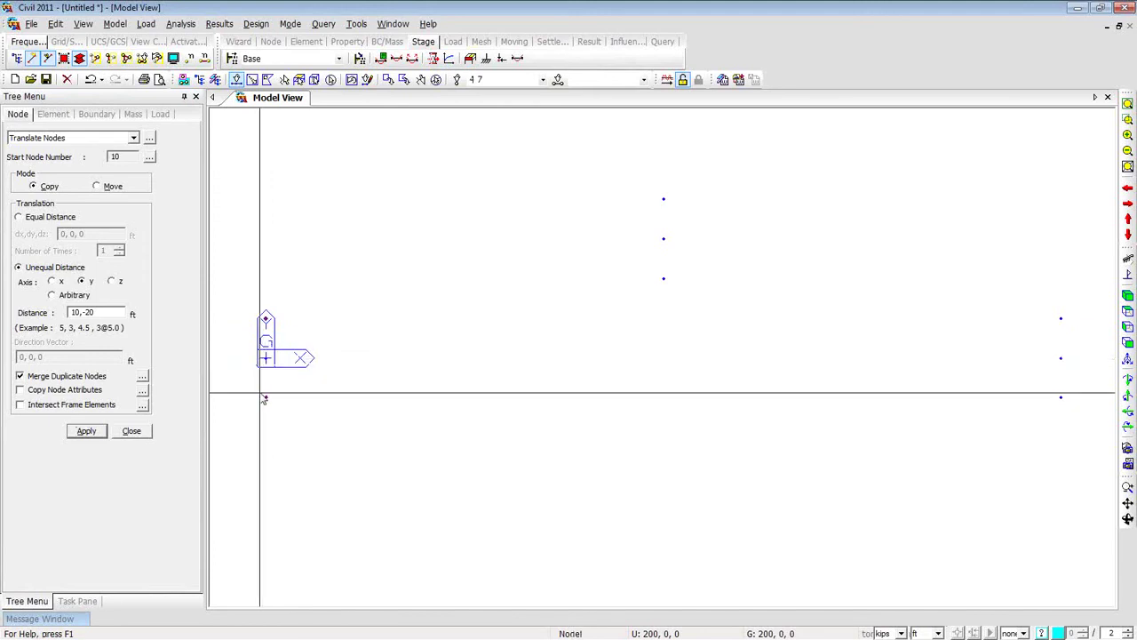
# Move-rotate the left-end nodes 30° about the z-axis through the origin.
pyautogui.rightClick(261, 184)
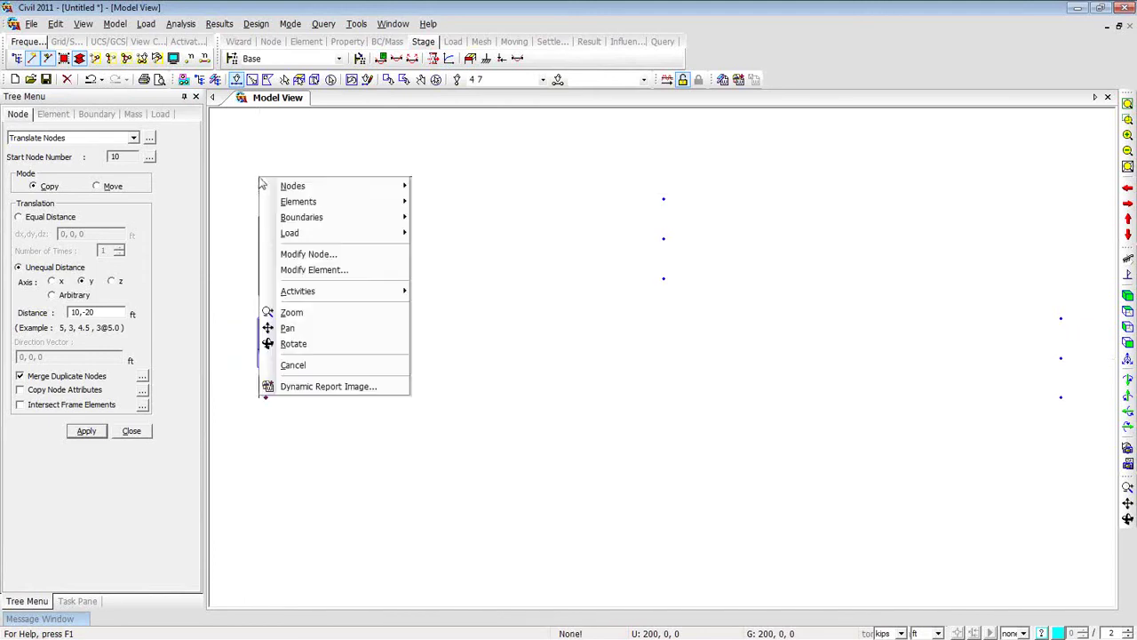
pyautogui.moveTo(293, 188)
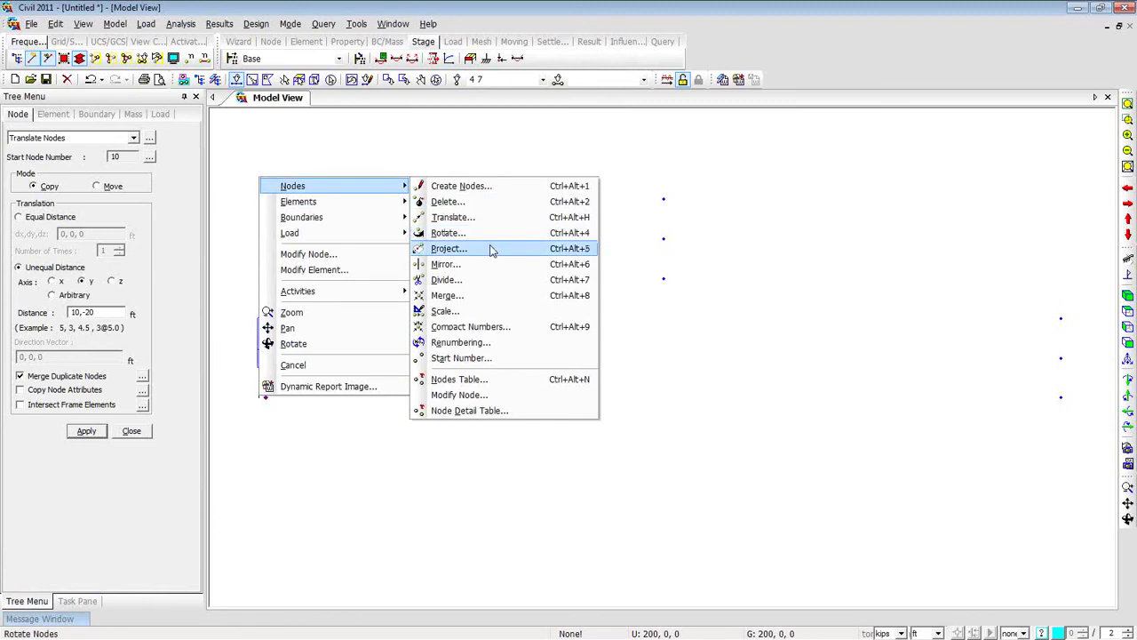
pyautogui.click(489, 235)
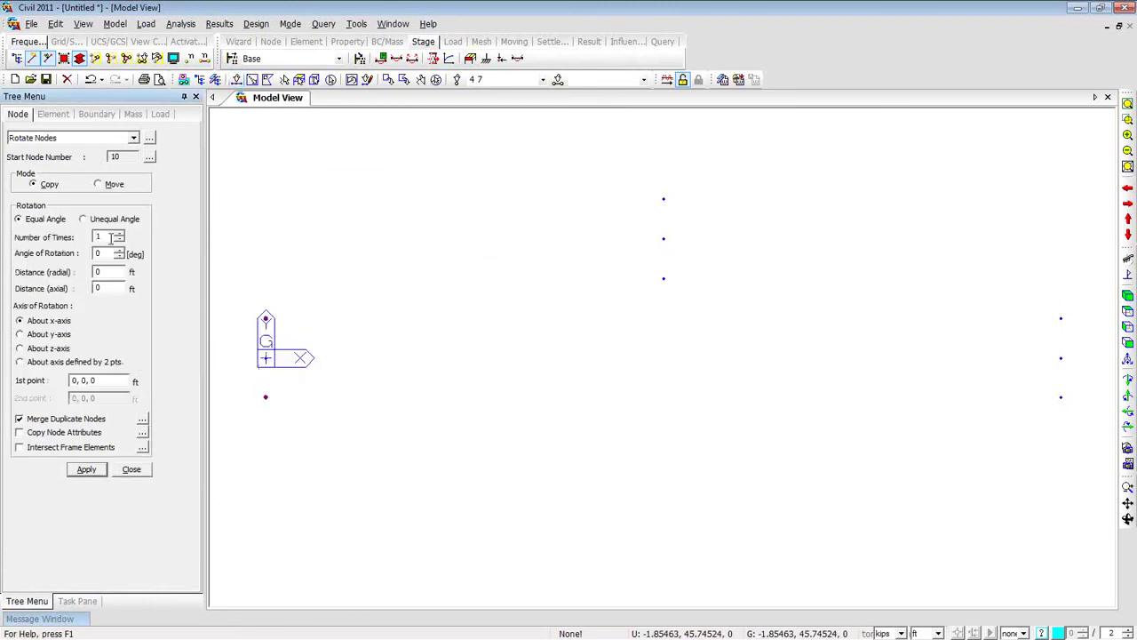
pyautogui.click(99, 185)
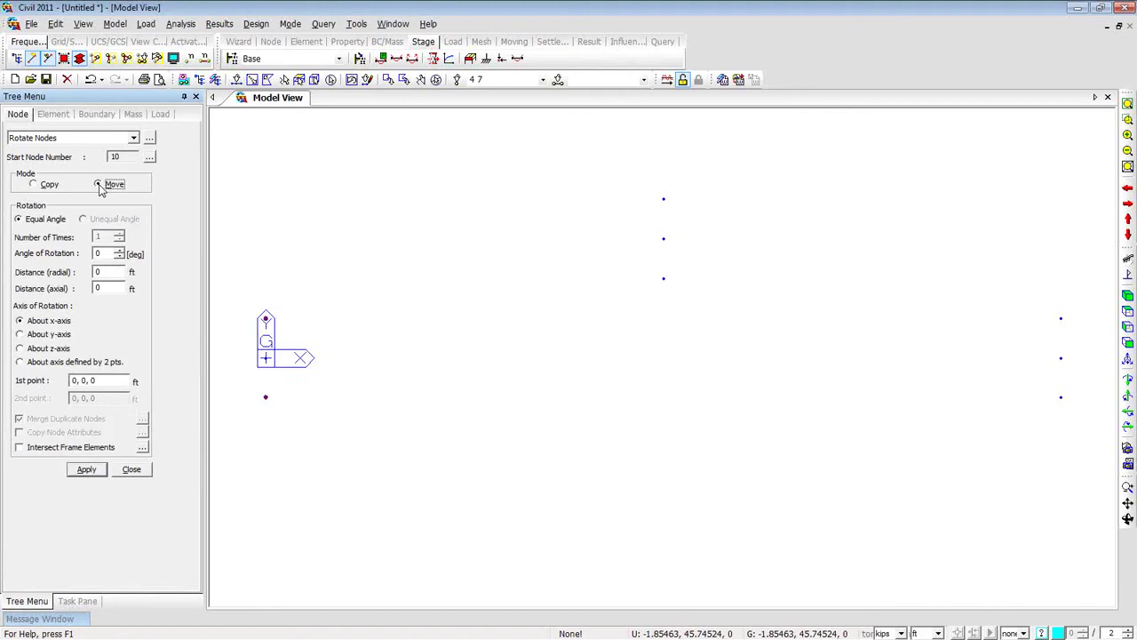
pyautogui.doubleClick(98, 255)
pyautogui.write('30')
pyautogui.click(64, 350)
pyautogui.click(99, 380)
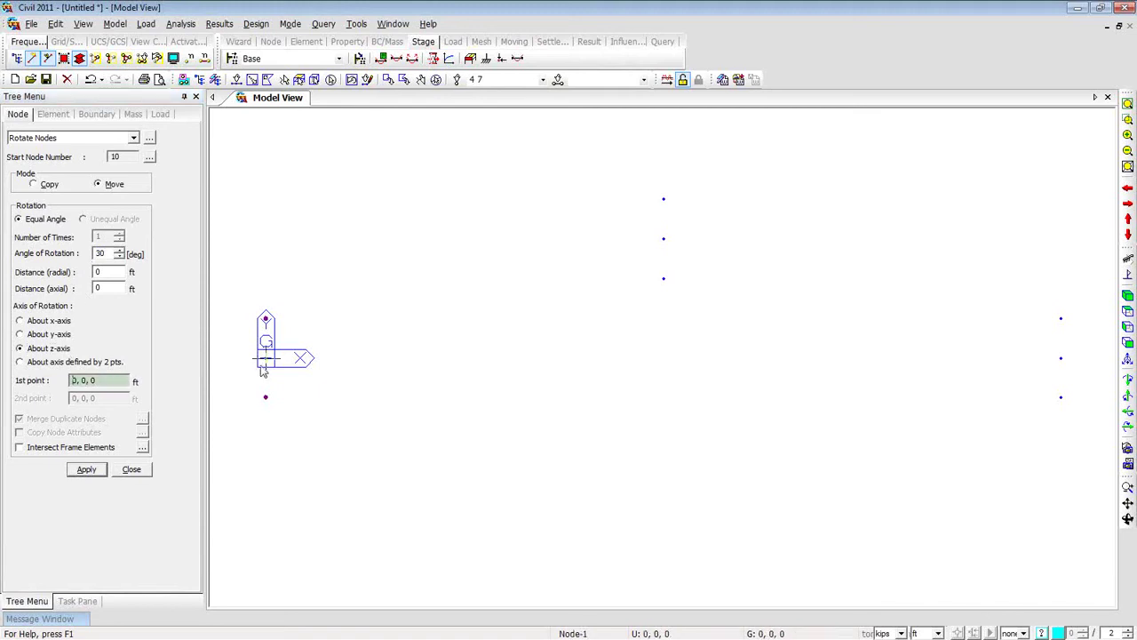
pyautogui.click(89, 470)
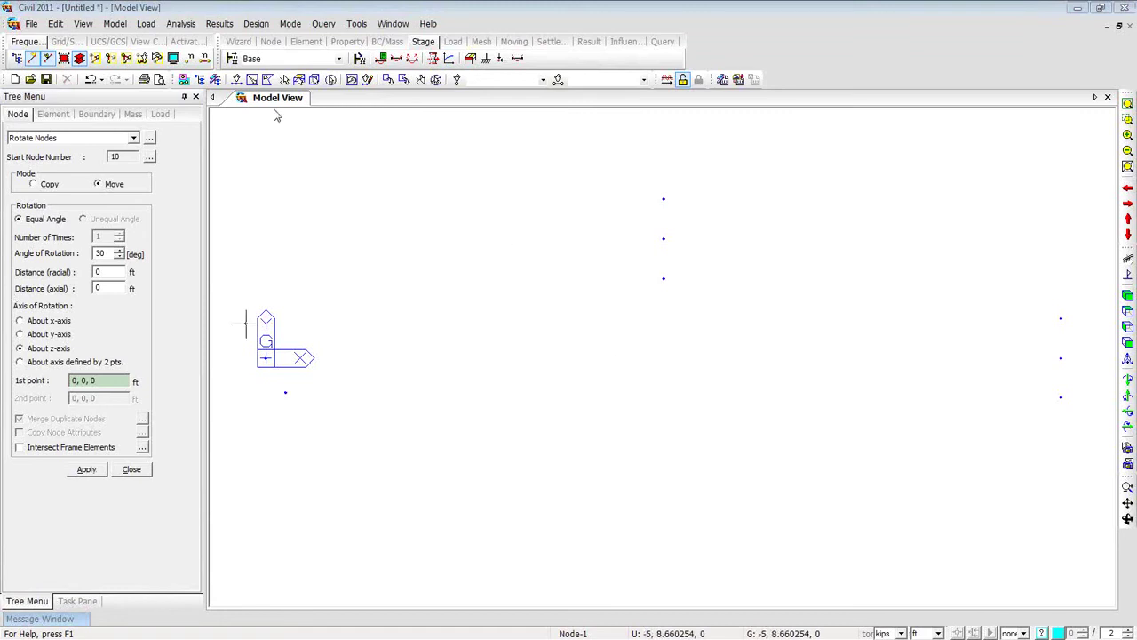
# Select the two right-end nodes and rotate them −30° about z through 200, 0, 0.
pyautogui.click(238, 81)
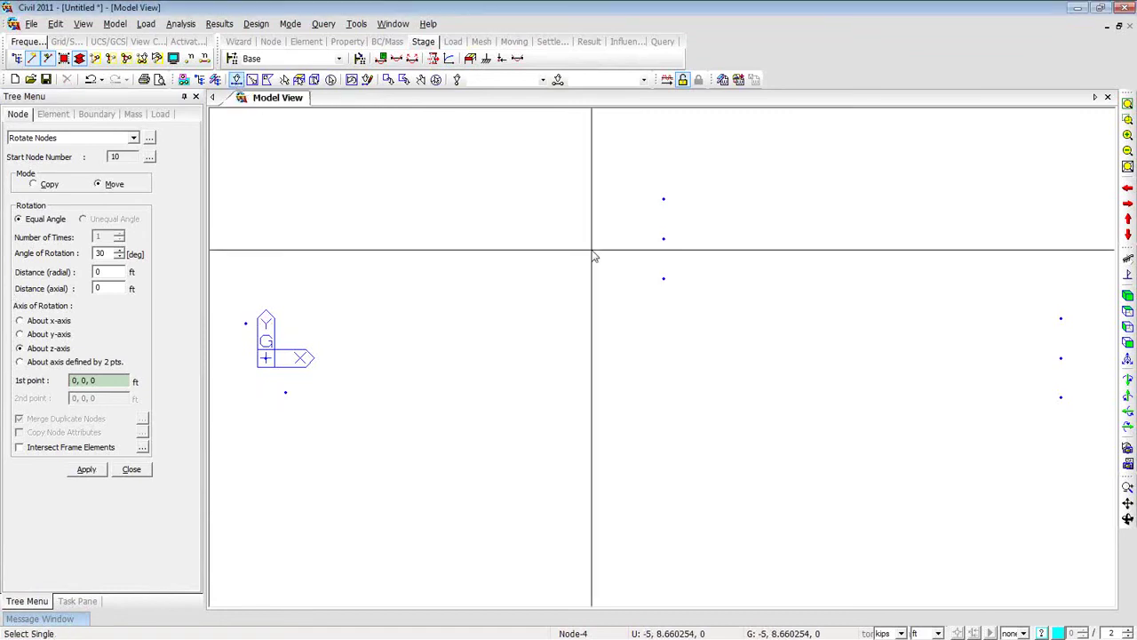
pyautogui.click(1061, 318)
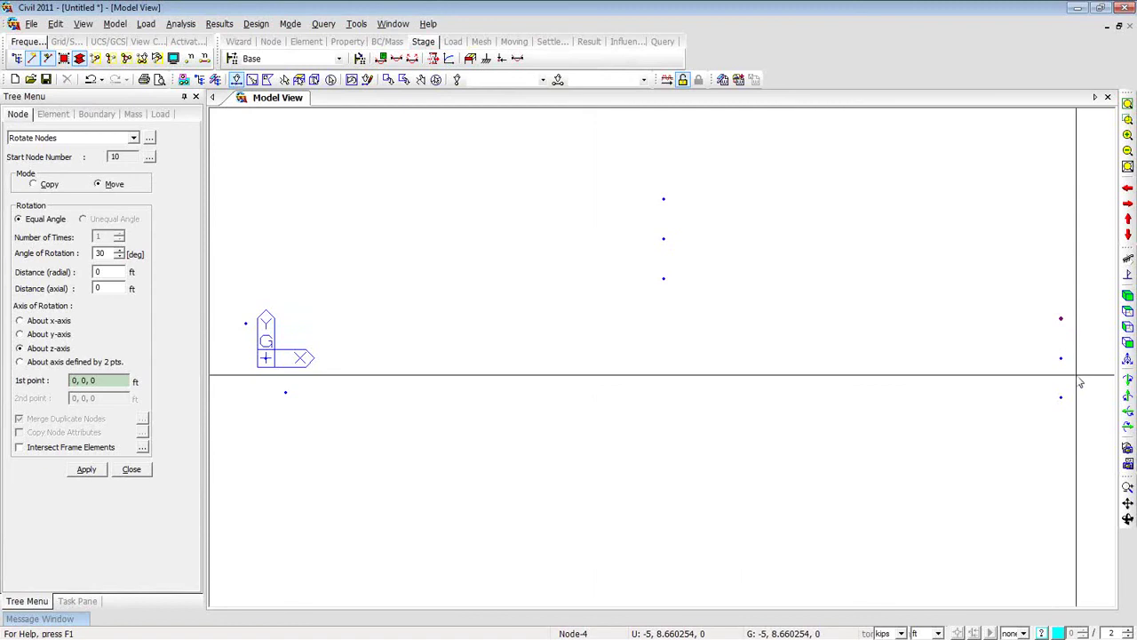
pyautogui.click(1061, 398)
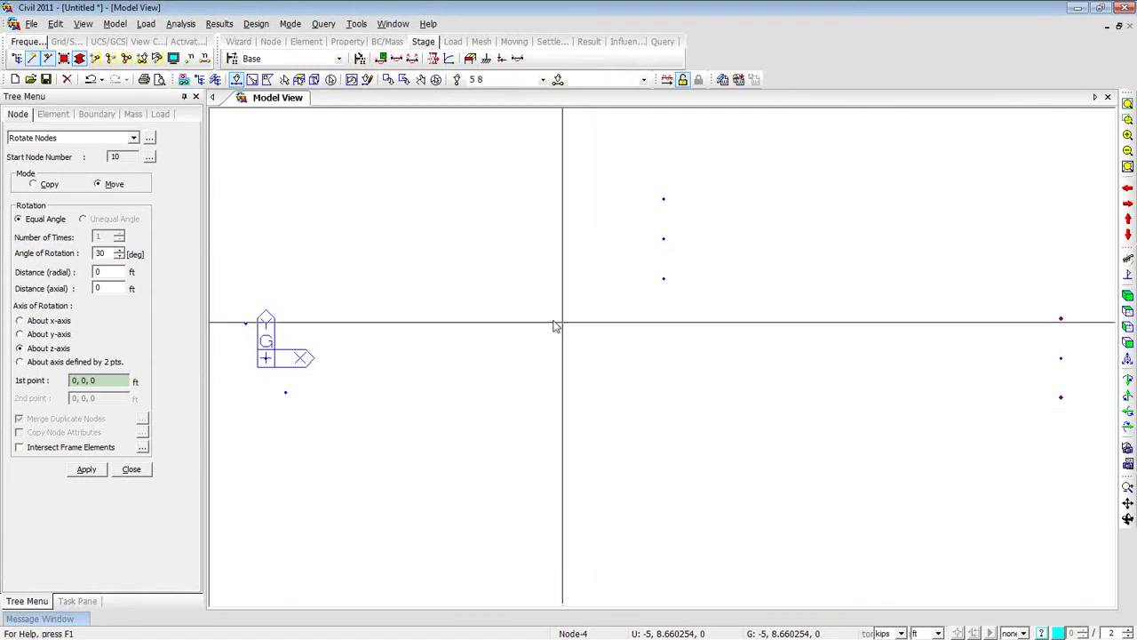
pyautogui.doubleClick(100, 254)
pyautogui.write('90')
pyautogui.click(97, 254)
pyautogui.write('-')
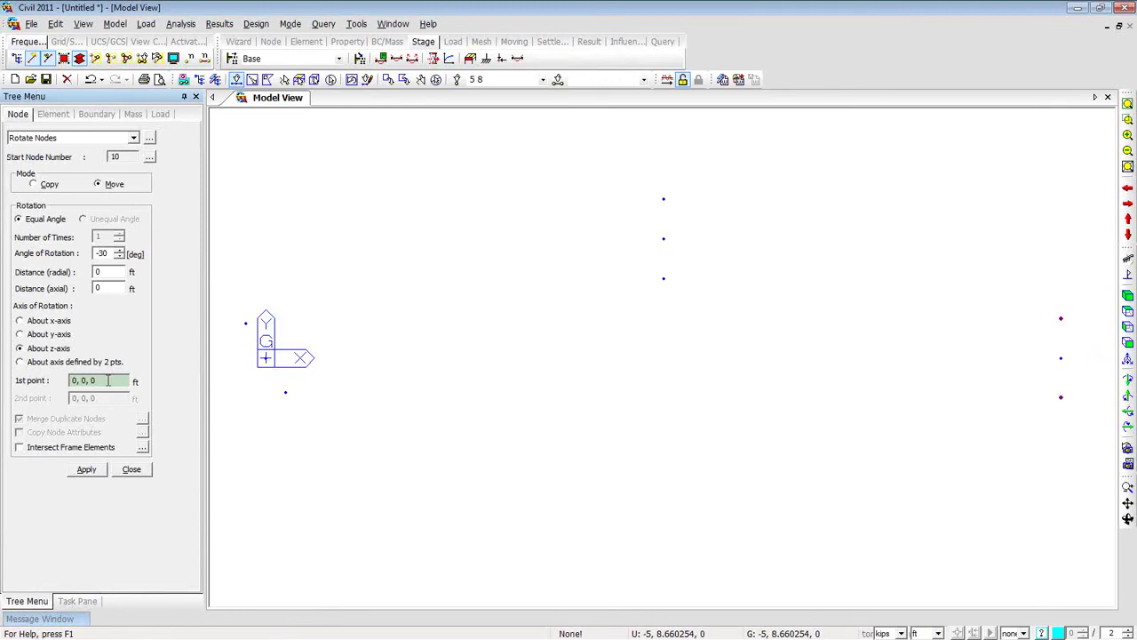
pyautogui.click(1061, 358)
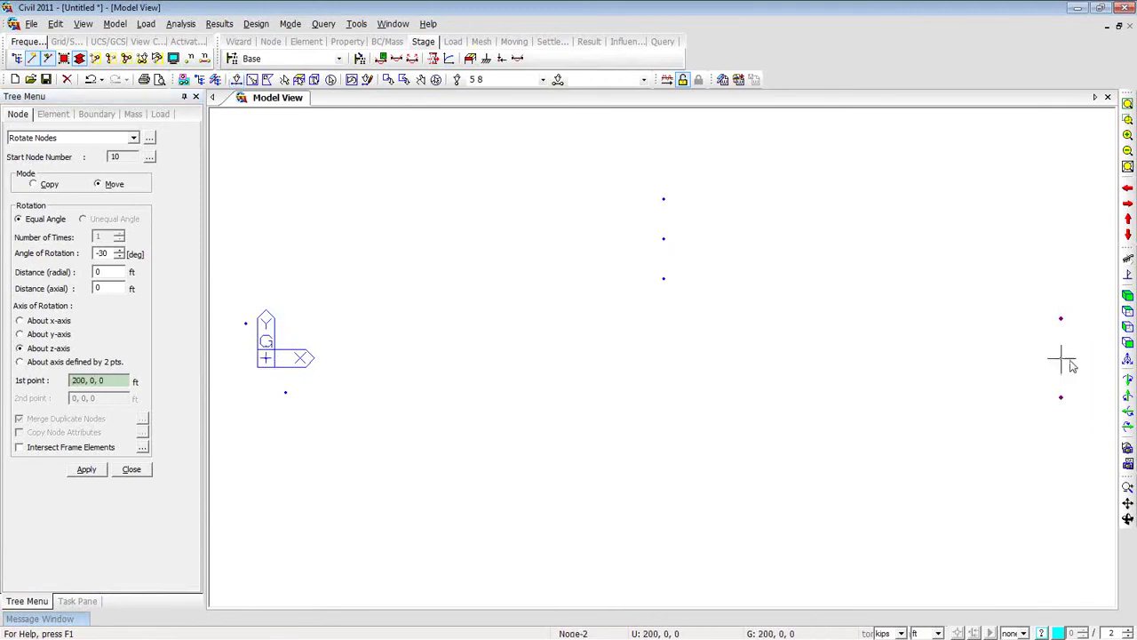
pyautogui.click(115, 379)
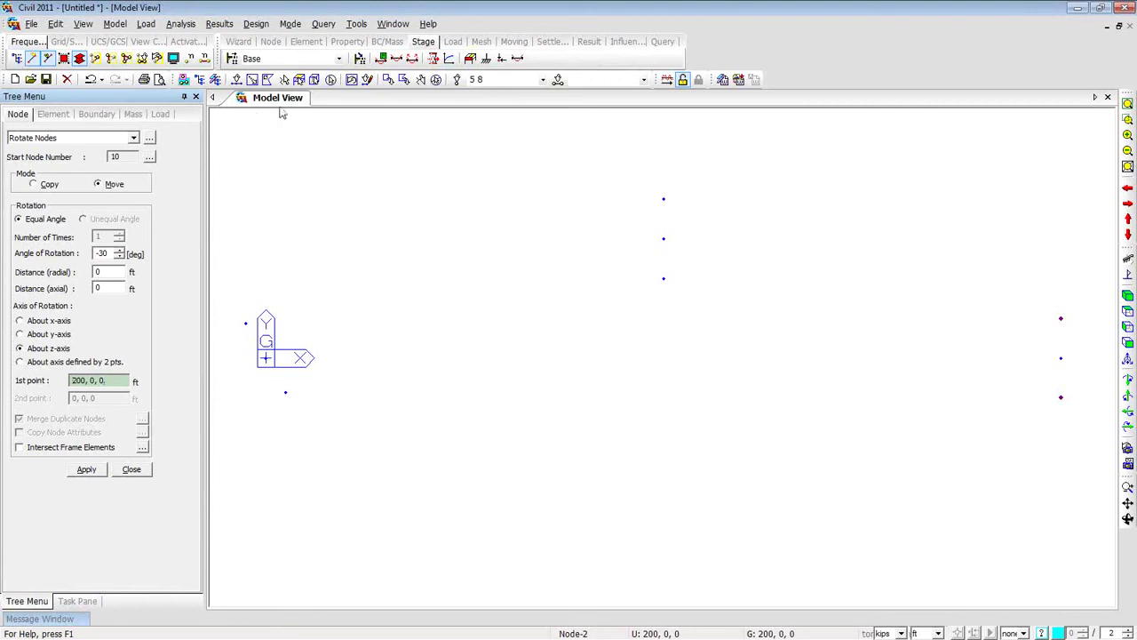
pyautogui.click(267, 358)
pyautogui.click(88, 473)
# Set up line elements on a curve as an Arc by 3 Points with 40 segments.
pyautogui.rightClick(272, 188)
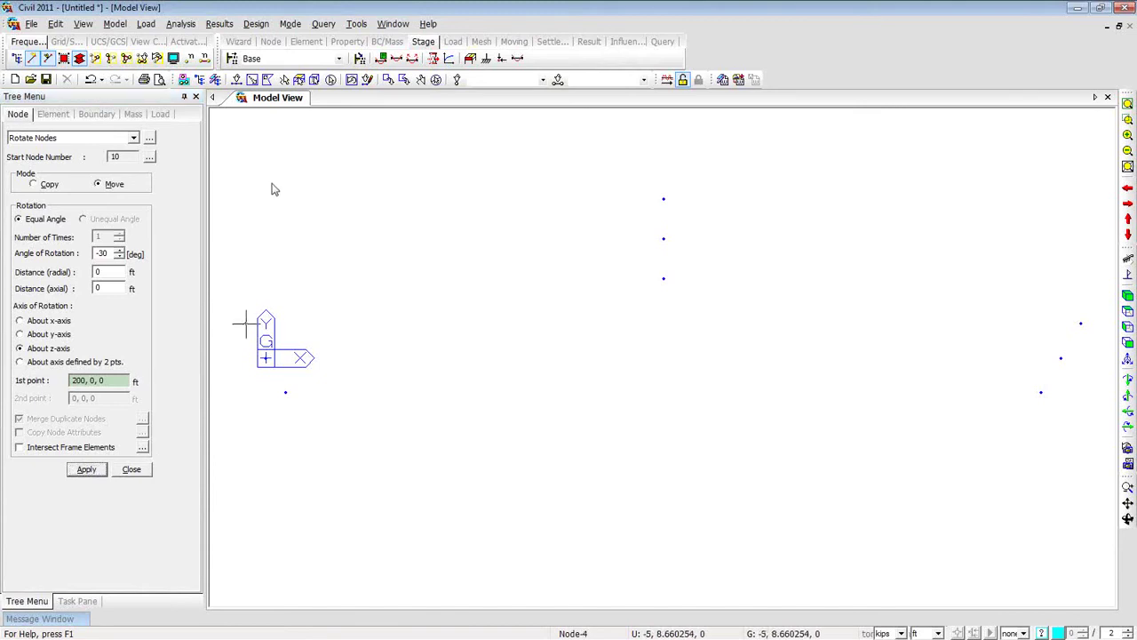
pyautogui.moveTo(316, 210)
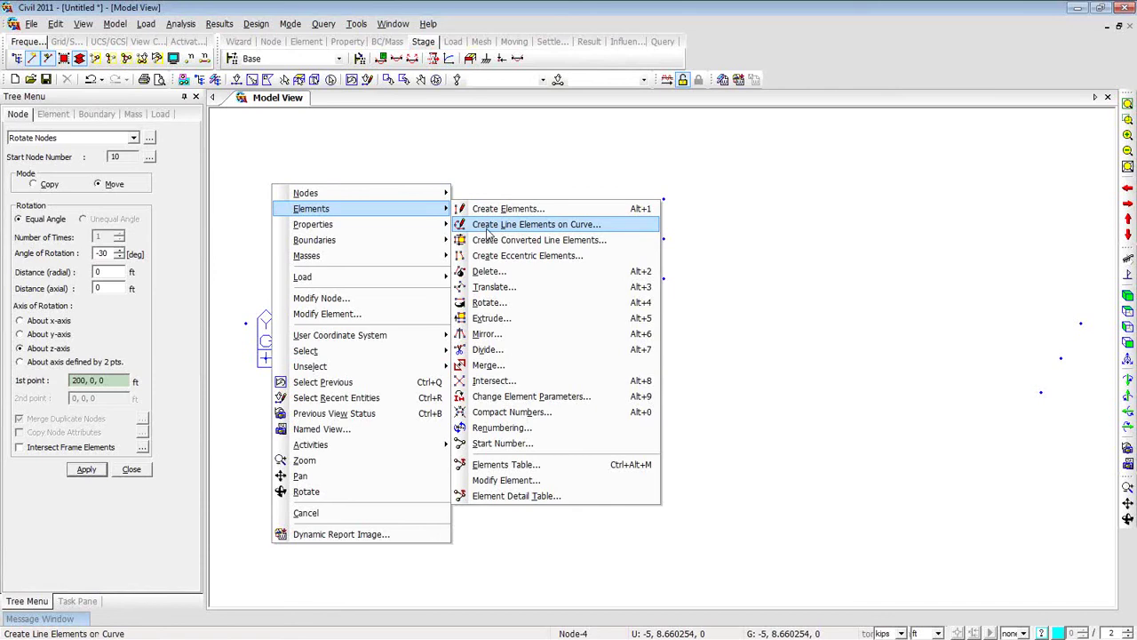
pyautogui.click(487, 225)
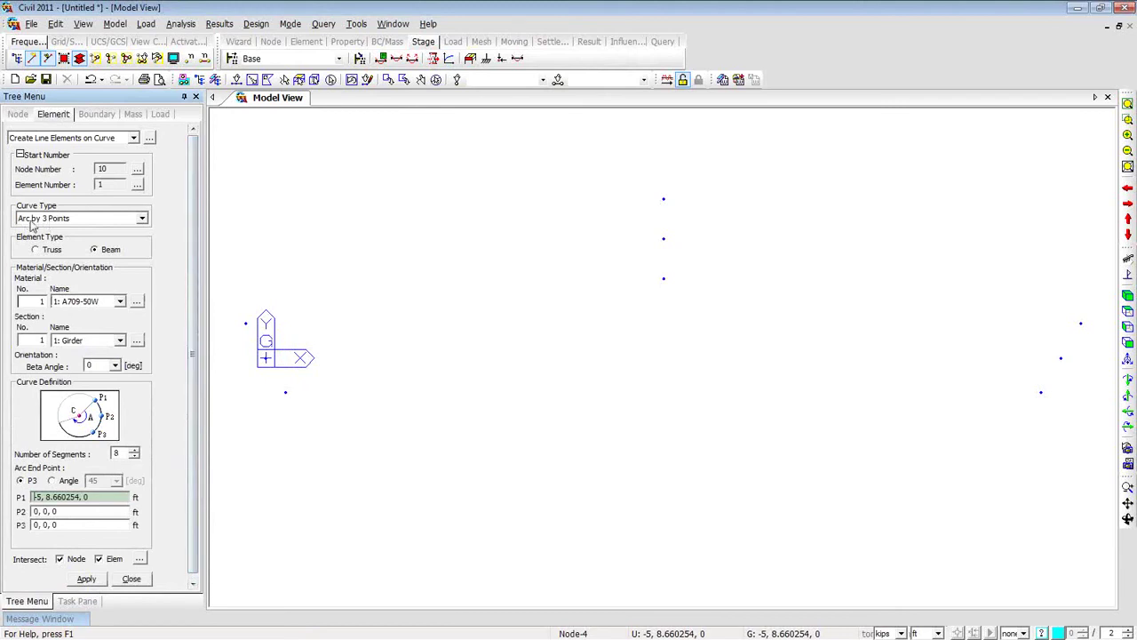
pyautogui.click(142, 220)
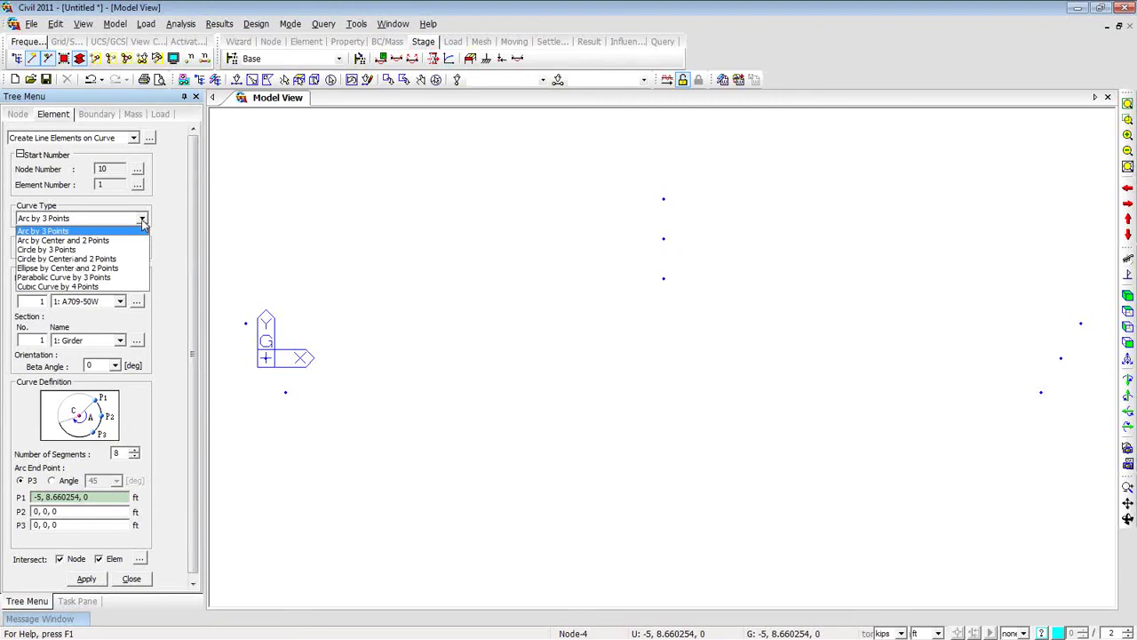
pyautogui.click(142, 220)
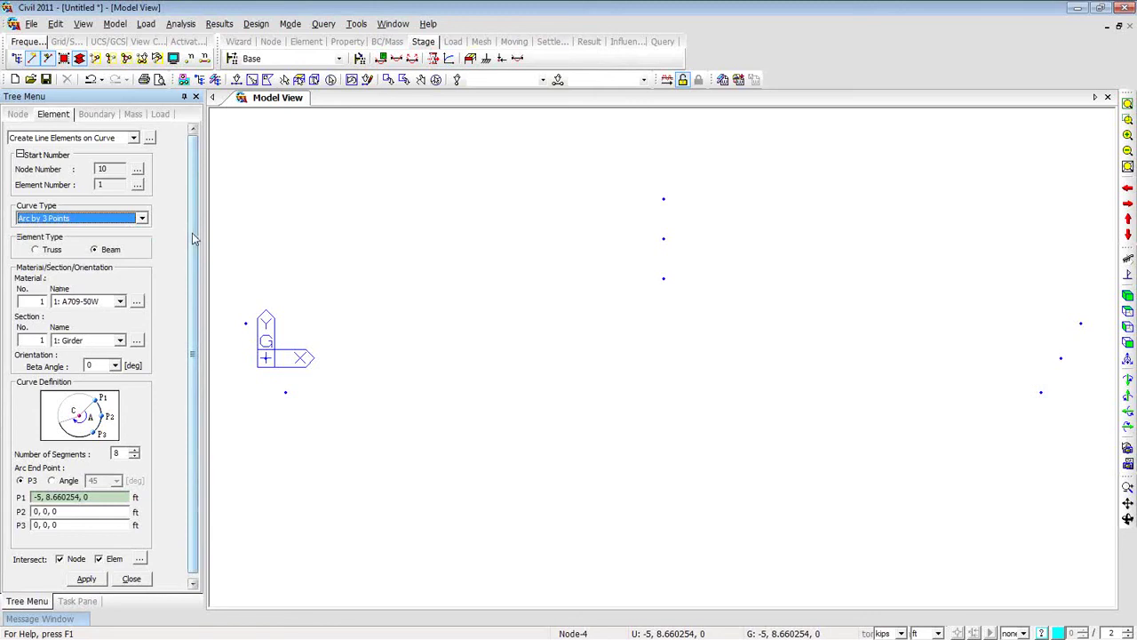
pyautogui.moveTo(192, 233); pyautogui.dragTo(194, 245)
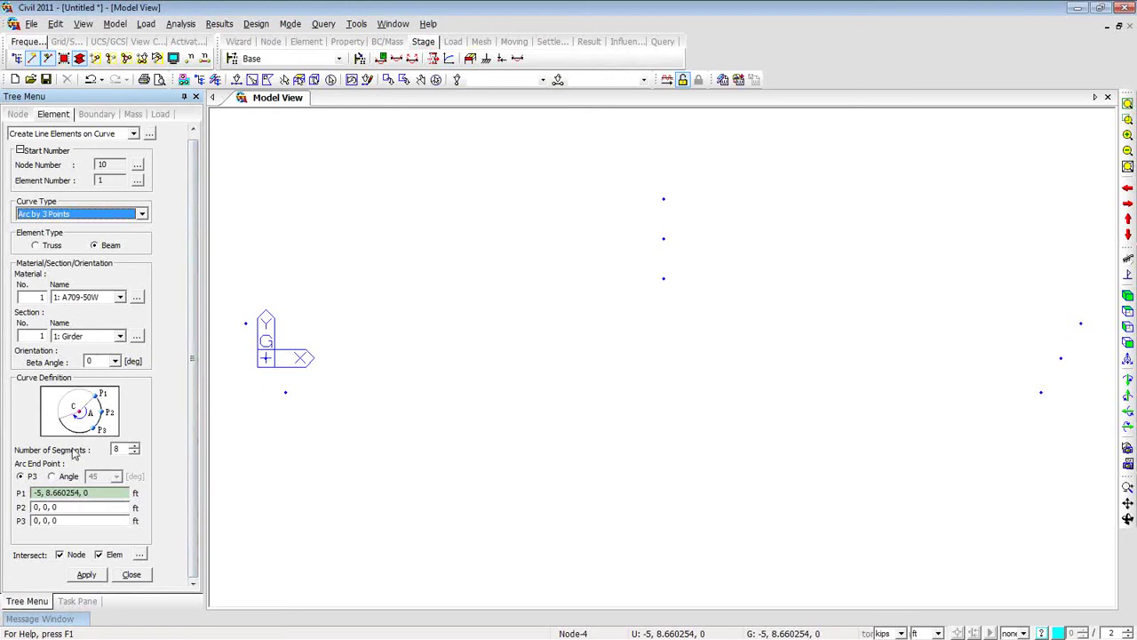
pyautogui.doubleClick(115, 449)
pyautogui.write('40')
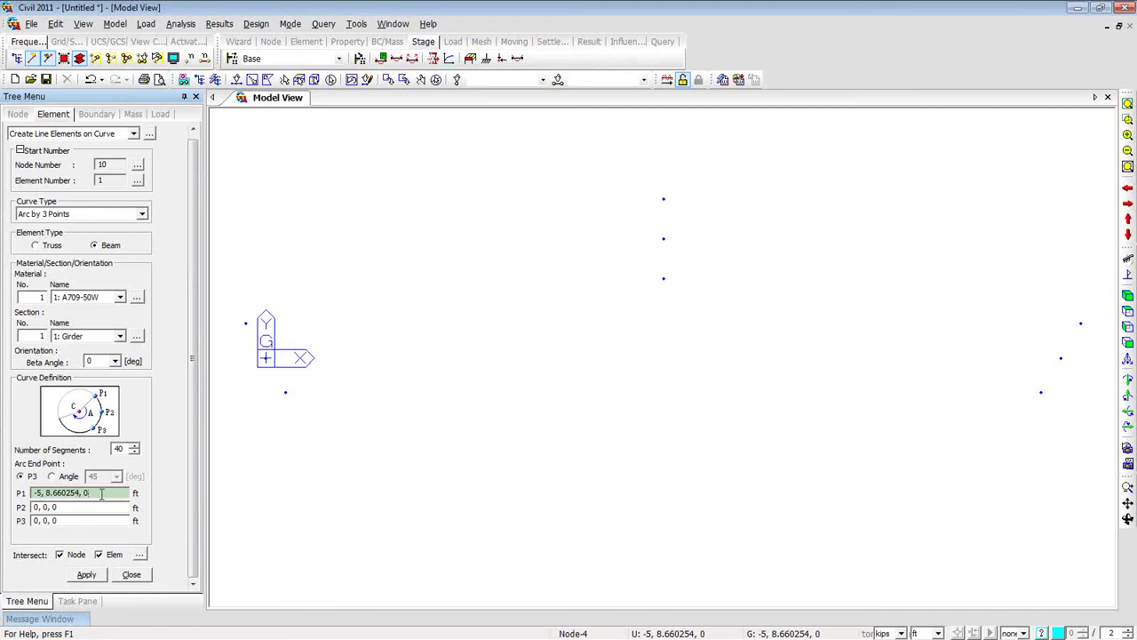
# Create the first two curved girders through their start, mid-span and end nodes.
pyautogui.click(285, 391)
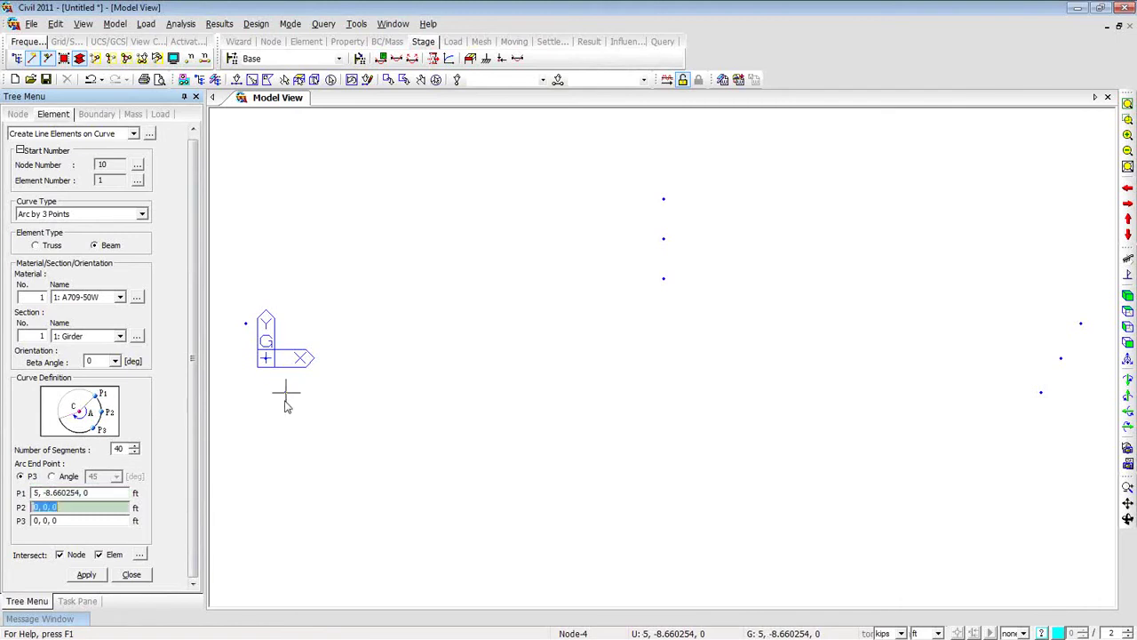
pyautogui.click(663, 282)
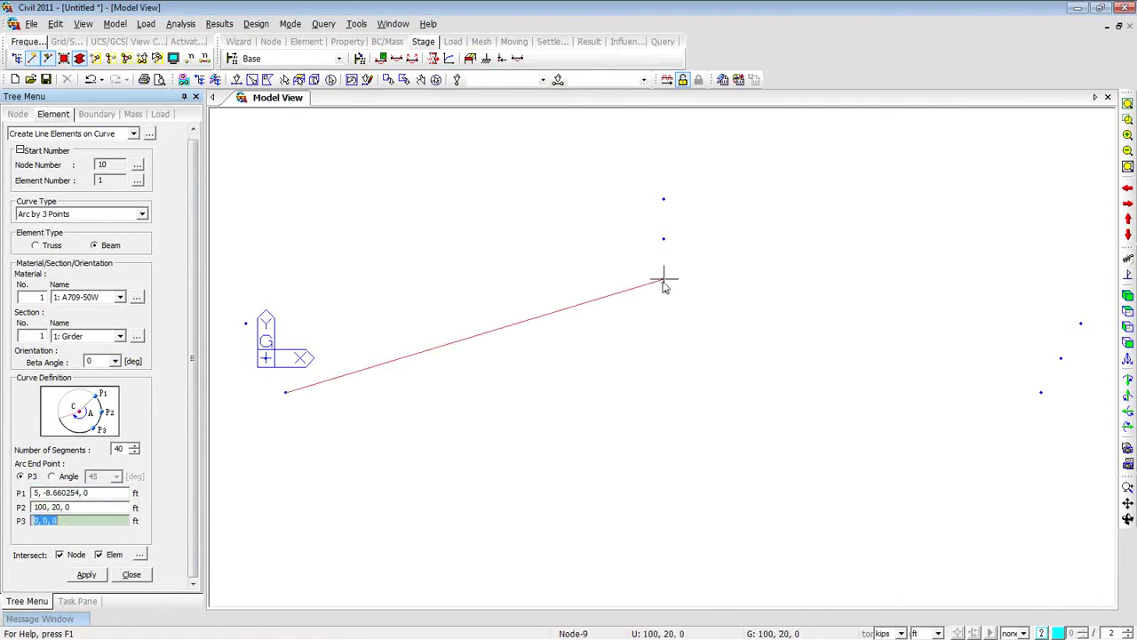
pyautogui.click(1030, 391)
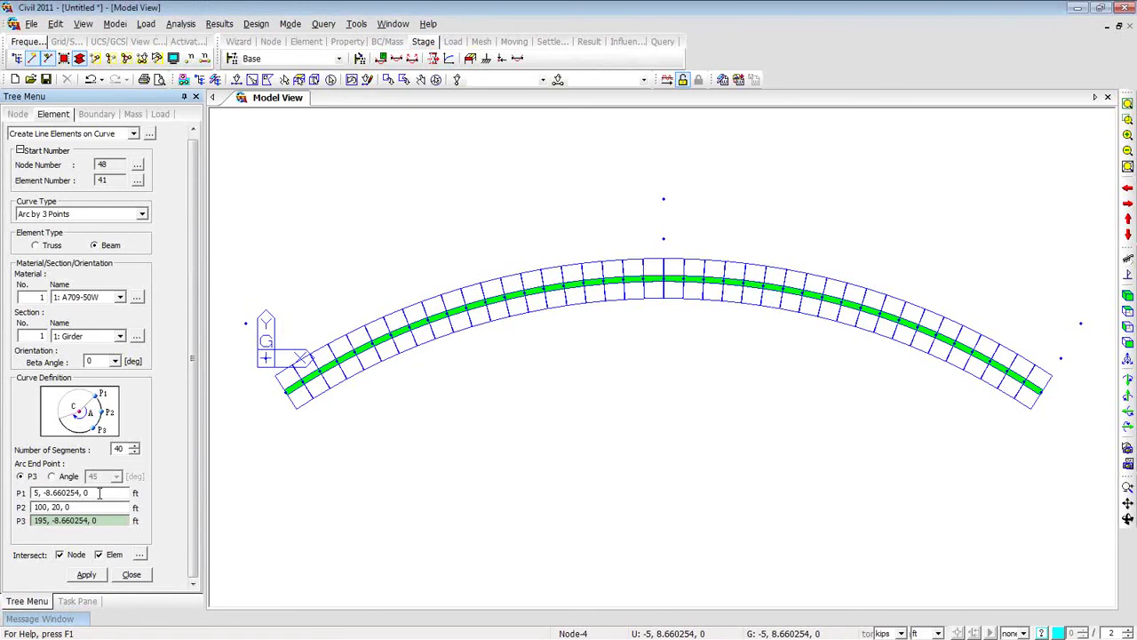
pyautogui.click(99, 493)
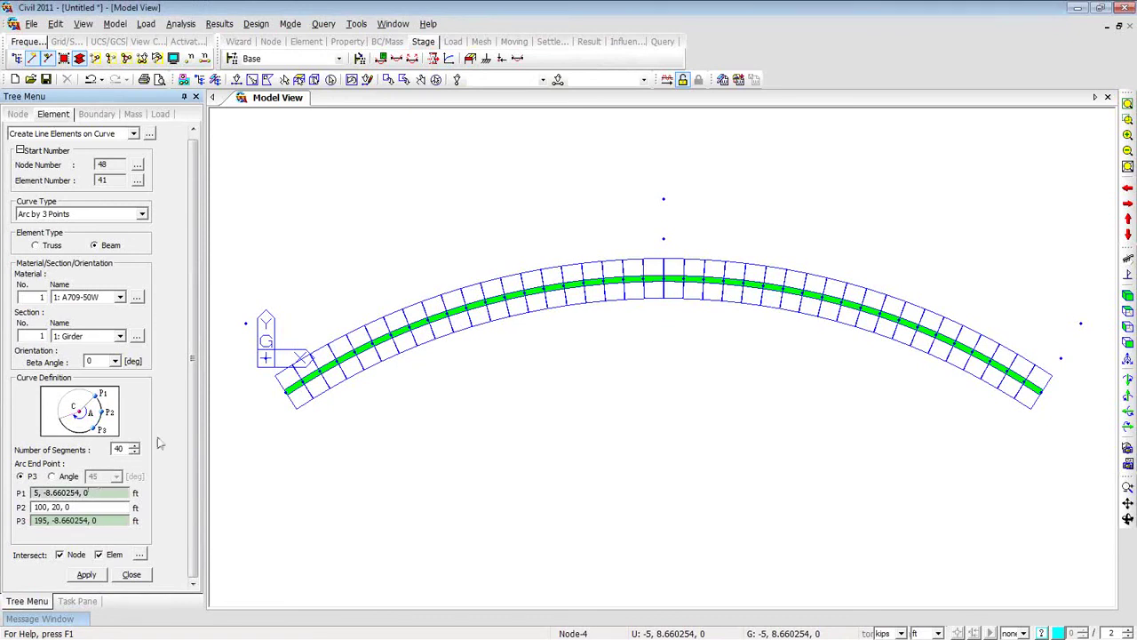
pyautogui.click(265, 358)
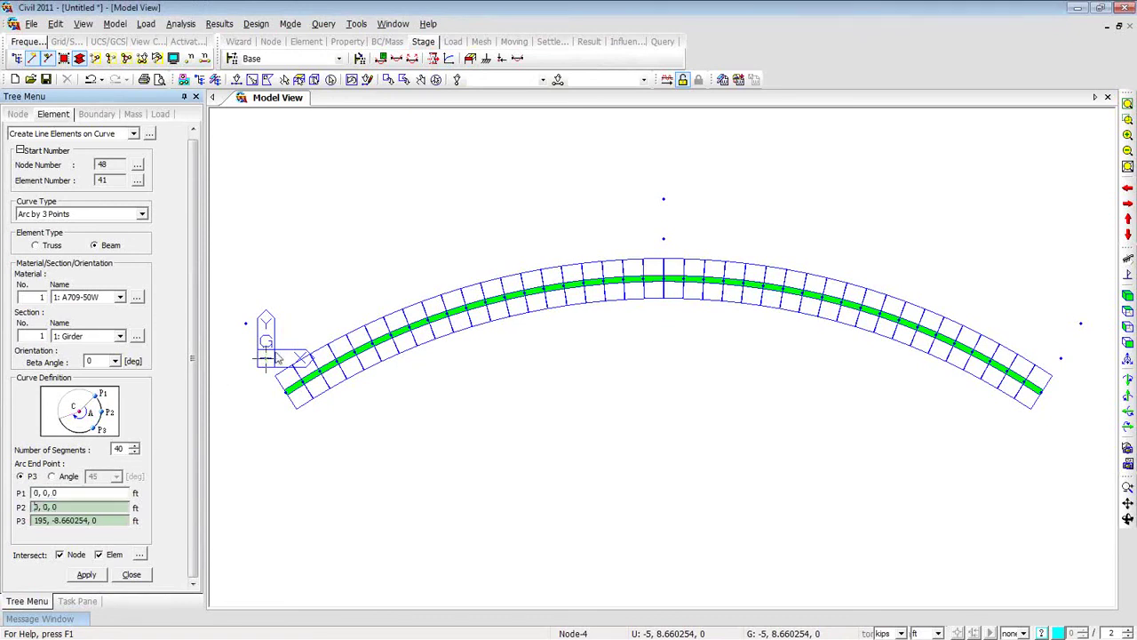
pyautogui.click(661, 243)
pyautogui.click(1071, 361)
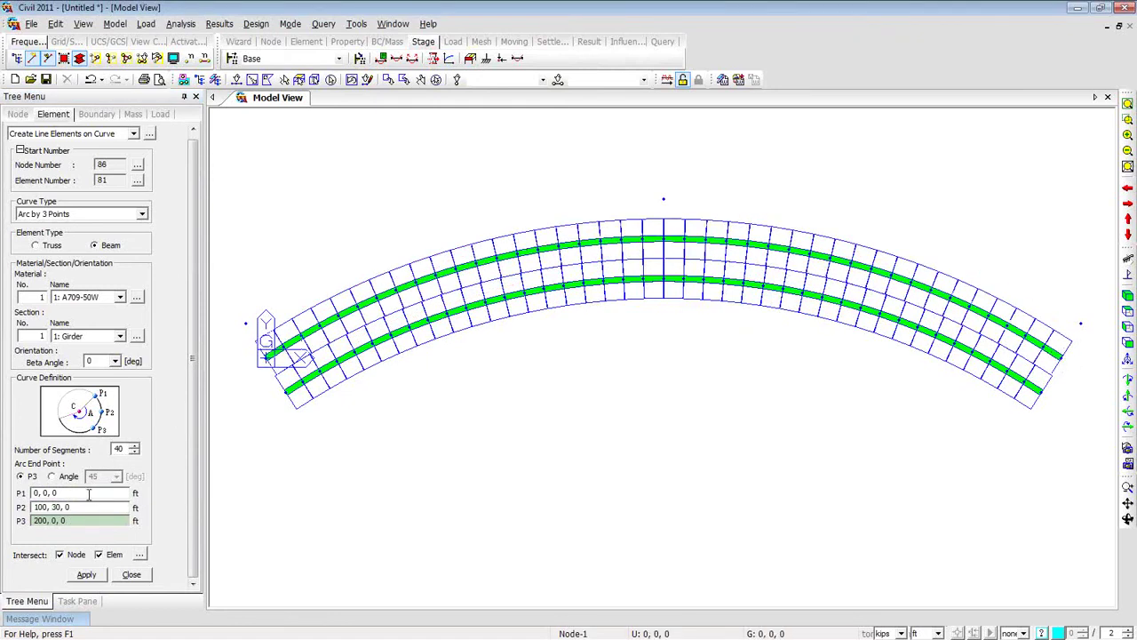
# Create the third girder arc from the upper-left end through (100, 40, 0) to (205, 8.660254, 0).
pyautogui.click(89, 495)
pyautogui.click(246, 323)
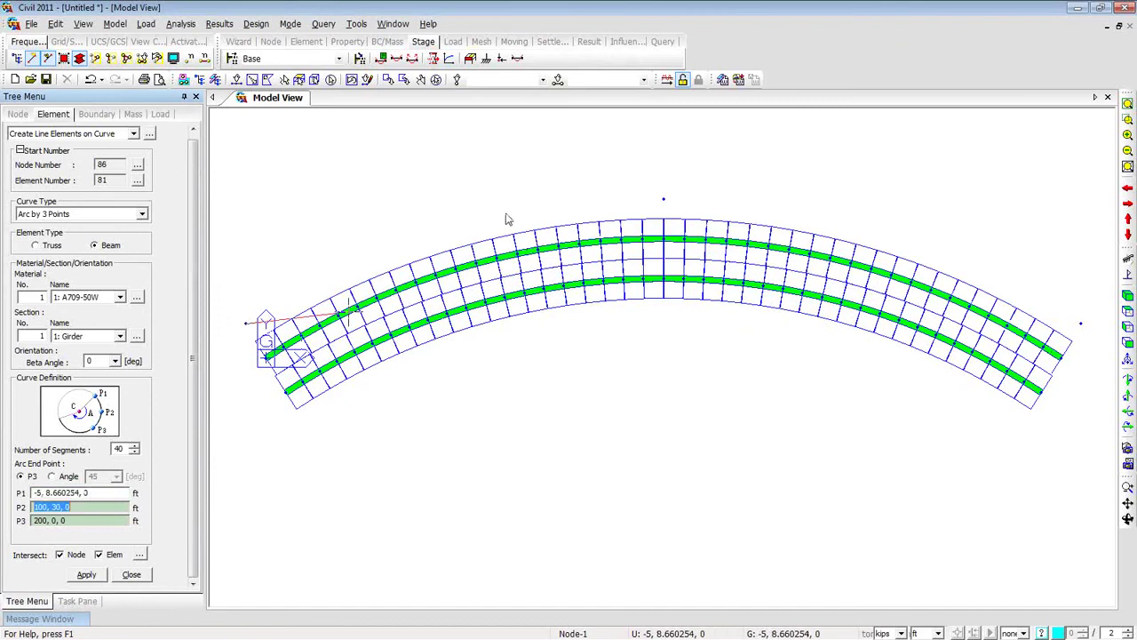
pyautogui.click(663, 199)
pyautogui.click(1082, 321)
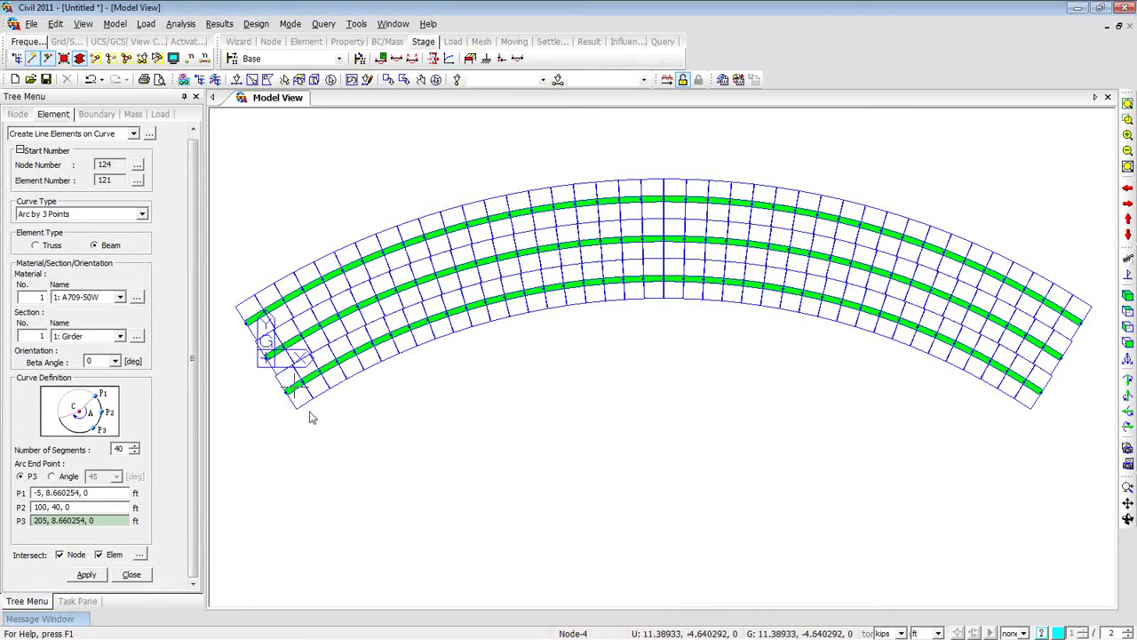
pyautogui.moveTo(300, 432)
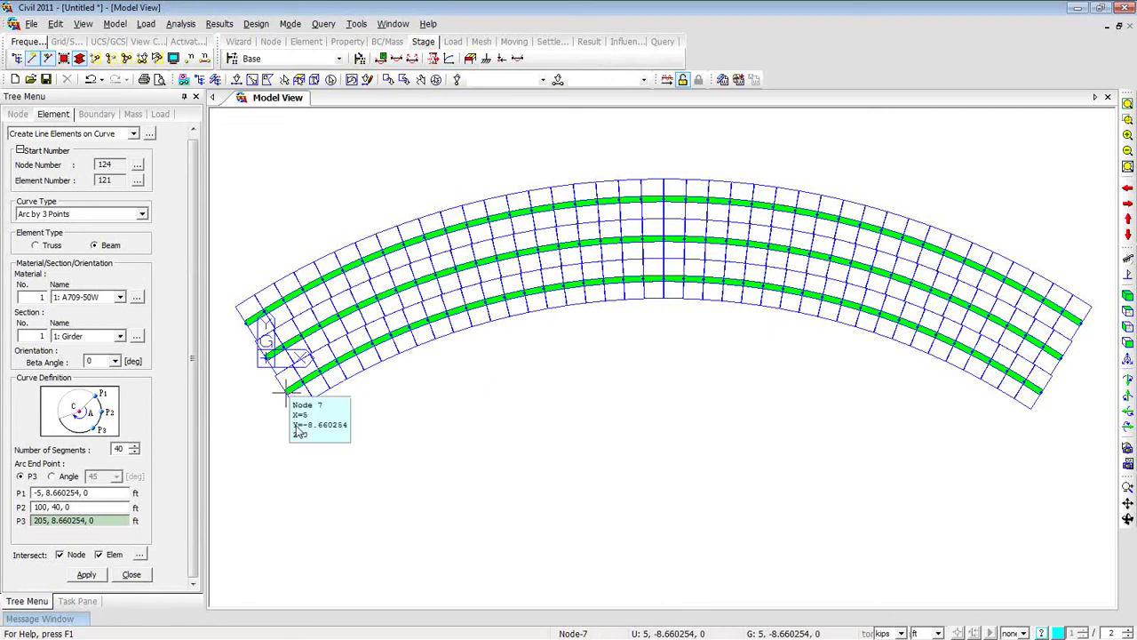
# View the three girders from the top with Hidden Surface off, showing only line elements and nodes.
pyautogui.keyDown('ctrl'); pyautogui.moveTo(223, 422); pyautogui.dragTo(359, 311, button='middle'); pyautogui.keyUp('ctrl')
pyautogui.keyDown('ctrl'); pyautogui.moveTo(368, 437); pyautogui.dragTo(399, 416, button='middle'); pyautogui.keyUp('ctrl')
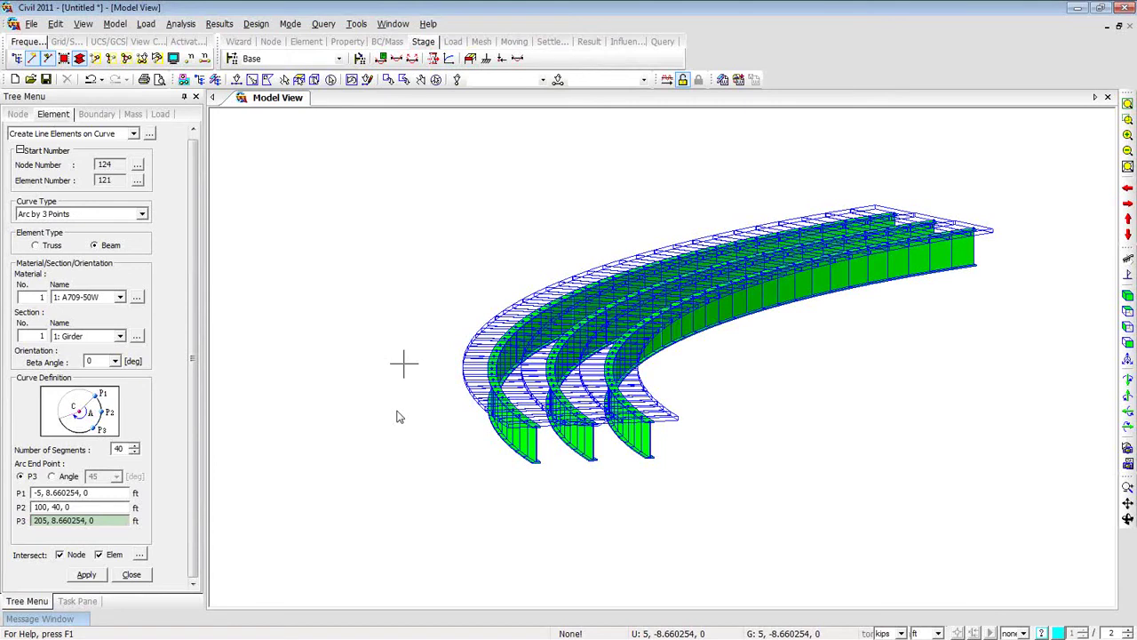
pyautogui.click(1126, 311)
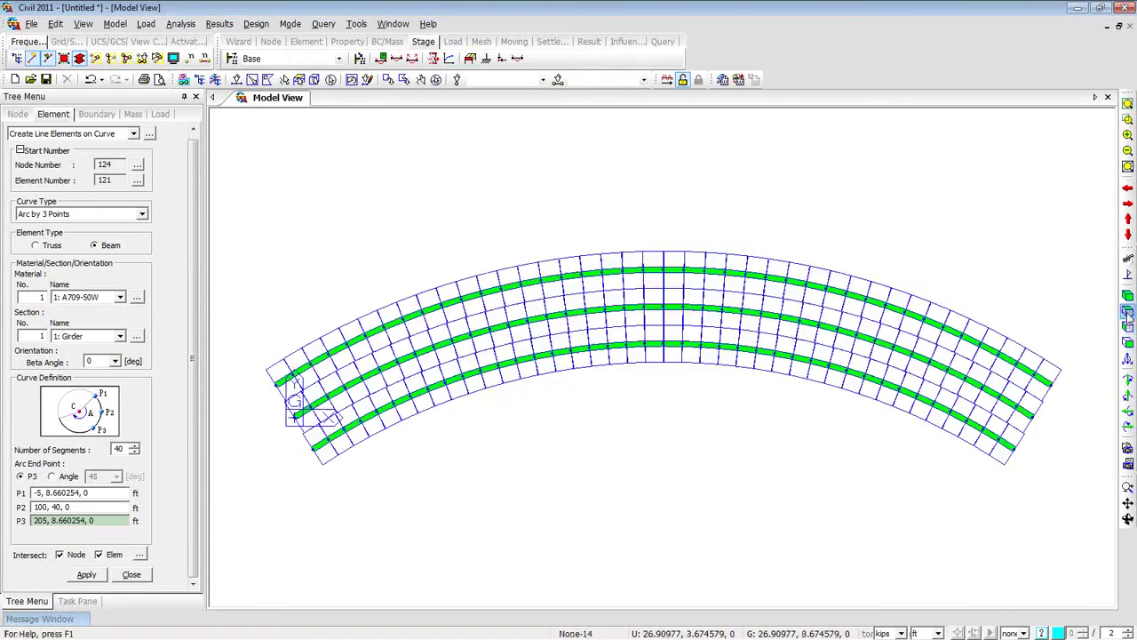
pyautogui.click(79, 58)
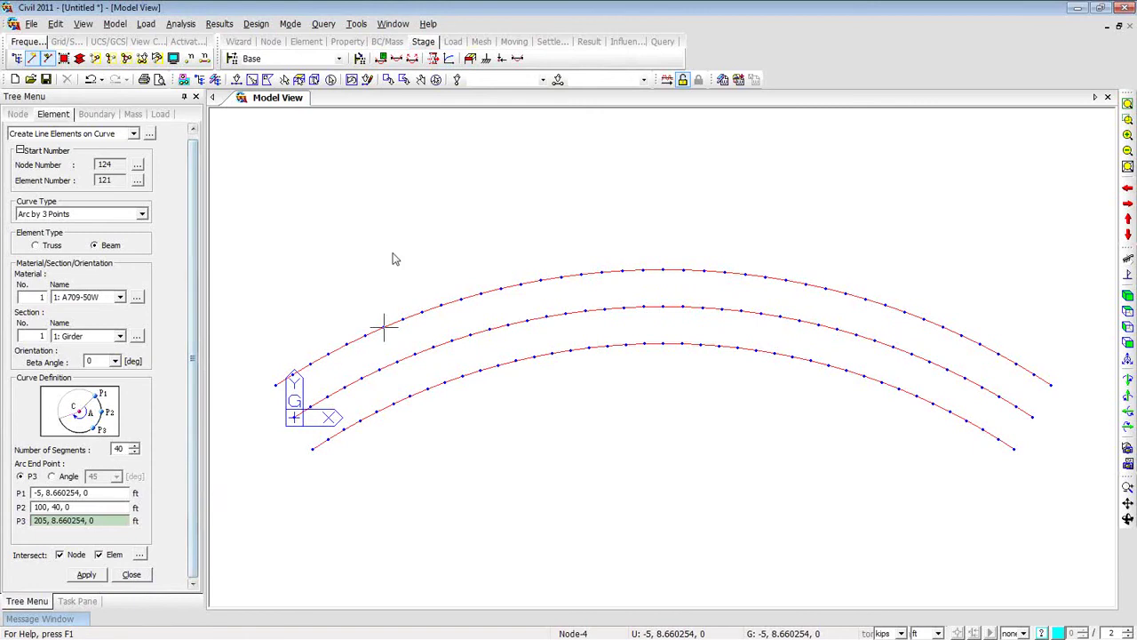
# Set new elements to General beam type with Section 2: Diaphragm.
pyautogui.rightClick(335, 153)
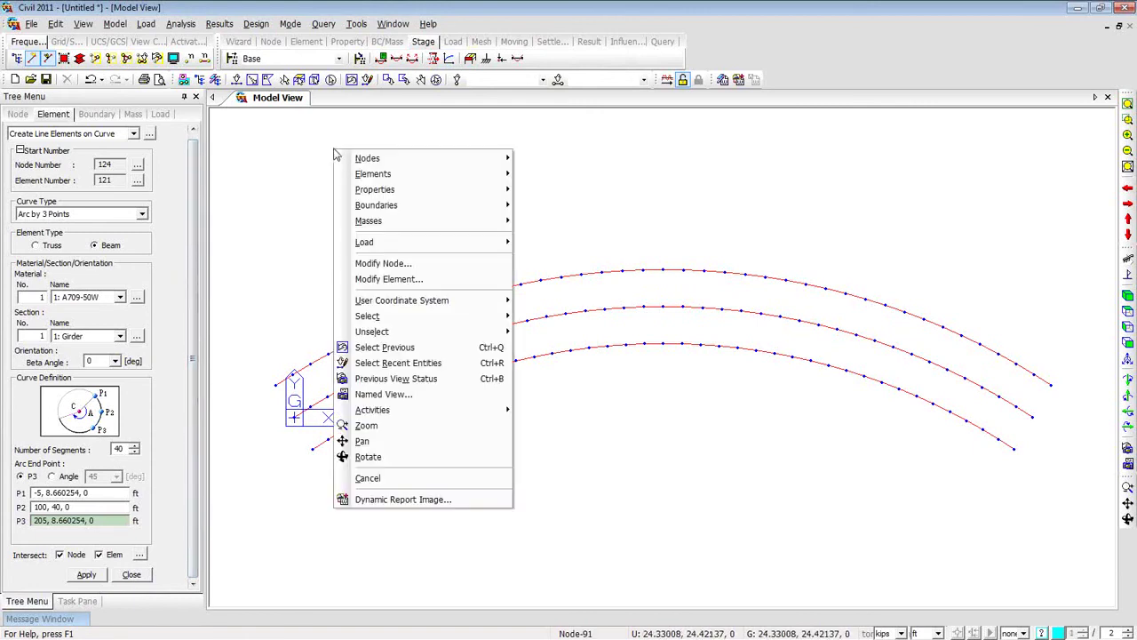
pyautogui.click(549, 182)
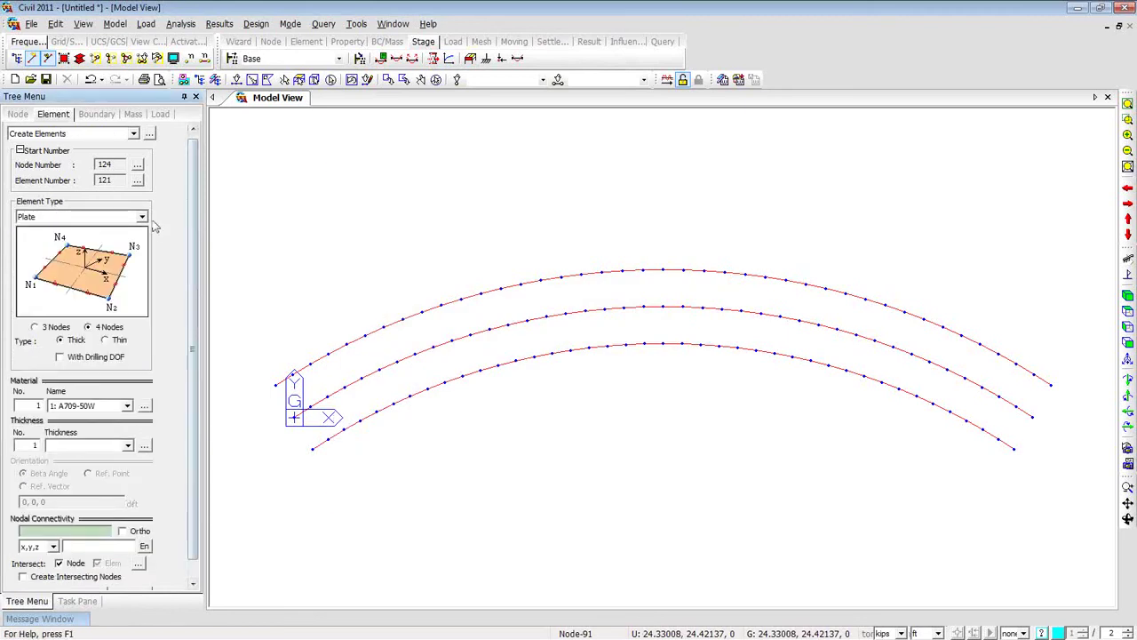
pyautogui.click(143, 218)
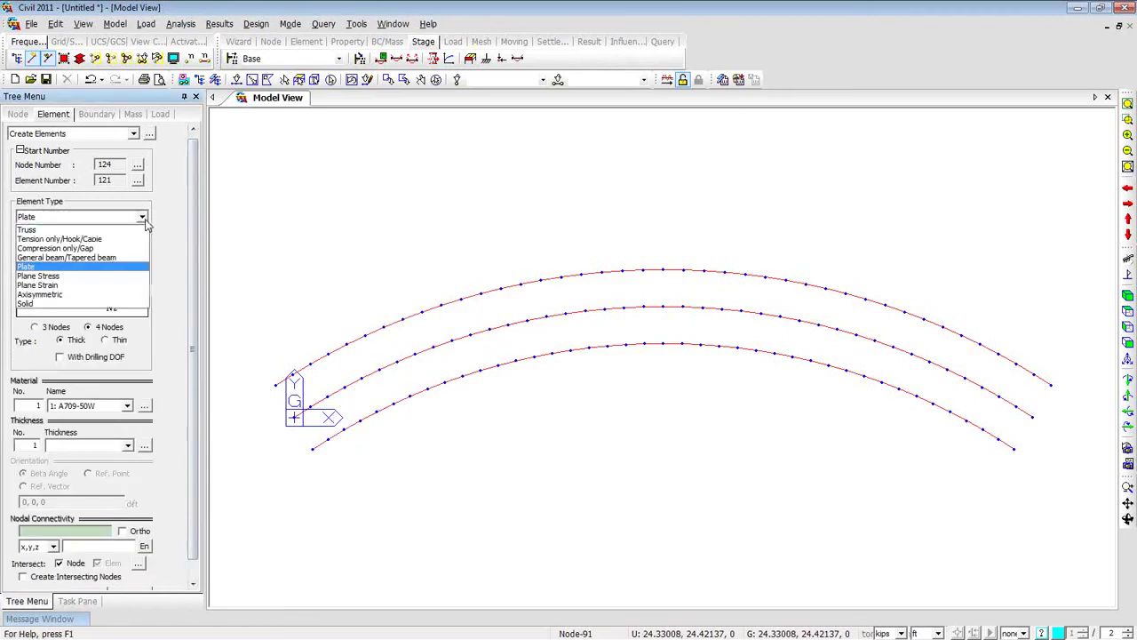
pyautogui.click(125, 257)
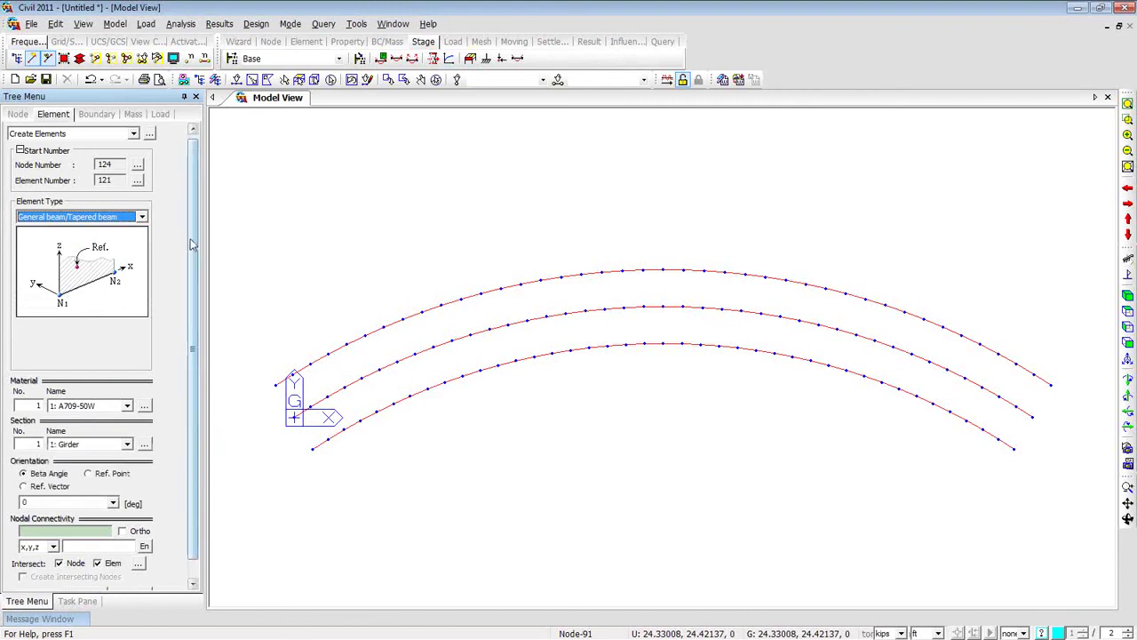
pyautogui.scroll(-1, 111, 400)
pyautogui.click(127, 425)
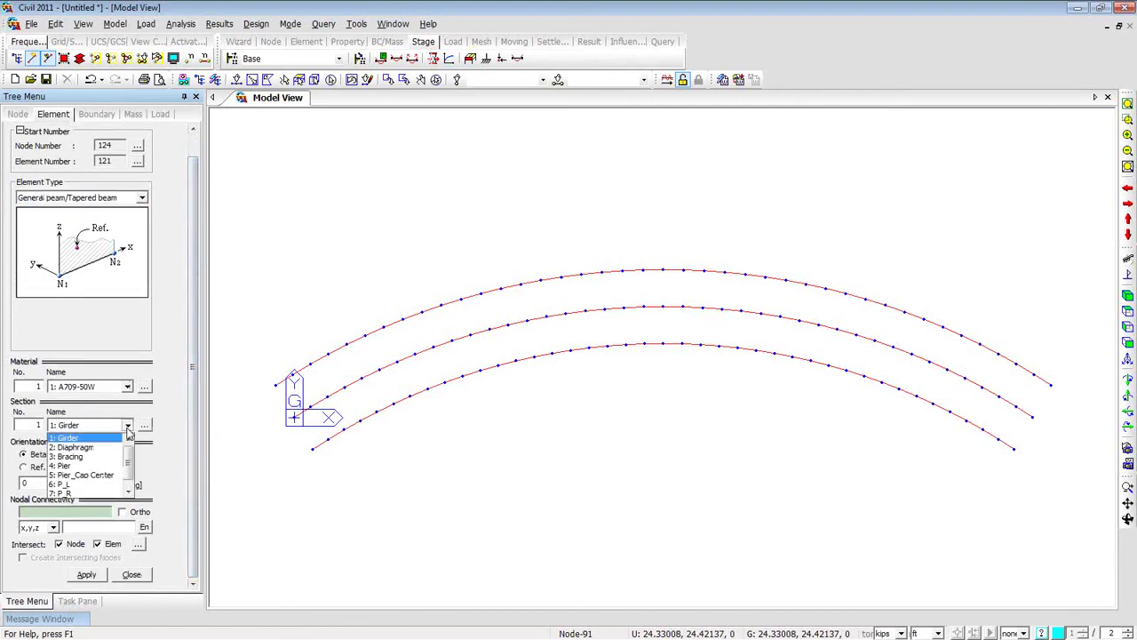
pyautogui.click(111, 449)
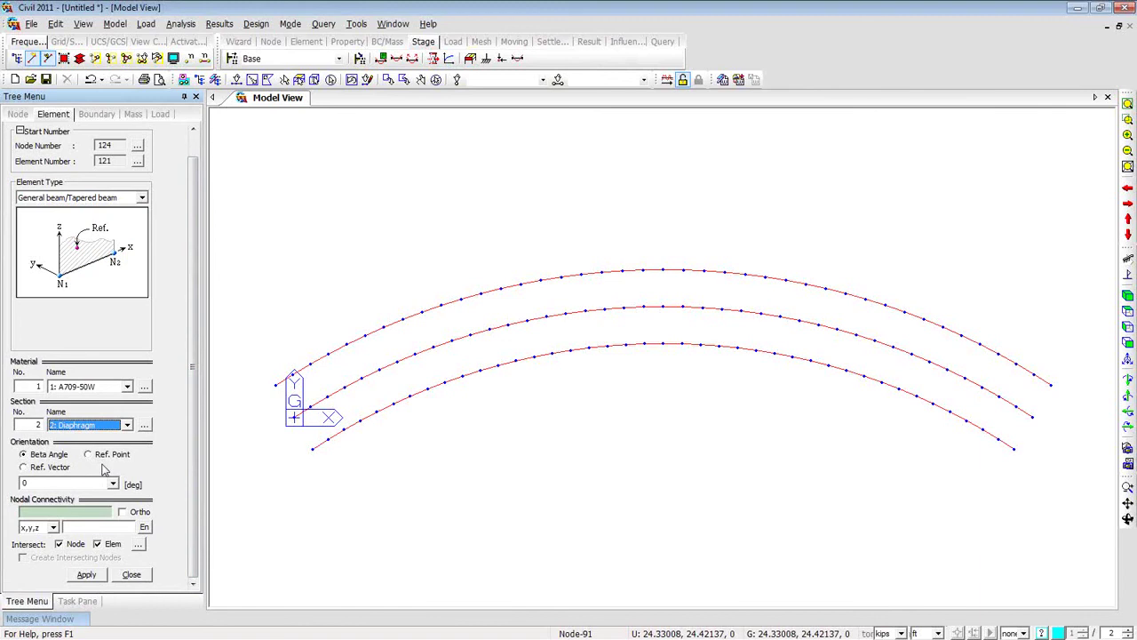
pyautogui.click(87, 511)
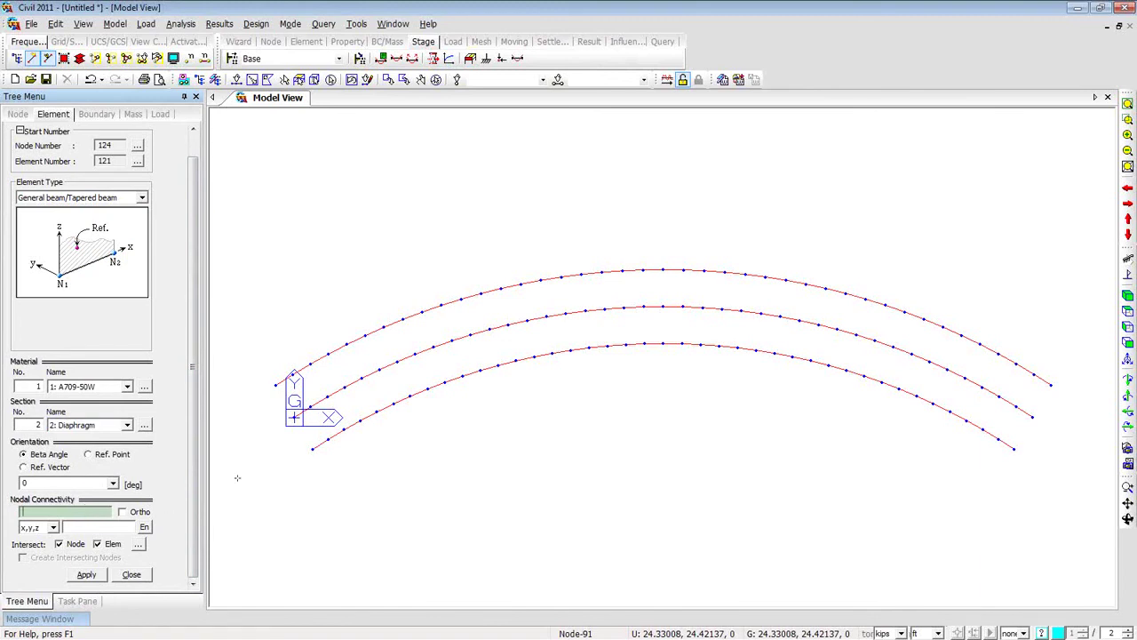
# Draw diaphragm beams across the girders at the near end, mid-span (nodes 9–6) and far end.
pyautogui.click(313, 450)
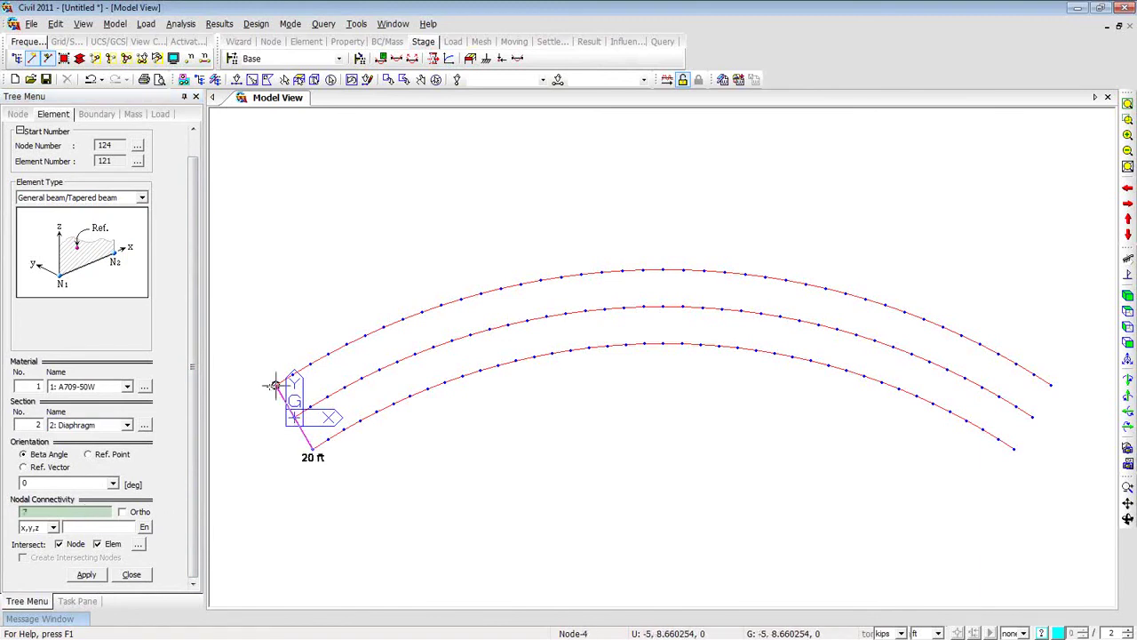
pyautogui.click(276, 385)
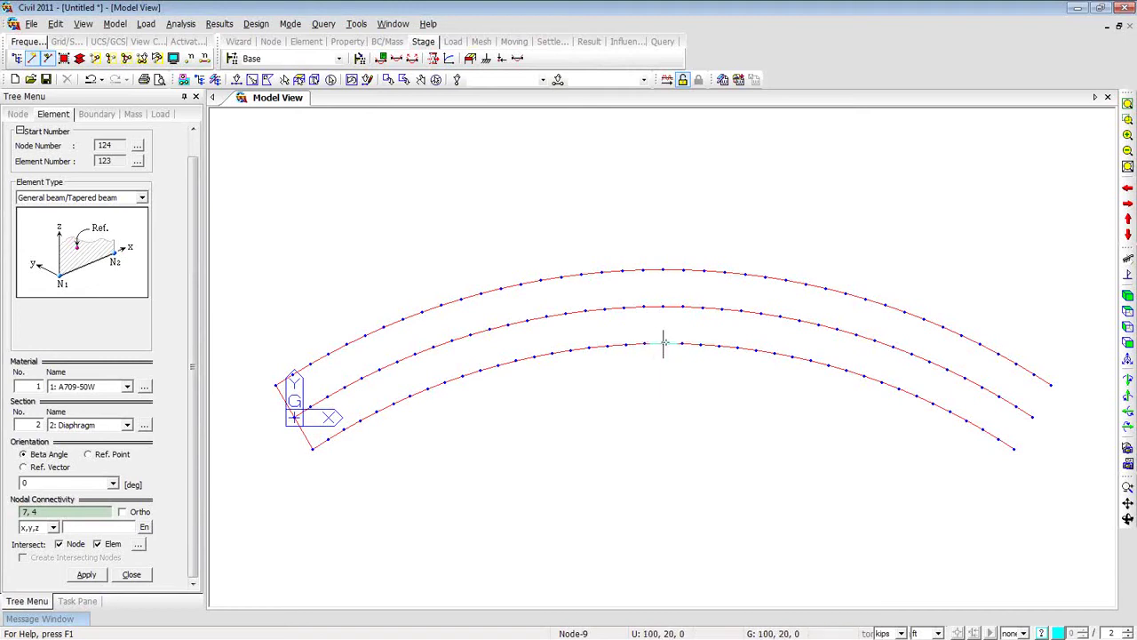
pyautogui.click(663, 343)
pyautogui.click(663, 269)
pyautogui.click(1013, 448)
pyautogui.click(1051, 388)
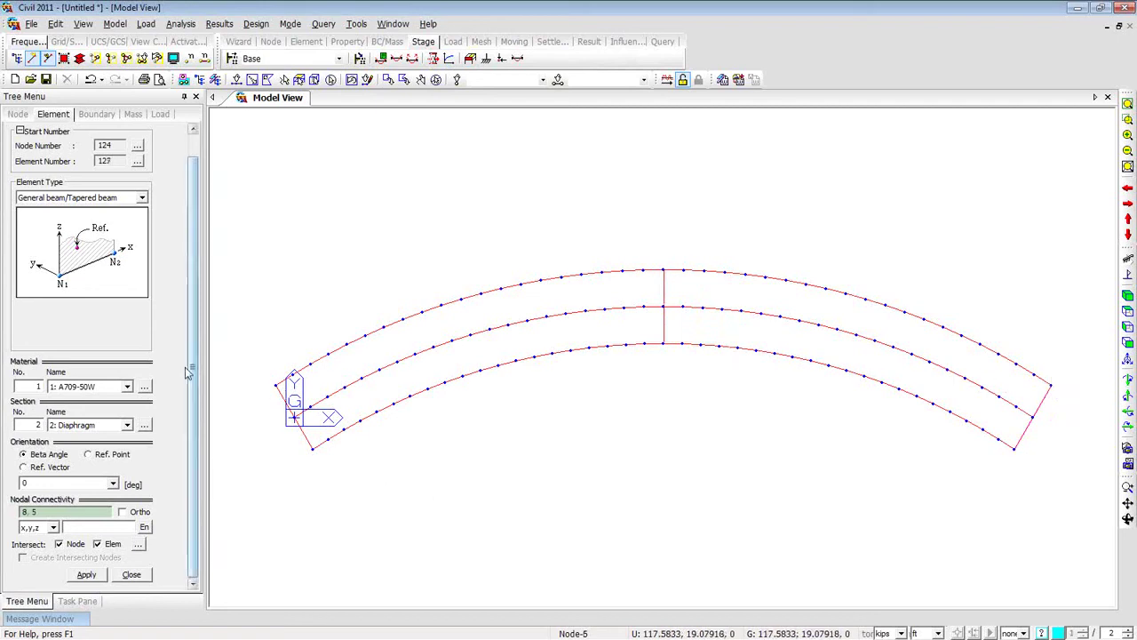
pyautogui.click(127, 425)
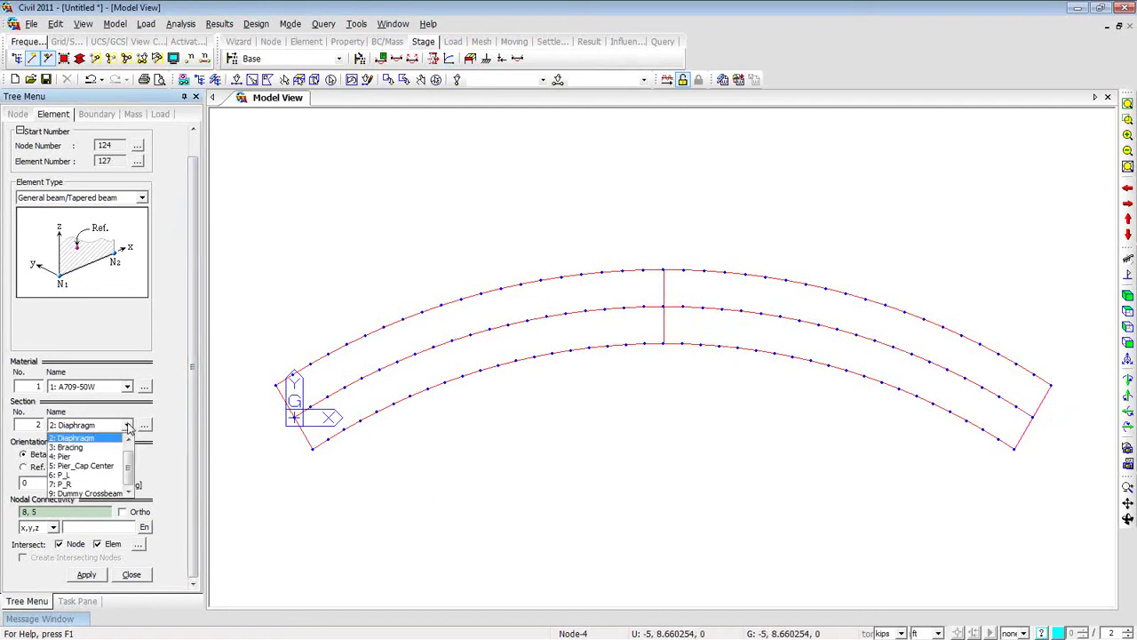
# Switch to Section 3: Bracing and draw four bracing members before mid-span, starting at node 13.
pyautogui.click(120, 447)
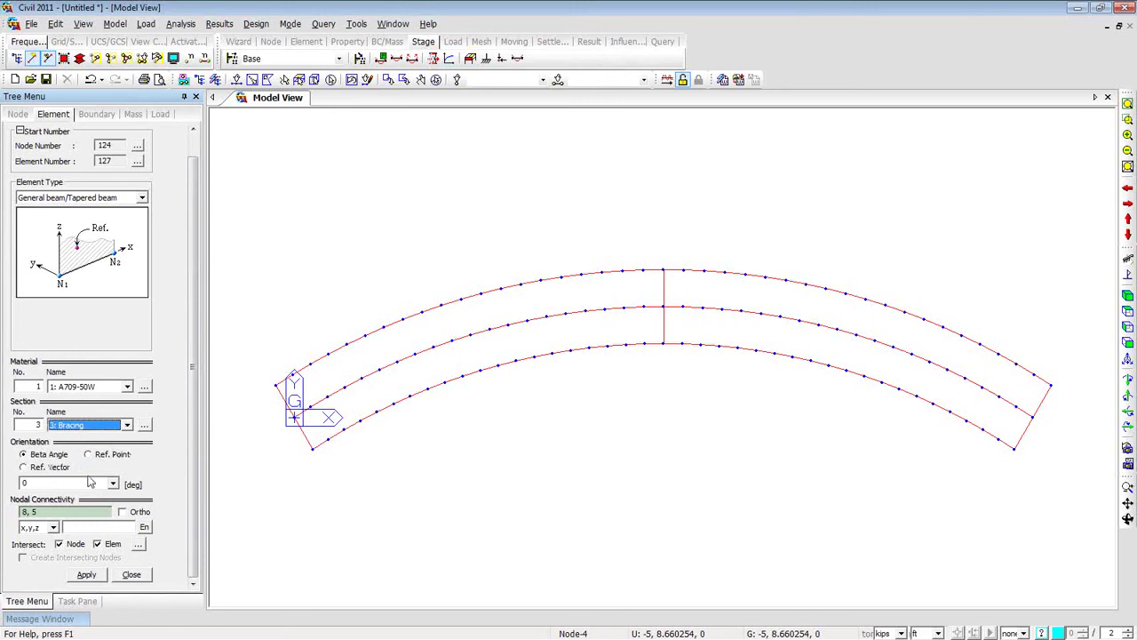
pyautogui.click(68, 513)
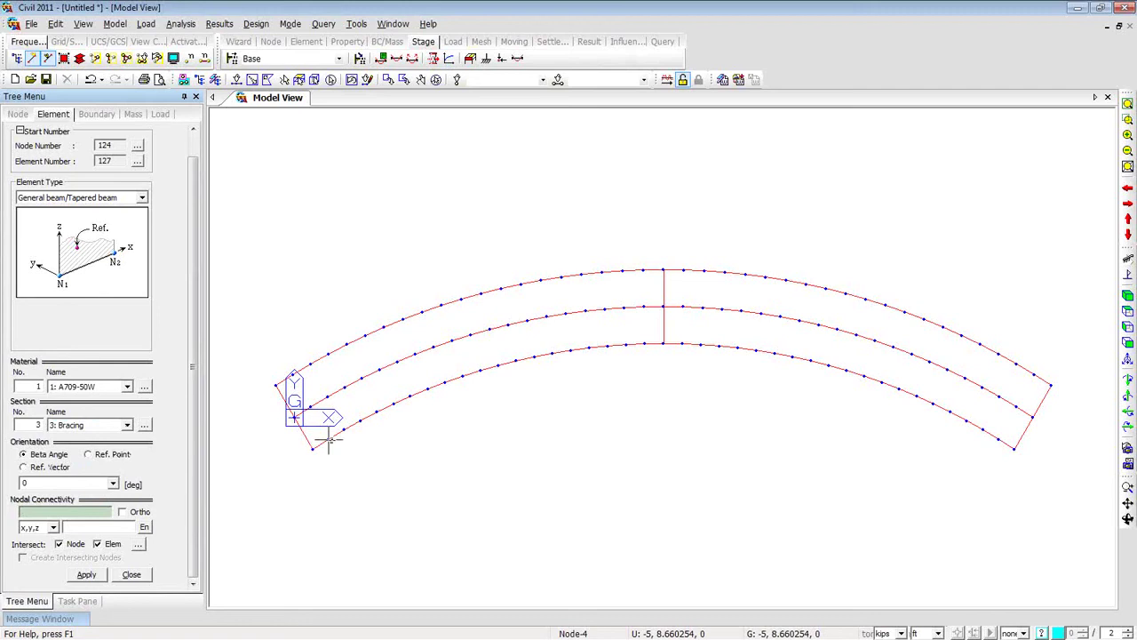
pyautogui.click(375, 411)
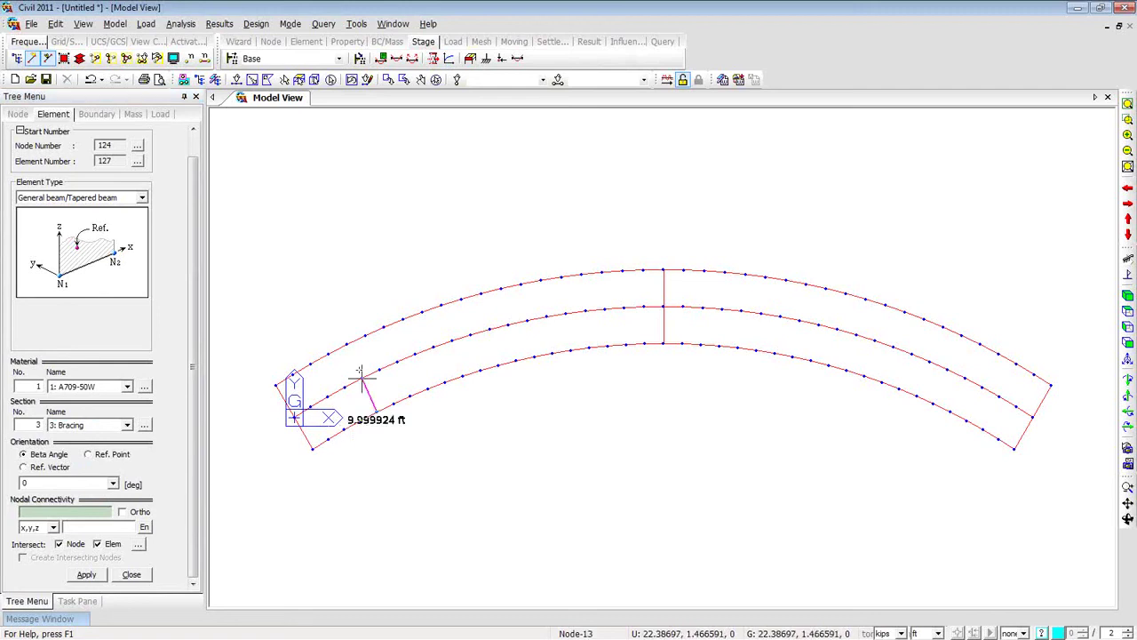
pyautogui.click(346, 343)
pyautogui.click(445, 380)
pyautogui.click(423, 311)
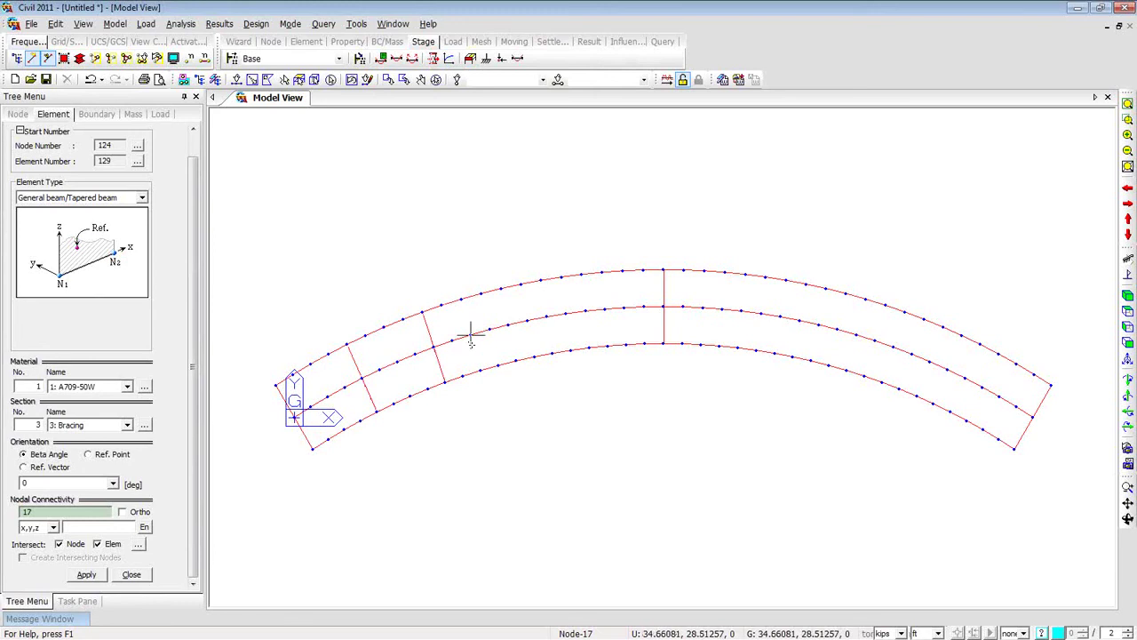
pyautogui.click(515, 360)
pyautogui.click(503, 289)
pyautogui.click(588, 347)
pyautogui.click(583, 274)
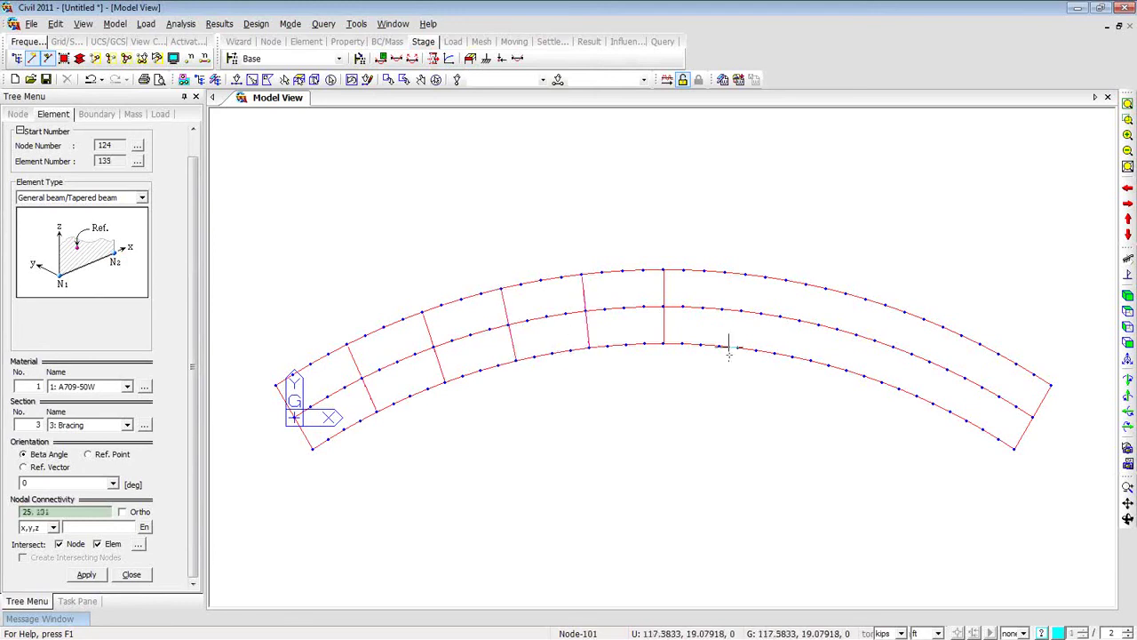
# Draw four bracing members past mid-span, including 36–112, 40–116 and 44–120.
pyautogui.click(737, 346)
pyautogui.click(744, 276)
pyautogui.click(820, 364)
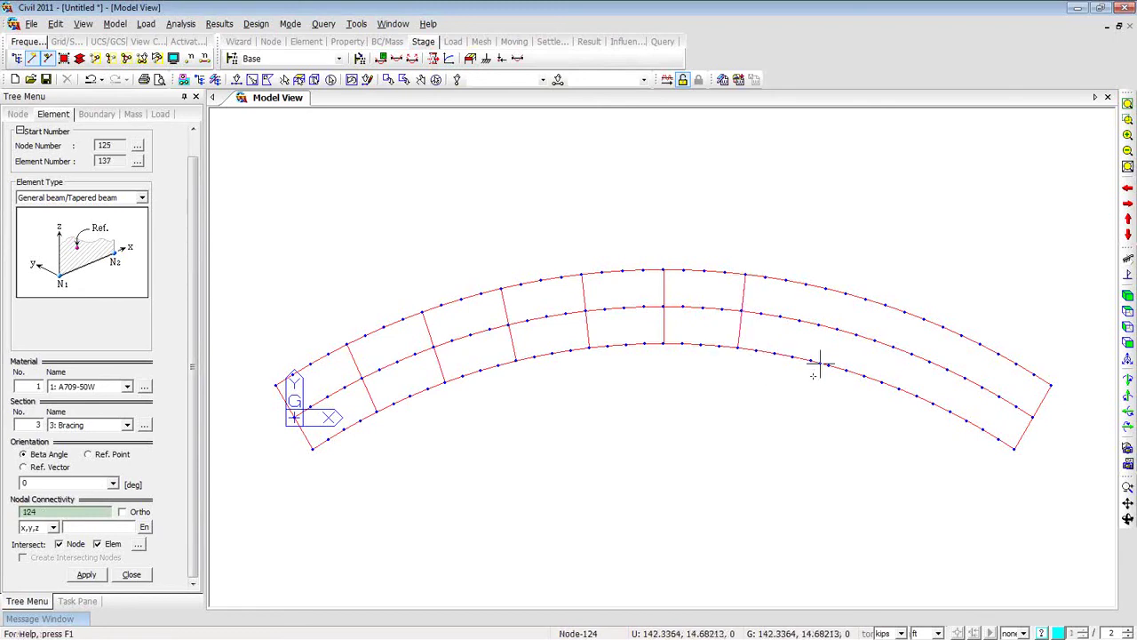
pyautogui.hotkey('ctrl', 'z')
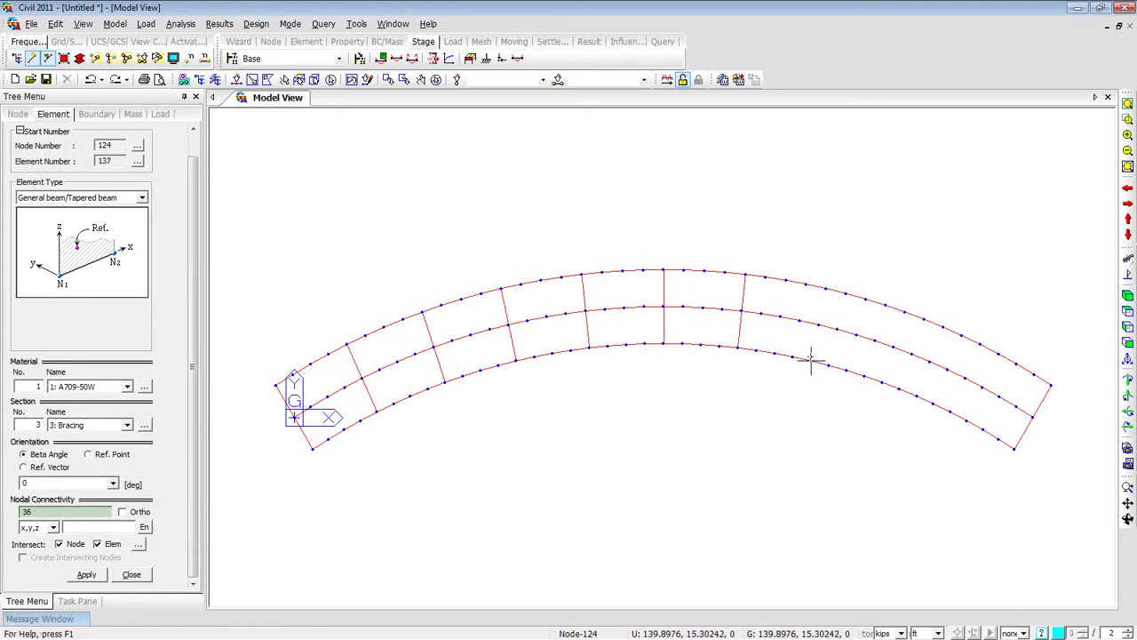
pyautogui.click(812, 361)
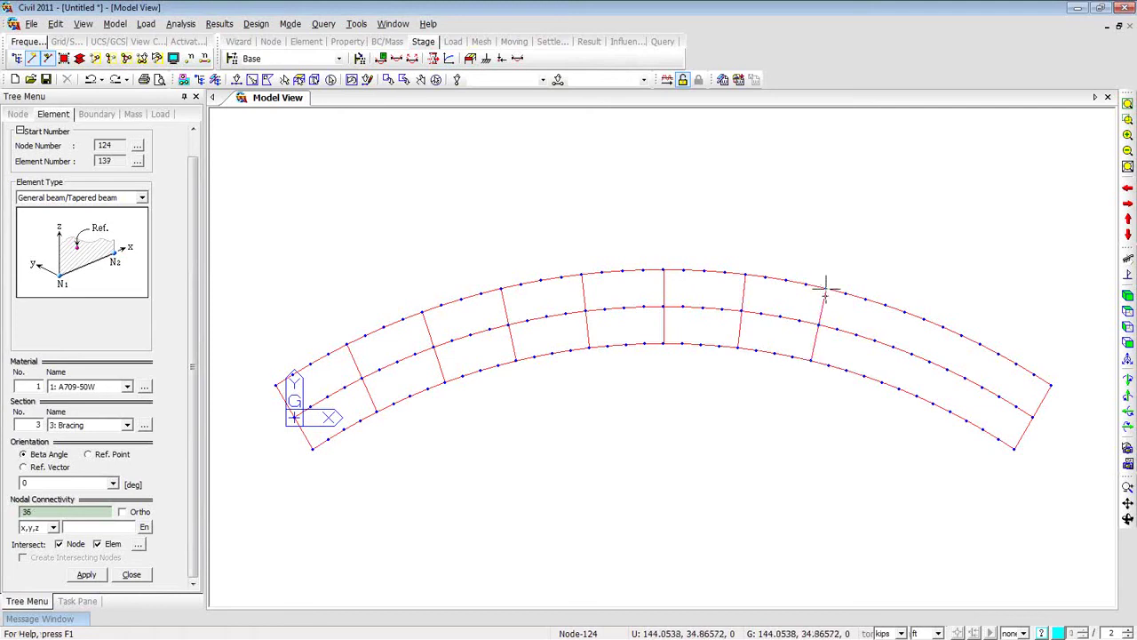
pyautogui.click(882, 382)
pyautogui.click(905, 311)
pyautogui.click(950, 413)
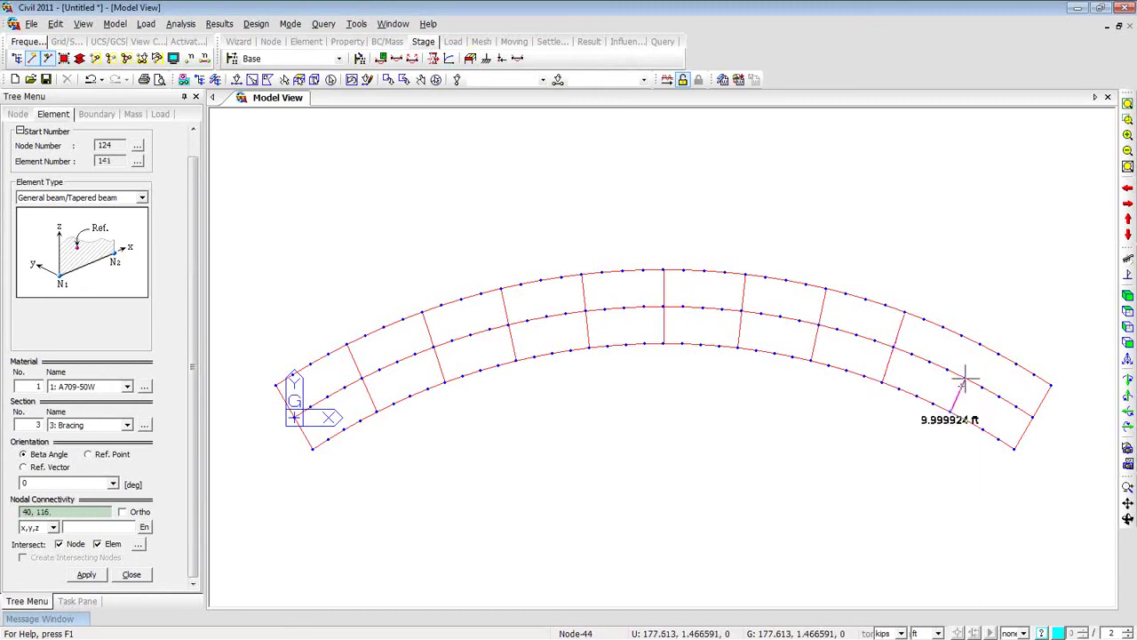
pyautogui.click(979, 342)
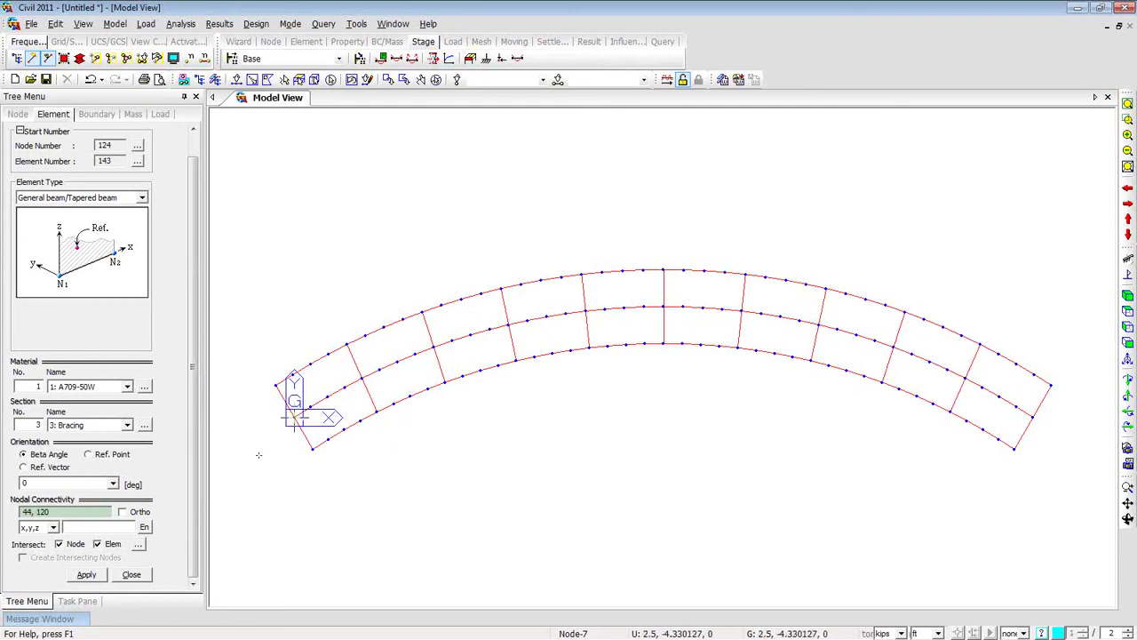
# Activate only the 2: Diaphragm and 3: Bracing elements, hiding the girders.
pyautogui.click(130, 575)
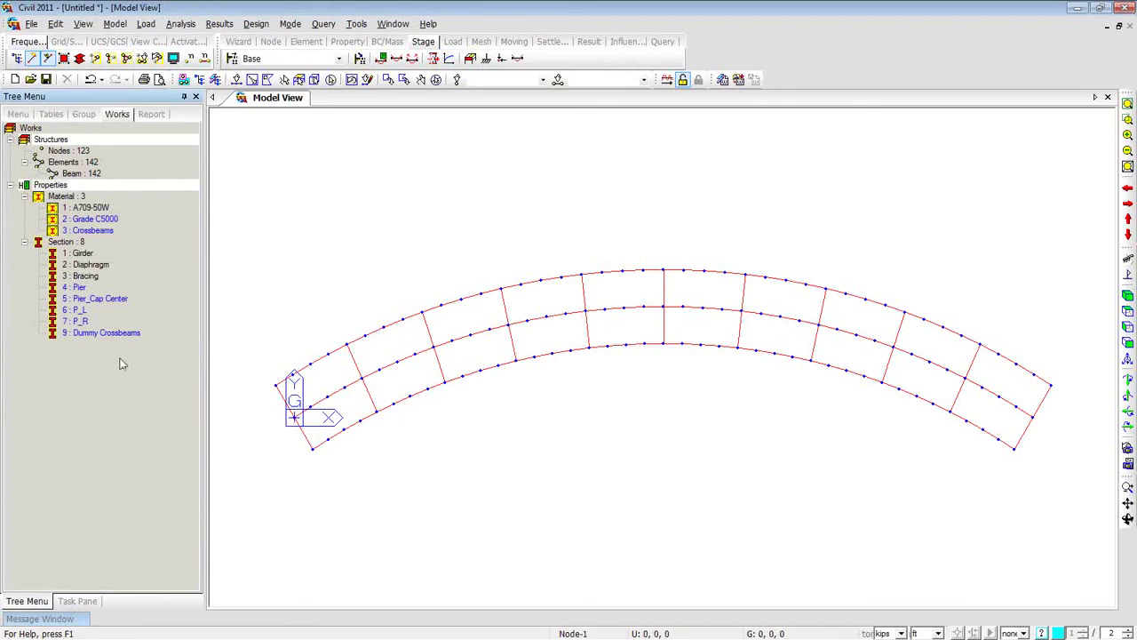
pyautogui.click(89, 264)
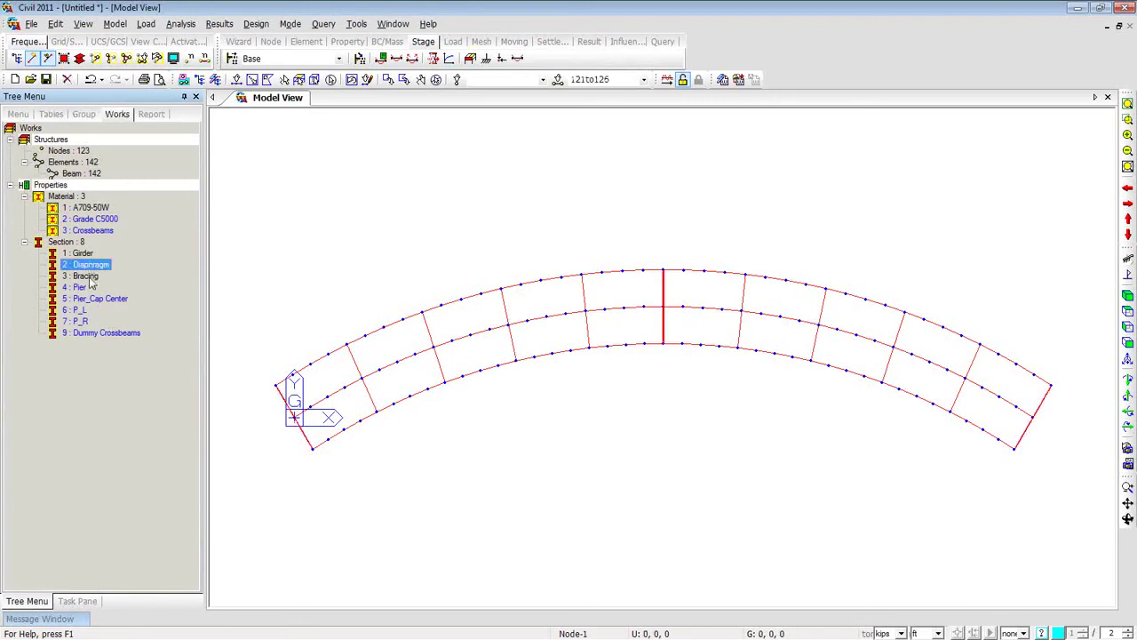
pyautogui.keyDown('ctrl'); pyautogui.click(85, 276); pyautogui.keyUp('ctrl')
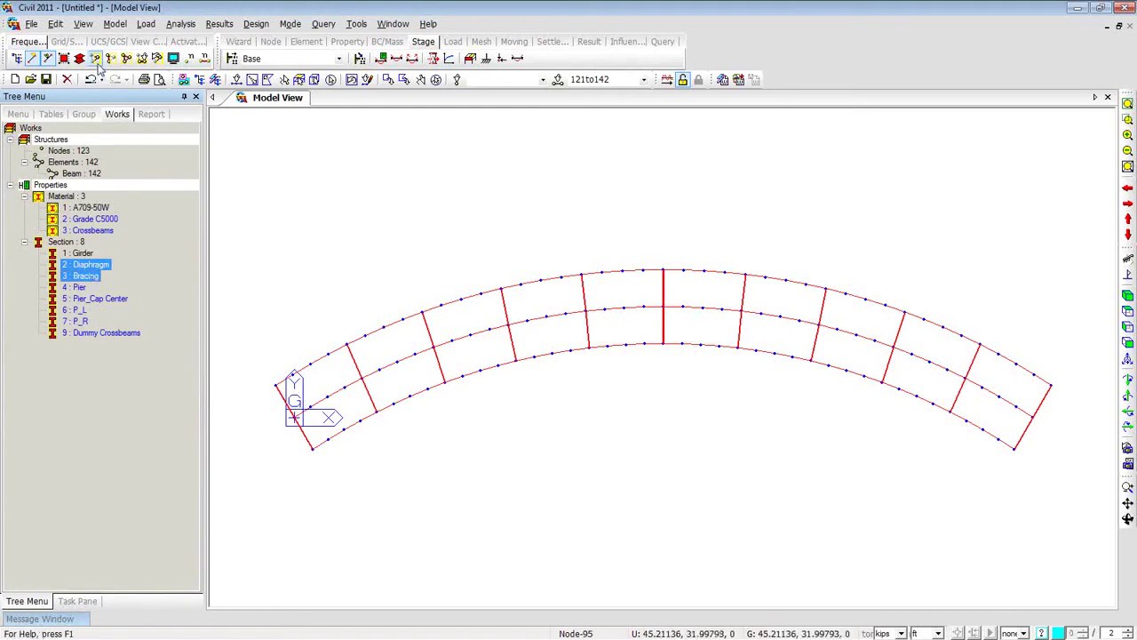
pyautogui.click(97, 62)
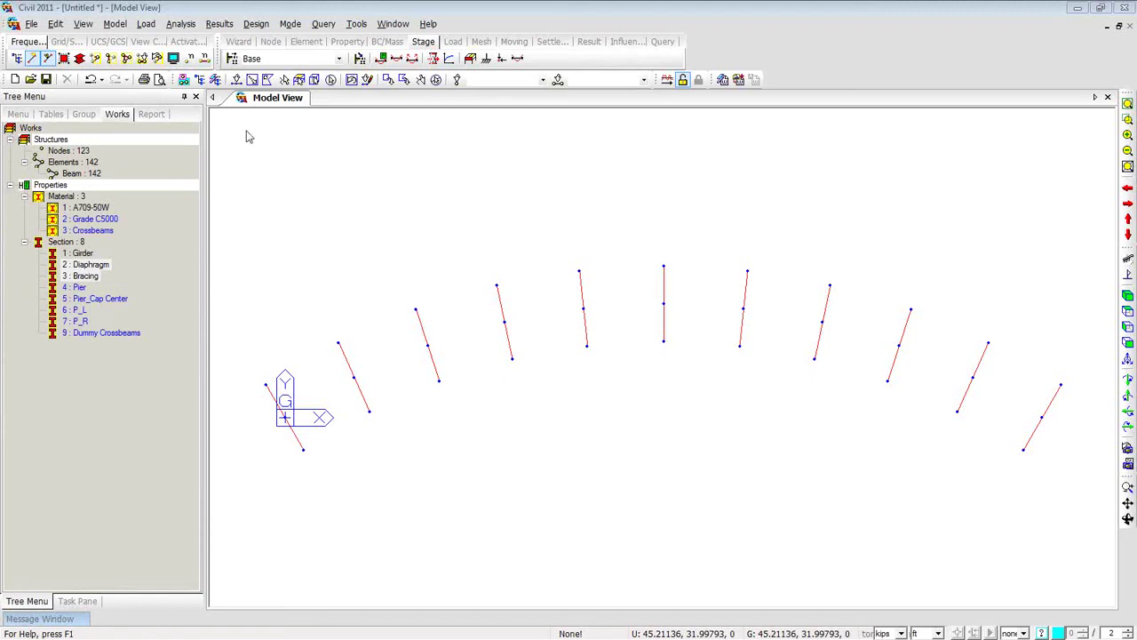
pyautogui.press('Escape')
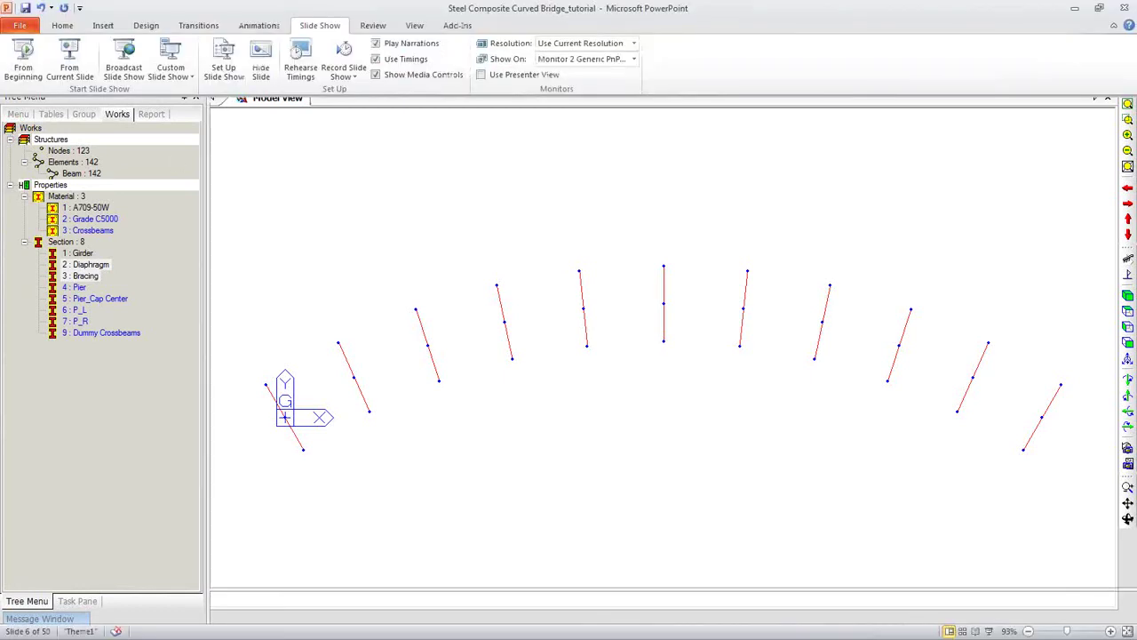
# Present tutorial slide 21 on end diaphragms with inverted K-bracing as a slide show.
pyautogui.scroll(-5, 218, 338)
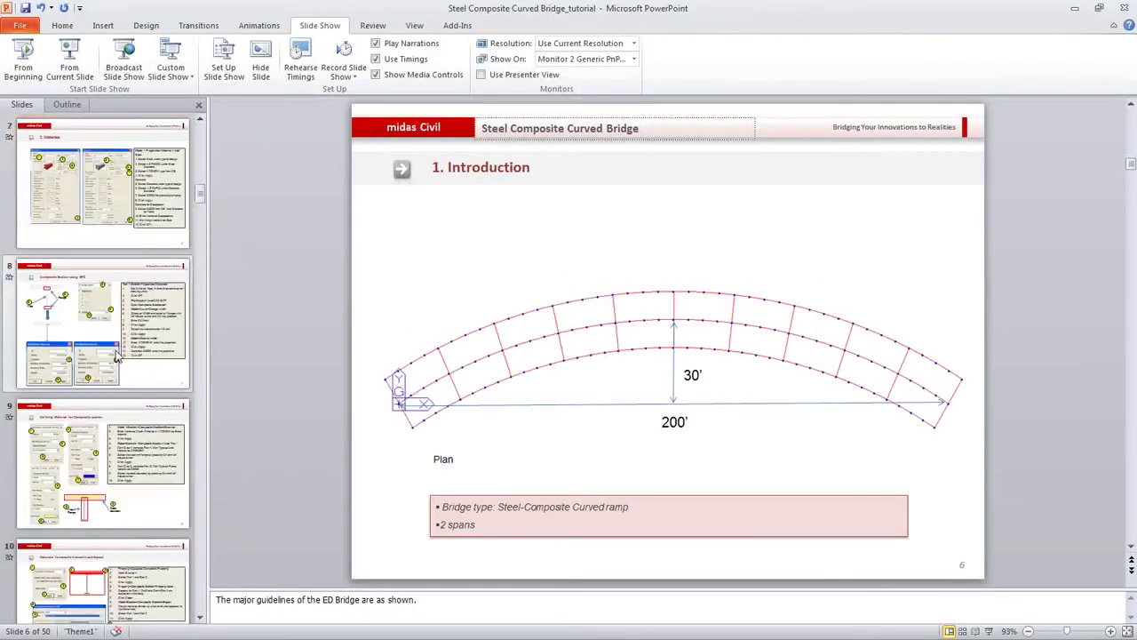
pyautogui.scroll(-5, 116, 356)
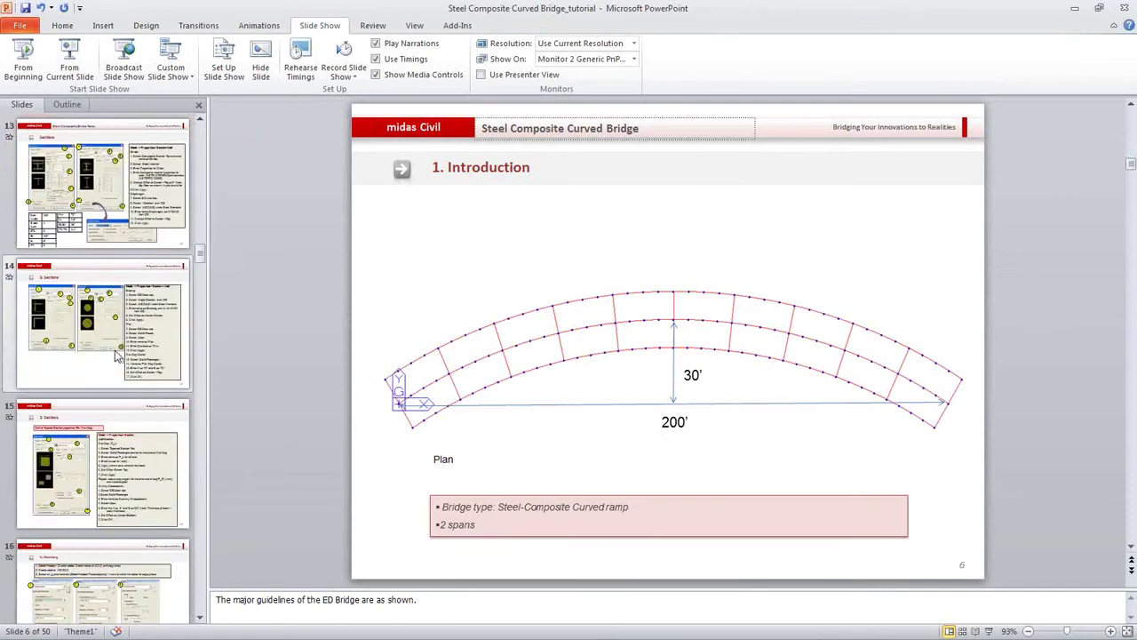
pyautogui.scroll(-2, 115, 358)
pyautogui.scroll(-2, 116, 358)
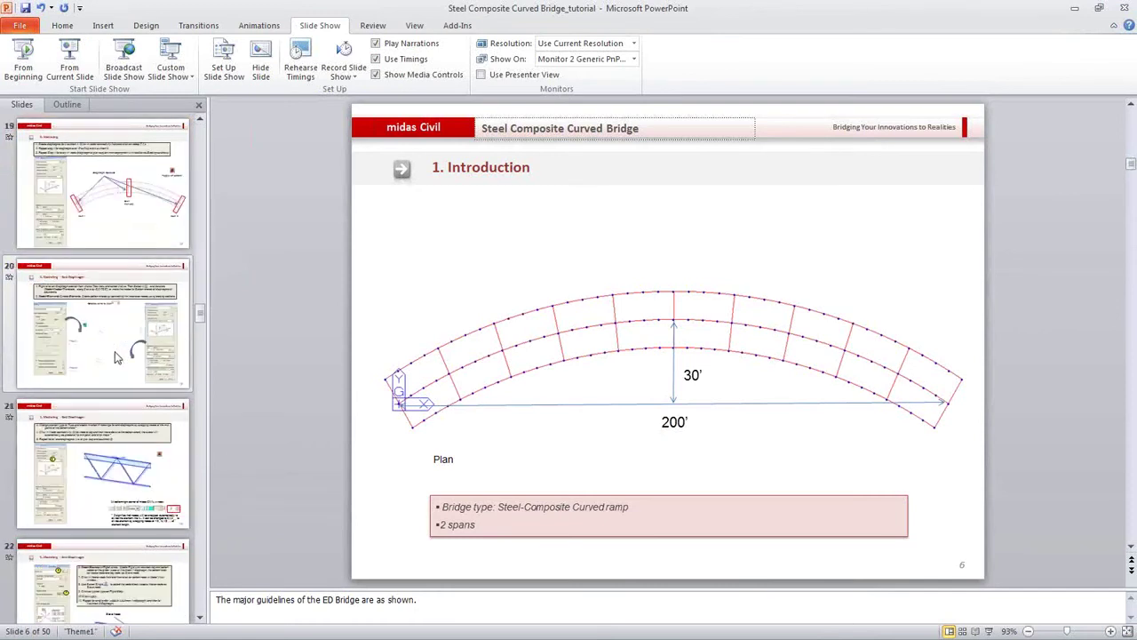
pyautogui.click(102, 462)
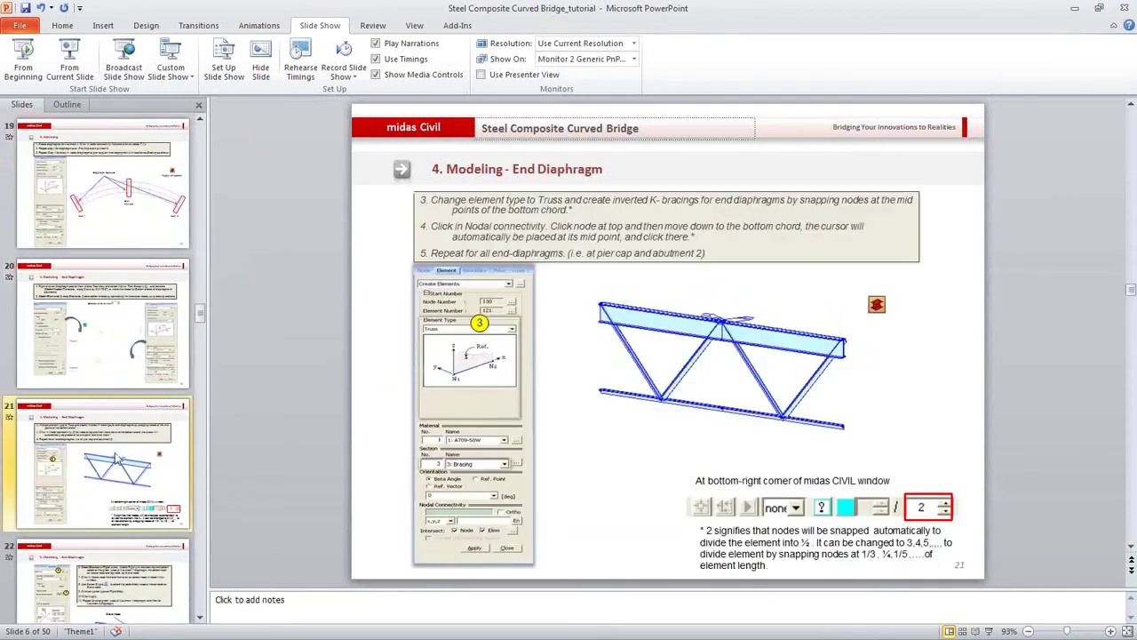
pyautogui.click(71, 68)
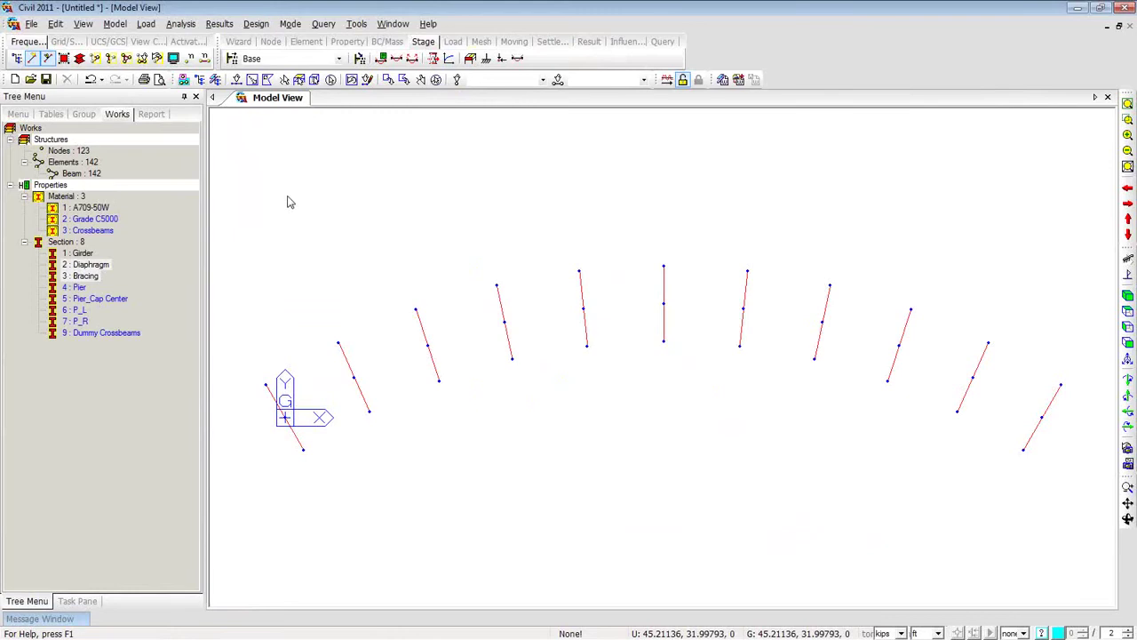
# Select the left-end, middle and right-end diaphragms.
pyautogui.click(236, 80)
pyautogui.click(302, 447)
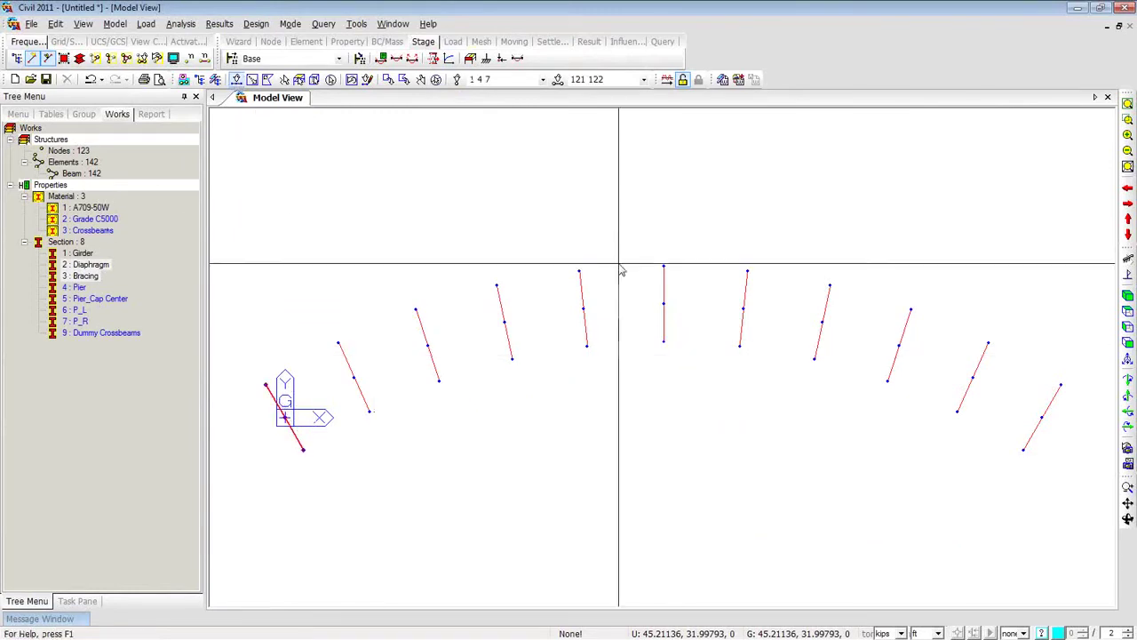
pyautogui.moveTo(648, 238); pyautogui.dragTo(693, 377)
pyautogui.moveTo(1018, 350); pyautogui.dragTo(1075, 503)
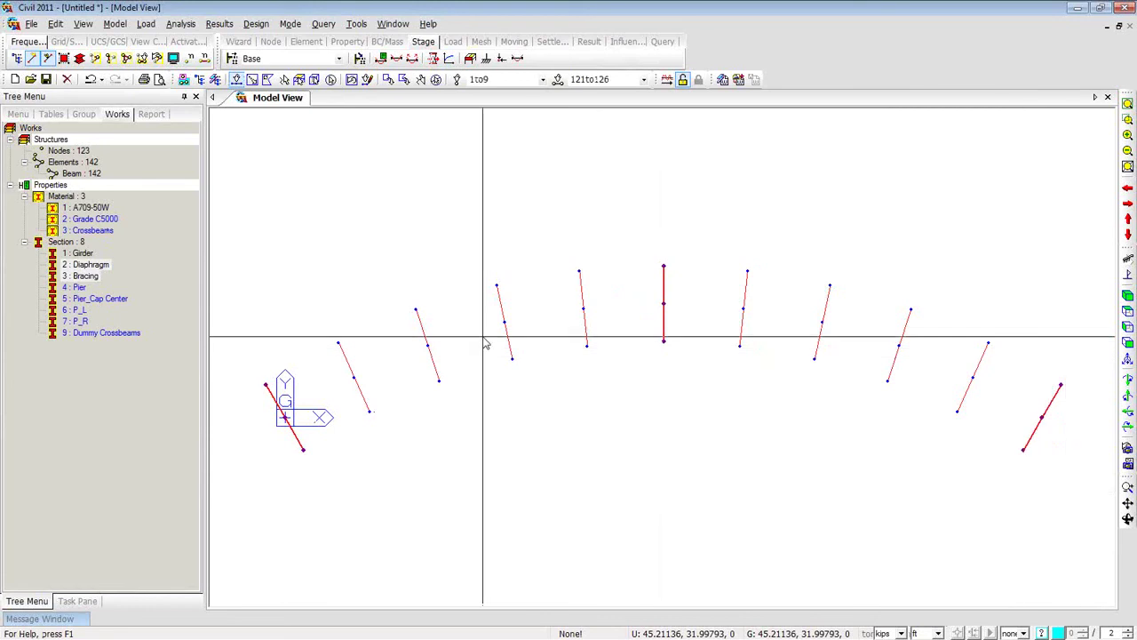
# Copy the selected diaphragm nodes by 0, 0, -76.8 in using Translate Nodes.
pyautogui.rightClick(278, 185)
pyautogui.moveTo(421, 197)
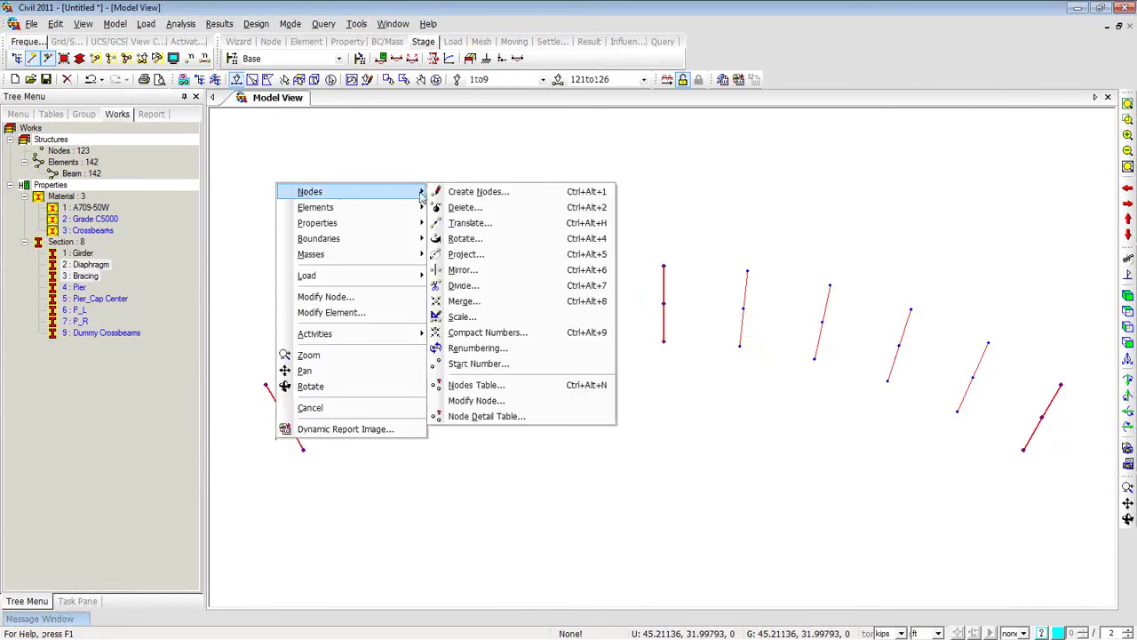
pyautogui.click(469, 223)
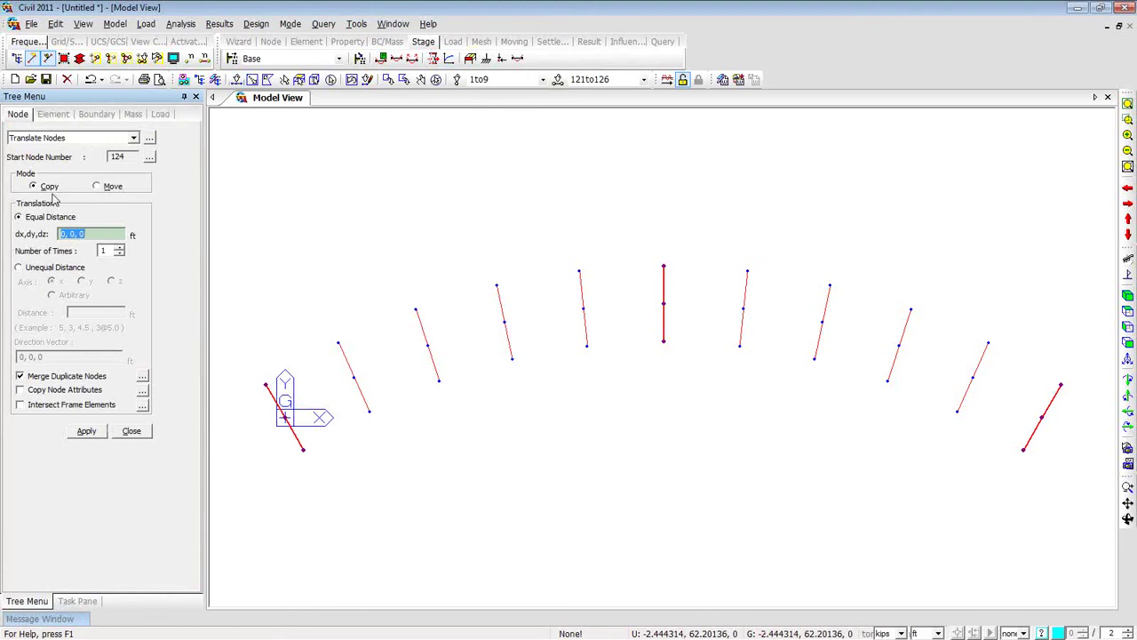
pyautogui.doubleClick(84, 233)
pyautogui.click(940, 633)
pyautogui.click(932, 617)
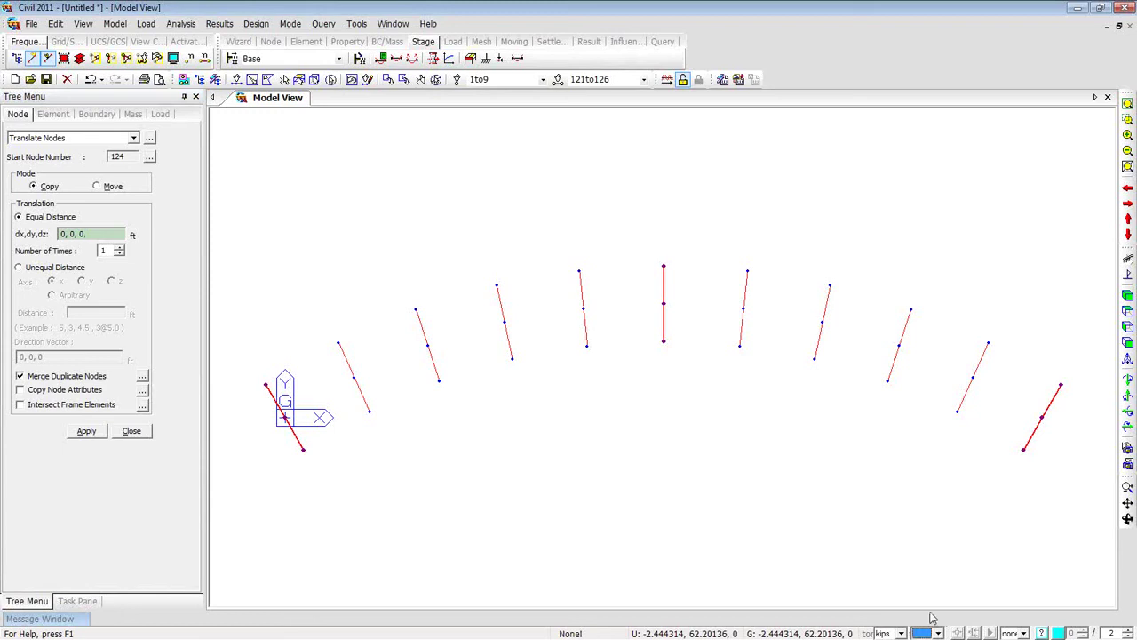
pyautogui.click(93, 233)
pyautogui.write('0')
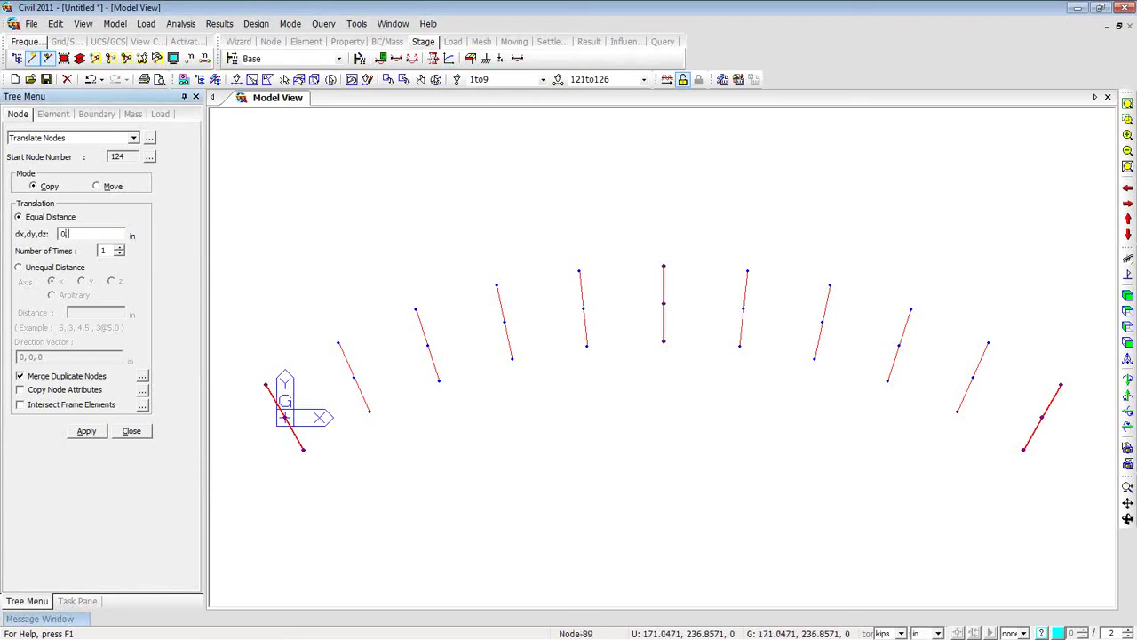
pyautogui.write(',0,-76.8')
pyautogui.click(103, 432)
# Select all remaining intermediate diaphragms on both sides of mid-span.
pyautogui.click(237, 79)
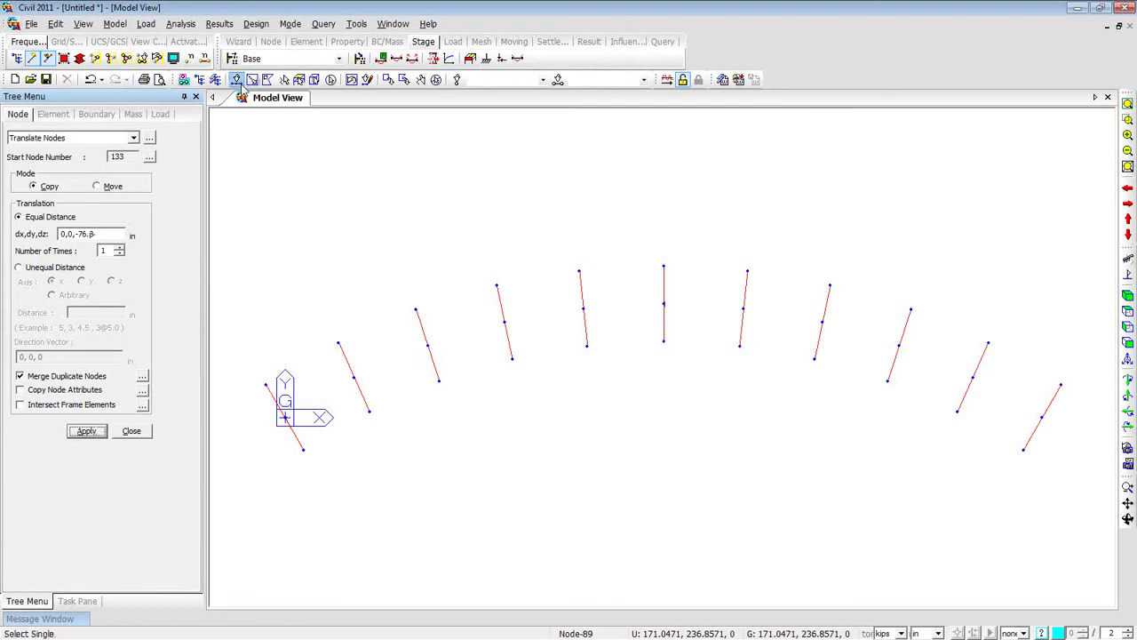
pyautogui.moveTo(306, 166); pyautogui.dragTo(621, 346)
pyautogui.moveTo(246, 310); pyautogui.dragTo(521, 432)
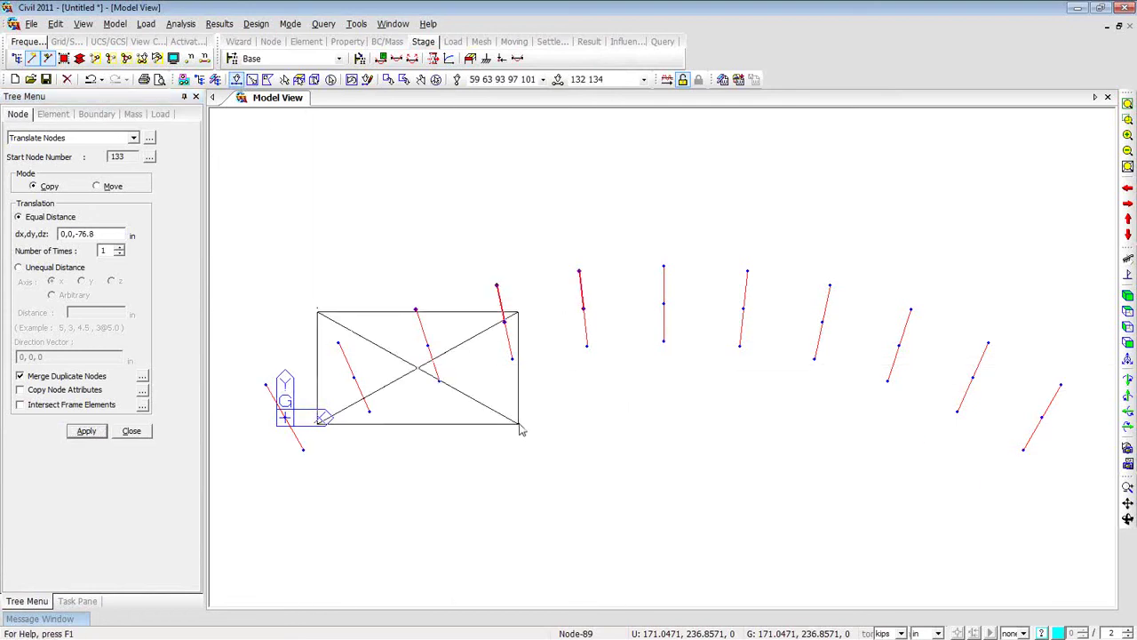
pyautogui.moveTo(376, 287); pyautogui.dragTo(489, 327)
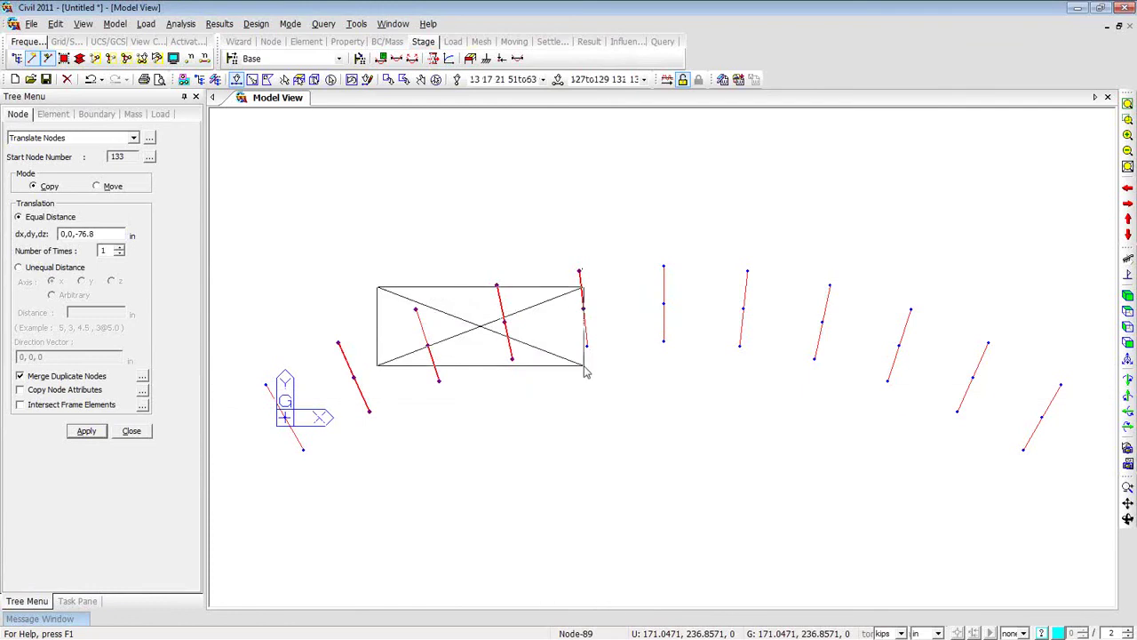
pyautogui.moveTo(713, 224); pyautogui.dragTo(1004, 435)
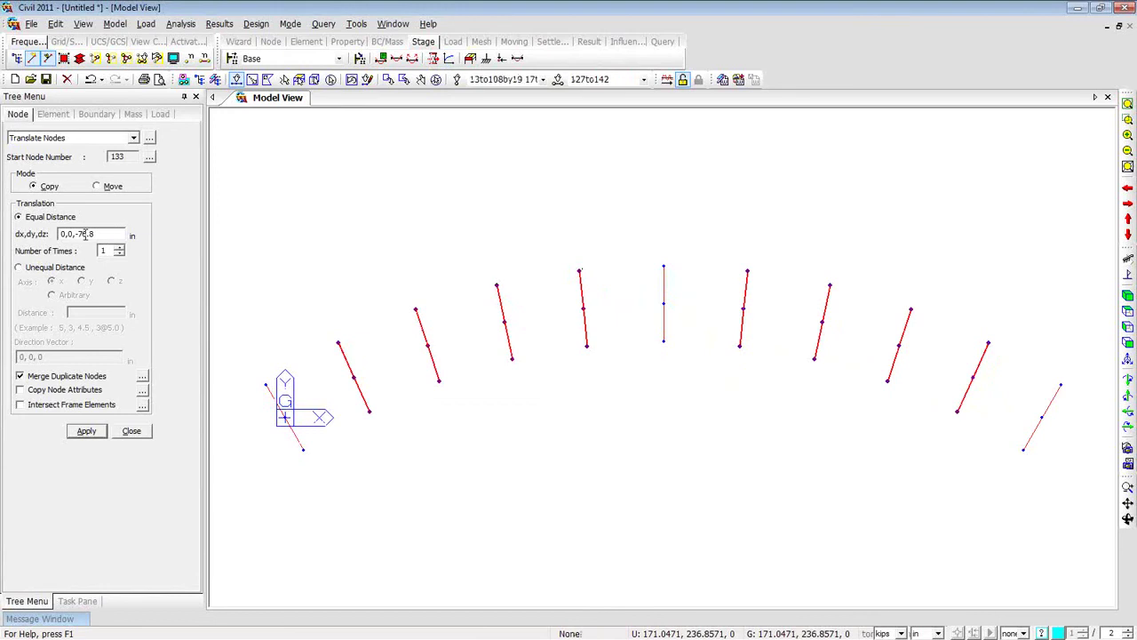
# Copy their nodes by 0, 0, -74.4 in and orbit the model into 3D.
pyautogui.moveTo(80, 233); pyautogui.dragTo(96, 234)
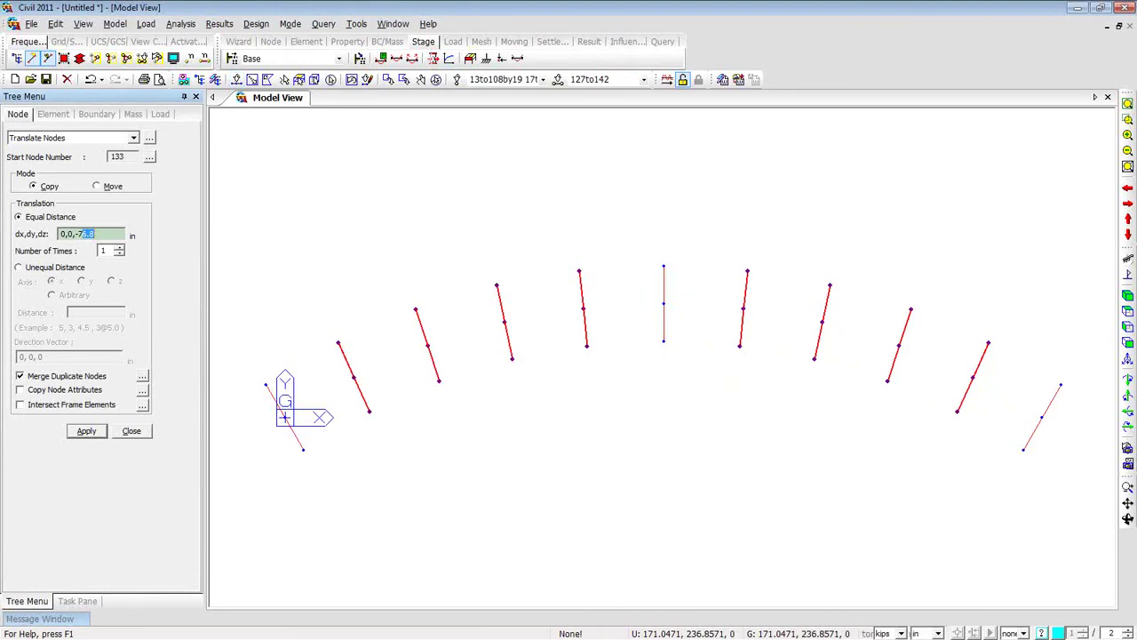
pyautogui.write('4')
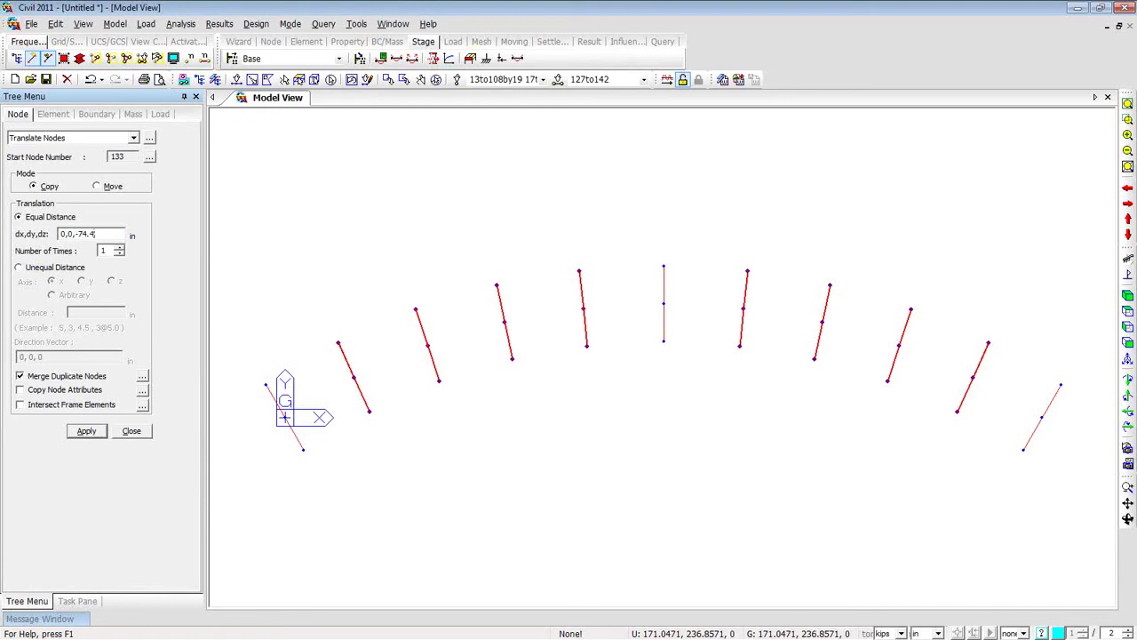
pyautogui.click(86, 431)
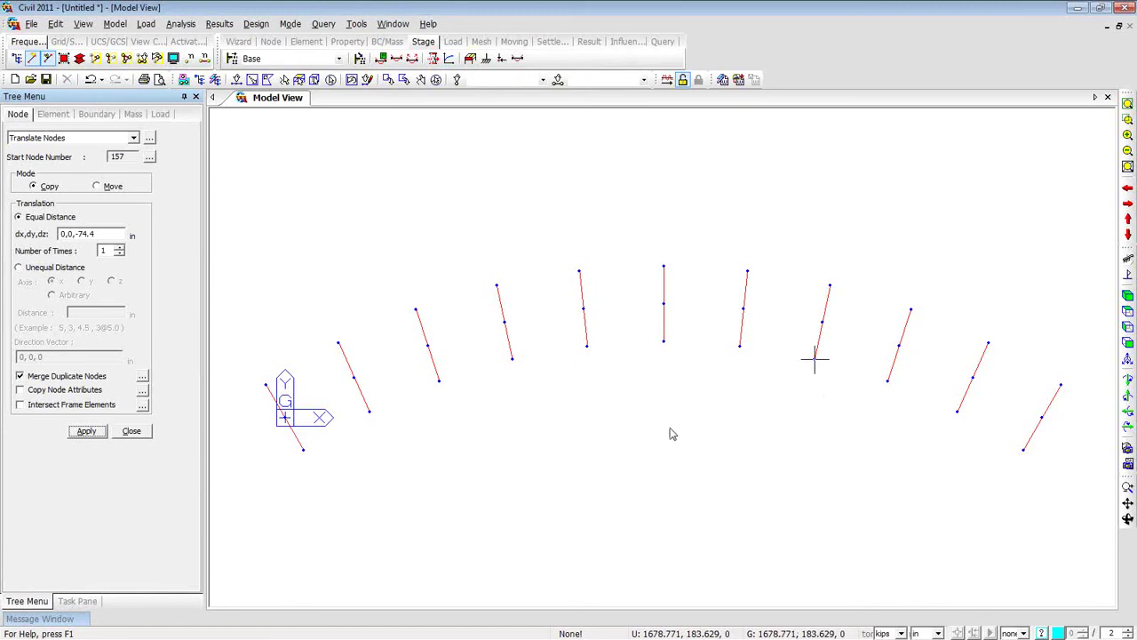
pyautogui.moveTo(529, 472); pyautogui.dragTo(503, 385, button='middle')
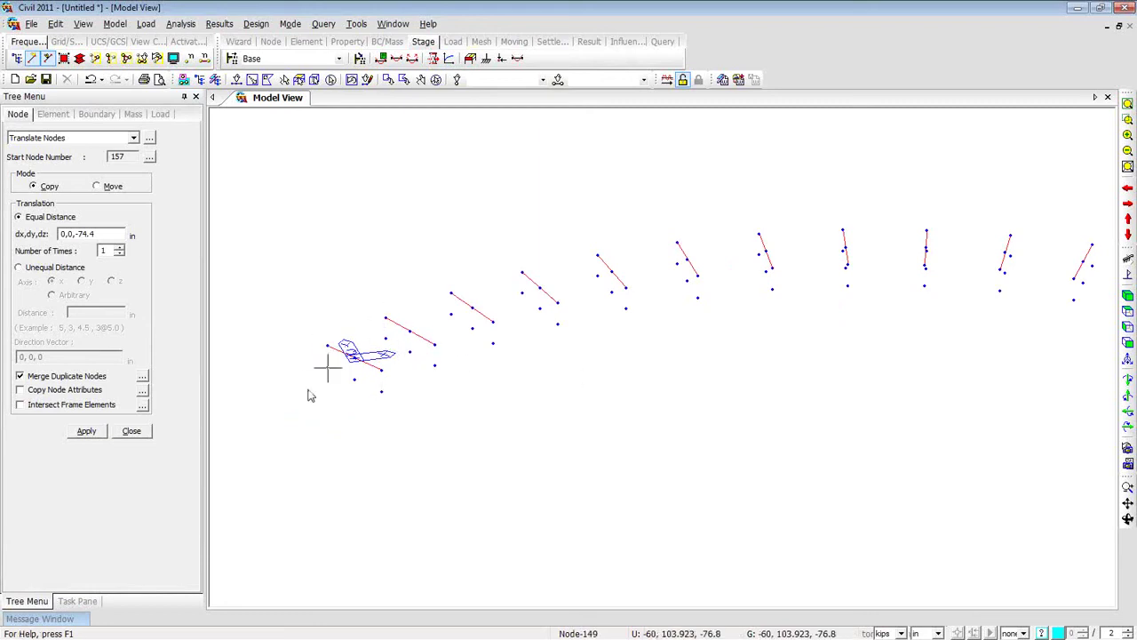
# Draw a Bracing-section bottom chord between lowered nodes 130 and 127 at the left end.
pyautogui.rightClick(242, 164)
pyautogui.moveTo(286, 190)
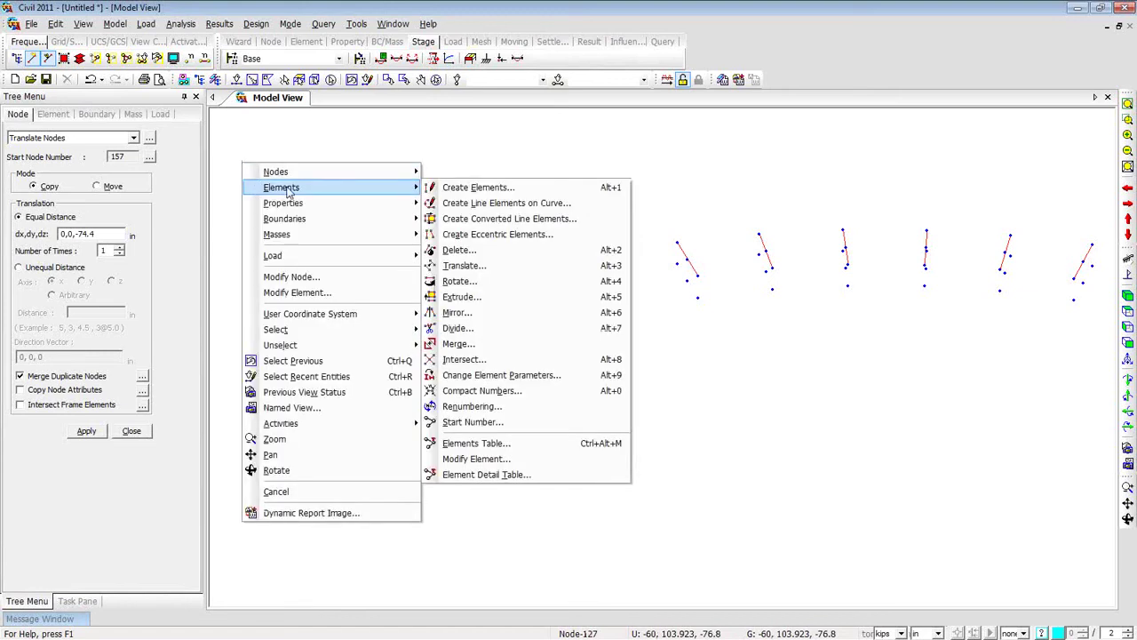
pyautogui.click(437, 188)
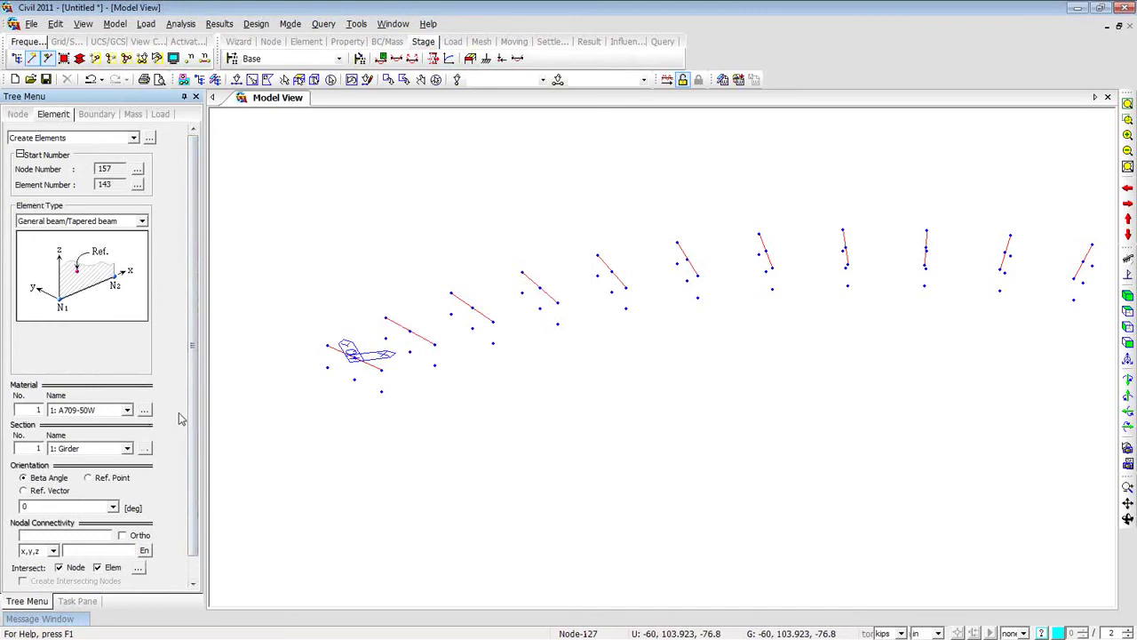
pyautogui.scroll(-1, 182, 419)
pyautogui.click(127, 425)
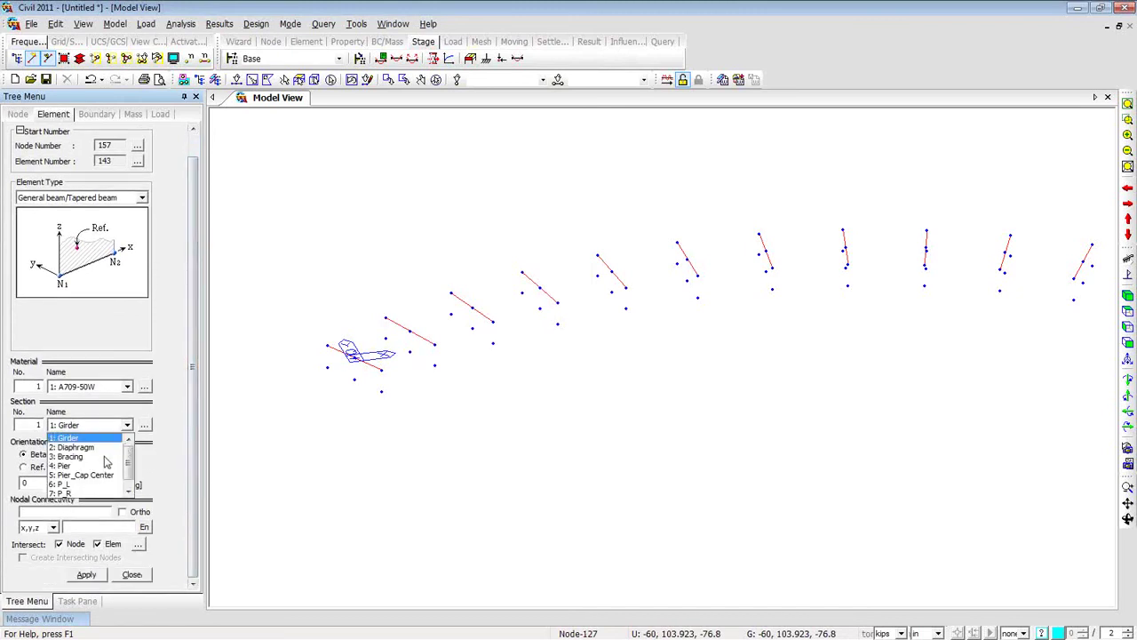
pyautogui.click(104, 456)
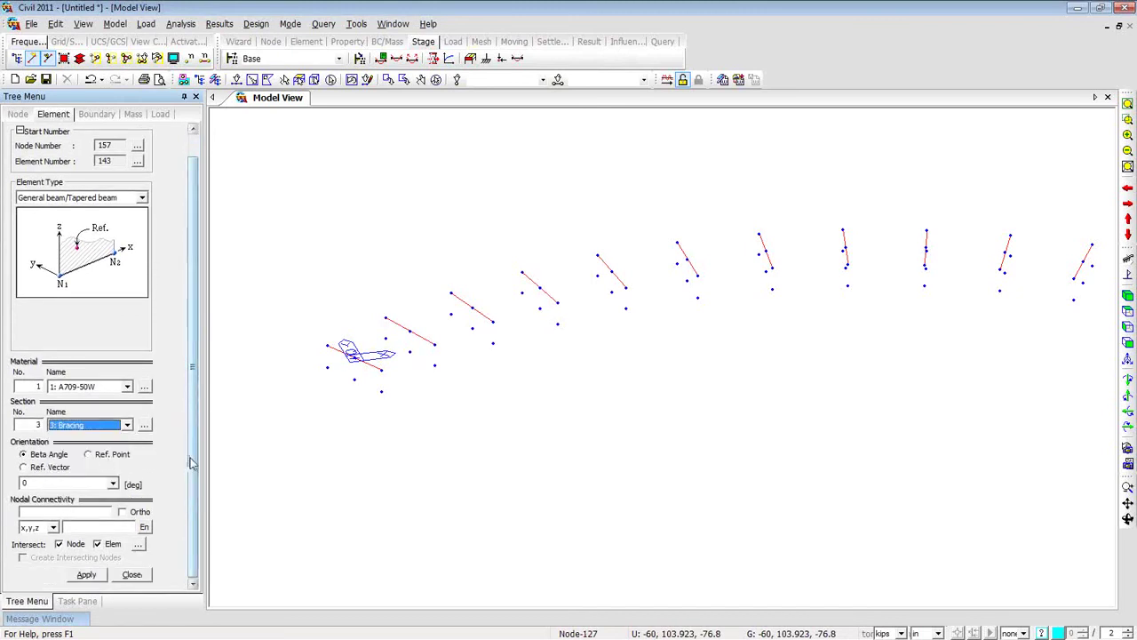
pyautogui.click(96, 513)
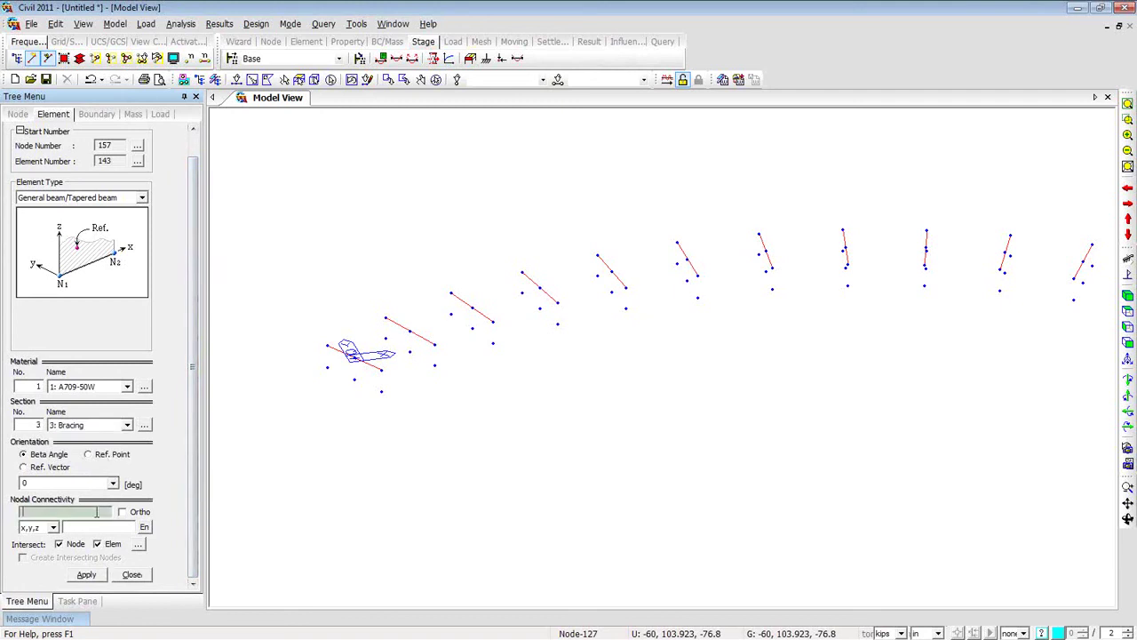
pyautogui.click(379, 390)
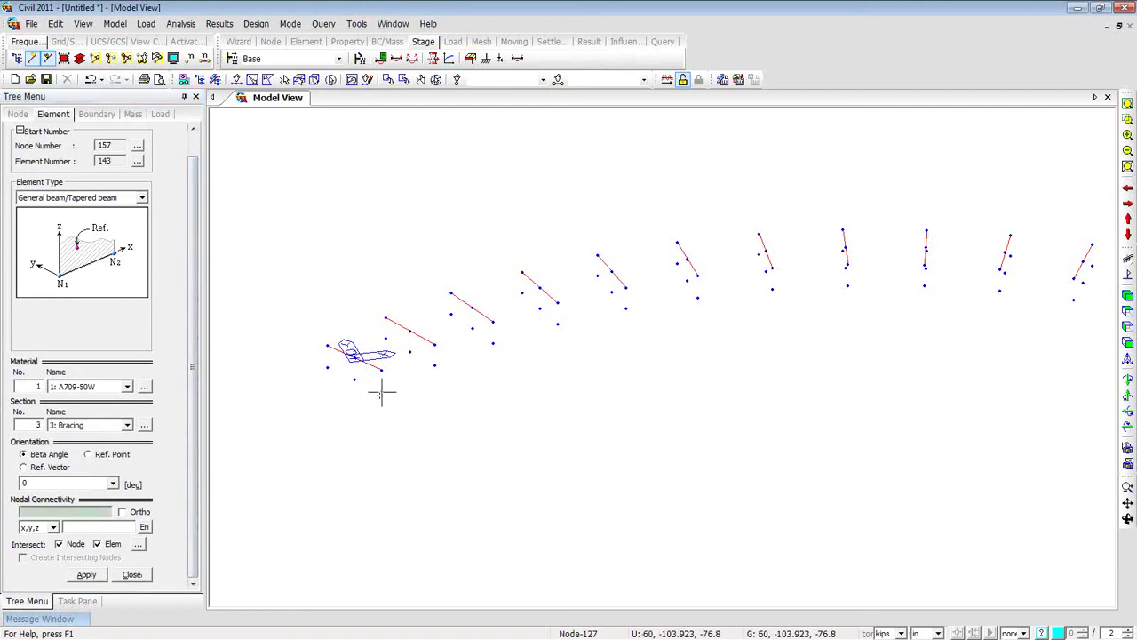
pyautogui.click(327, 368)
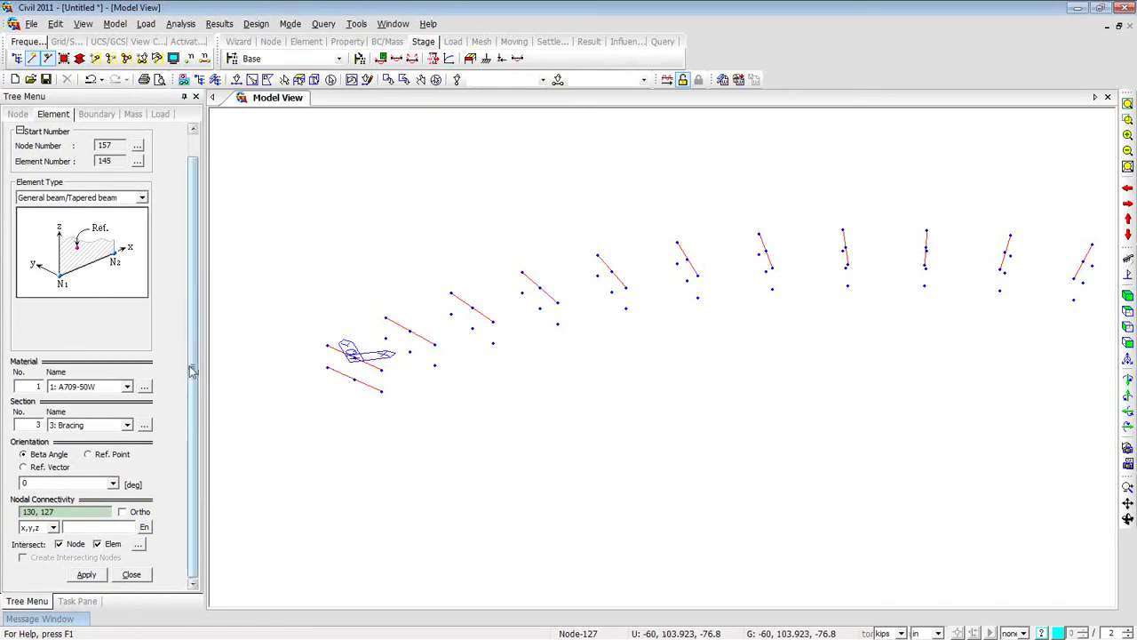
# Set the element type for new elements to Truss.
pyautogui.scroll(2, 139, 241)
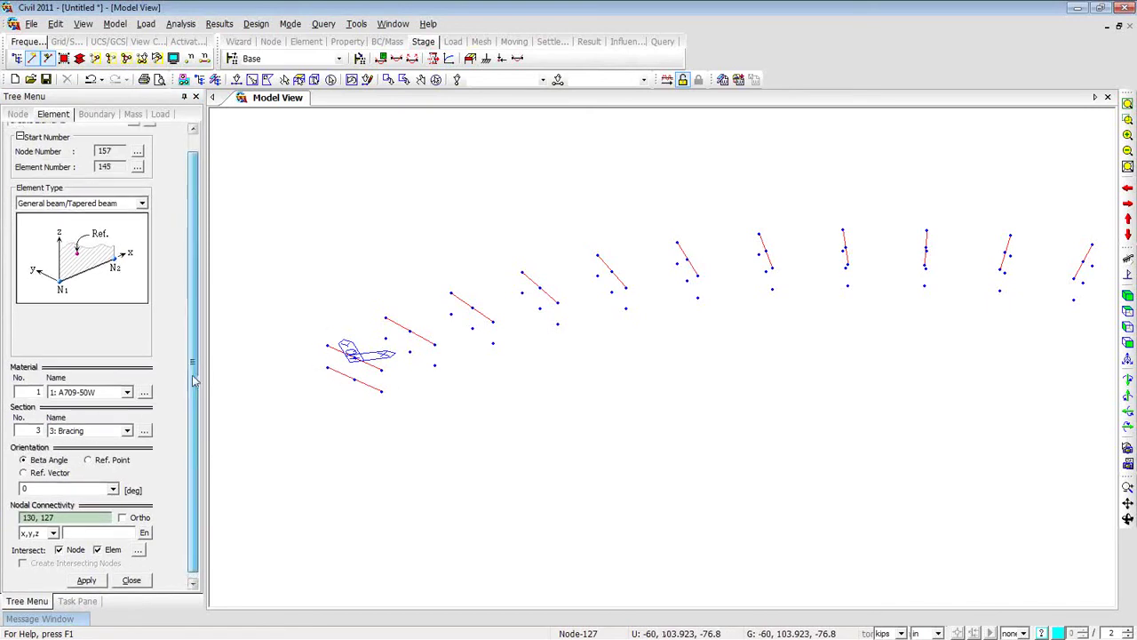
pyautogui.click(142, 221)
pyautogui.click(133, 240)
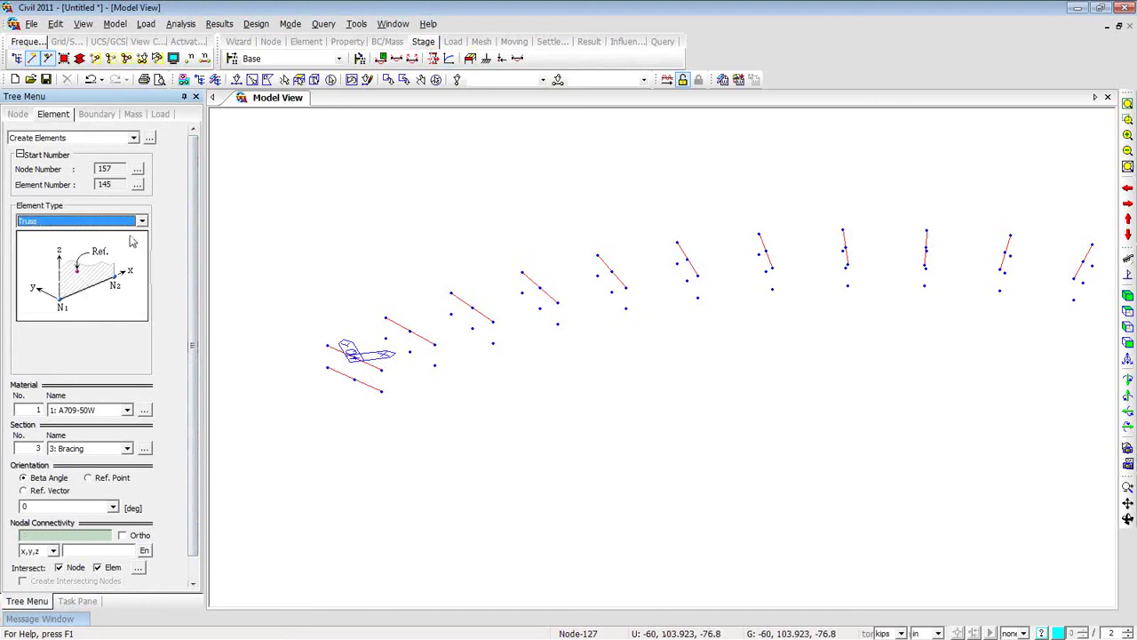
pyautogui.scroll(-2, 194, 300)
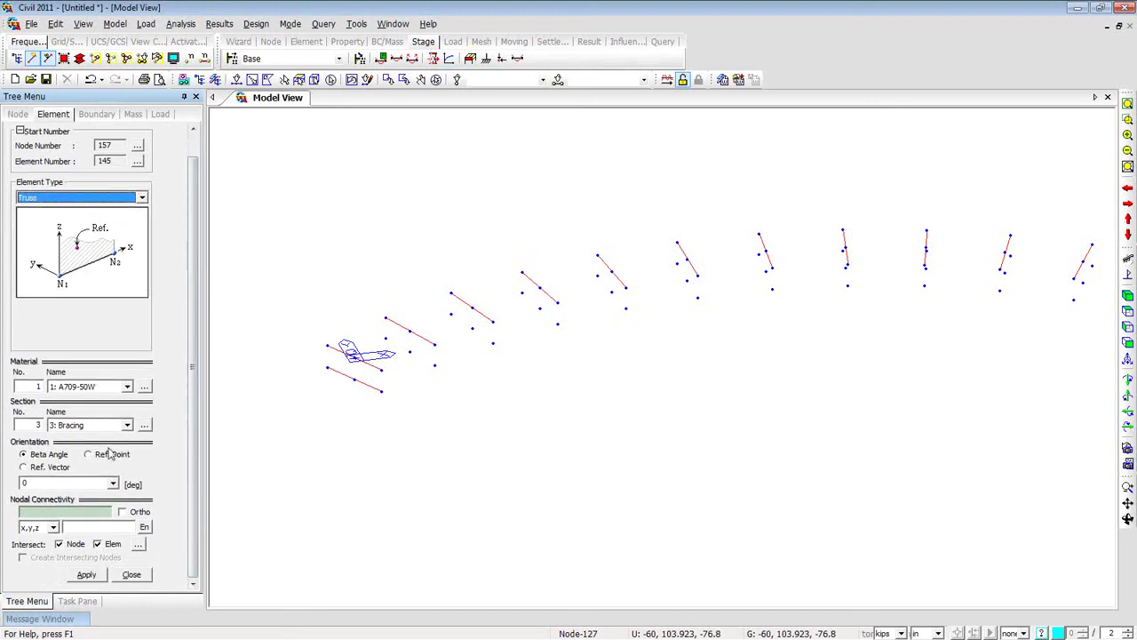
# Enable third-point snapping and draw a truss brace from the top node to the bottom chord.
pyautogui.click(91, 513)
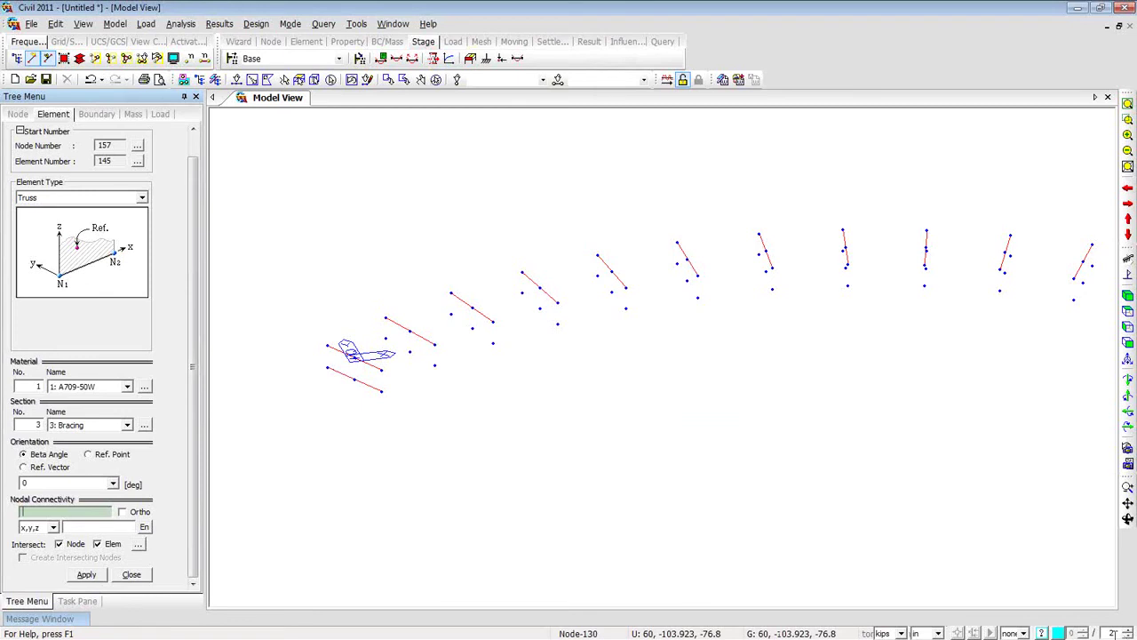
pyautogui.click(1128, 629)
pyautogui.click(327, 344)
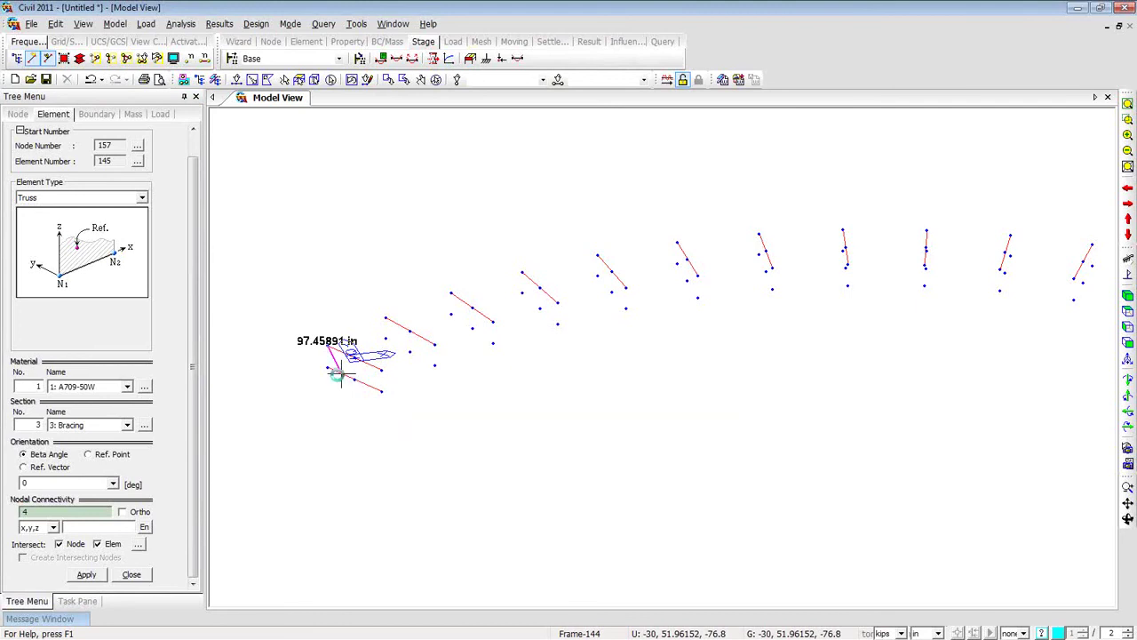
pyautogui.click(336, 374)
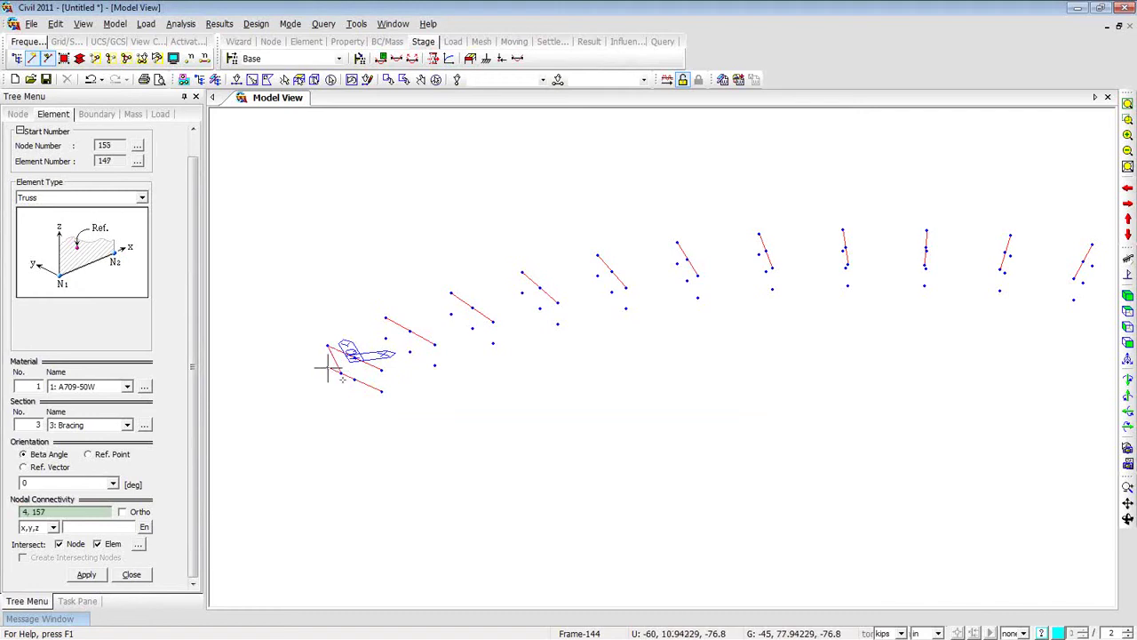
pyautogui.moveTo(333, 417); pyautogui.dragTo(456, 405, button='middle')
pyautogui.scroll(4, 468, 373)
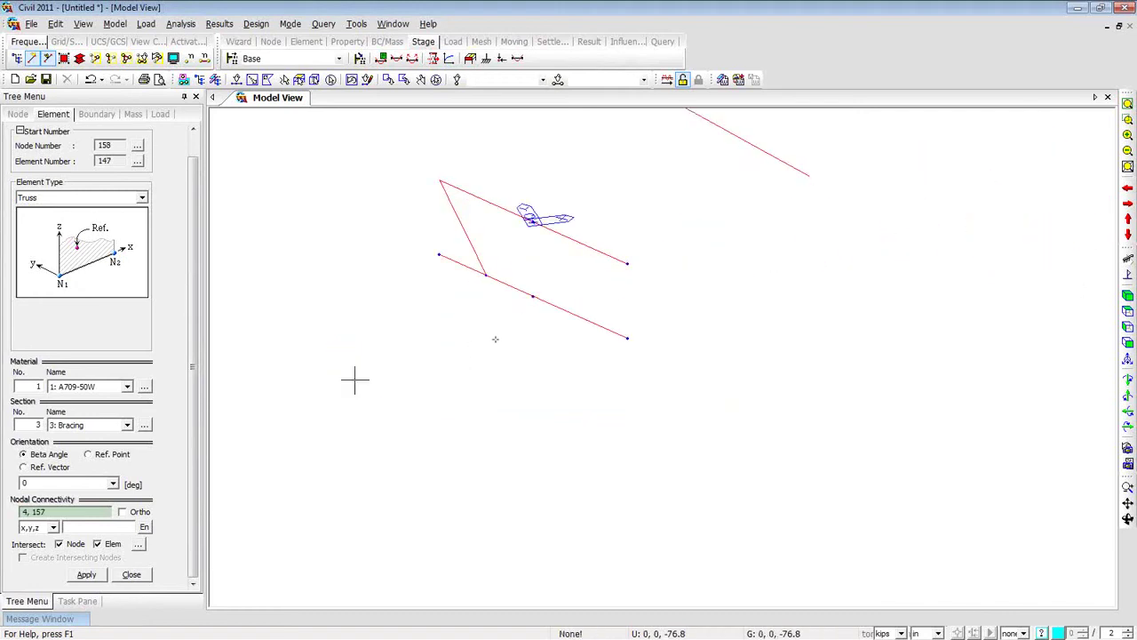
pyautogui.moveTo(503, 330); pyautogui.dragTo(437, 441, button='middle')
# Add two truss braces completing the inverted-K frame, then set new elements to General beam.
pyautogui.click(427, 383)
pyautogui.click(476, 331)
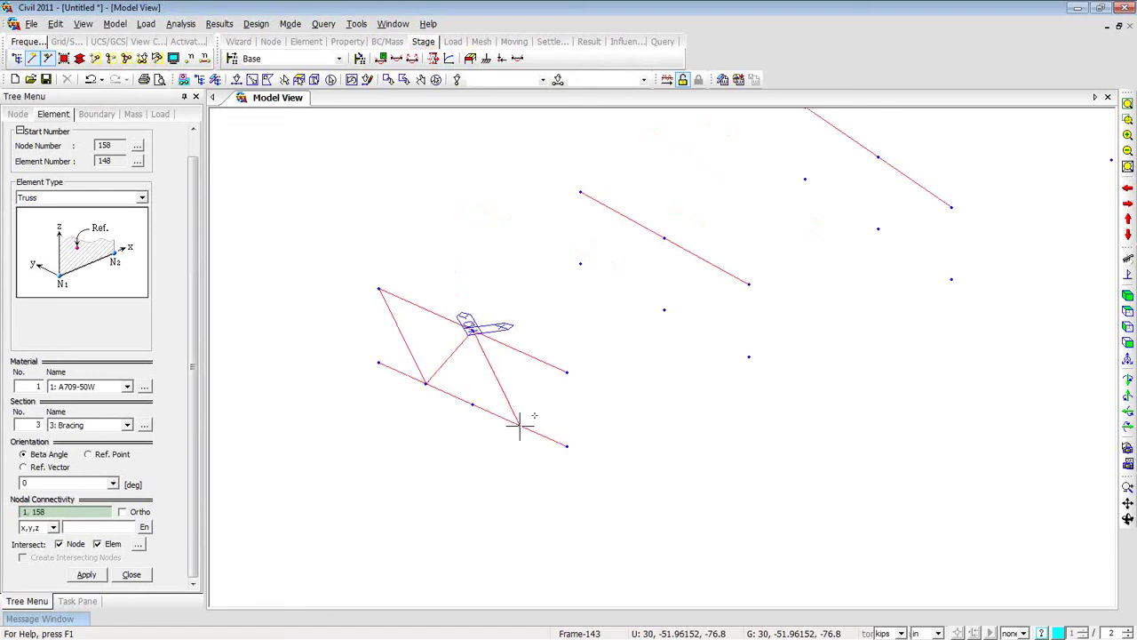
pyautogui.click(520, 426)
pyautogui.click(566, 372)
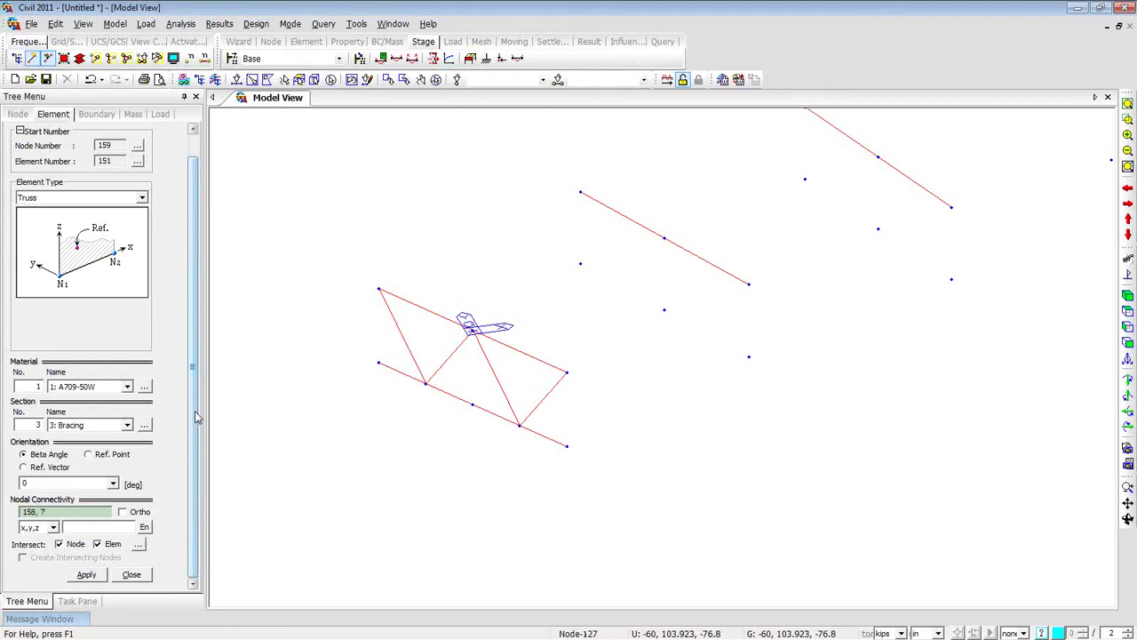
pyautogui.click(140, 198)
pyautogui.click(123, 243)
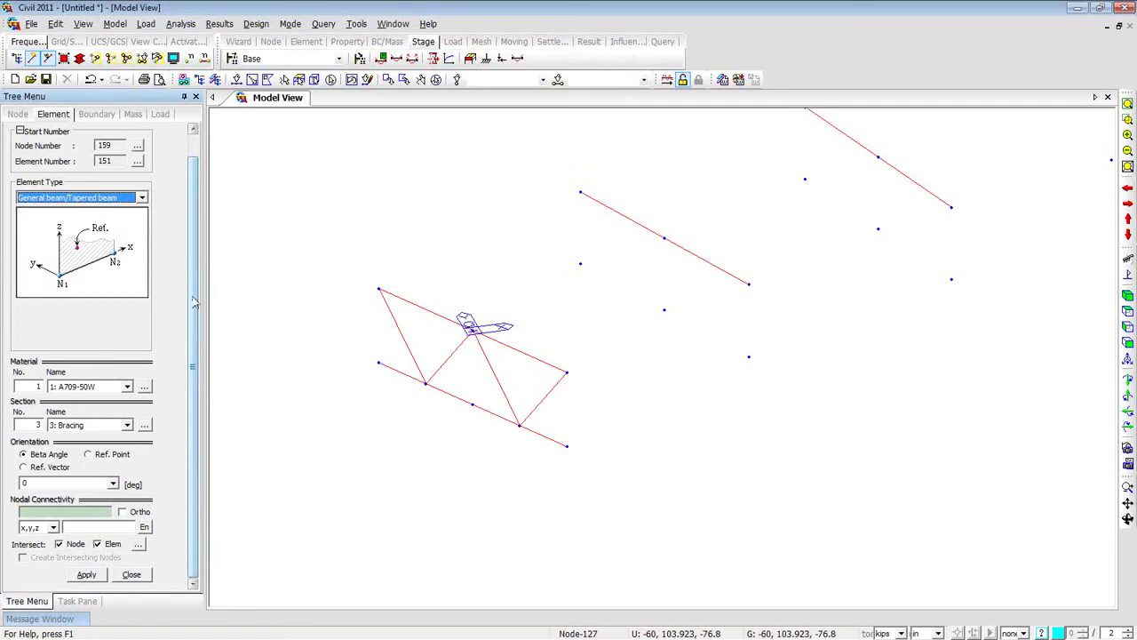
# Draw a beam strut from node 133 to node 149.
pyautogui.click(76, 512)
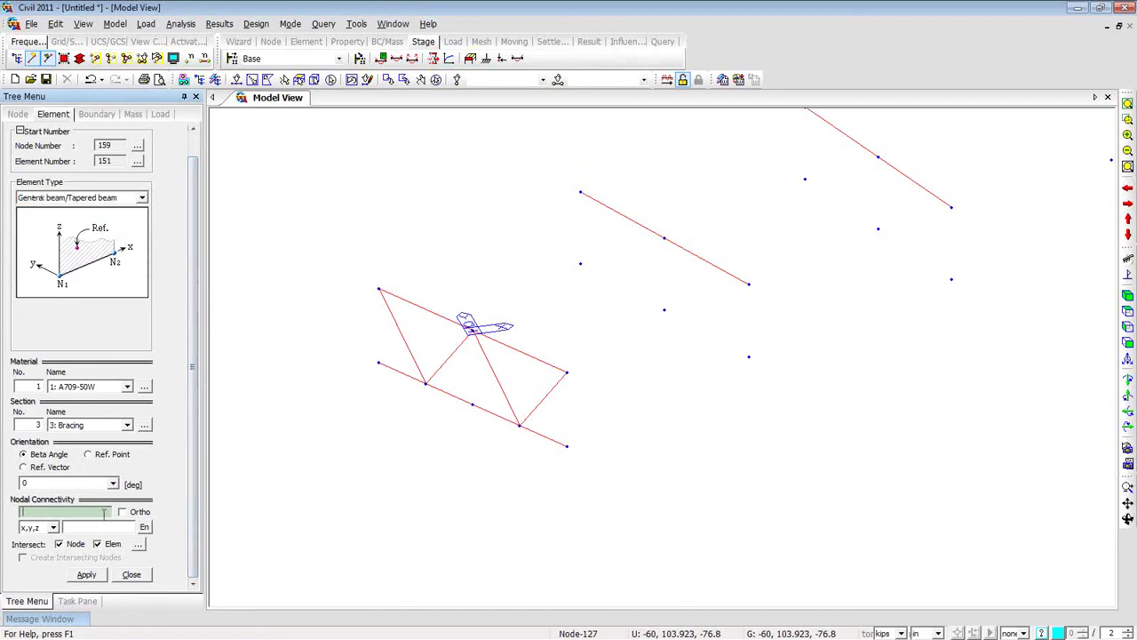
pyautogui.click(750, 356)
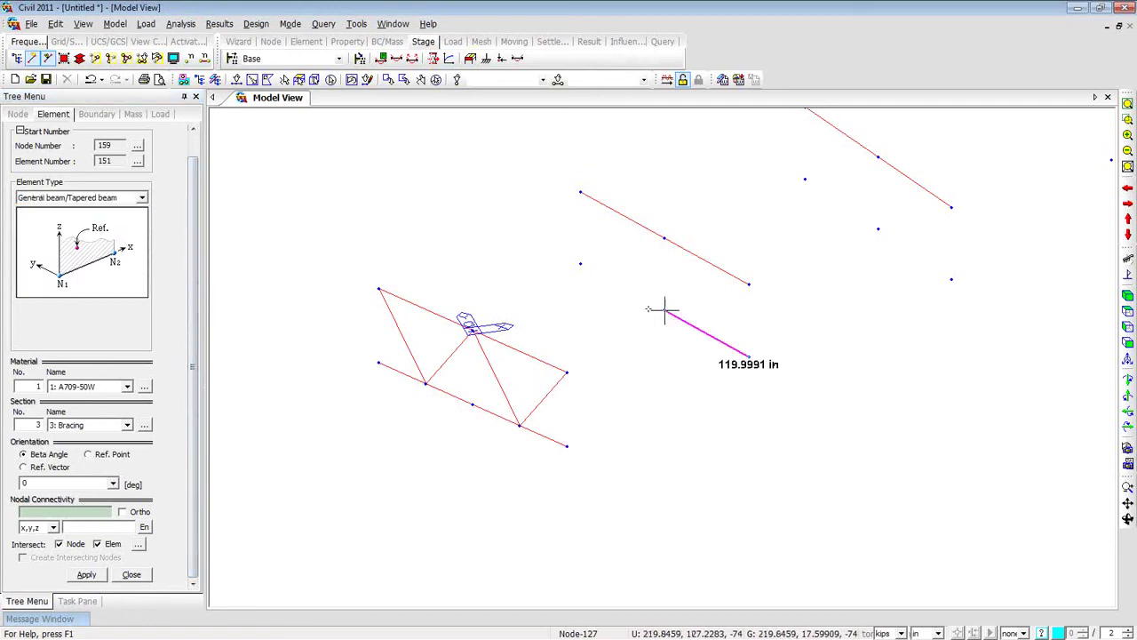
pyautogui.click(580, 264)
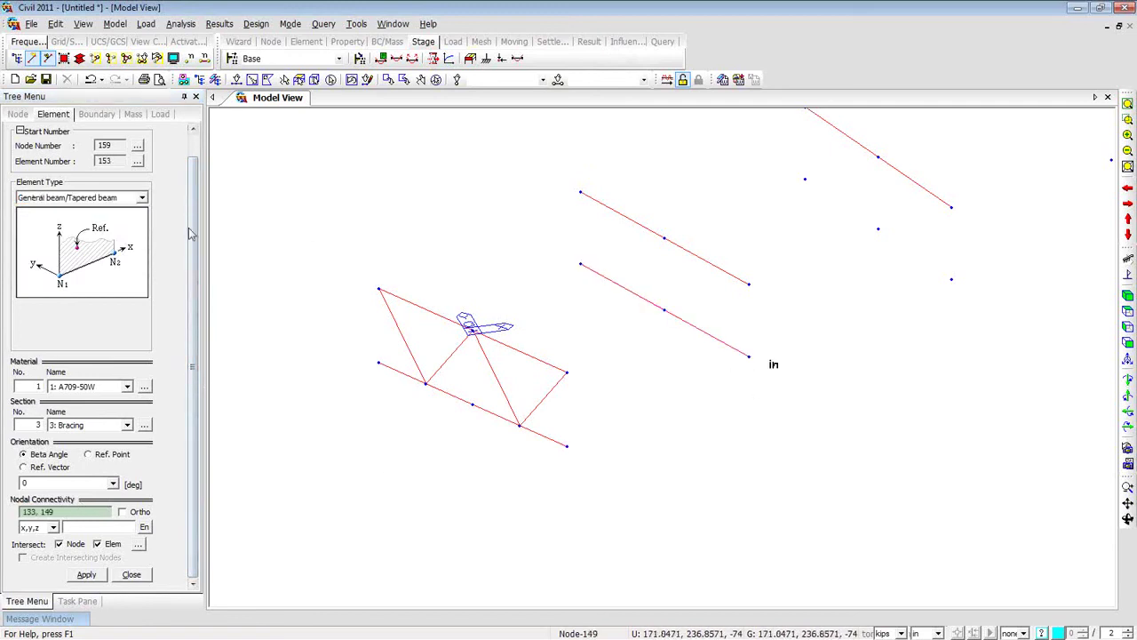
# Switch the element type to Truss and turn off Intersect Node and Intersect Elem.
pyautogui.click(142, 199)
pyautogui.click(141, 210)
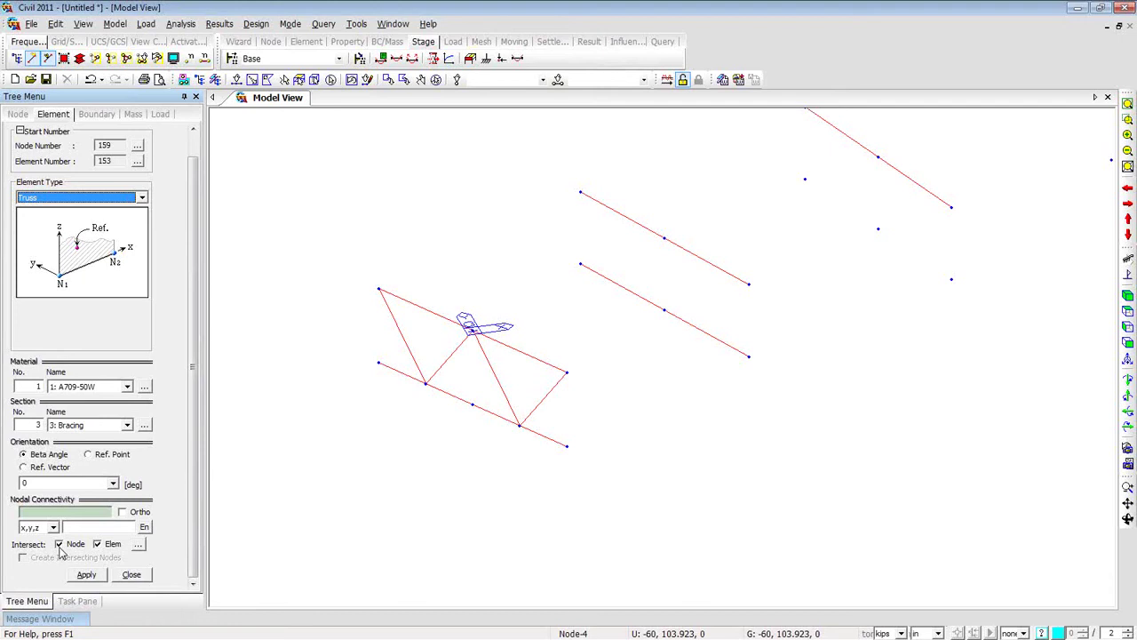
pyautogui.click(61, 551)
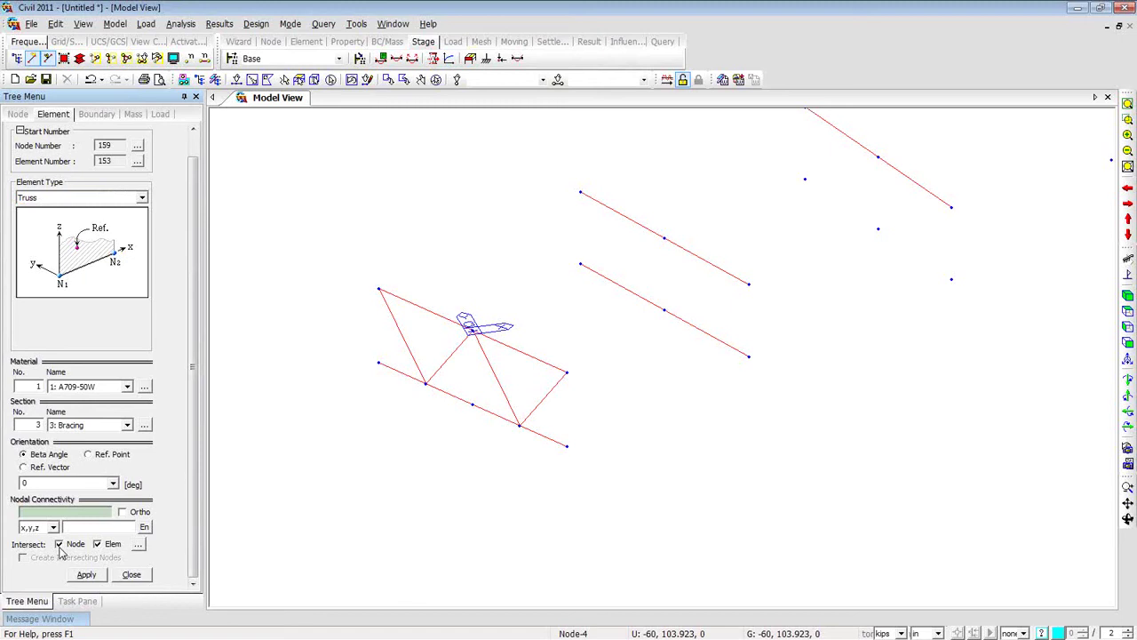
pyautogui.click(58, 544)
pyautogui.click(97, 545)
# Draw the four X truss braces 89-141, 149-51, 51-133 and 141-13.
pyautogui.click(581, 191)
pyautogui.click(580, 191)
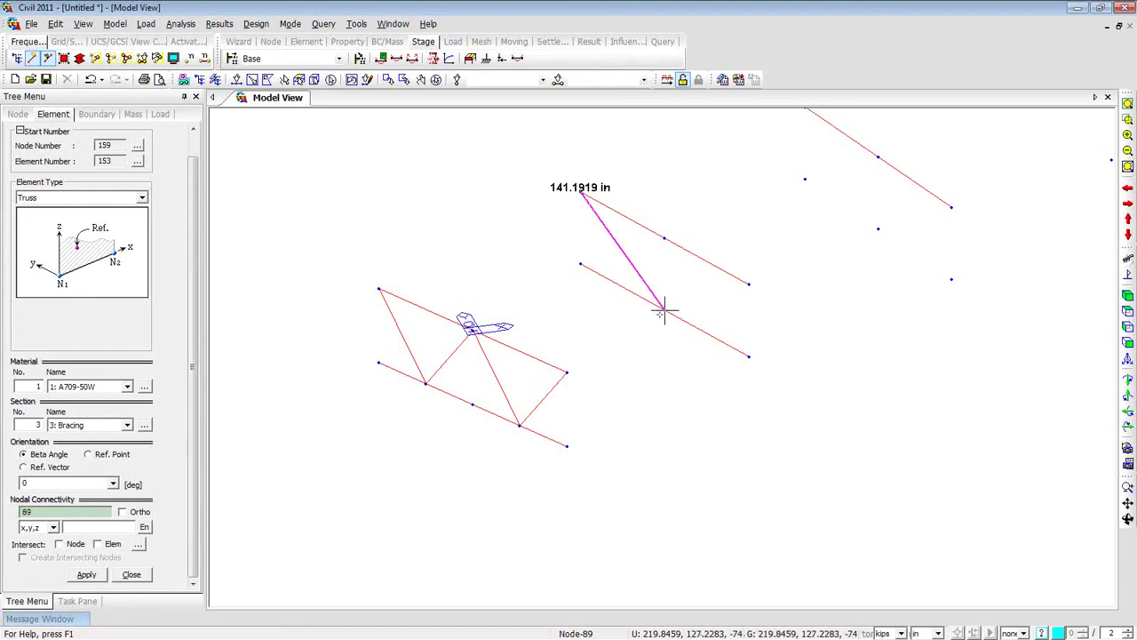
pyautogui.click(664, 309)
pyautogui.click(580, 264)
pyautogui.click(665, 239)
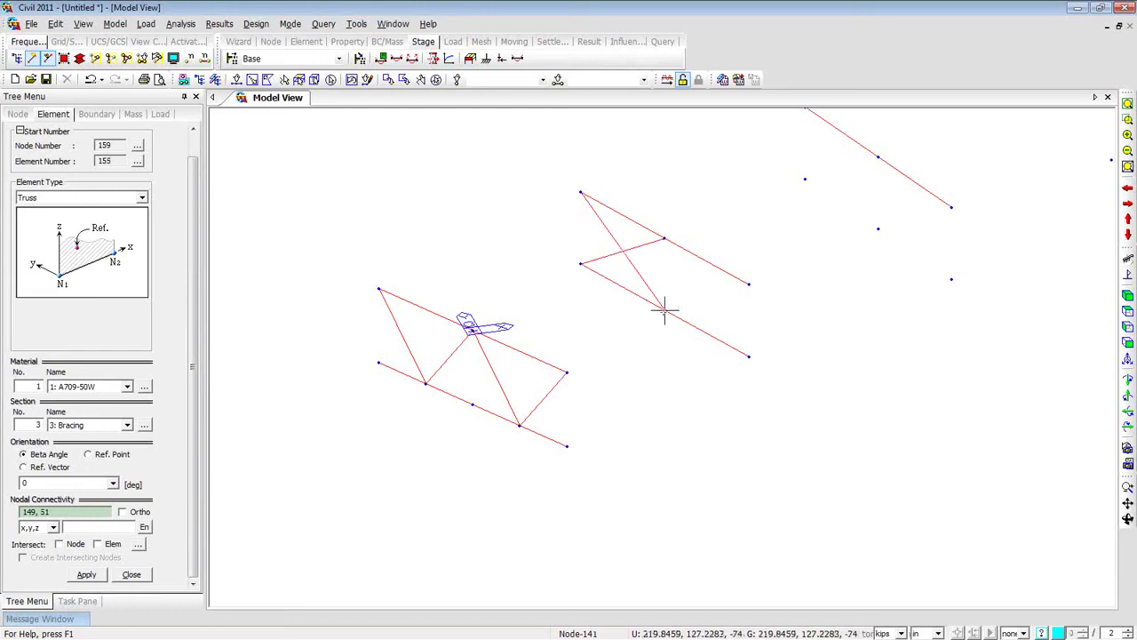
pyautogui.click(664, 238)
pyautogui.click(749, 356)
pyautogui.click(665, 309)
pyautogui.click(749, 285)
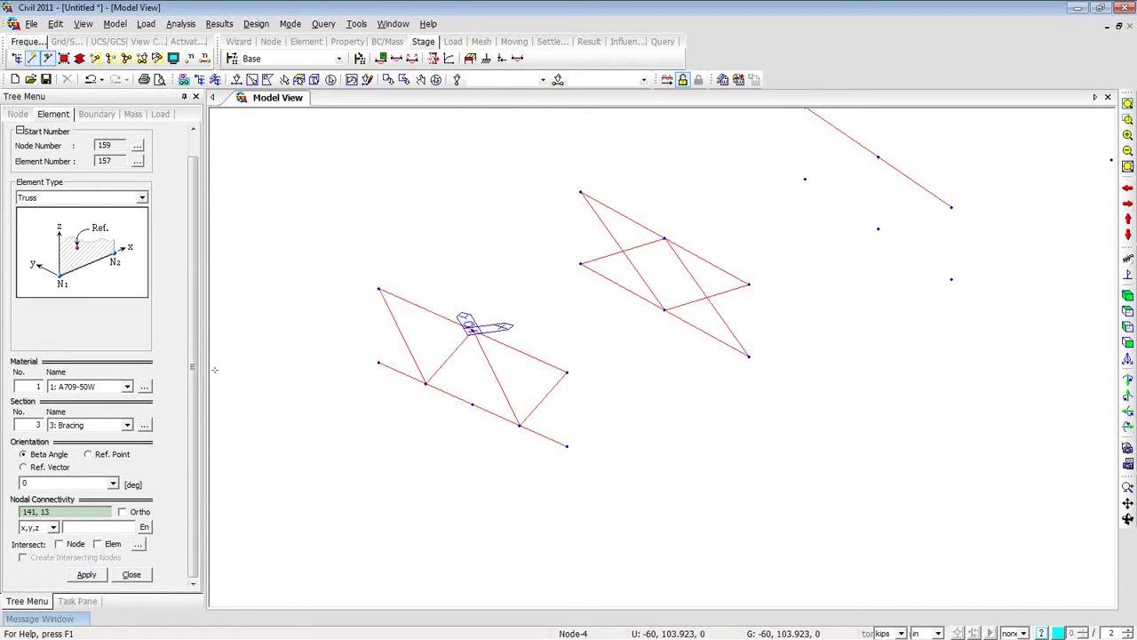
pyautogui.moveTo(468, 569); pyautogui.dragTo(289, 213)
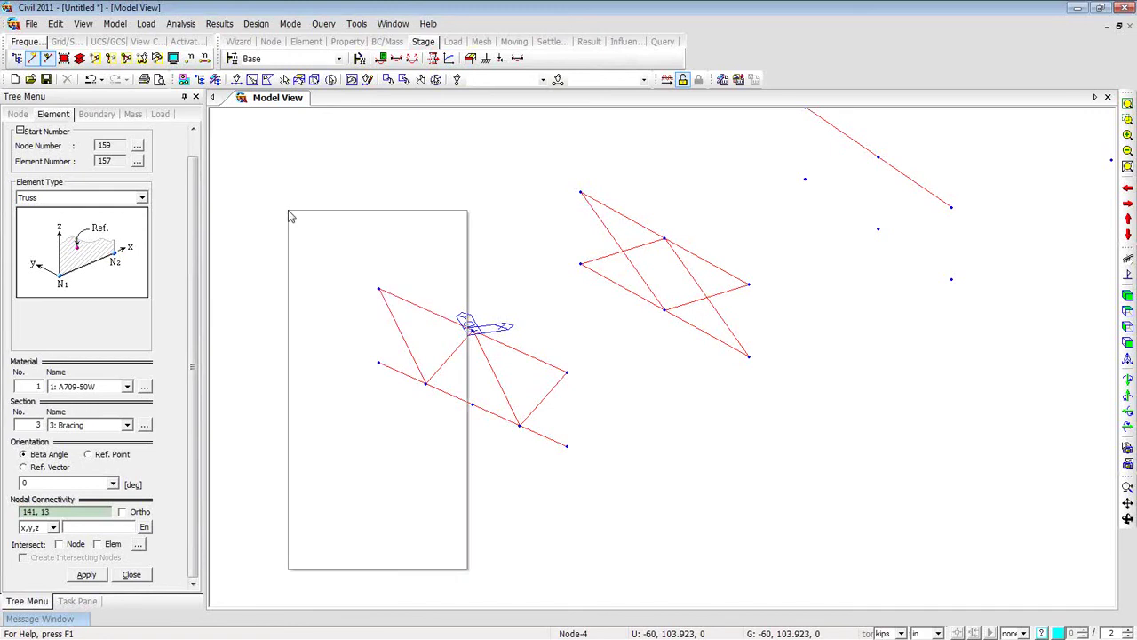
# Create a Rigid Body rigid link with node 127 as master and its slave node.
pyautogui.rightClick(289, 217)
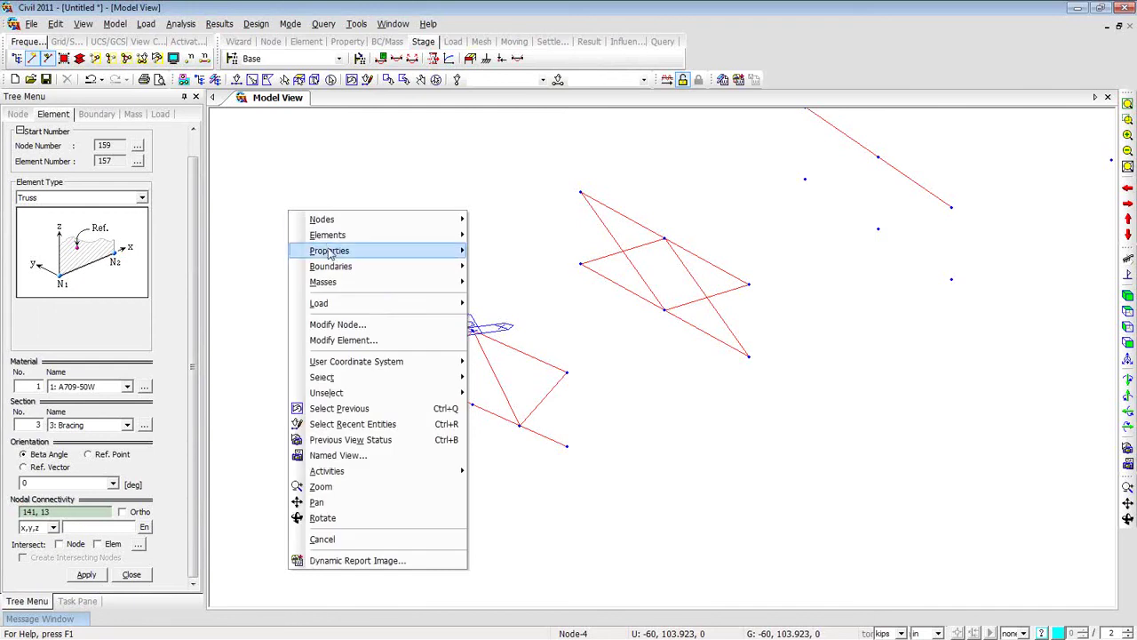
pyautogui.moveTo(367, 267)
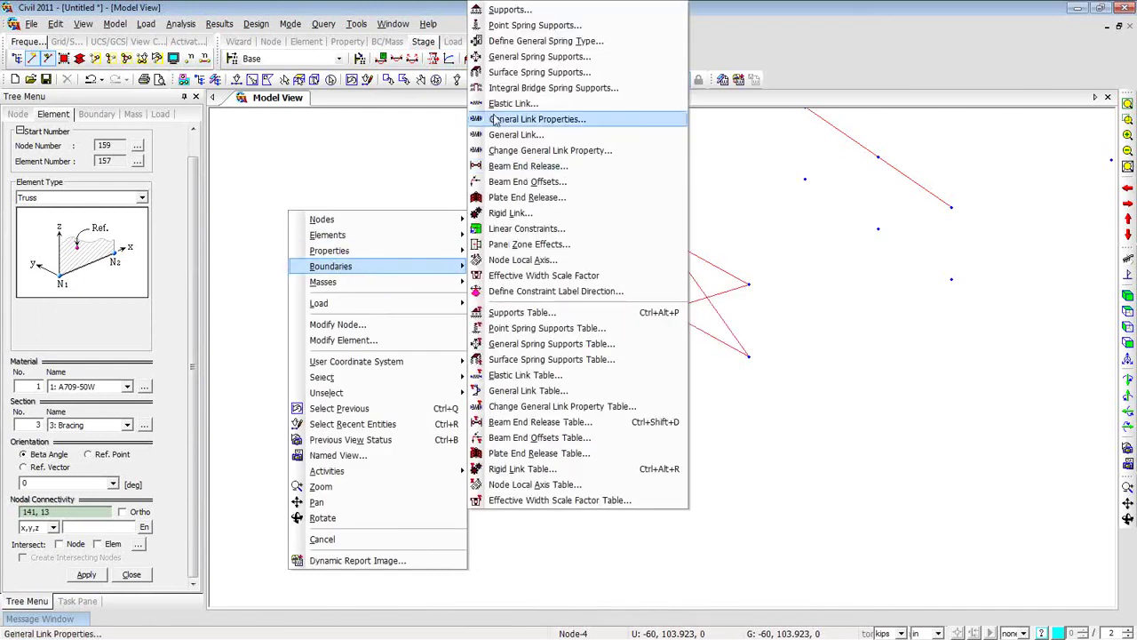
pyautogui.click(510, 213)
pyautogui.click(135, 240)
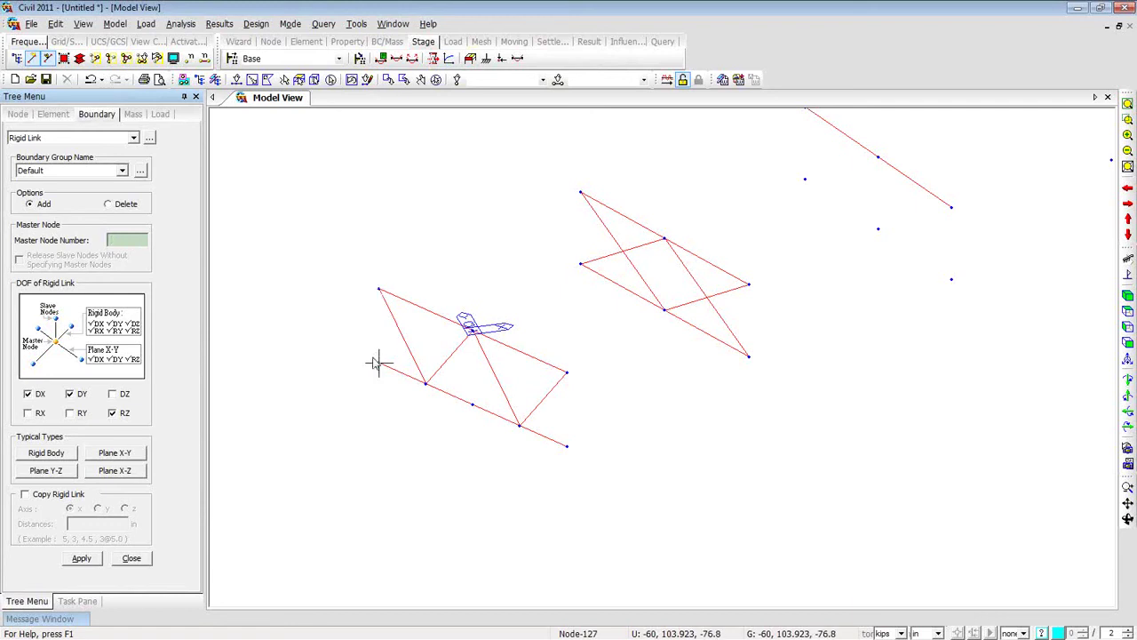
pyautogui.click(237, 79)
pyautogui.click(379, 363)
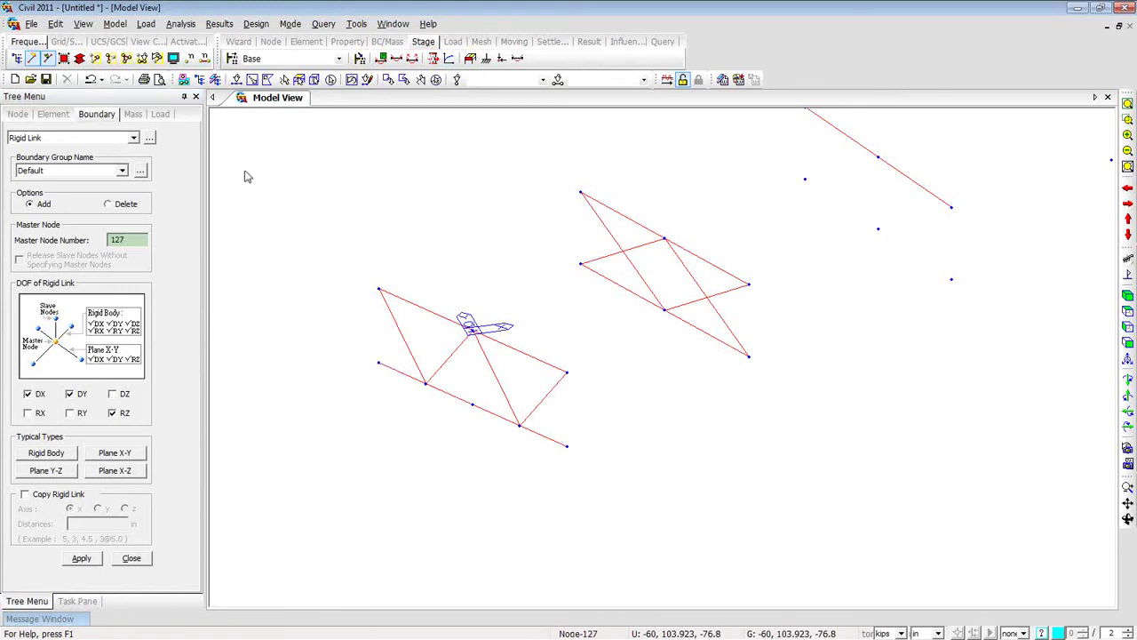
pyautogui.click(237, 81)
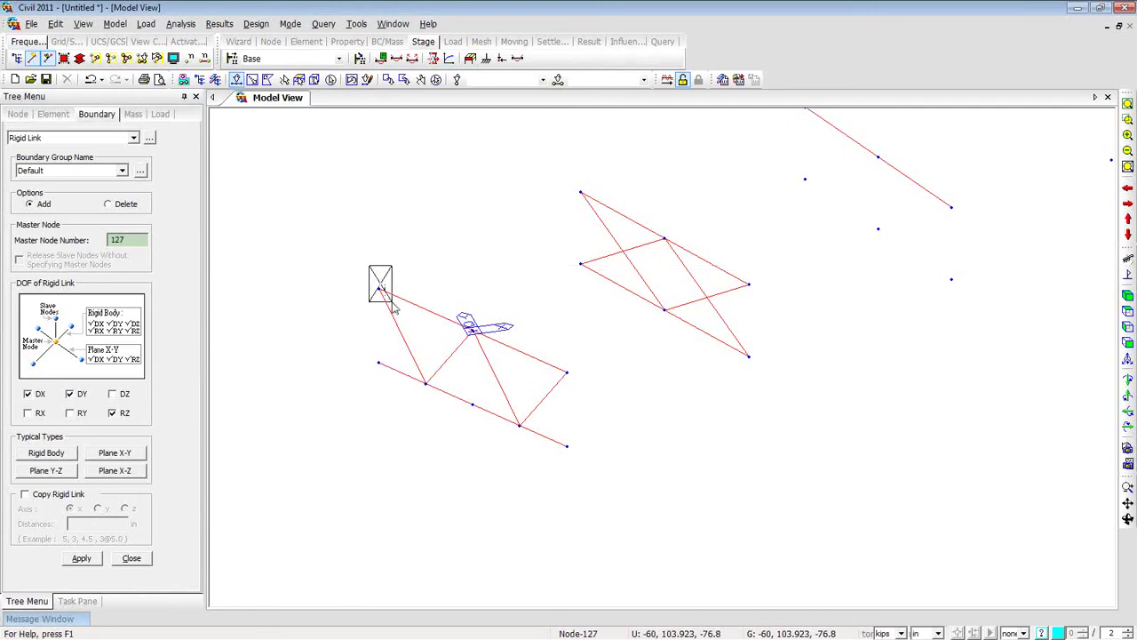
pyautogui.moveTo(395, 313)
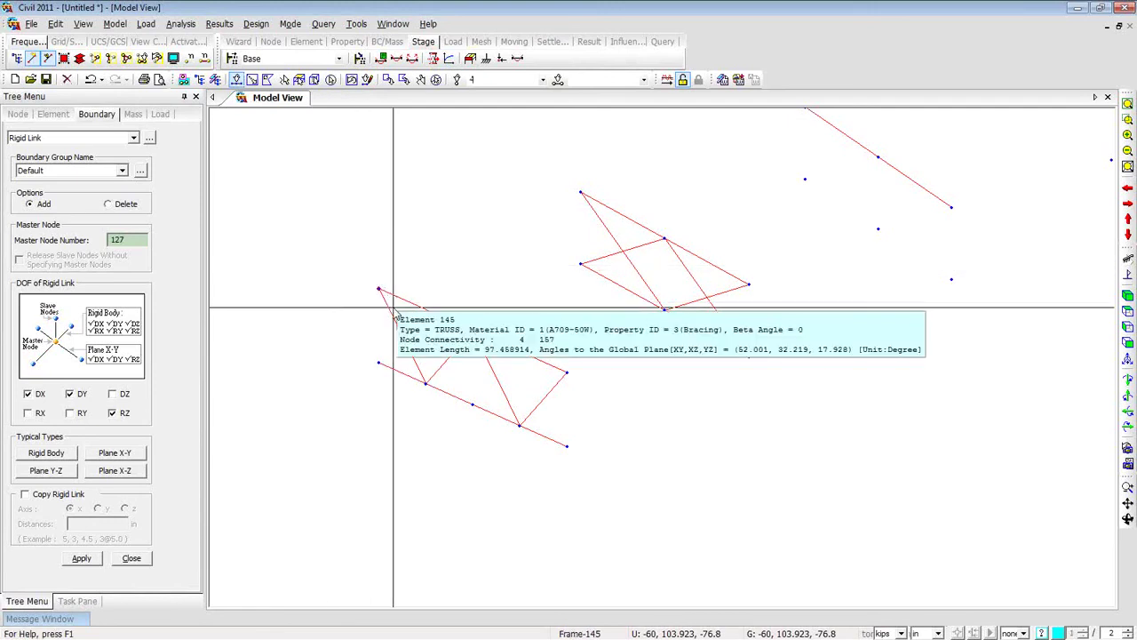
pyautogui.click(41, 454)
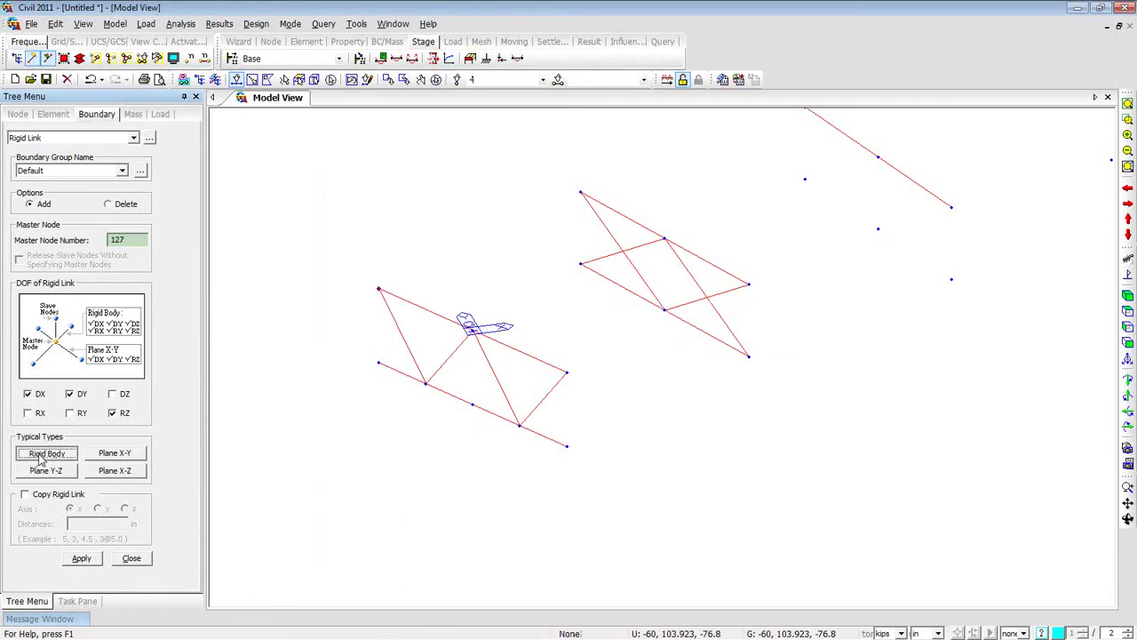
pyautogui.click(38, 455)
pyautogui.click(84, 560)
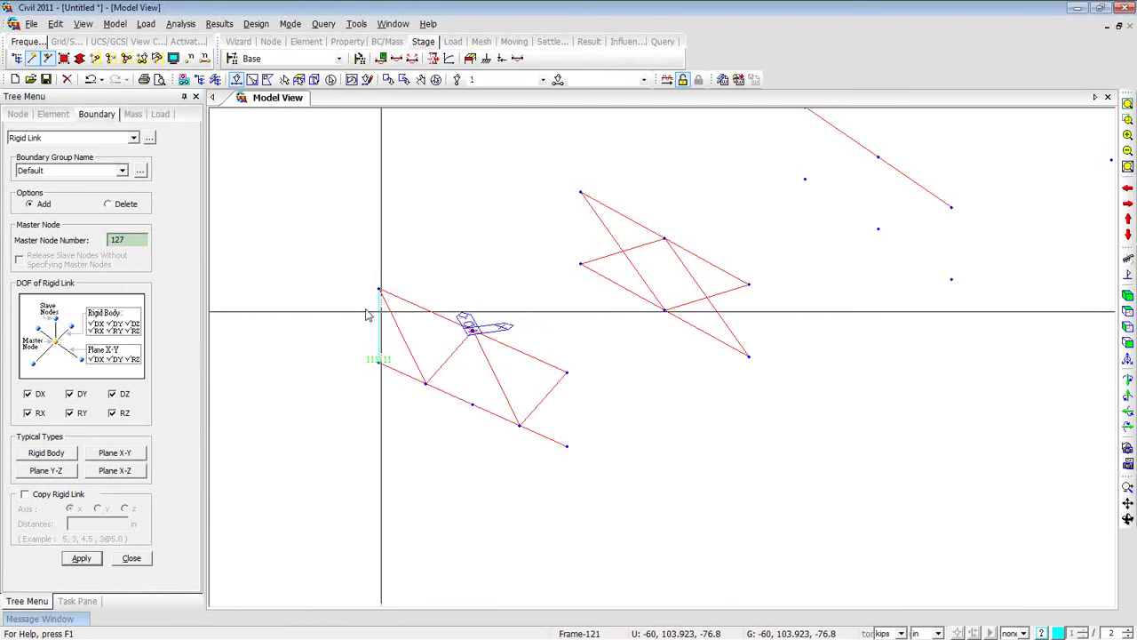
# Add rigid links with masters 124 and 130 tied to their slave nodes.
pyautogui.click(127, 240)
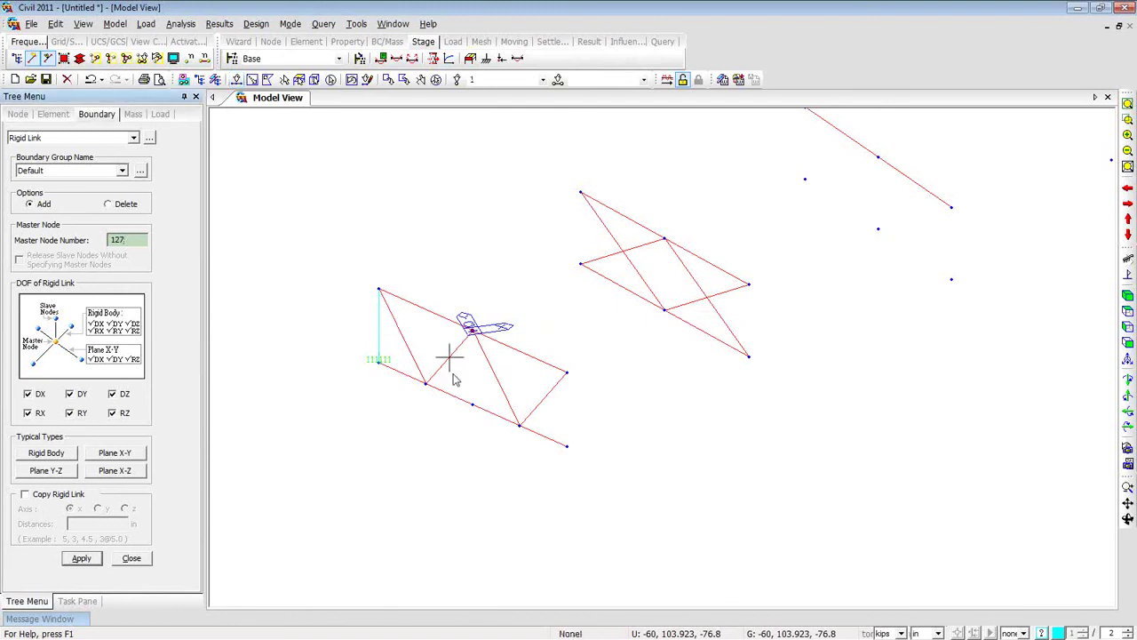
pyautogui.click(472, 406)
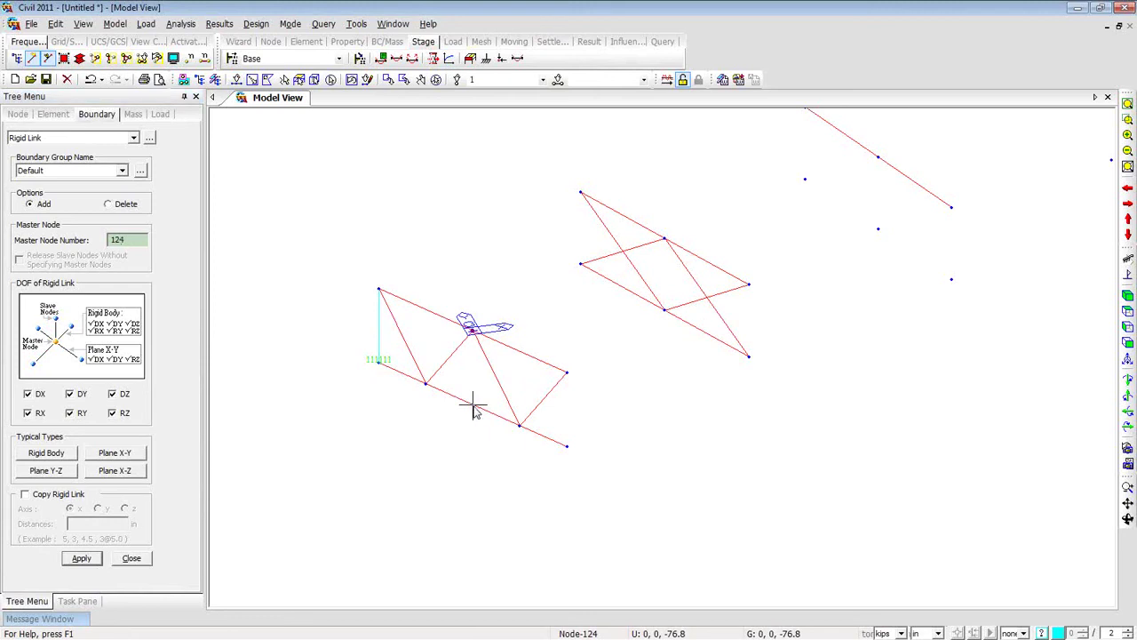
pyautogui.click(91, 560)
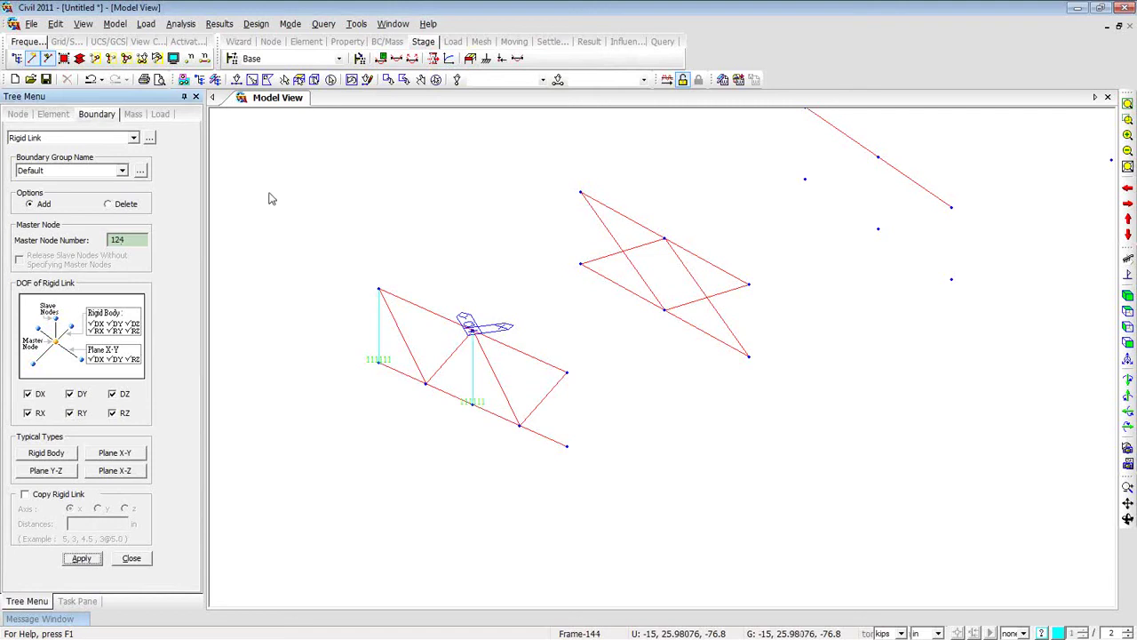
pyautogui.click(236, 79)
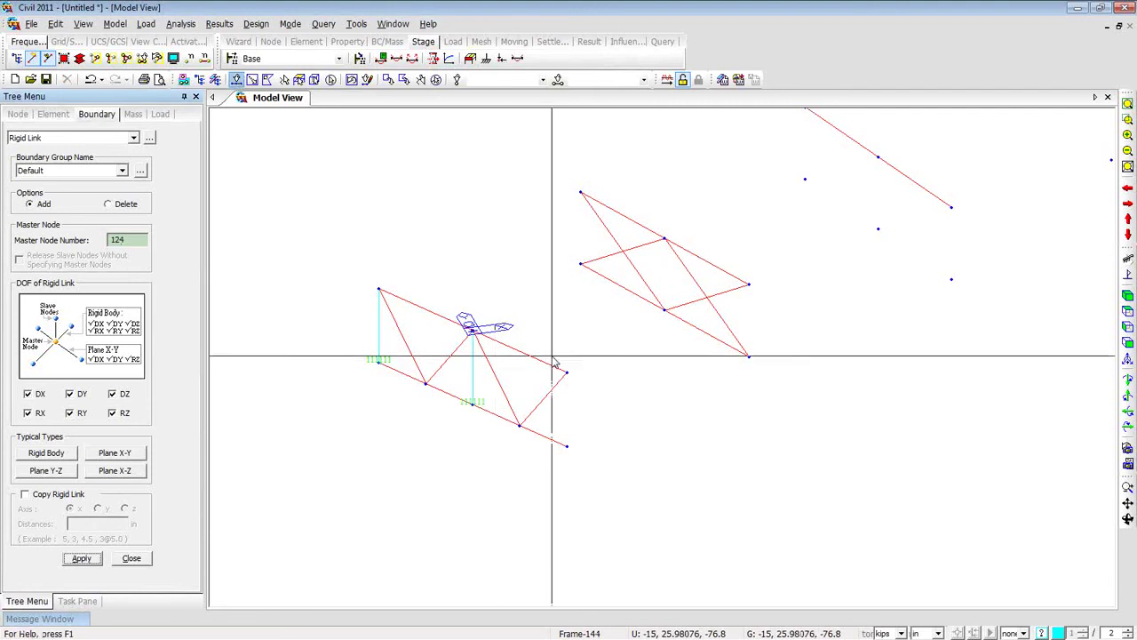
pyautogui.click(130, 239)
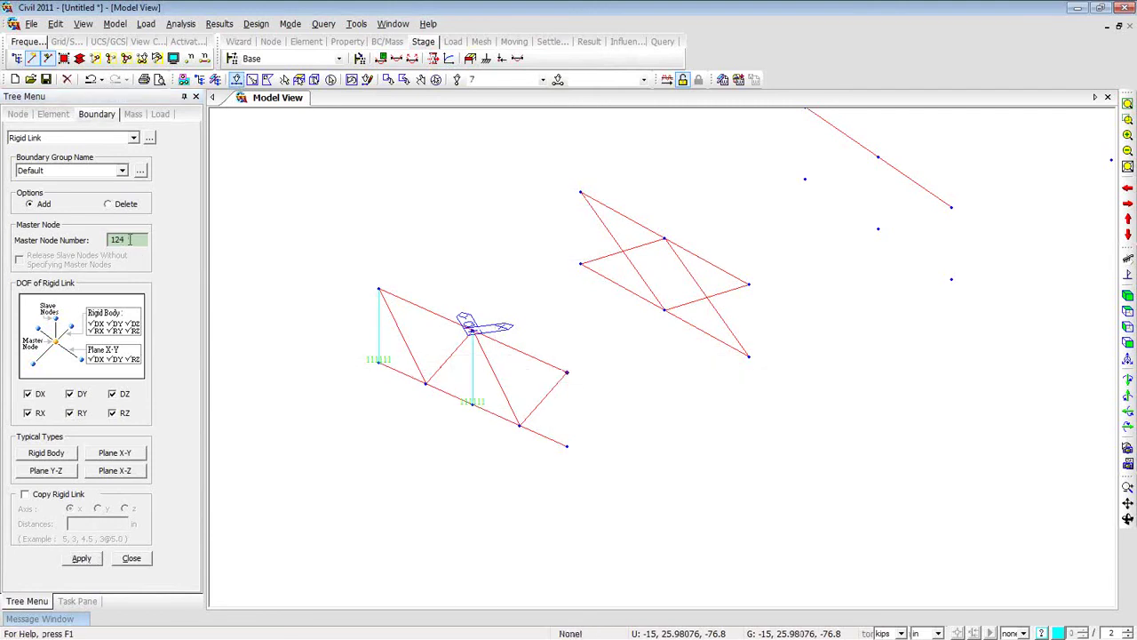
pyautogui.click(567, 446)
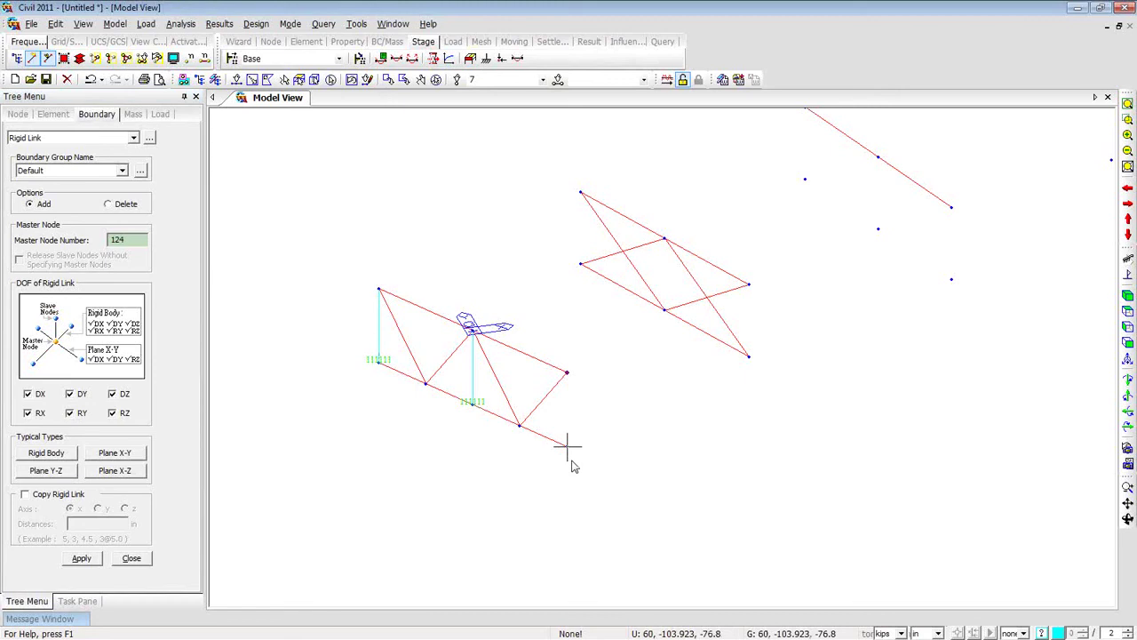
pyautogui.click(92, 562)
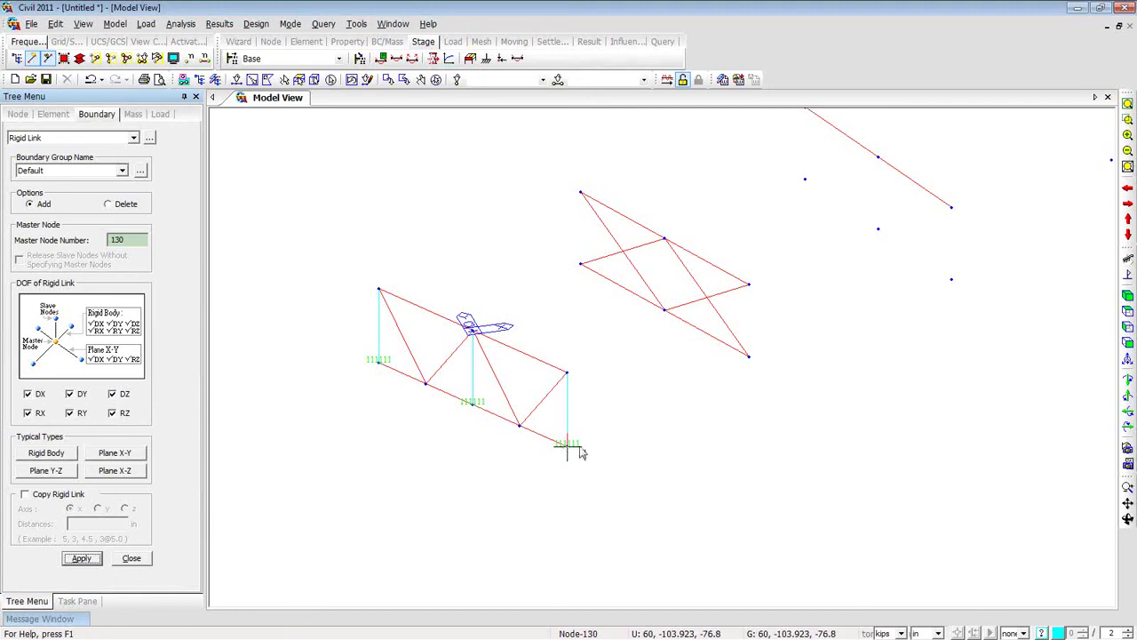
pyautogui.moveTo(580, 451)
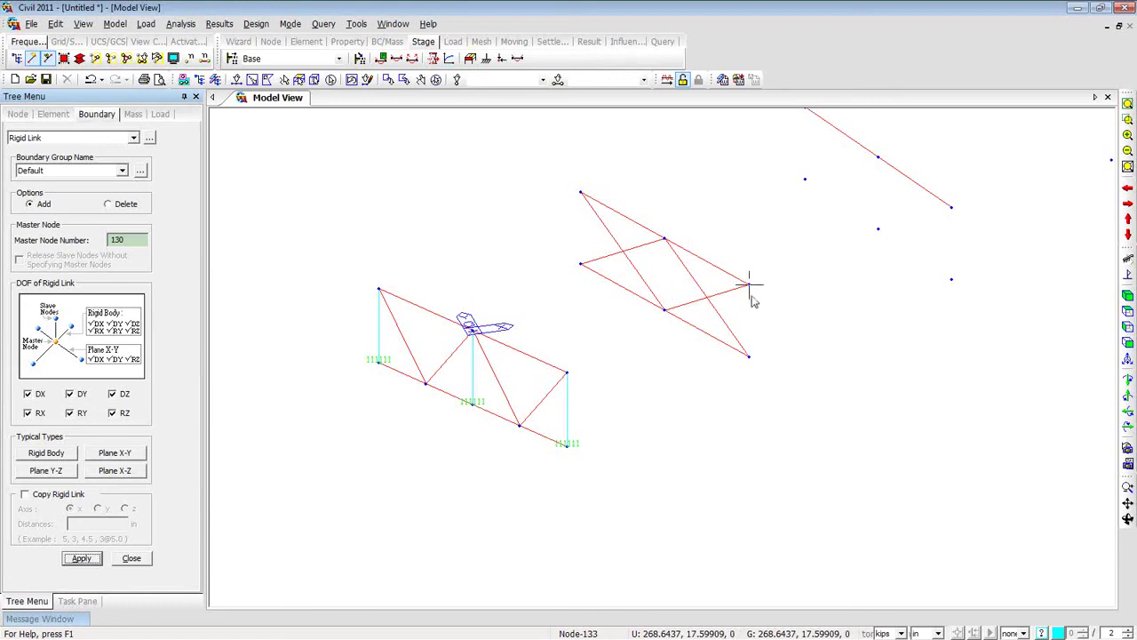
pyautogui.moveTo(749, 285)
# Create a rigid link with master node 13 and slave node 133.
pyautogui.click(130, 245)
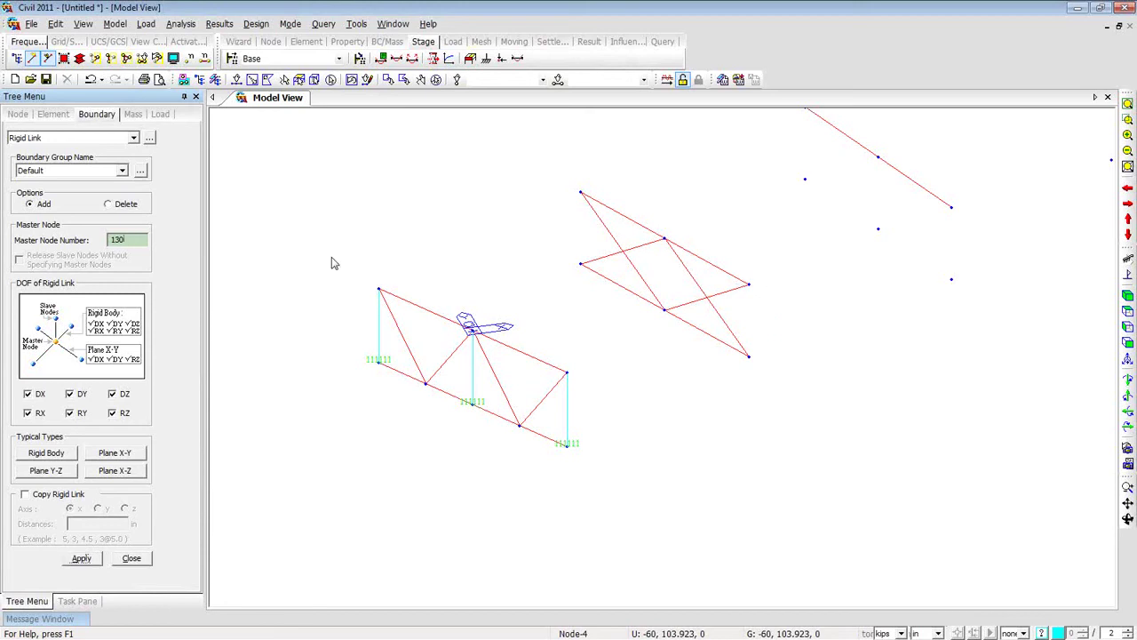
pyautogui.click(748, 290)
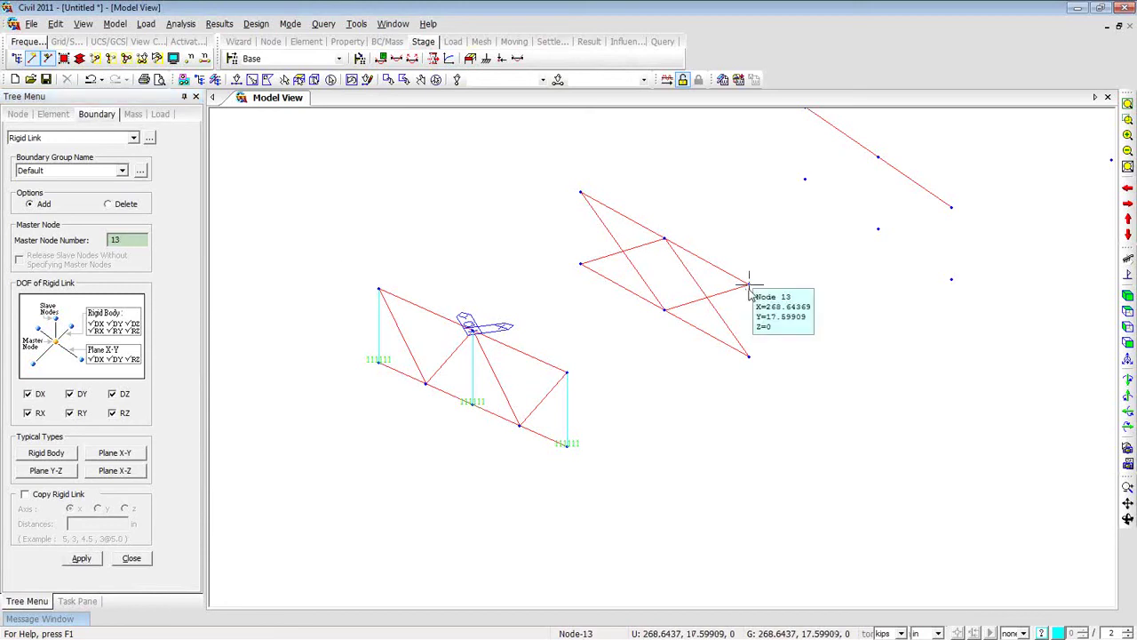
pyautogui.click(237, 79)
pyautogui.click(749, 356)
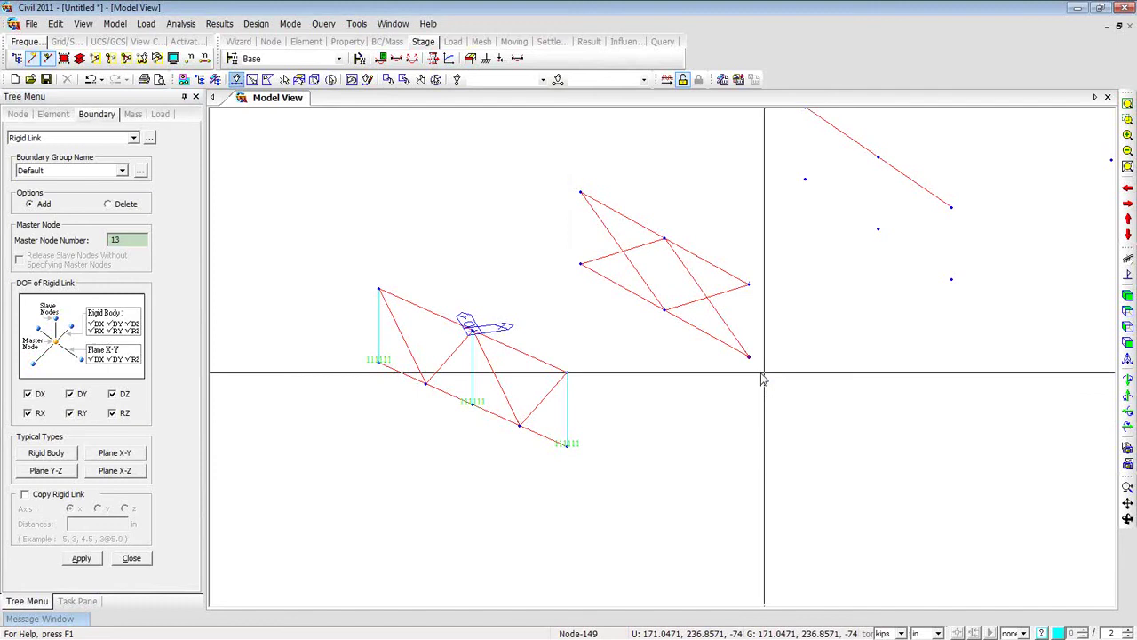
pyautogui.click(95, 558)
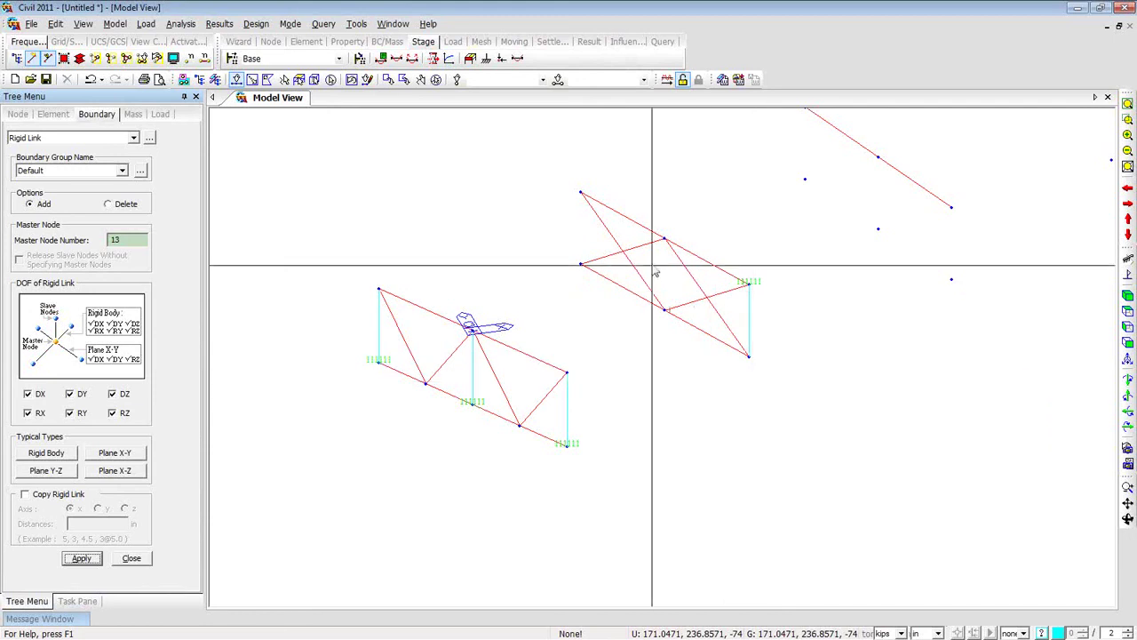
# Link node 141 to master 51, then node 149 to the next cross-frame master.
pyautogui.click(664, 313)
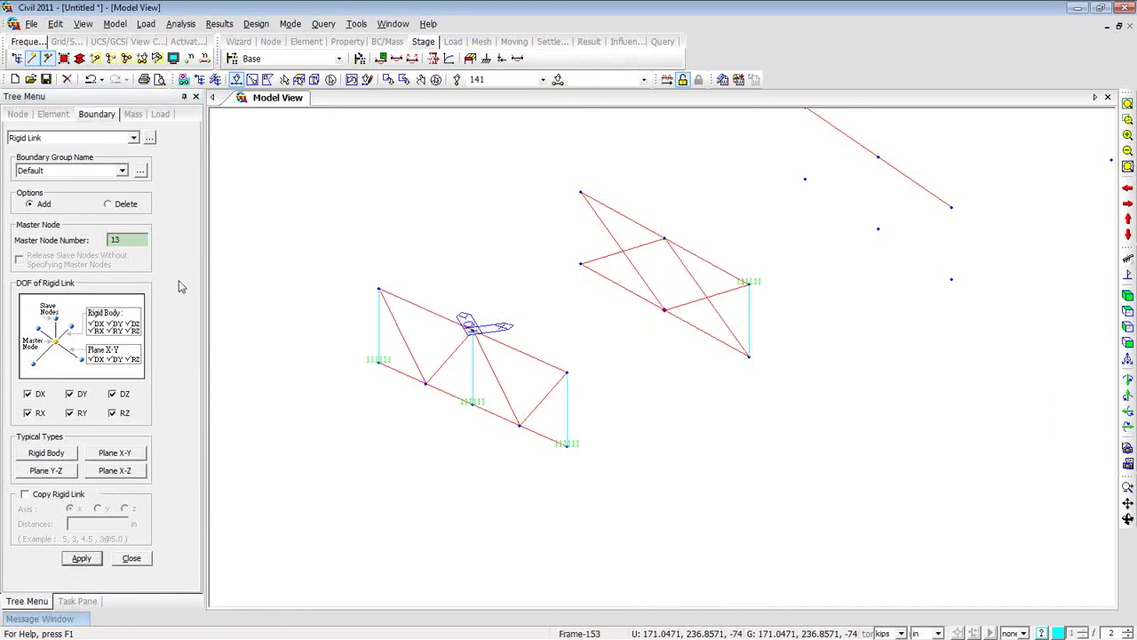
pyautogui.click(665, 240)
pyautogui.click(82, 559)
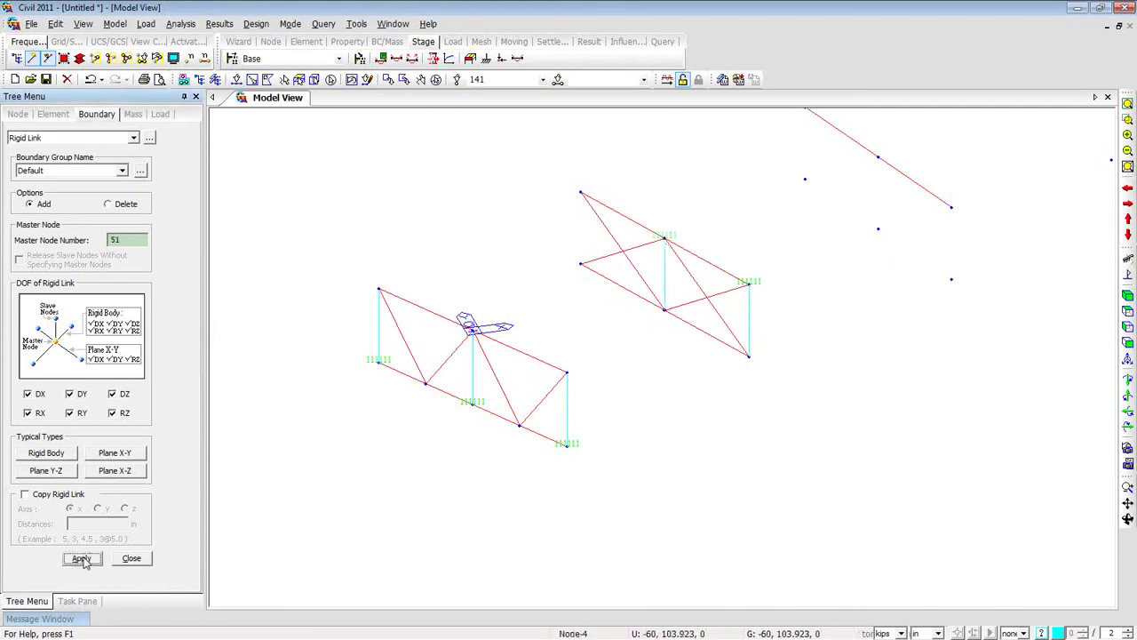
pyautogui.click(581, 192)
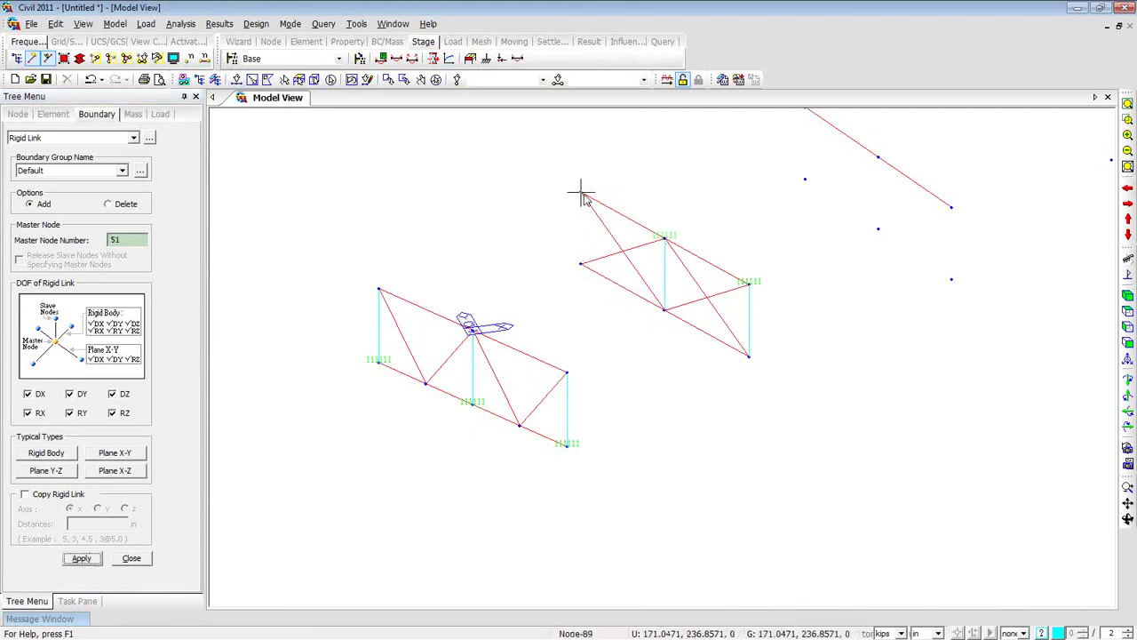
pyautogui.click(237, 79)
pyautogui.click(580, 263)
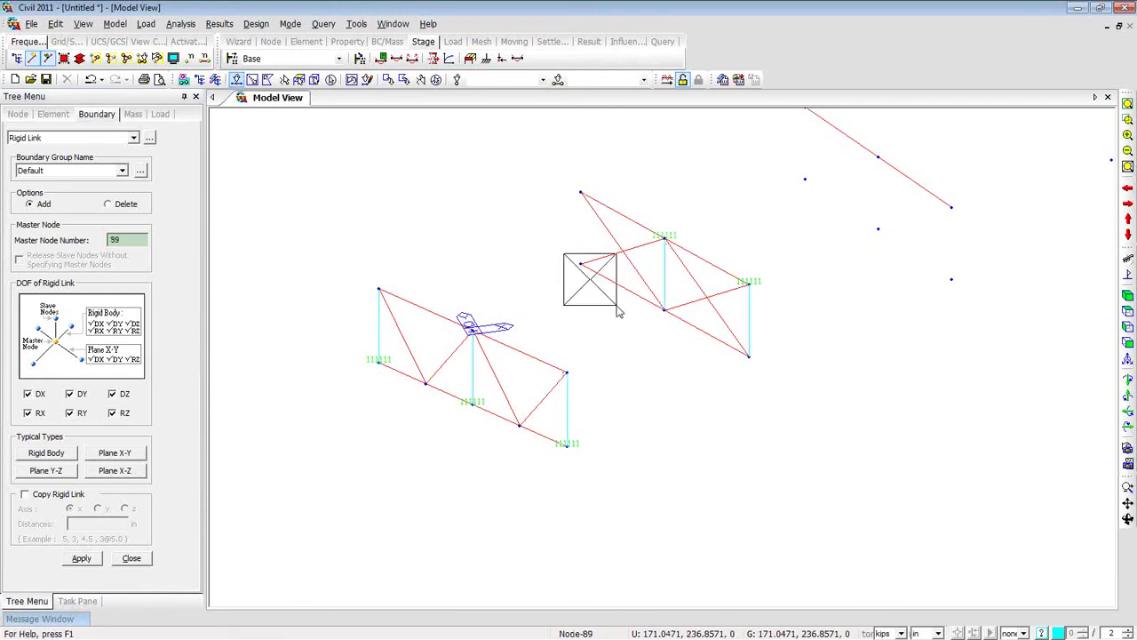
pyautogui.click(82, 559)
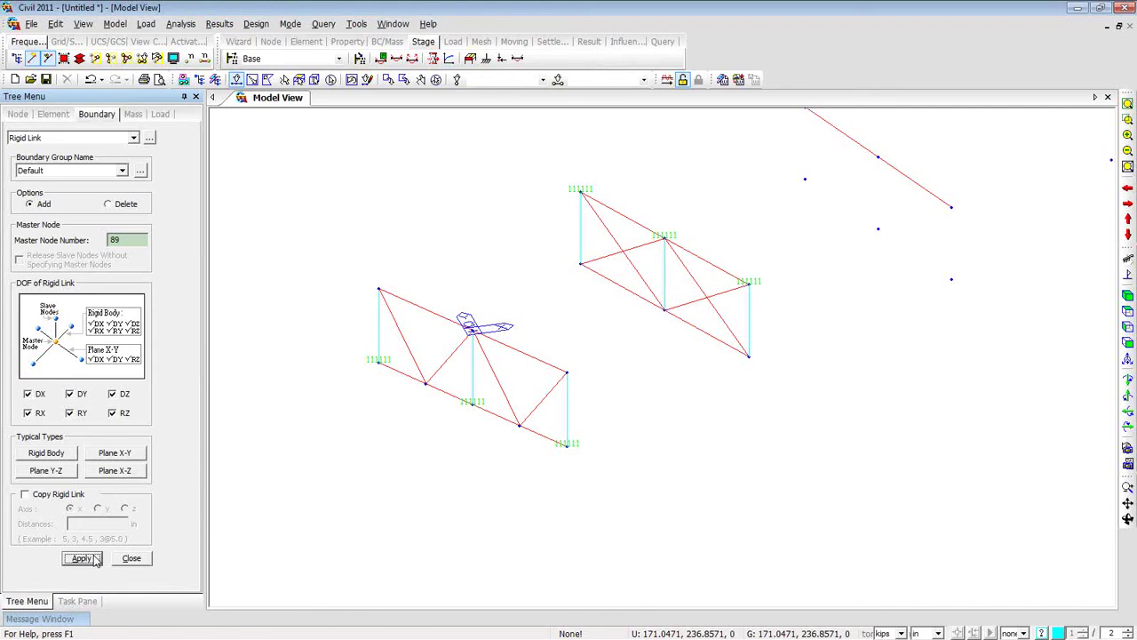
# Open the File3 model without saving the untitled model.
pyautogui.click(30, 79)
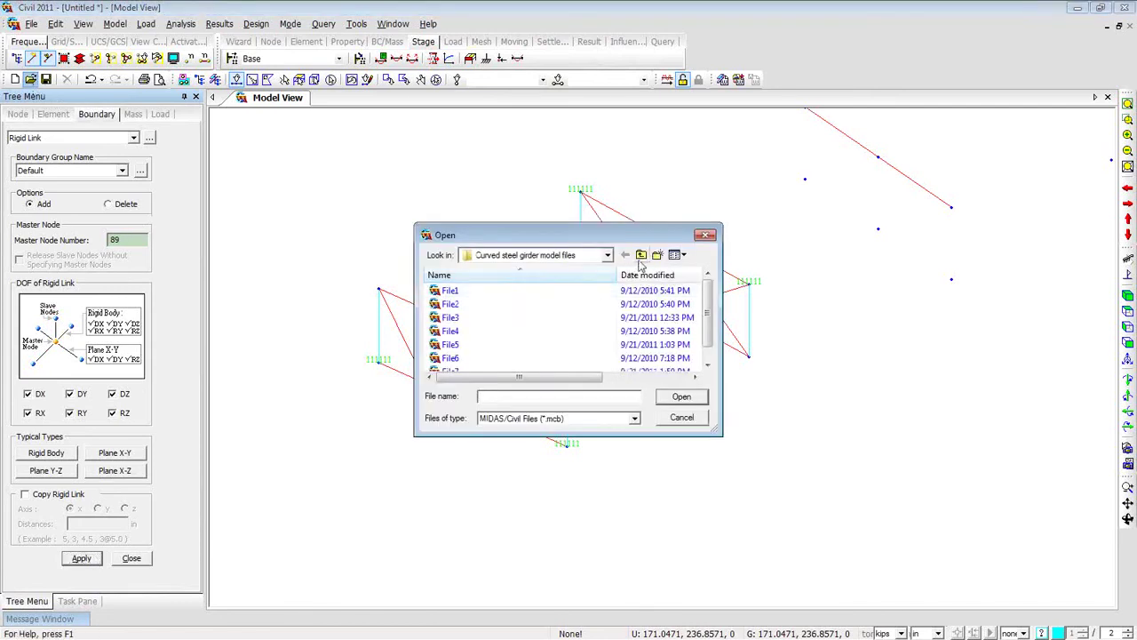
pyautogui.click(496, 320)
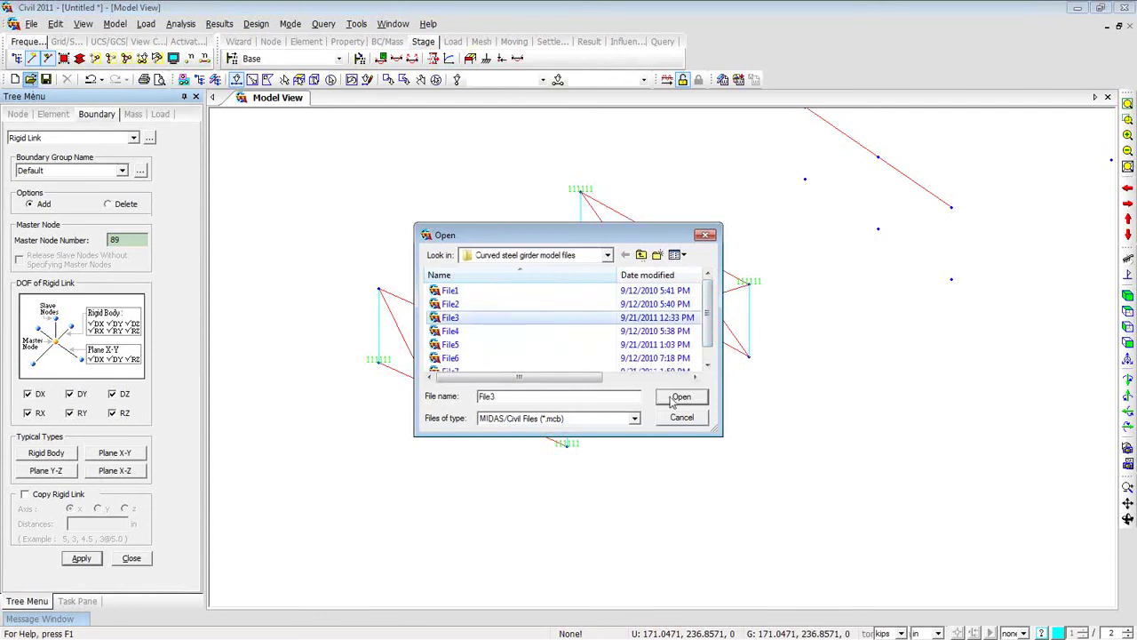
pyautogui.click(680, 397)
pyautogui.click(581, 360)
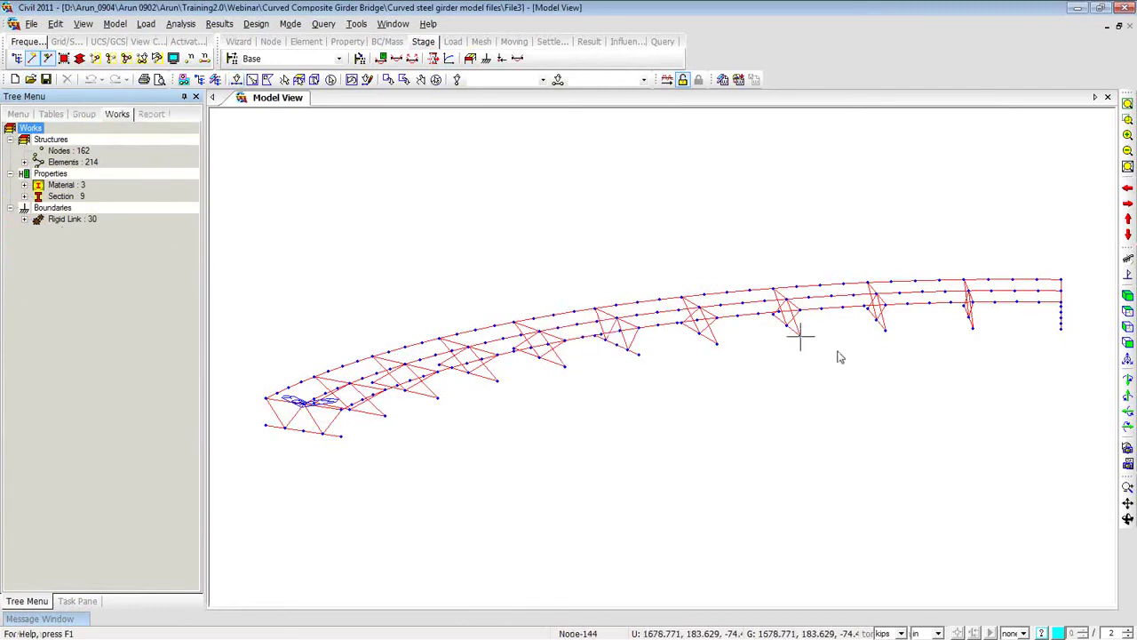
# Display the first rigid link type on the model from the Works tree.
pyautogui.click(24, 218)
pyautogui.rightClick(89, 231)
pyautogui.click(151, 421)
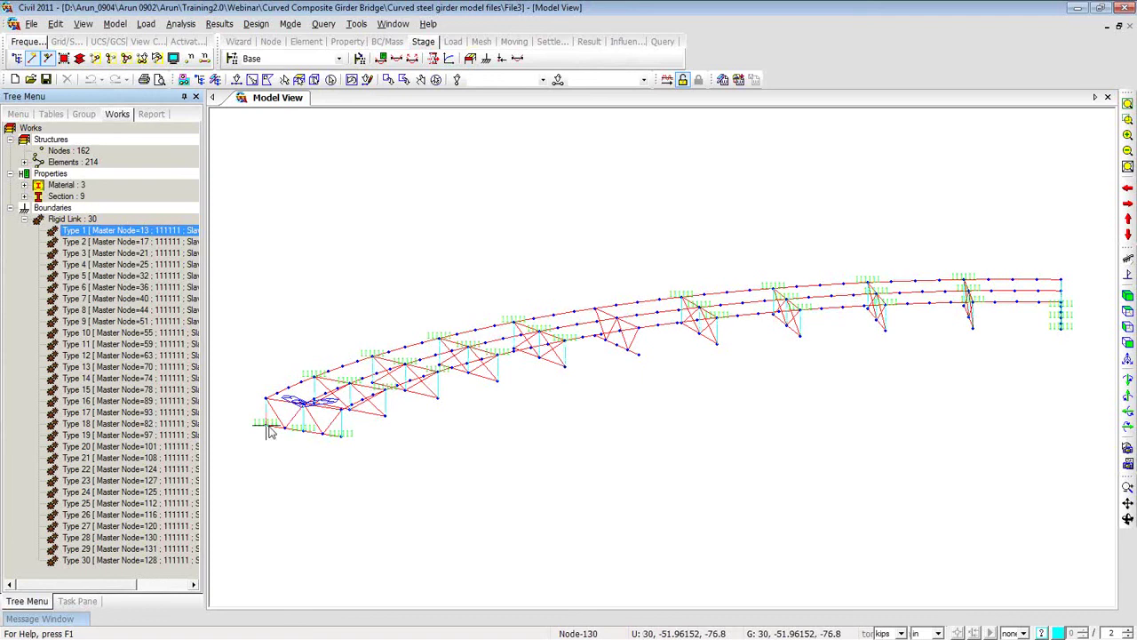
pyautogui.moveTo(344, 438)
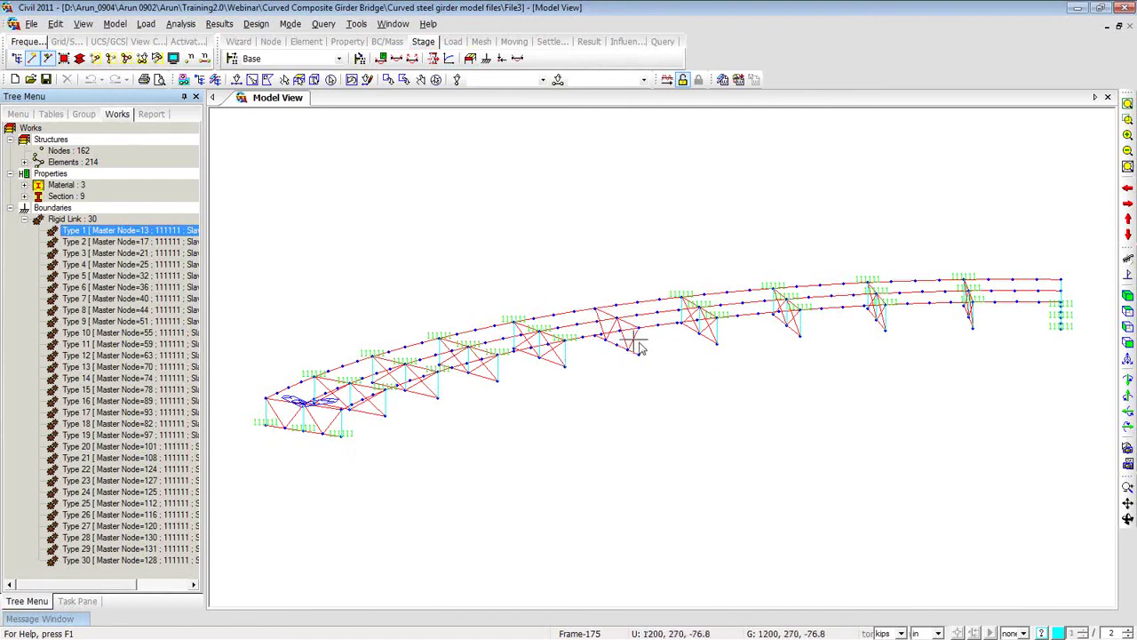
pyautogui.moveTo(621, 329)
pyautogui.click(24, 220)
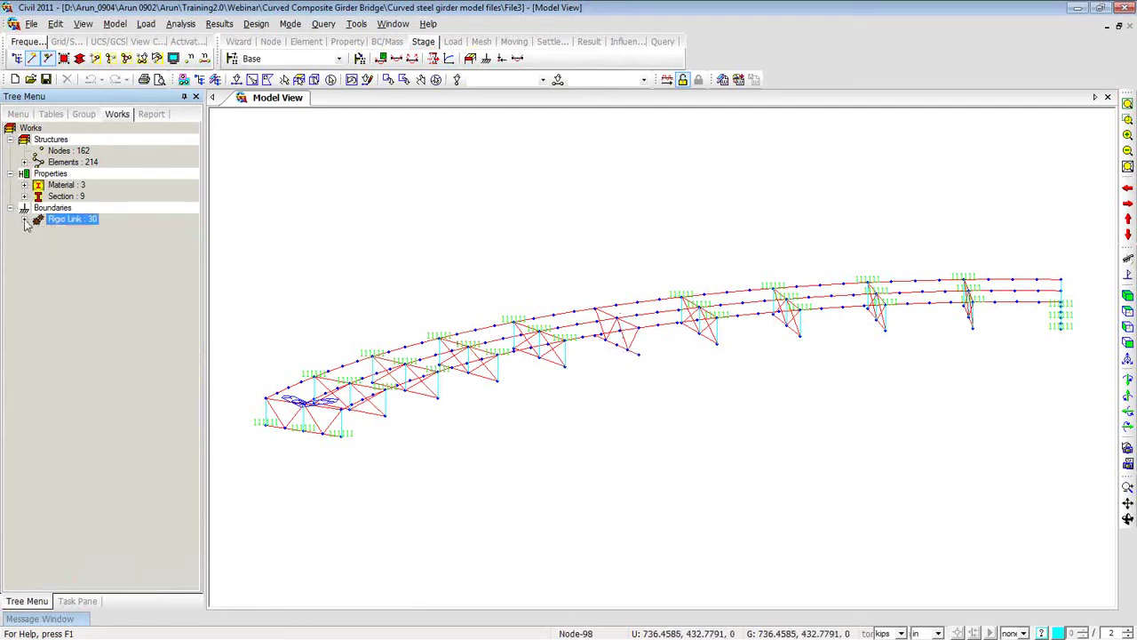
# Hide the rigid link labels in Top view and window-select the central cross-frame.
pyautogui.click(1128, 326)
pyautogui.click(1128, 311)
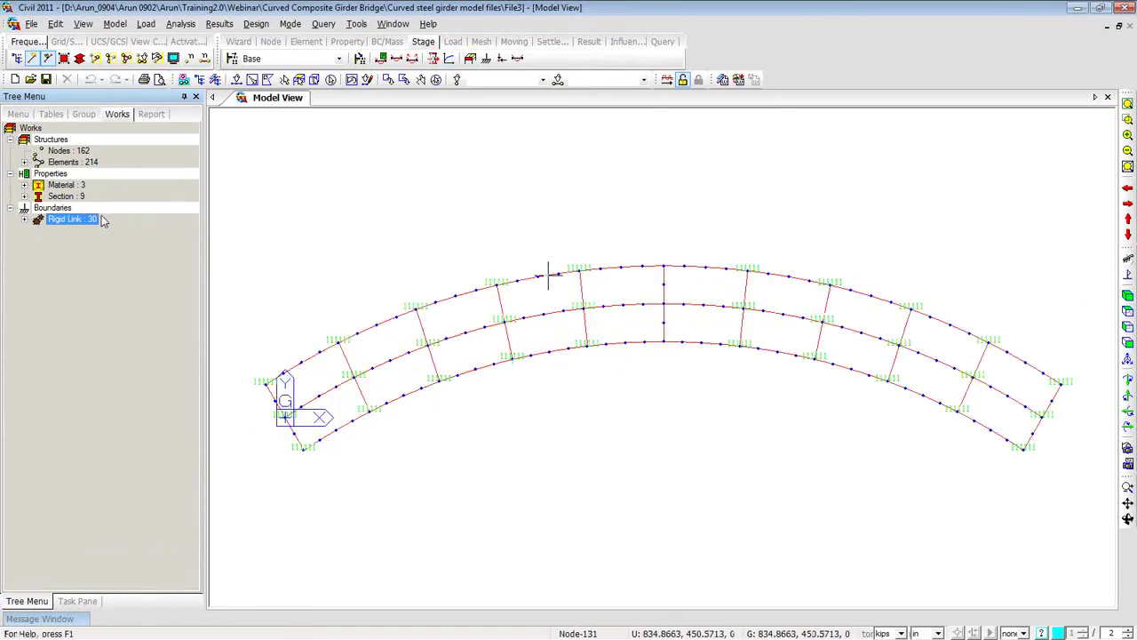
pyautogui.click(24, 219)
pyautogui.rightClick(84, 234)
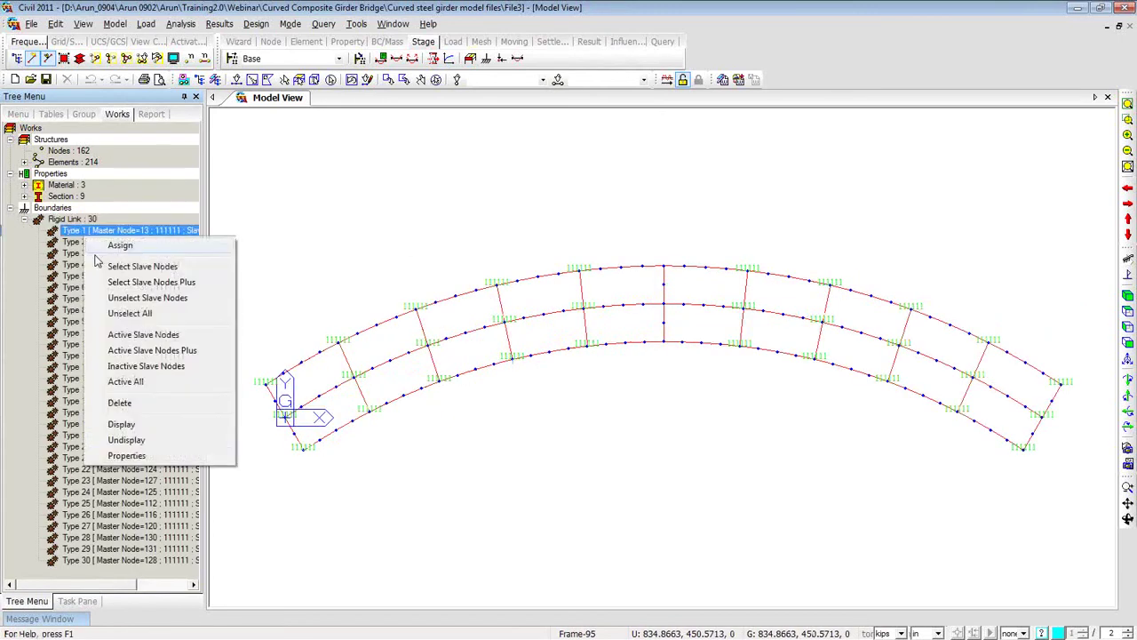
pyautogui.click(135, 441)
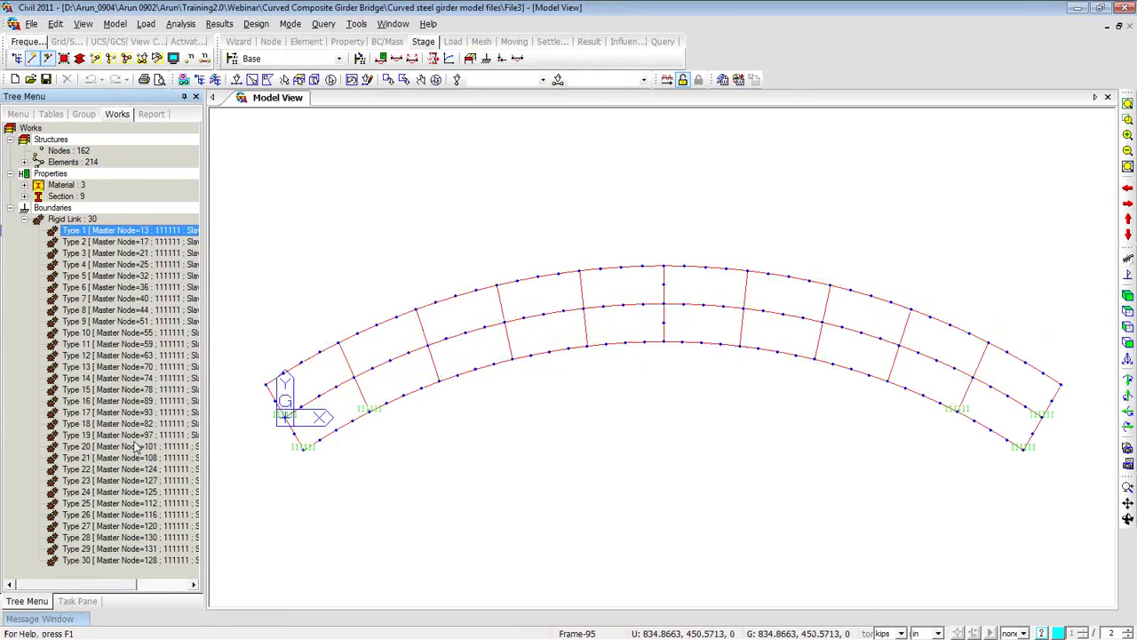
pyautogui.click(25, 219)
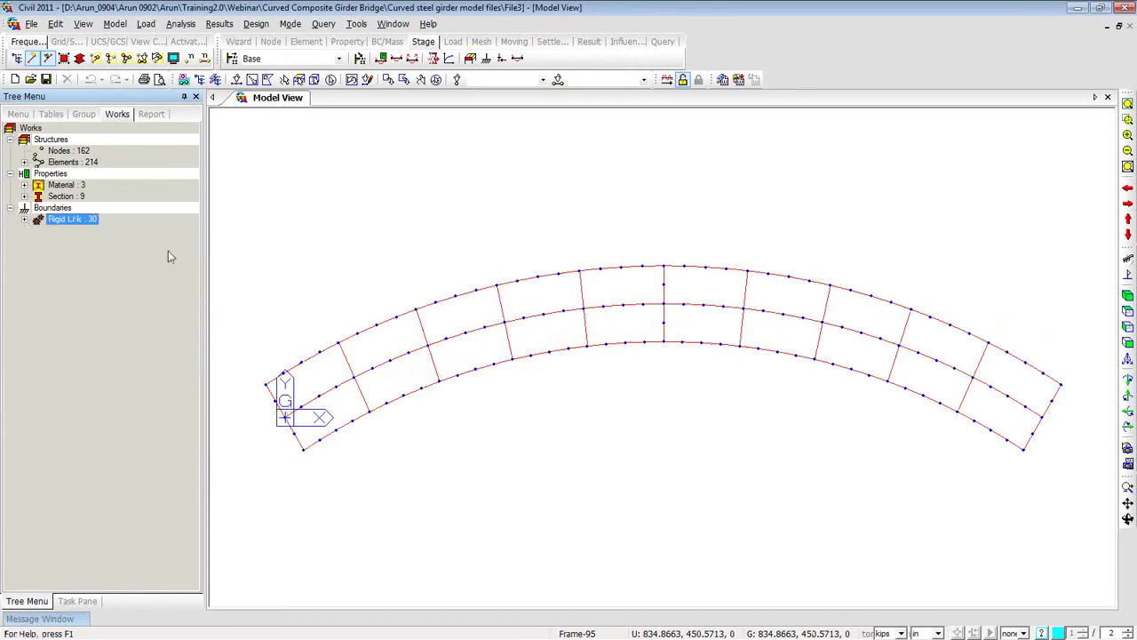
pyautogui.click(238, 80)
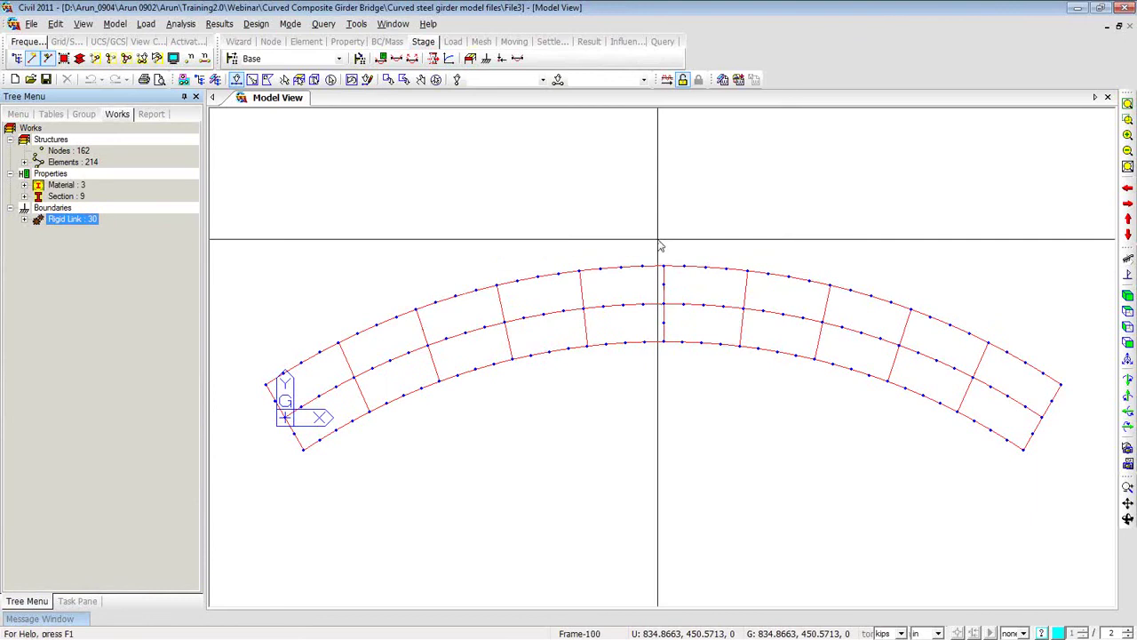
pyautogui.moveTo(674, 281); pyautogui.dragTo(688, 362)
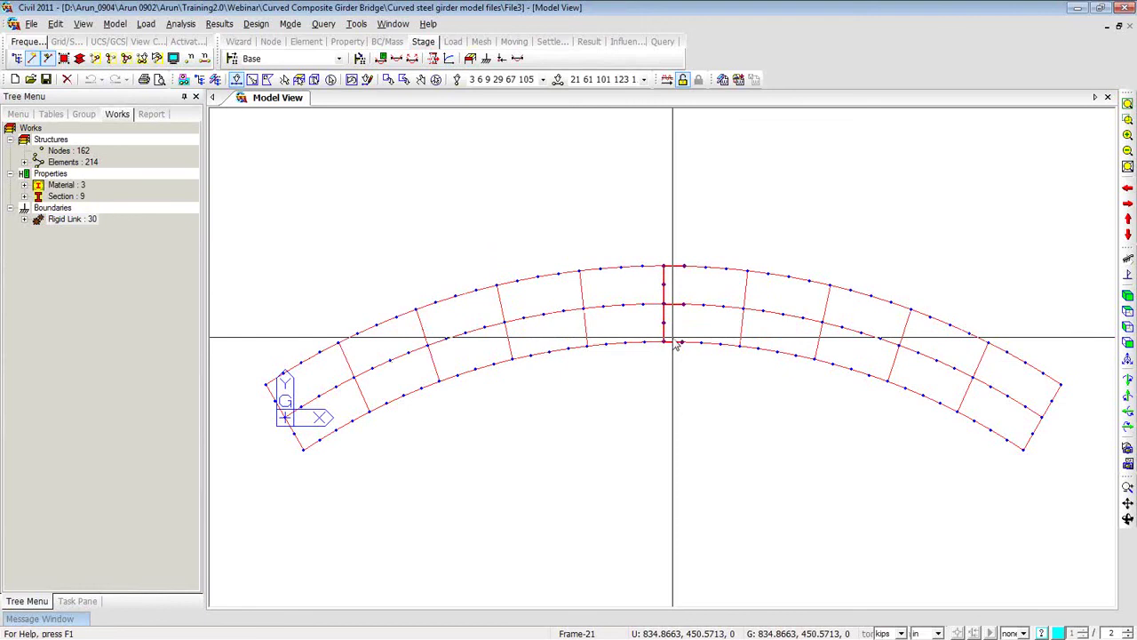
# Activate the cross-frame alone, view it from the left in Hidden Surface, and pick a girder bottom node.
pyautogui.click(95, 60)
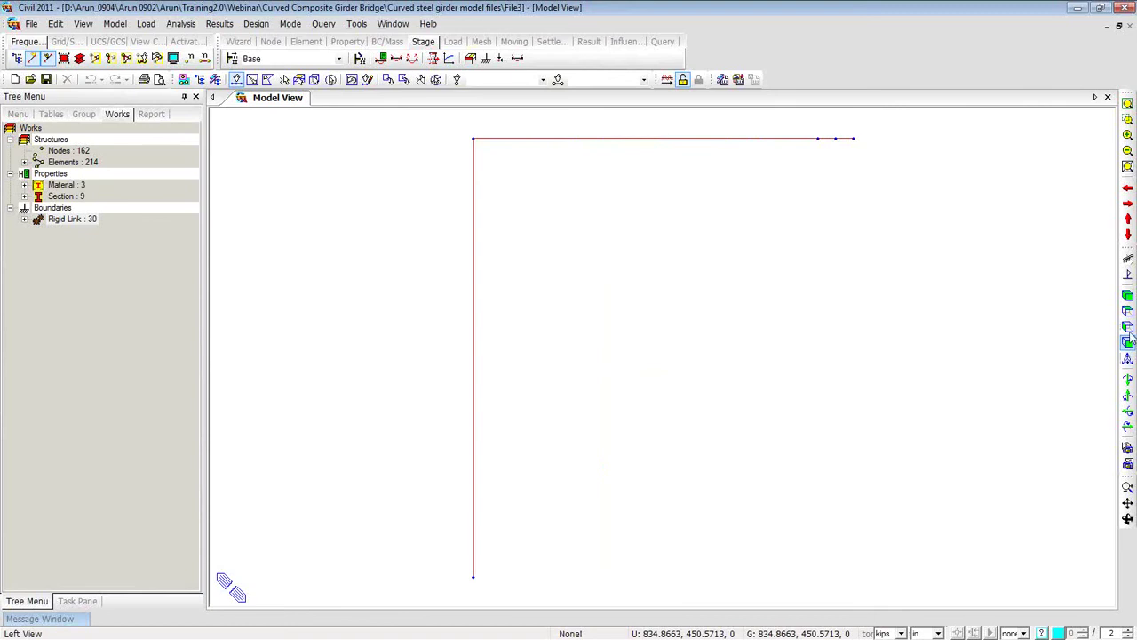
pyautogui.click(1128, 343)
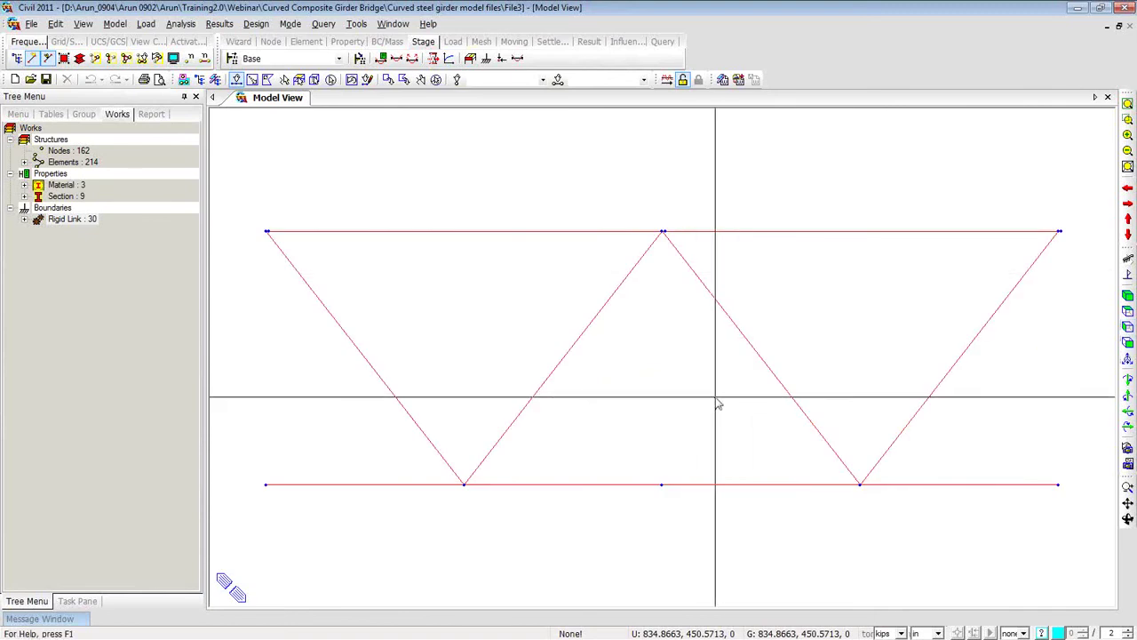
pyautogui.moveTo(708, 406); pyautogui.dragTo(680, 320, button='middle')
pyautogui.scroll(-4, 681, 382)
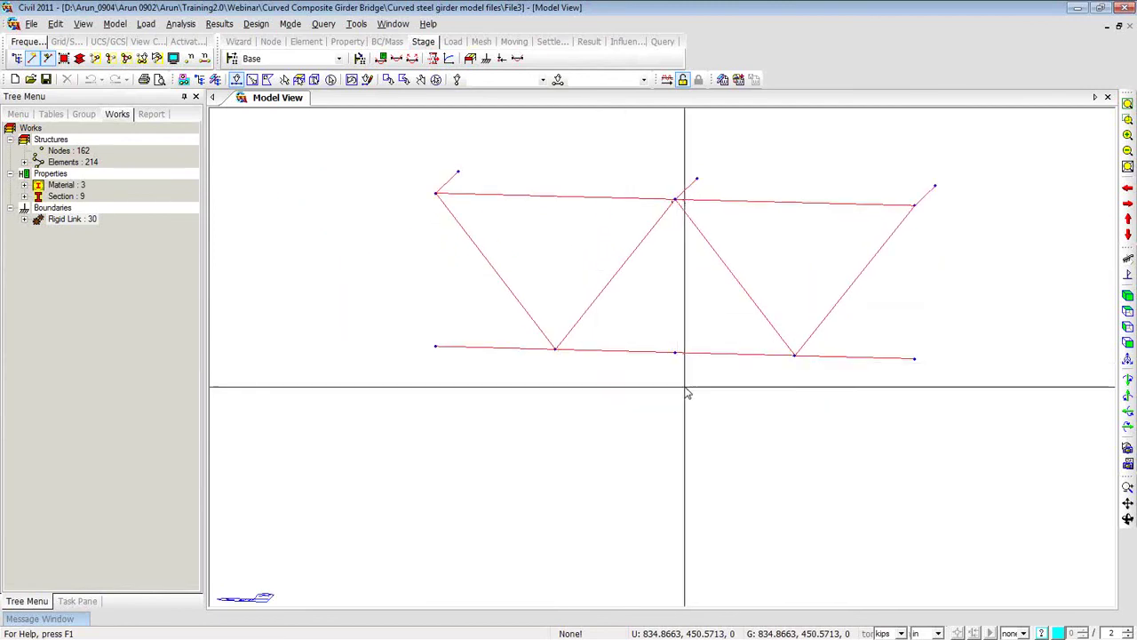
pyautogui.click(79, 58)
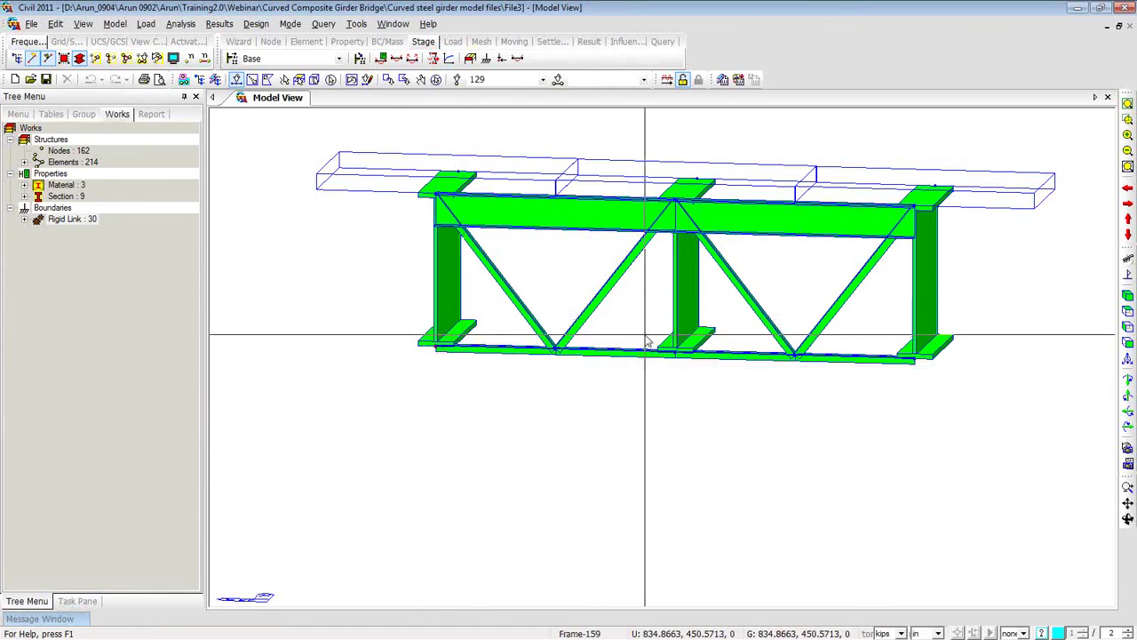
pyautogui.click(693, 373)
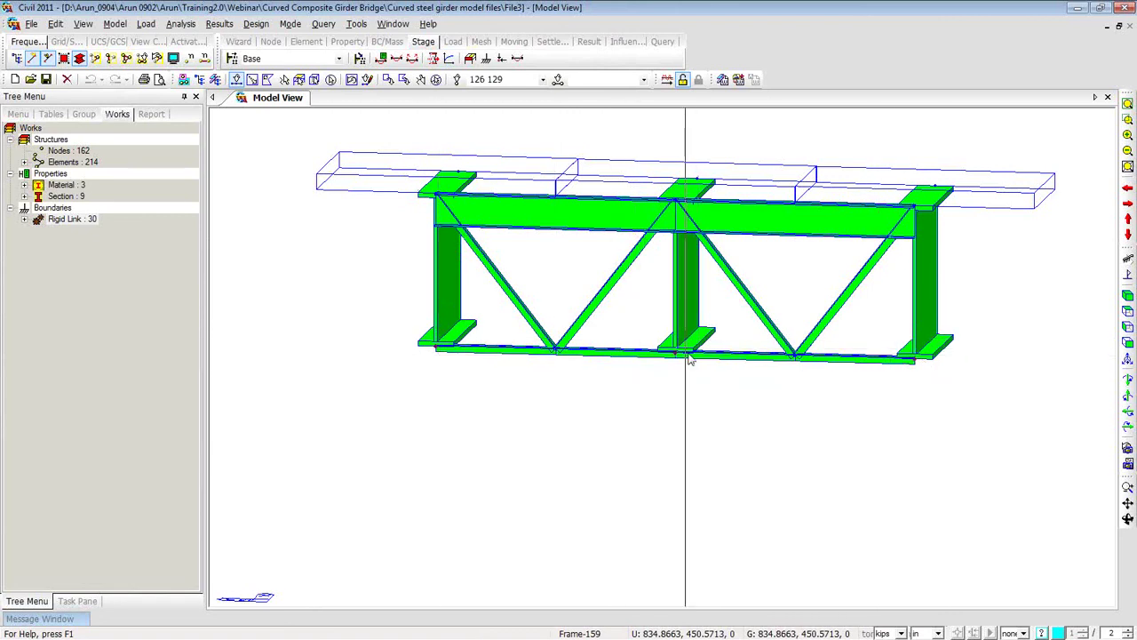
# Copy the three girder bottom nodes by dx, dy, dz = 0, 0, -12.4 with Translate.
pyautogui.click(246, 238)
pyautogui.rightClick(250, 227)
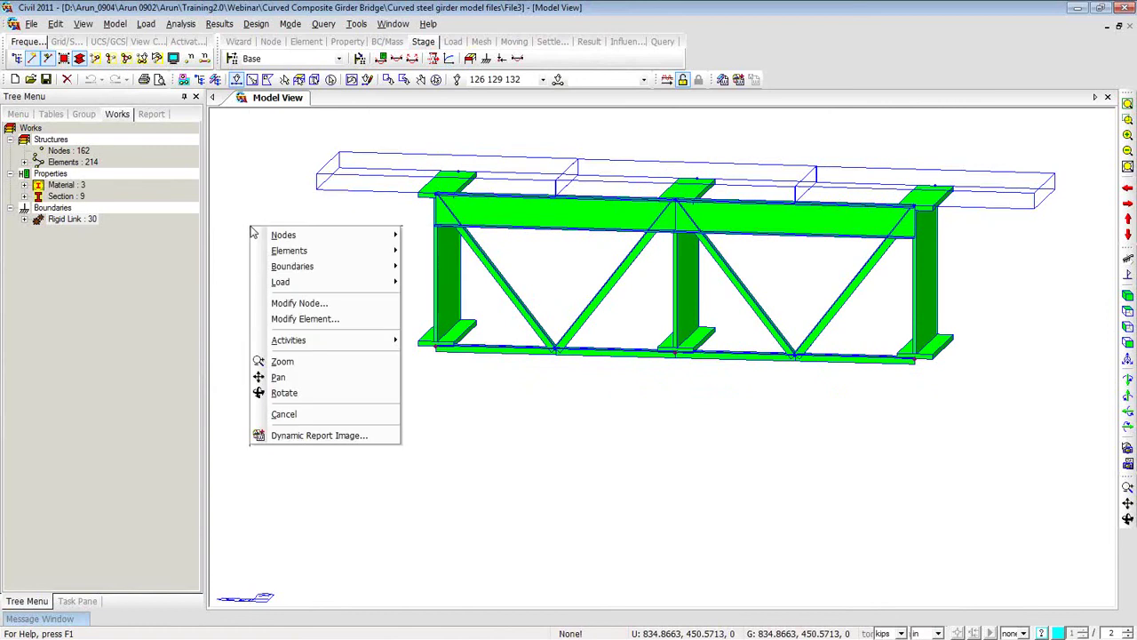
pyautogui.moveTo(309, 238)
pyautogui.click(441, 265)
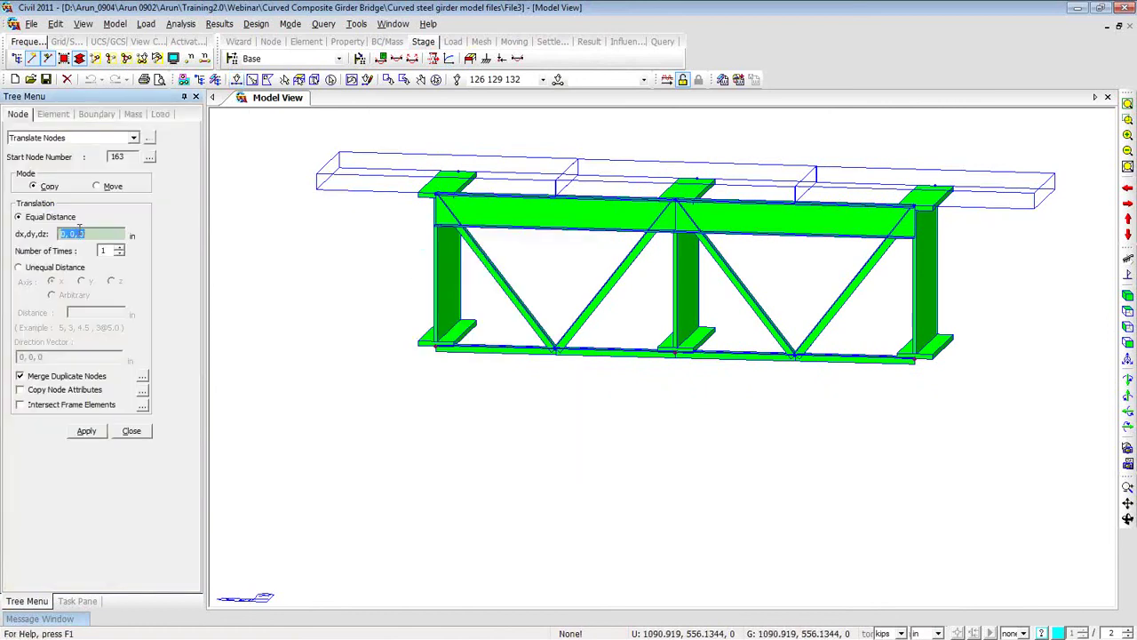
pyautogui.doubleClick(86, 232)
pyautogui.write('-12.4')
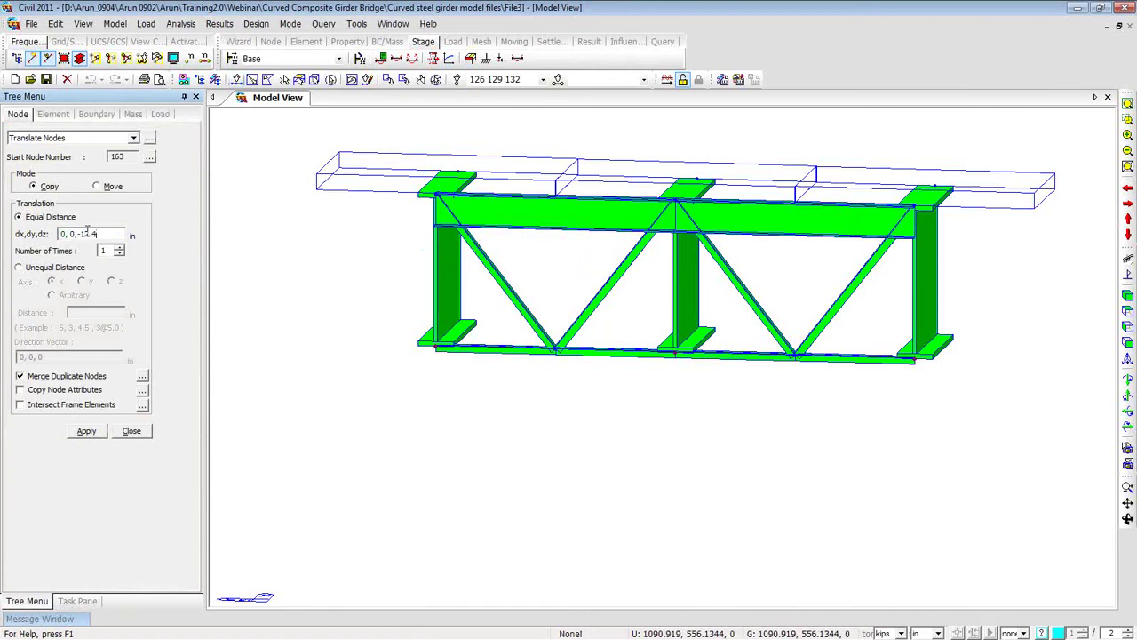
pyautogui.click(98, 433)
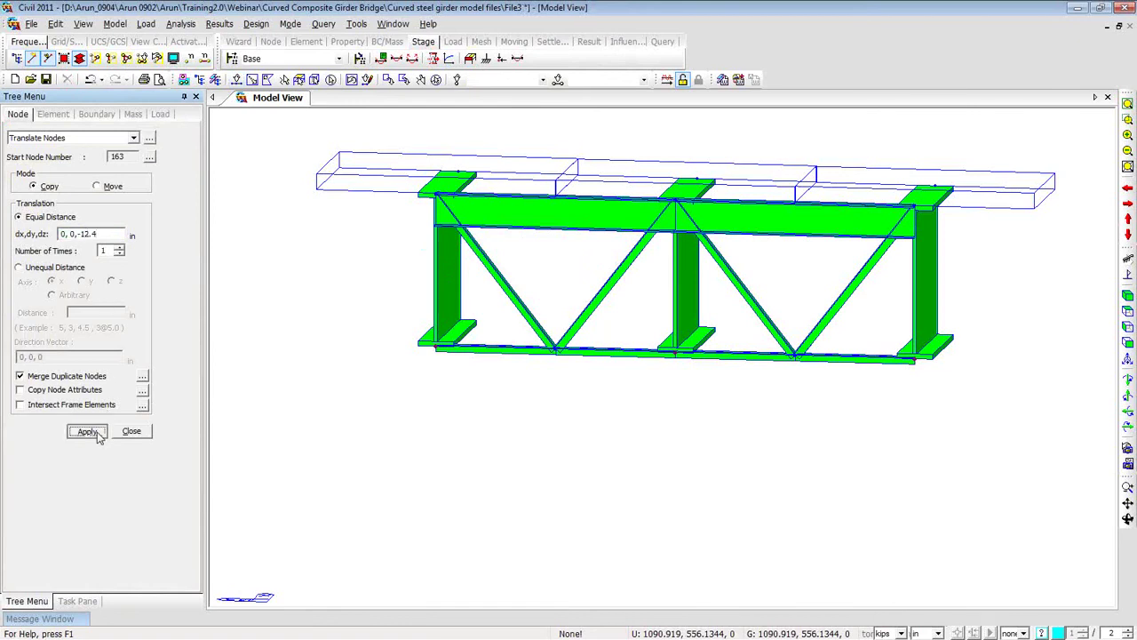
pyautogui.click(238, 80)
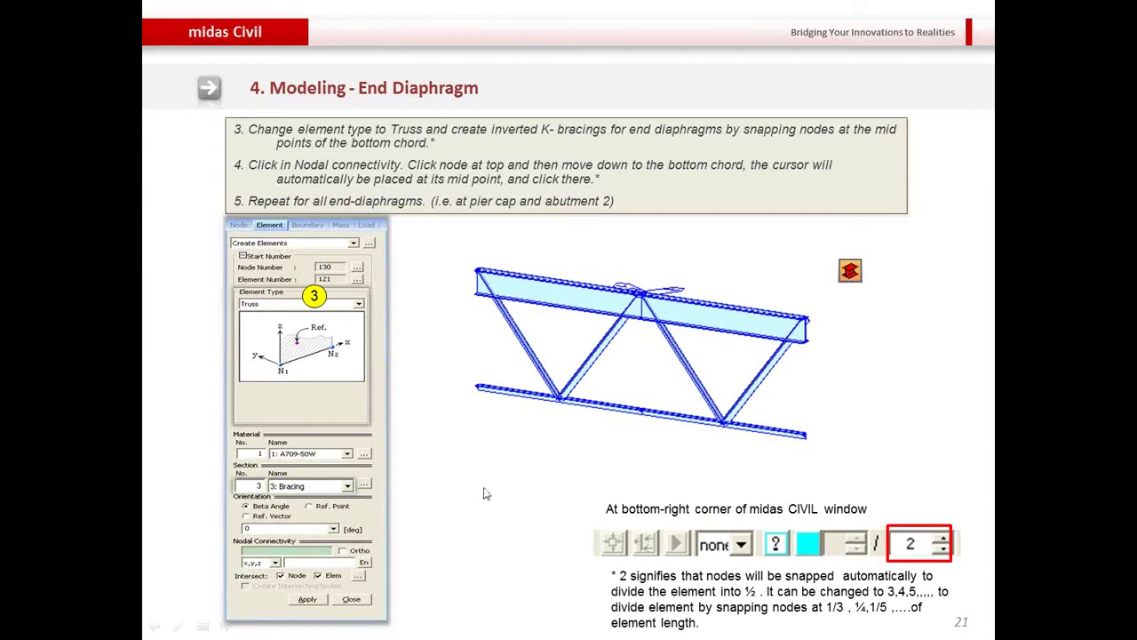
# Advance the slideshow past the rigid link, diaphragm and pier slides to Tapered Section Group.
pyautogui.press('Right')
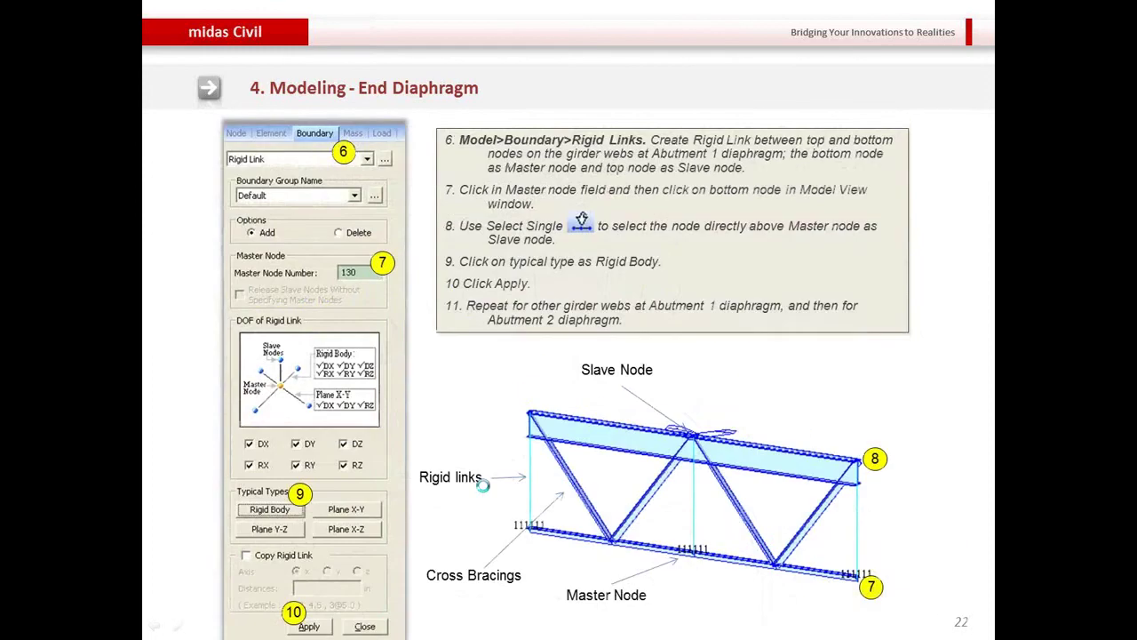
pyautogui.press('Right')
pyautogui.press('Right')
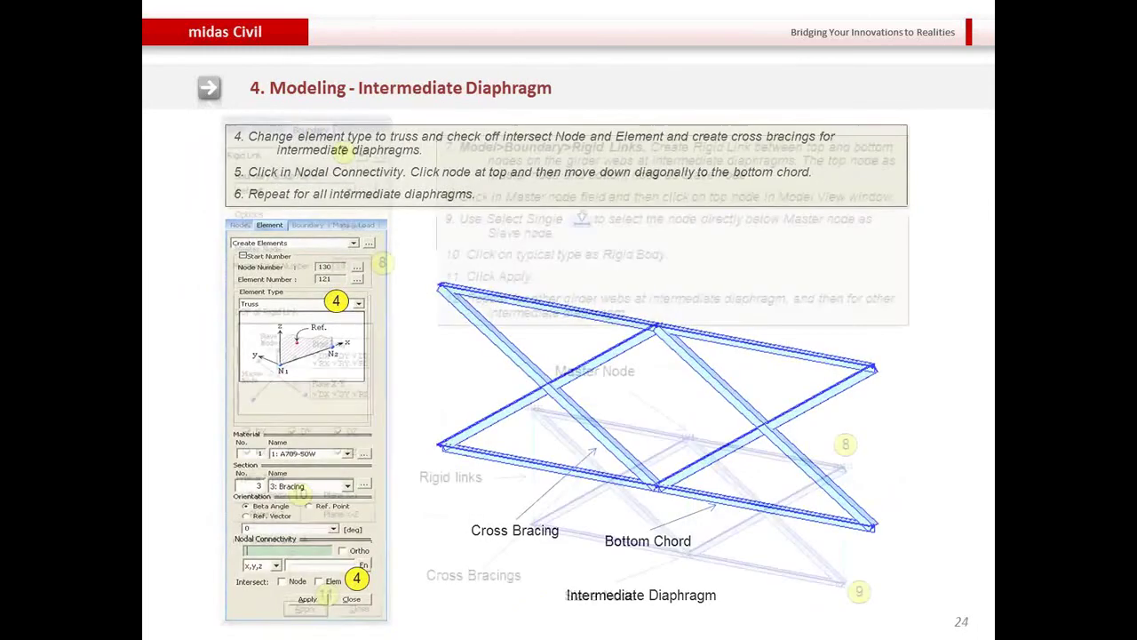
pyautogui.press('Right')
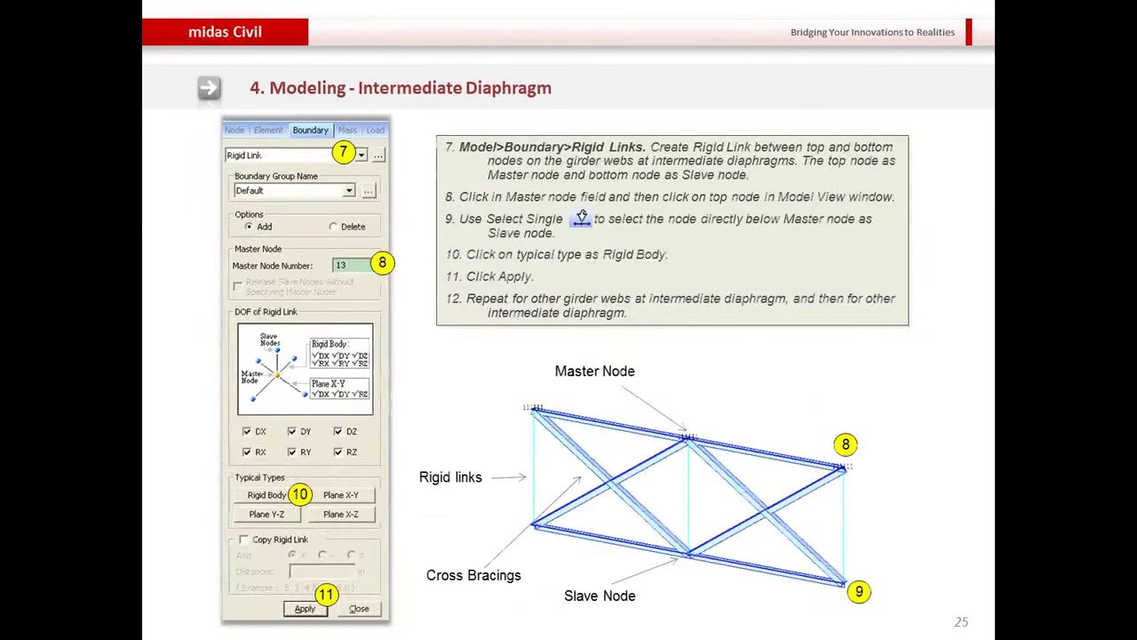
pyautogui.press('Right')
pyautogui.press('Right')
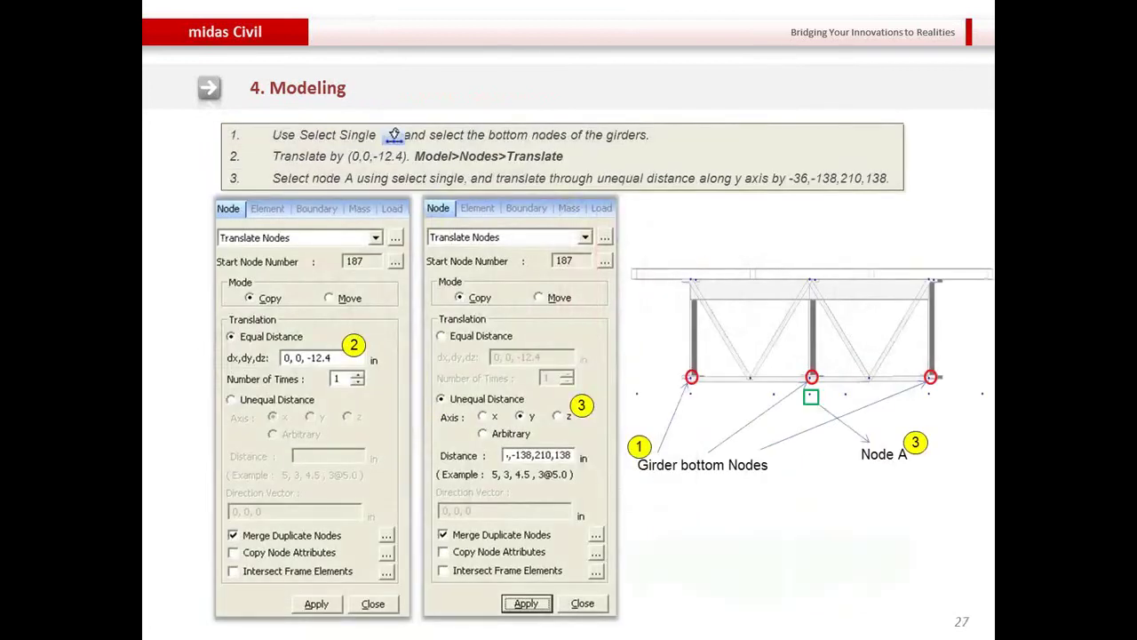
pyautogui.press('Right')
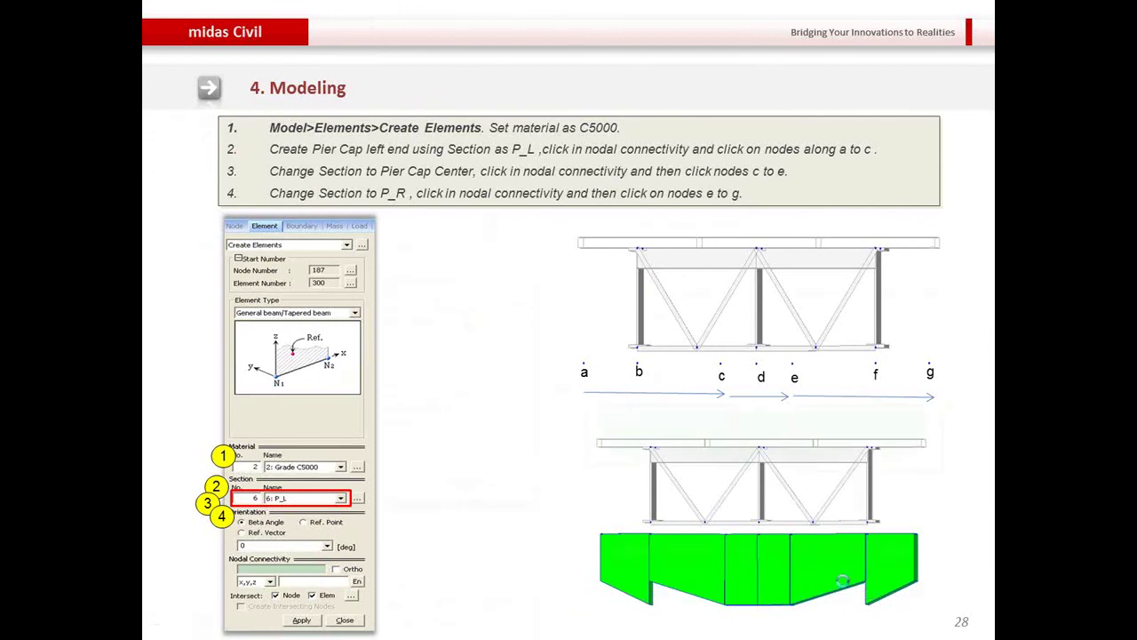
pyautogui.press('Right')
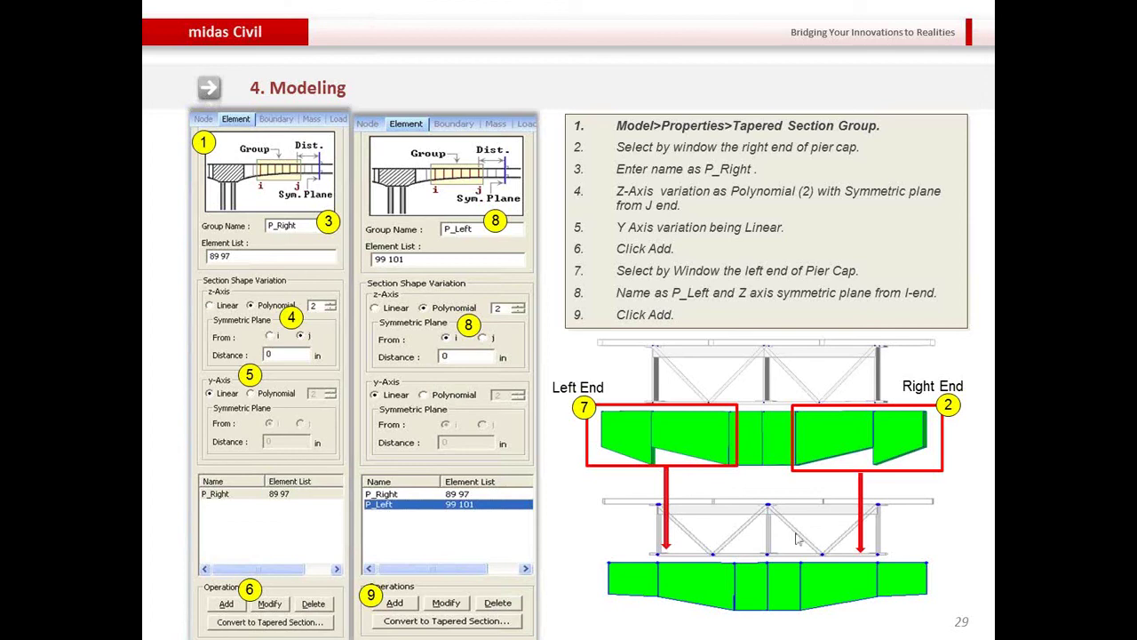
# End the tapered pier-cap slide show and minimize PowerPoint to get back to the midas Civil model.
pyautogui.press('Escape')
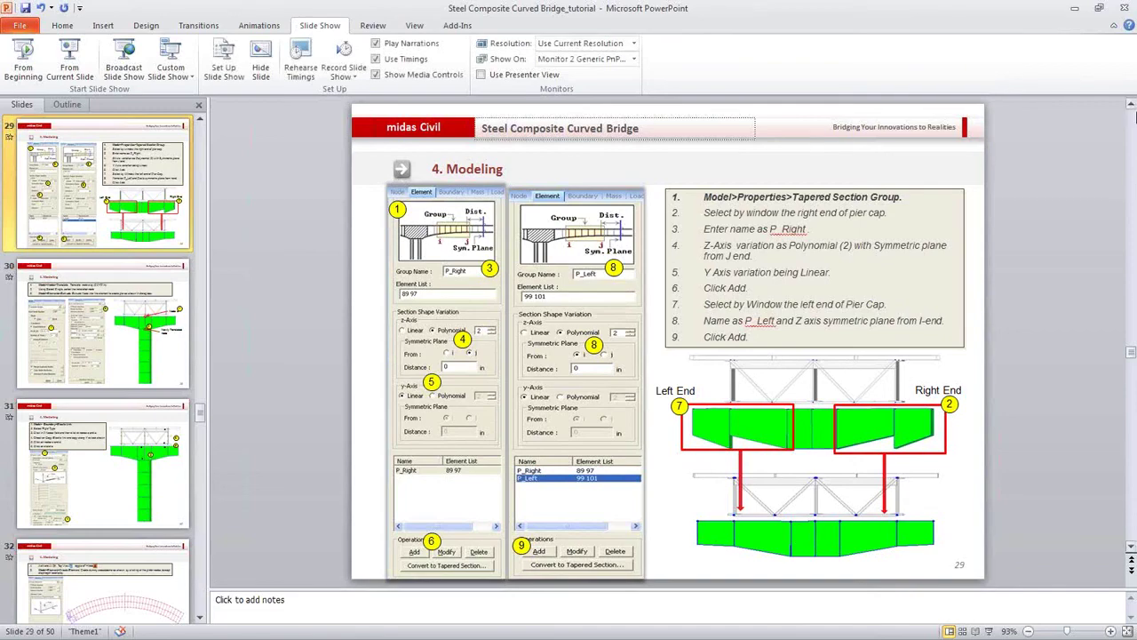
pyautogui.click(1072, 8)
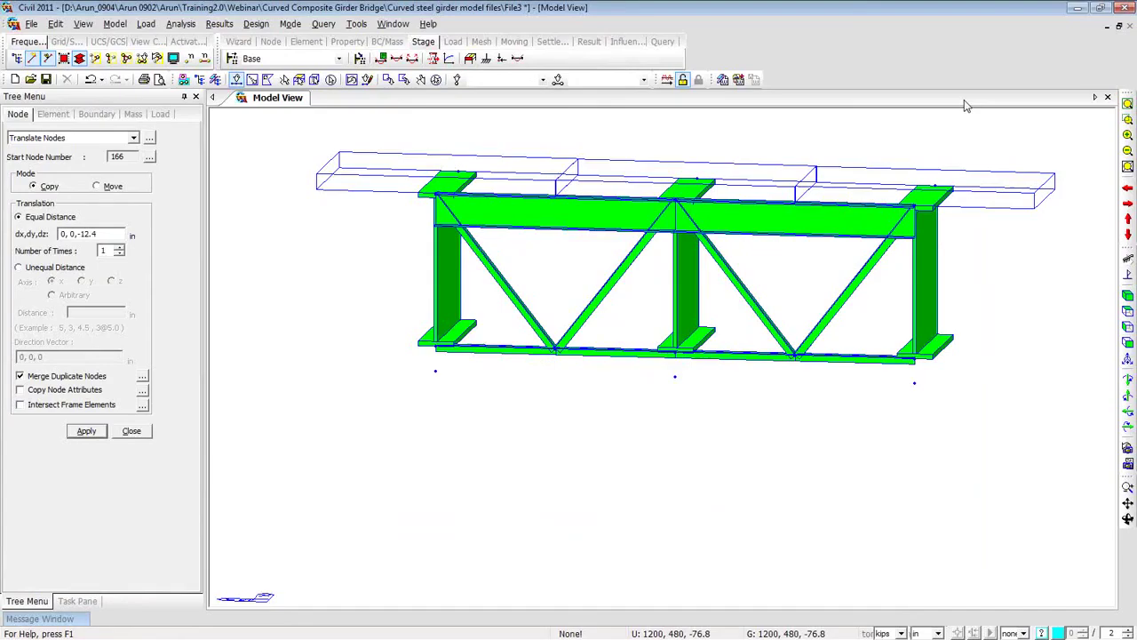
# Copy node 163 along y at unequal distances -36, -138, 210, 138 into four new nodes.
pyautogui.click(675, 376)
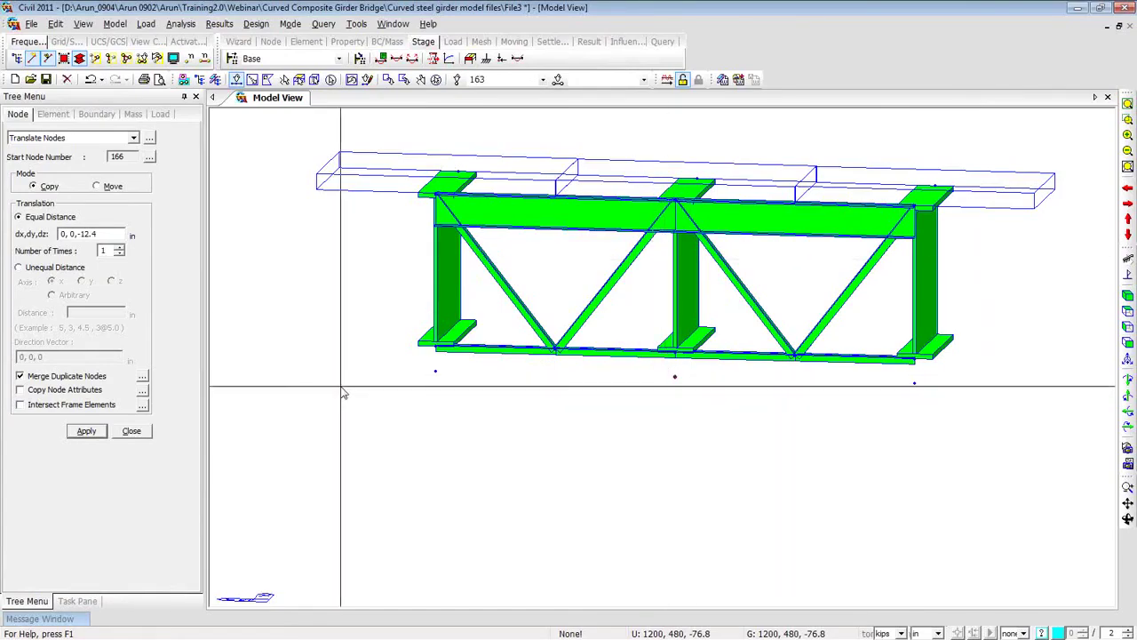
pyautogui.click(18, 268)
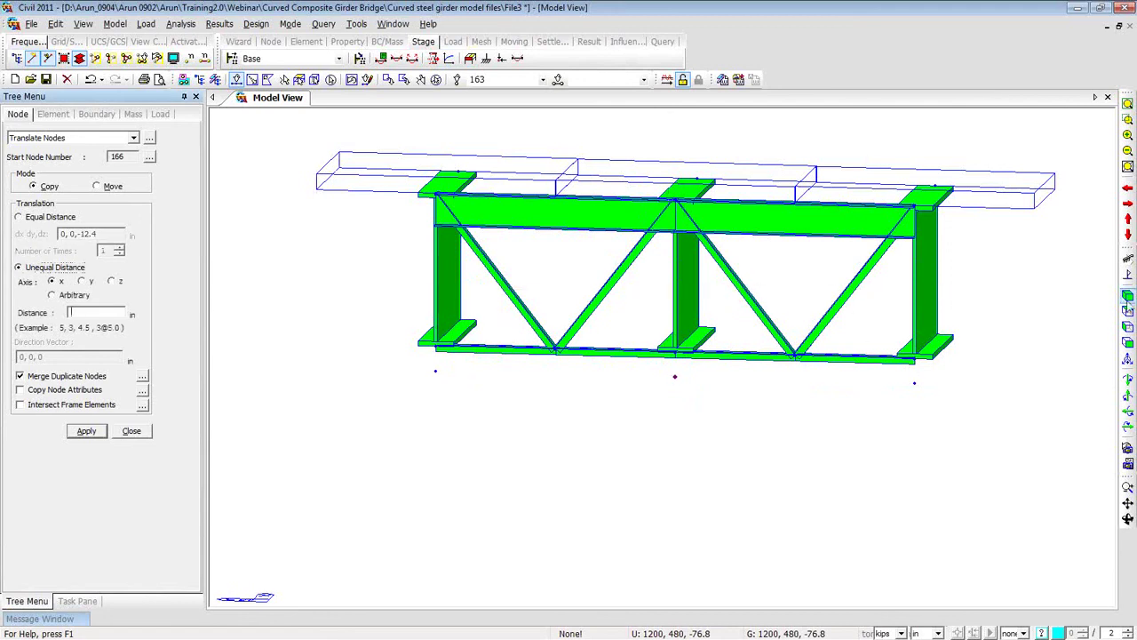
pyautogui.click(1129, 312)
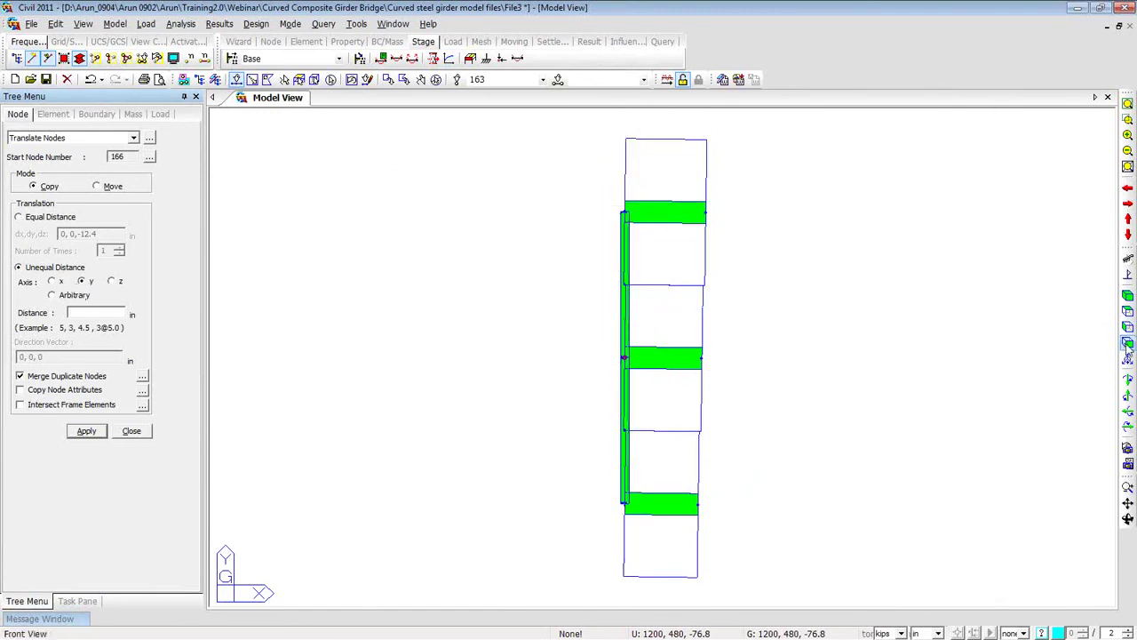
pyautogui.click(1129, 330)
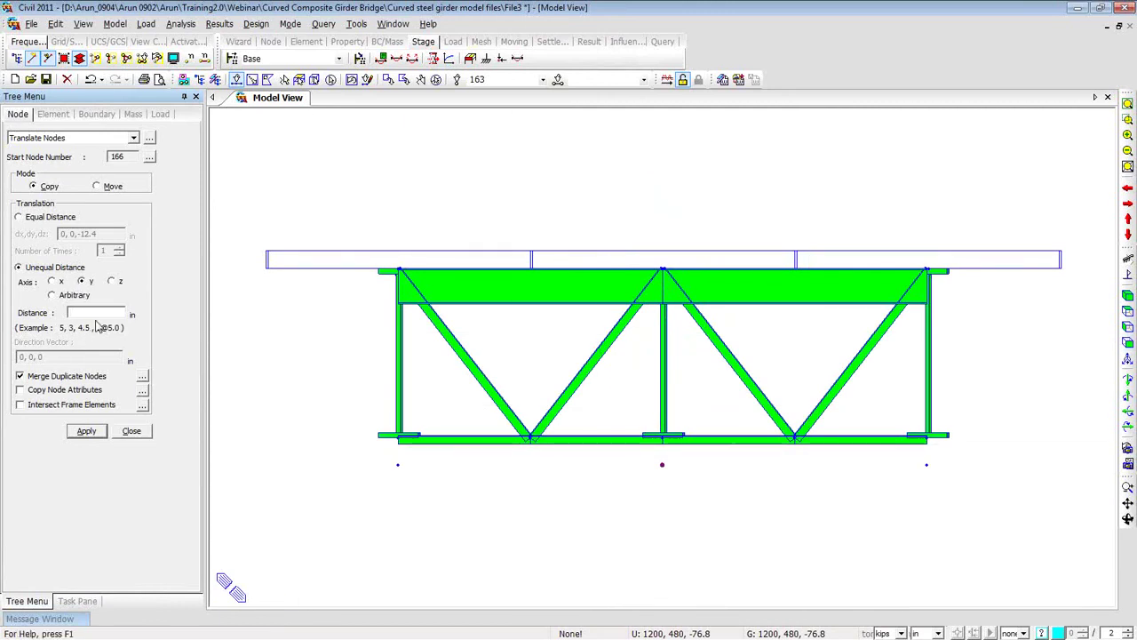
pyautogui.write('-36,-138,')
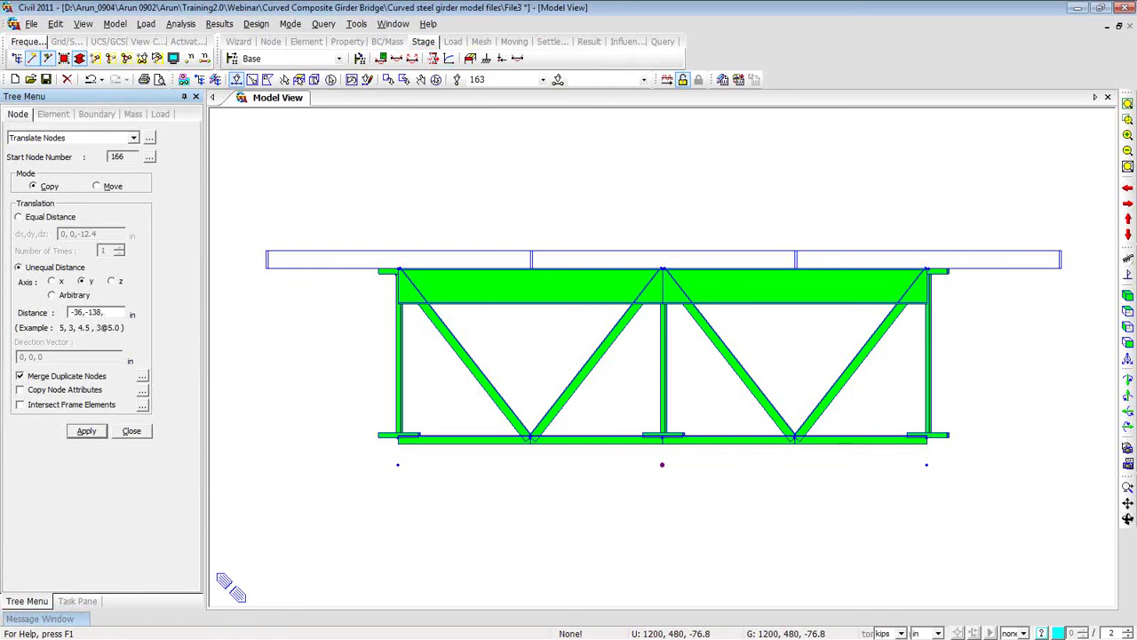
pyautogui.write('10,138')
pyautogui.click(88, 432)
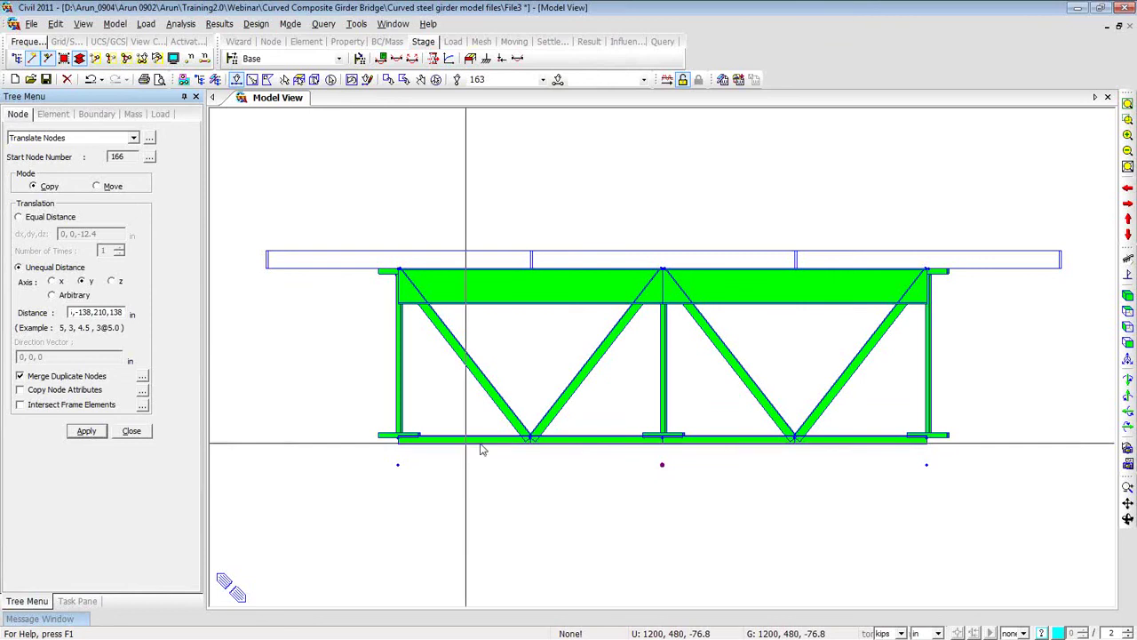
pyautogui.click(661, 465)
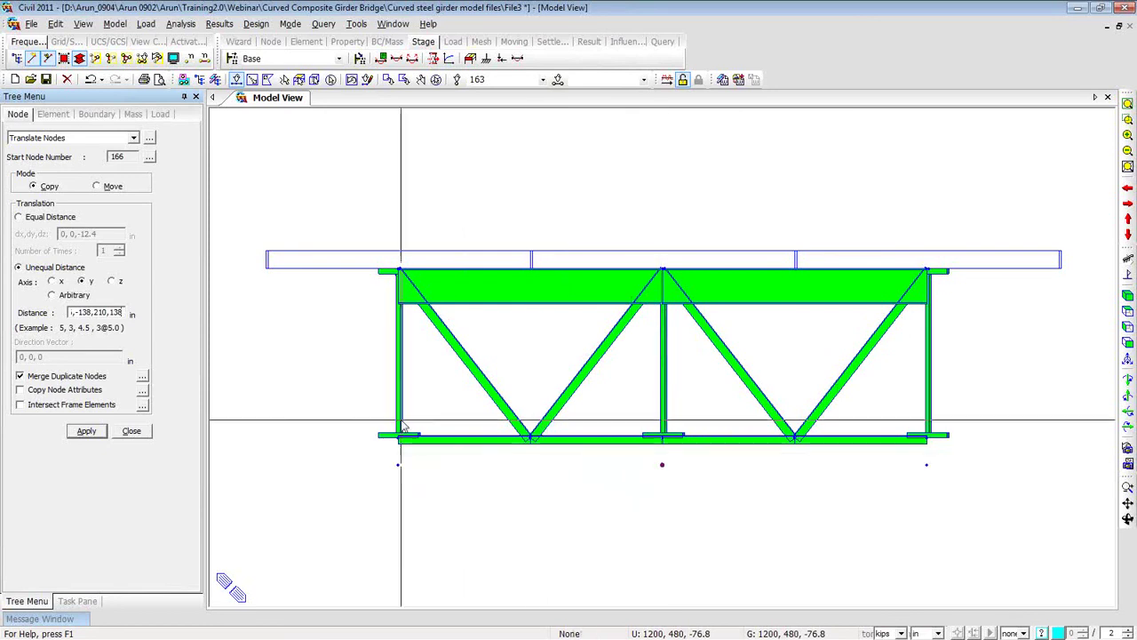
pyautogui.click(104, 430)
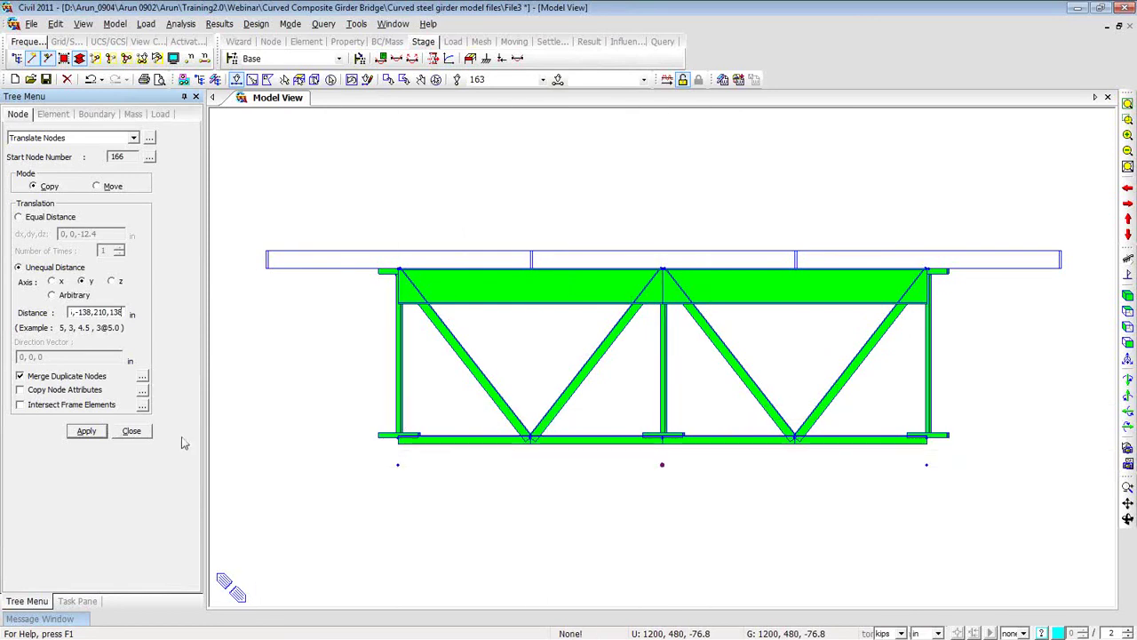
pyautogui.click(86, 432)
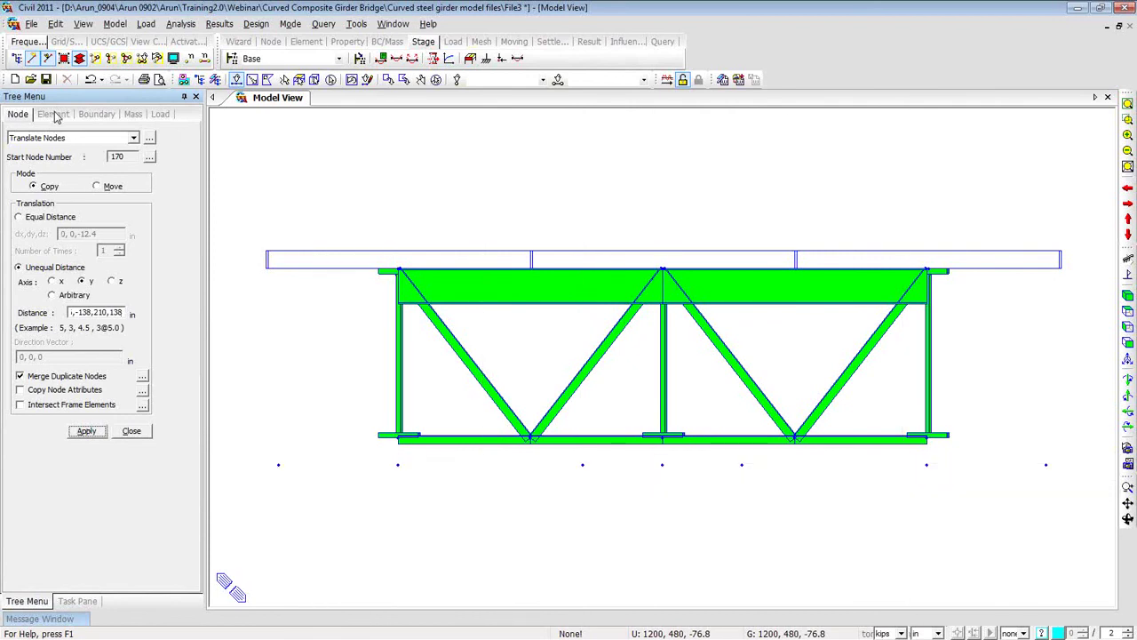
pyautogui.rightClick(258, 118)
# Set up new elements as Grade C5000 General beam/Tapered beam with section 6: P_R.
pyautogui.moveTo(285, 145)
pyautogui.click(489, 143)
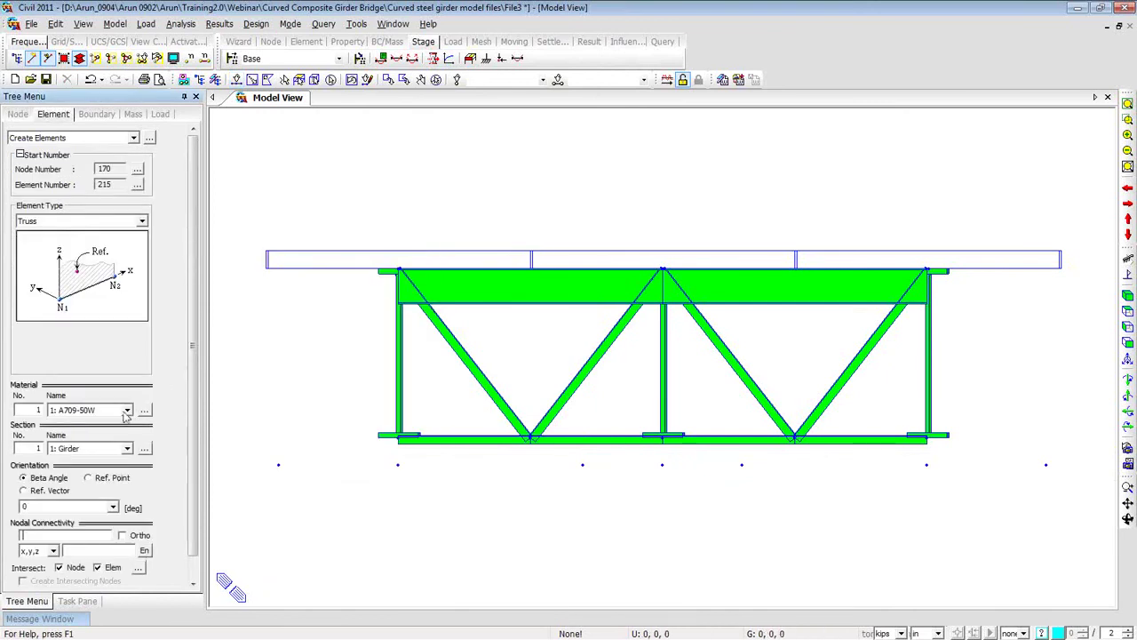
pyautogui.click(127, 410)
pyautogui.click(89, 435)
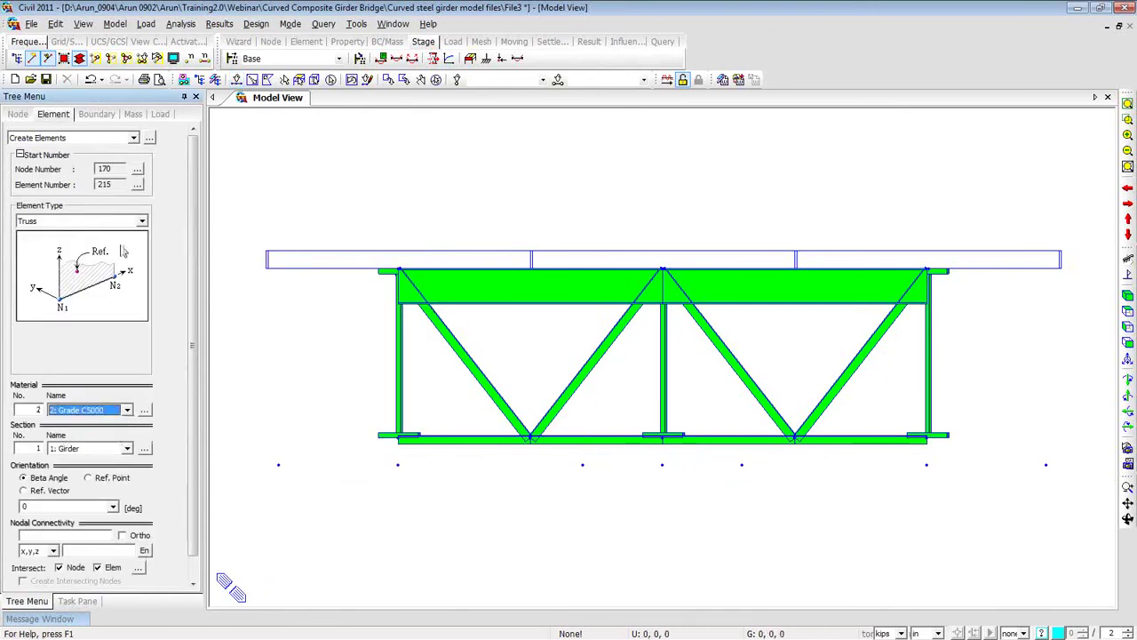
pyautogui.click(141, 222)
pyautogui.click(71, 262)
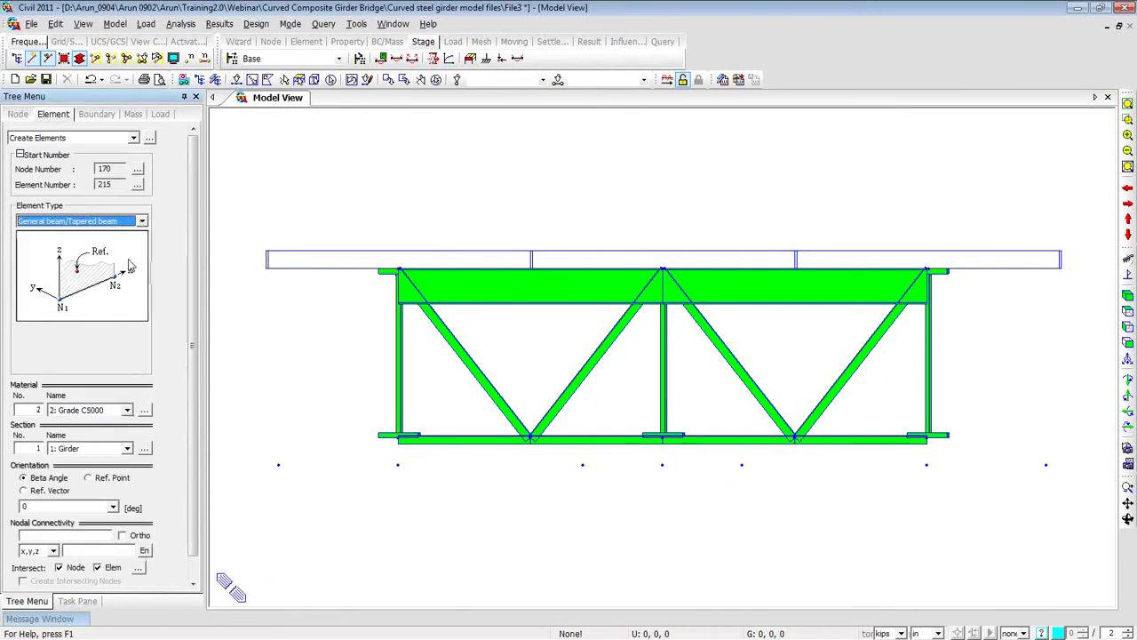
pyautogui.moveTo(190, 266); pyautogui.dragTo(186, 343)
pyautogui.click(127, 427)
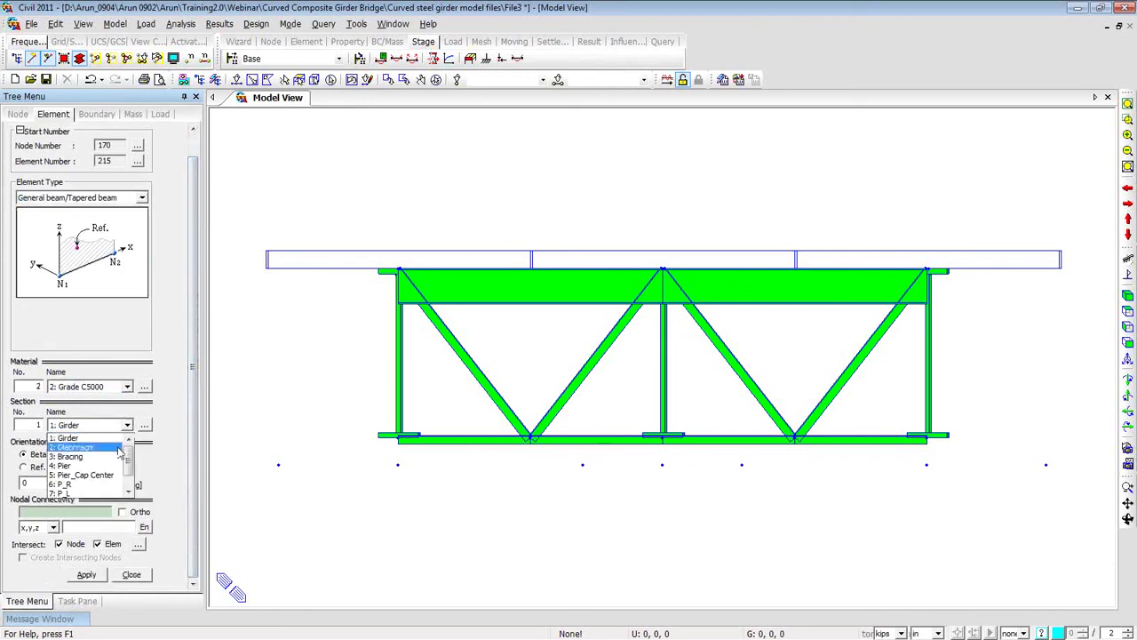
pyautogui.click(97, 484)
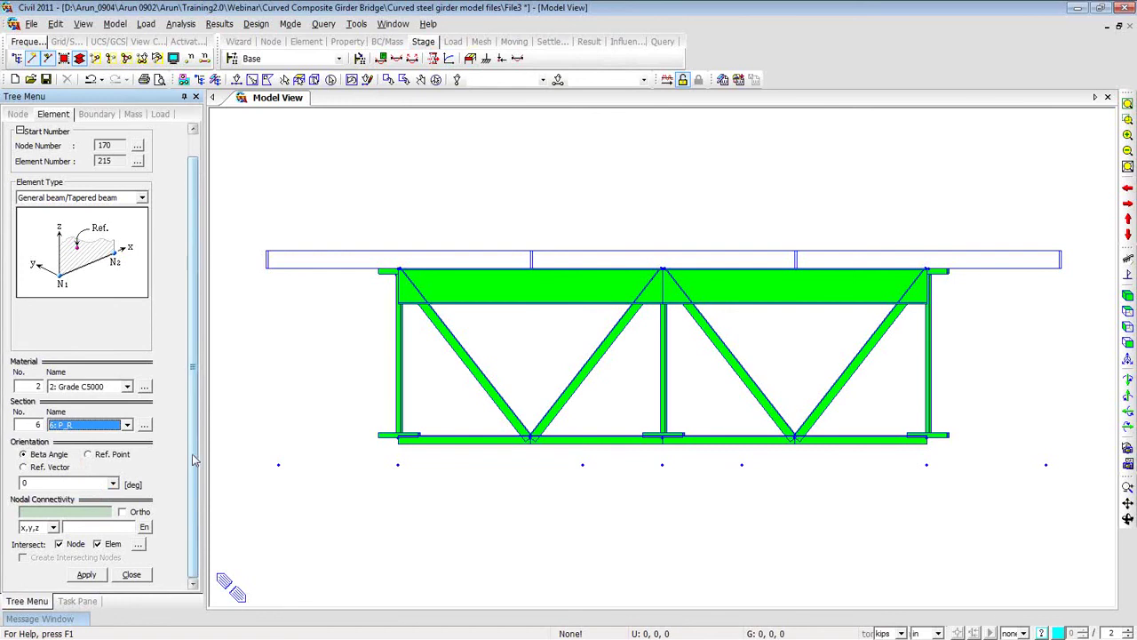
pyautogui.click(80, 511)
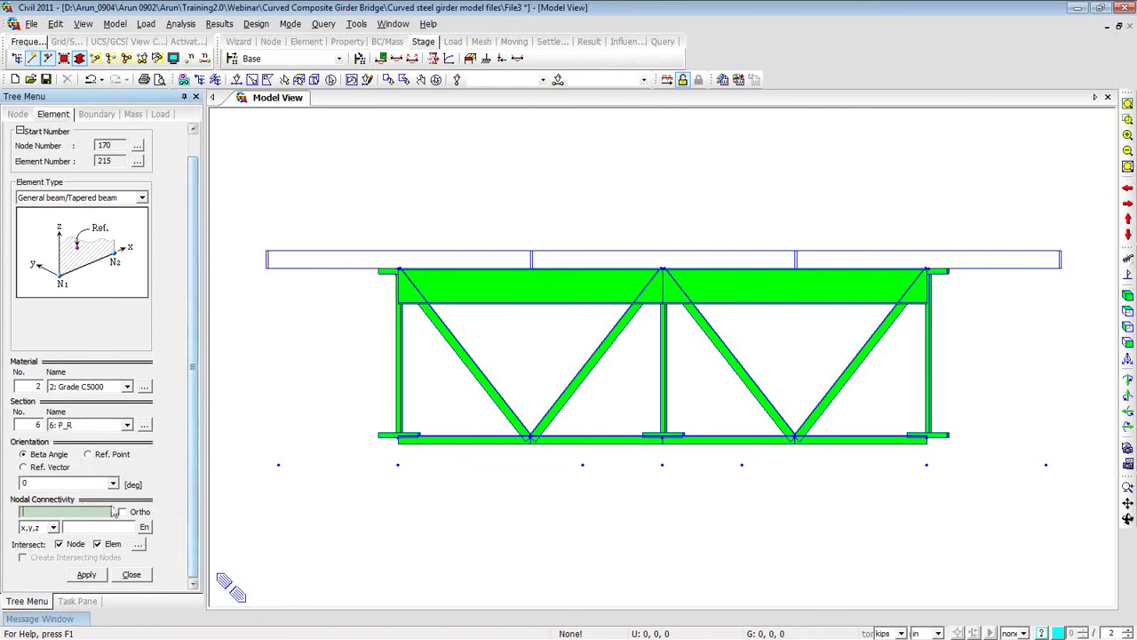
# Draw the P_R pier-cap element from right-end node 167 to node 166.
pyautogui.click(1047, 463)
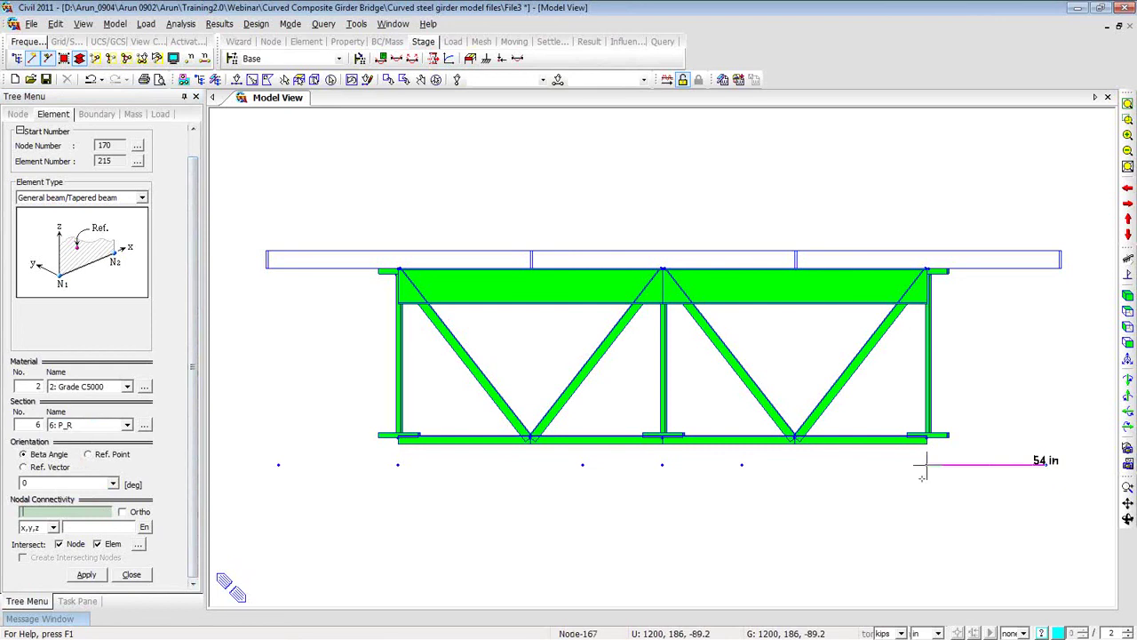
pyautogui.click(743, 465)
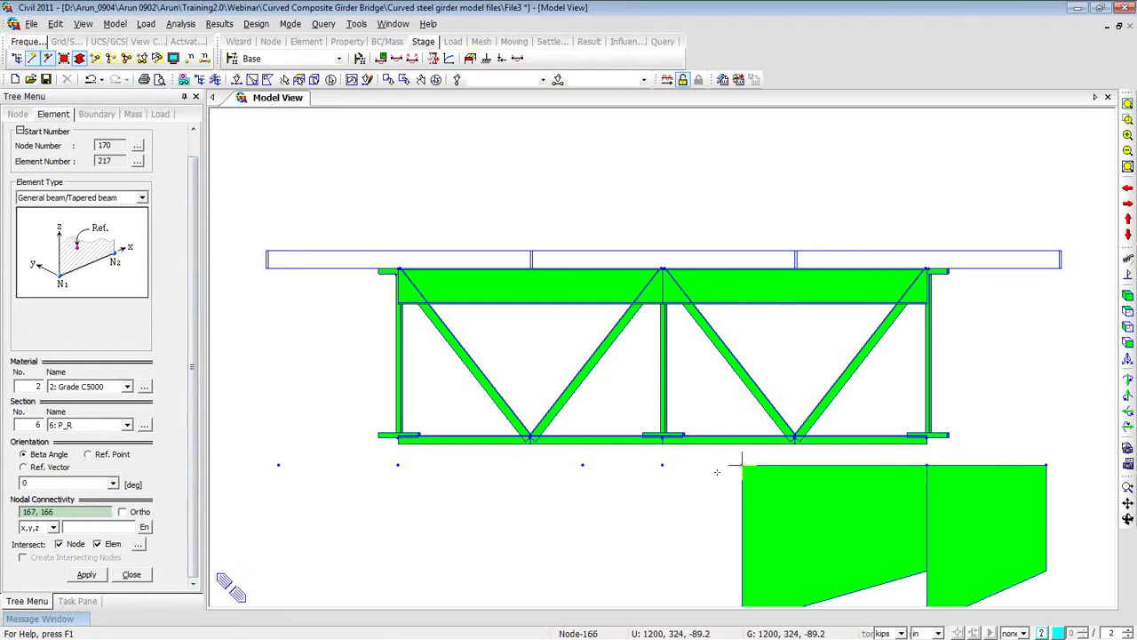
pyautogui.scroll(-3, 743, 465)
pyautogui.scroll(-1, 710, 403)
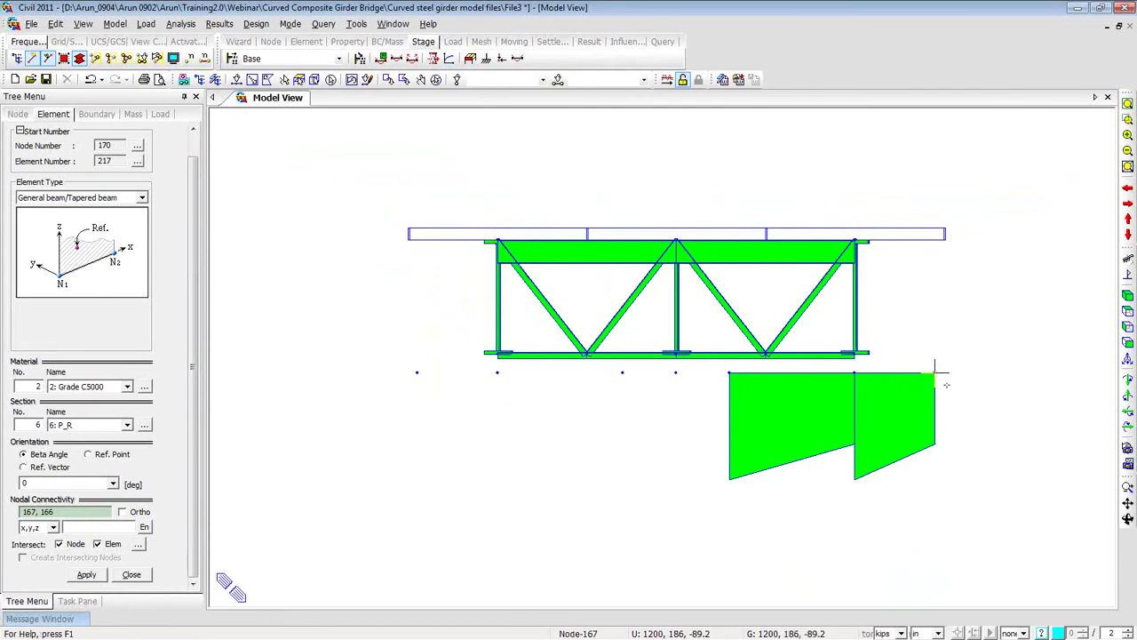
pyautogui.keyDown('ctrl'); pyautogui.moveTo(947, 385); pyautogui.dragTo(930, 385, button='middle'); pyautogui.keyUp('ctrl')
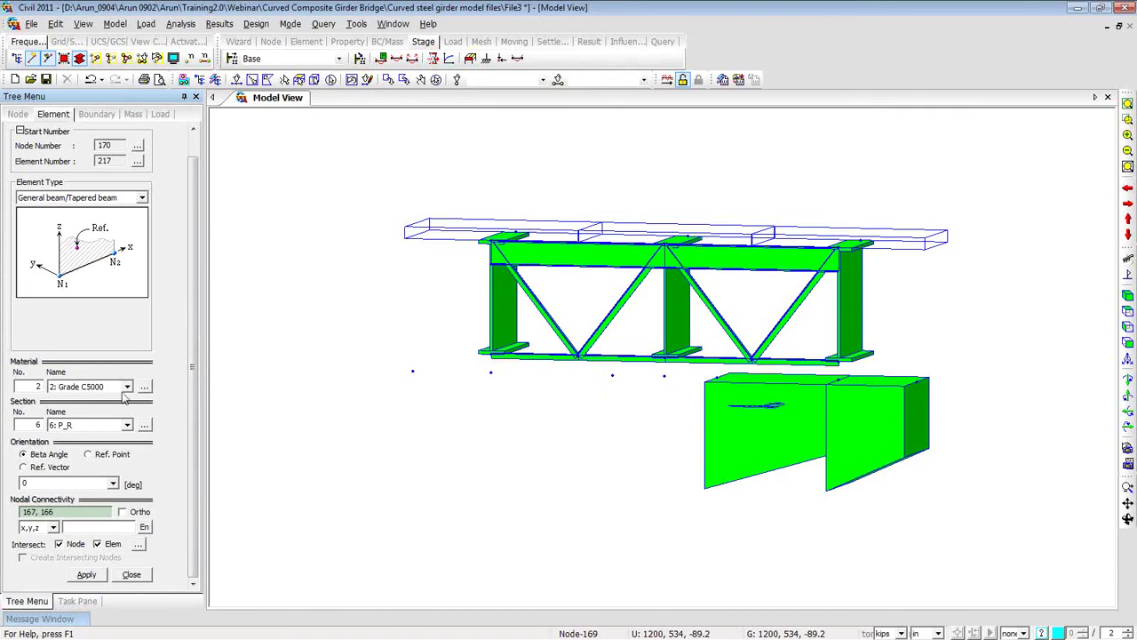
pyautogui.click(127, 425)
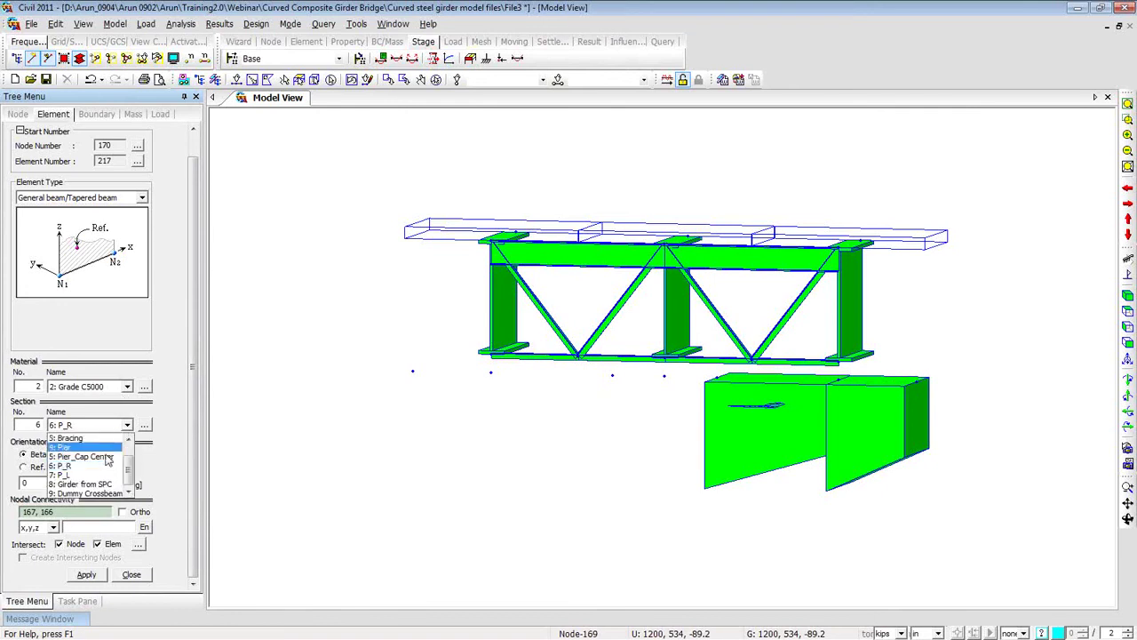
# Draw the centre pier-cap element from node 166 to 168 with the Pier_Cap Center section.
pyautogui.click(106, 458)
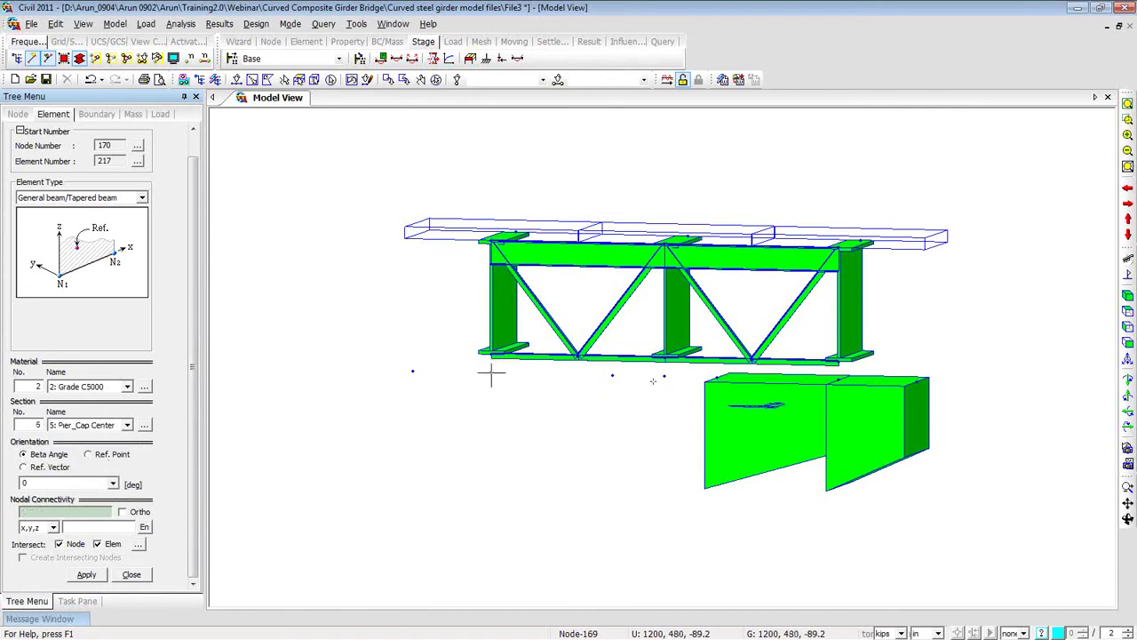
pyautogui.click(716, 378)
pyautogui.click(613, 381)
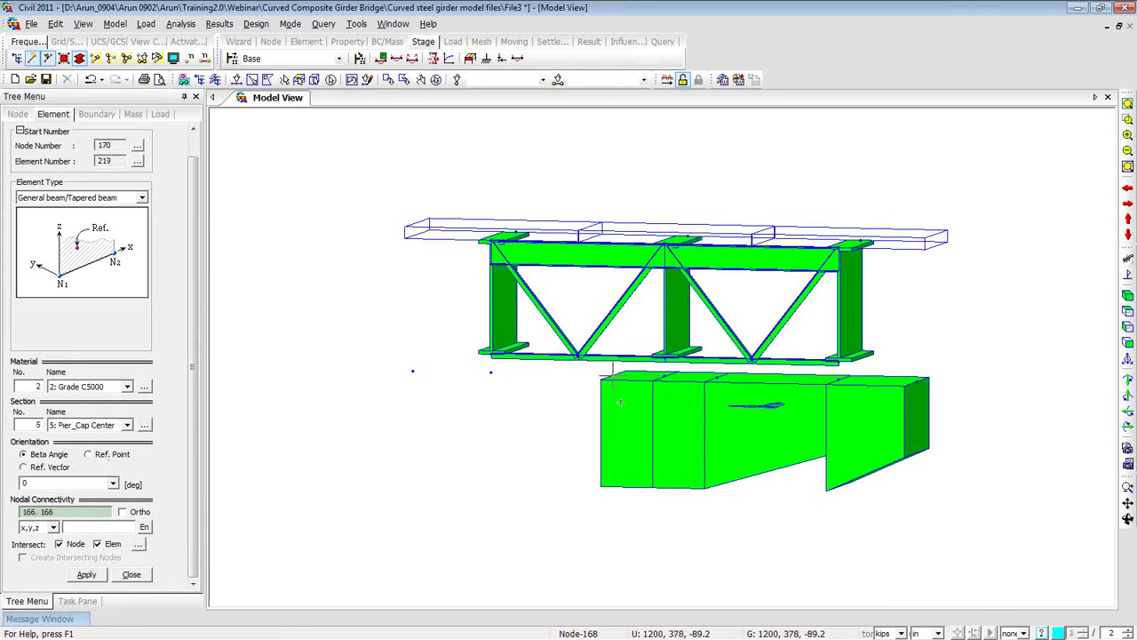
# Switch to section 7: P_L and draw the left pier-cap element from node 168 to 169.
pyautogui.click(127, 425)
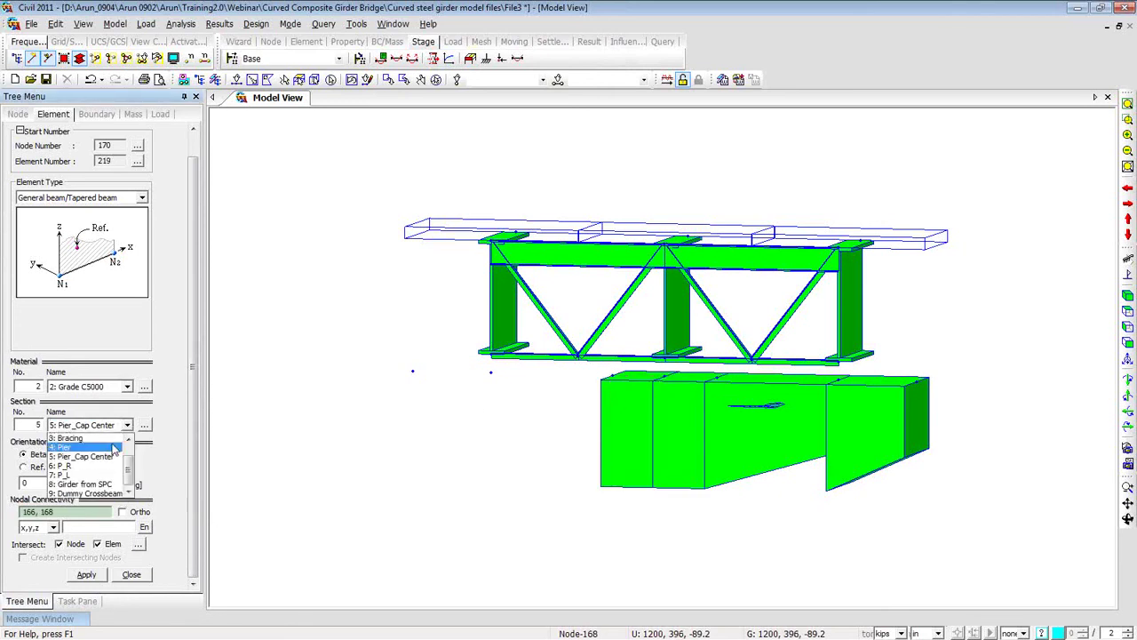
pyautogui.click(98, 475)
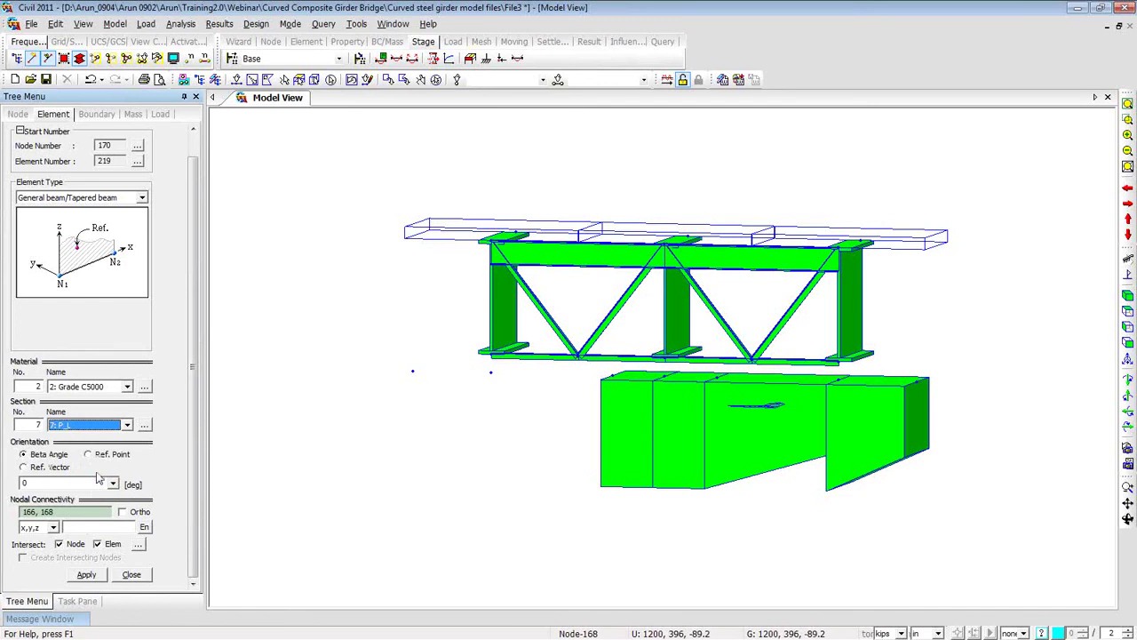
pyautogui.click(72, 512)
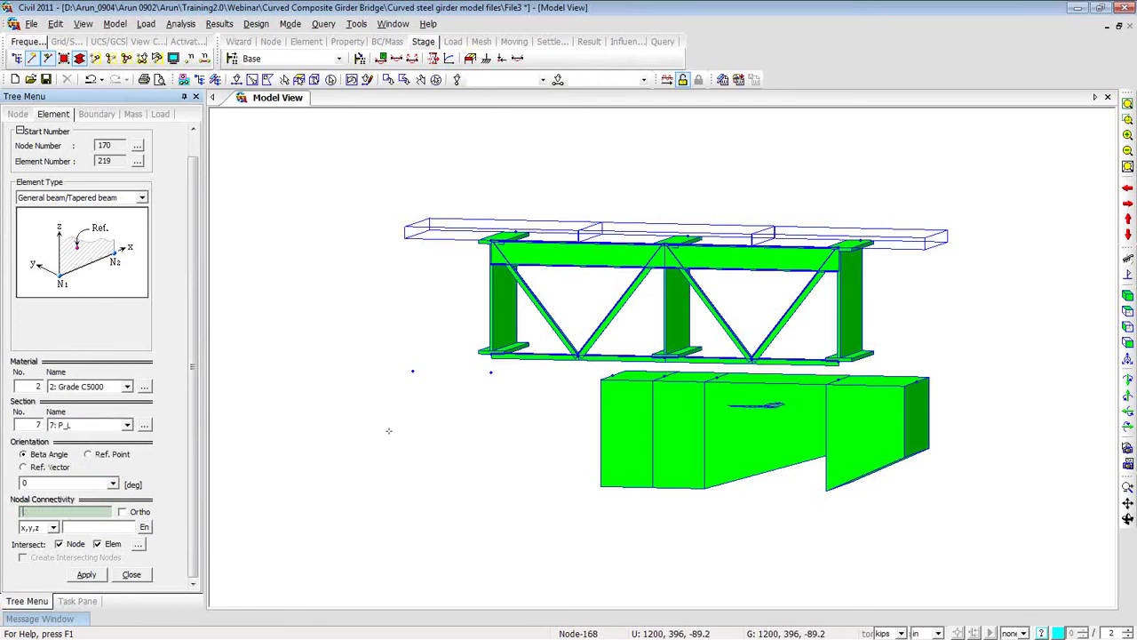
pyautogui.click(603, 379)
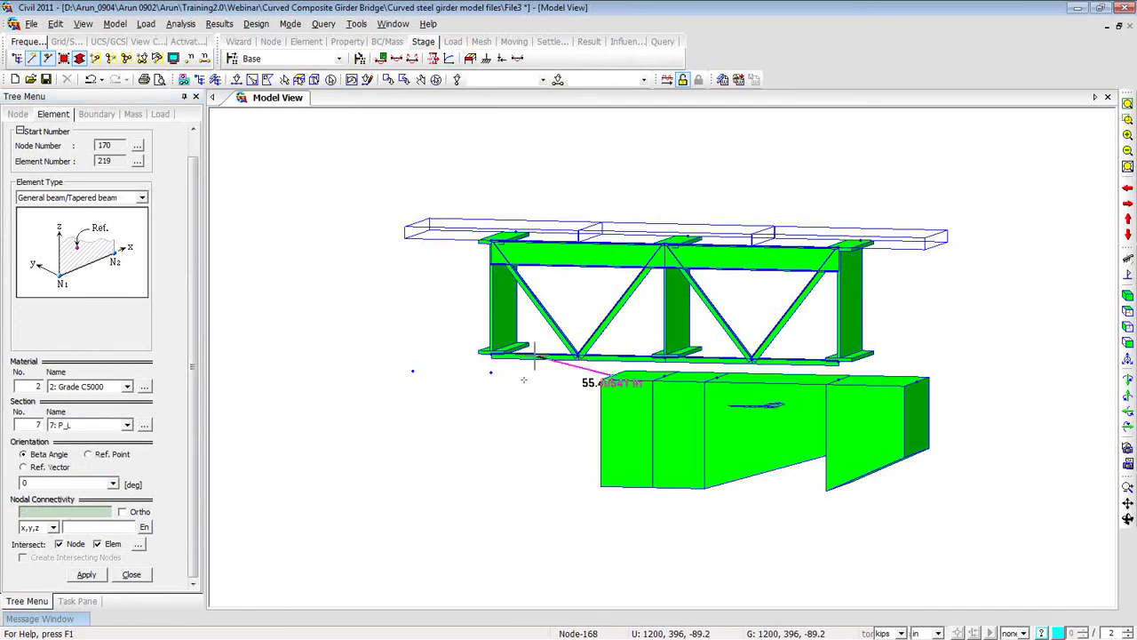
pyautogui.click(413, 371)
pyautogui.click(412, 371)
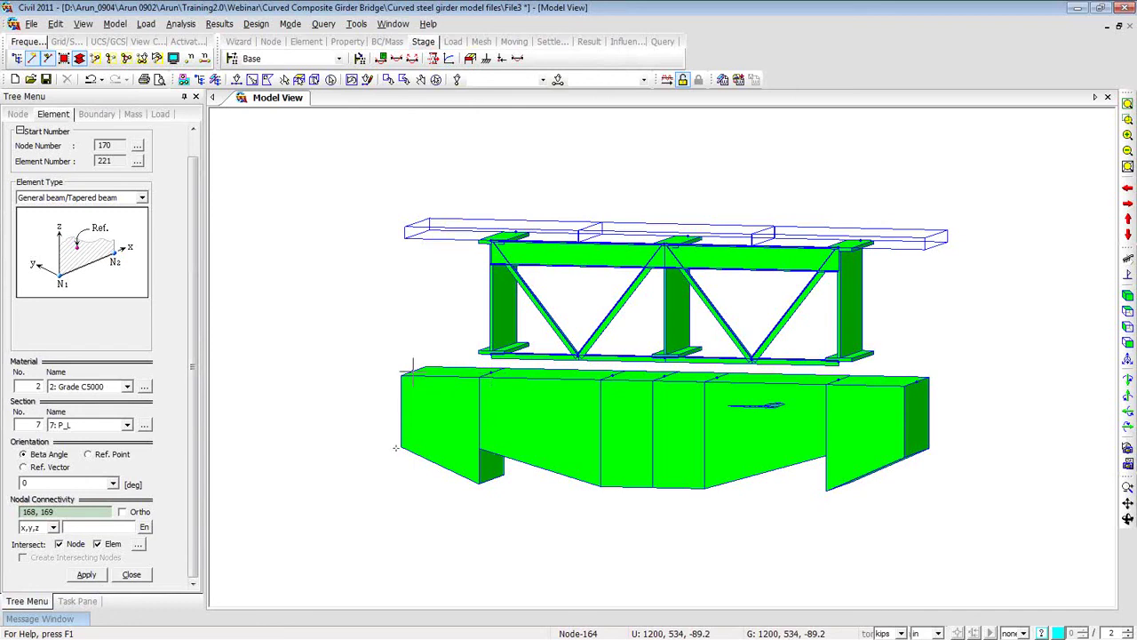
pyautogui.moveTo(523, 483)
pyautogui.keyDown('ctrl'); pyautogui.mouseDown(button='middle')
pyautogui.moveTo(541, 477)
pyautogui.moveTo(531, 467)
pyautogui.moveTo(543, 478)
pyautogui.mouseUp(button='middle'); pyautogui.keyUp('ctrl')
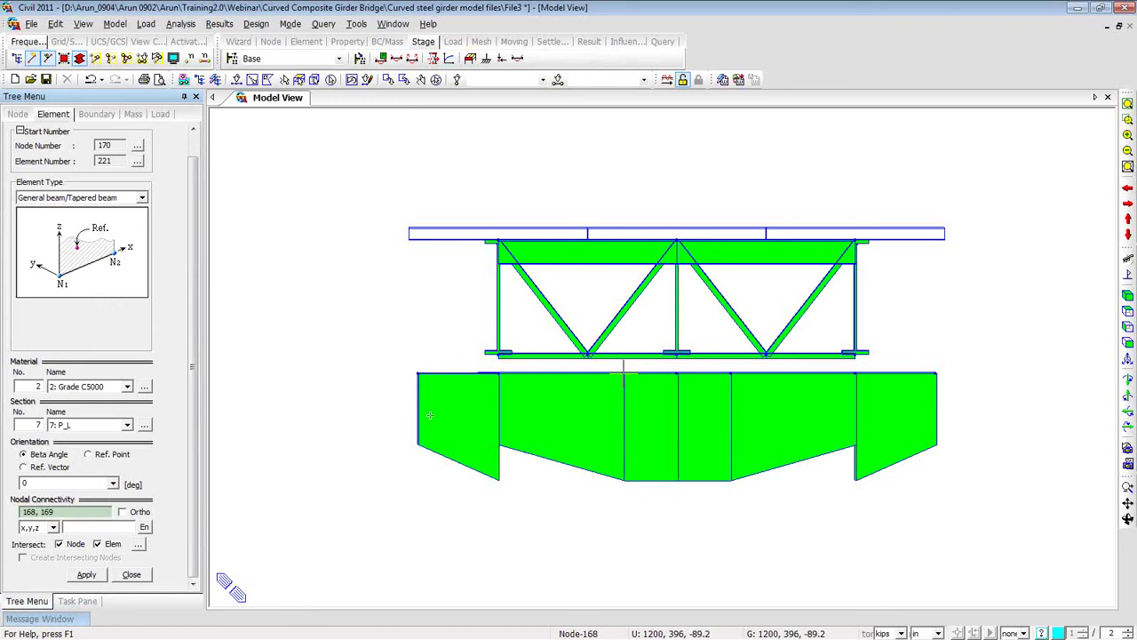
pyautogui.rightClick(271, 153)
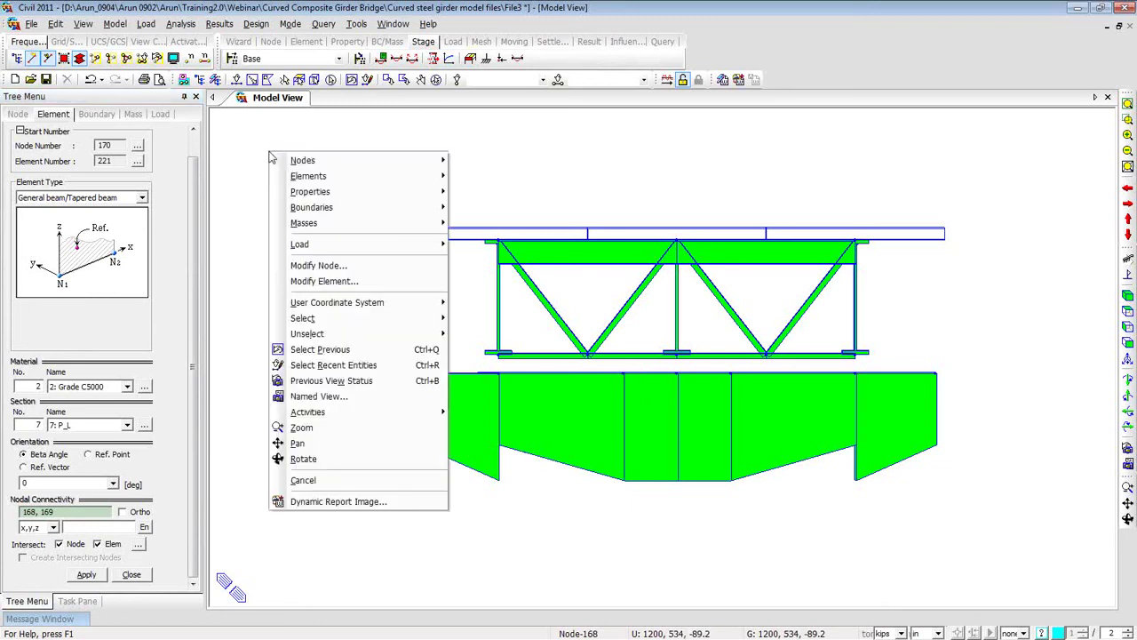
# Add tapered section group 'Pier cap_R' for elements 215 and 216, polynomial 2.0 along z.
pyautogui.moveTo(299, 191)
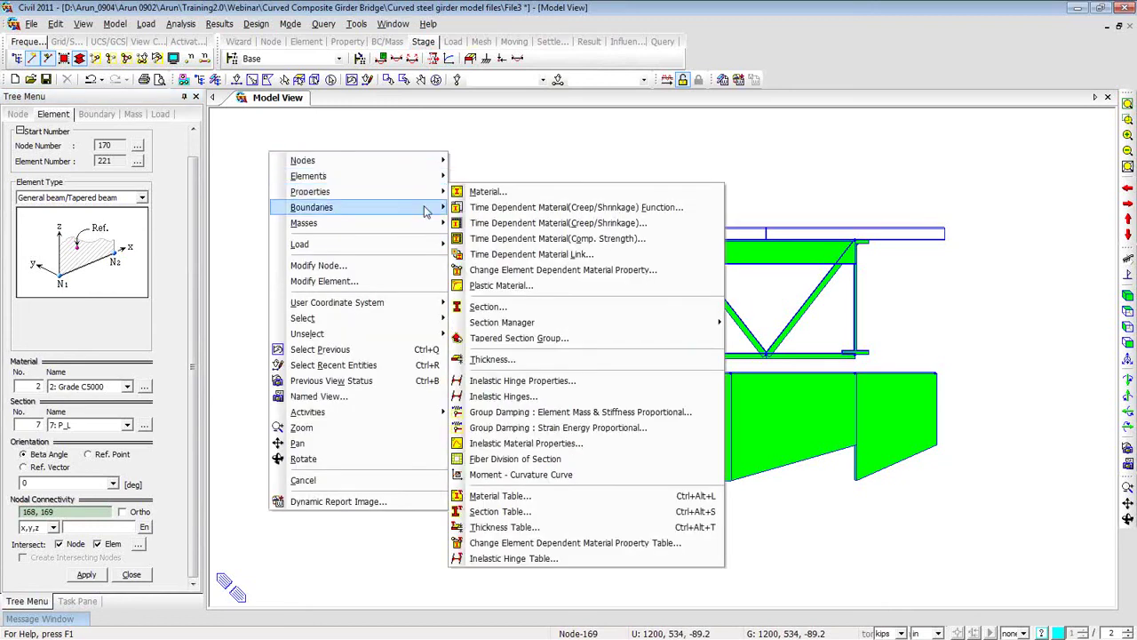
pyautogui.click(518, 337)
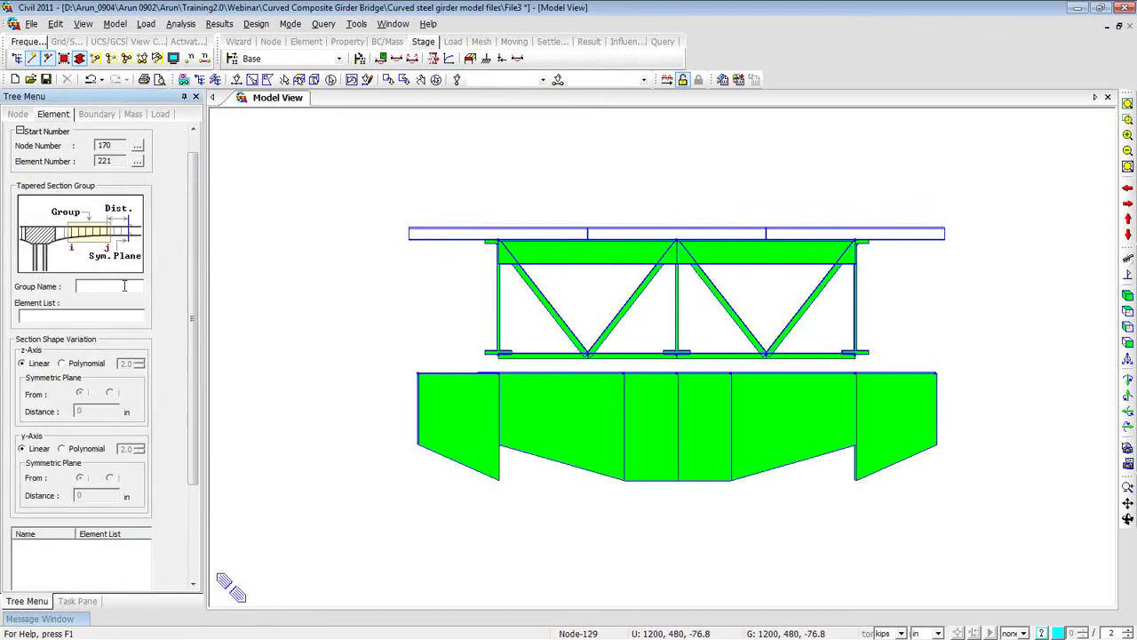
pyautogui.write('Pier cap_R')
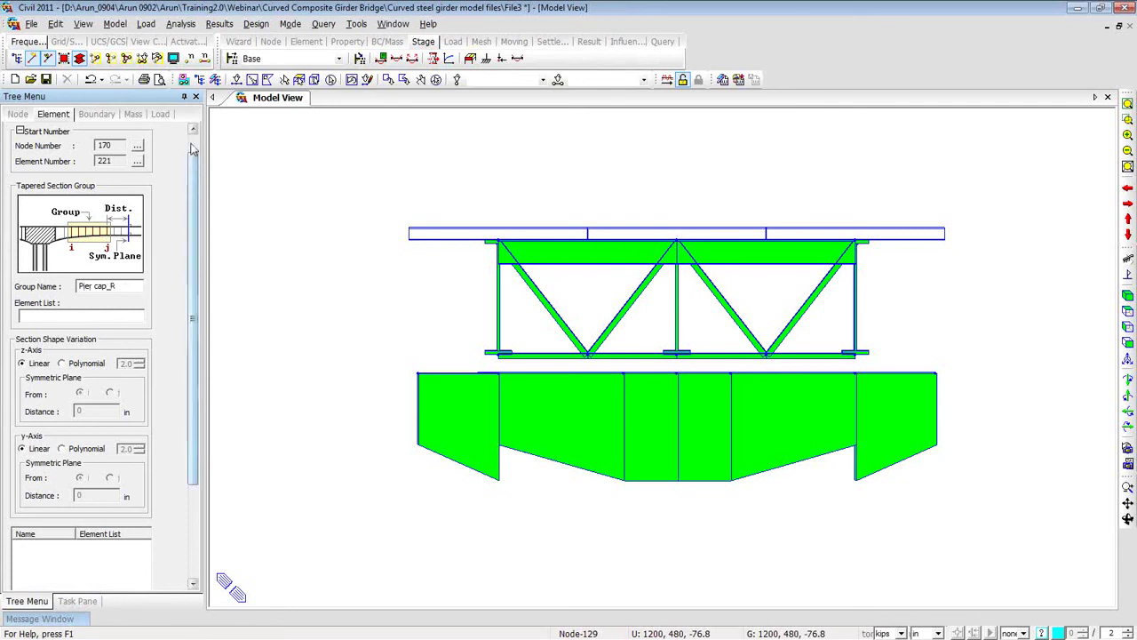
pyautogui.click(237, 79)
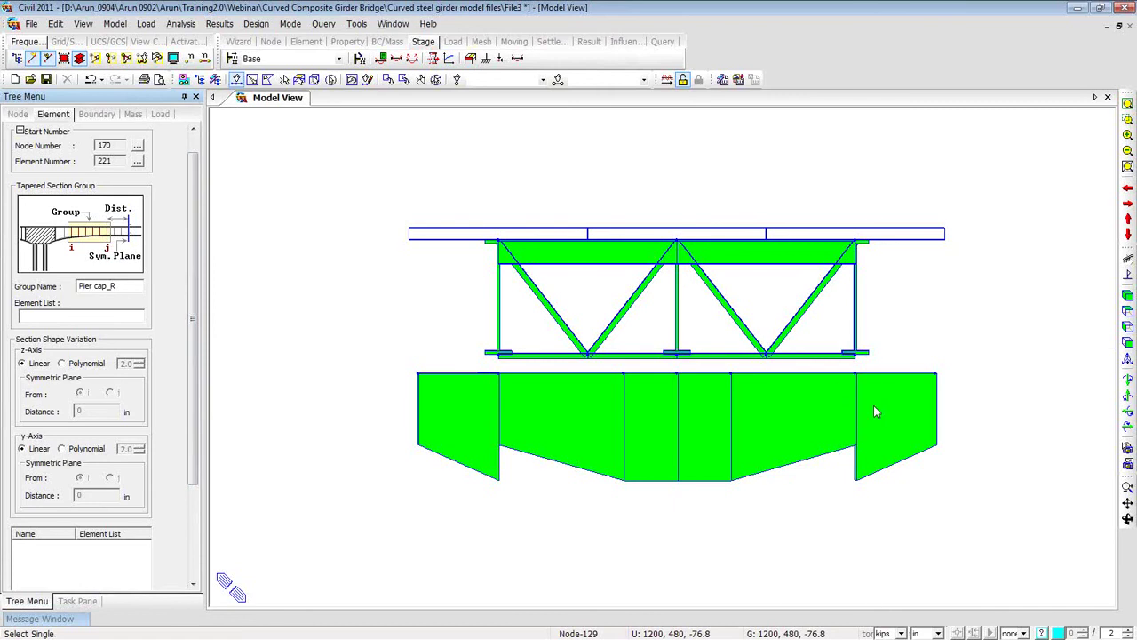
pyautogui.click(837, 373)
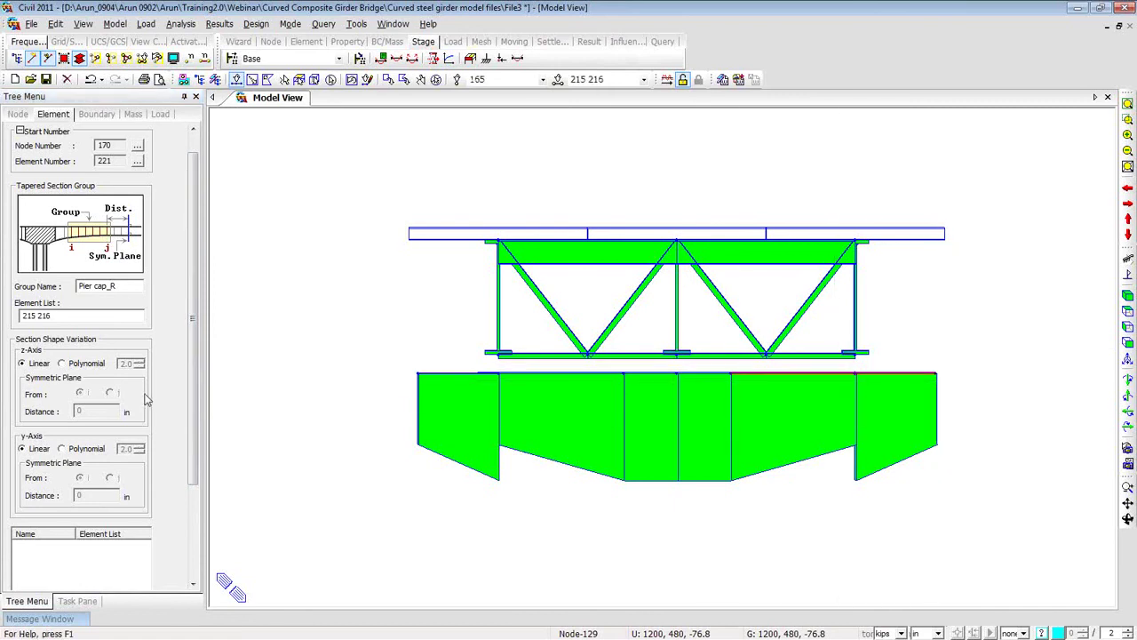
pyautogui.click(62, 365)
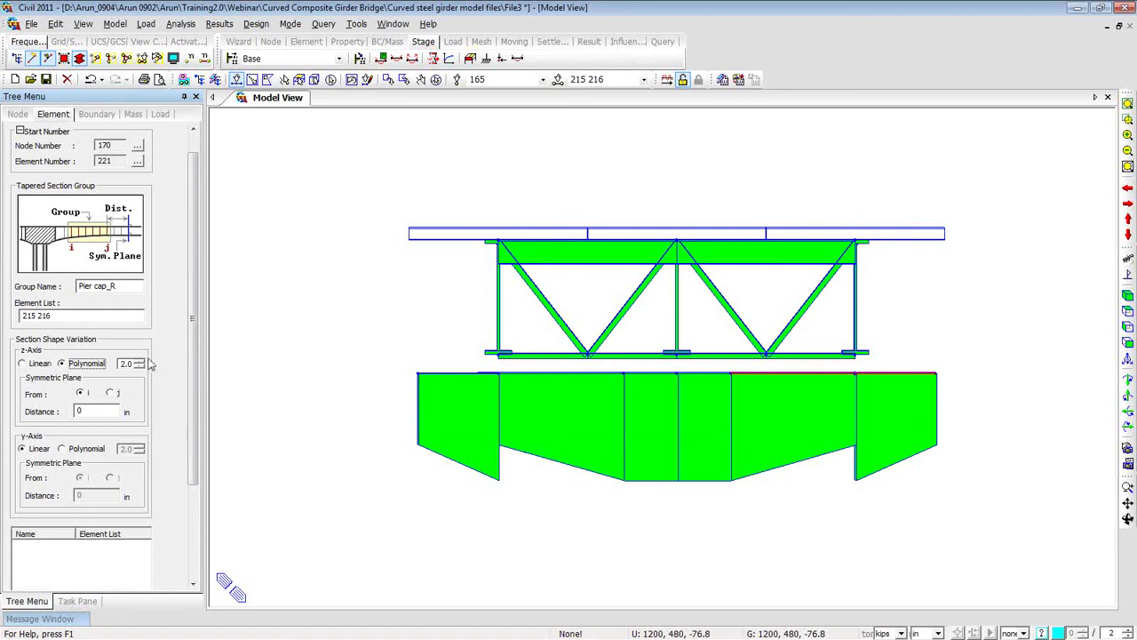
pyautogui.moveTo(191, 449); pyautogui.dragTo(191, 523)
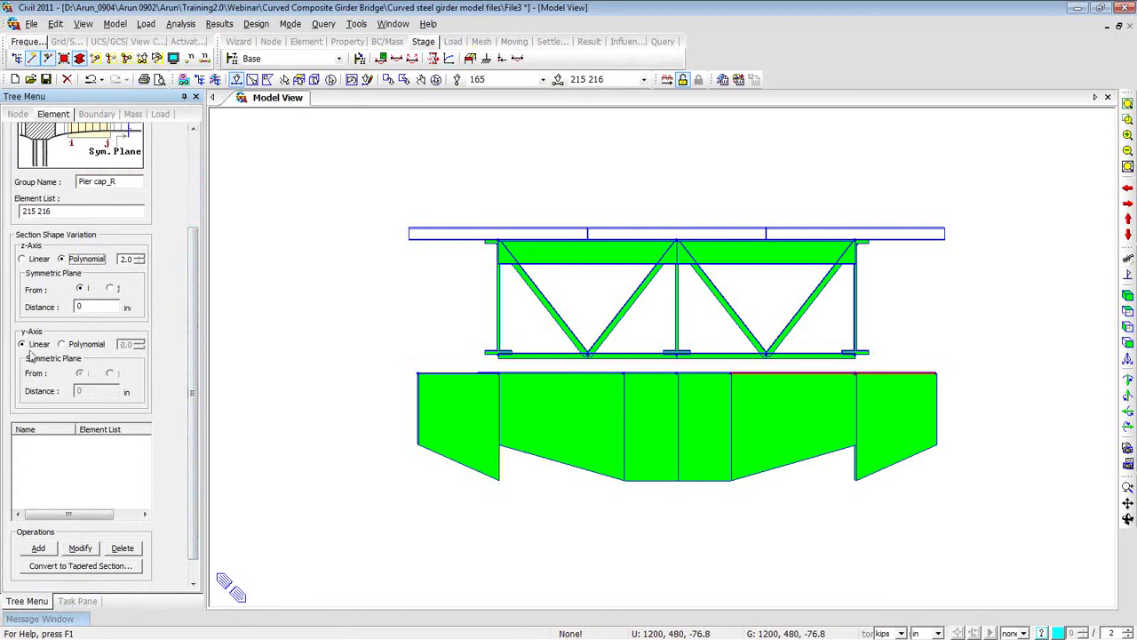
pyautogui.click(42, 549)
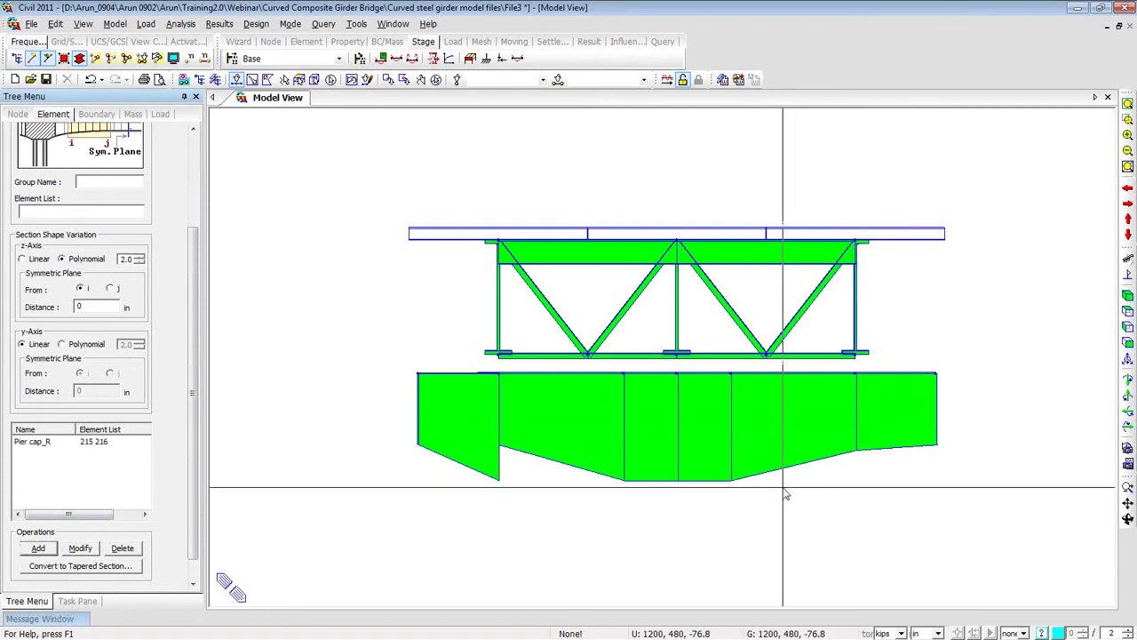
# Try adding a left pier-cap group with j-end symmetry, then undo it and reset the plane to i end.
pyautogui.click(471, 380)
pyautogui.click(96, 181)
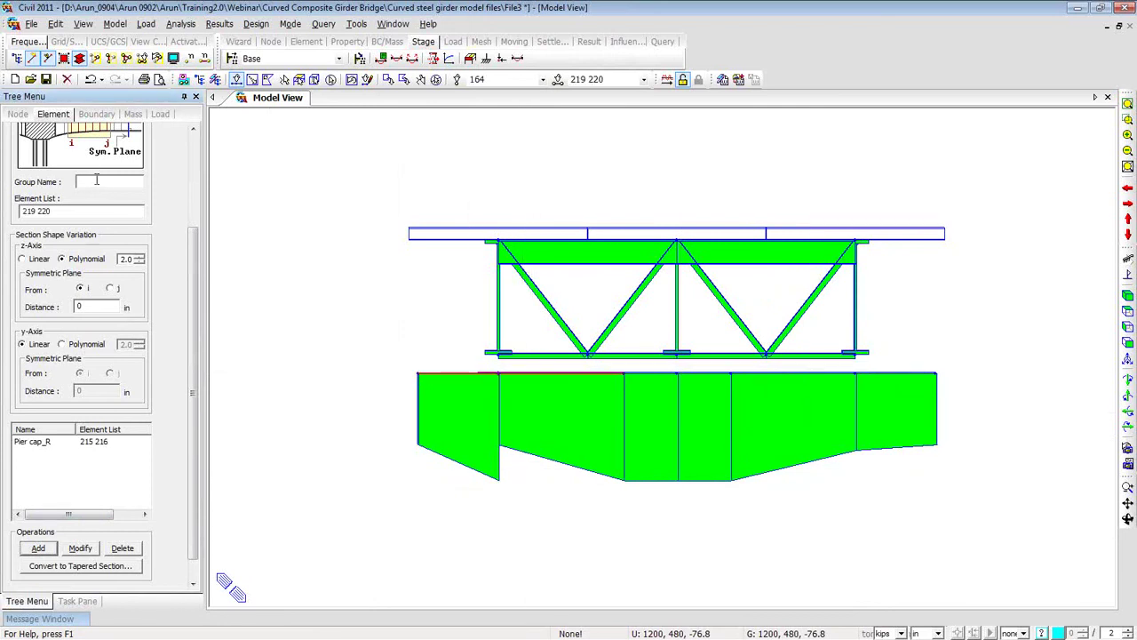
pyautogui.write('Pier Cap_L')
pyautogui.click(118, 291)
pyautogui.click(52, 550)
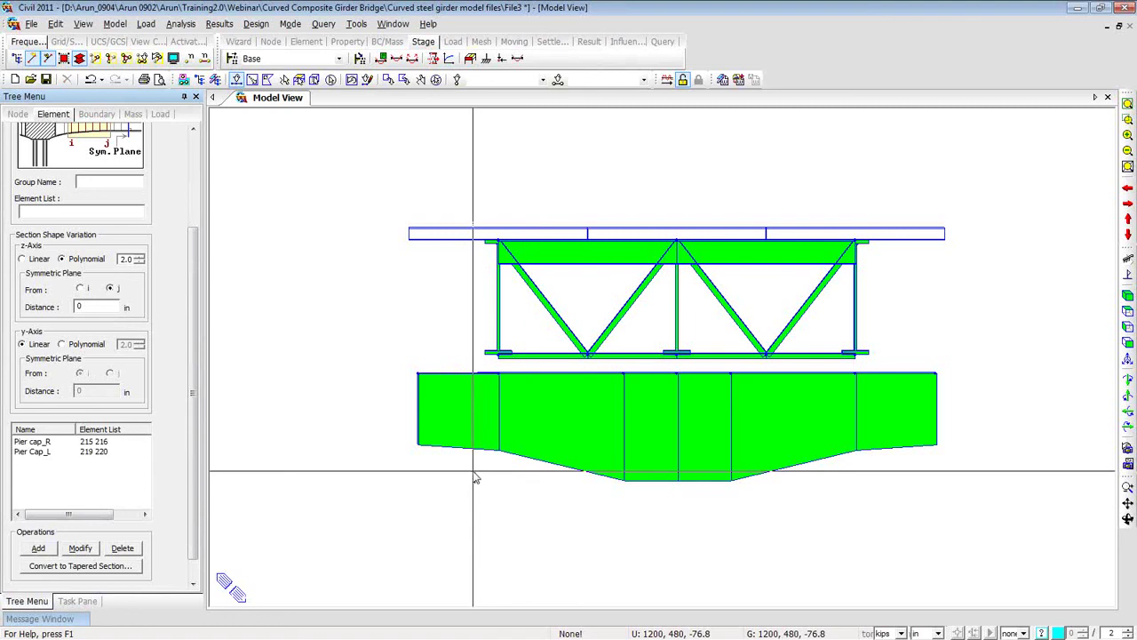
pyautogui.click(90, 80)
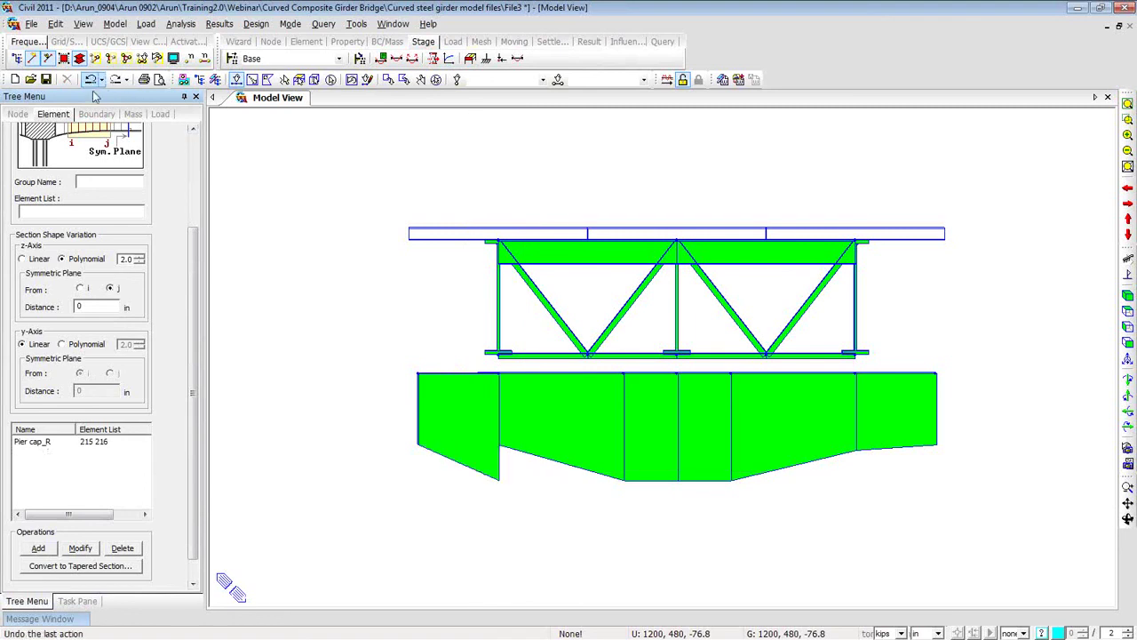
pyautogui.click(81, 290)
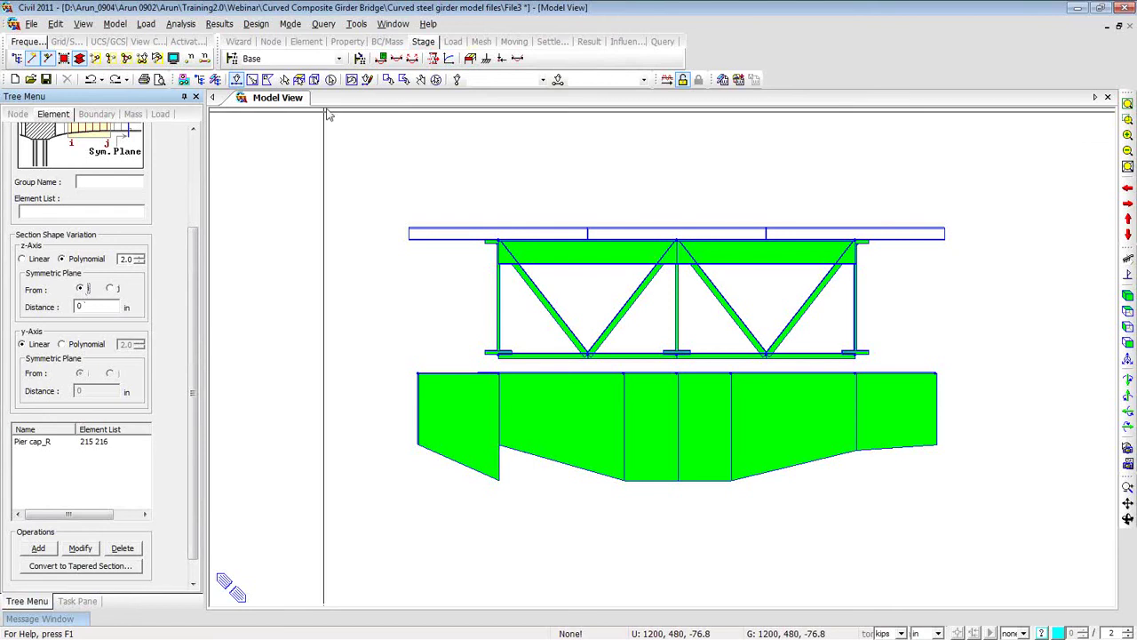
# Add tapered group 'Pier Cap_L' for elements 219 and 220 with its symmetric plane at the j end.
pyautogui.click(352, 80)
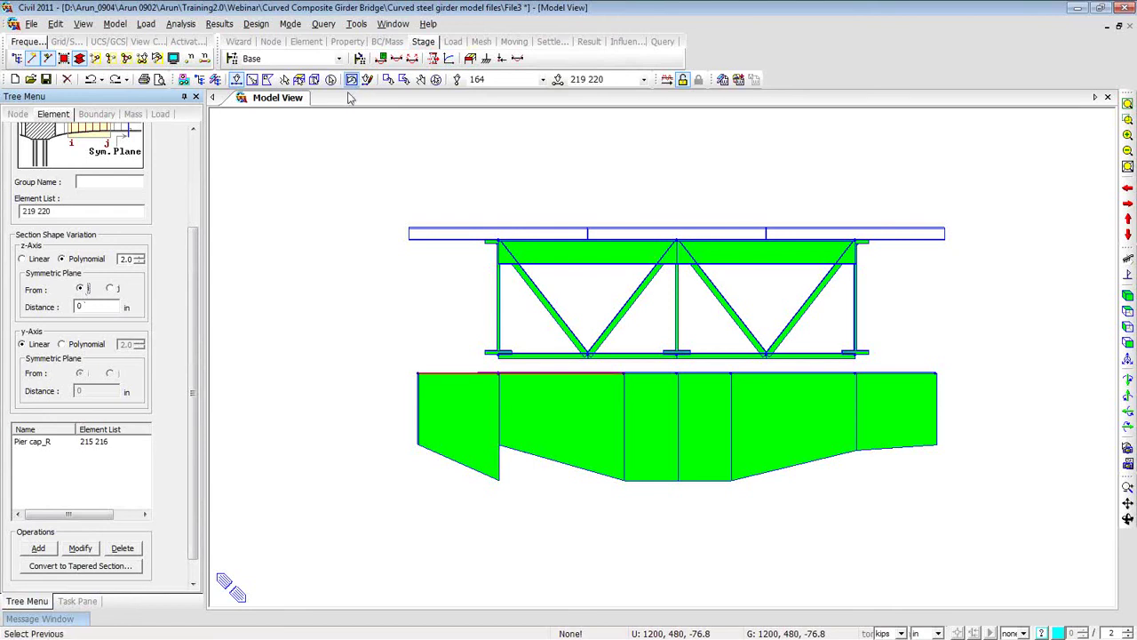
pyautogui.click(95, 183)
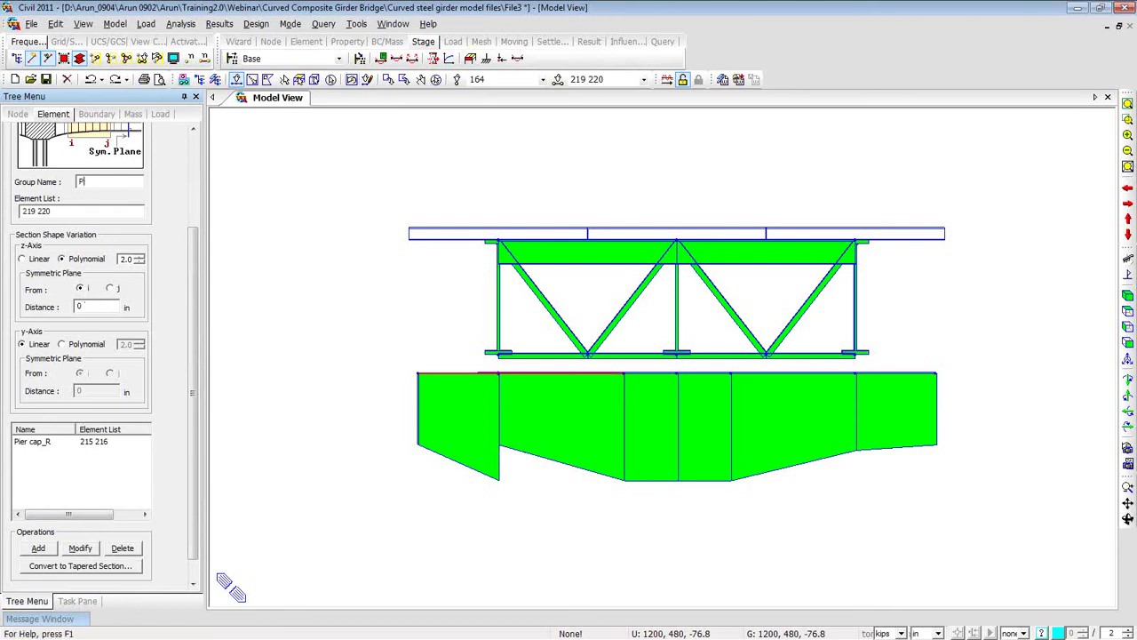
pyautogui.write('Pier Cap_L')
pyautogui.click(53, 551)
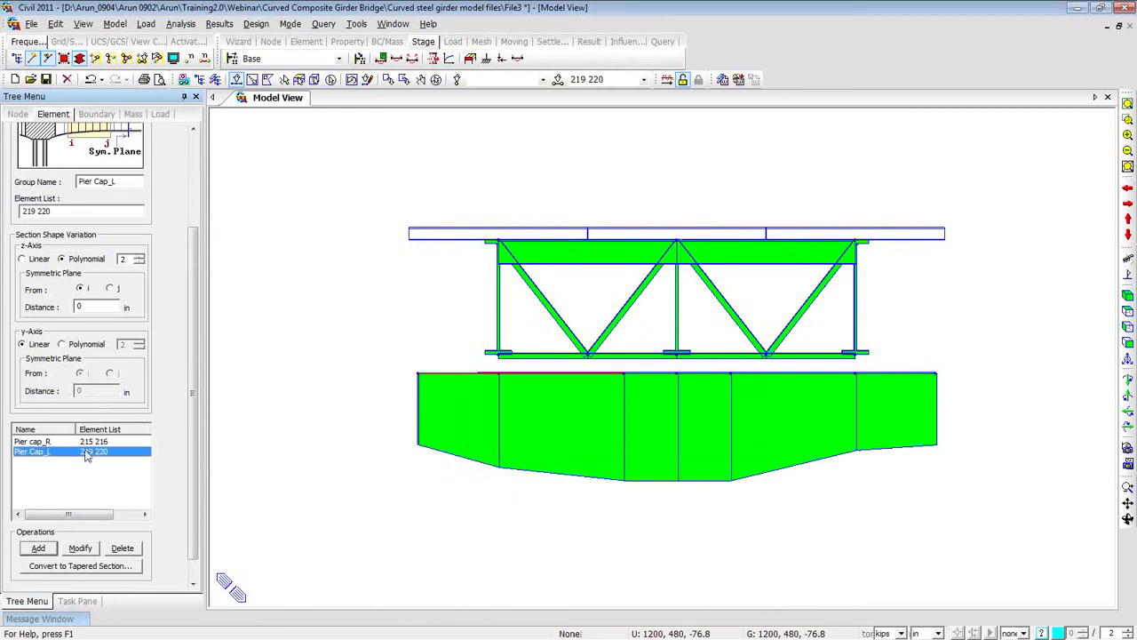
pyautogui.click(110, 289)
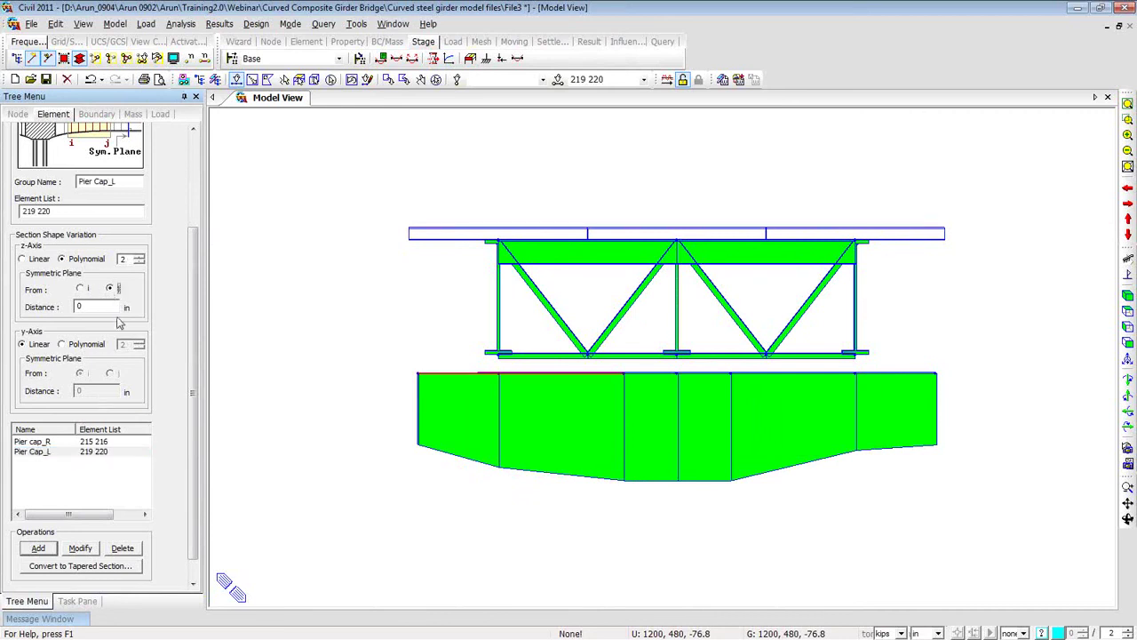
pyautogui.click(80, 548)
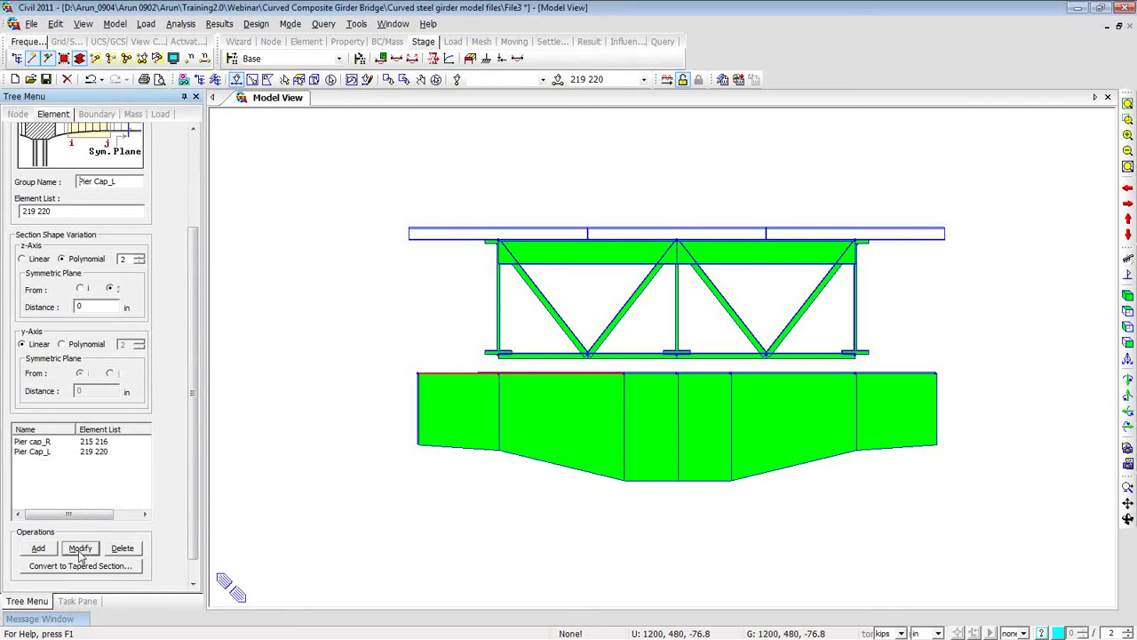
# Clear the selection and select node 163 at the pier cap's top centre.
pyautogui.click(435, 79)
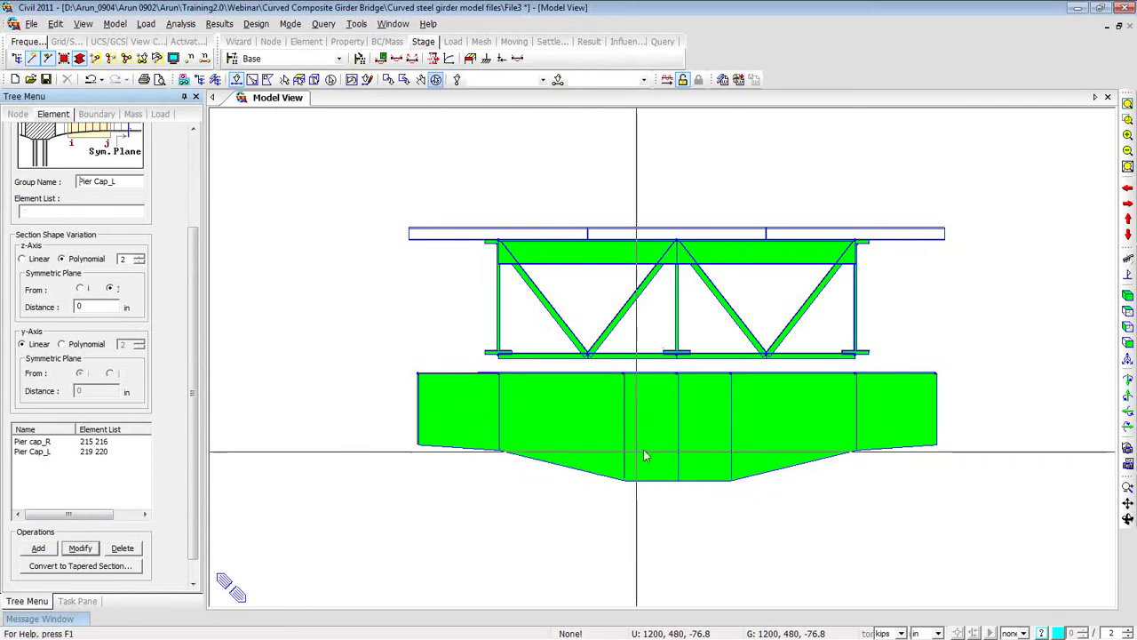
pyautogui.click(685, 380)
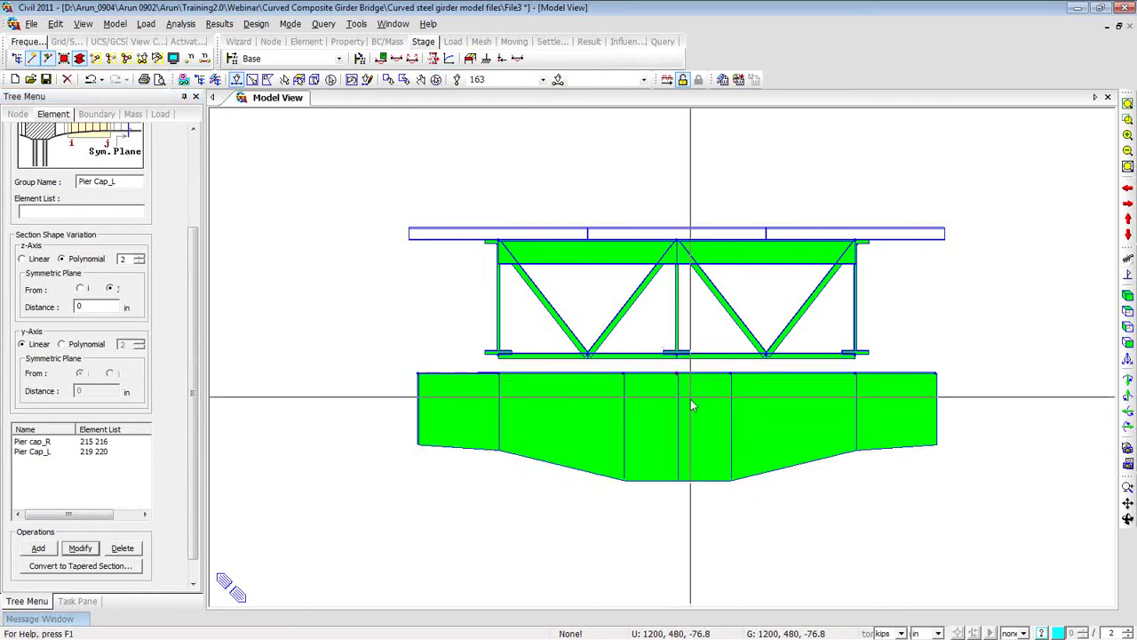
pyautogui.moveTo(682, 487)
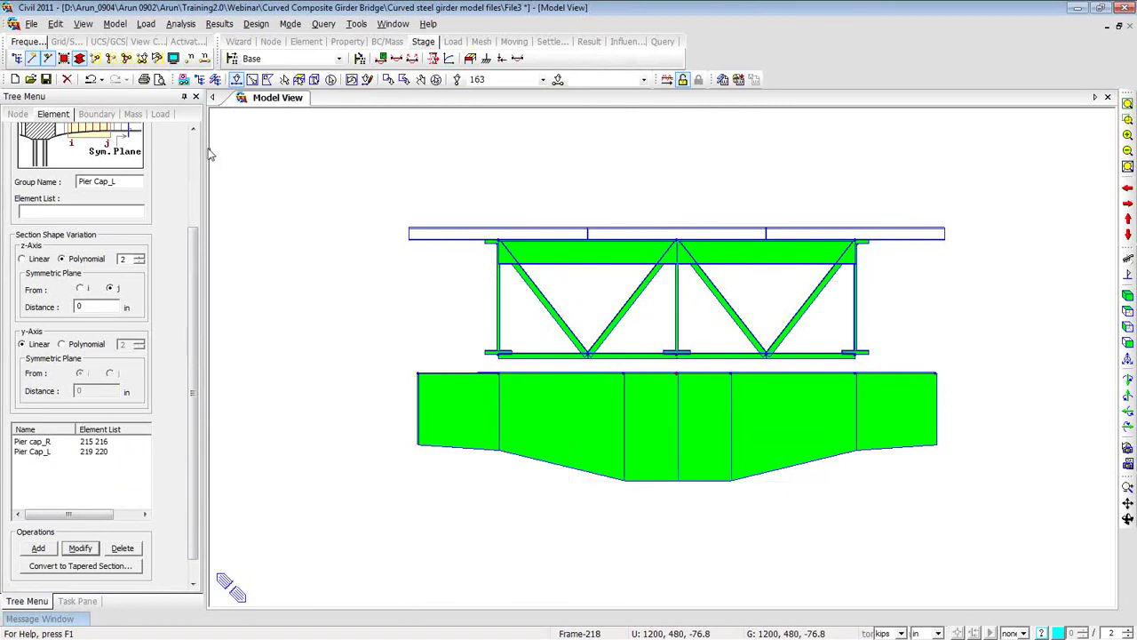
pyautogui.rightClick(241, 149)
# Copy the top-centre node by dx,dy,dz 0,0,-72 to create node 170, then select it.
pyautogui.moveTo(271, 149)
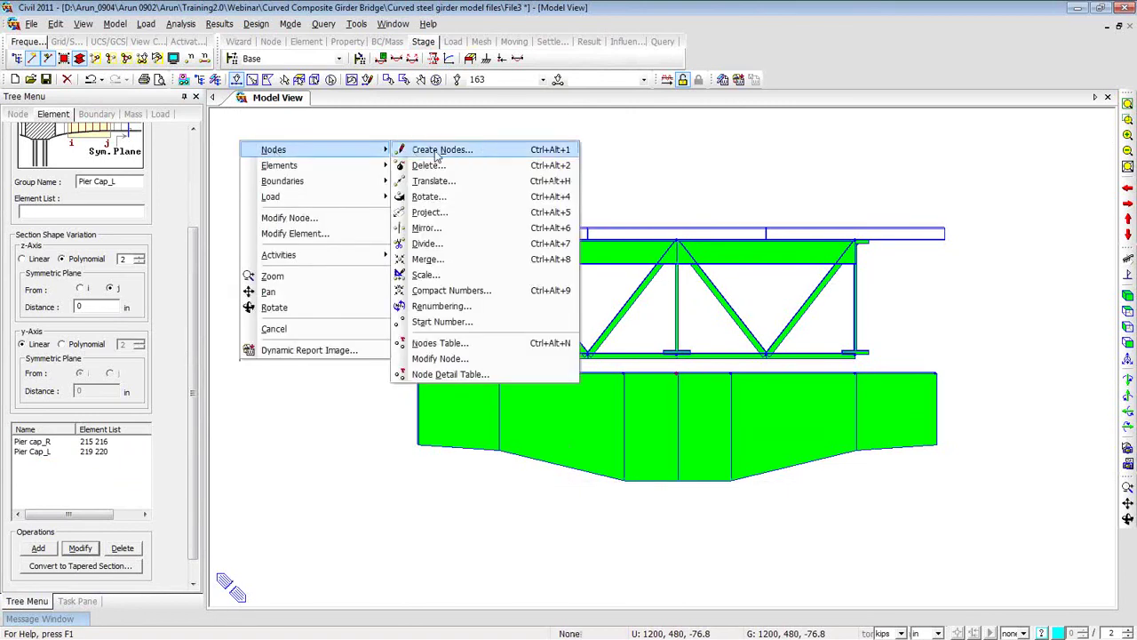
pyautogui.click(439, 182)
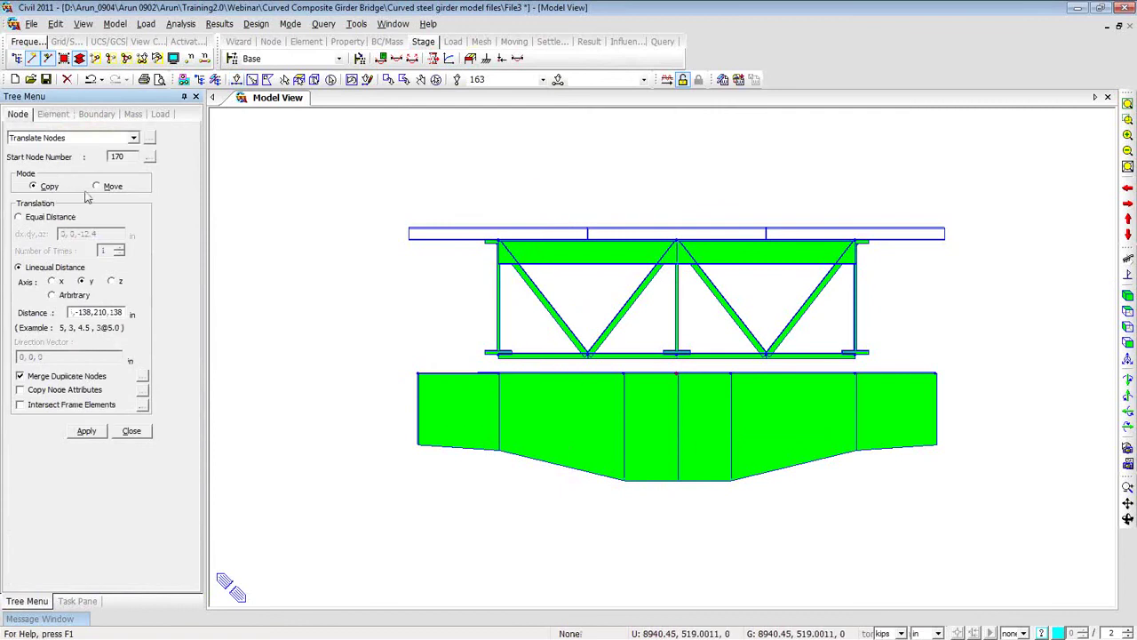
pyautogui.click(111, 281)
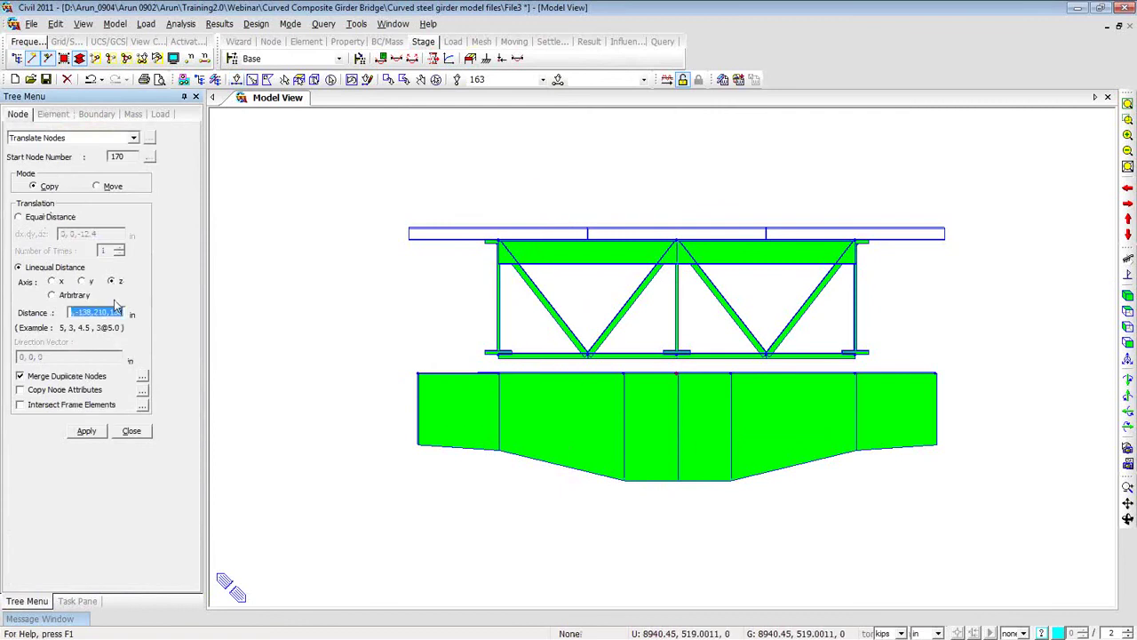
pyautogui.click(19, 216)
pyautogui.moveTo(97, 234)
pyautogui.mouseDown()
pyautogui.moveTo(86, 234)
pyautogui.moveTo(98, 233)
pyautogui.mouseUp()
pyautogui.write('-72')
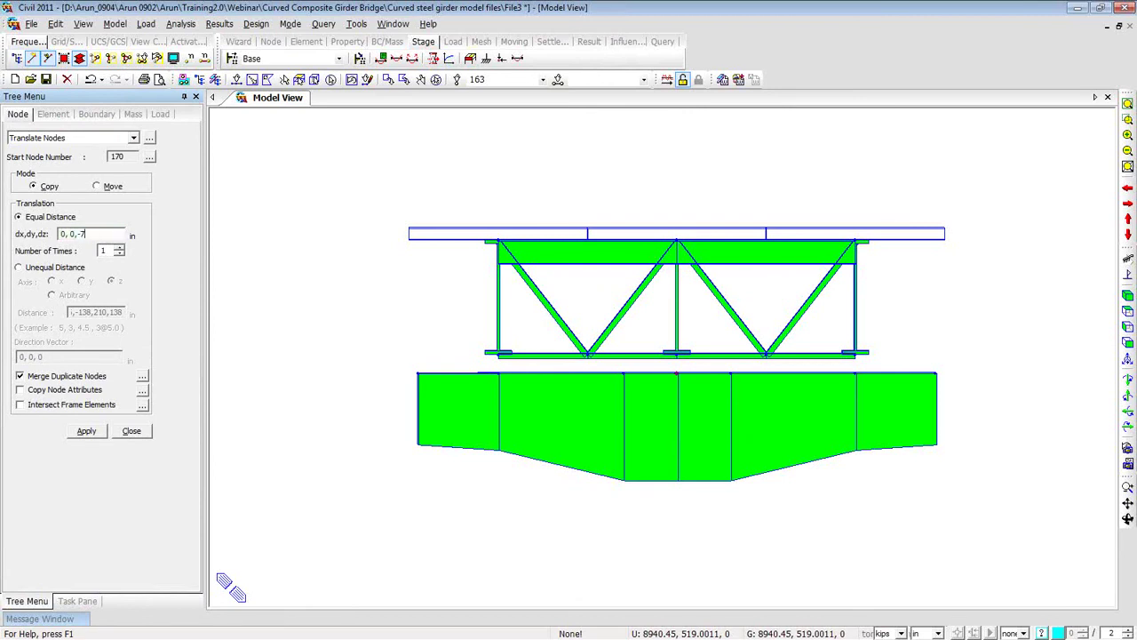
pyautogui.click(90, 437)
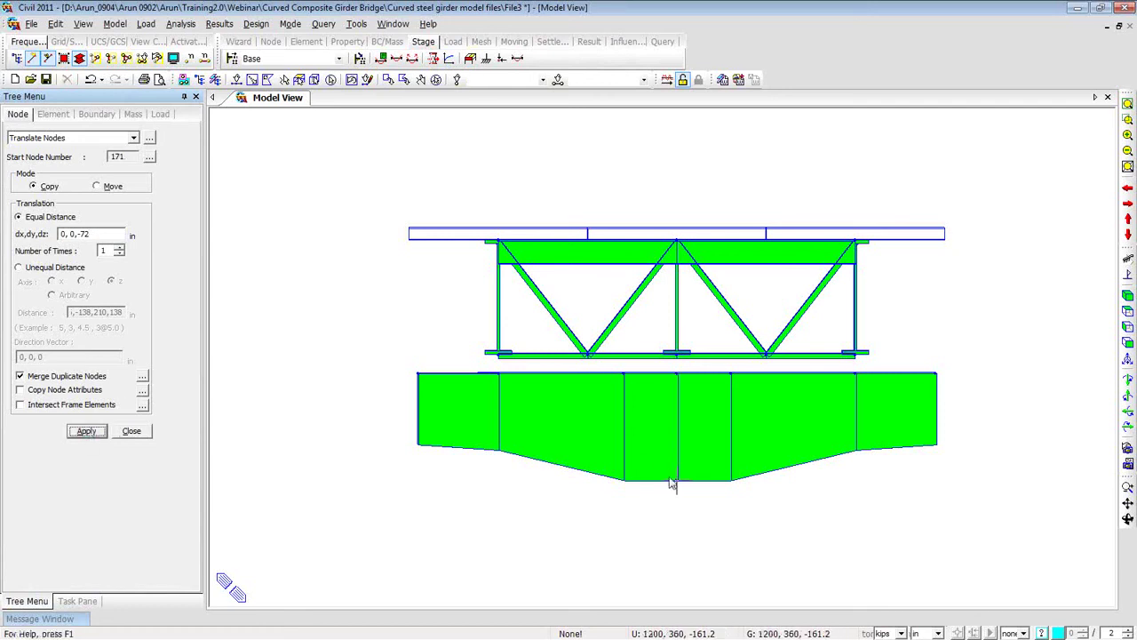
pyautogui.click(236, 79)
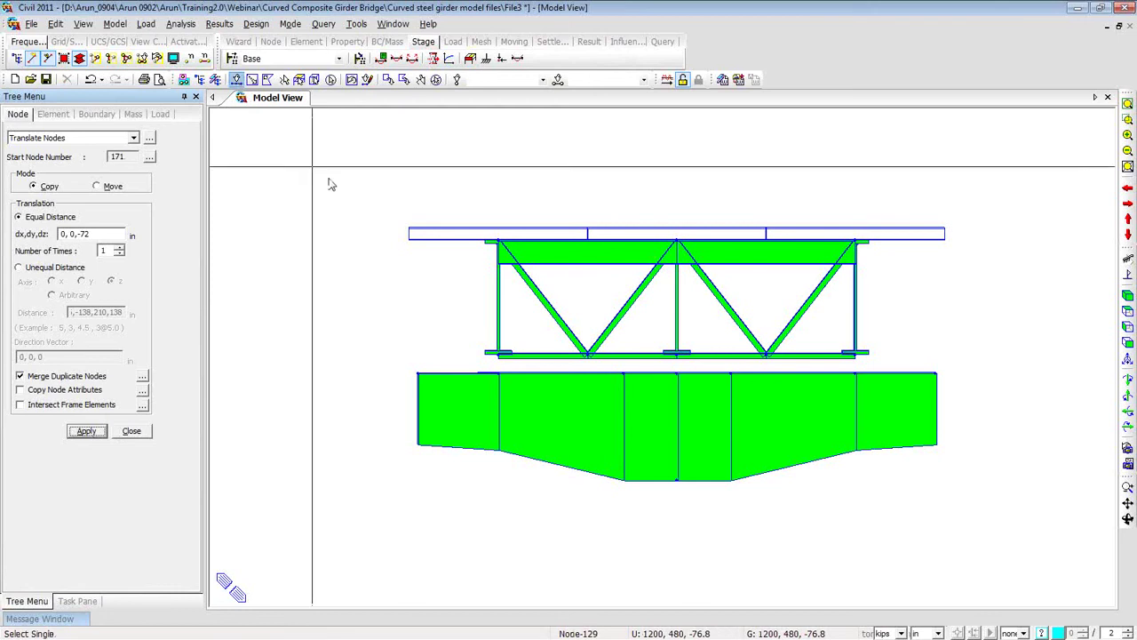
pyautogui.moveTo(667, 457); pyautogui.dragTo(718, 515)
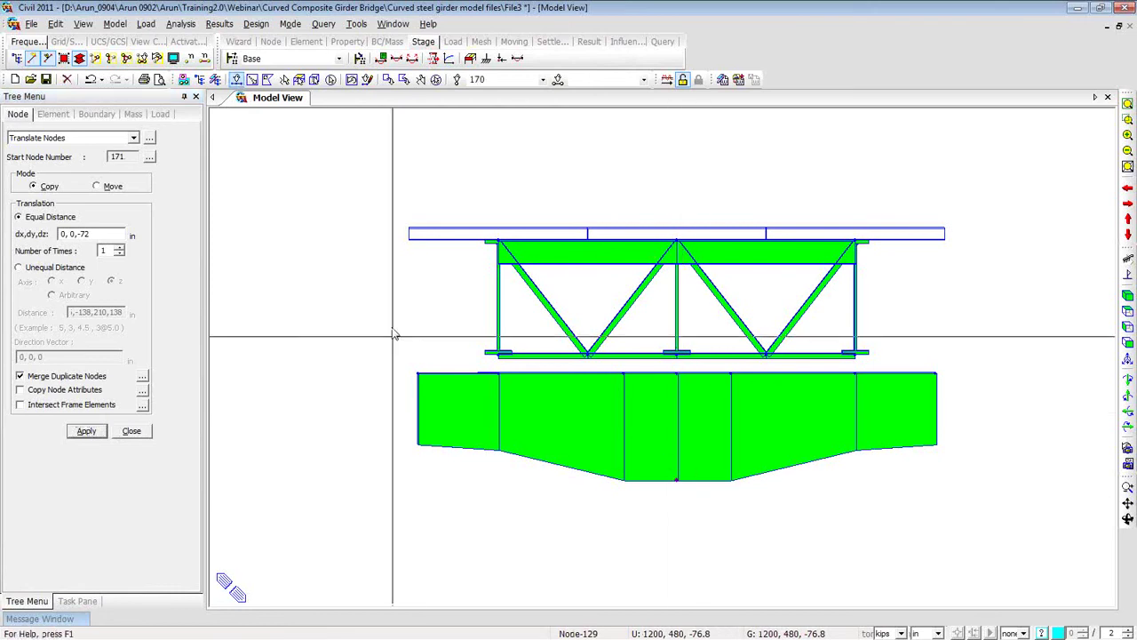
# Set up an element extrusion with material Grade C5000 and section 4: Pier.
pyautogui.rightClick(286, 184)
pyautogui.moveTo(347, 202)
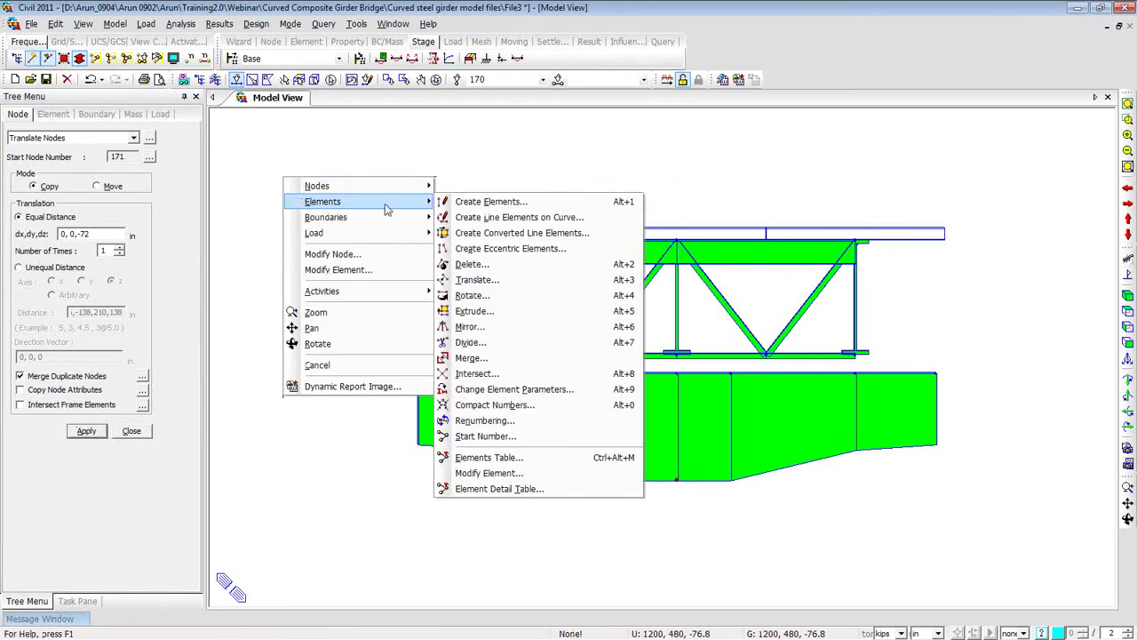
pyautogui.click(480, 311)
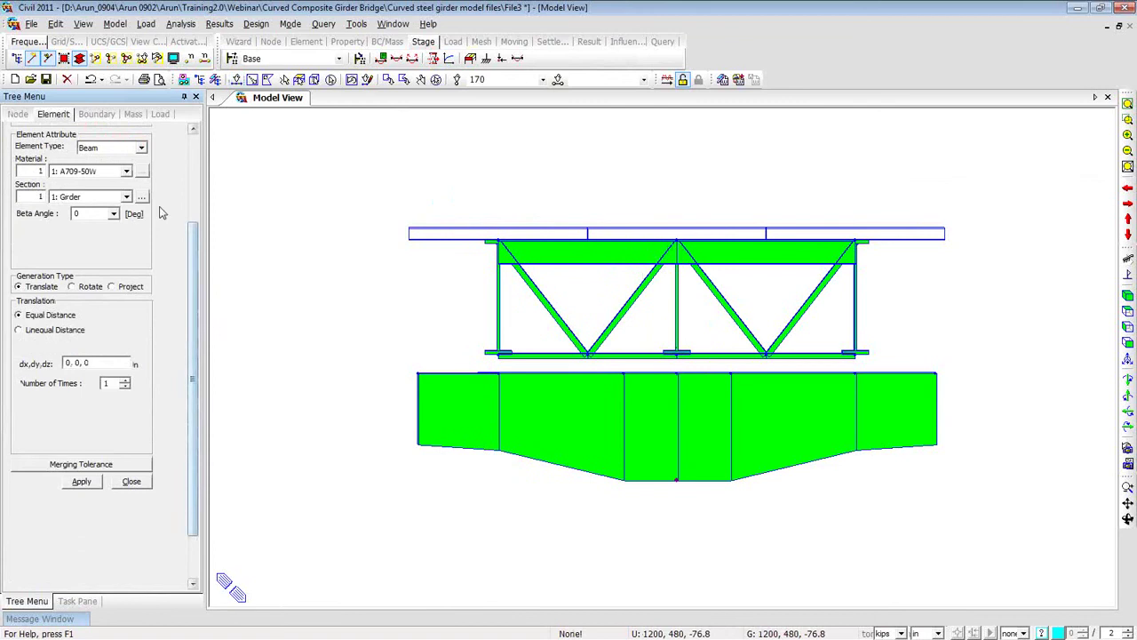
pyautogui.scroll(2, 133, 253)
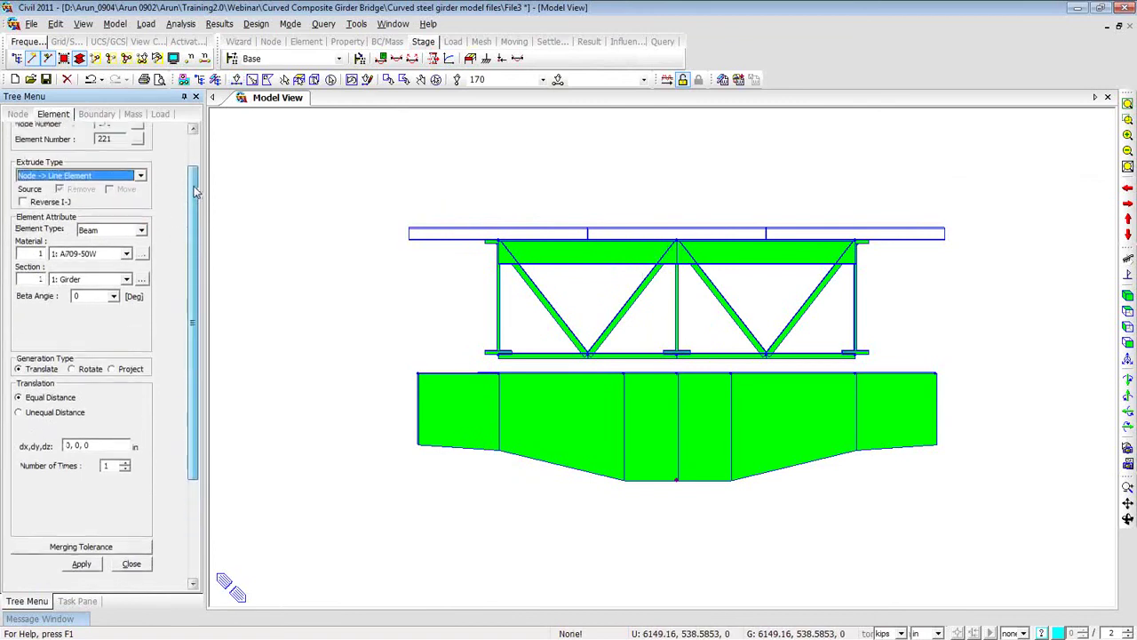
pyautogui.click(126, 259)
pyautogui.click(125, 276)
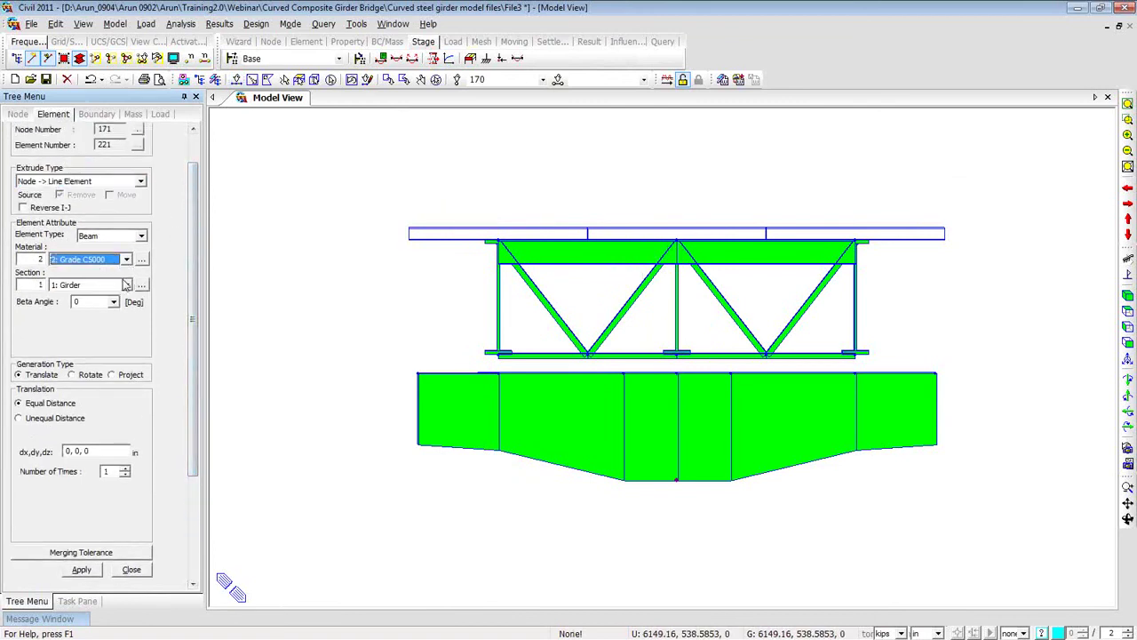
pyautogui.click(127, 285)
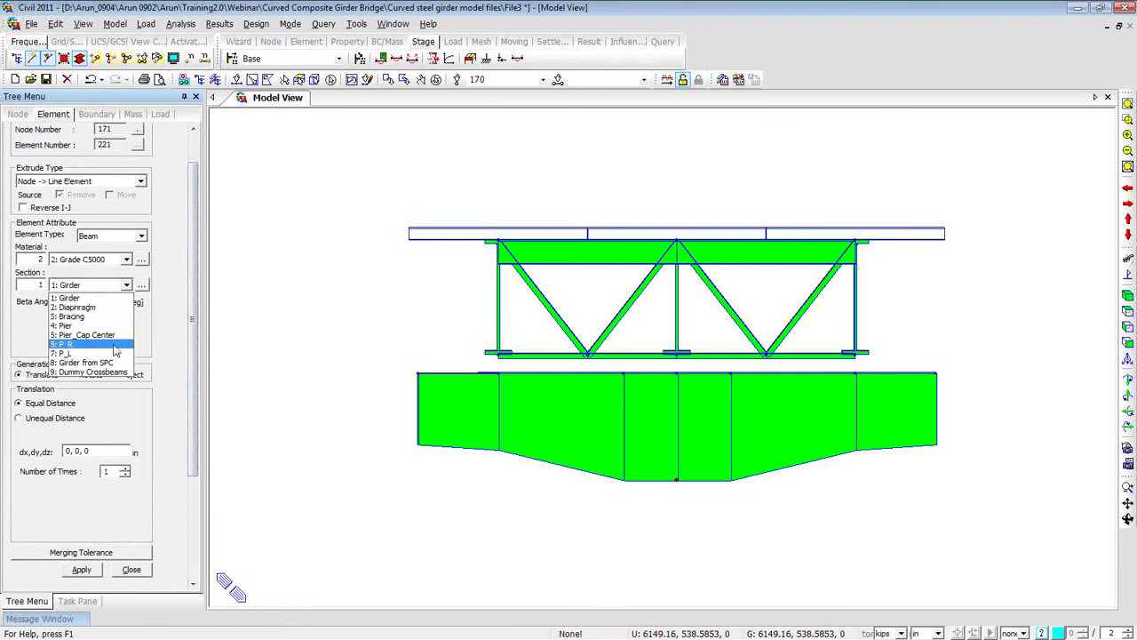
pyautogui.click(89, 325)
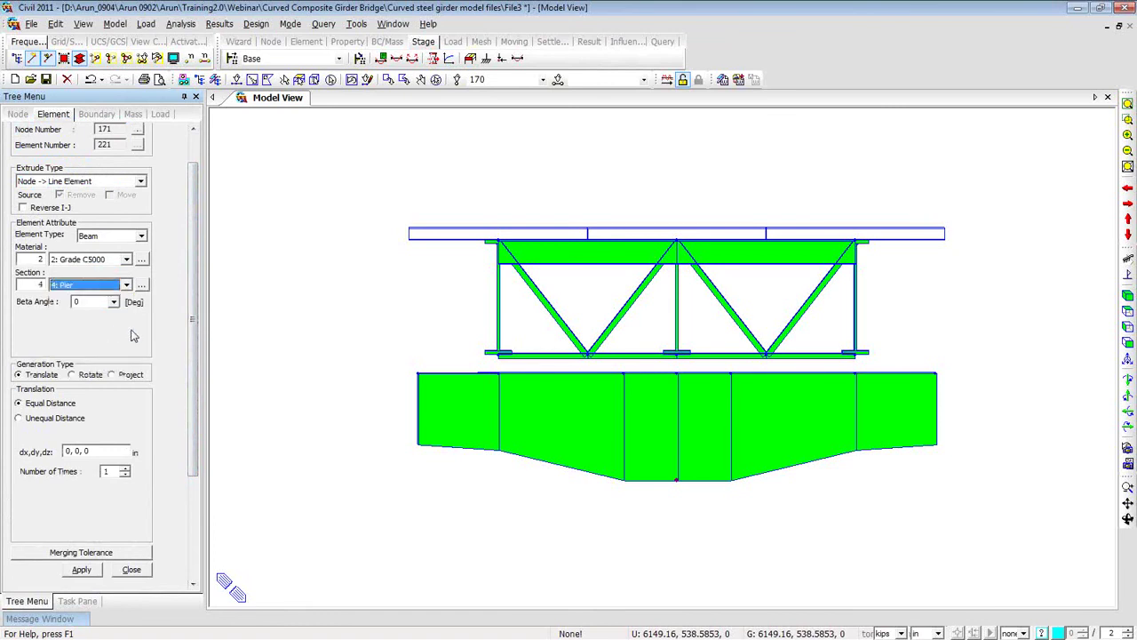
# Extrude five 62.4 in column elements downward (0,0,-62.4, 5 times) and zoom to fit.
pyautogui.scroll(-3, 189, 351)
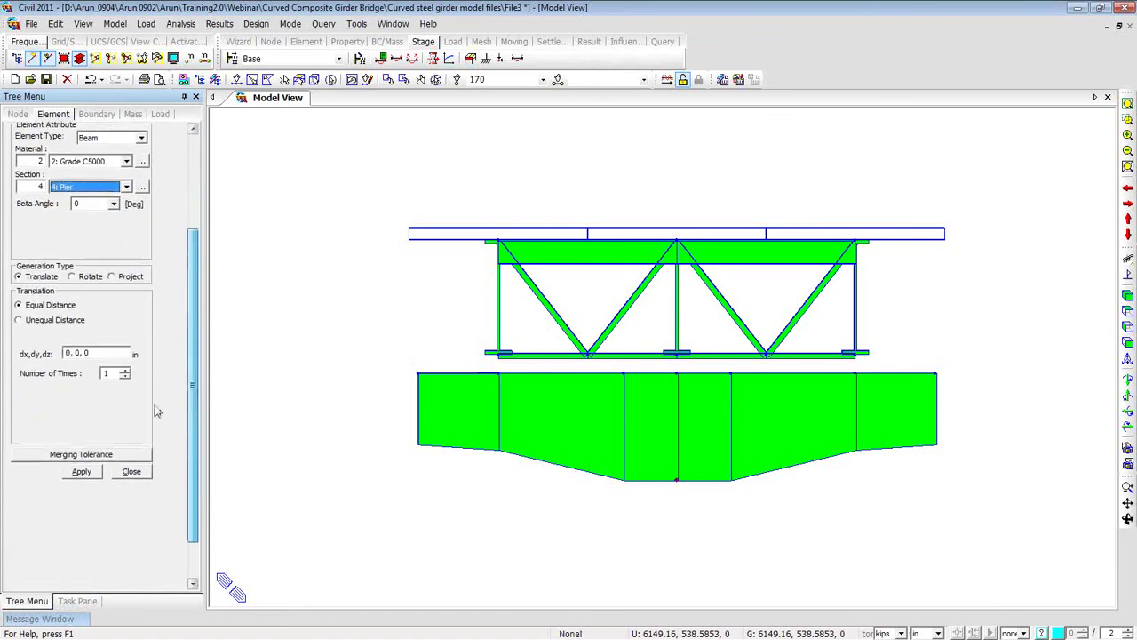
pyautogui.click(85, 353)
pyautogui.click(88, 353)
pyautogui.press('BackSpace')
pyautogui.write('-62.4')
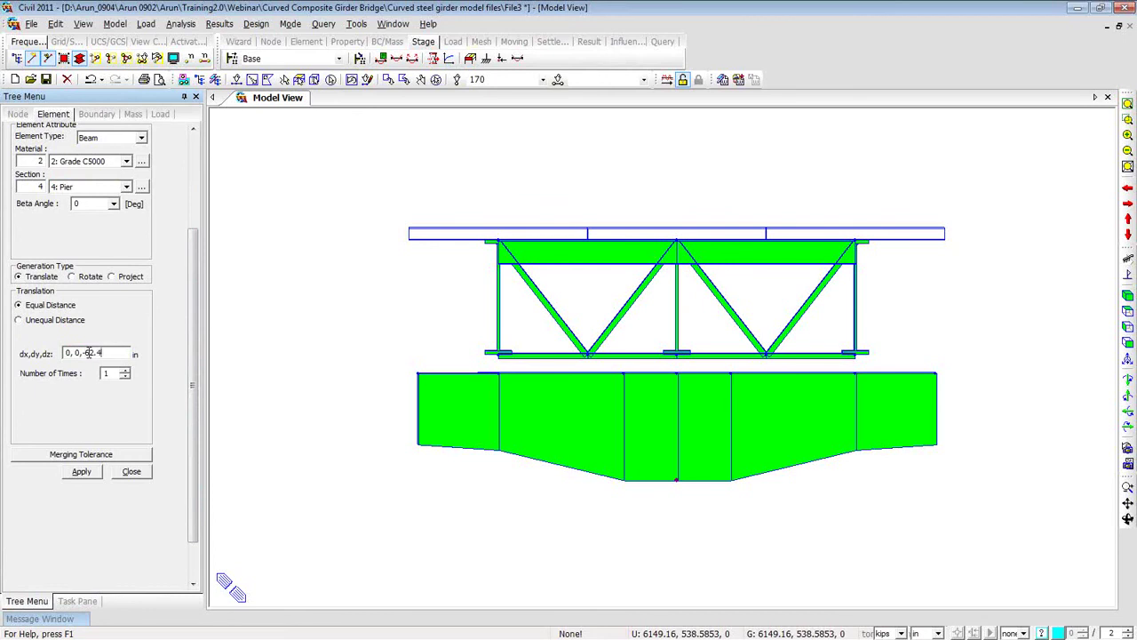
pyautogui.doubleClick(126, 371)
pyautogui.click(125, 372)
pyautogui.click(82, 472)
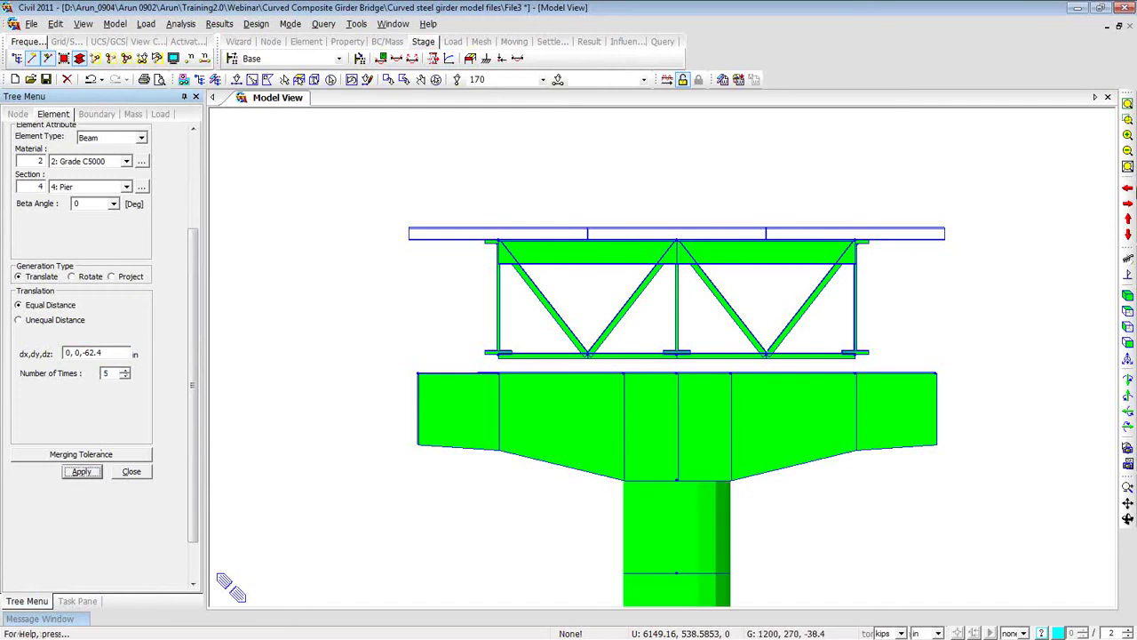
pyautogui.click(1126, 104)
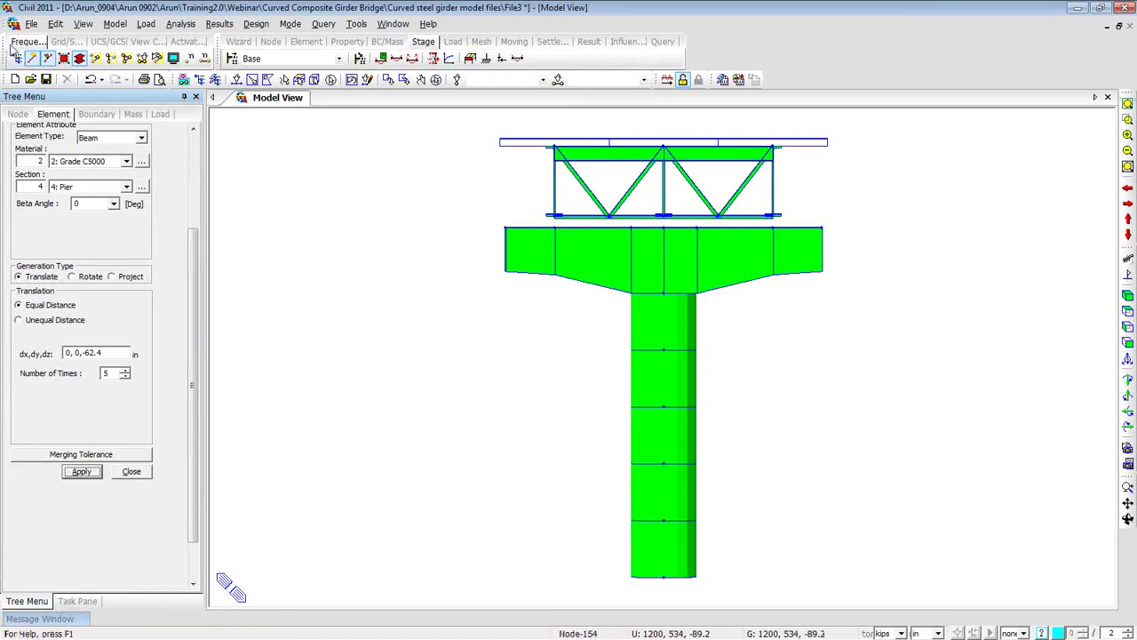
# Switch to wireframe display and start a new elastic link with type set to Rigid.
pyautogui.click(79, 59)
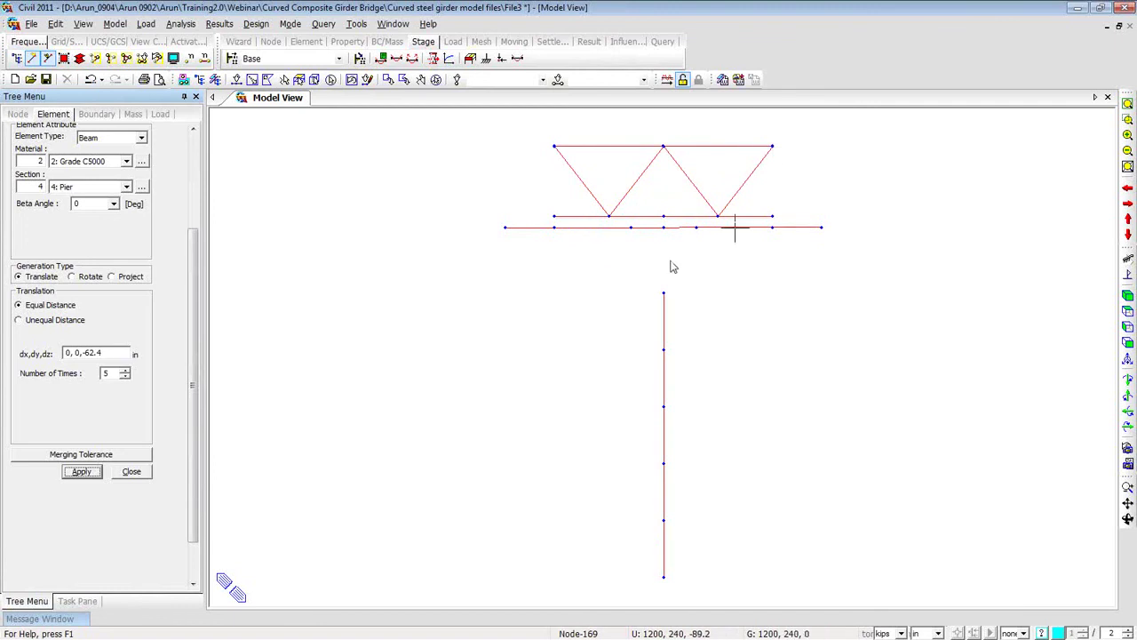
pyautogui.rightClick(264, 146)
pyautogui.moveTo(293, 199)
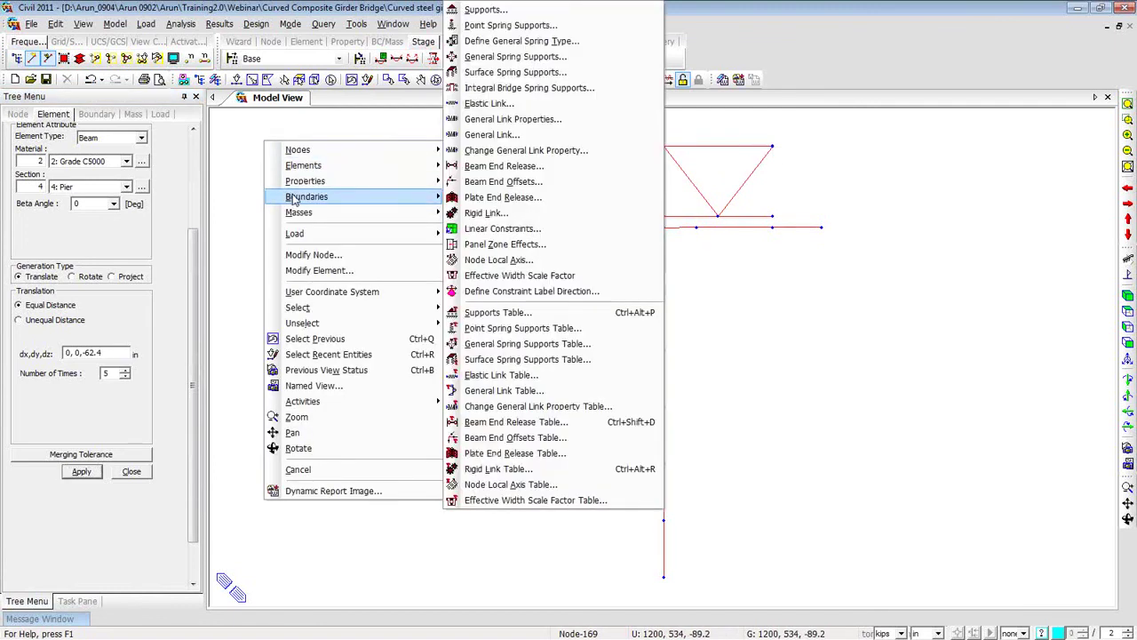
pyautogui.click(481, 103)
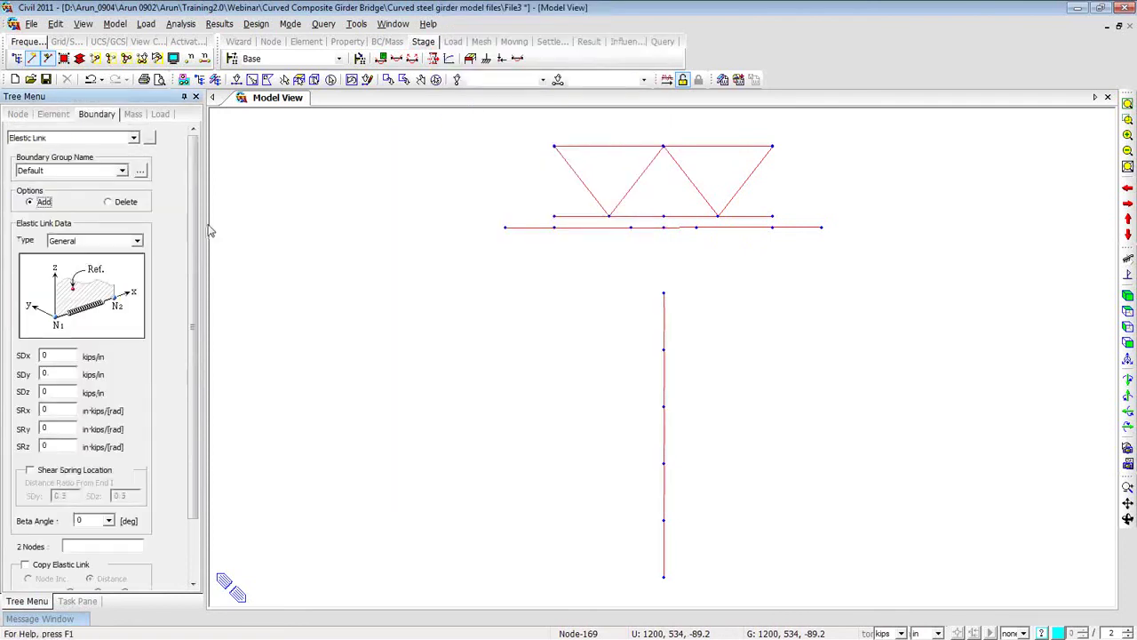
pyautogui.click(137, 240)
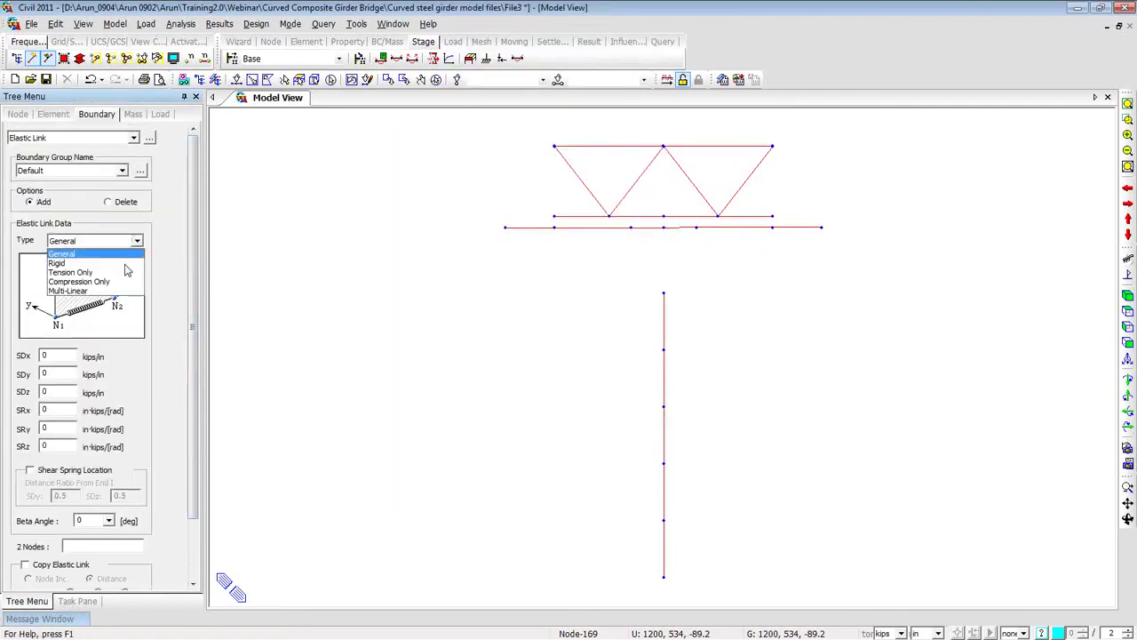
pyautogui.click(127, 264)
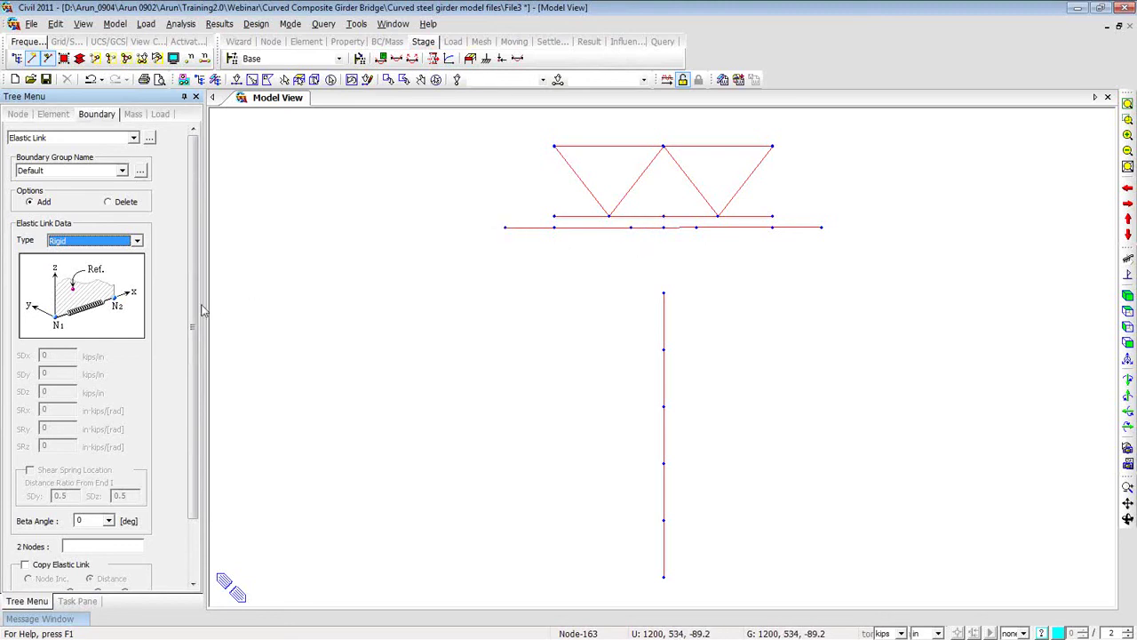
# Create a rigid link between the pier column top and the cap beam node.
pyautogui.moveTo(198, 312); pyautogui.dragTo(182, 371)
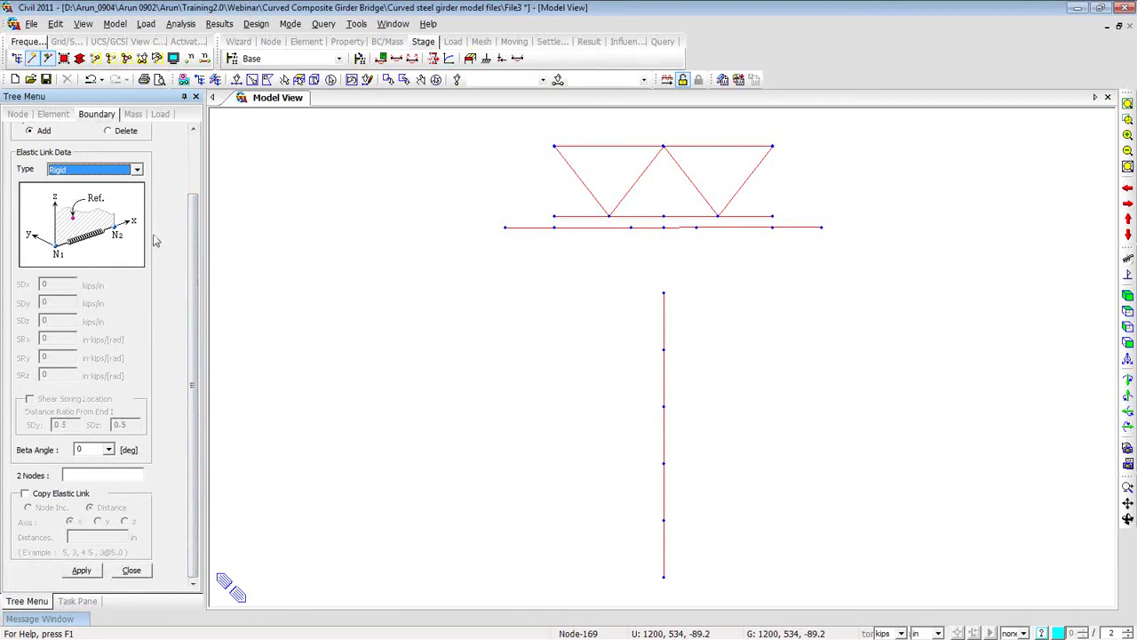
pyautogui.click(112, 476)
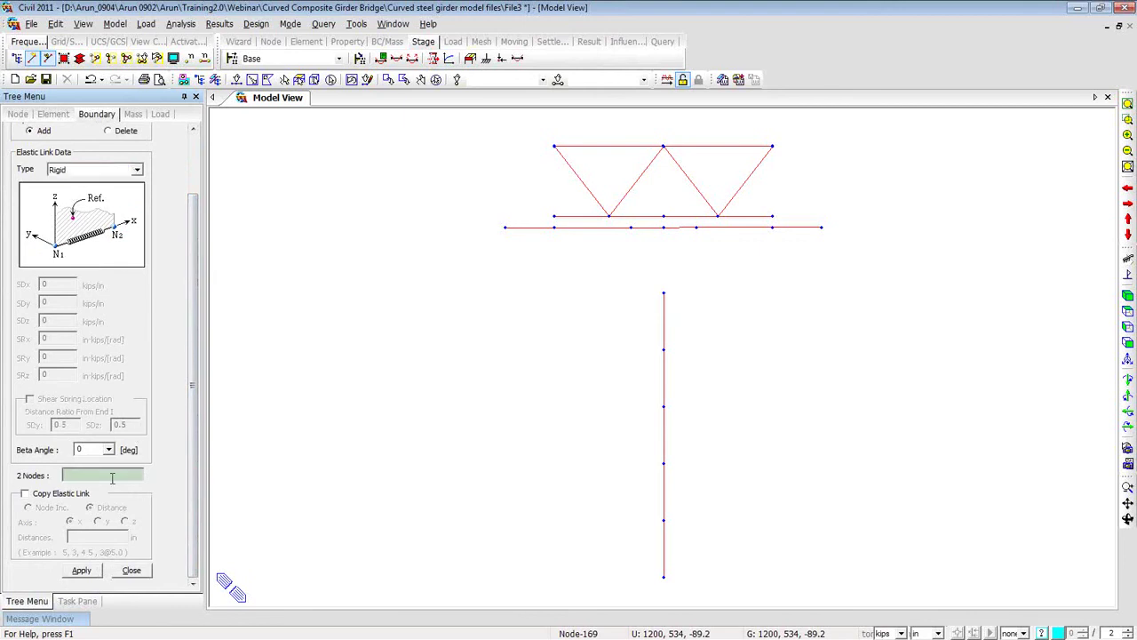
pyautogui.click(664, 292)
pyautogui.click(666, 246)
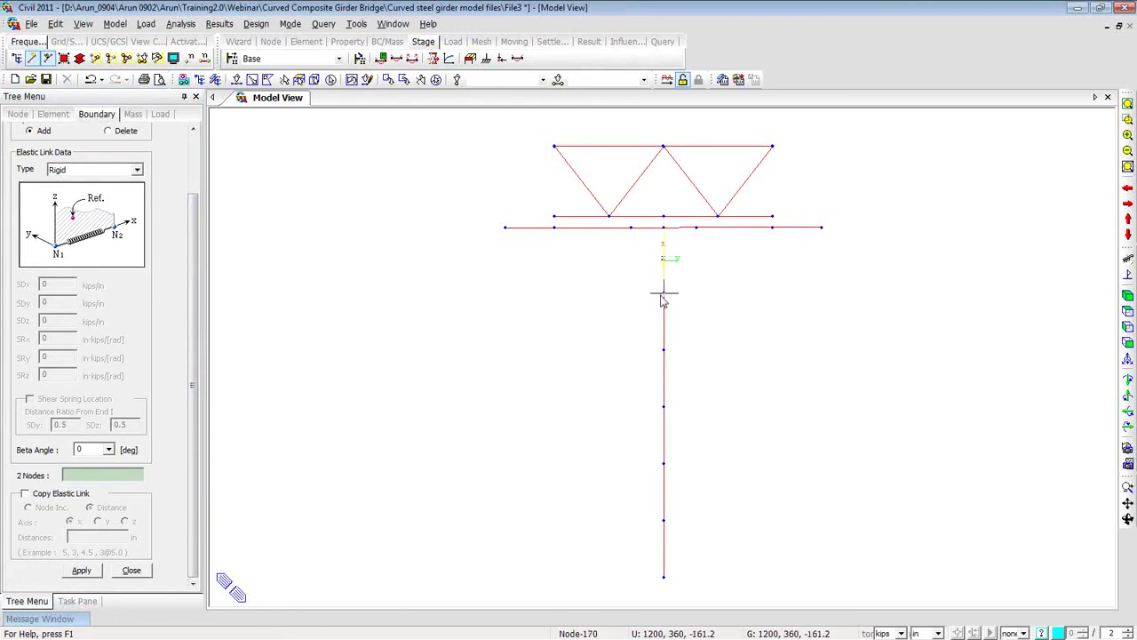
pyautogui.moveTo(666, 300)
# Link the girder node to the cap beam, copied along y at 2@120 into three links.
pyautogui.click(26, 494)
pyautogui.click(99, 522)
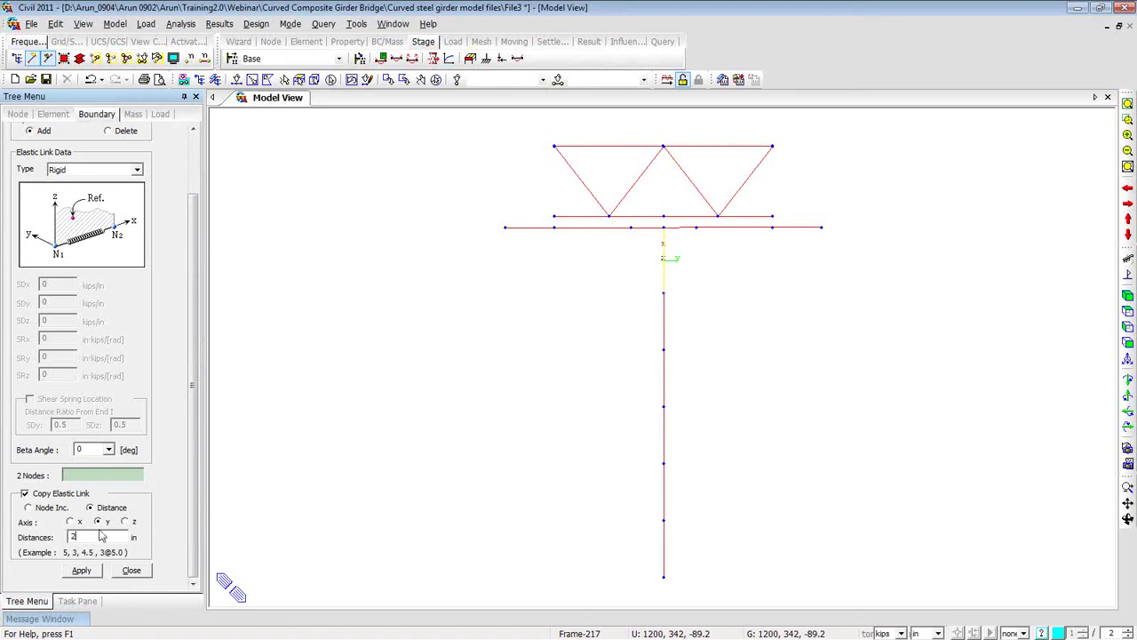
pyautogui.click(100, 536)
pyautogui.write('2@120')
pyautogui.click(773, 228)
pyautogui.click(772, 217)
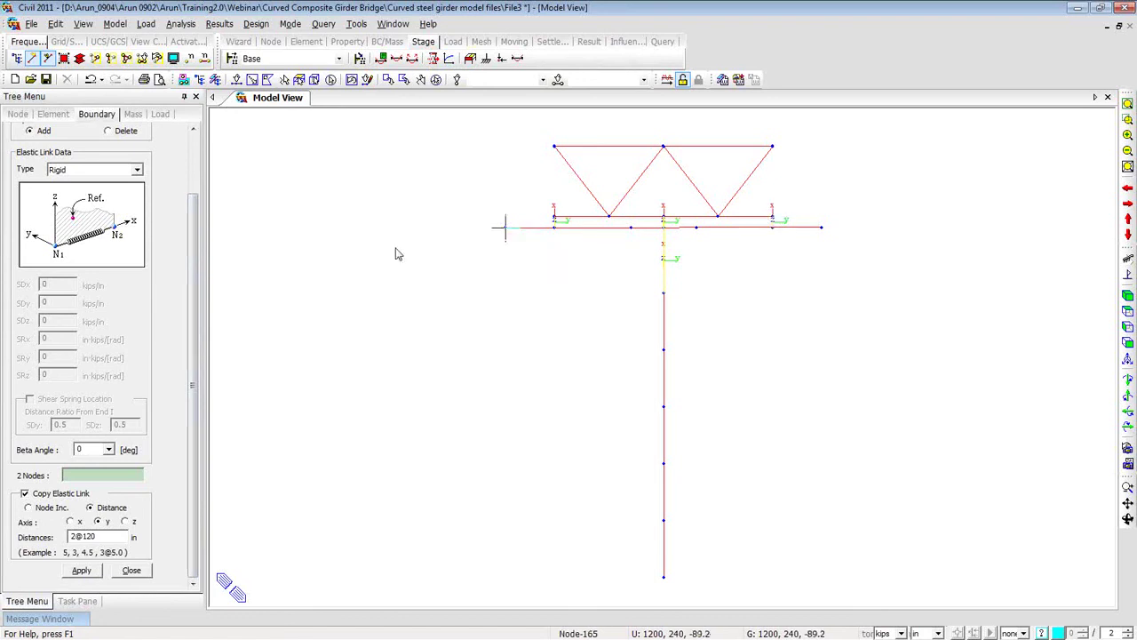
# Create Rigid links from node 132 to the top truss node, copied 2@120 in y, then close.
pyautogui.click(138, 170)
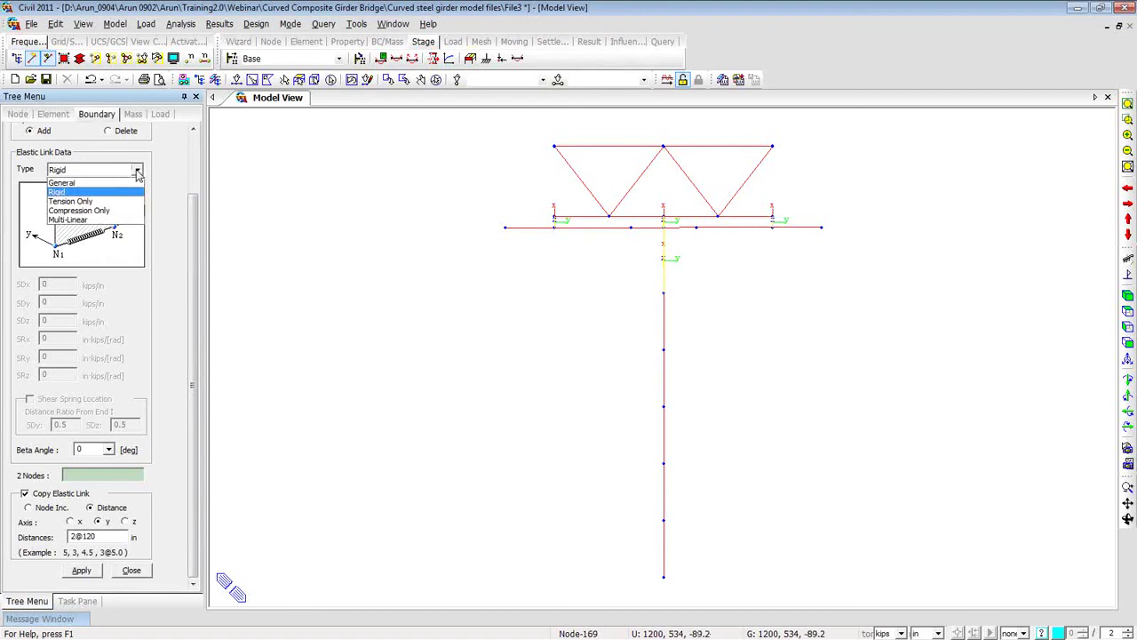
pyautogui.press('Escape')
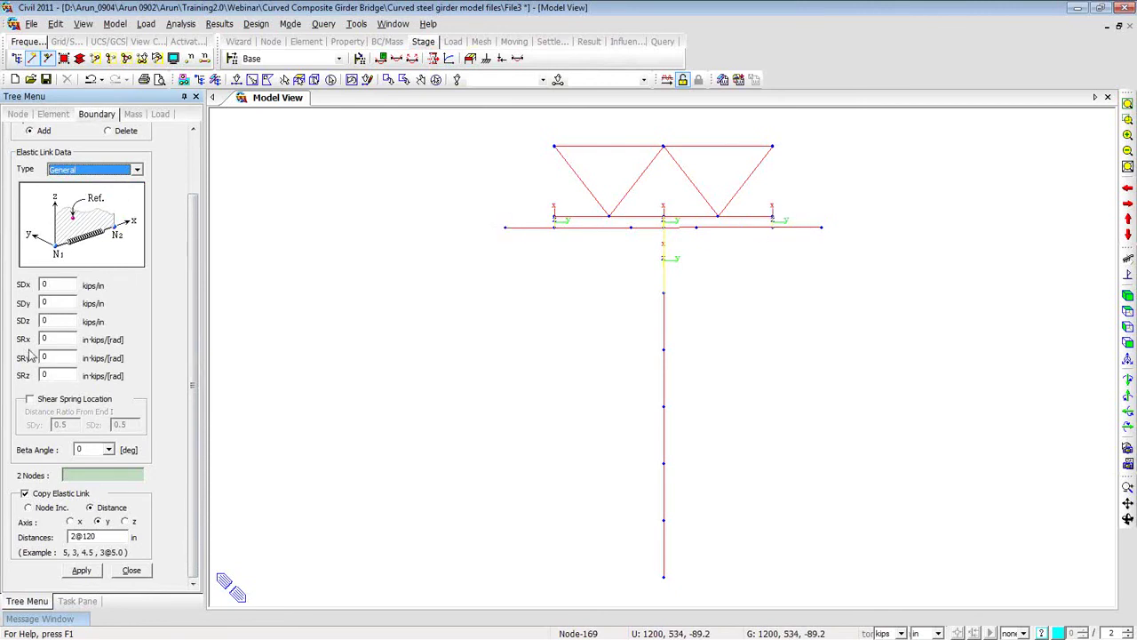
pyautogui.click(137, 169)
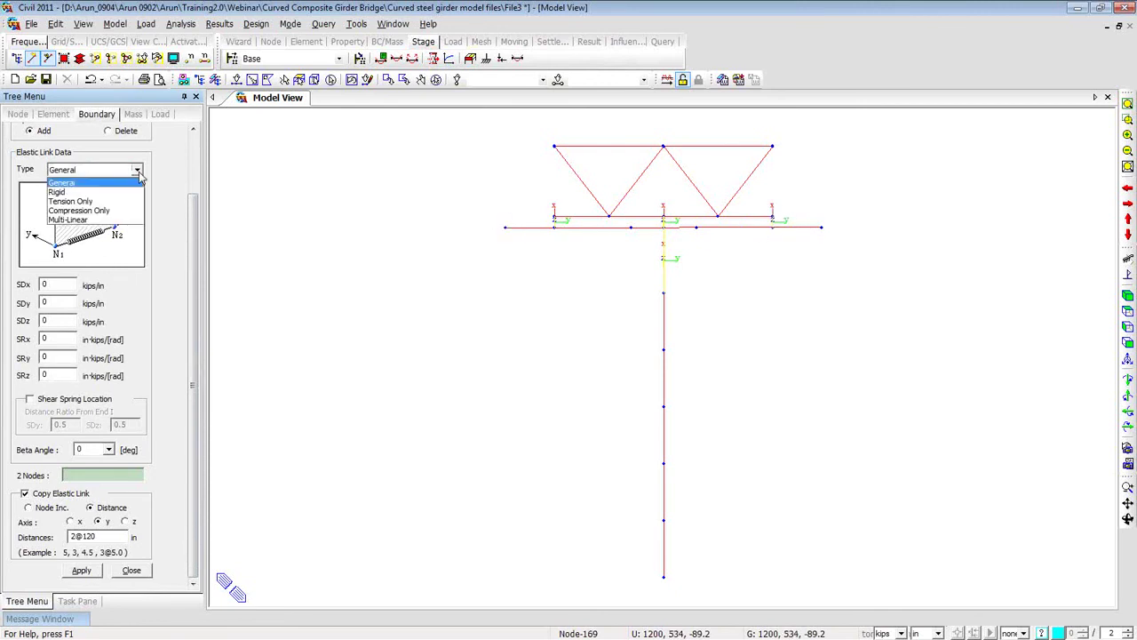
pyautogui.click(129, 186)
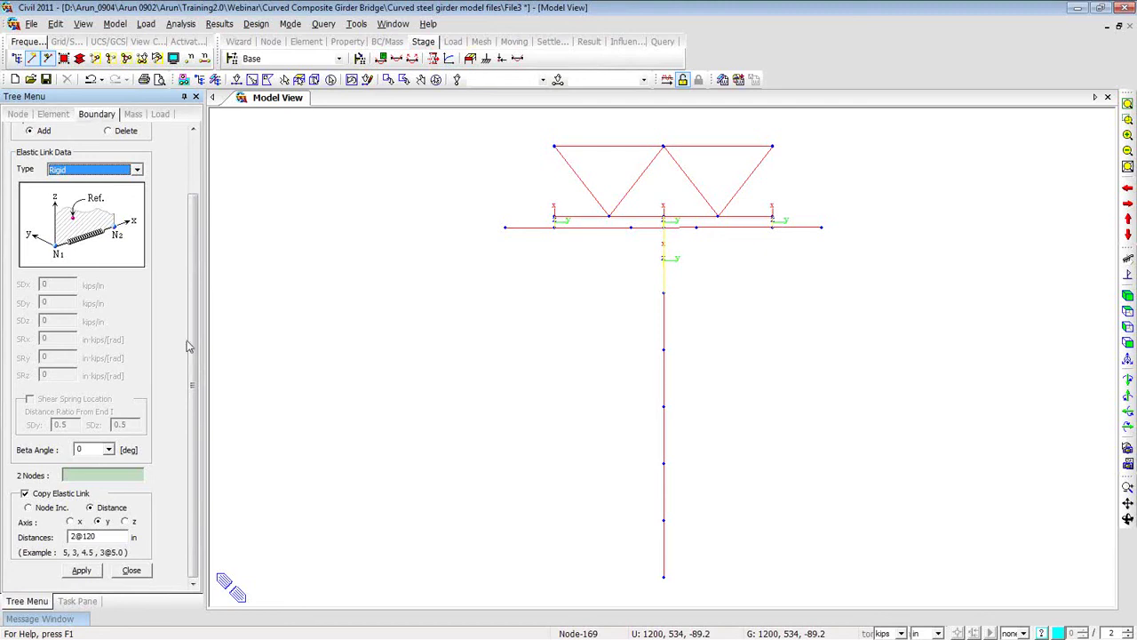
pyautogui.click(105, 476)
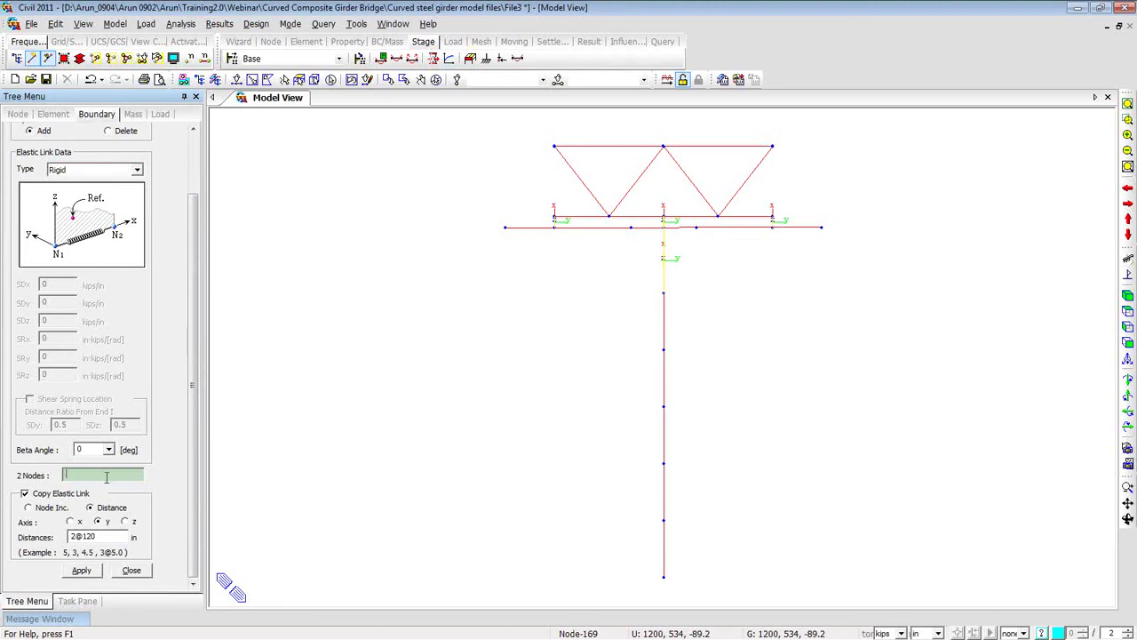
pyautogui.click(772, 219)
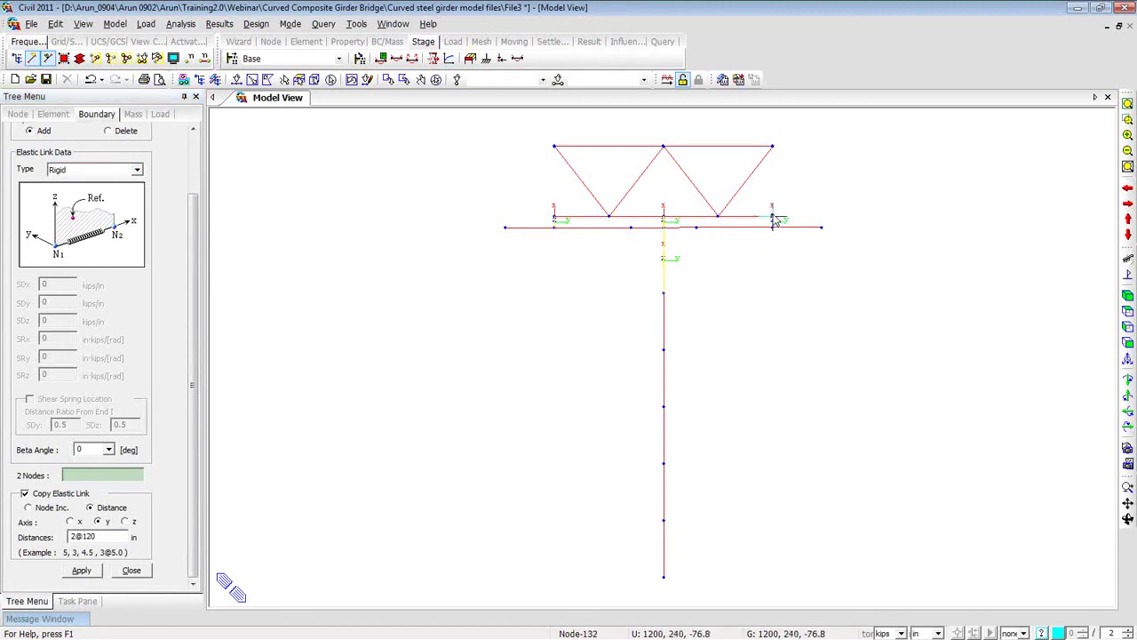
pyautogui.click(772, 147)
pyautogui.keyDown('ctrl'); pyautogui.moveTo(787, 190); pyautogui.dragTo(715, 203, button='middle'); pyautogui.keyUp('ctrl')
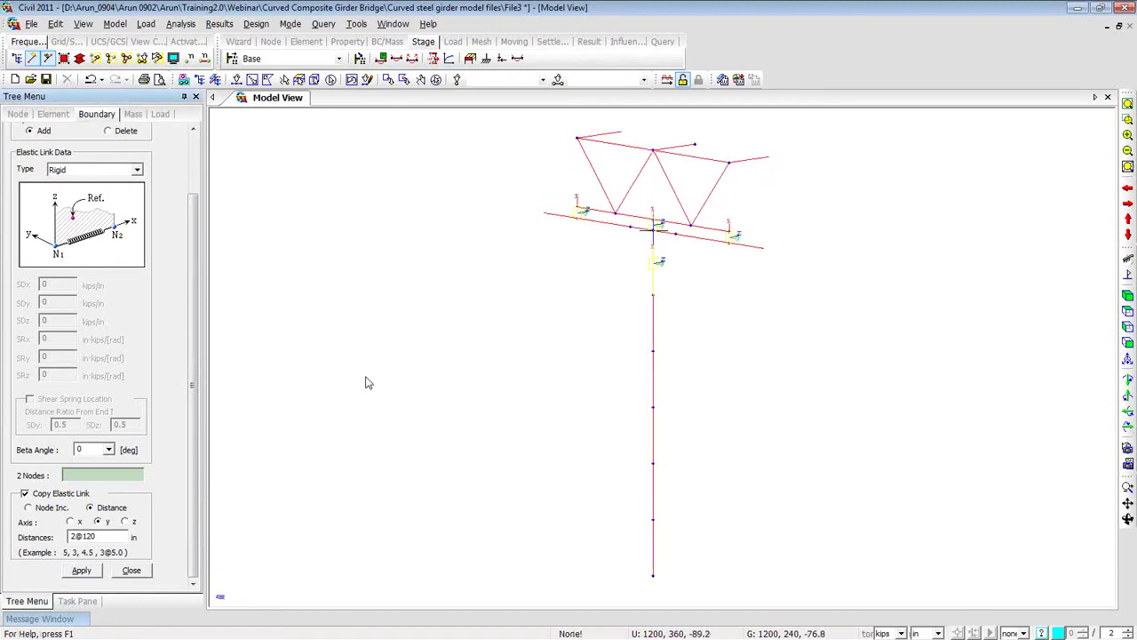
pyautogui.click(728, 231)
pyautogui.click(729, 162)
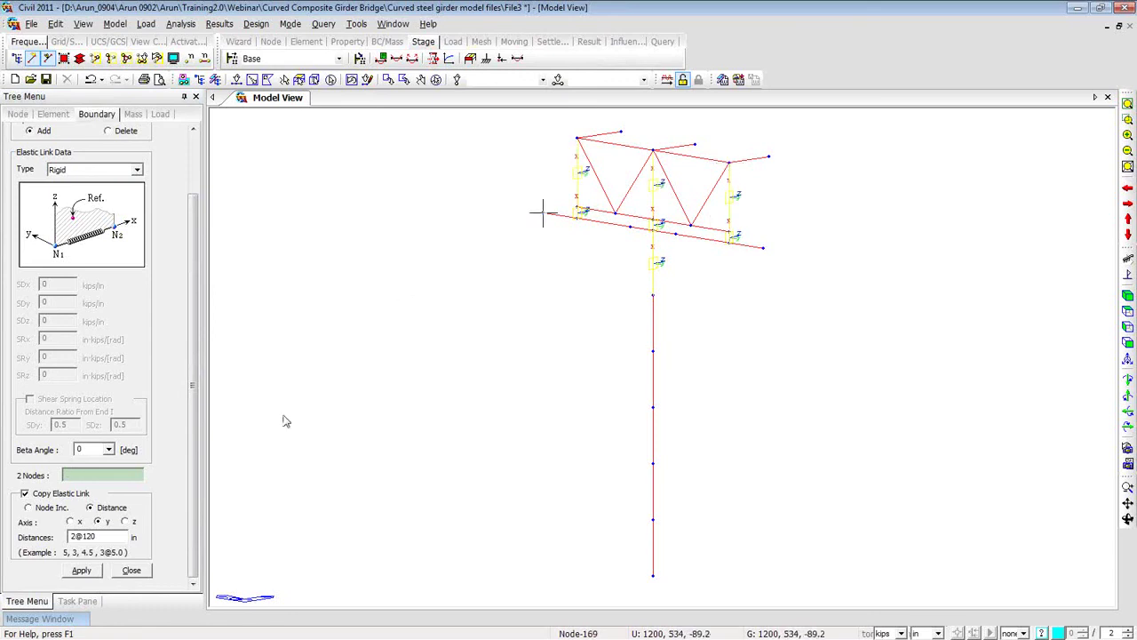
pyautogui.click(146, 571)
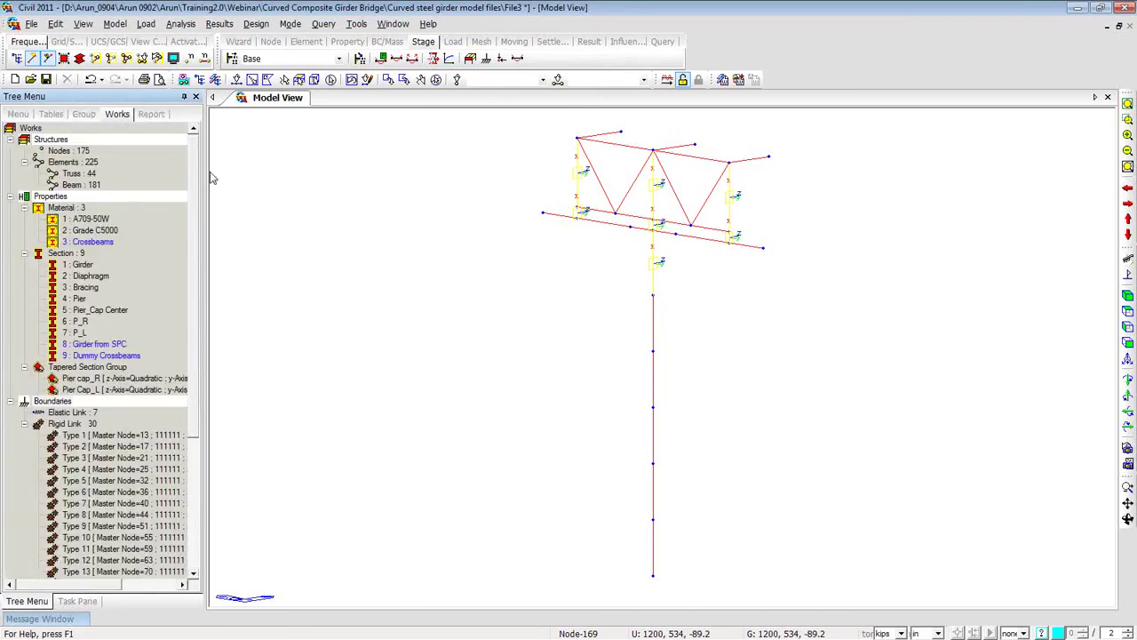
# Show the whole curved bridge in Top View and collapse Rigid Link under Boundaries.
pyautogui.click(126, 57)
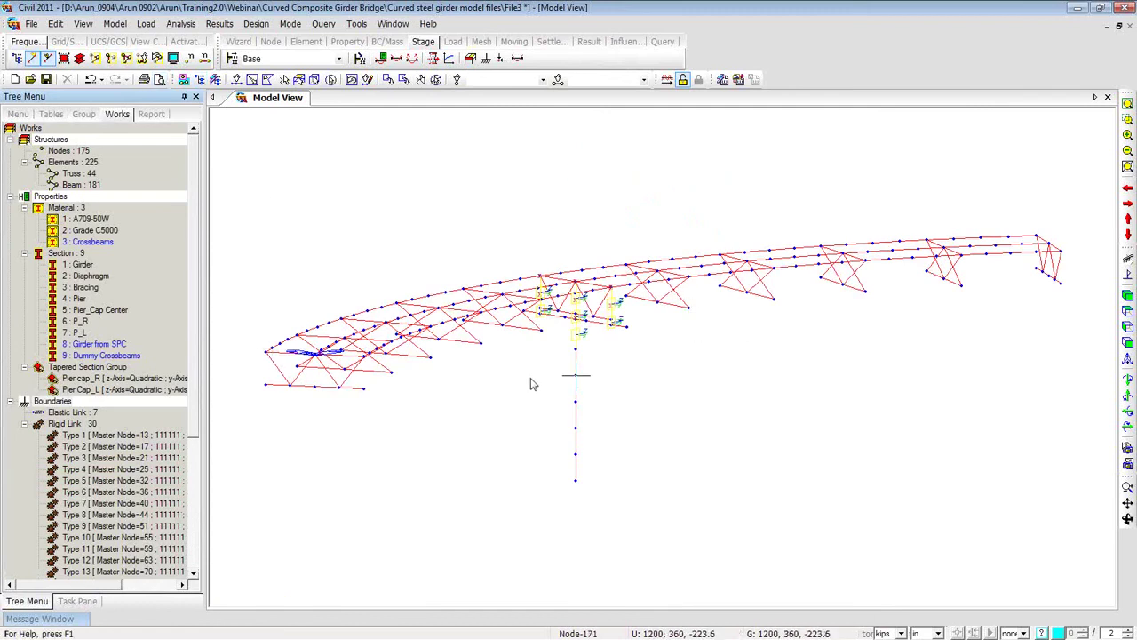
pyautogui.click(1128, 311)
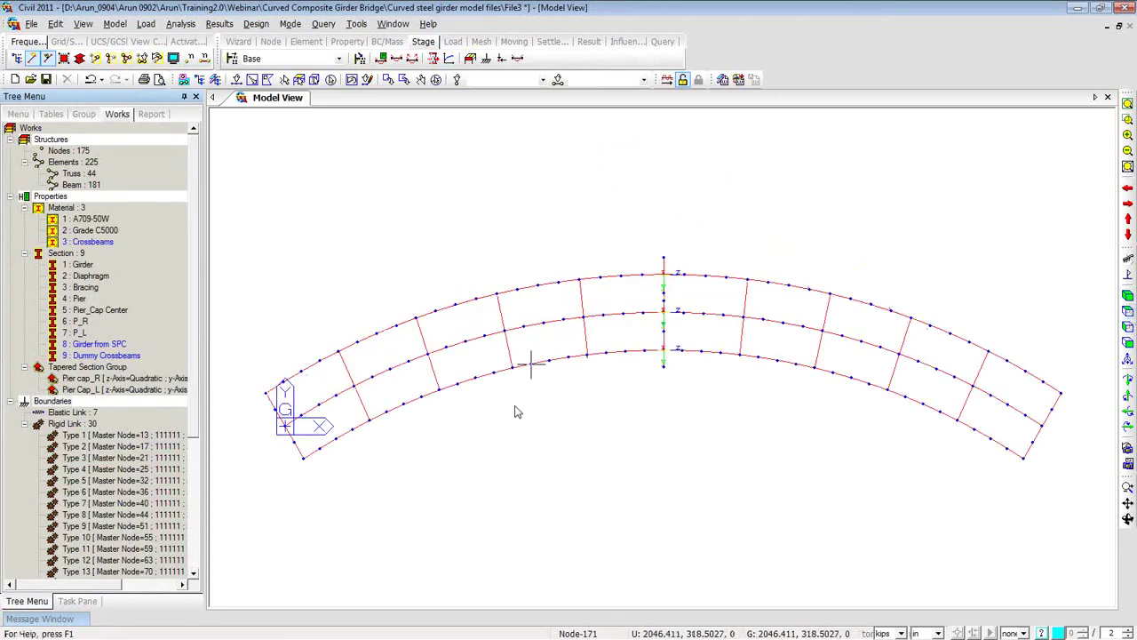
pyautogui.click(24, 423)
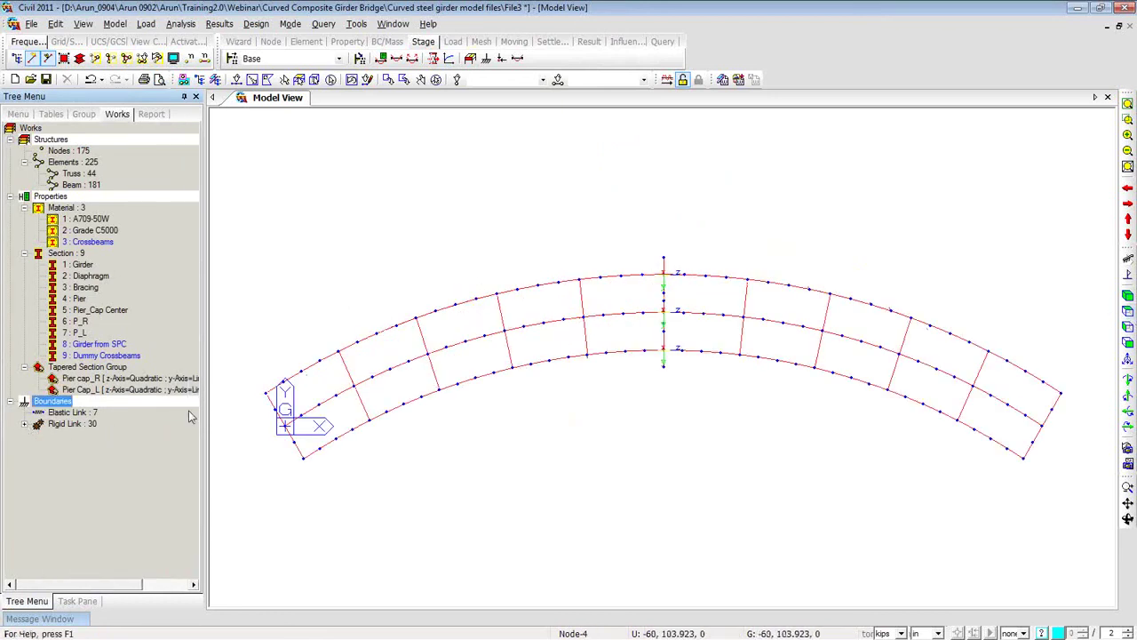
# Start Create Elements with material 3: Crossbeams and section 9: Dummy Crossbeam.
pyautogui.rightClick(255, 145)
pyautogui.moveTo(297, 168)
pyautogui.click(459, 170)
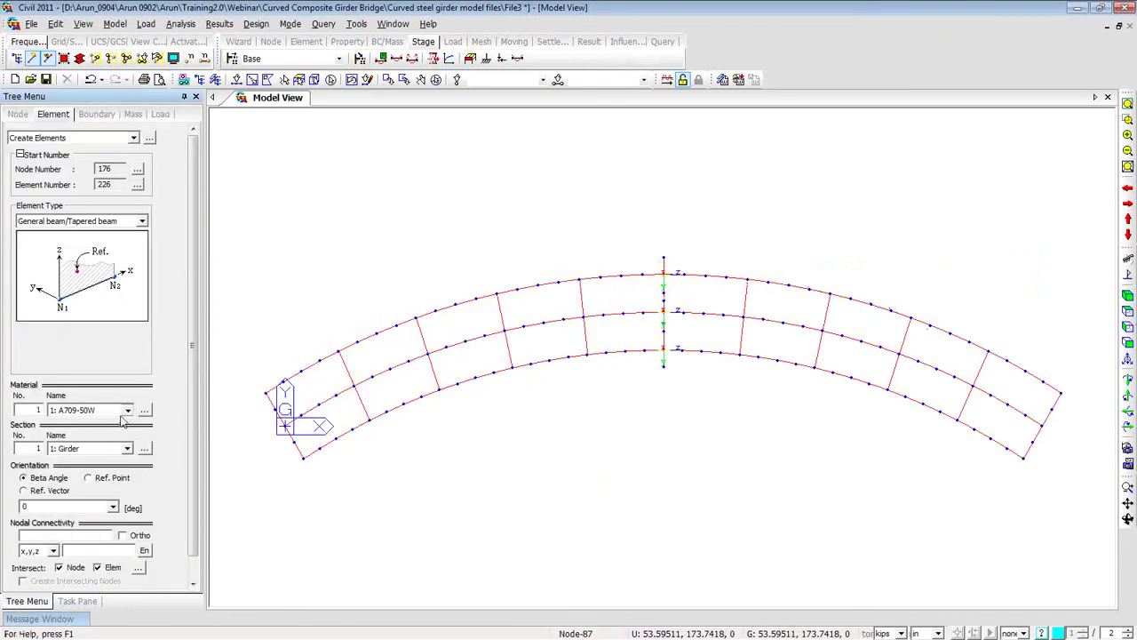
pyautogui.click(125, 411)
pyautogui.click(111, 441)
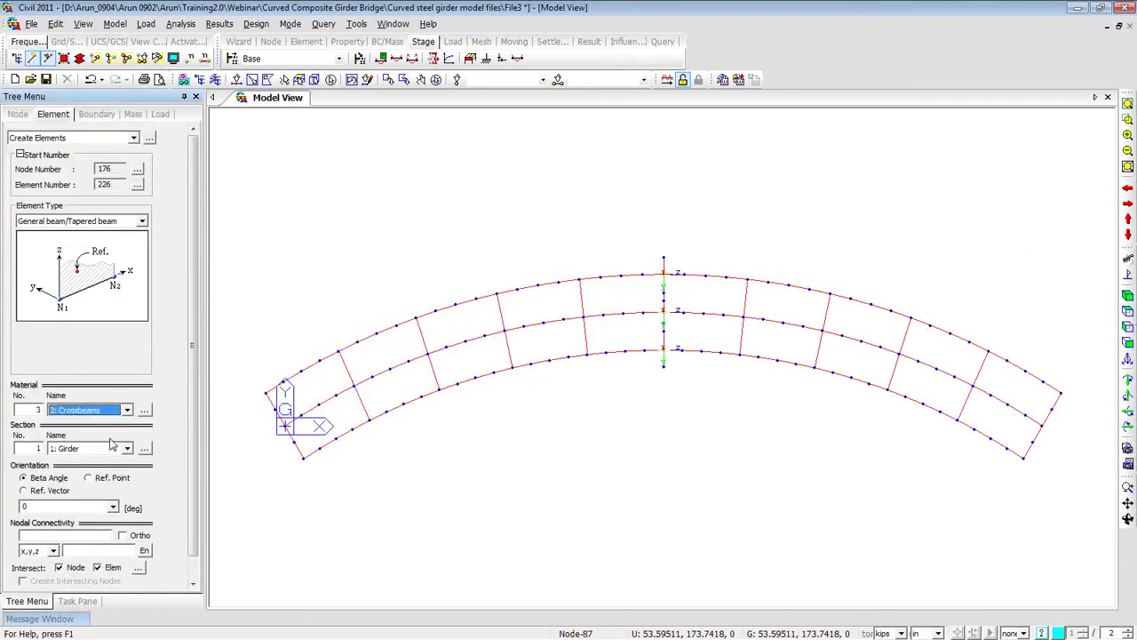
pyautogui.click(118, 448)
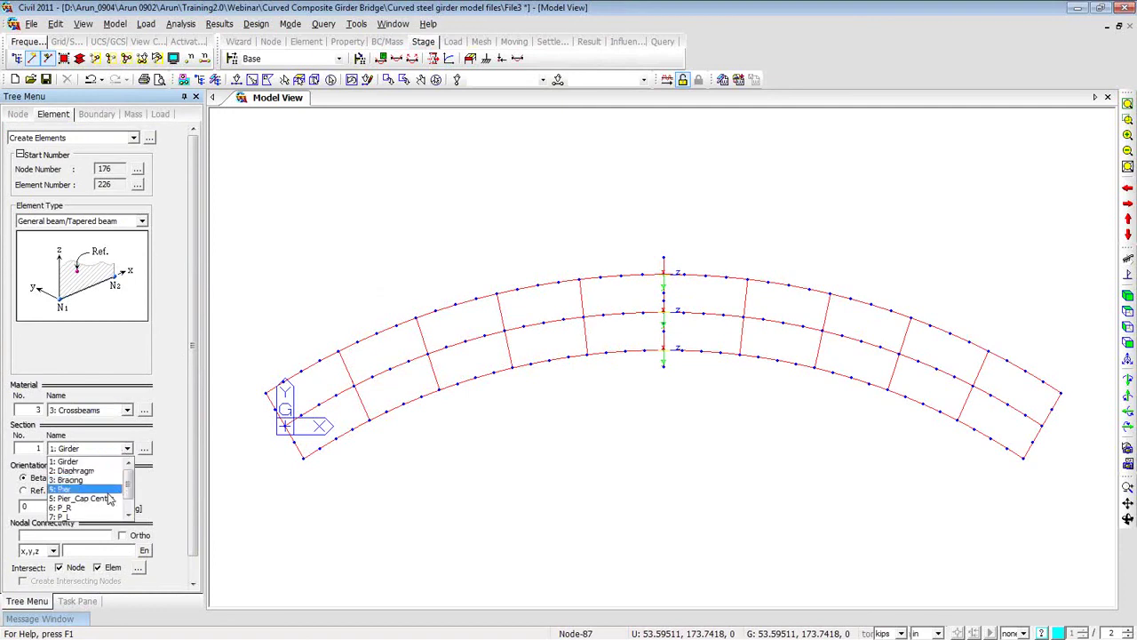
pyautogui.scroll(-2, 116, 507)
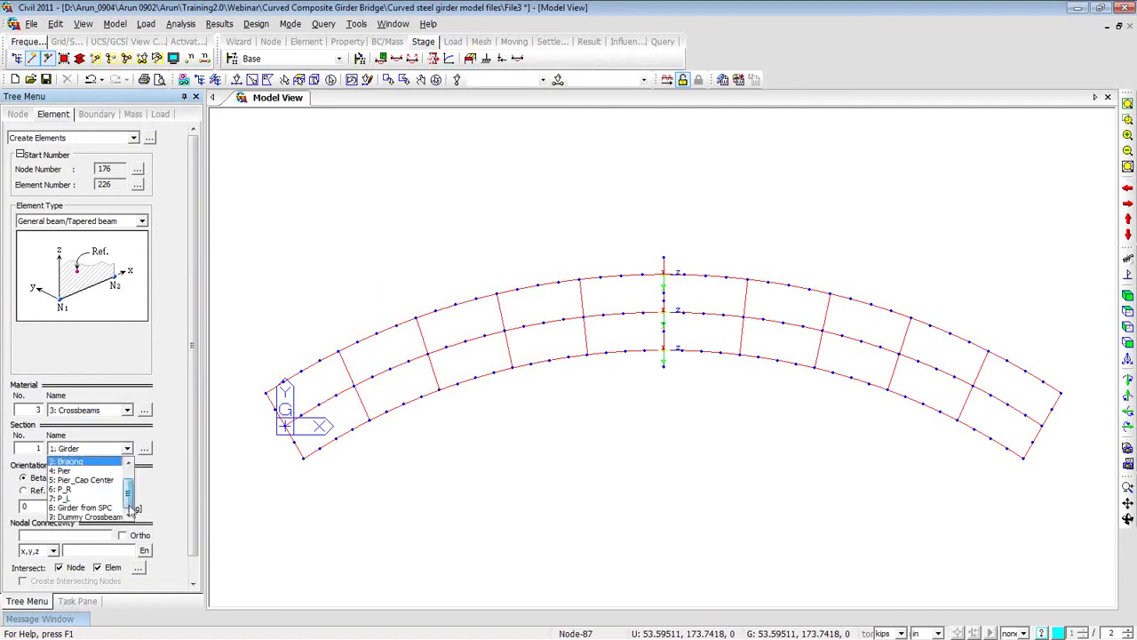
pyautogui.click(115, 517)
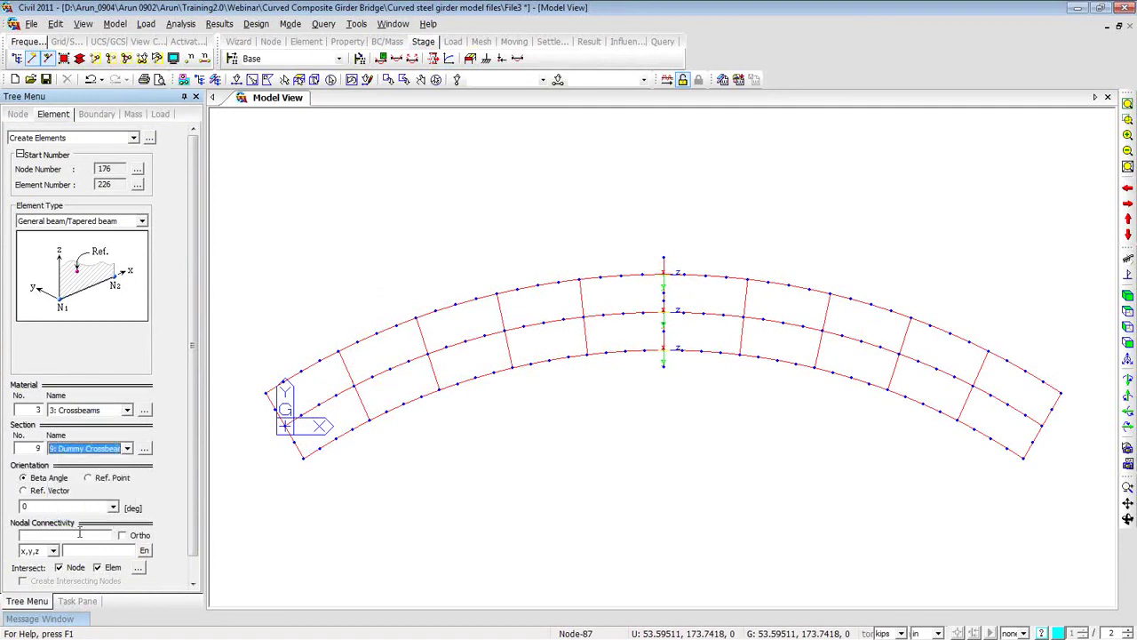
# Draw crossbeams between girder node pairs near the lower-left end of the bridge.
pyautogui.click(79, 535)
pyautogui.click(304, 455)
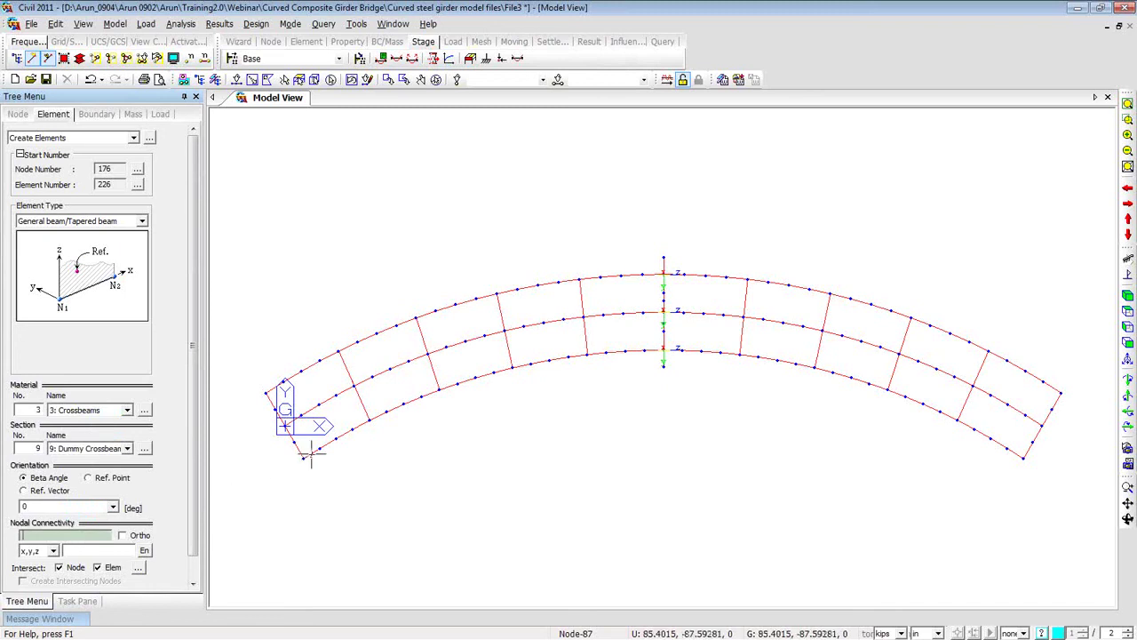
pyautogui.click(282, 382)
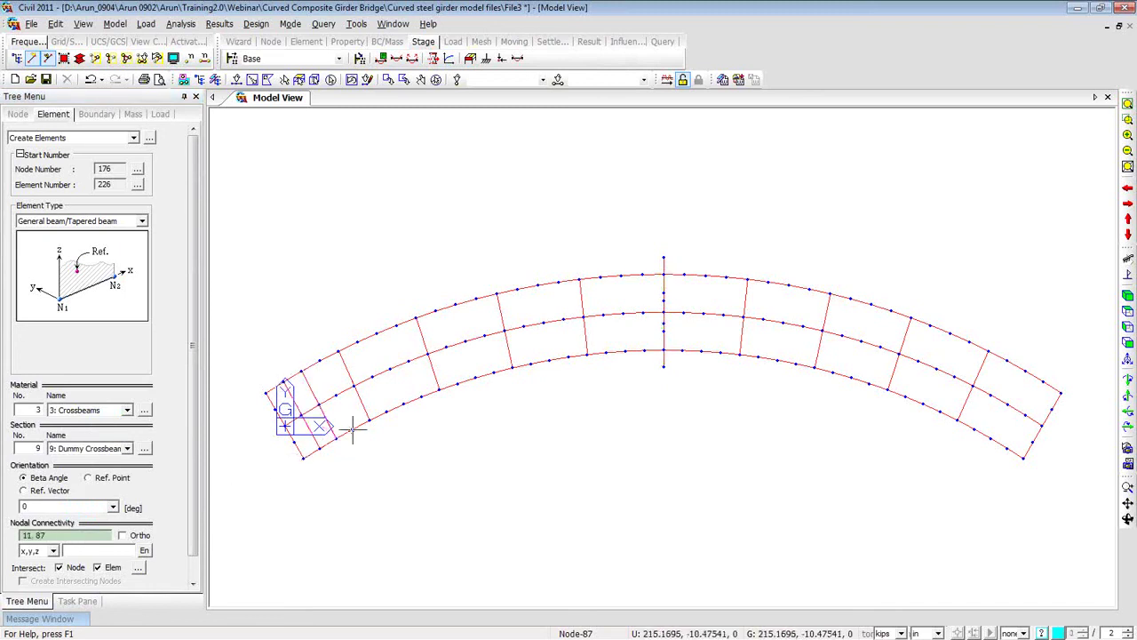
pyautogui.click(327, 378)
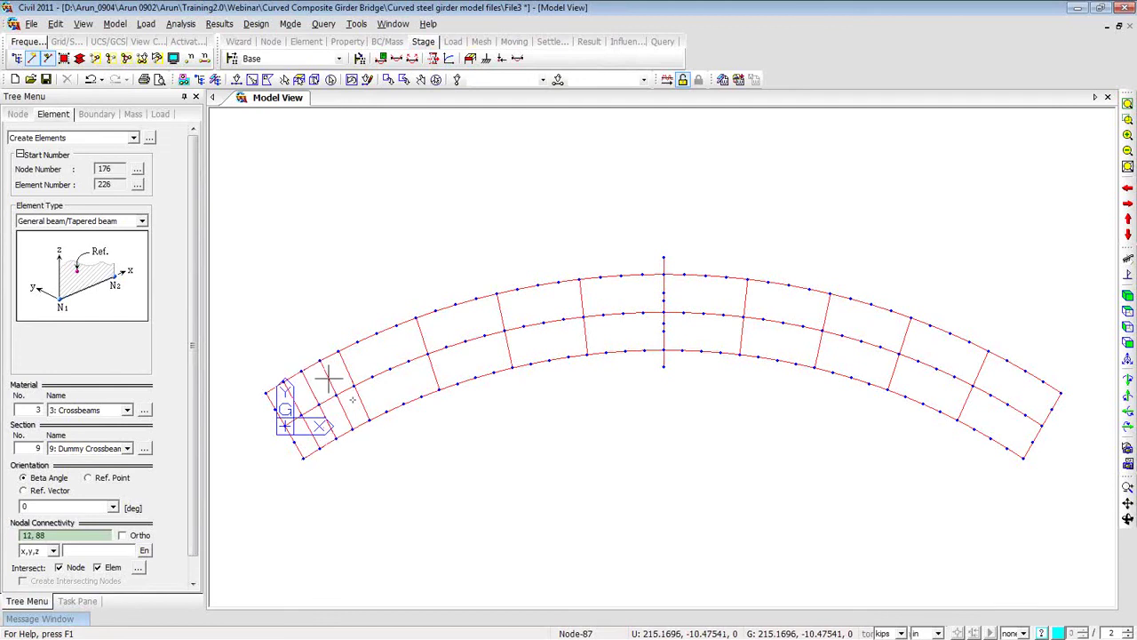
pyautogui.click(381, 410)
pyautogui.click(359, 343)
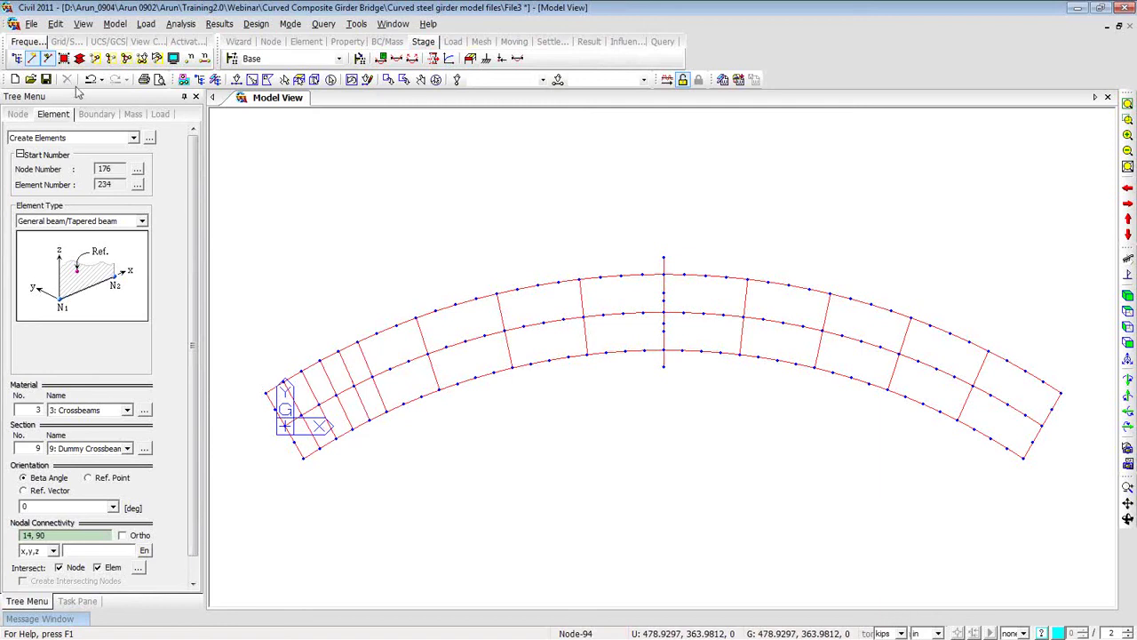
# Open File5 without saving the changes to File3.
pyautogui.click(31, 80)
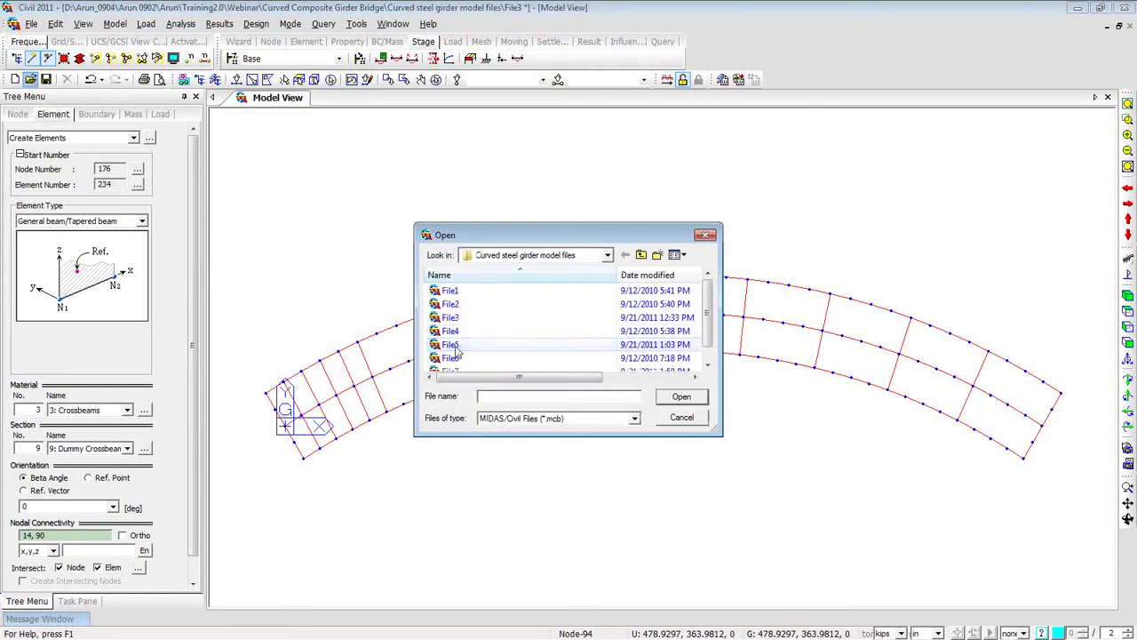
pyautogui.click(534, 344)
pyautogui.click(682, 396)
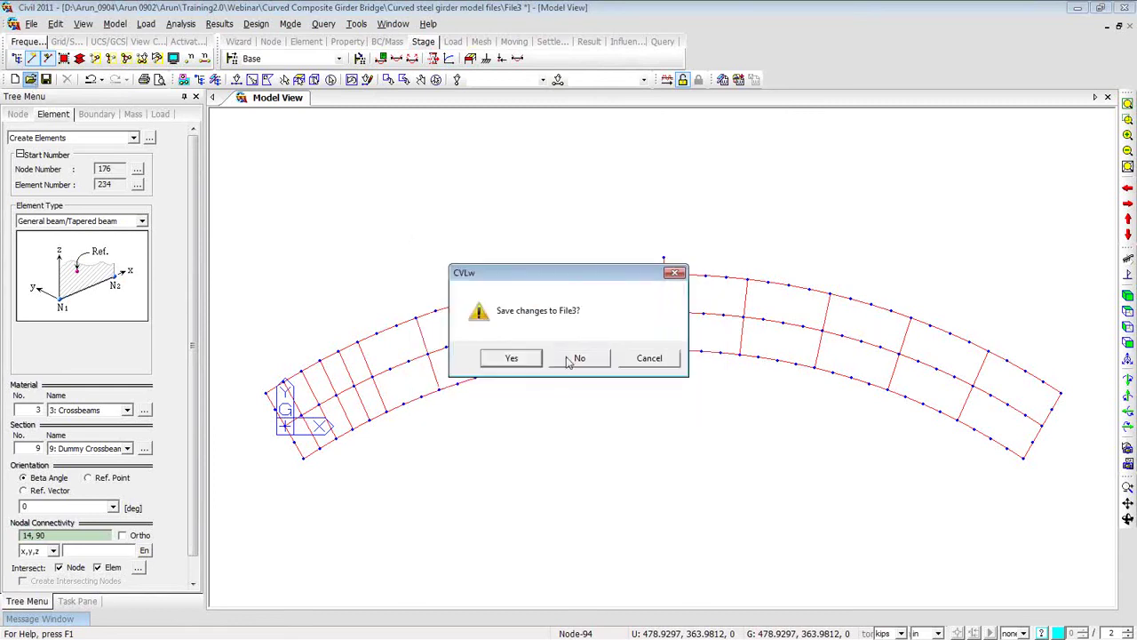
pyautogui.click(577, 358)
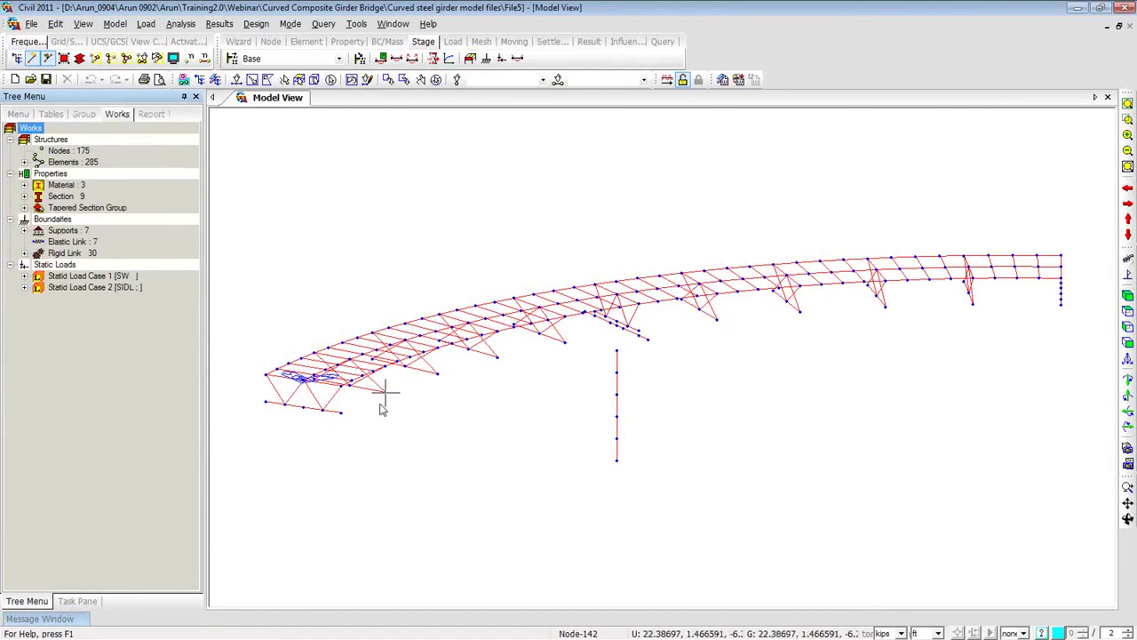
# Delete all support types from the Works tree.
pyautogui.moveTo(569, 371)
pyautogui.keyDown('ctrl'); pyautogui.mouseDown(button='middle')
pyautogui.moveTo(561, 353)
pyautogui.moveTo(533, 421)
pyautogui.moveTo(561, 404)
pyautogui.moveTo(569, 371)
pyautogui.mouseUp(button='middle'); pyautogui.keyUp('ctrl')
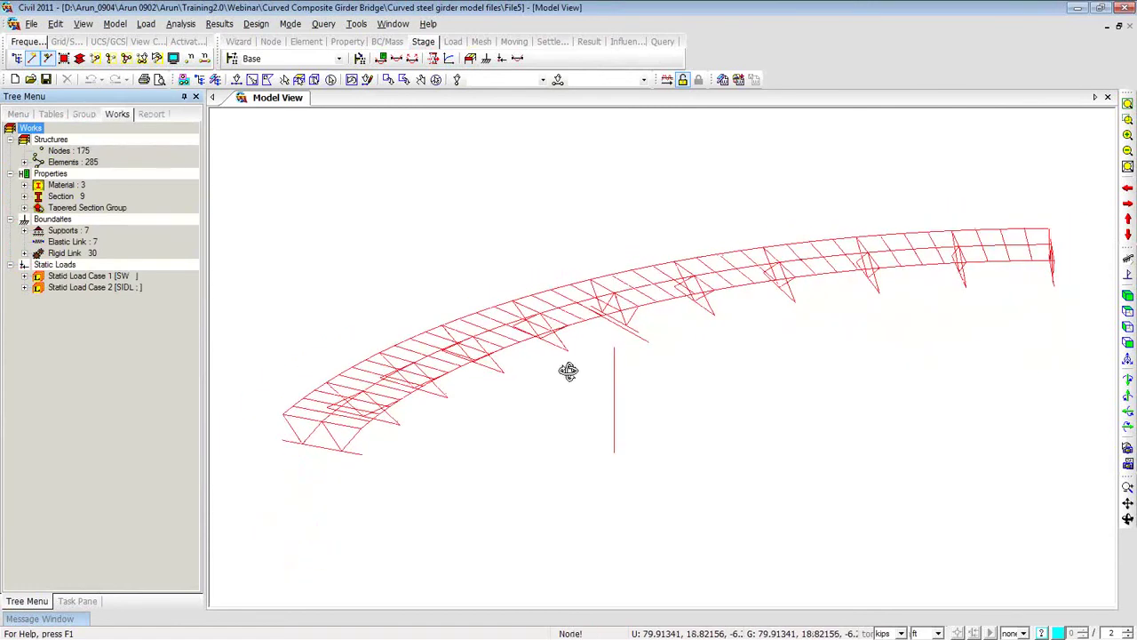
pyautogui.click(25, 231)
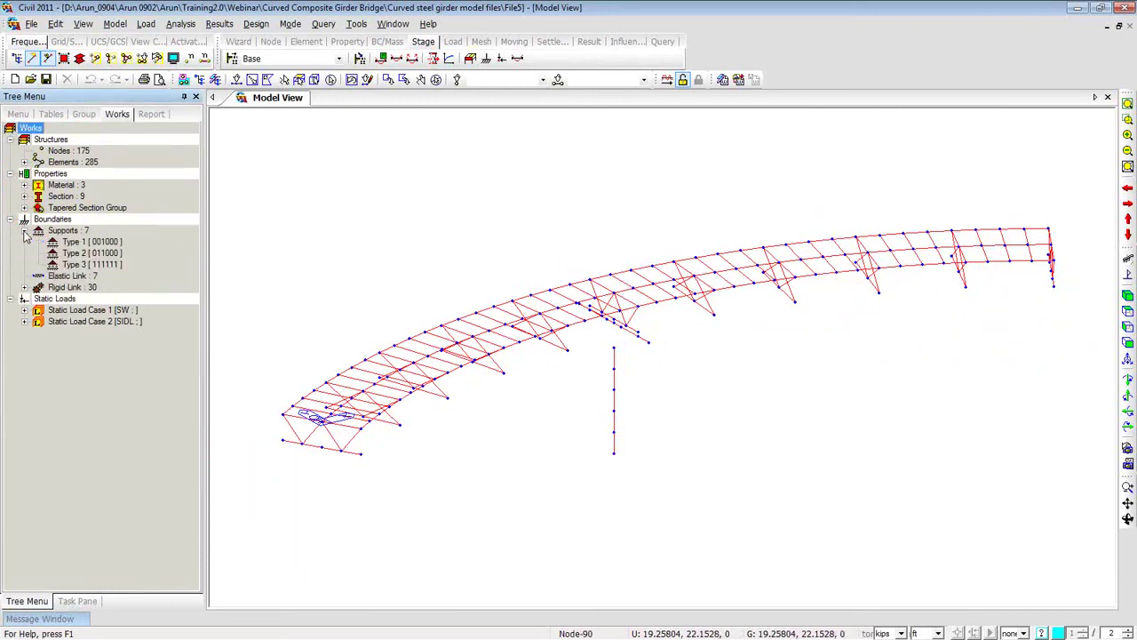
pyautogui.click(76, 242)
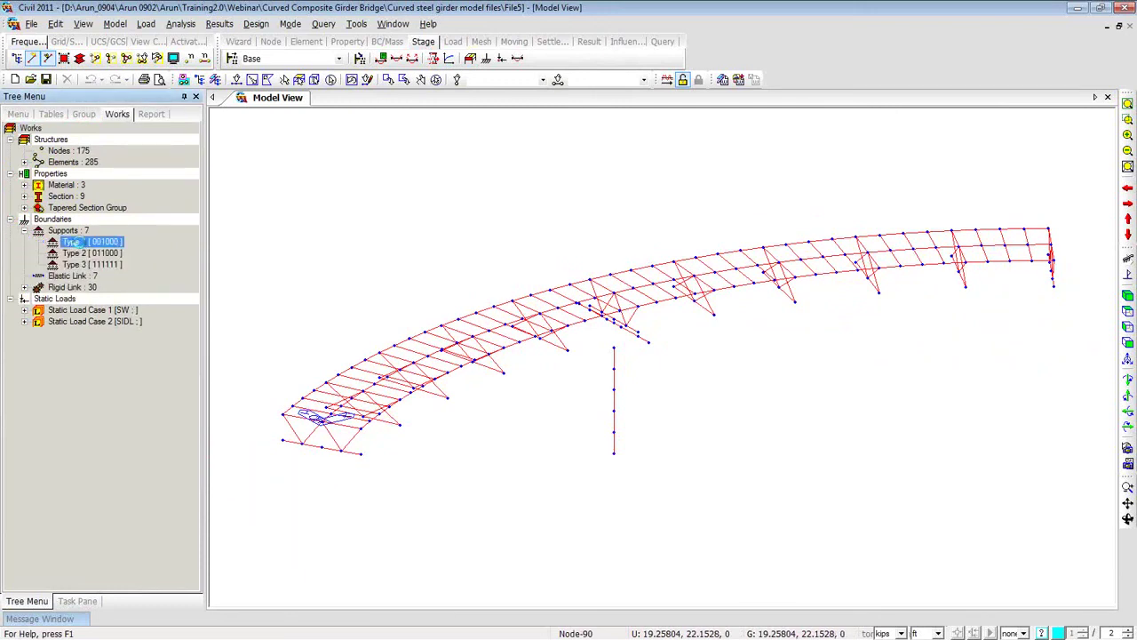
pyautogui.press('Delete')
pyautogui.press('Delete')
pyautogui.press('Delete')
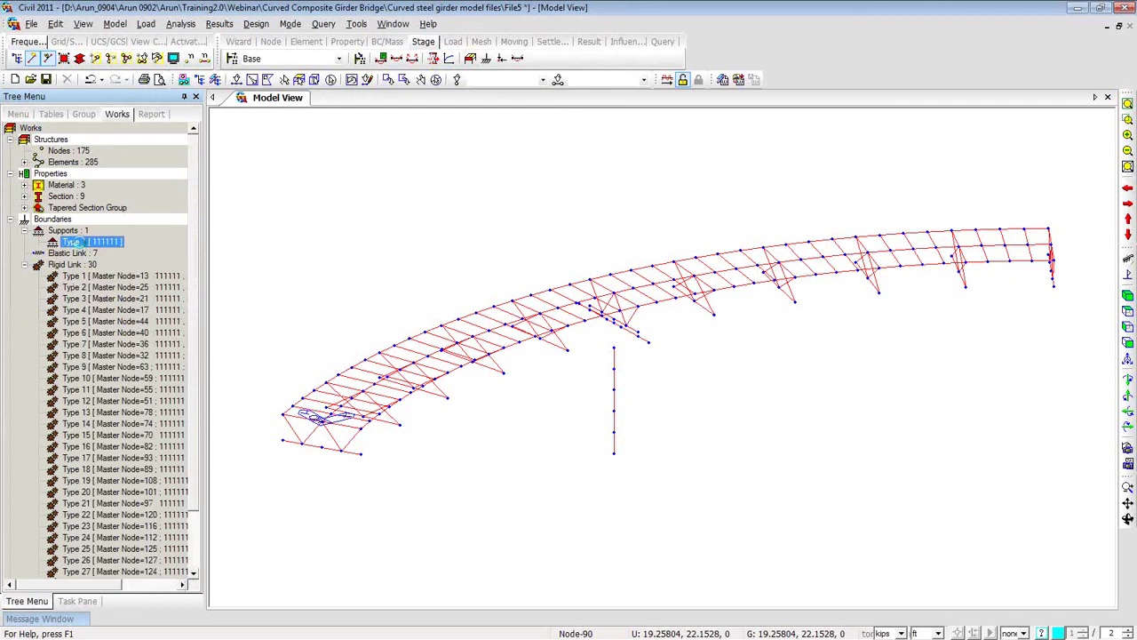
# Delete the Element Beam Loads under Static Load Case 2 (SIDL).
pyautogui.click(25, 241)
pyautogui.click(25, 264)
pyautogui.click(72, 277)
pyautogui.doubleClick(75, 286)
pyautogui.click(73, 288)
pyautogui.press('Delete')
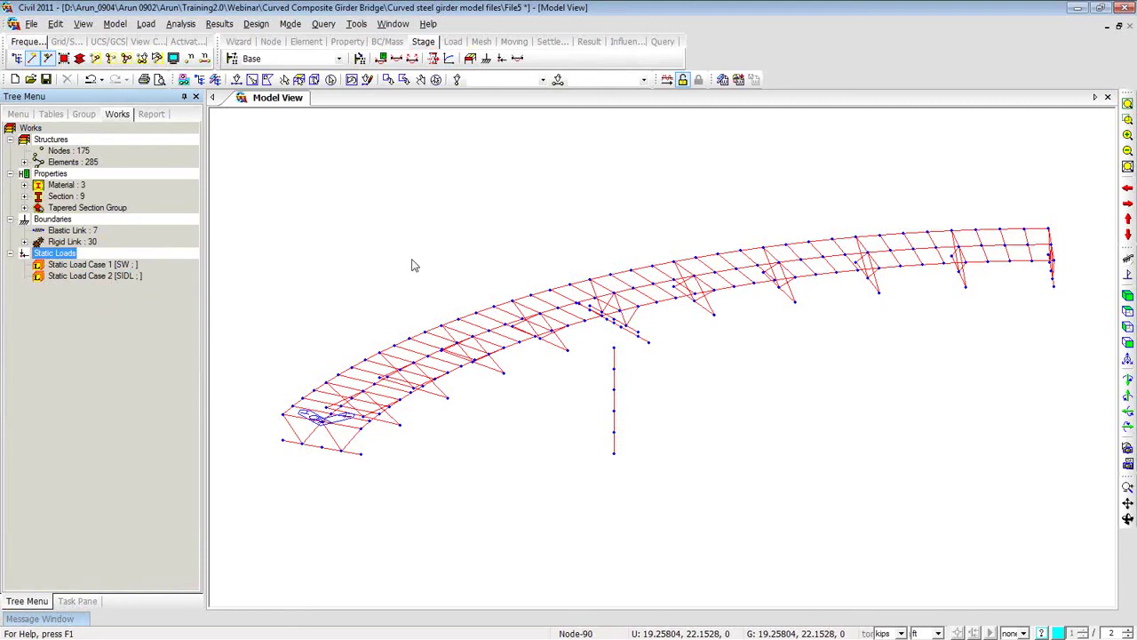
pyautogui.click(263, 164)
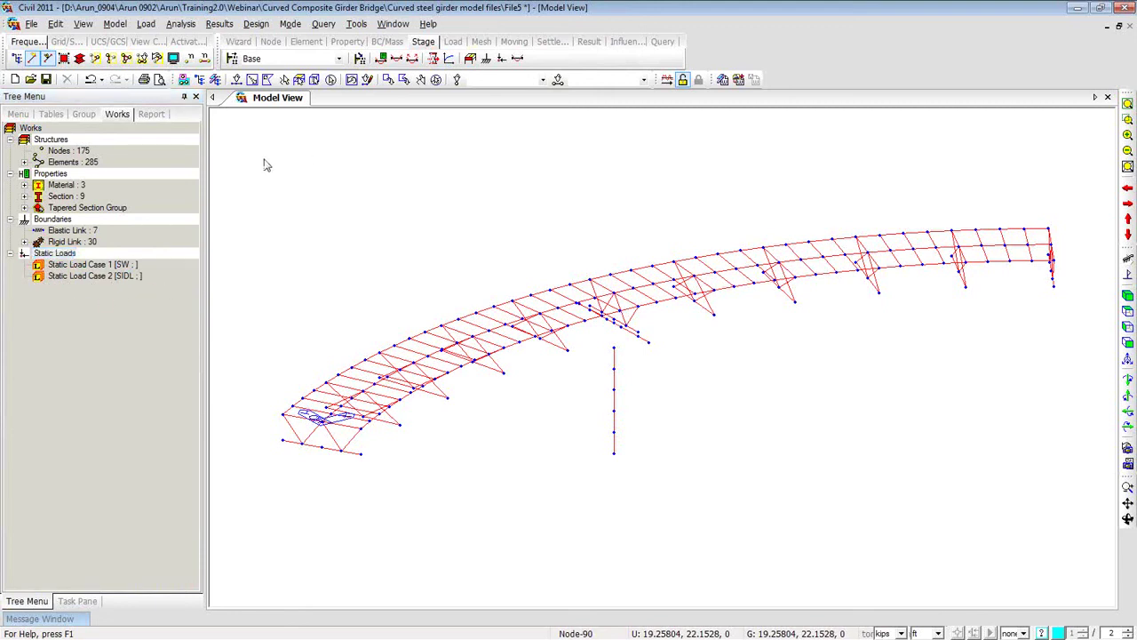
# Apply supports to the bottom-chord end nodes, including nodes 127, 131 and 128.
pyautogui.rightClick(268, 156)
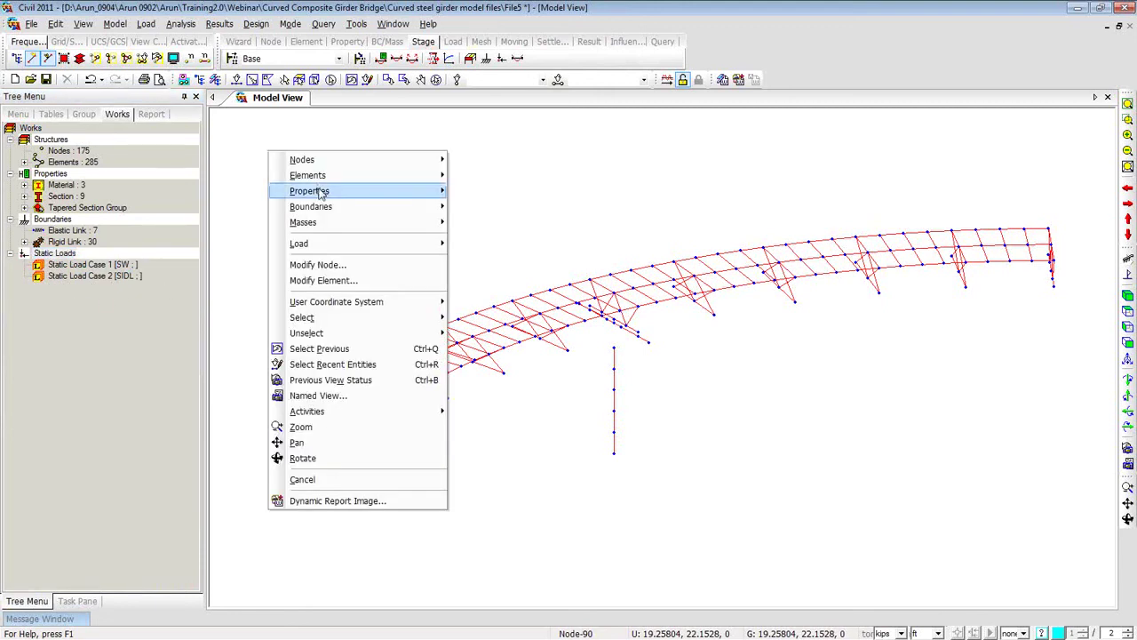
pyautogui.moveTo(337, 207)
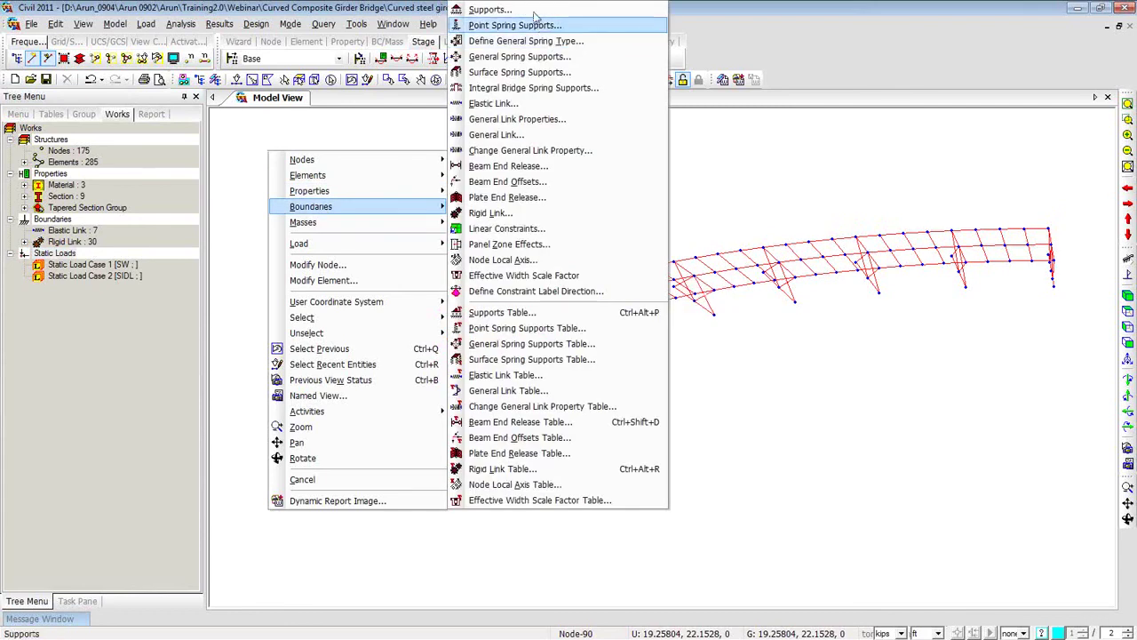
pyautogui.click(490, 10)
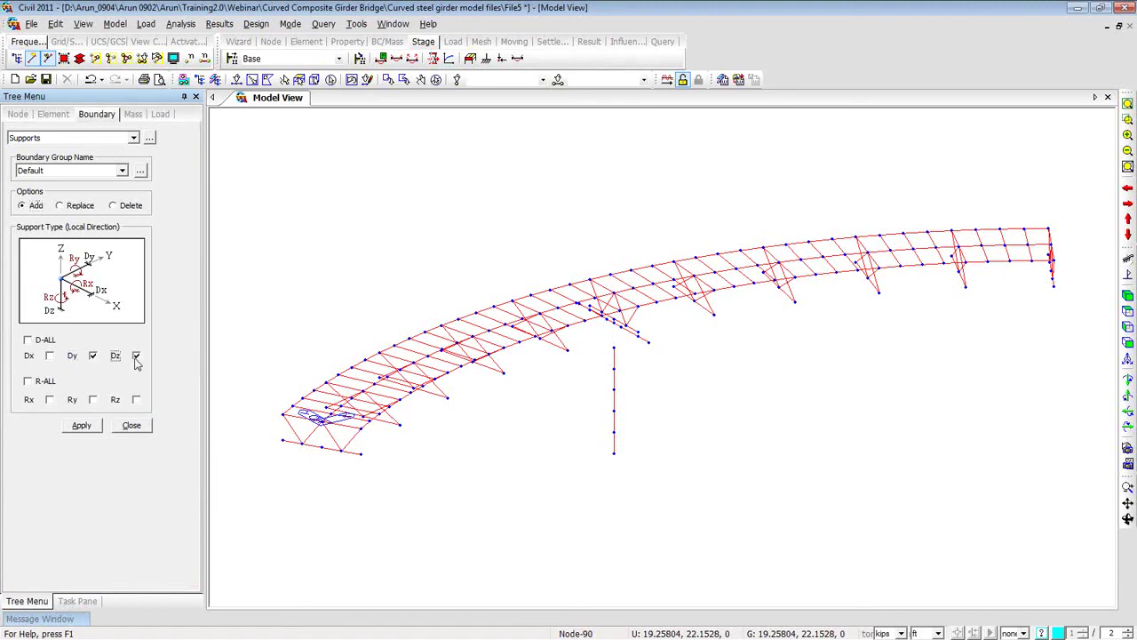
pyautogui.click(236, 79)
pyautogui.click(360, 454)
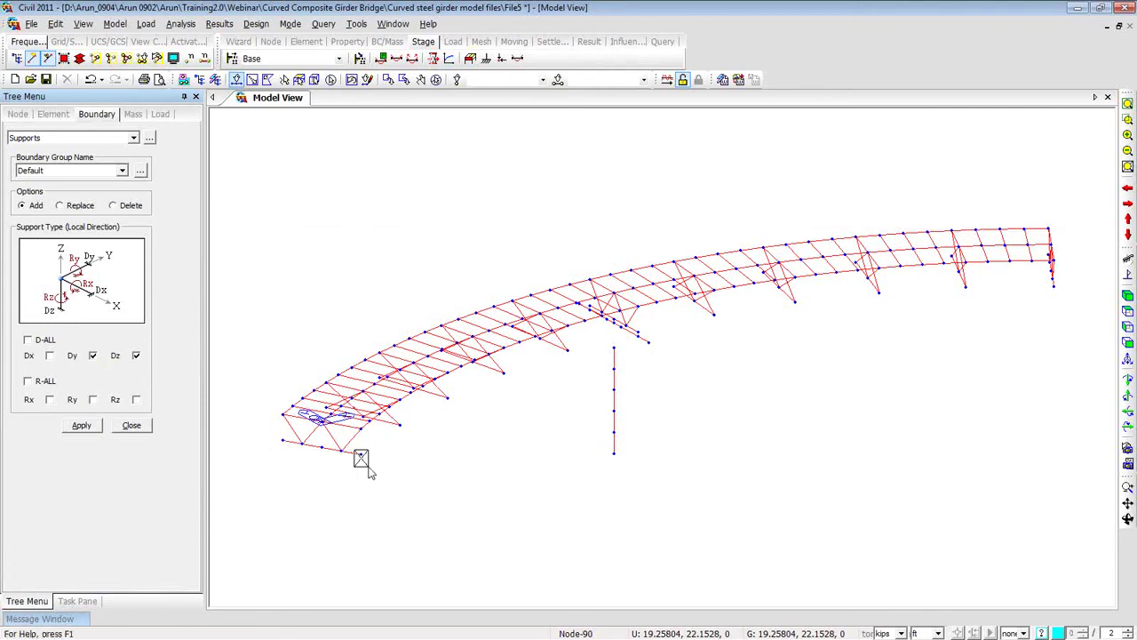
pyautogui.click(300, 457)
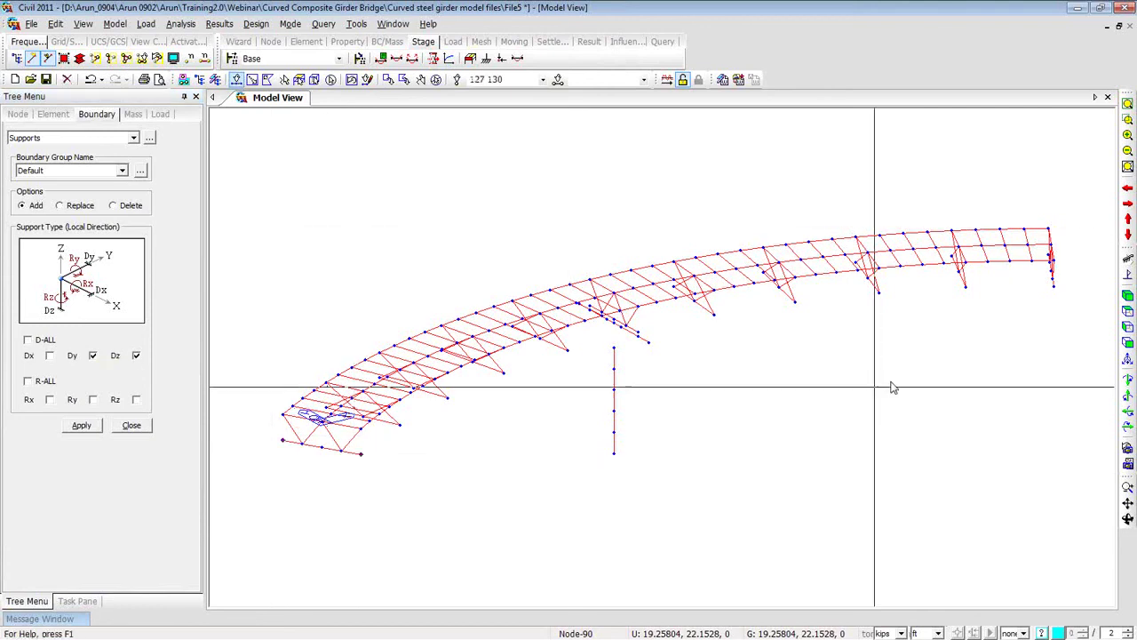
pyautogui.moveTo(1003, 318)
pyautogui.mouseDown(button='middle')
pyautogui.moveTo(1018, 302)
pyautogui.moveTo(1023, 315)
pyautogui.moveTo(1022, 275)
pyautogui.moveTo(1022, 311)
pyautogui.mouseUp(button='middle')
pyautogui.click(1022, 301)
pyautogui.moveTo(874, 392); pyautogui.dragTo(402, 401, button='middle')
pyautogui.click(439, 406)
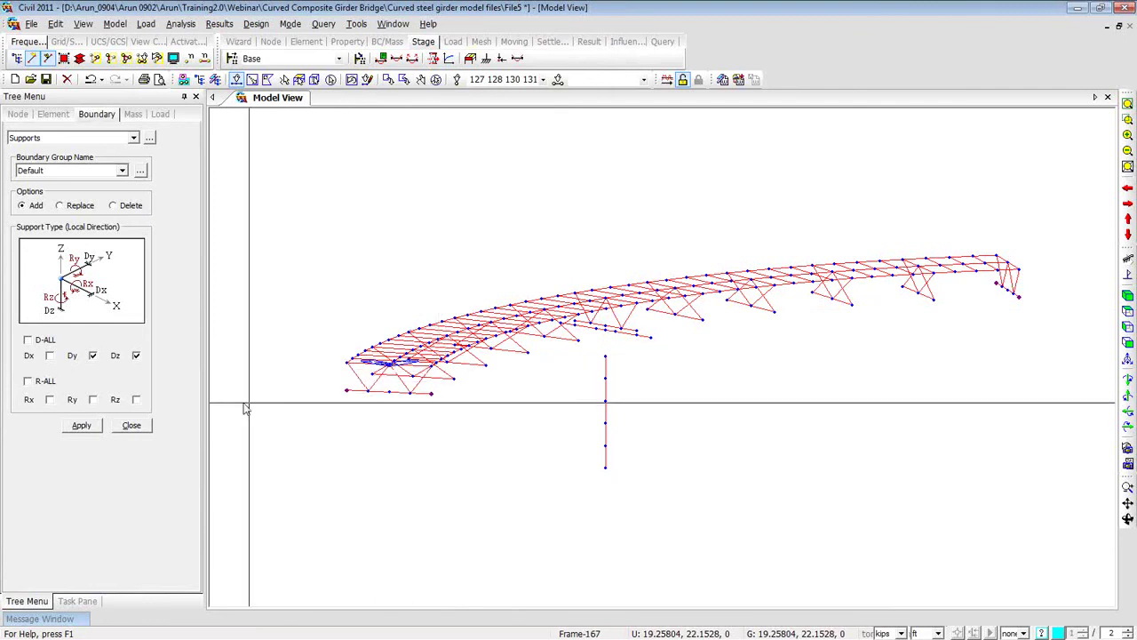
pyautogui.click(82, 426)
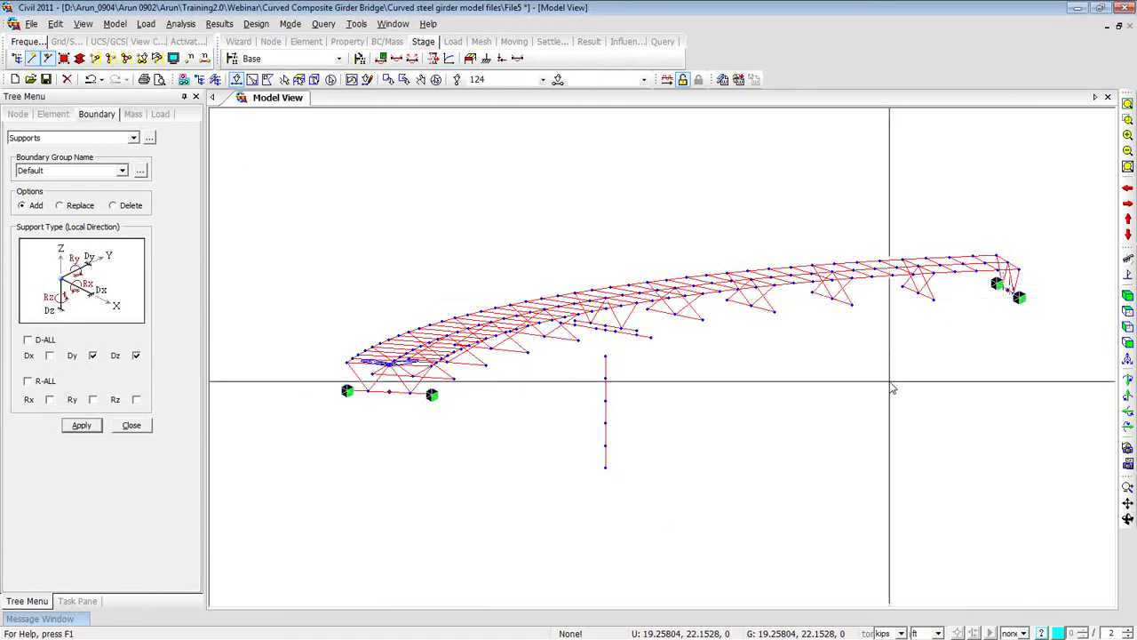
# Release Dy for vertical-only supports and add a support at another bottom node.
pyautogui.click(93, 355)
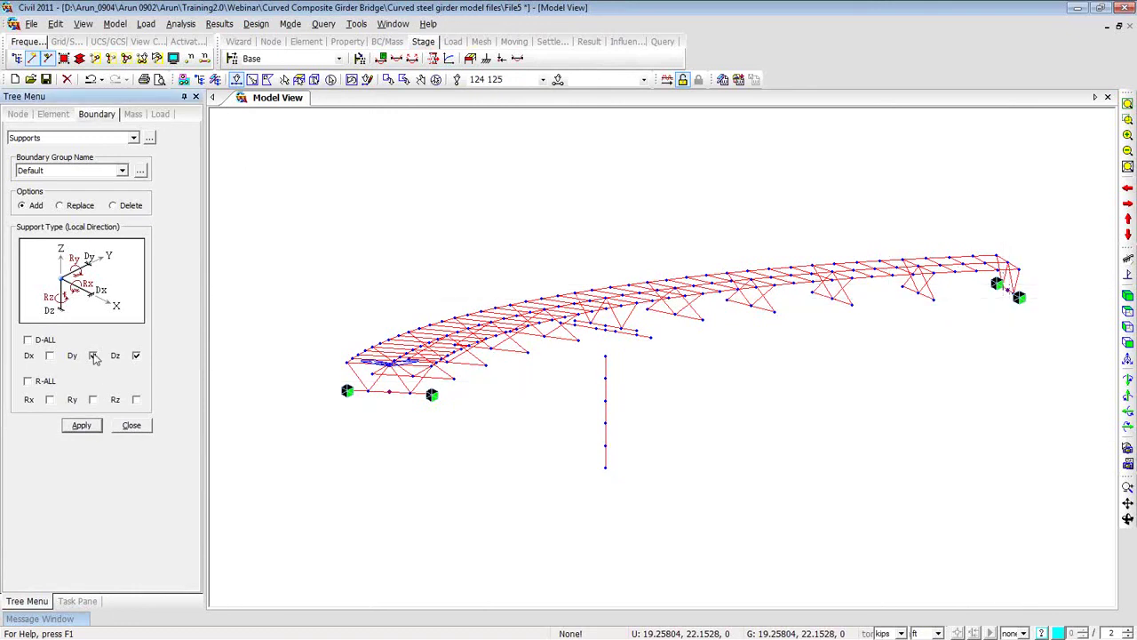
pyautogui.click(81, 426)
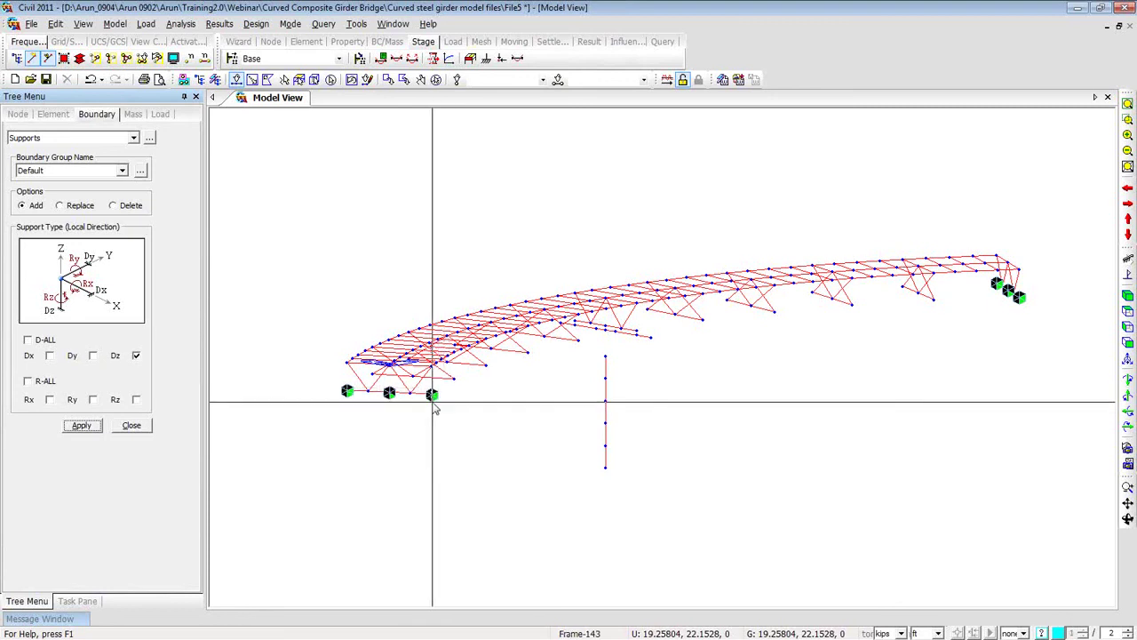
pyautogui.moveTo(438, 407)
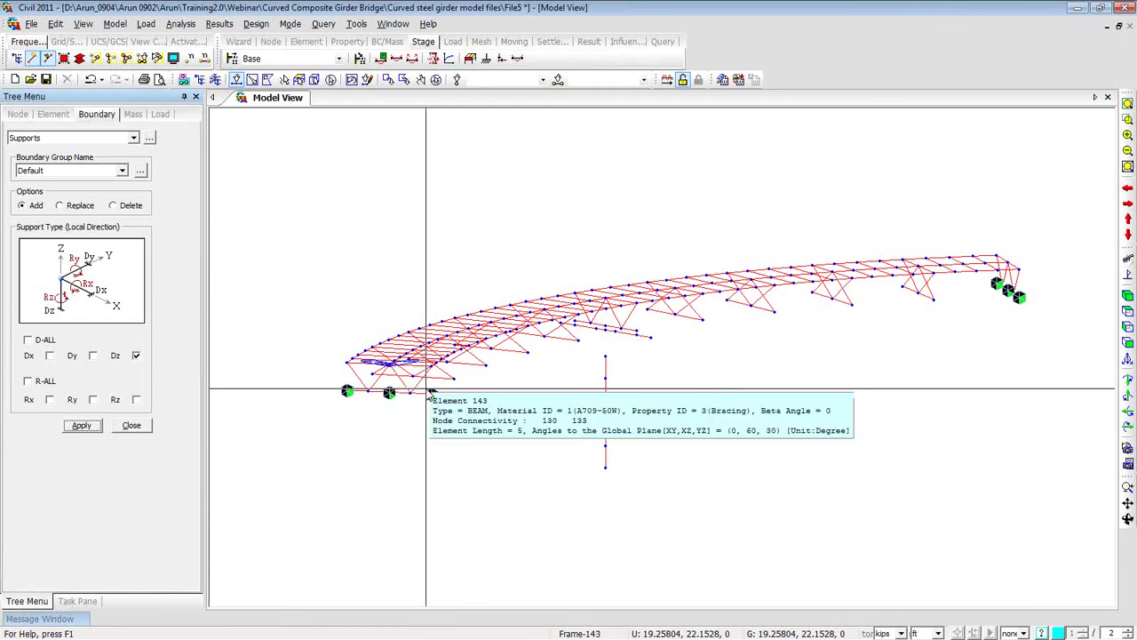
pyautogui.click(430, 393)
pyautogui.click(81, 425)
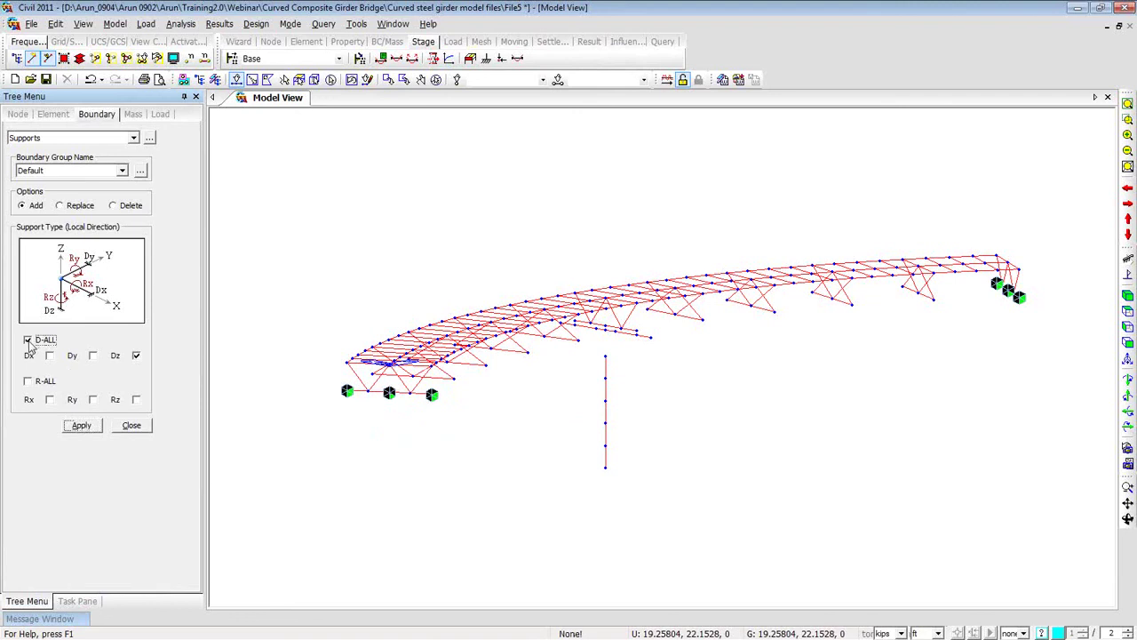
# Fully fix node 175 at the pier base with D-ALL and R-ALL.
pyautogui.click(28, 382)
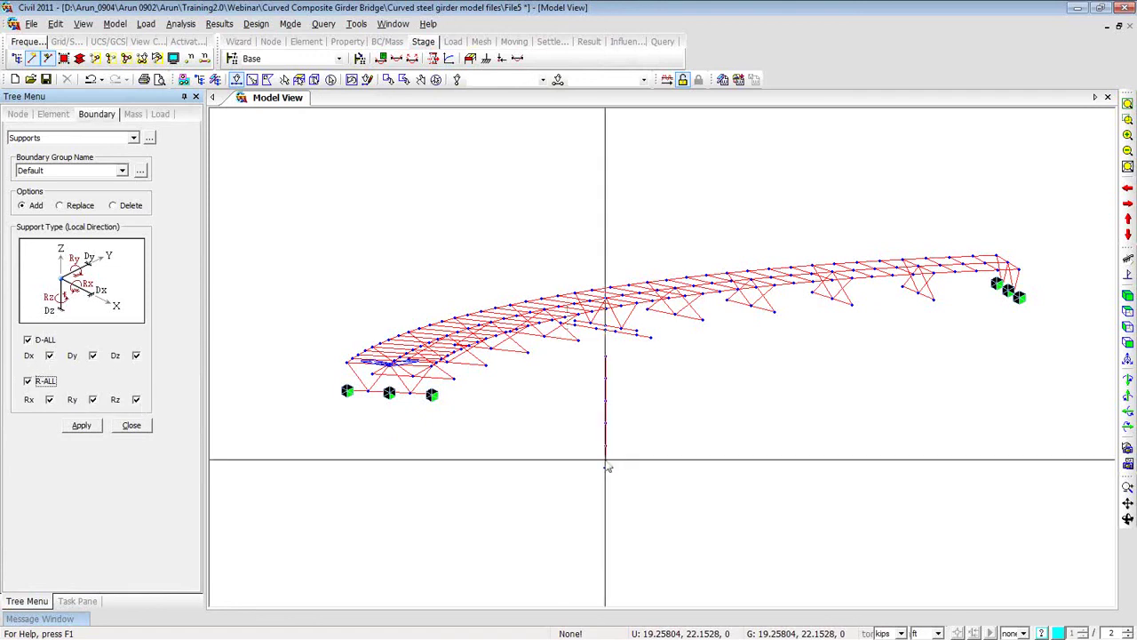
pyautogui.click(584, 494)
pyautogui.click(81, 426)
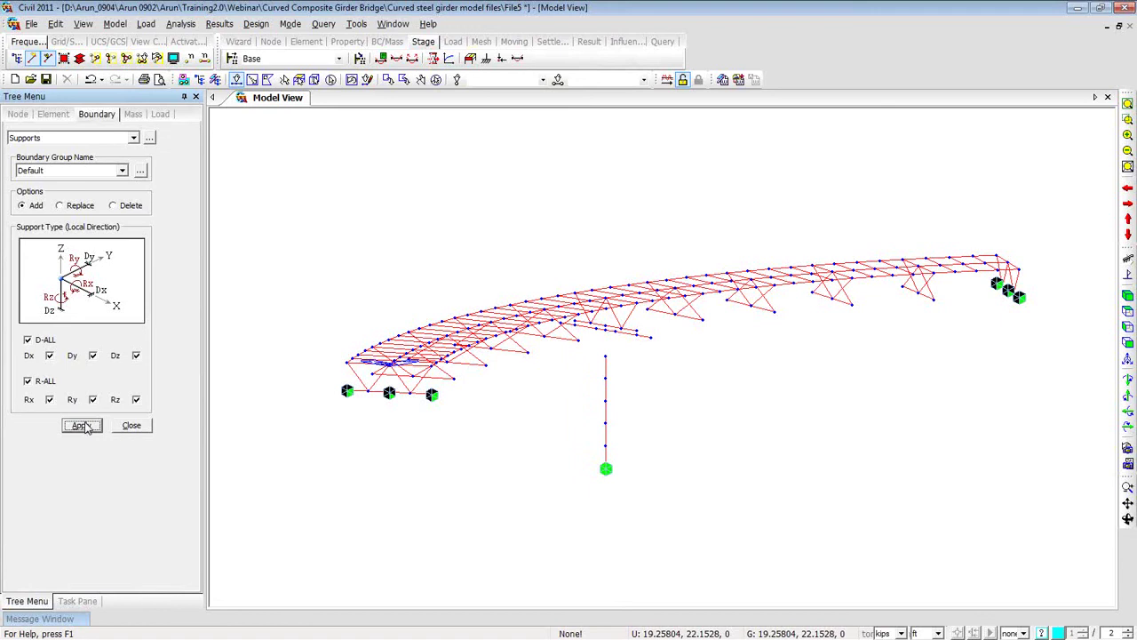
pyautogui.rightClick(253, 189)
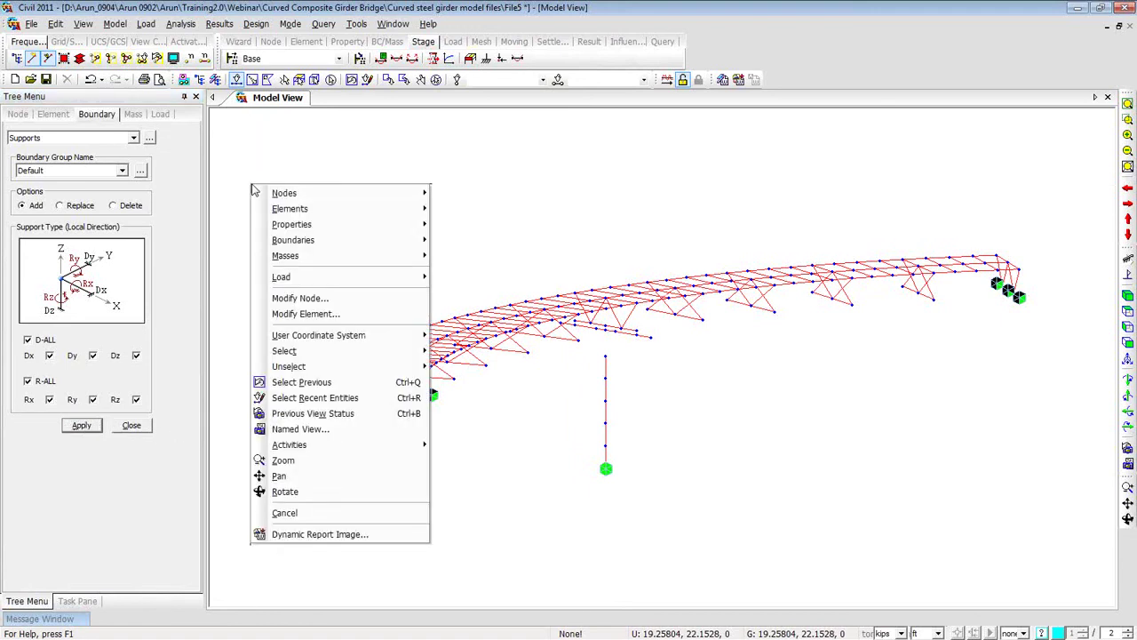
# Define a 3-point node local axis with P1 at 22.38697, 1.466591 and P2 at 2.5, -4.330127.
pyautogui.moveTo(265, 200)
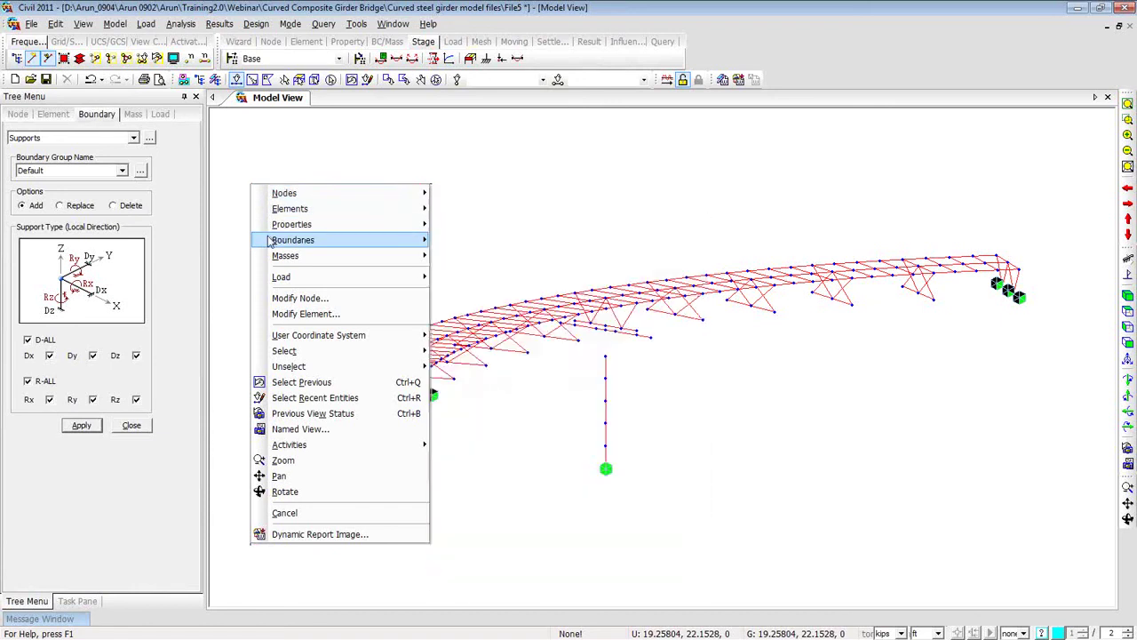
pyautogui.moveTo(275, 242)
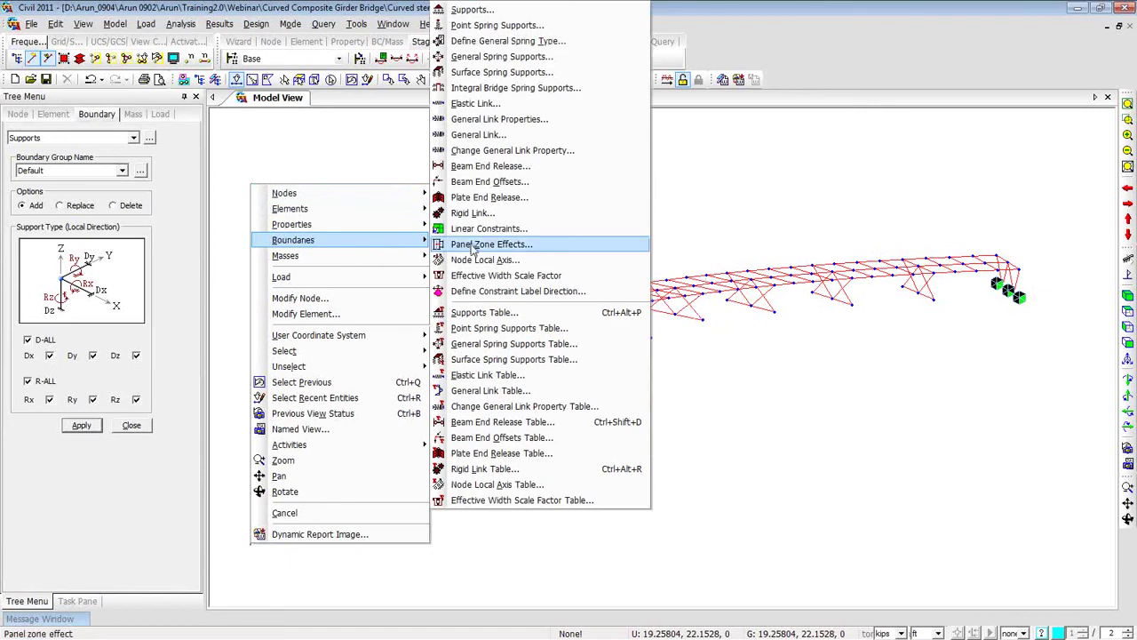
pyautogui.press('Escape')
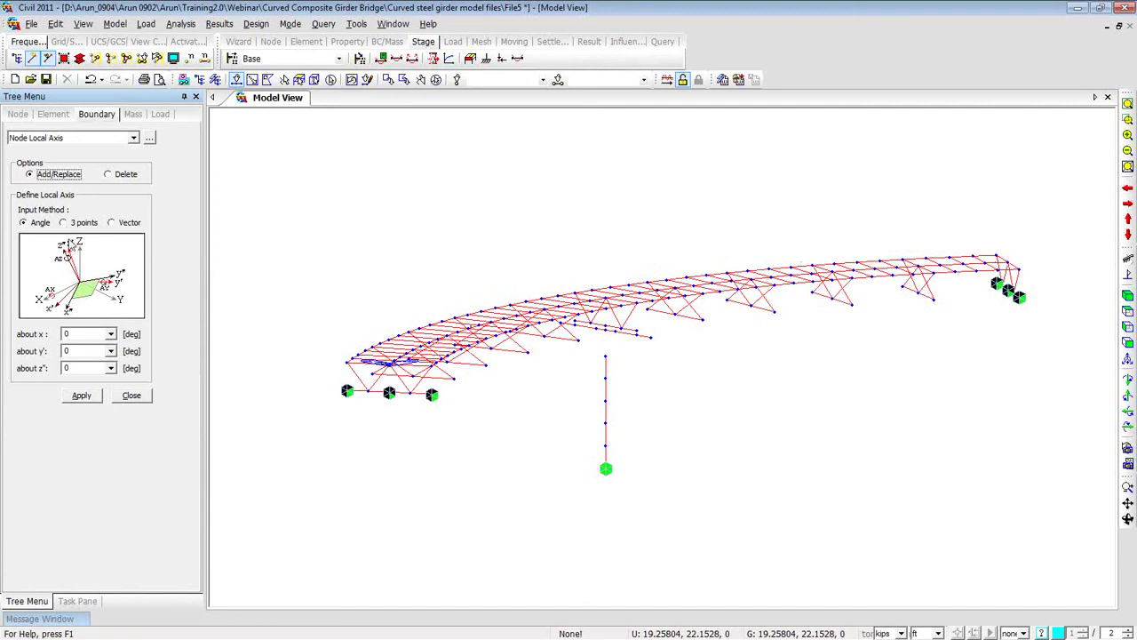
pyautogui.click(63, 226)
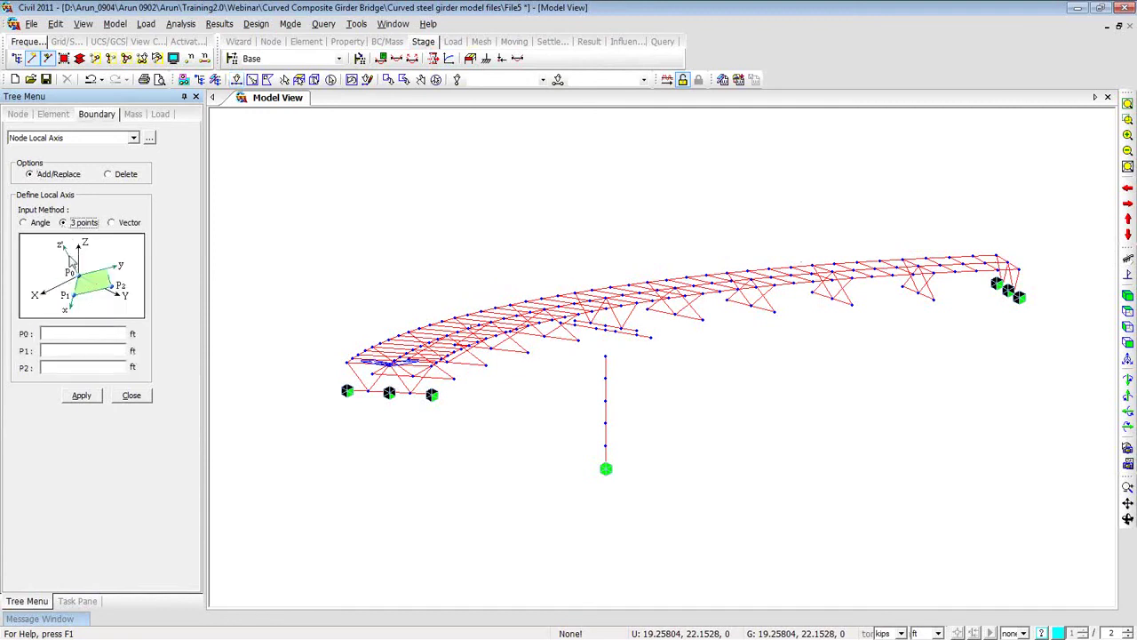
pyautogui.click(67, 333)
pyautogui.click(432, 394)
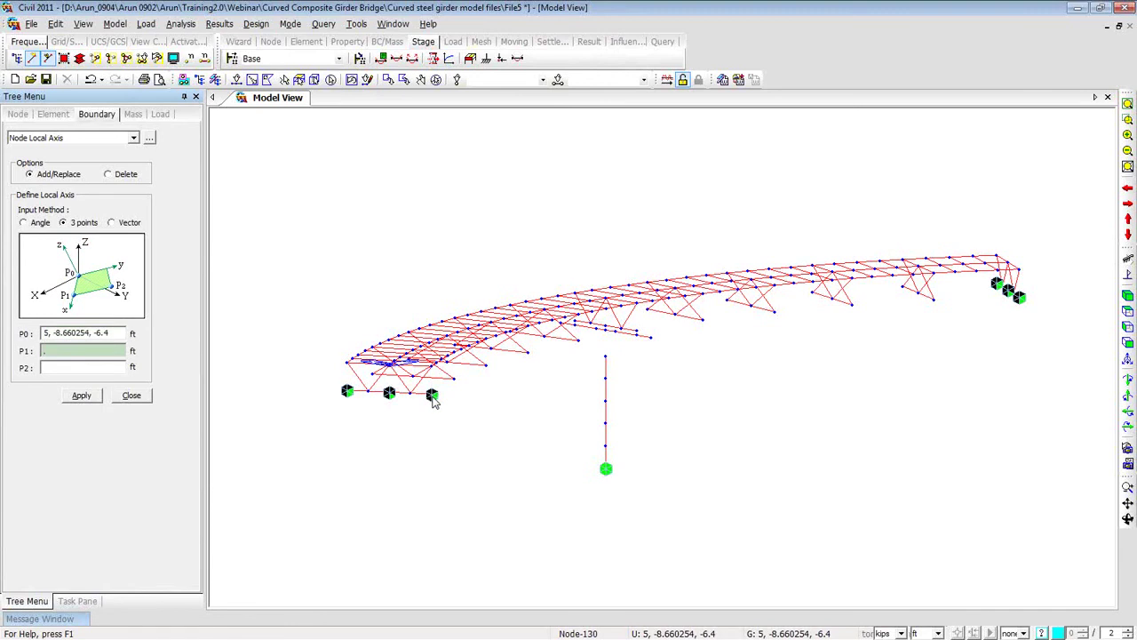
pyautogui.click(431, 394)
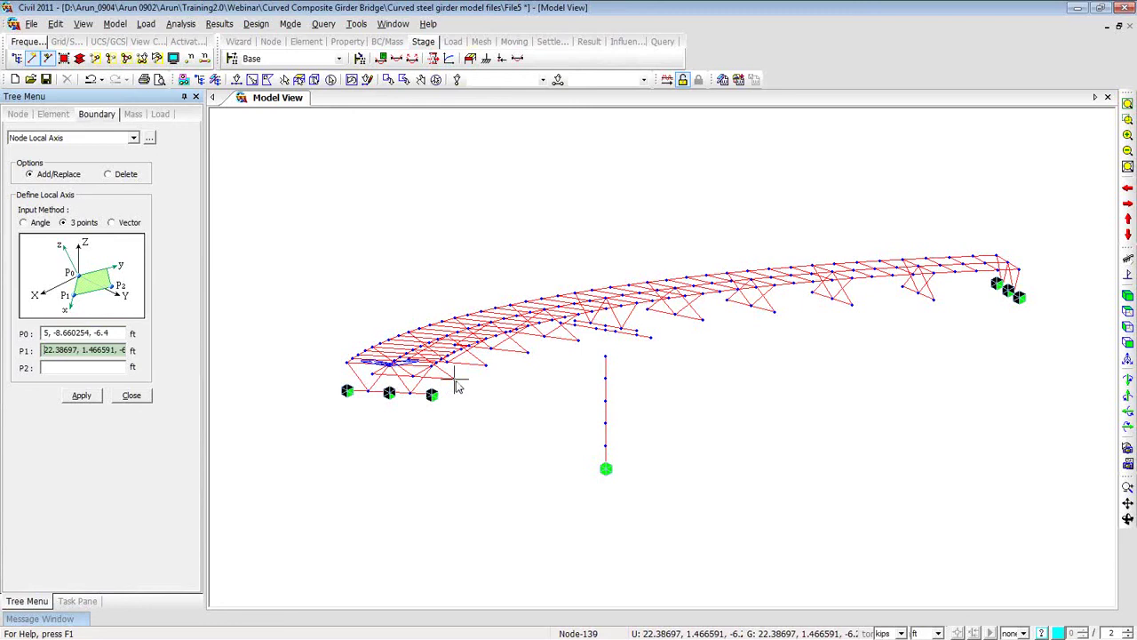
pyautogui.click(457, 386)
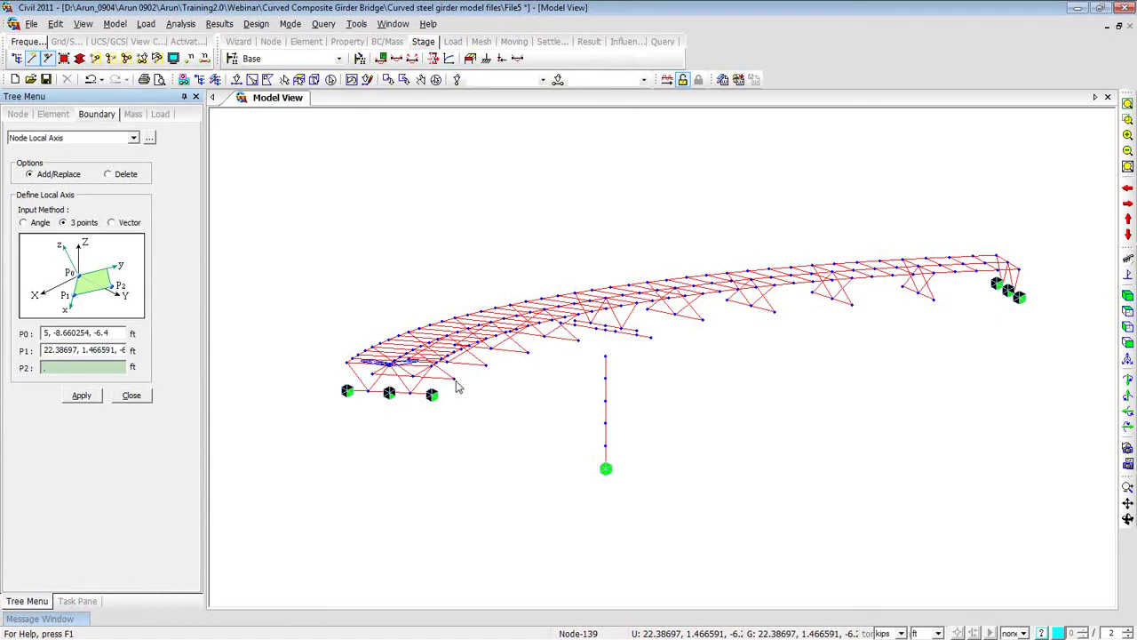
pyautogui.click(457, 386)
pyautogui.click(410, 394)
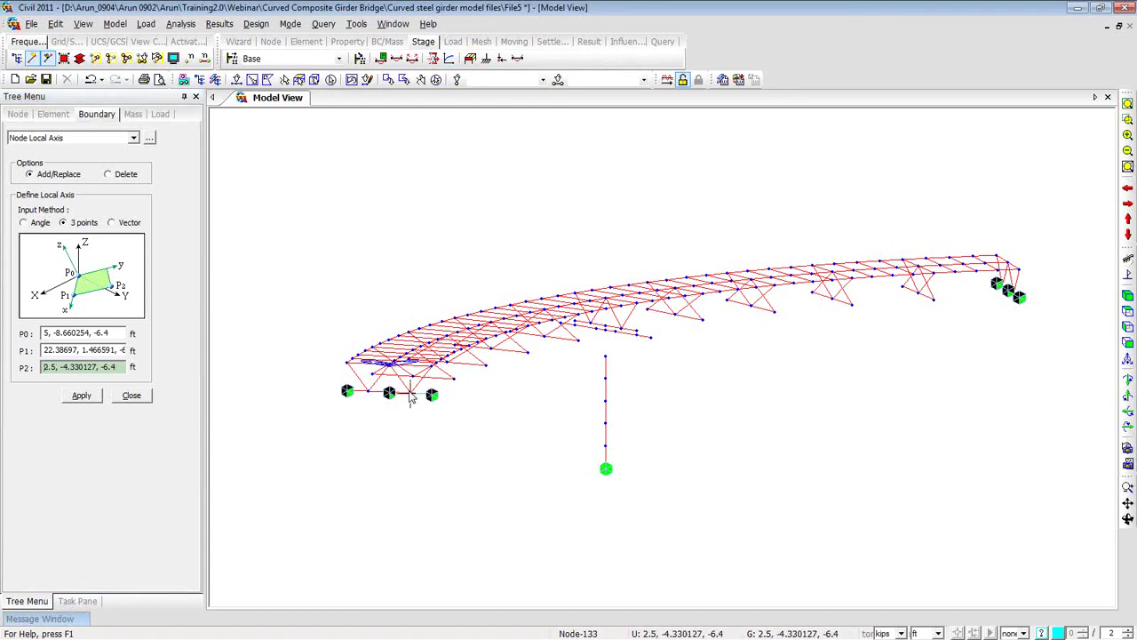
pyautogui.click(84, 396)
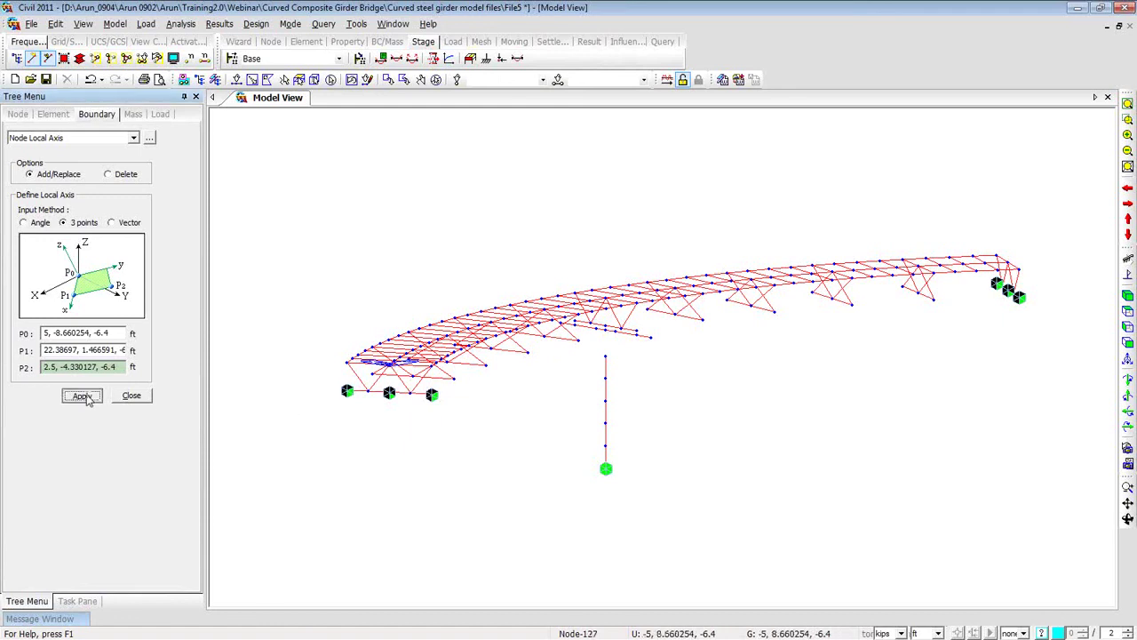
# Assign the local axis to left-end support nodes 124, 127 and 130.
pyautogui.keyDown('ctrl'); pyautogui.moveTo(327, 445); pyautogui.dragTo(332, 511, button='middle'); pyautogui.keyUp('ctrl')
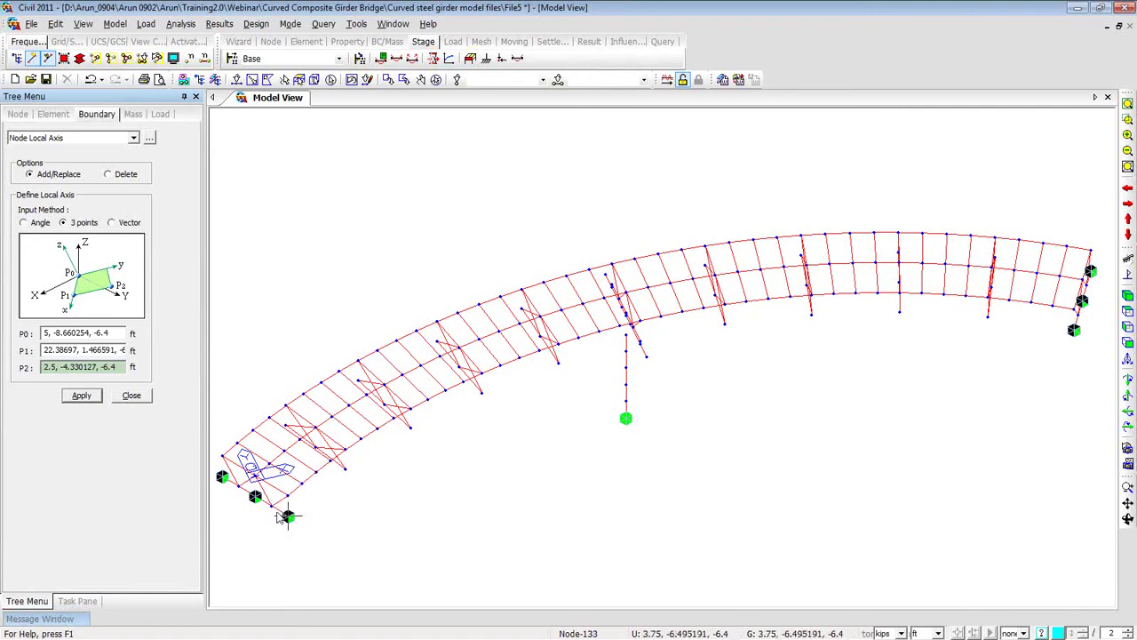
pyautogui.click(89, 397)
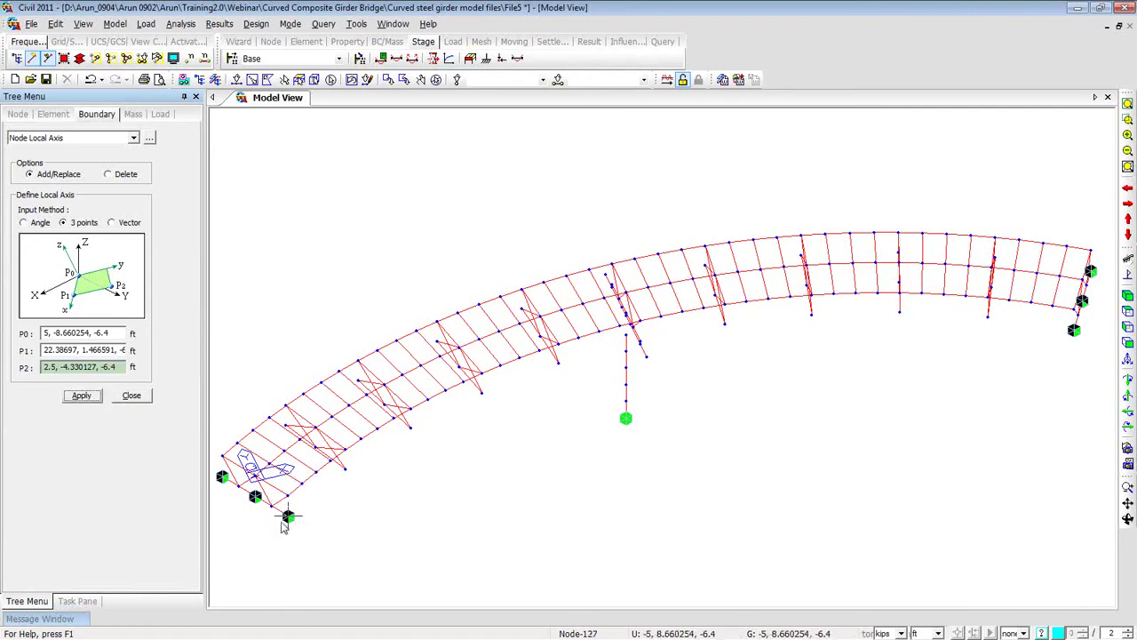
pyautogui.click(237, 79)
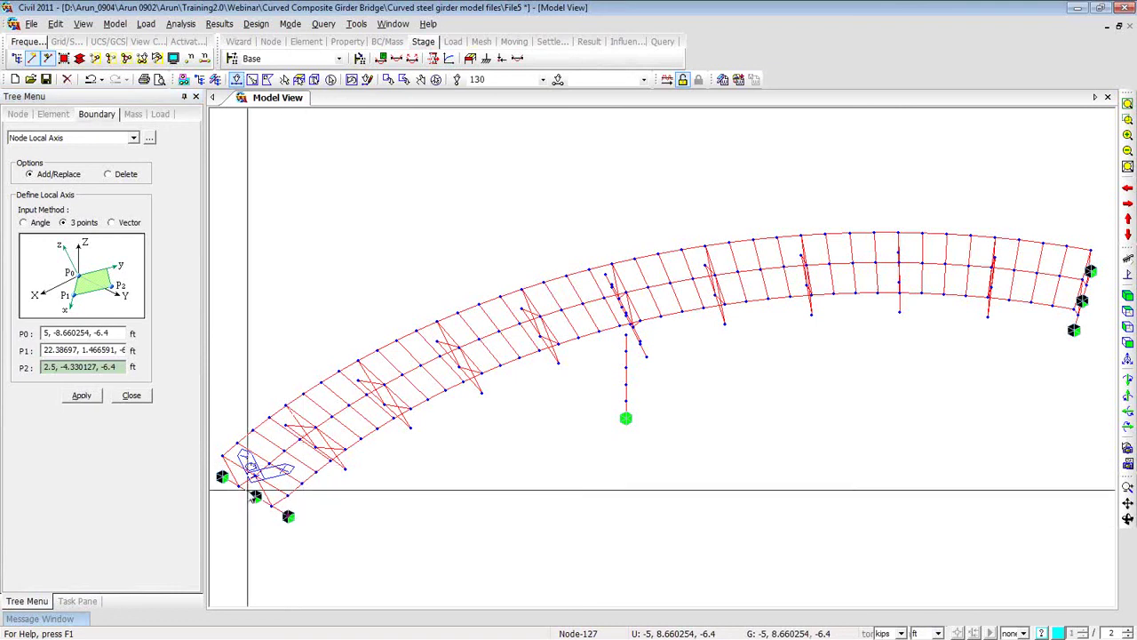
pyautogui.click(223, 479)
pyautogui.click(223, 472)
pyautogui.click(288, 518)
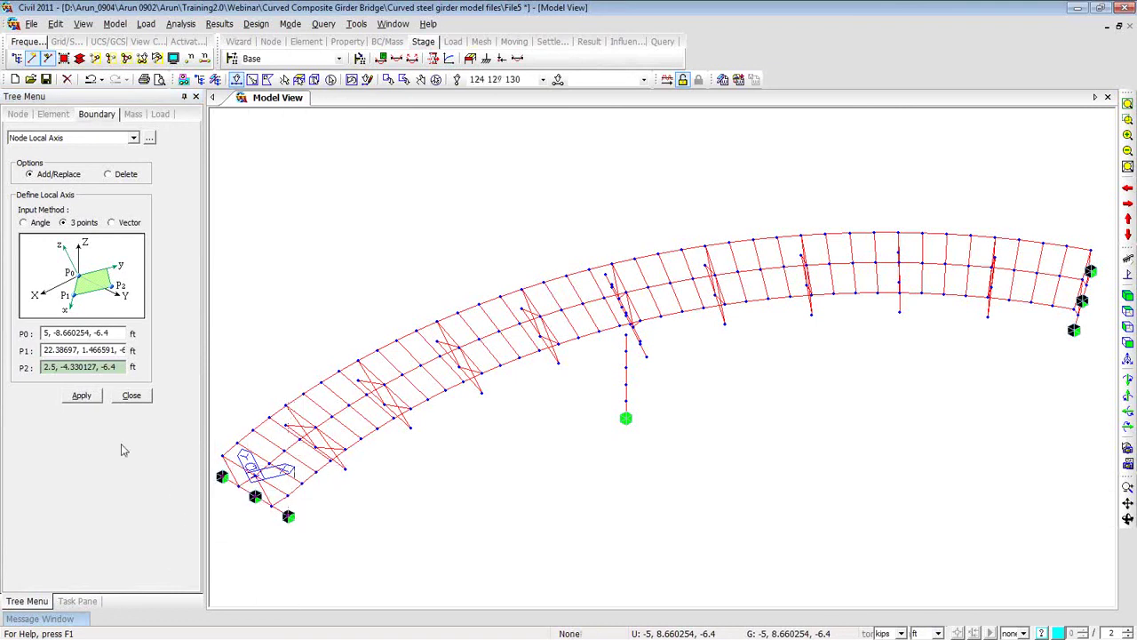
pyautogui.click(82, 395)
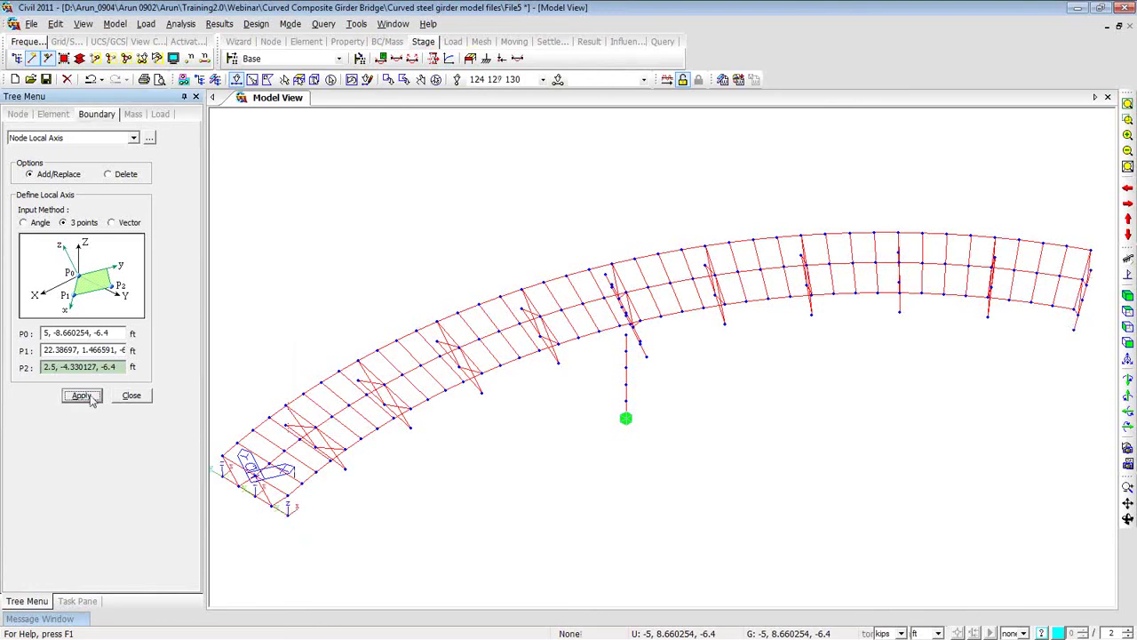
pyautogui.scroll(5, 294, 519)
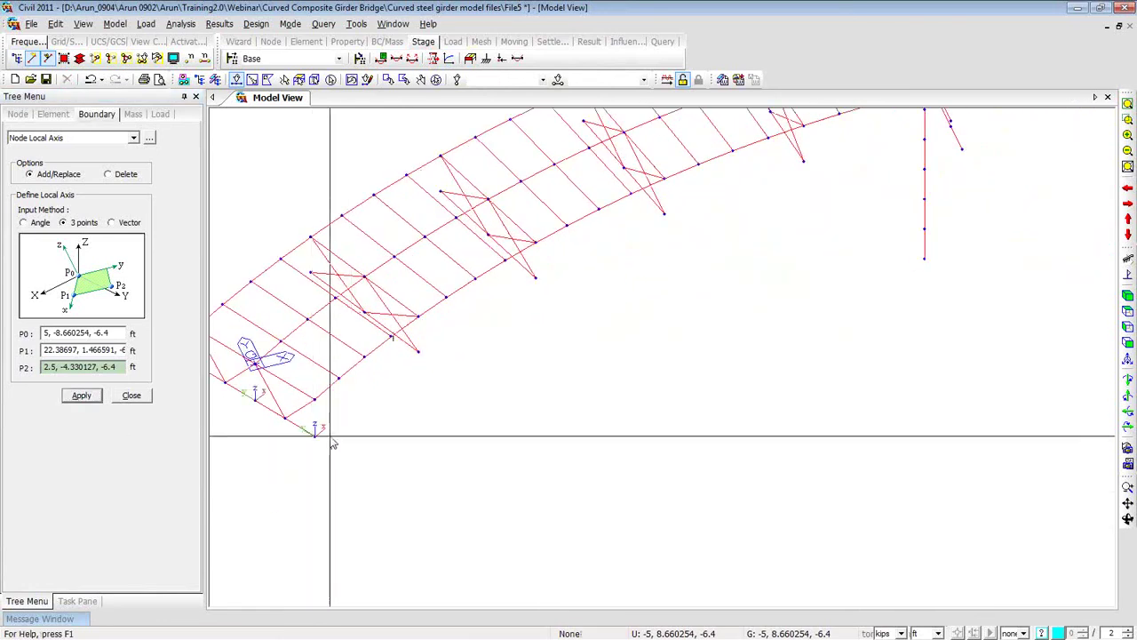
# Close the Node Local Axis panel and collapse Rigid Link in the Works tree.
pyautogui.scroll(-2, 258, 355)
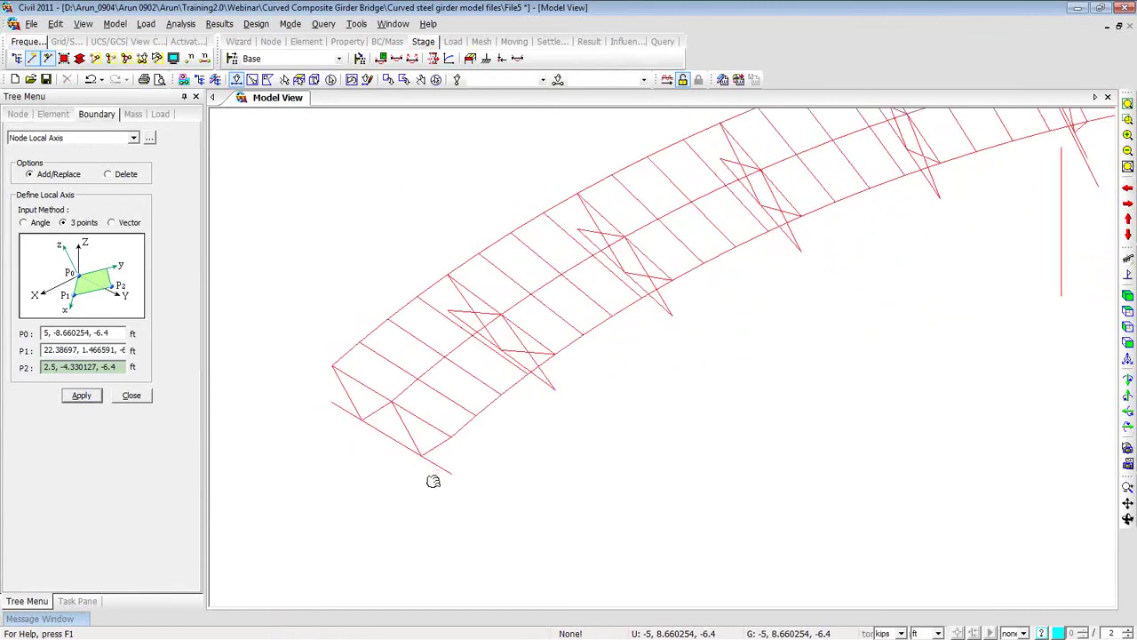
pyautogui.scroll(2, 329, 395)
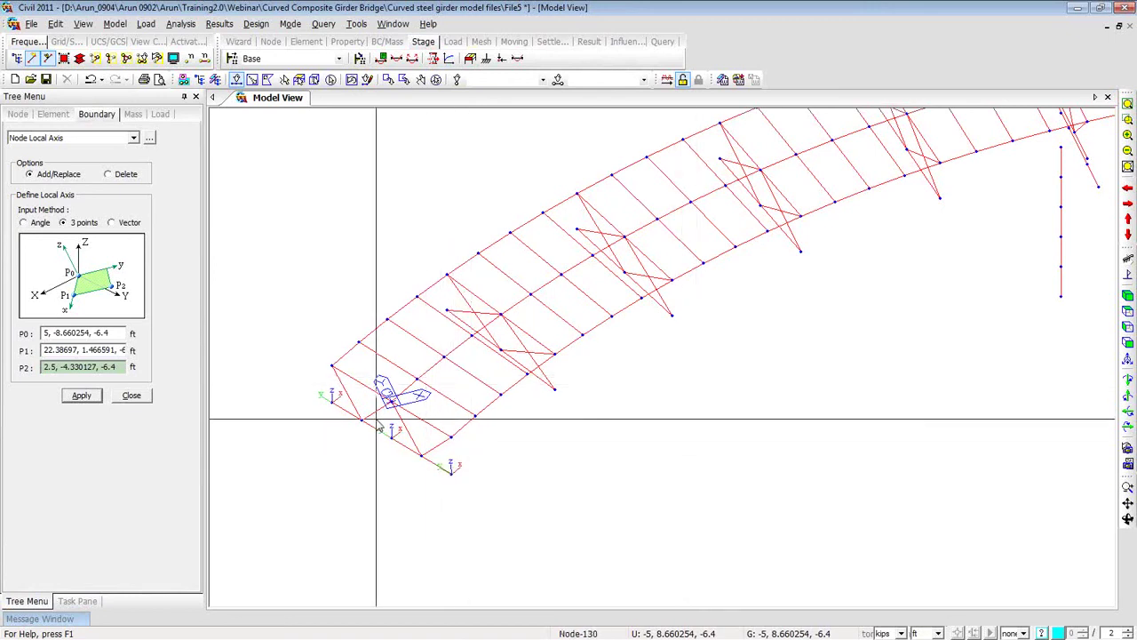
pyautogui.moveTo(694, 423); pyautogui.dragTo(539, 480, button='middle')
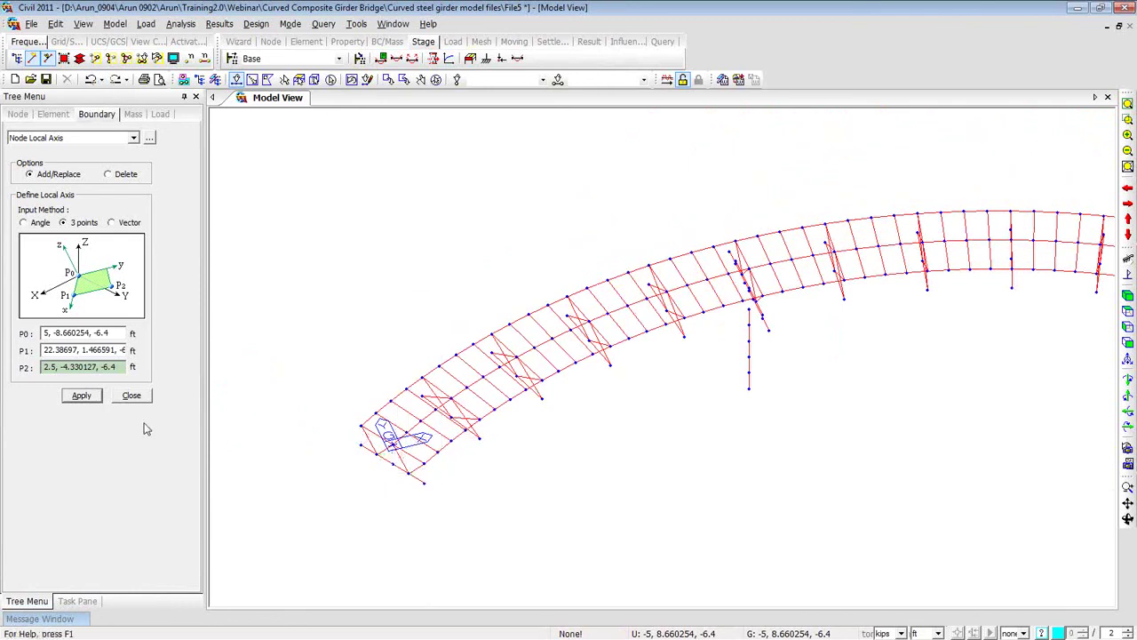
pyautogui.click(131, 396)
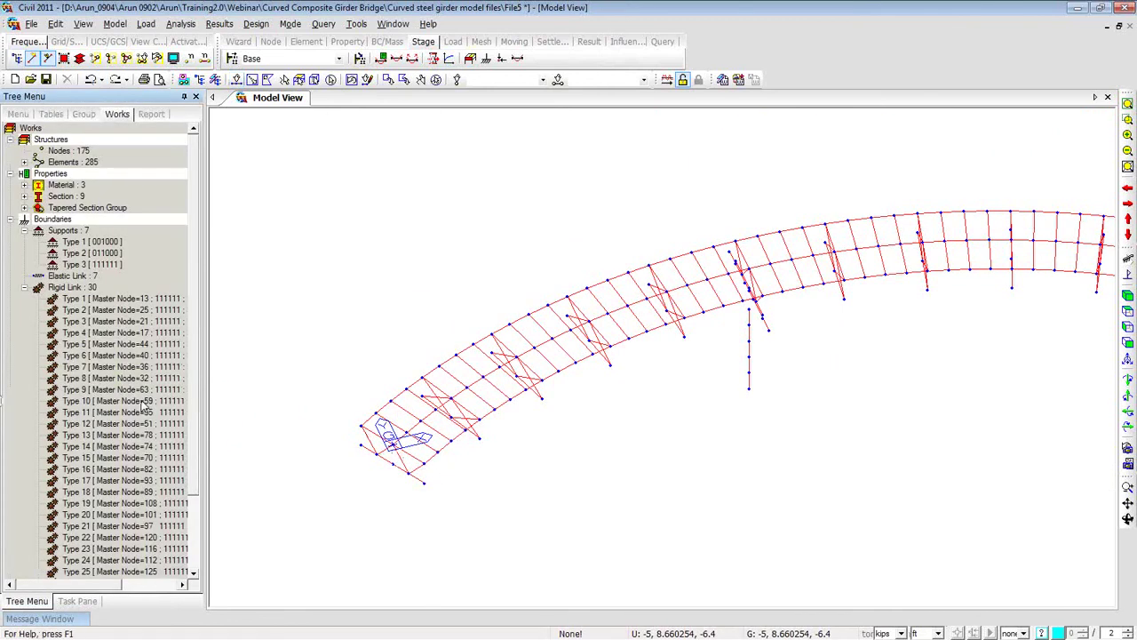
pyautogui.click(25, 288)
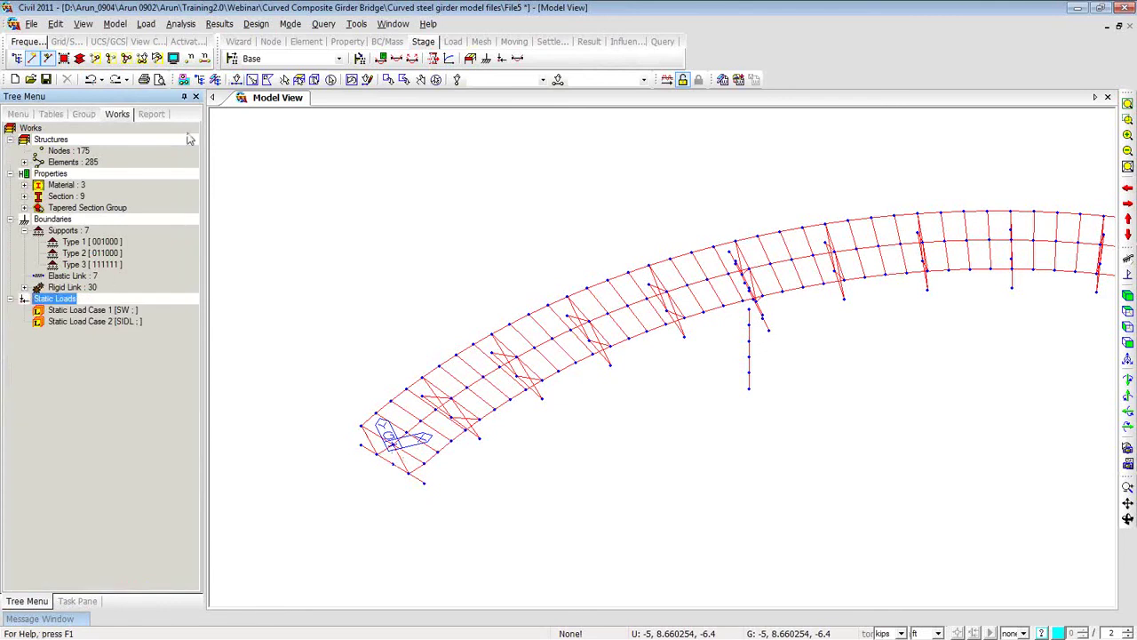
# Open Load > Static Load Cases and move the dialog aside.
pyautogui.click(147, 25)
pyautogui.click(162, 41)
pyautogui.moveTo(169, 21); pyautogui.dragTo(417, 157)
# Check the SW and SIDL dead load rows, then close Static Load Cases.
pyautogui.click(360, 245)
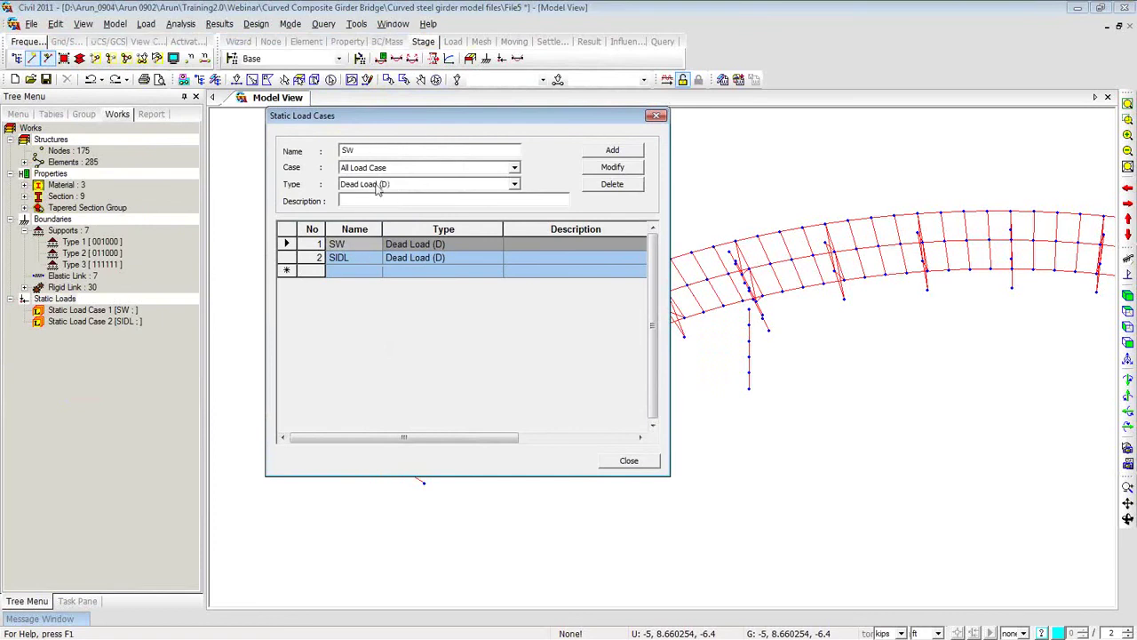
pyautogui.click(359, 259)
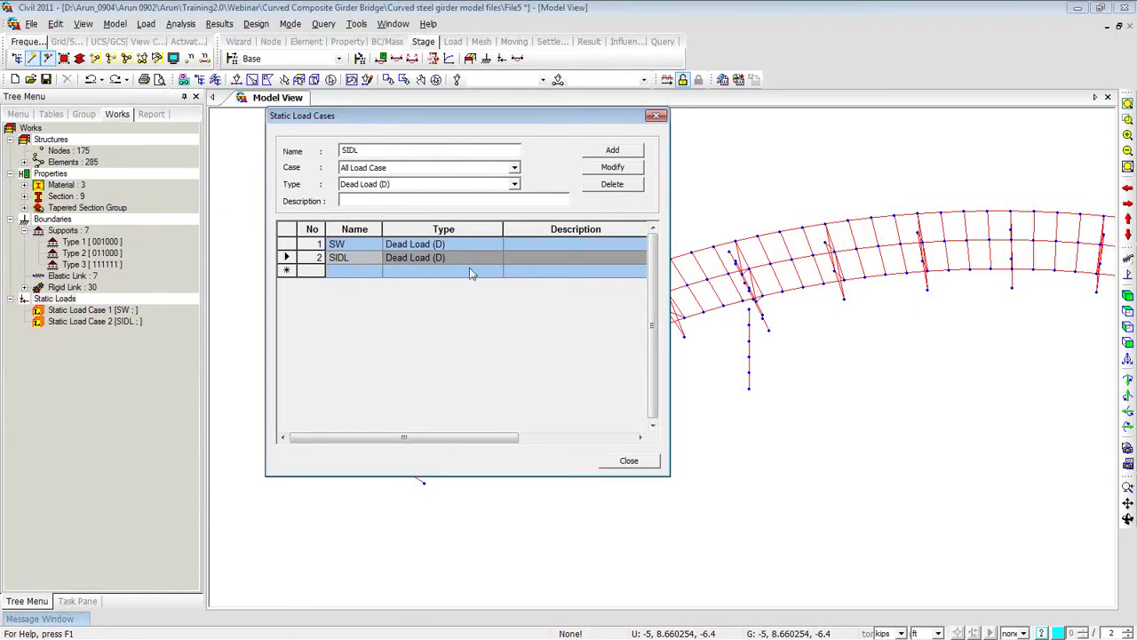
pyautogui.click(660, 119)
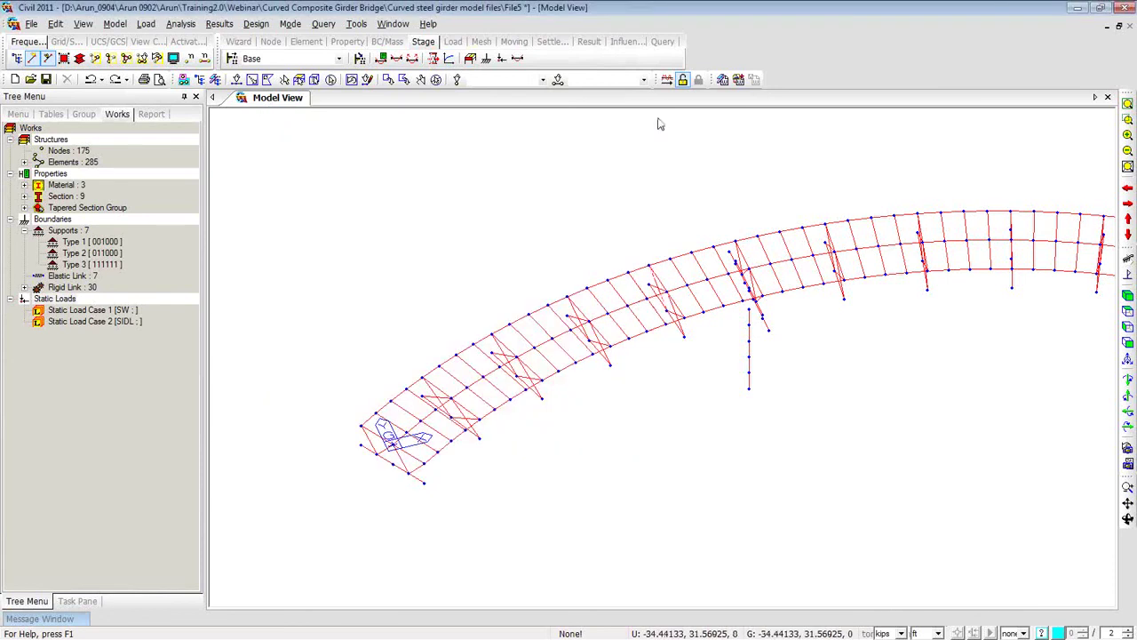
# Add self weight to the SW load case with a Z factor of -1.
pyautogui.rightClick(281, 162)
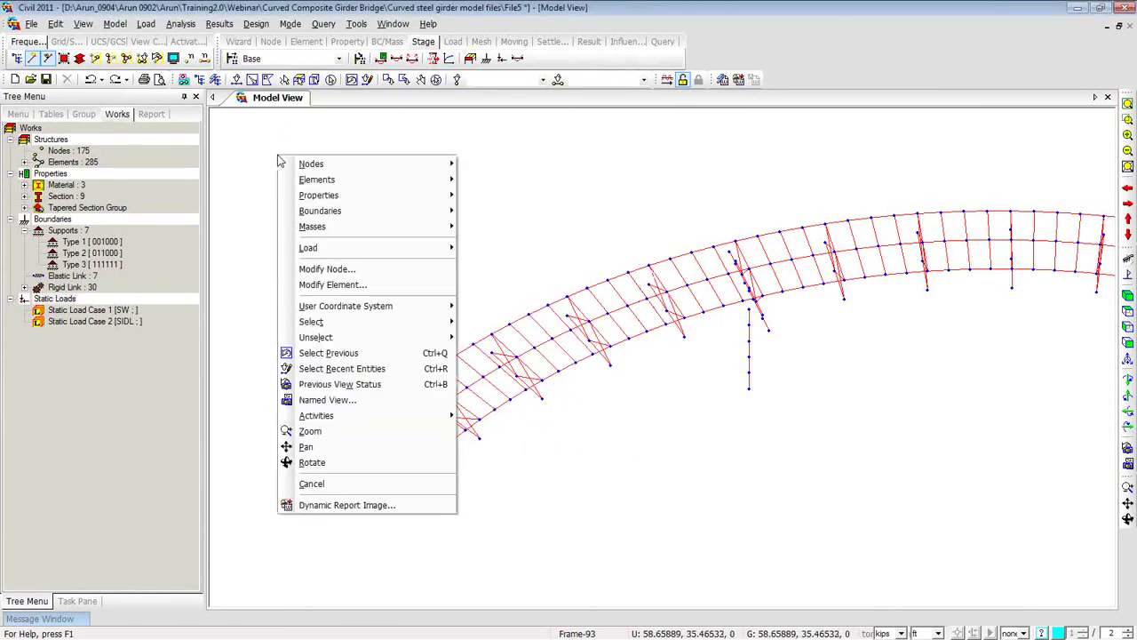
pyautogui.moveTo(319, 248)
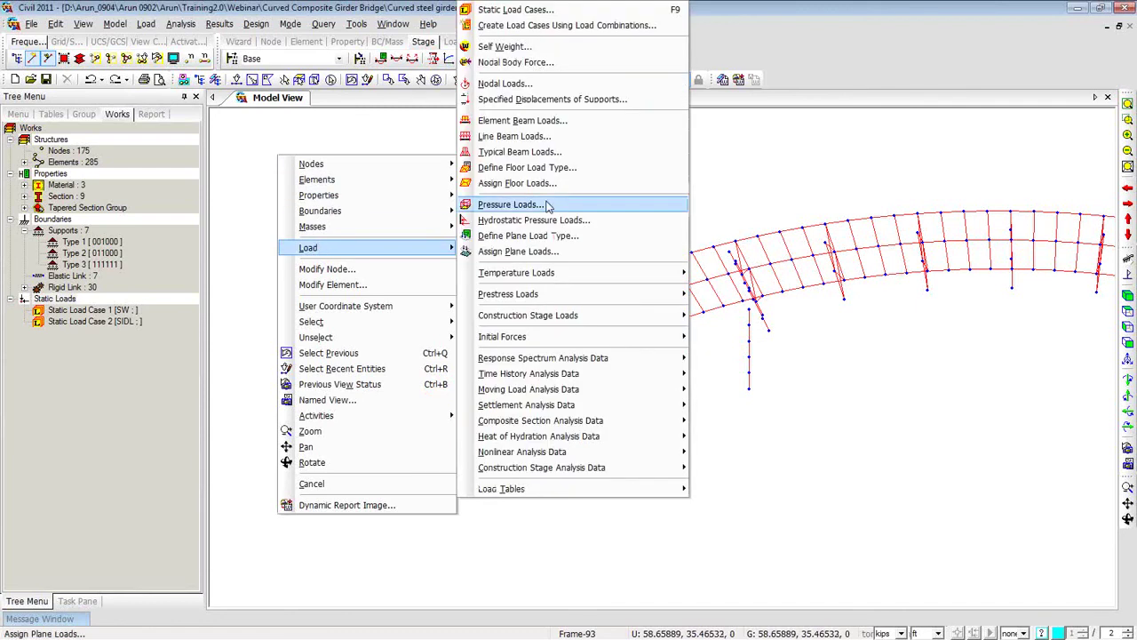
pyautogui.click(506, 46)
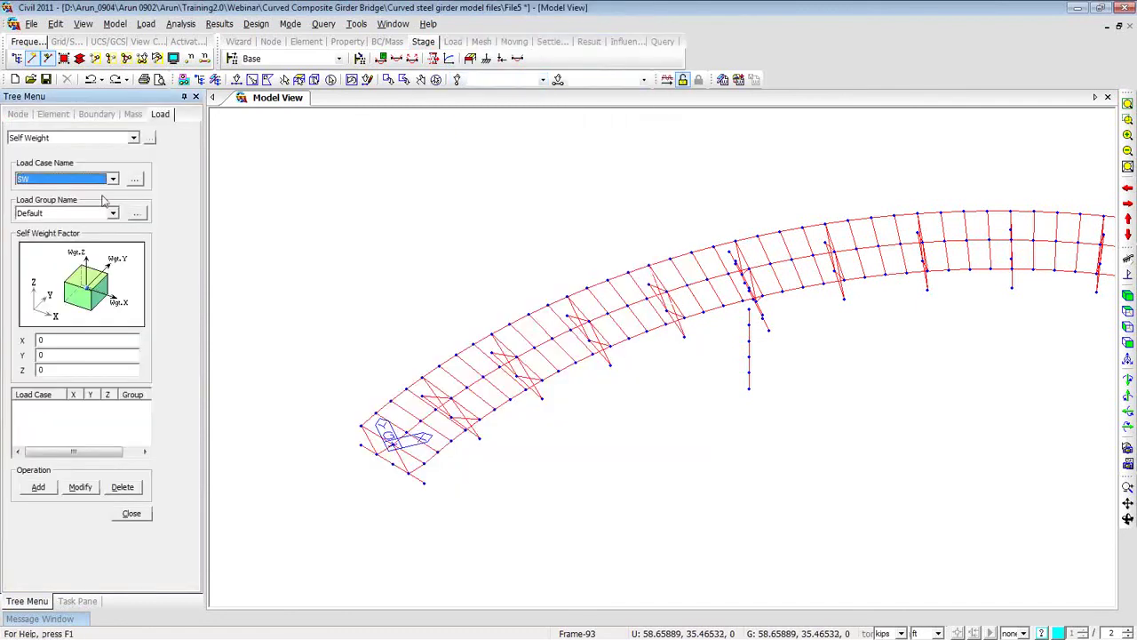
pyautogui.click(51, 370)
pyautogui.write('-1')
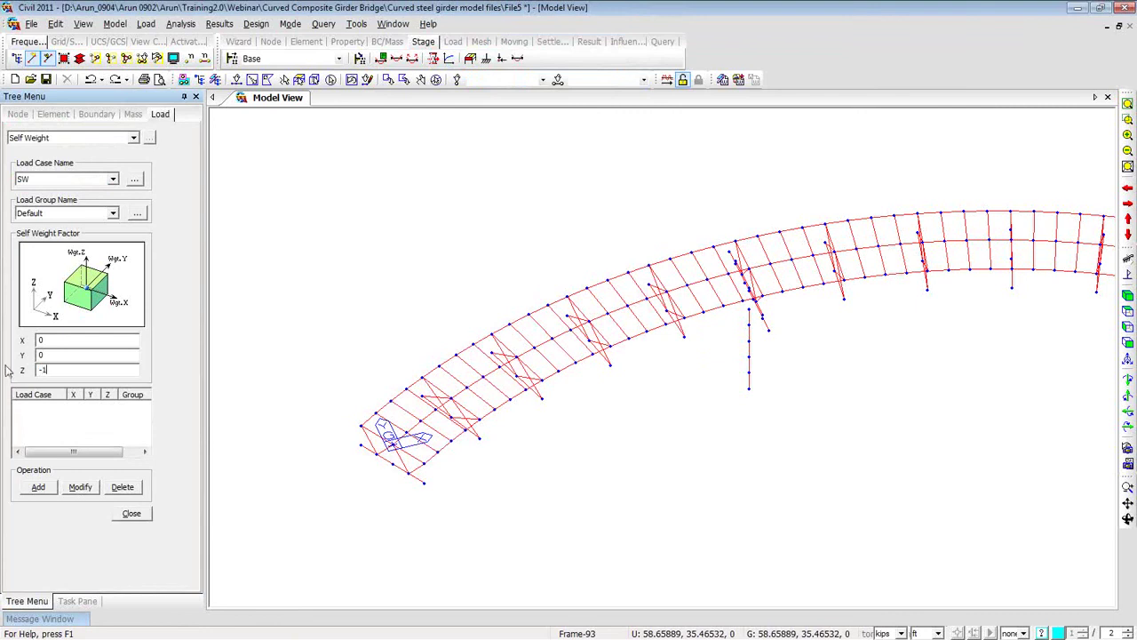
pyautogui.click(39, 488)
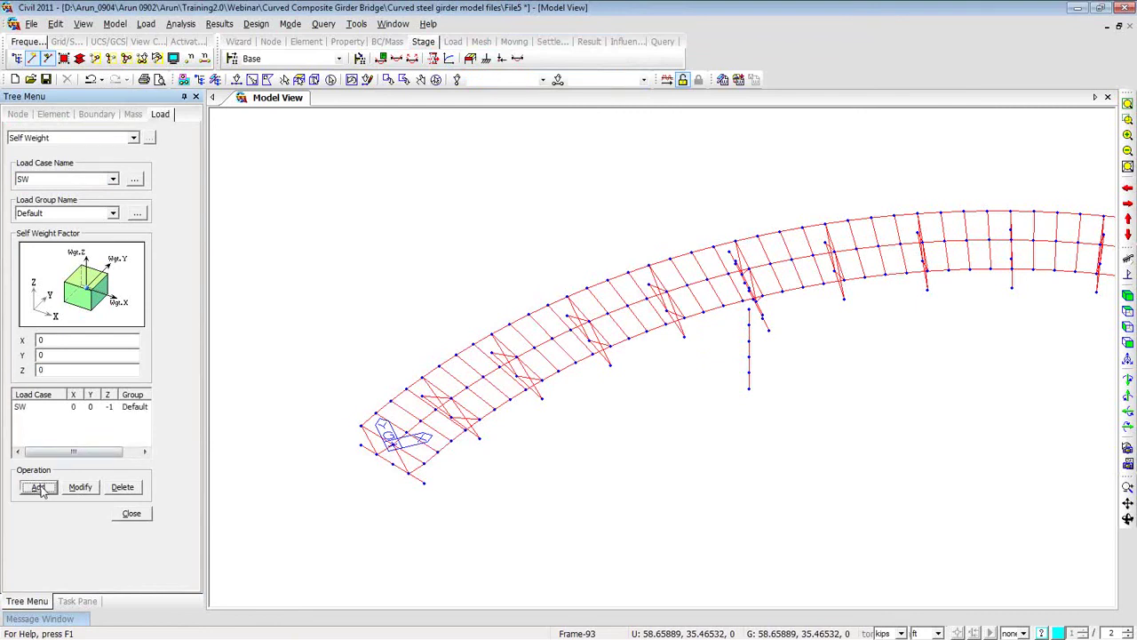
pyautogui.click(112, 181)
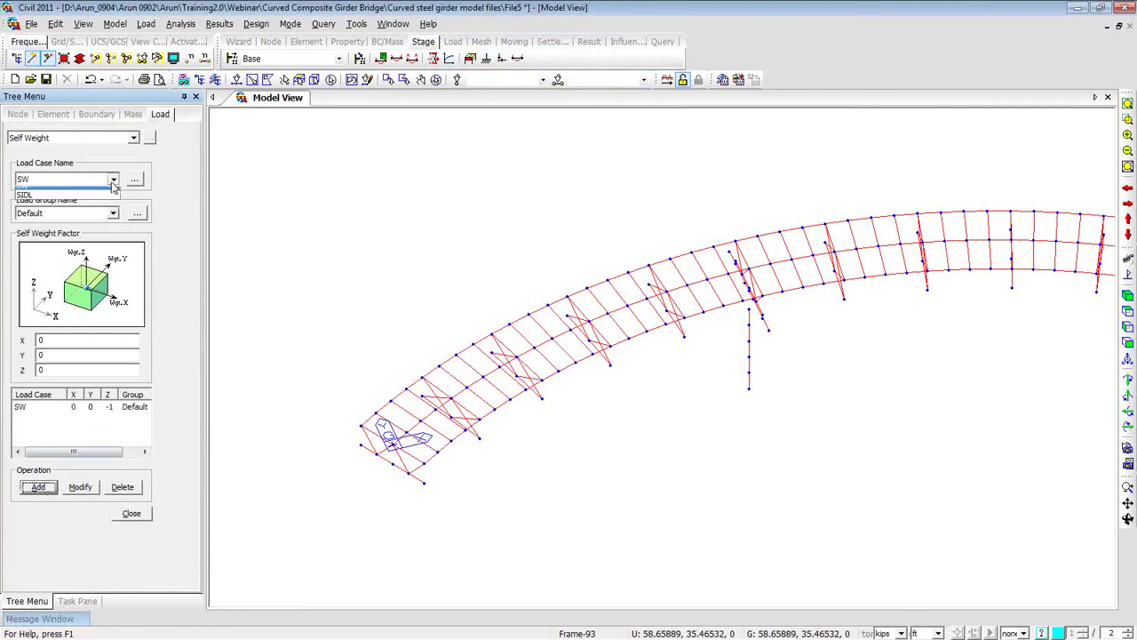
# Open Element Beam Loads from the model view's Load shortcut menu.
pyautogui.rightClick(318, 145)
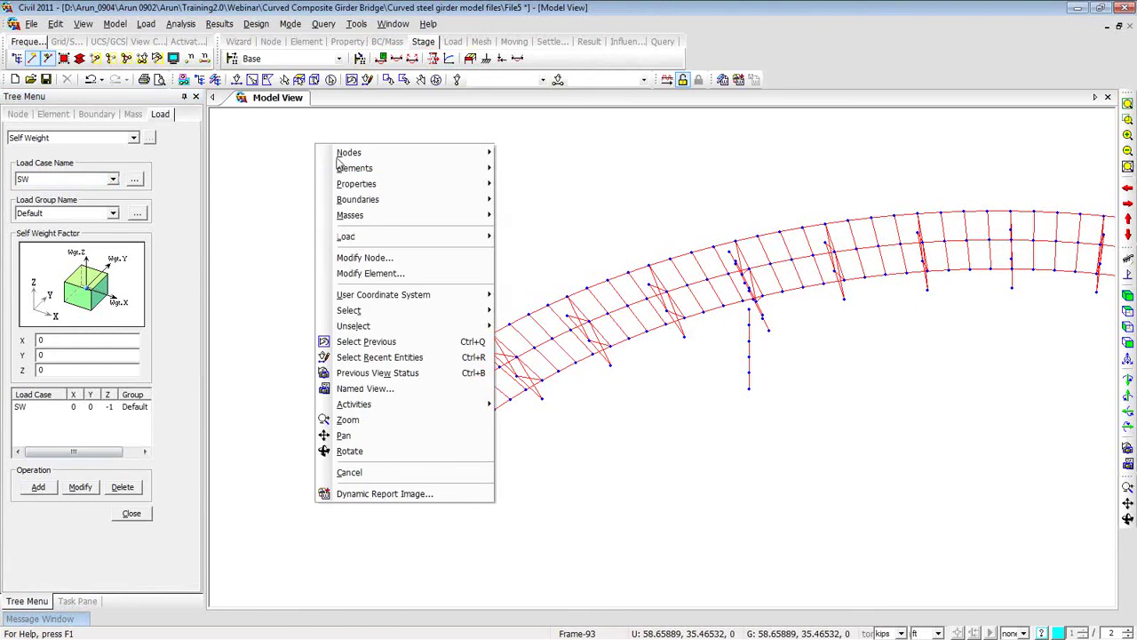
pyautogui.moveTo(340, 173)
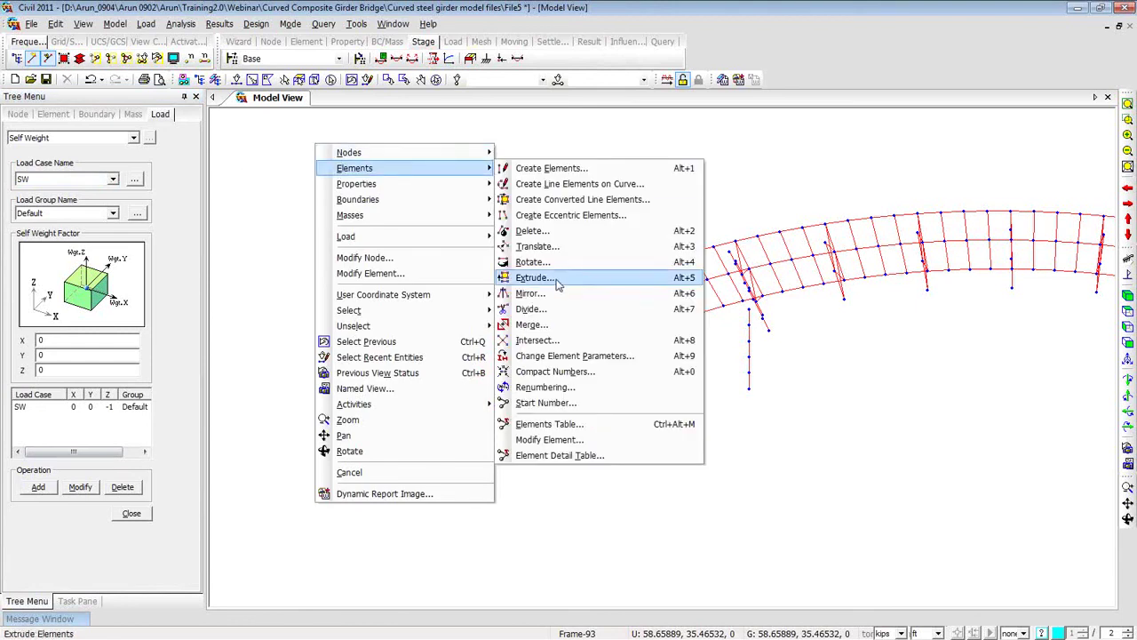
pyautogui.moveTo(415, 238)
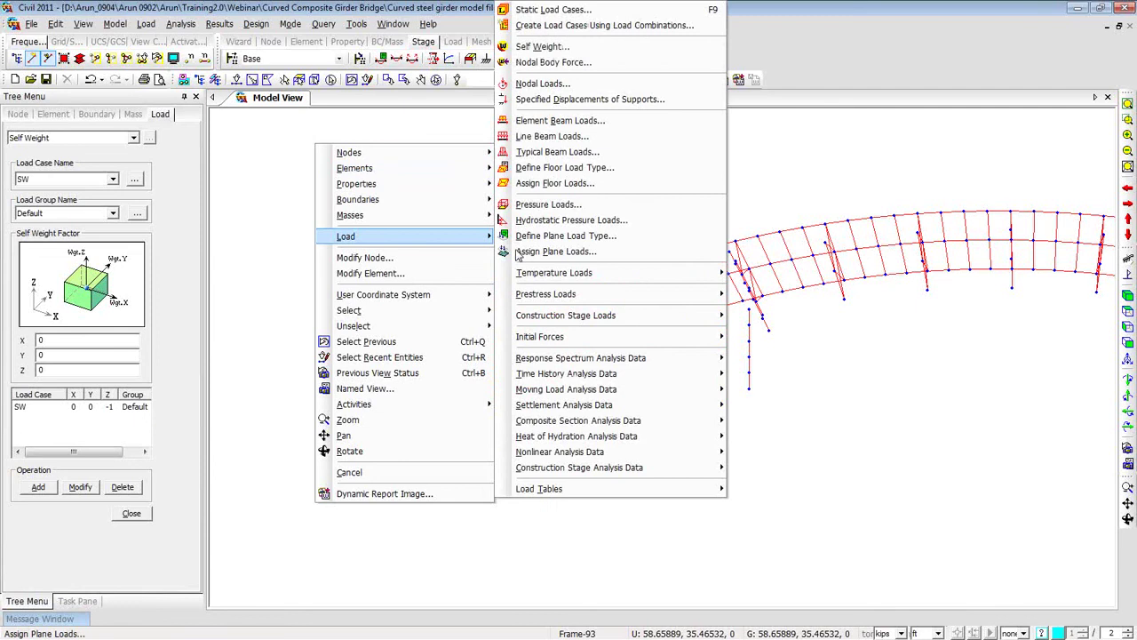
pyautogui.click(550, 120)
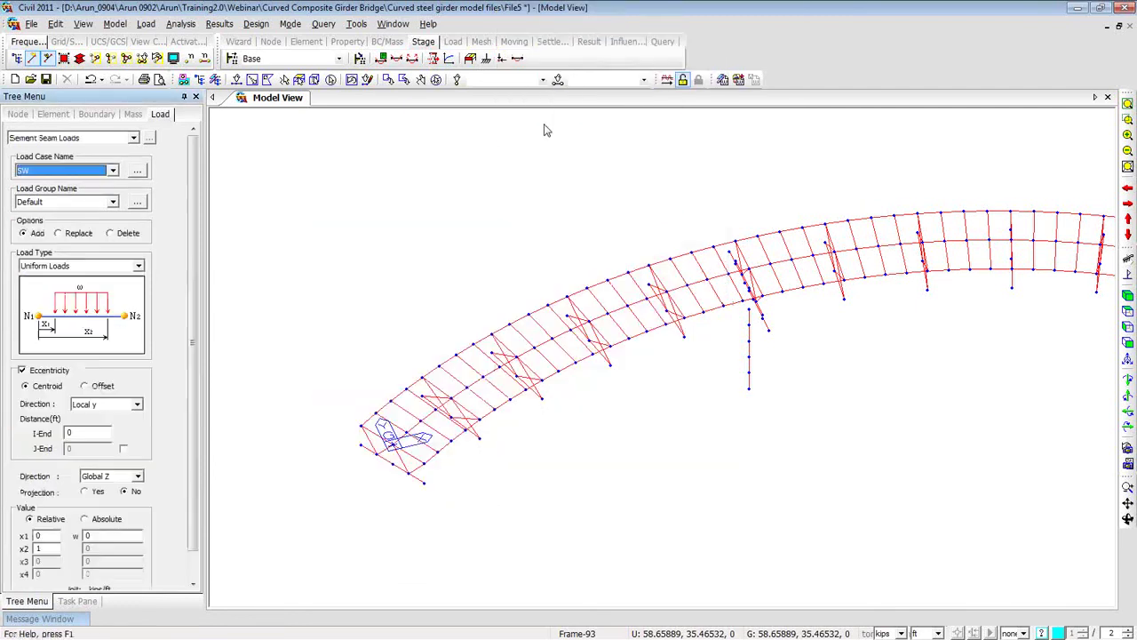
# Set the beam load case to SIDL and uncheck Eccentricity.
pyautogui.click(111, 171)
pyautogui.click(96, 198)
pyautogui.moveTo(189, 326); pyautogui.dragTo(189, 356)
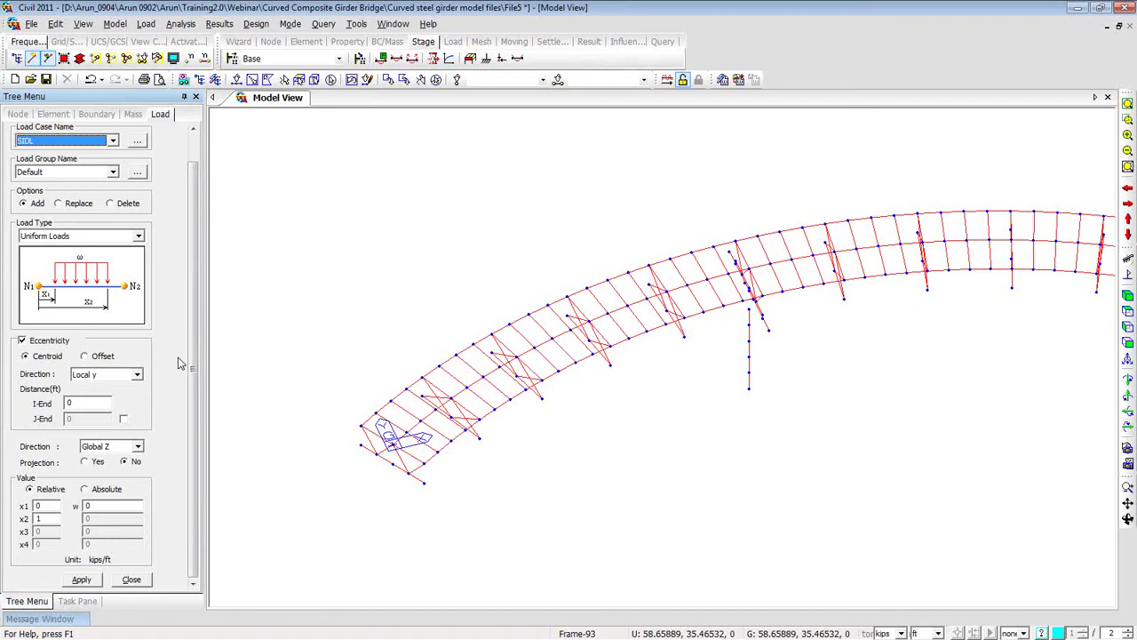
pyautogui.click(23, 341)
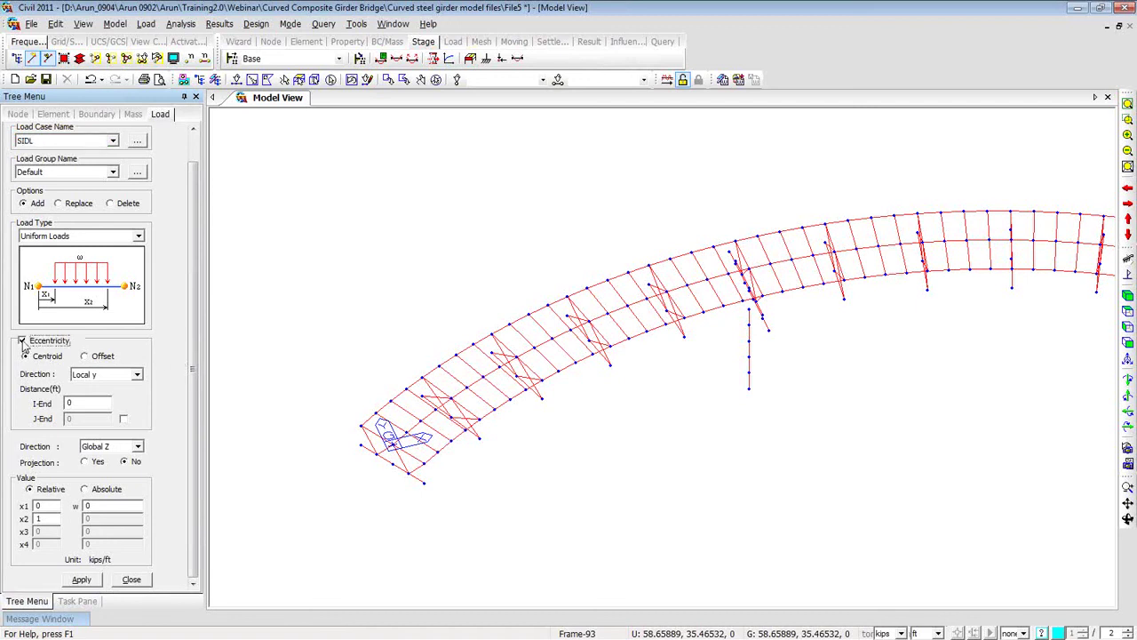
pyautogui.click(23, 342)
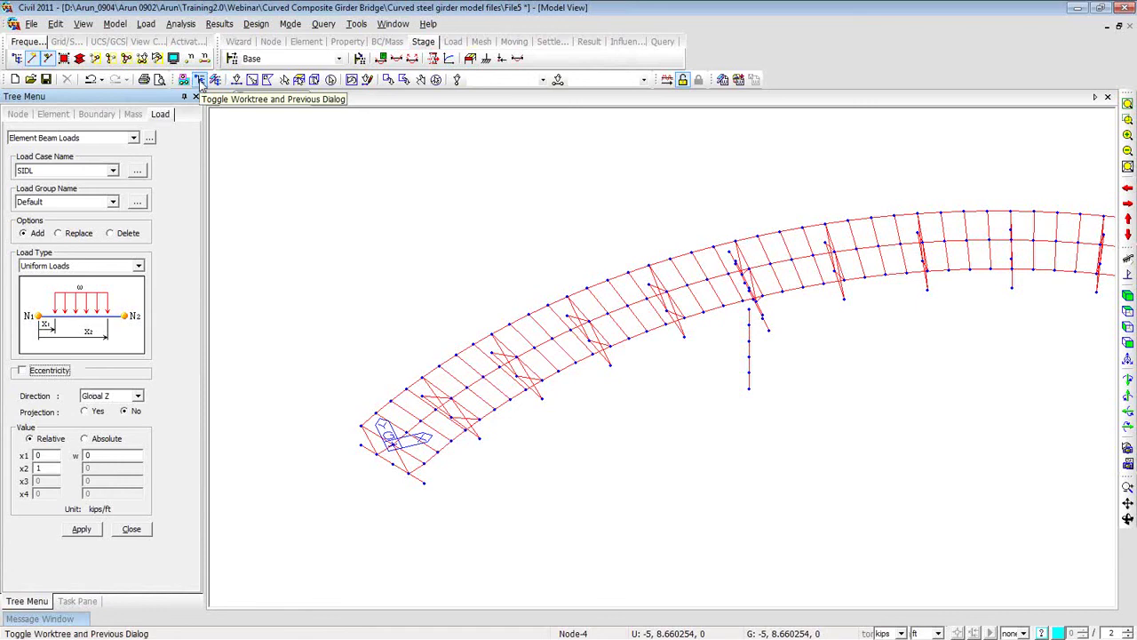
# Select all elements with the Section 1: Girder section from the model tree.
pyautogui.click(201, 80)
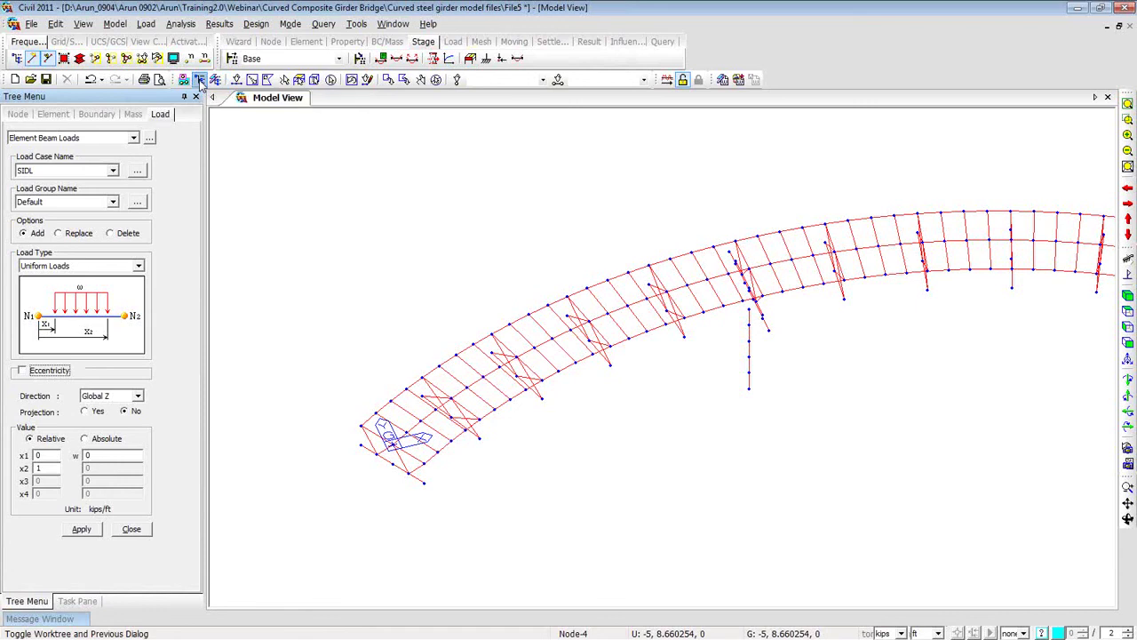
pyautogui.click(200, 80)
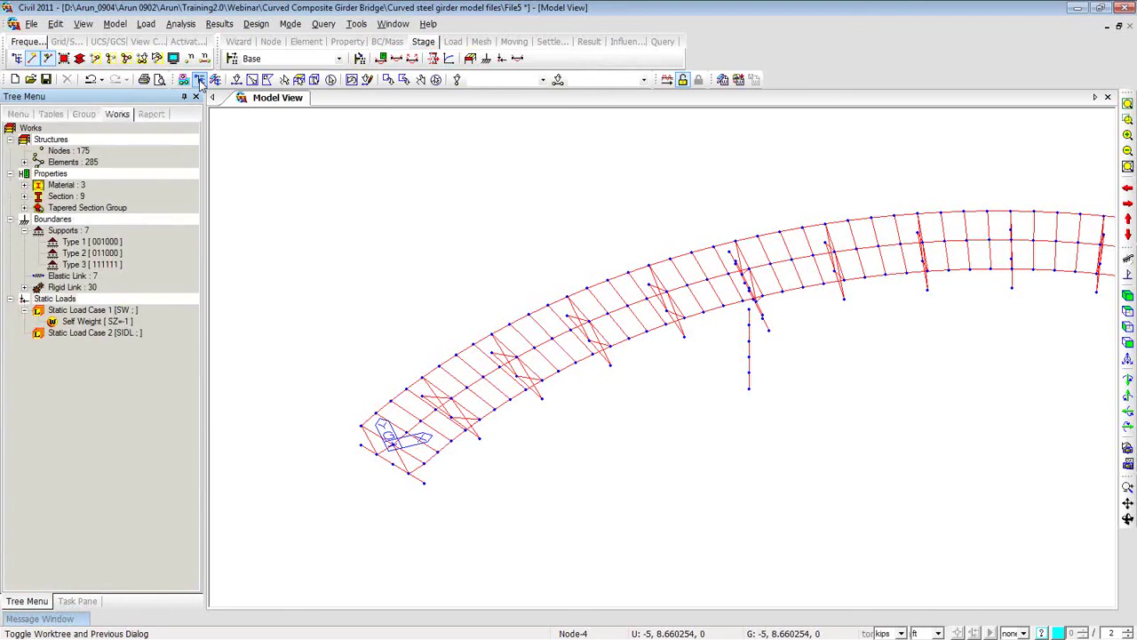
pyautogui.click(24, 196)
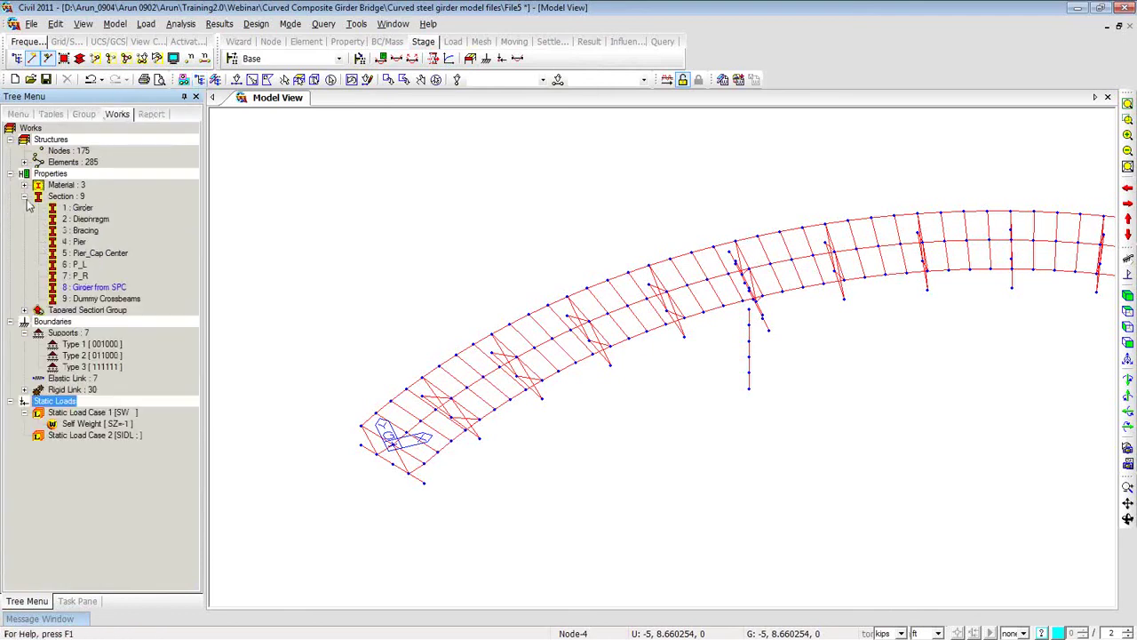
pyautogui.click(76, 210)
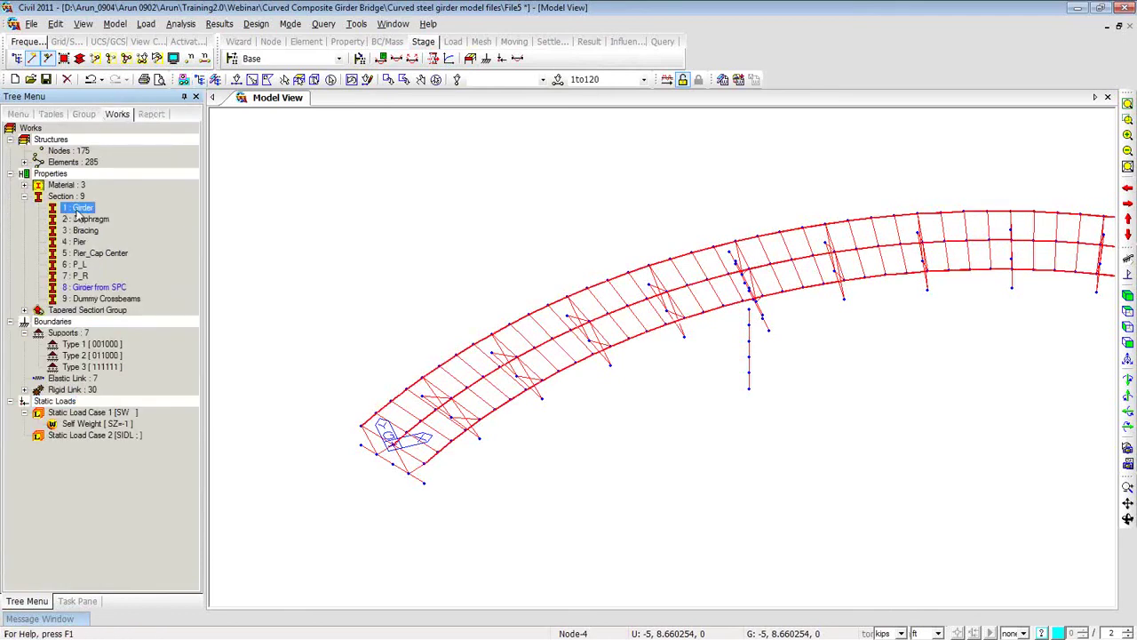
pyautogui.click(200, 79)
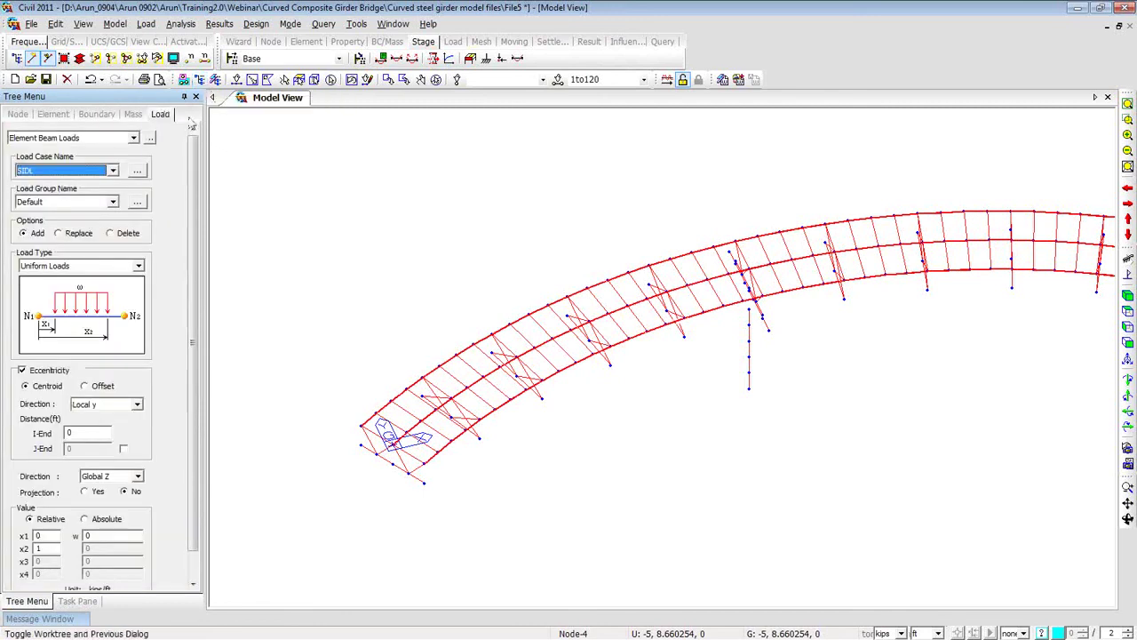
# Apply a uniform -0.5 kips/ft SIDL beam load in global Z with eccentricity turned off.
pyautogui.click(22, 370)
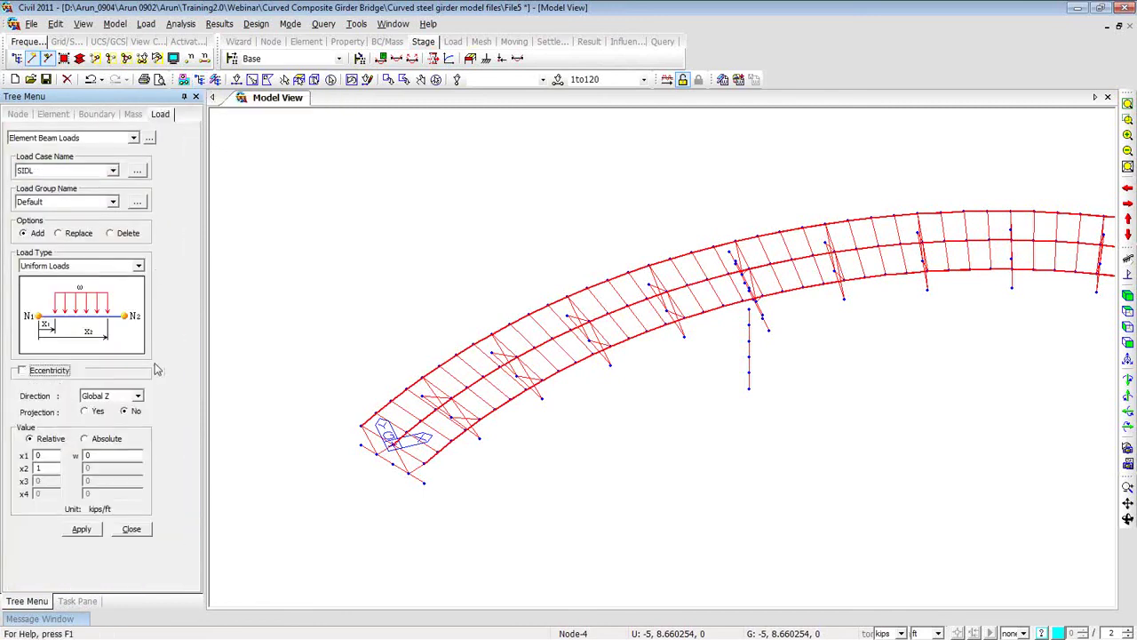
pyautogui.doubleClick(114, 458)
pyautogui.write('-0.5')
pyautogui.click(81, 530)
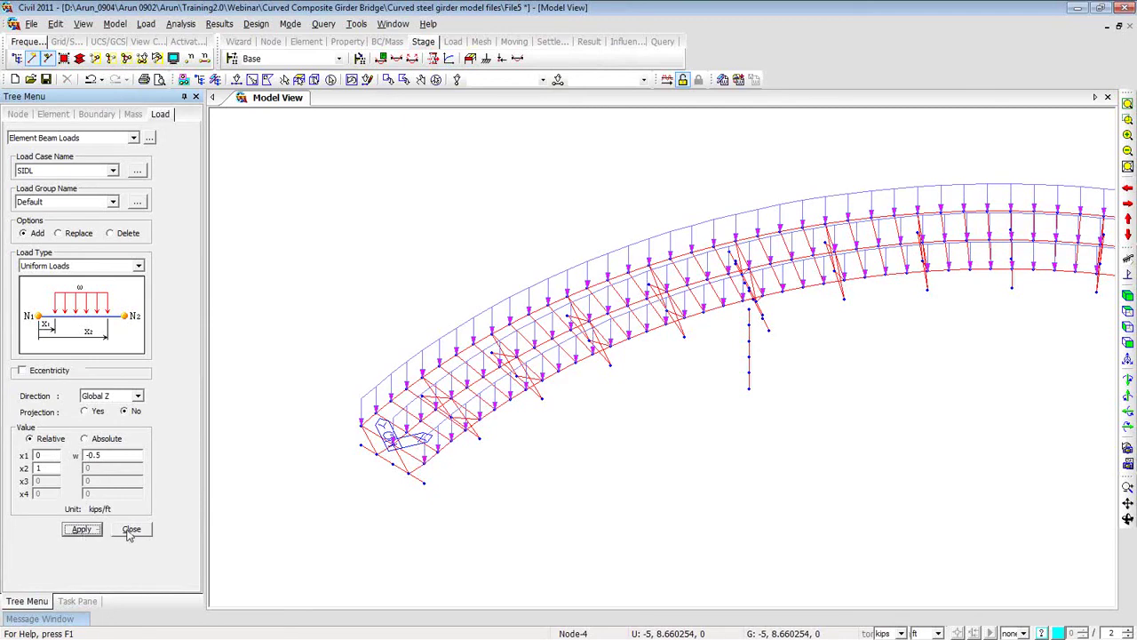
pyautogui.click(129, 530)
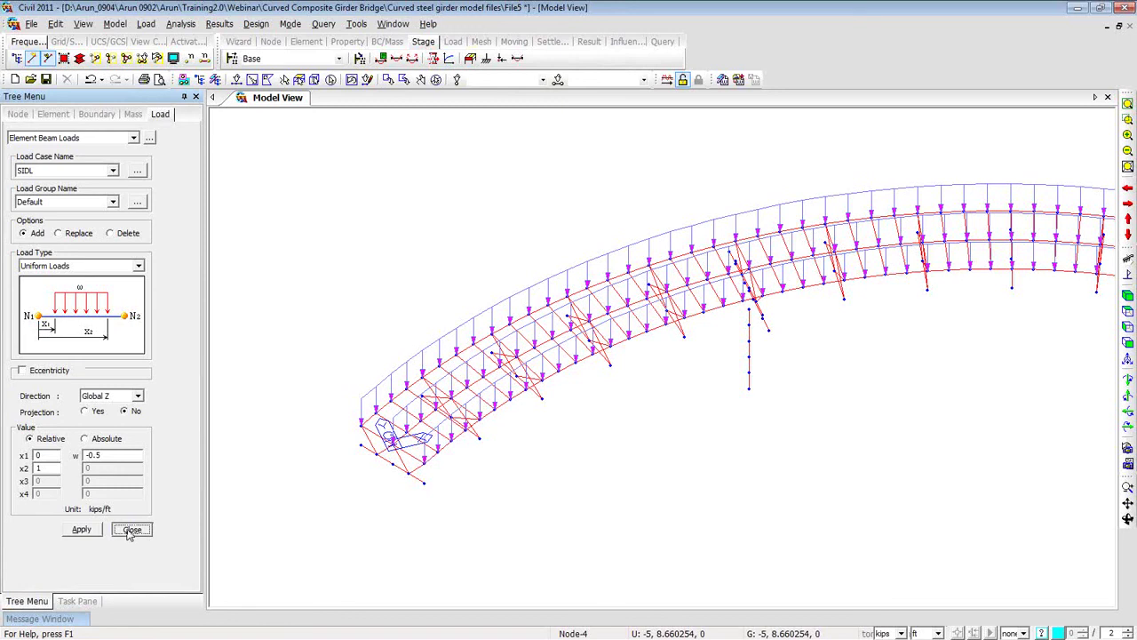
pyautogui.click(129, 530)
# Add empty Crossbeams and Girders structure groups, then reselect all Girder-section elements.
pyautogui.click(83, 114)
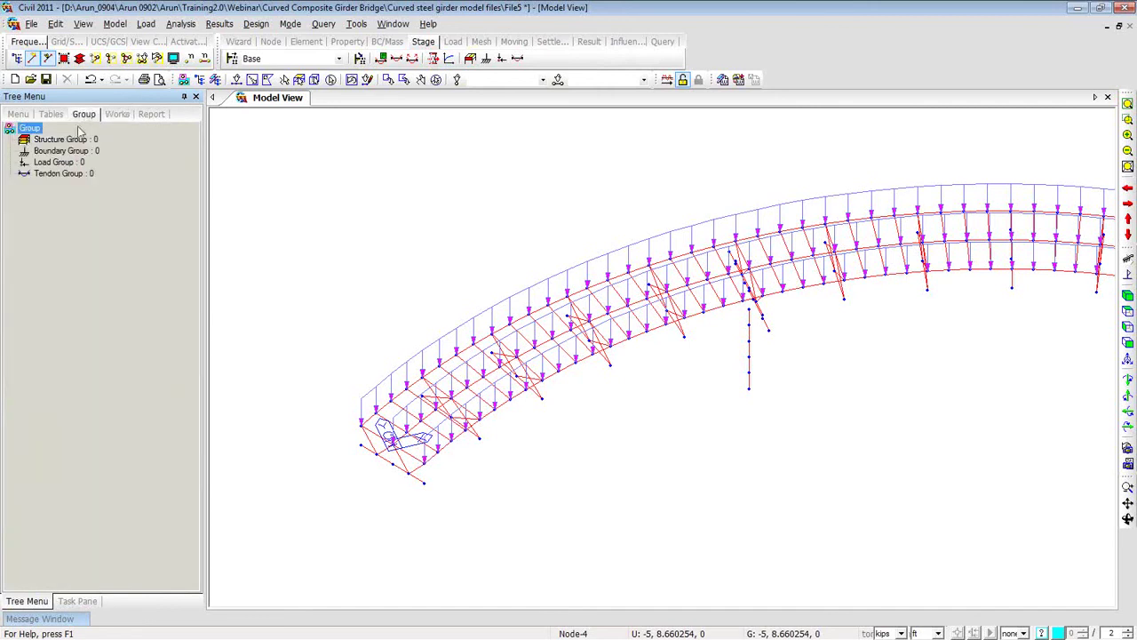
pyautogui.rightClick(84, 139)
pyautogui.click(95, 165)
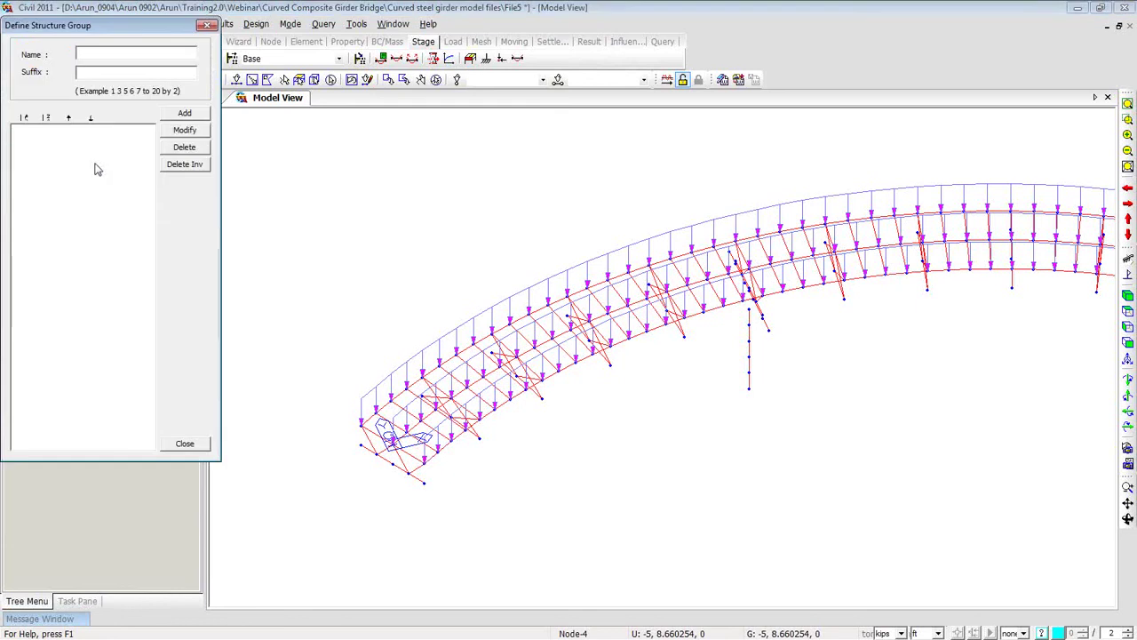
pyautogui.write('Crossbeams')
pyautogui.click(182, 114)
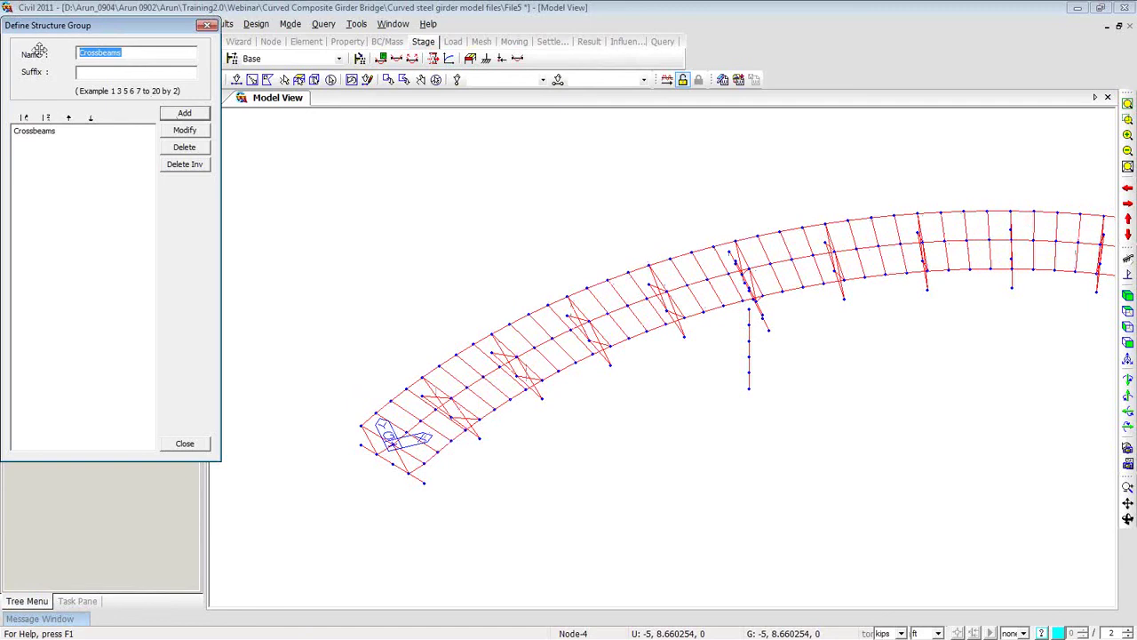
pyautogui.write('Girders')
pyautogui.click(182, 114)
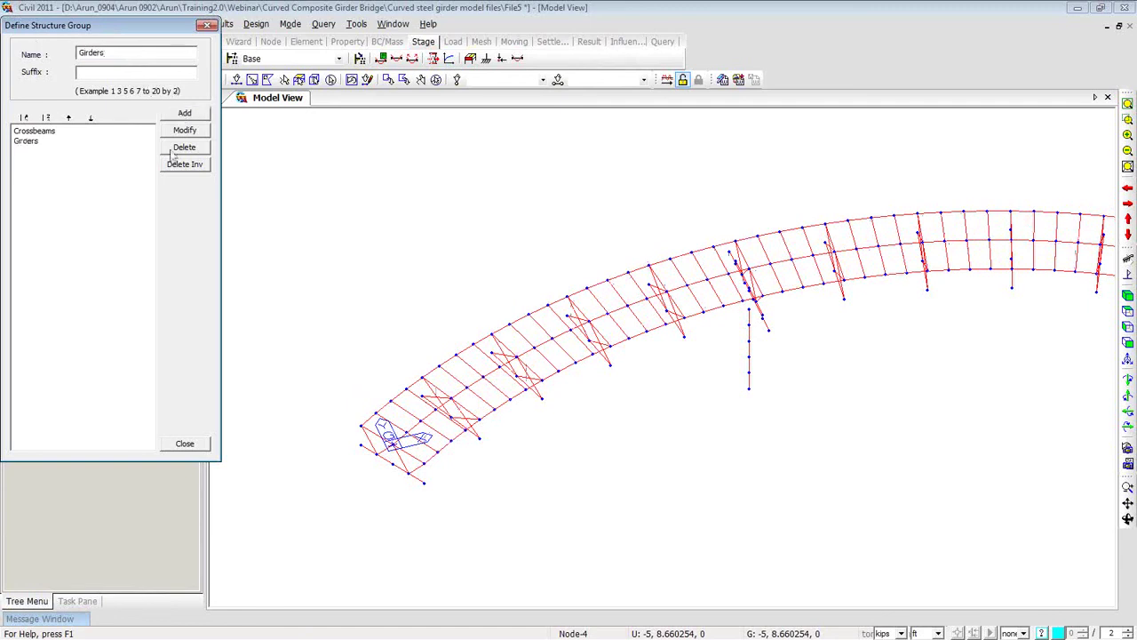
pyautogui.click(190, 446)
pyautogui.click(116, 114)
pyautogui.click(83, 209)
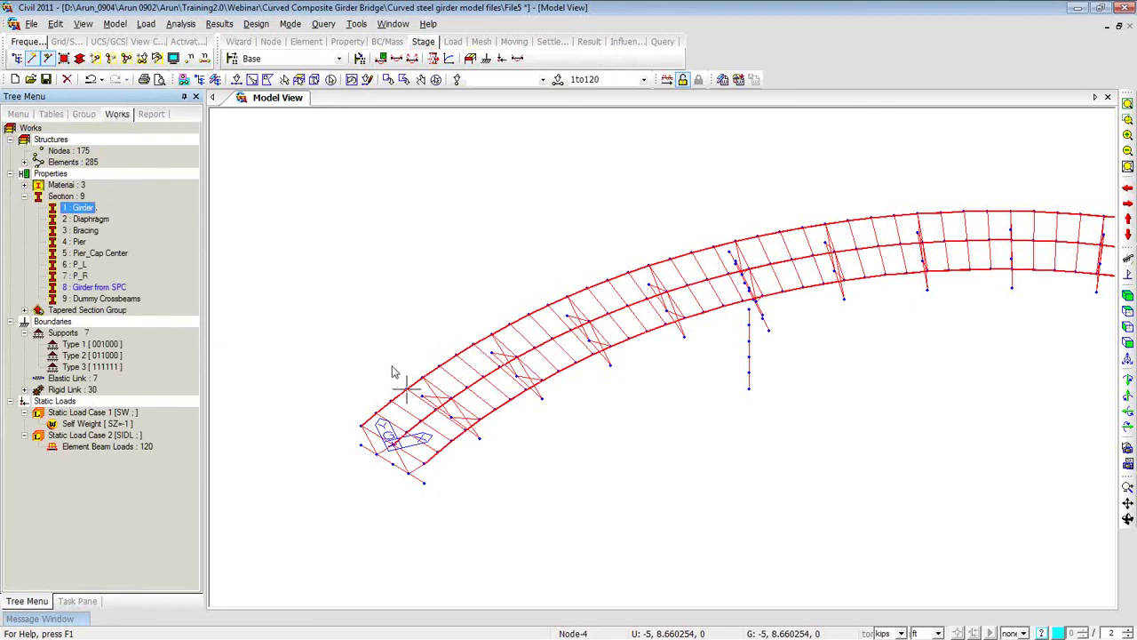
# Drag the 120 selected girder elements into the Girders structure group and check its contents.
pyautogui.click(82, 115)
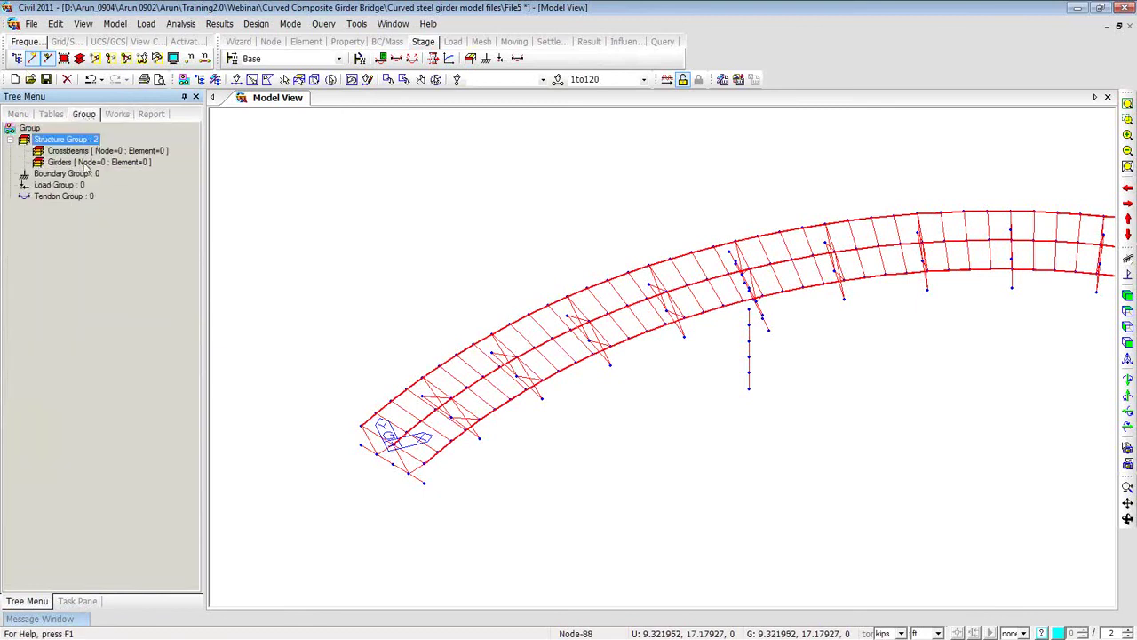
pyautogui.click(85, 163)
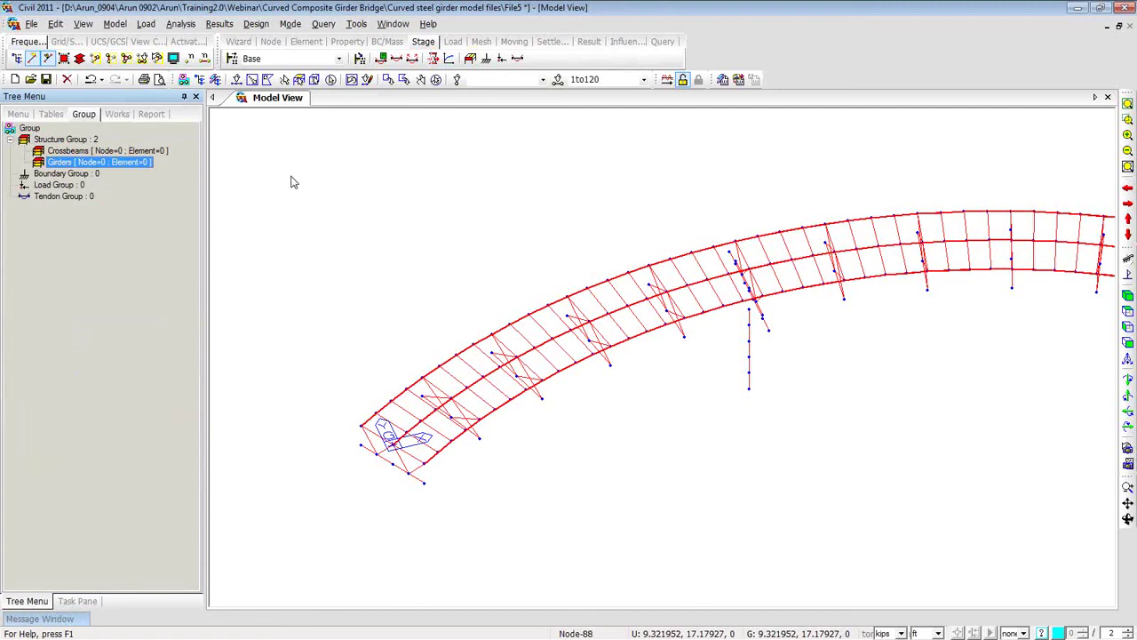
pyautogui.moveTo(293, 182); pyautogui.dragTo(291, 182)
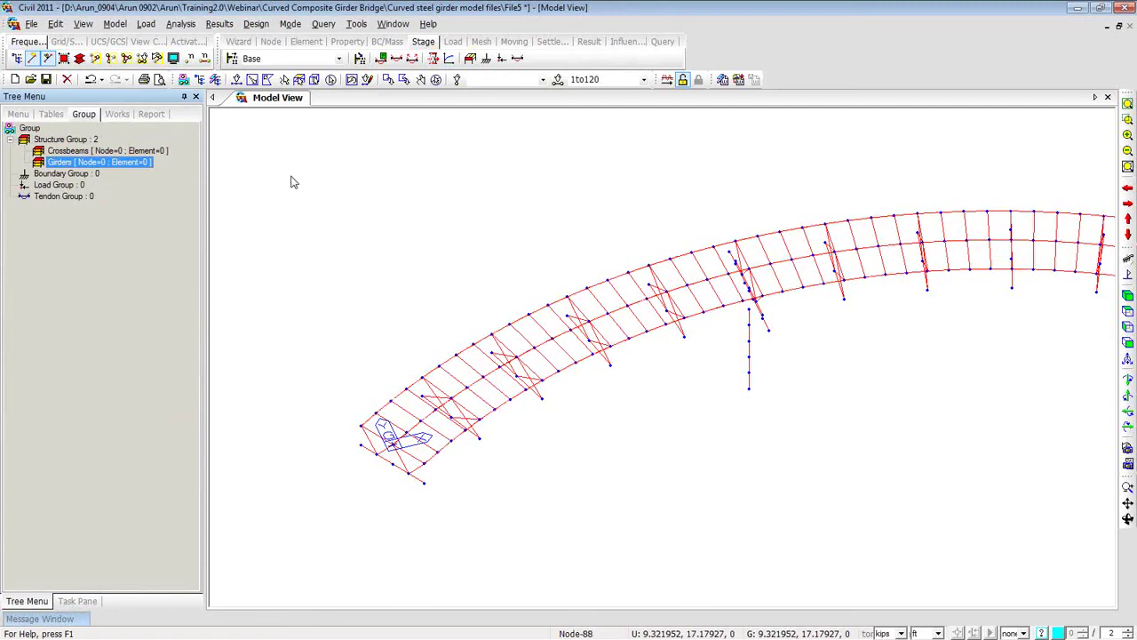
pyautogui.doubleClick(140, 167)
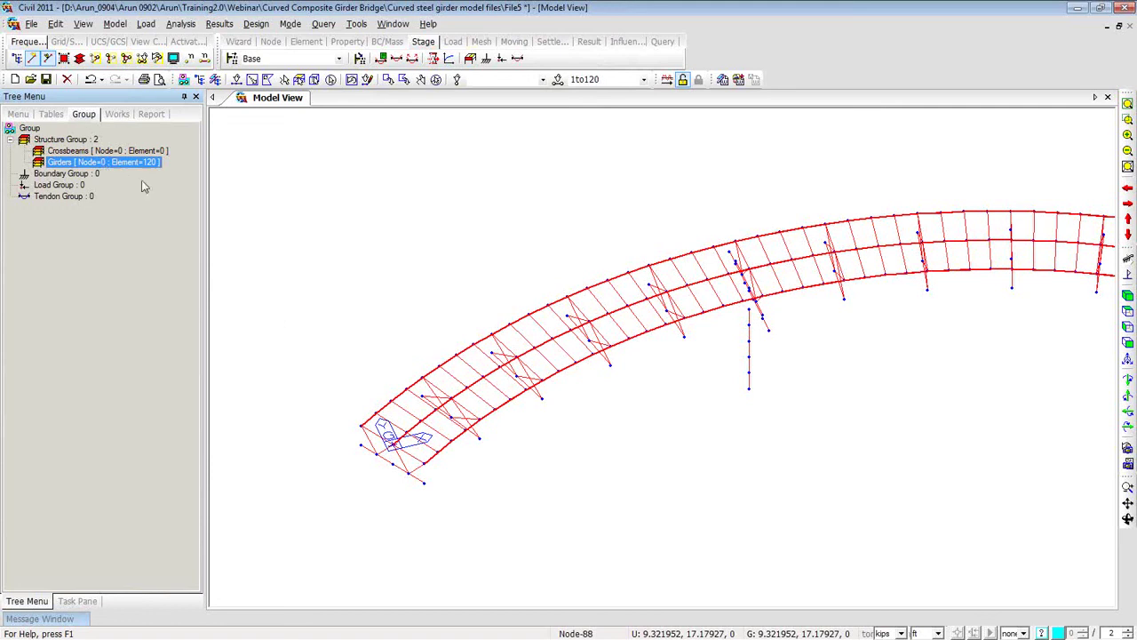
# Show only the Girders group, then reactivate the whole bridge and return to the Works tree.
pyautogui.rightClick(140, 170)
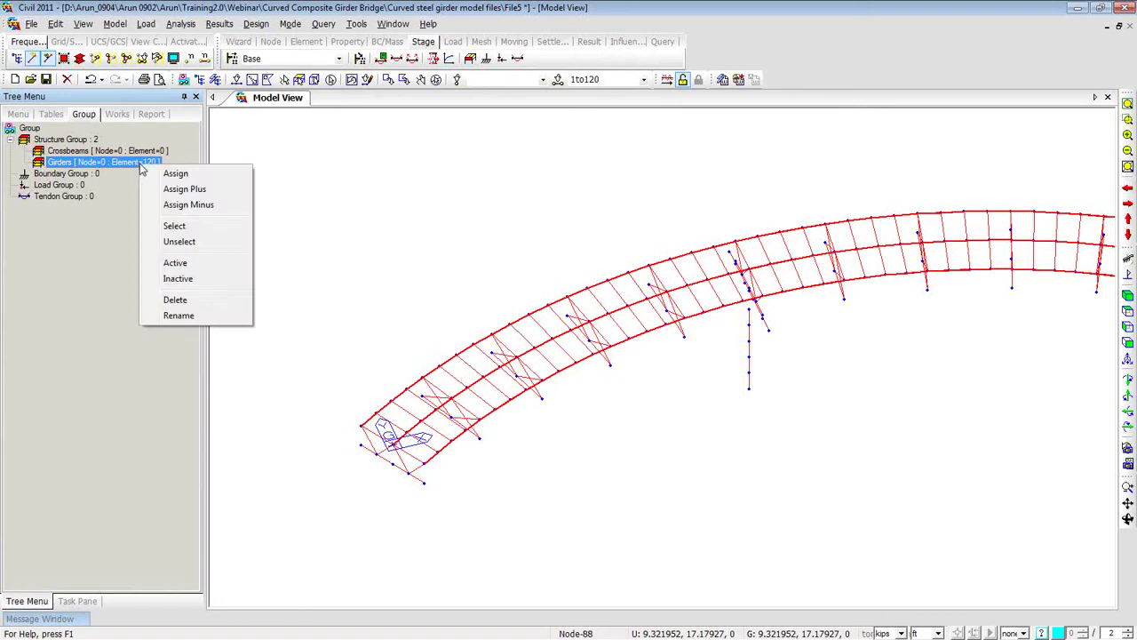
pyautogui.click(177, 261)
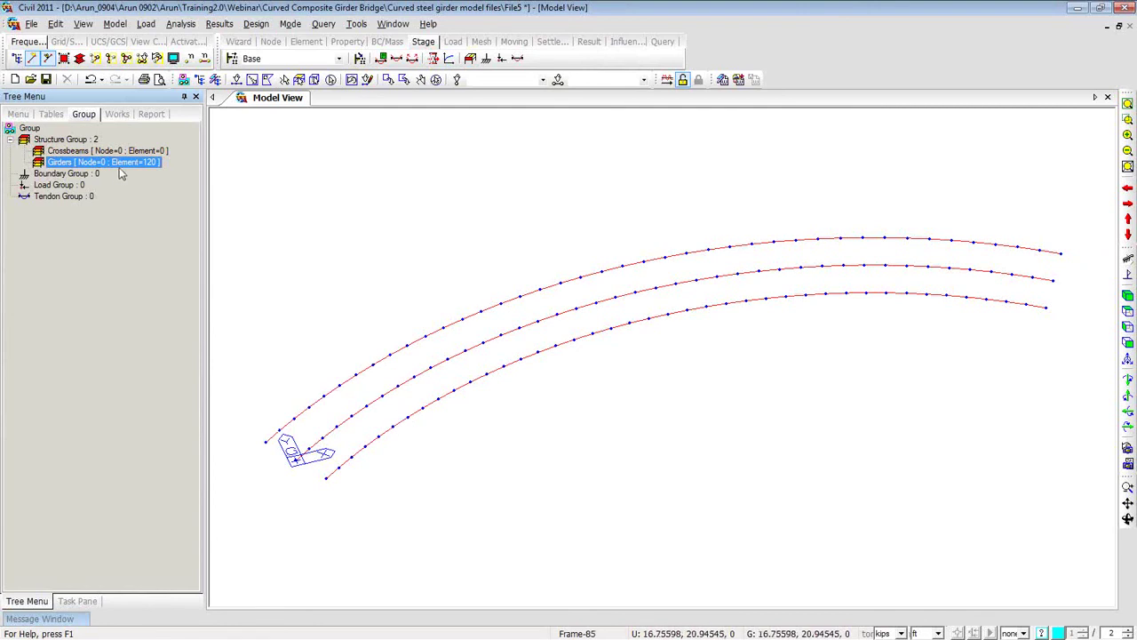
pyautogui.click(128, 62)
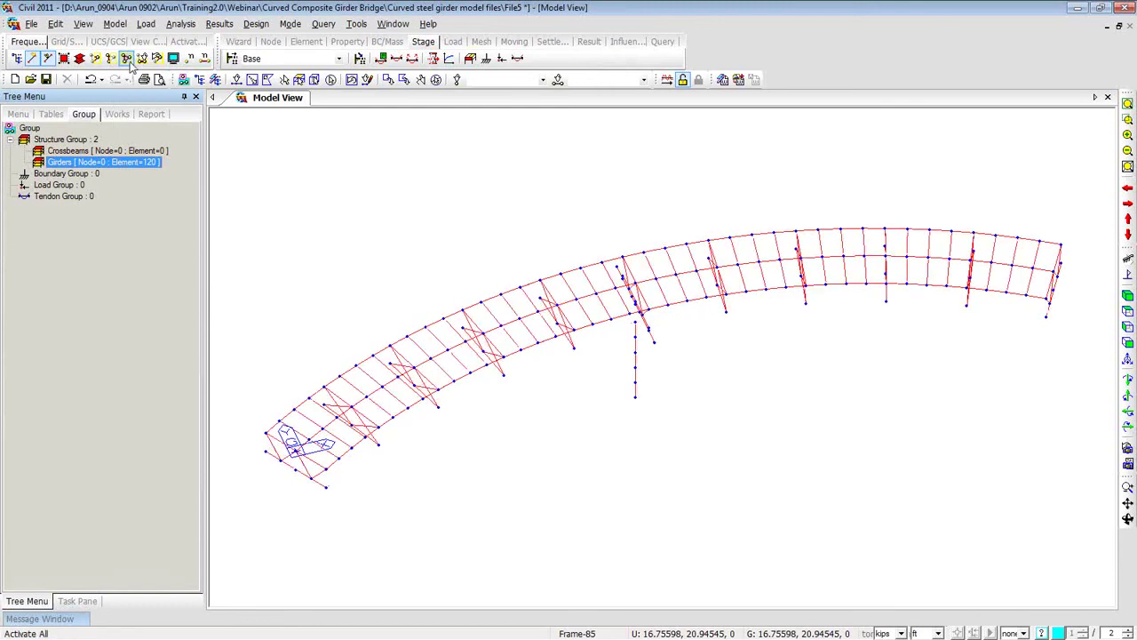
pyautogui.click(117, 116)
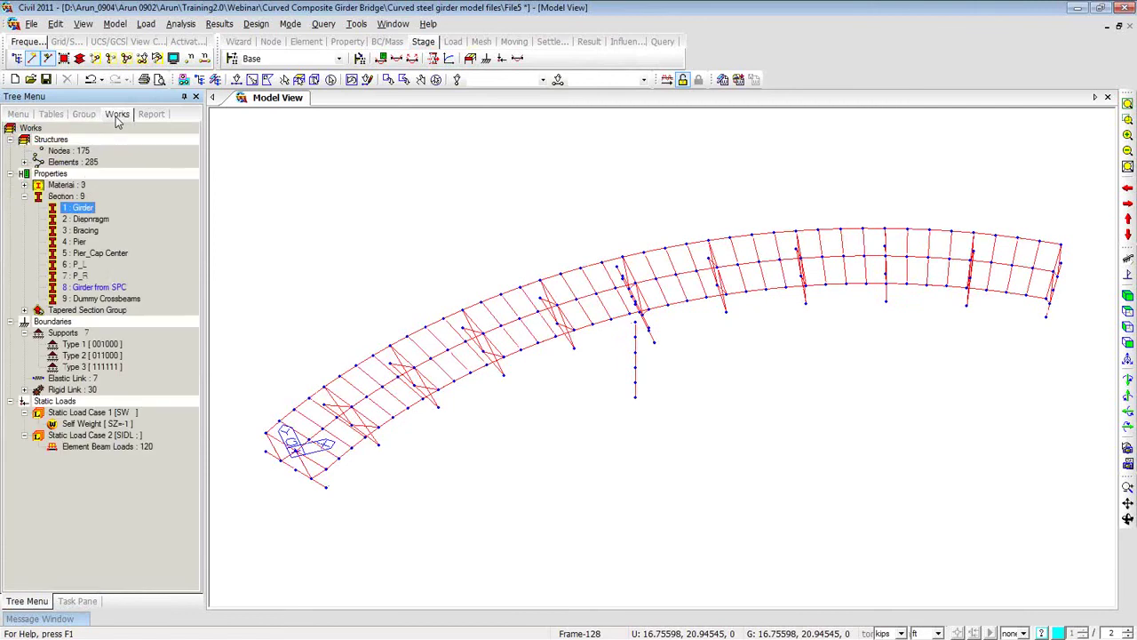
# Select the 2: Diaphragm and 9: Dummy Crossbeams members from the Works tree.
pyautogui.click(90, 220)
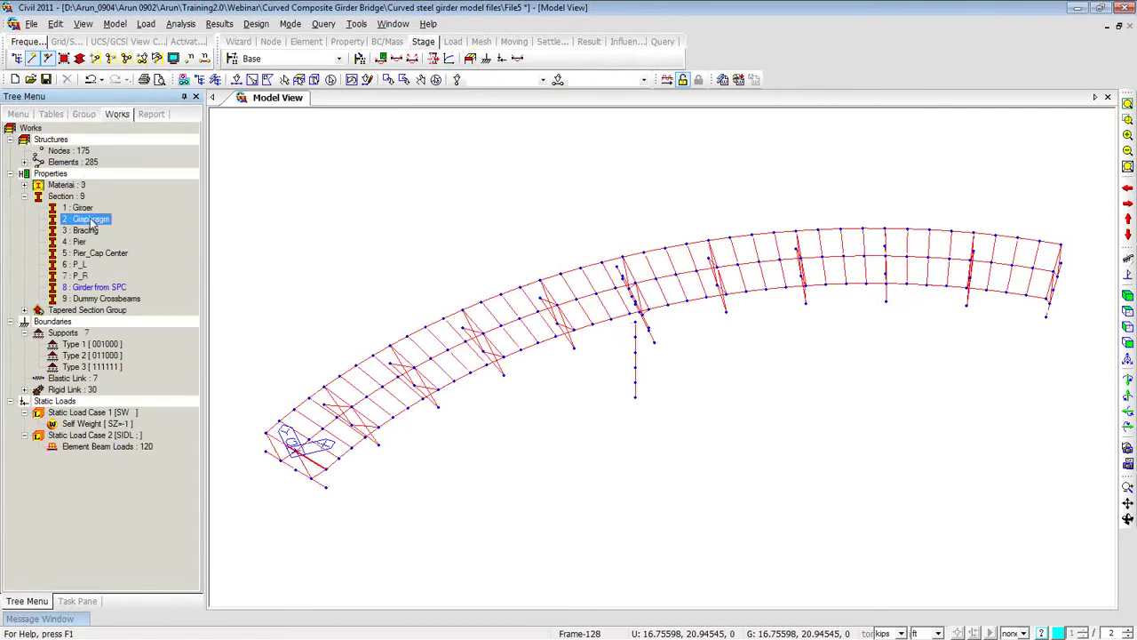
pyautogui.doubleClick(92, 222)
pyautogui.doubleClick(93, 232)
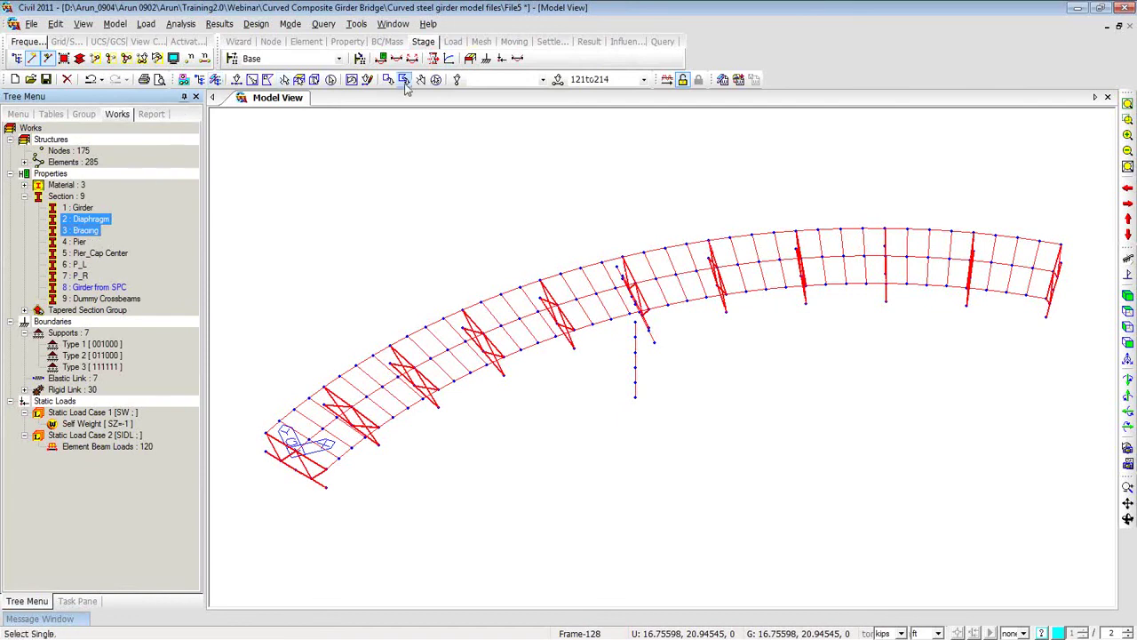
pyautogui.click(435, 80)
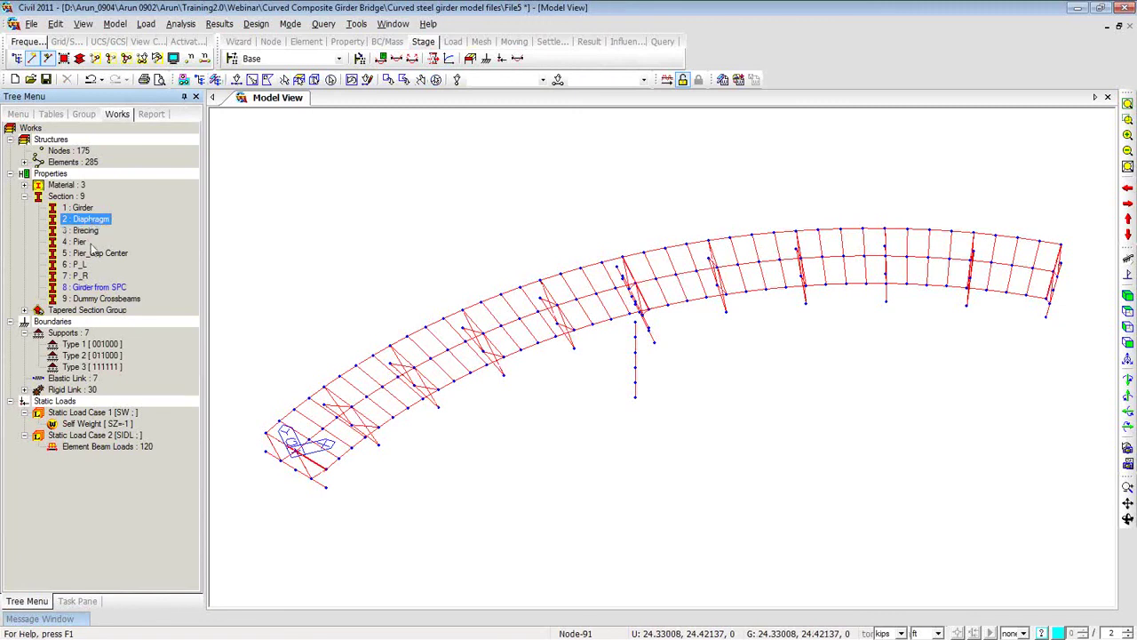
pyautogui.doubleClick(89, 299)
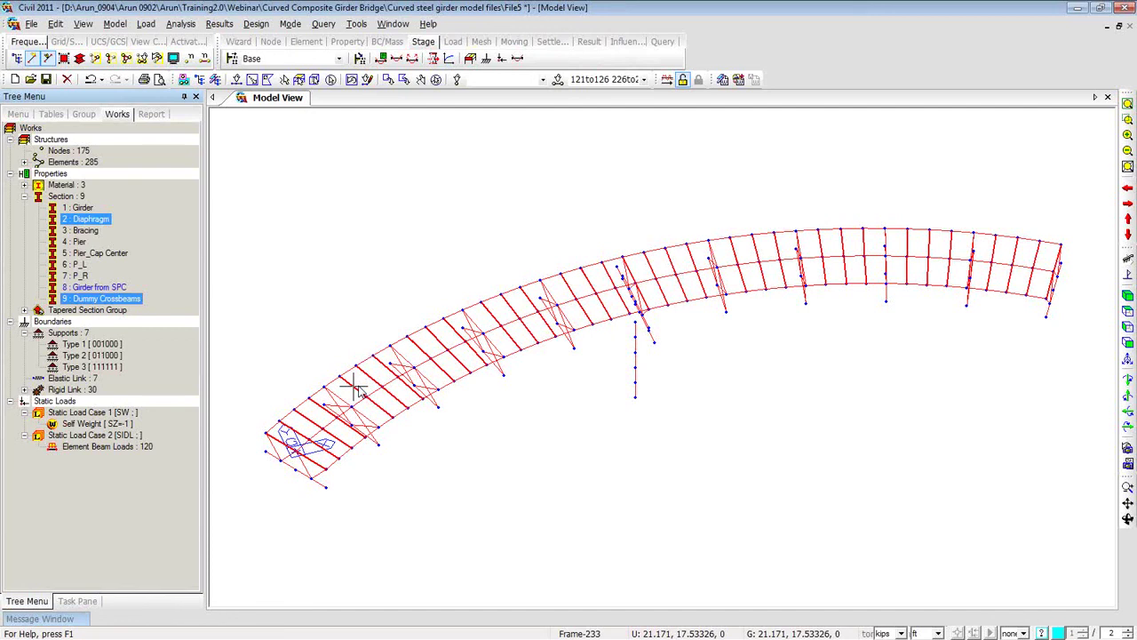
# Select every member lying in the XY plane at Z=0.
pyautogui.click(300, 79)
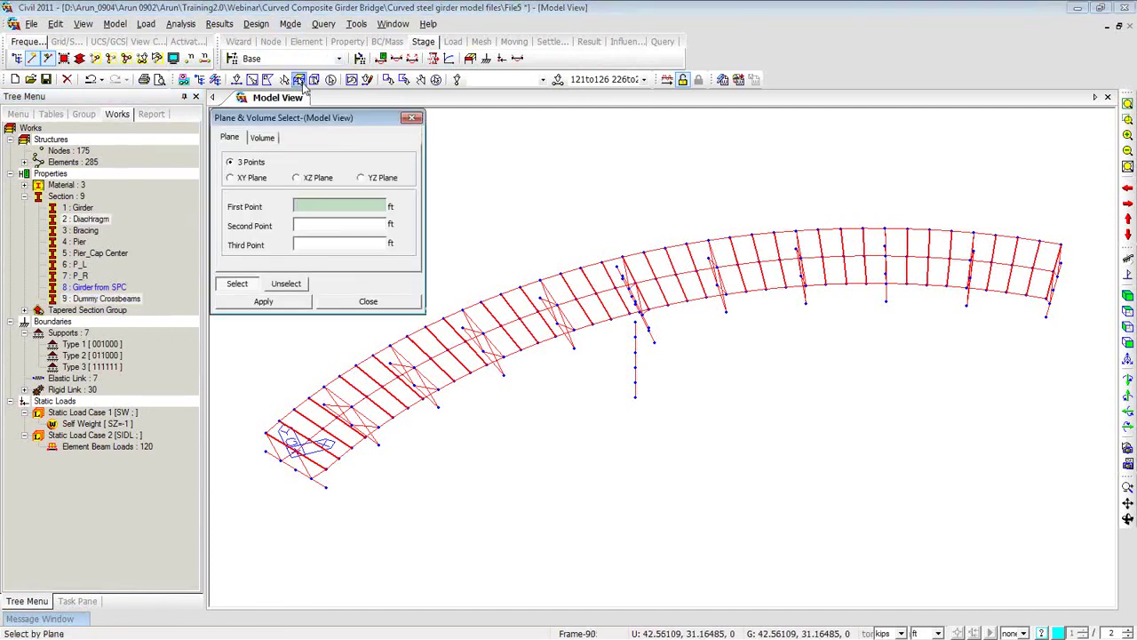
pyautogui.click(254, 179)
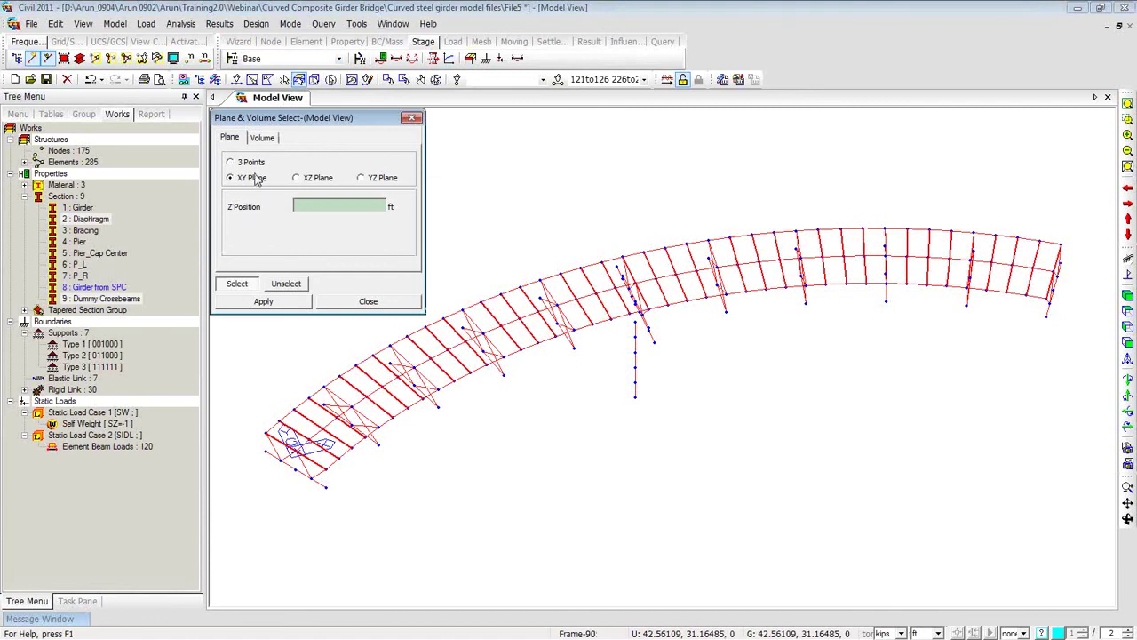
pyautogui.click(267, 434)
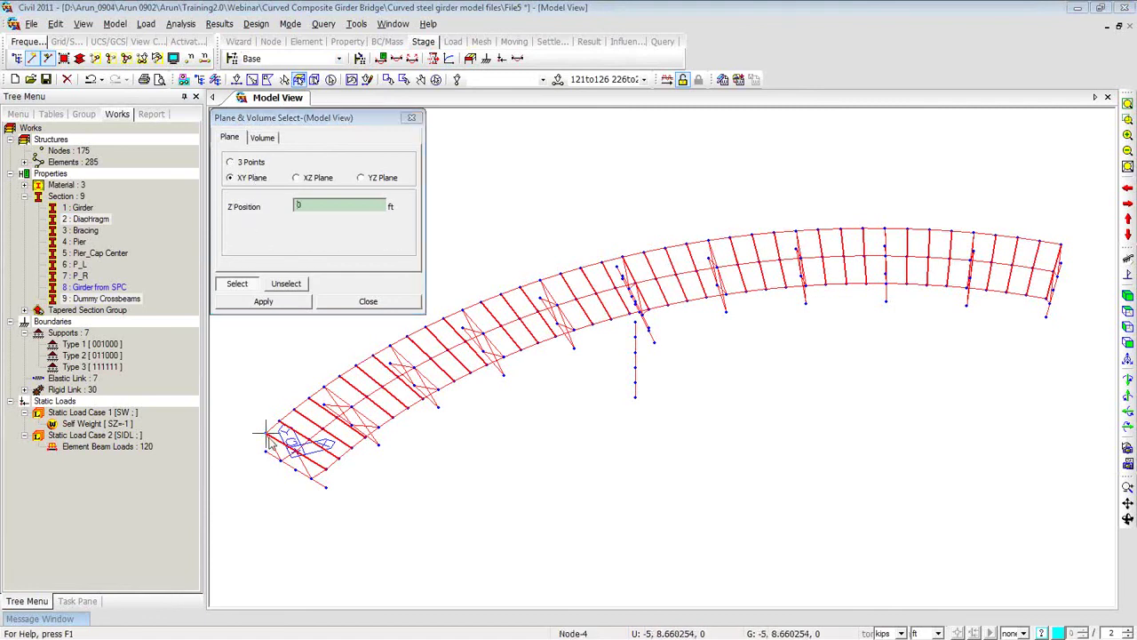
pyautogui.click(266, 435)
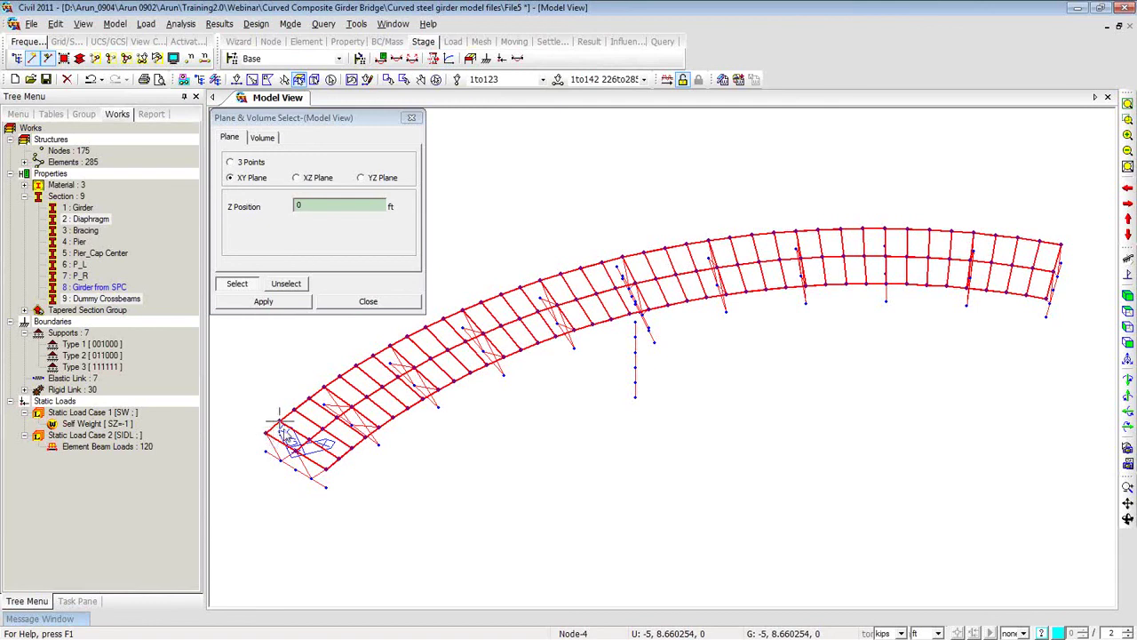
pyautogui.click(480, 353)
pyautogui.click(475, 351)
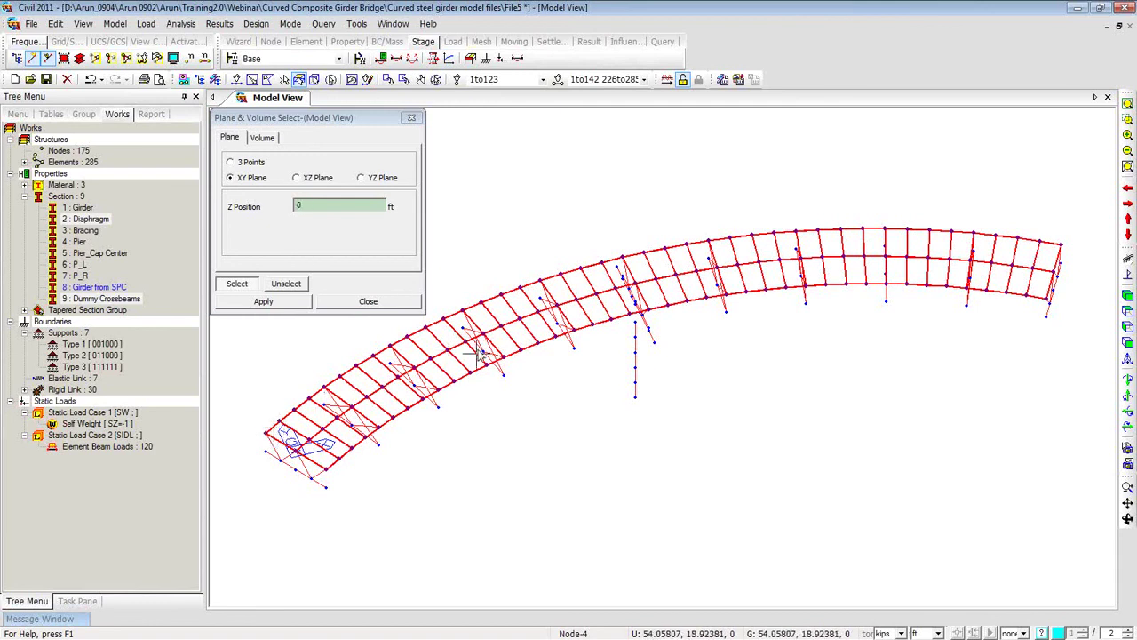
pyautogui.click(411, 119)
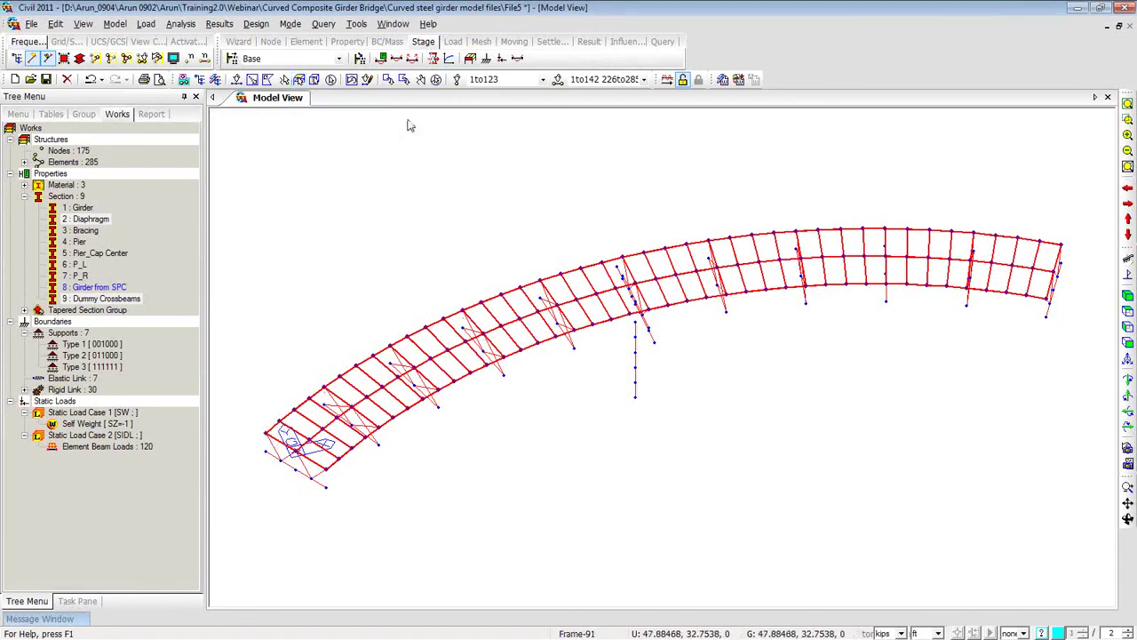
# Assign the selected 123 nodes and 202 elements to the Crossbeams structure group.
pyautogui.click(87, 116)
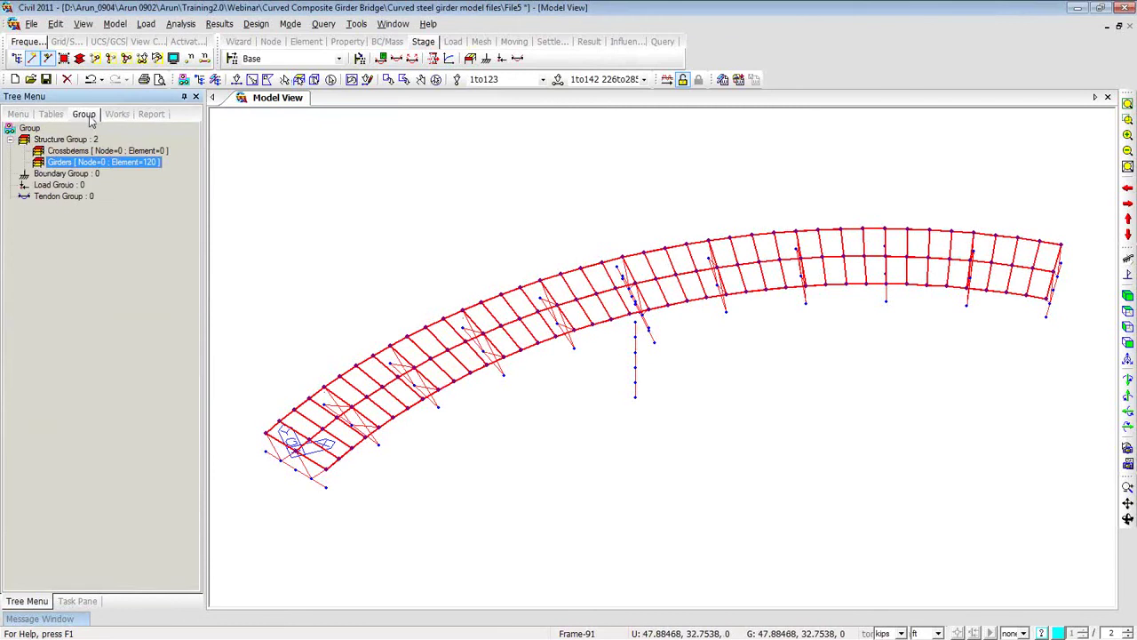
pyautogui.click(93, 153)
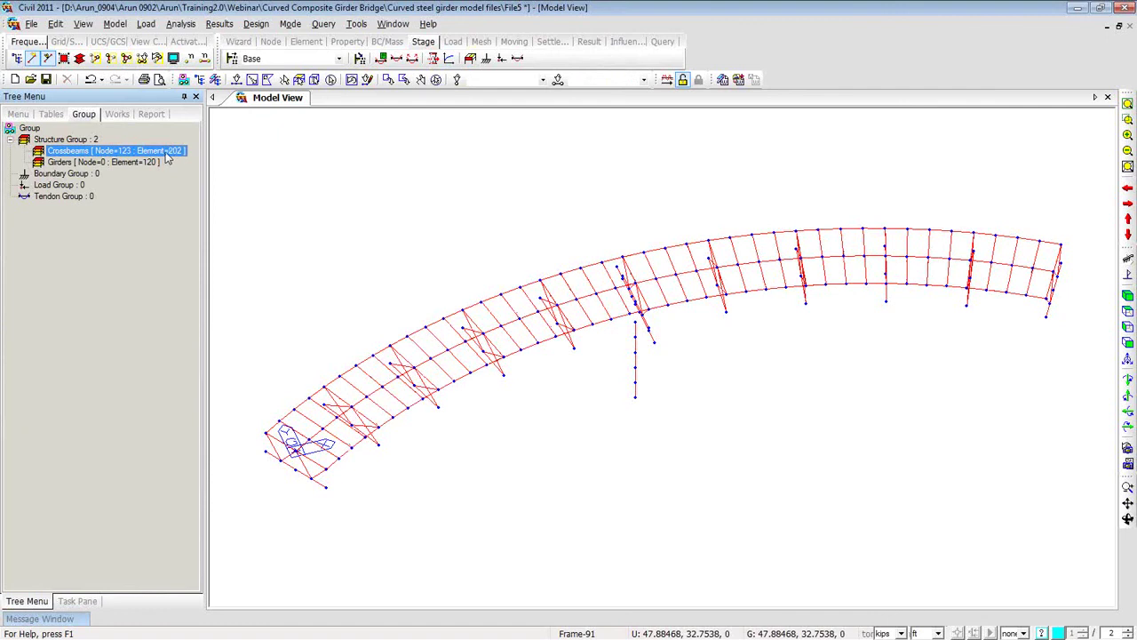
pyautogui.click(120, 116)
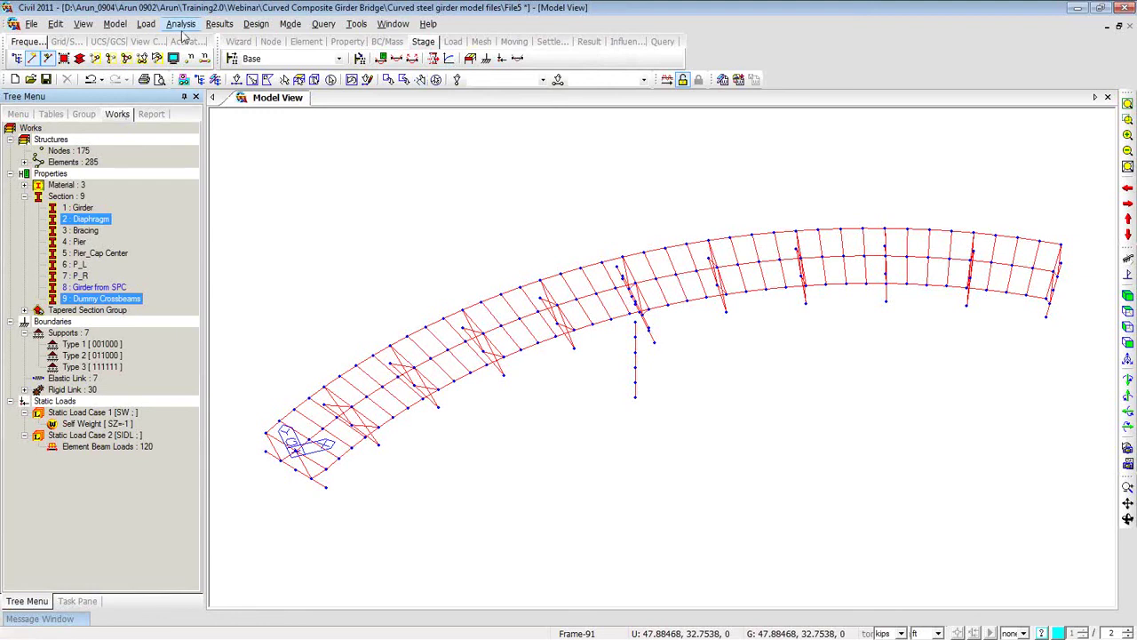
# Choose AASHTO LRFD as the code under Moving Load Analysis Data > Moving Load Code.
pyautogui.rightClick(269, 163)
pyautogui.moveTo(315, 257)
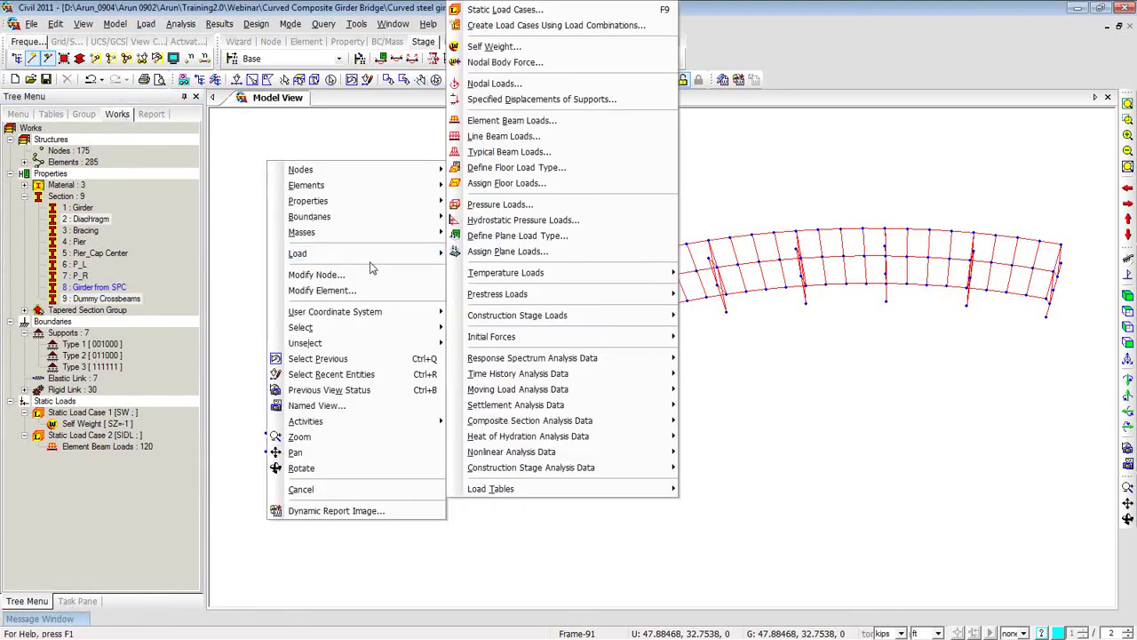
pyautogui.moveTo(531, 397)
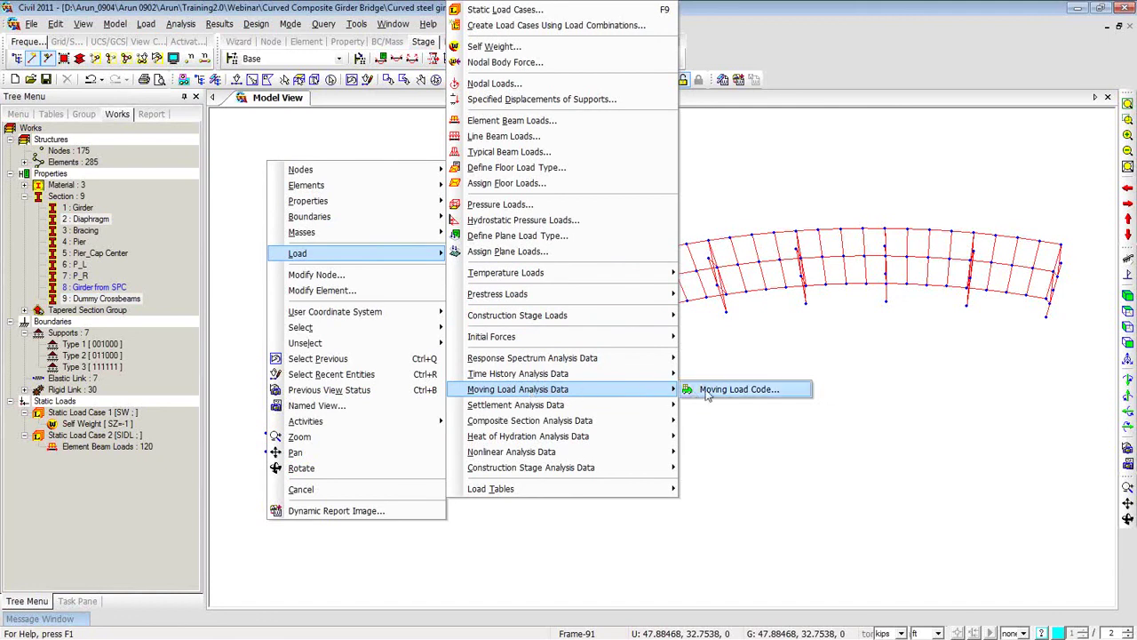
pyautogui.click(702, 392)
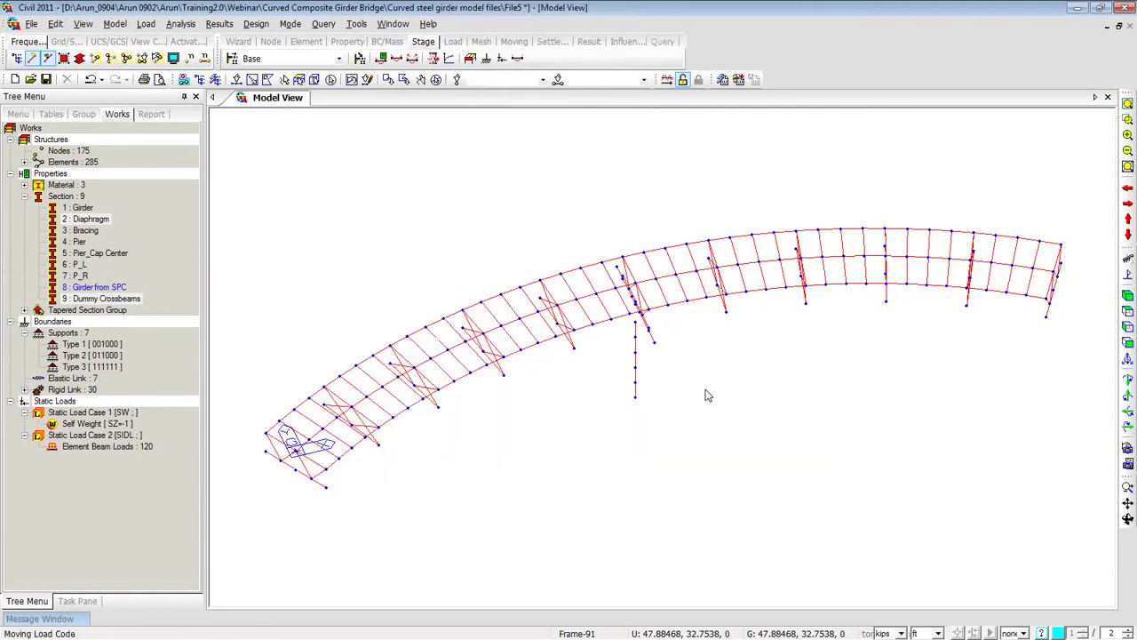
pyautogui.click(673, 318)
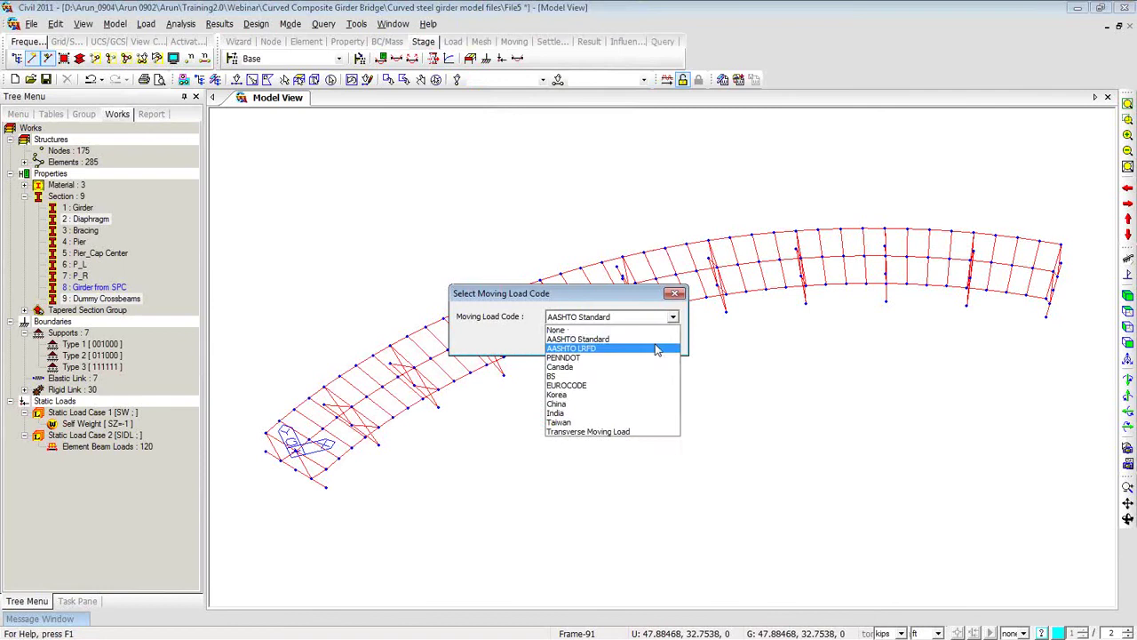
pyautogui.click(656, 349)
pyautogui.click(612, 345)
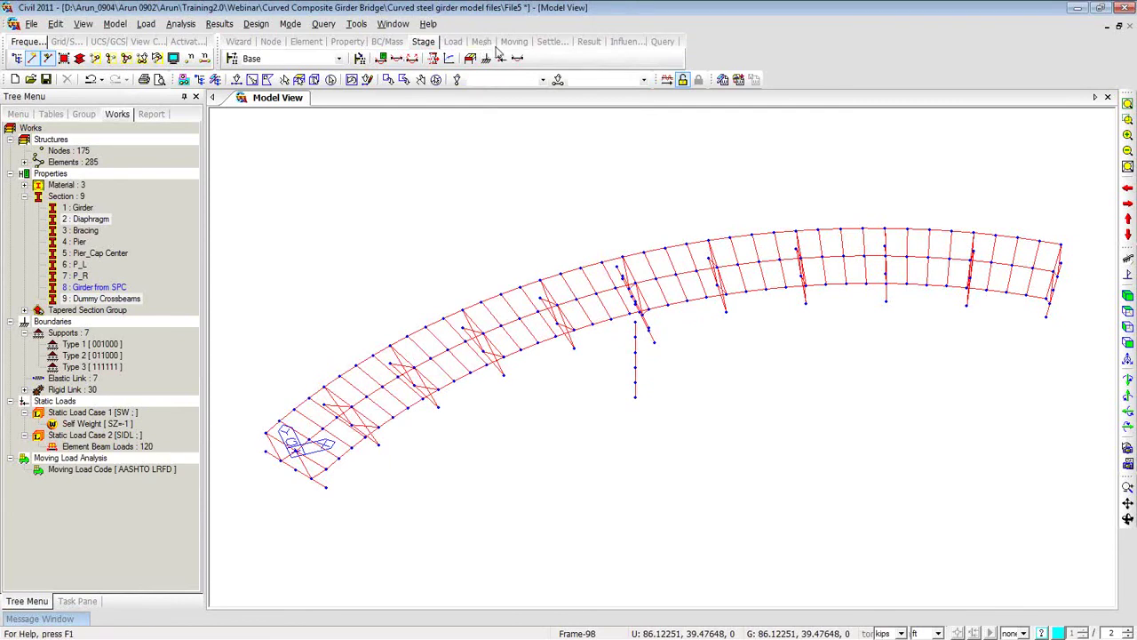
# Start adding a new lane in the Define Traffic Lanes dialog.
pyautogui.click(515, 42)
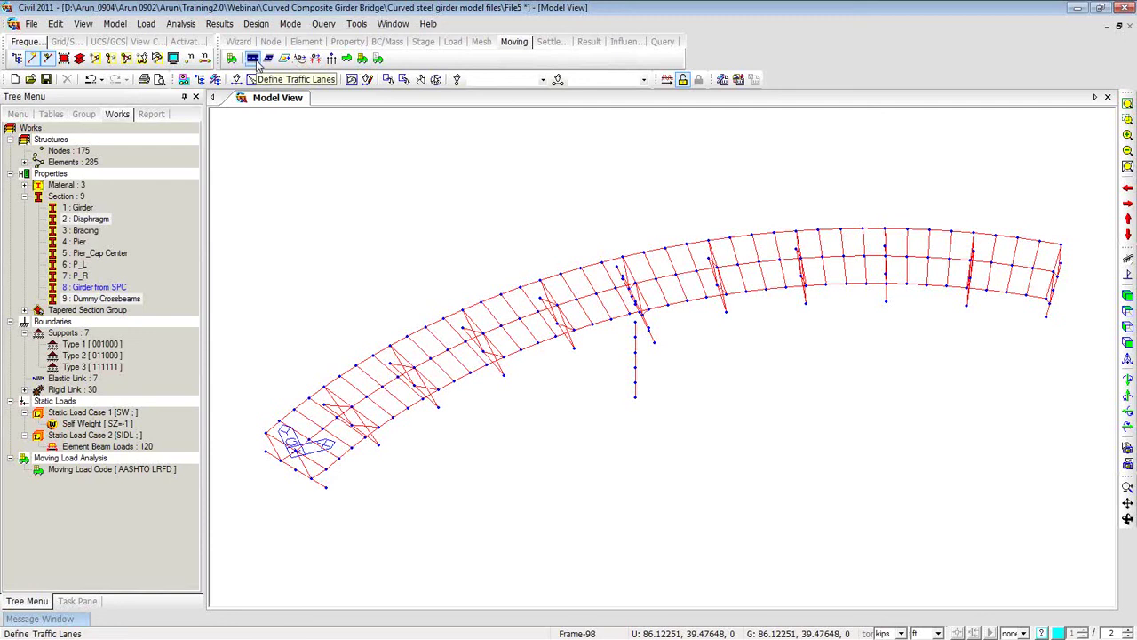
pyautogui.click(253, 58)
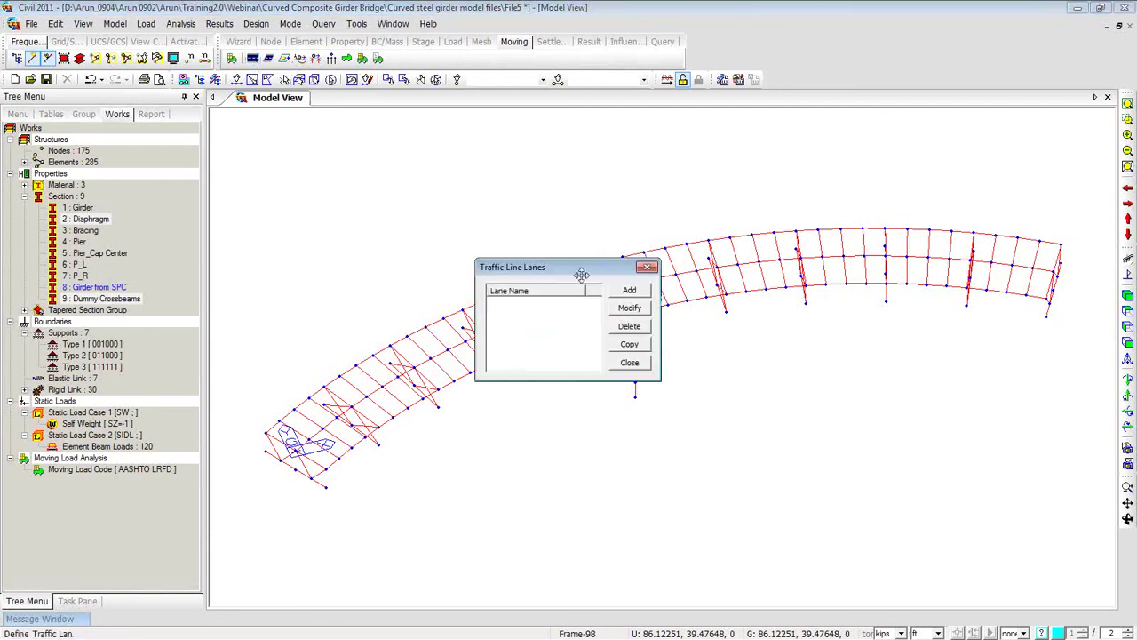
pyautogui.click(630, 292)
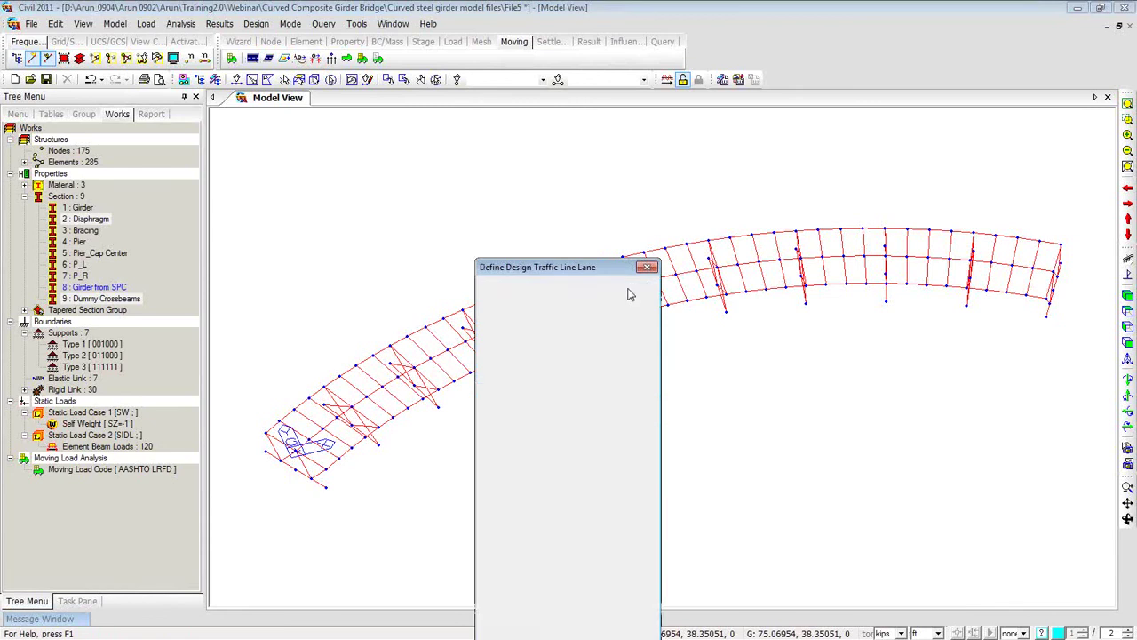
pyautogui.moveTo(527, 267); pyautogui.dragTo(313, 107)
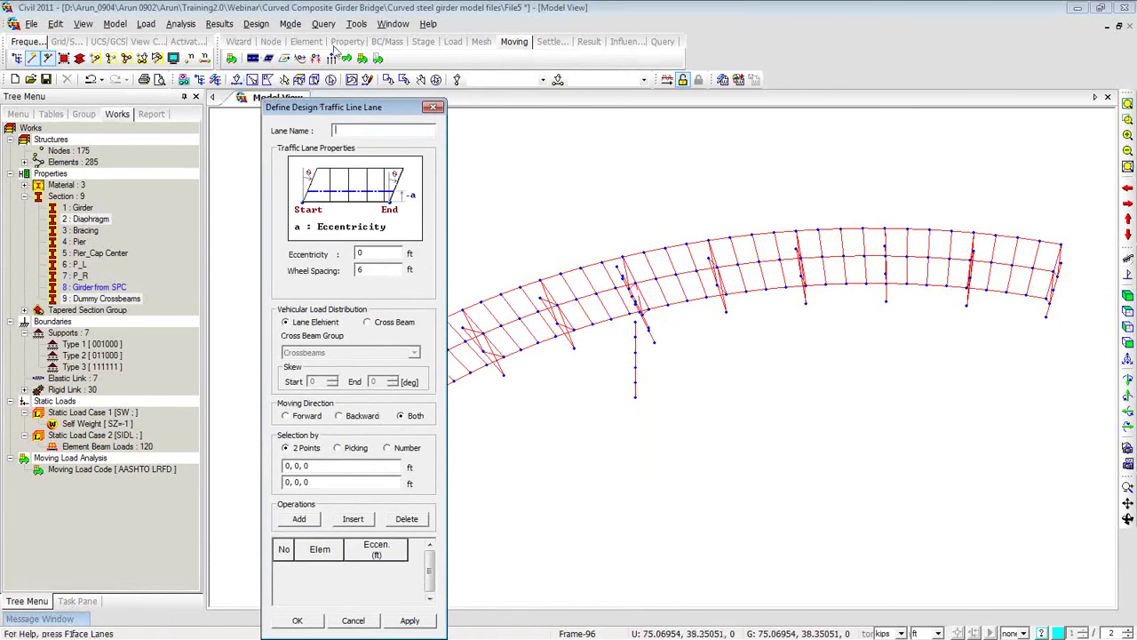
# Select the XY-plane deck members at Z=0, activate only them, and close the lane dialog.
pyautogui.click(299, 79)
pyautogui.click(539, 344)
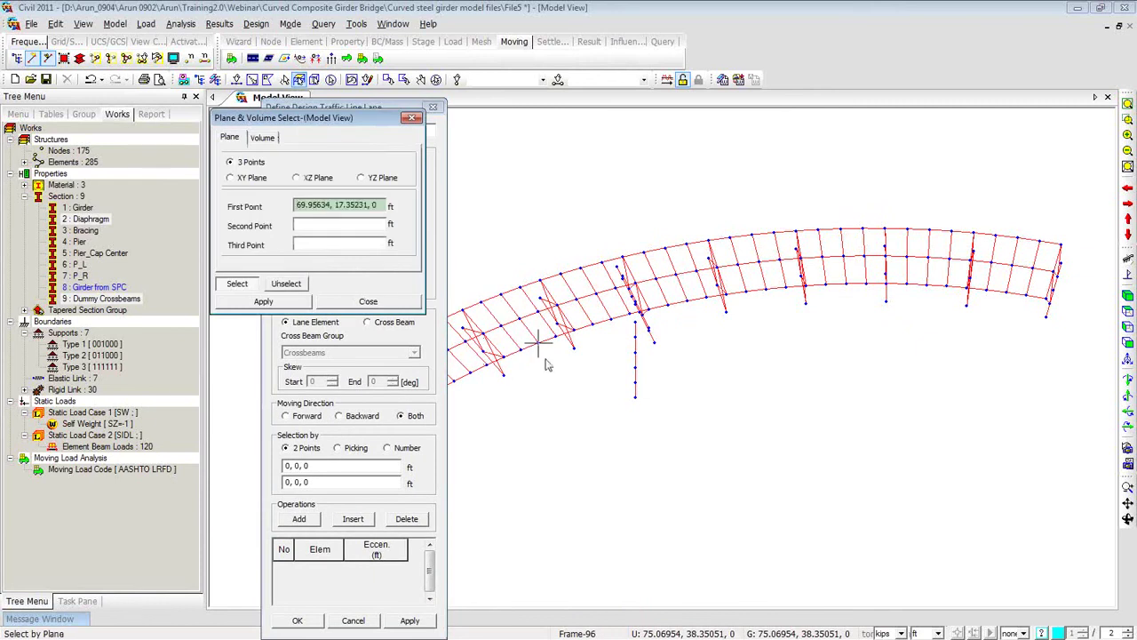
pyautogui.click(257, 179)
pyautogui.click(525, 353)
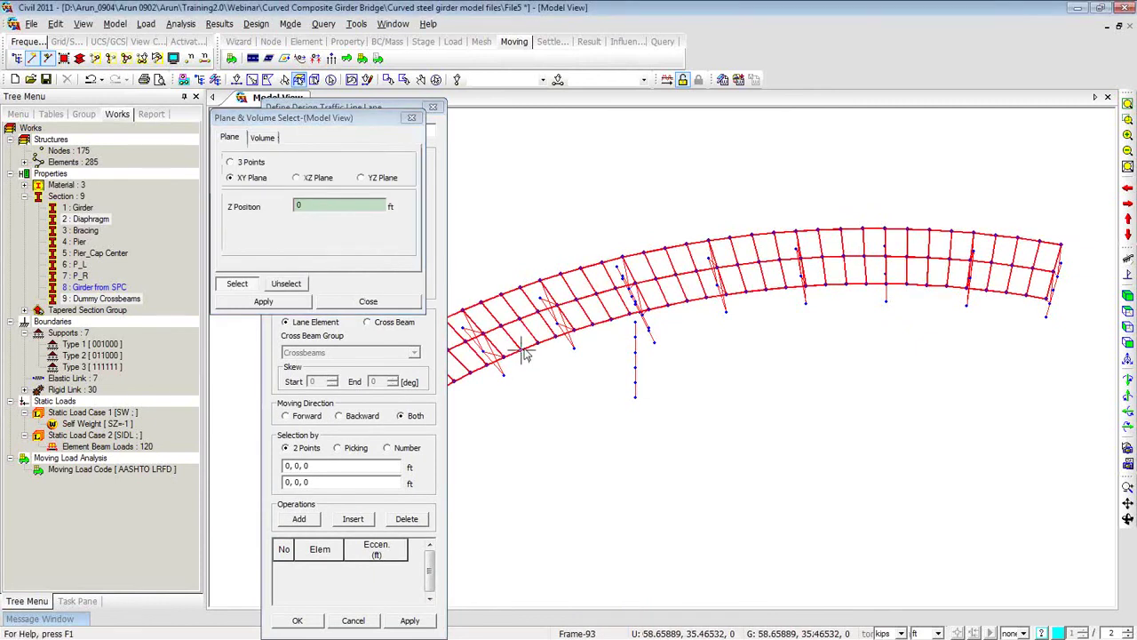
pyautogui.click(102, 63)
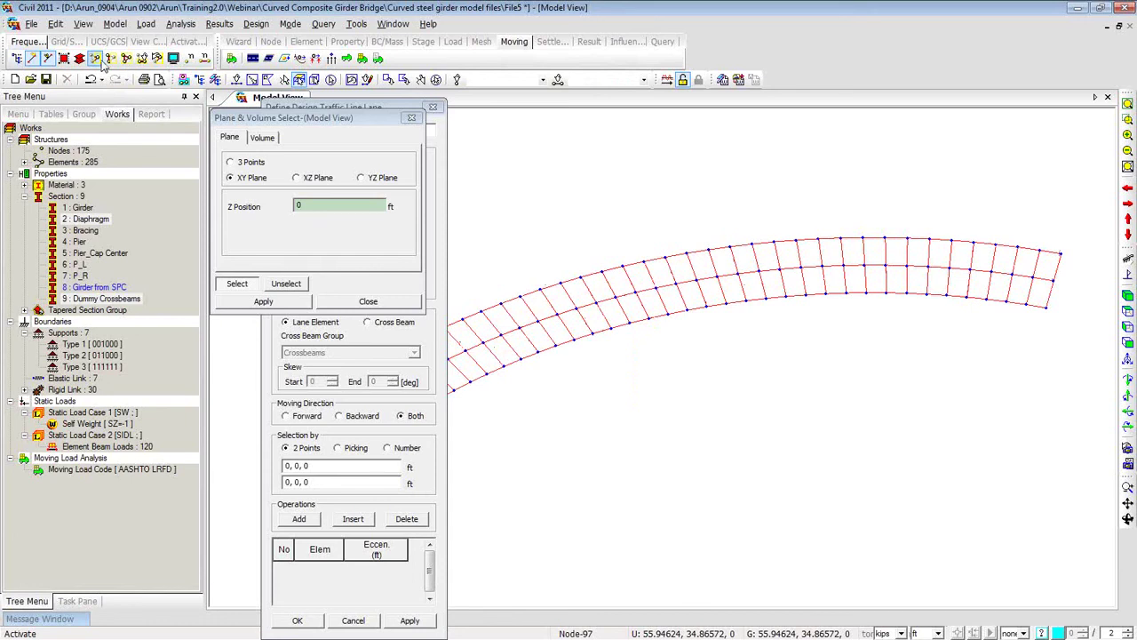
pyautogui.click(412, 117)
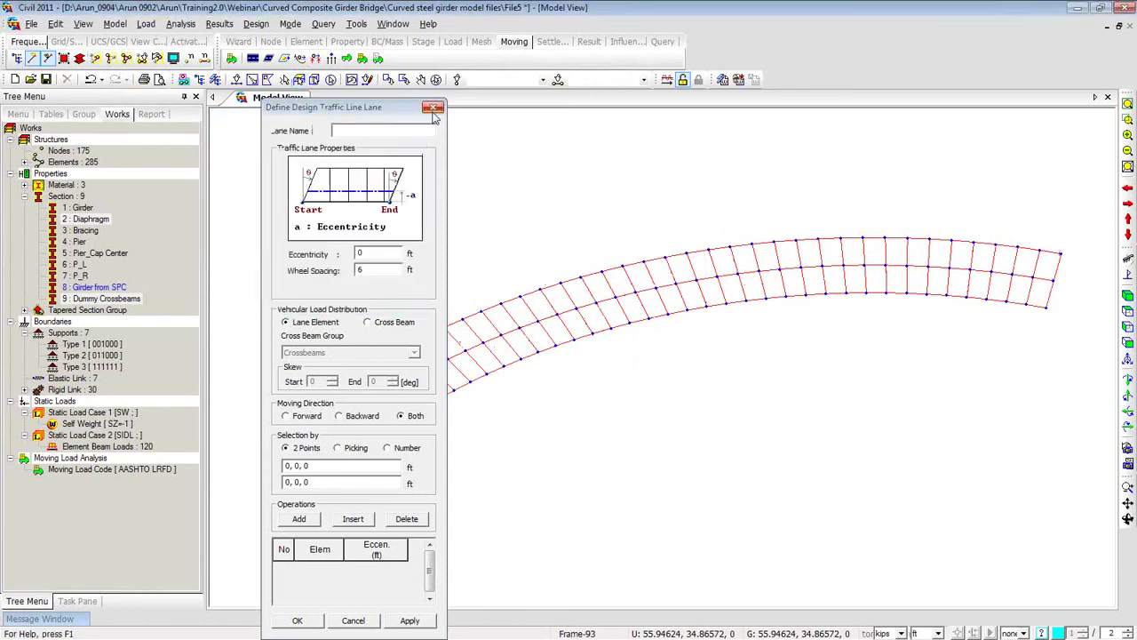
pyautogui.click(431, 110)
pyautogui.click(85, 115)
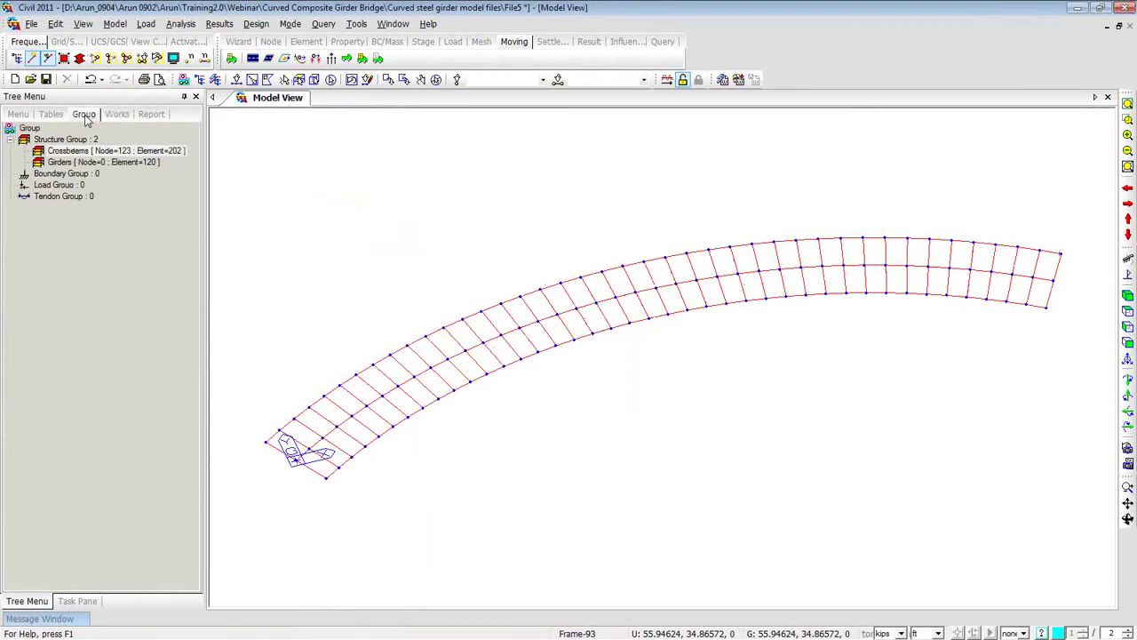
# Select and hide the Girders group, select the Crossbeams group, then restore hidden elements.
pyautogui.click(89, 151)
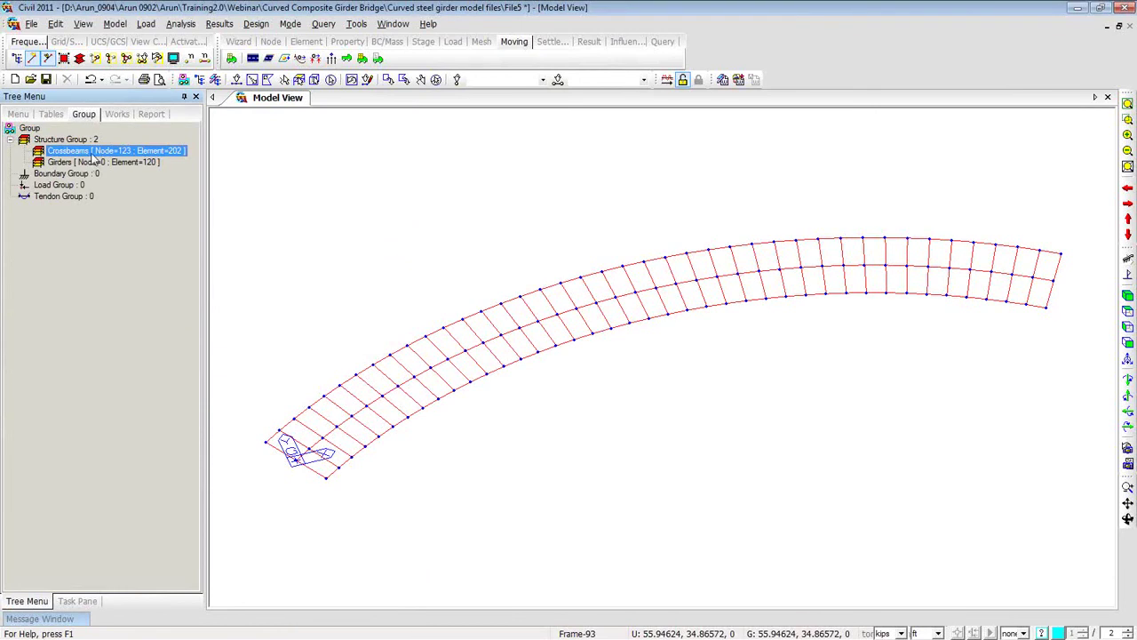
pyautogui.doubleClick(95, 152)
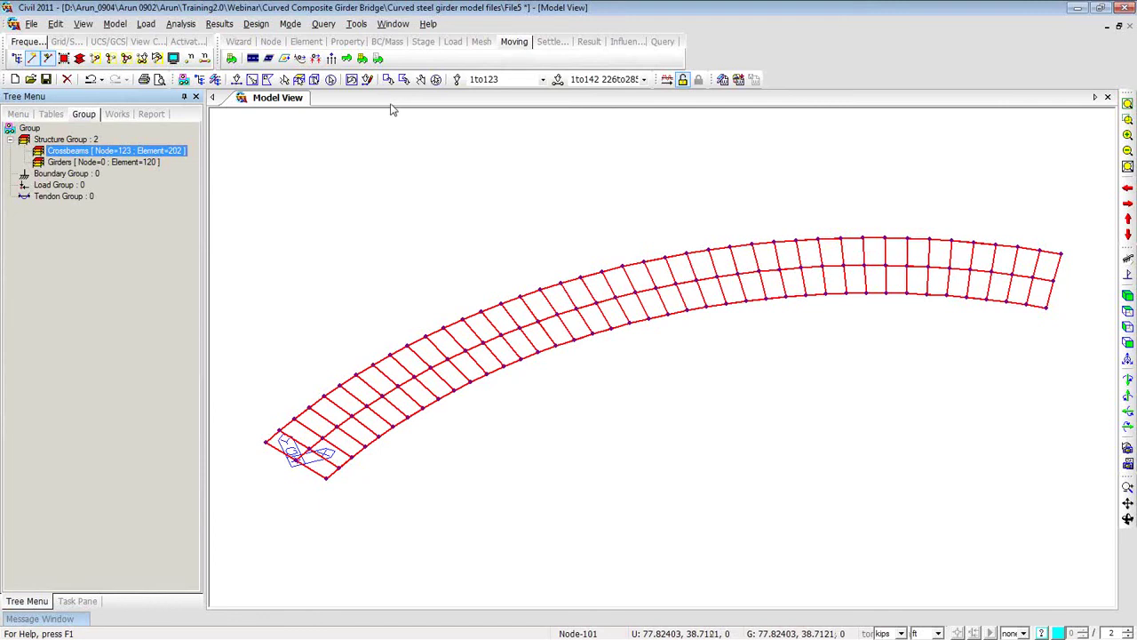
pyautogui.click(436, 81)
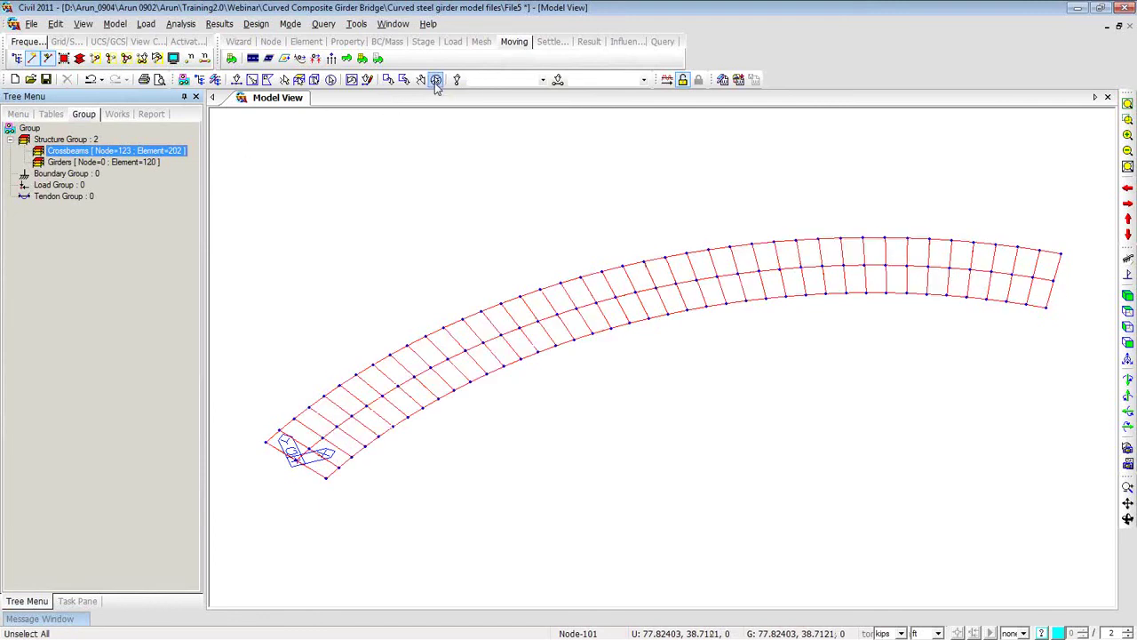
pyautogui.doubleClick(133, 168)
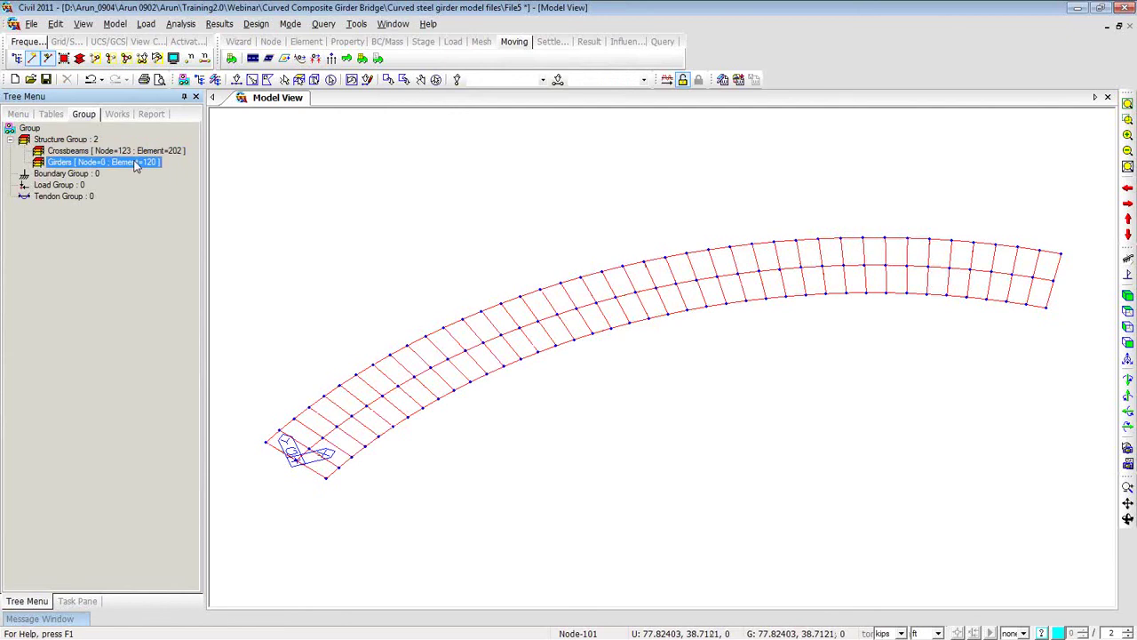
pyautogui.rightClick(136, 167)
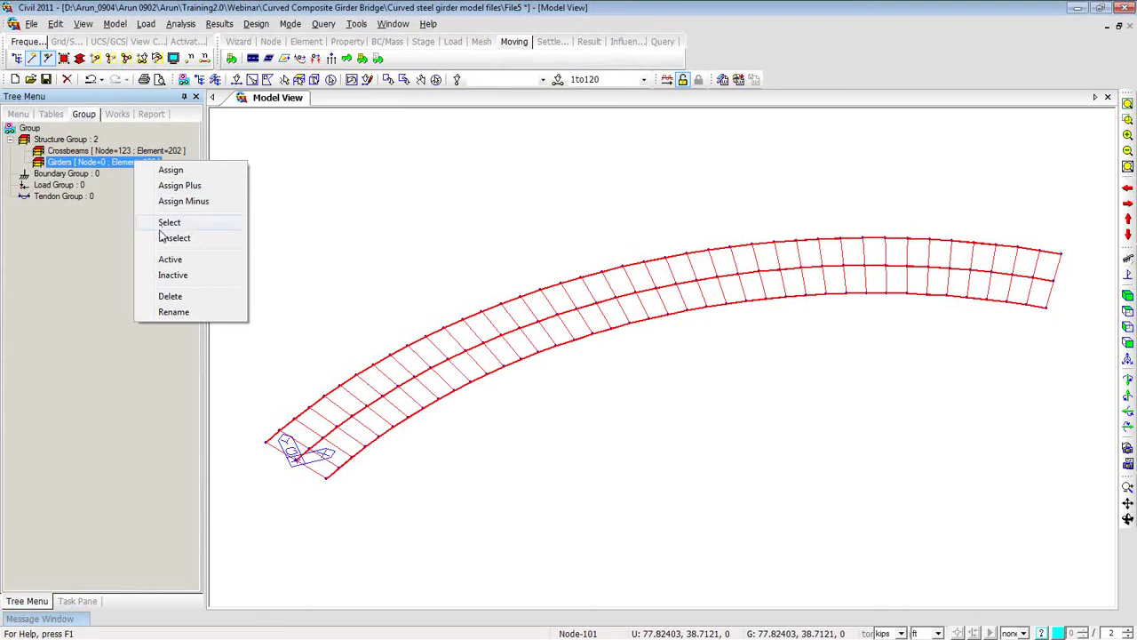
pyautogui.click(169, 275)
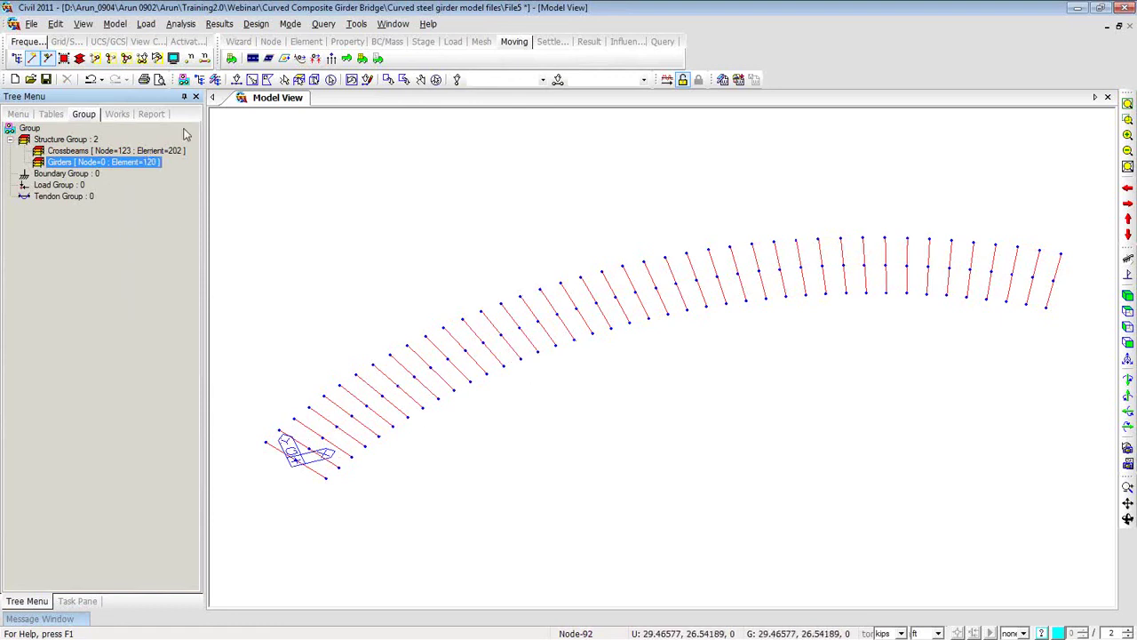
pyautogui.click(330, 79)
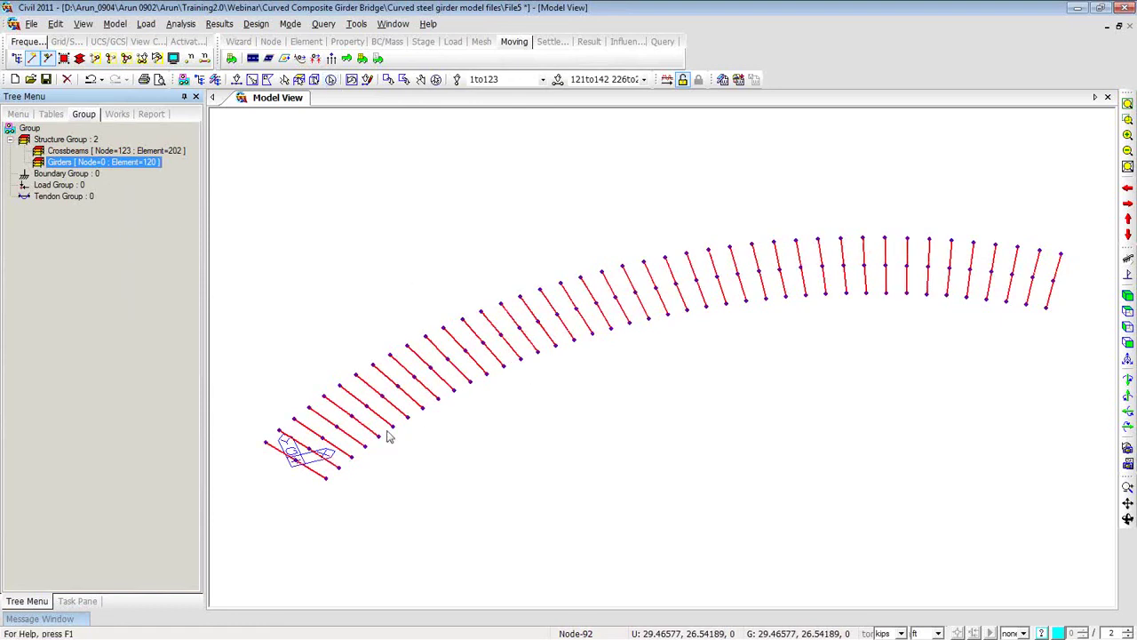
pyautogui.click(139, 152)
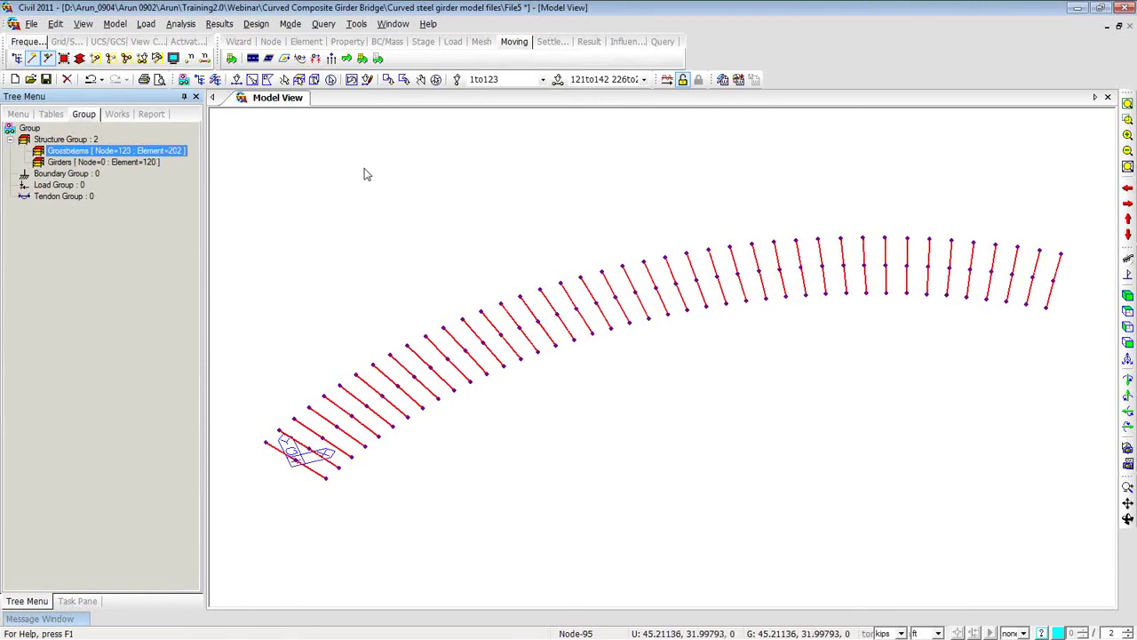
pyautogui.click(153, 153)
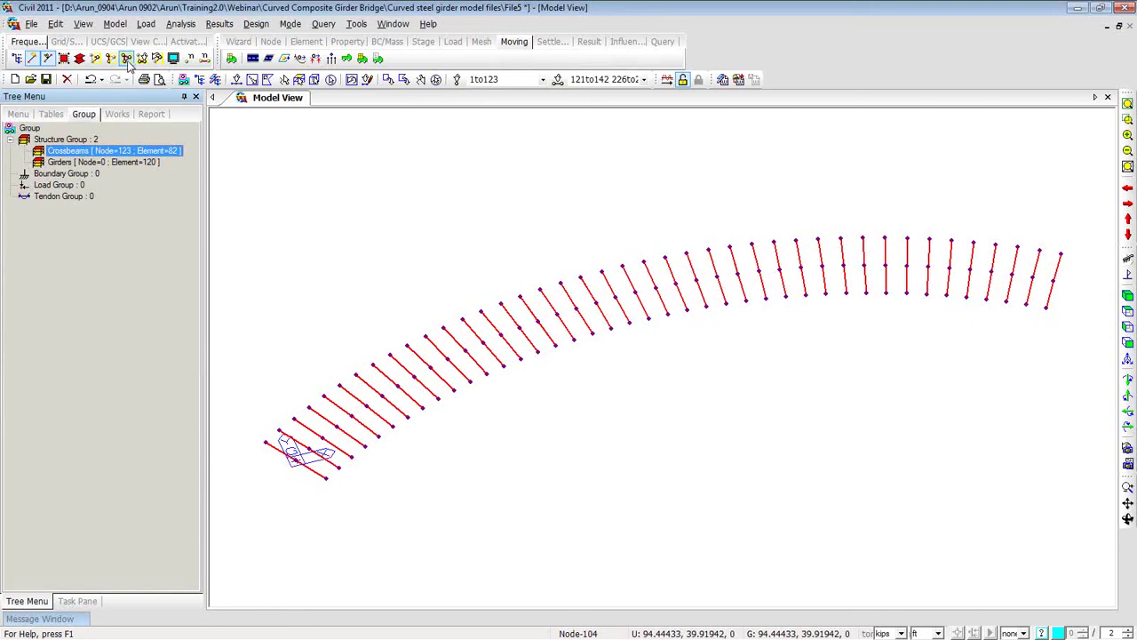
pyautogui.click(158, 59)
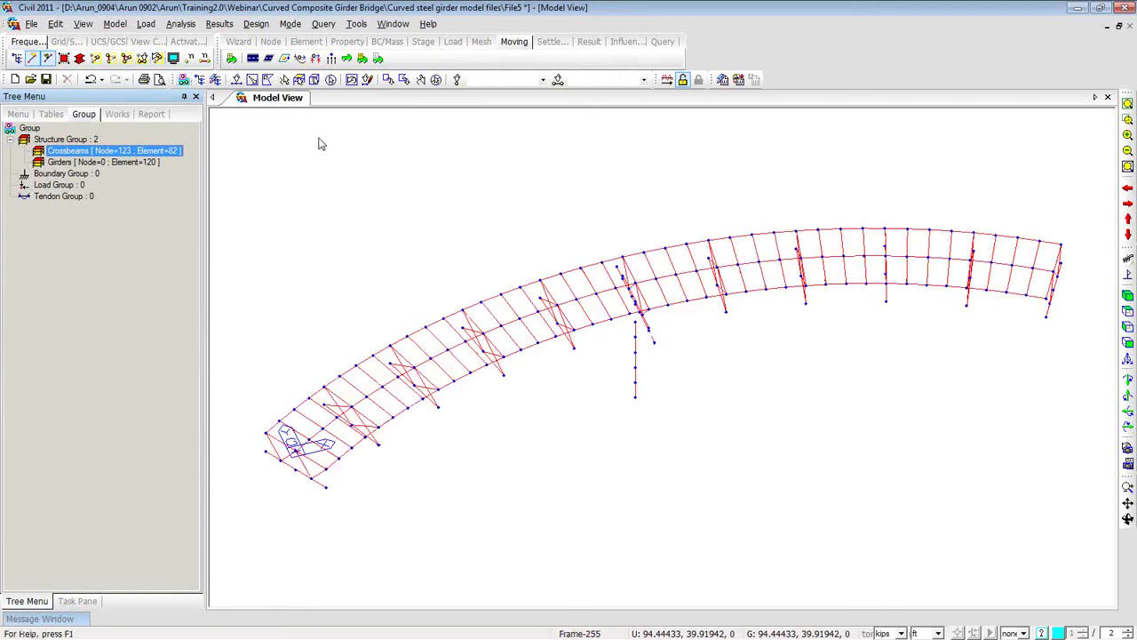
# Select the XY-plane deck grid at Z=0 and activate only those elements.
pyautogui.click(313, 82)
pyautogui.click(256, 178)
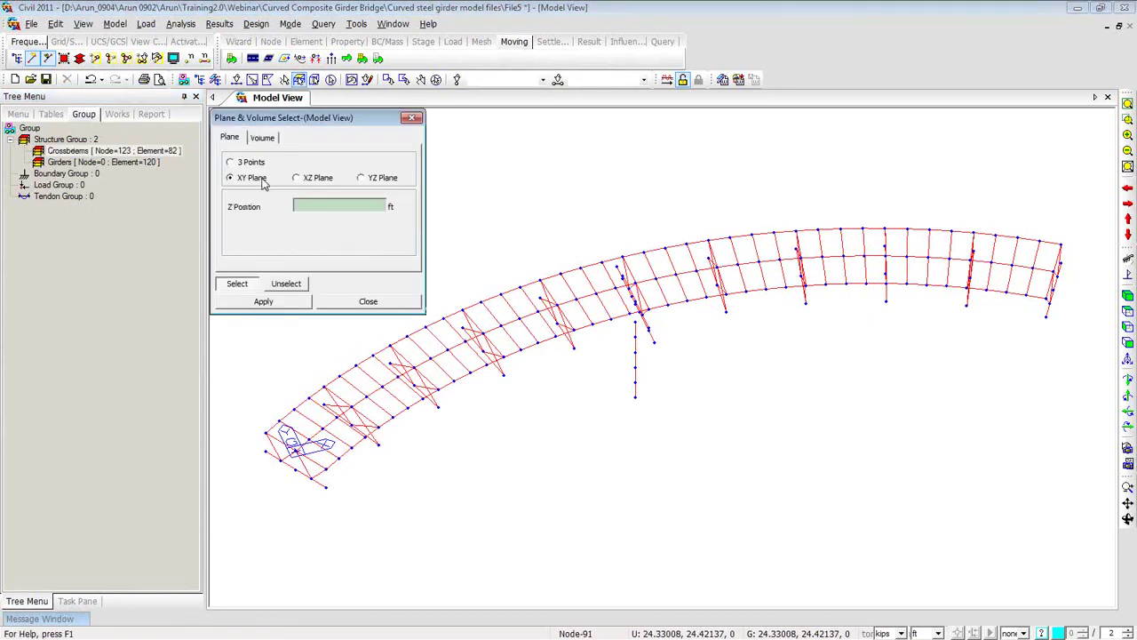
pyautogui.click(298, 407)
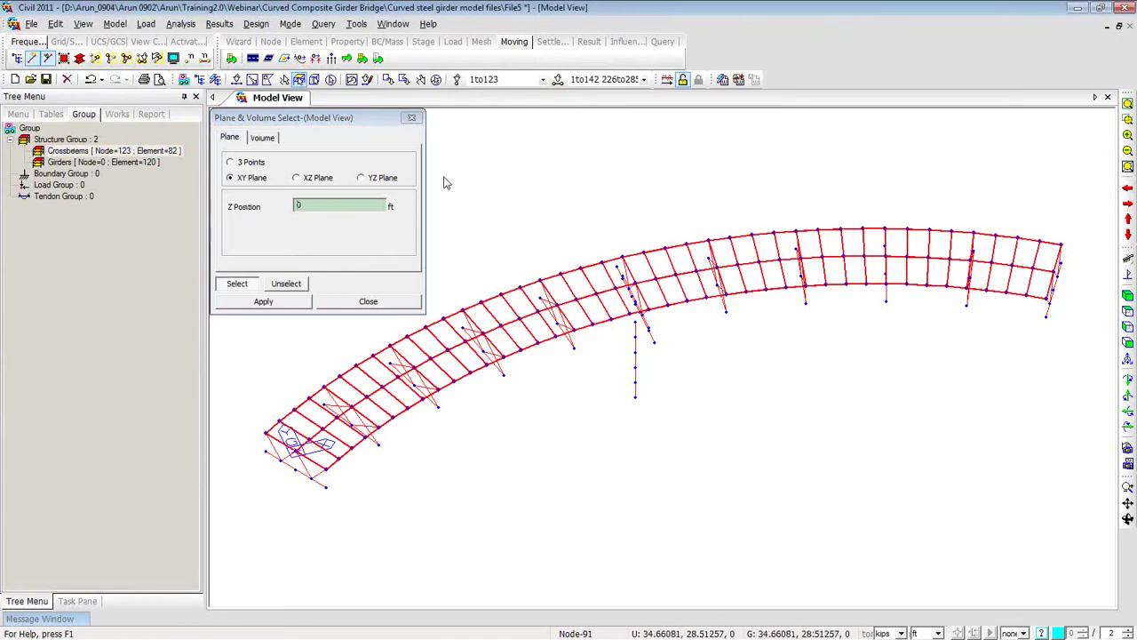
pyautogui.click(112, 59)
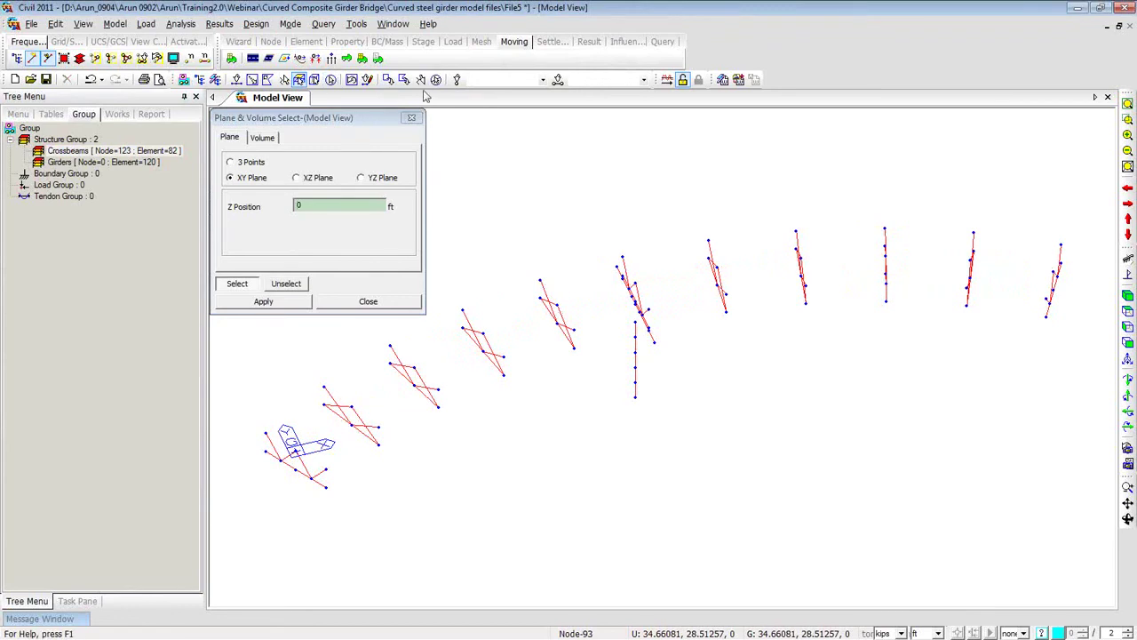
pyautogui.click(127, 58)
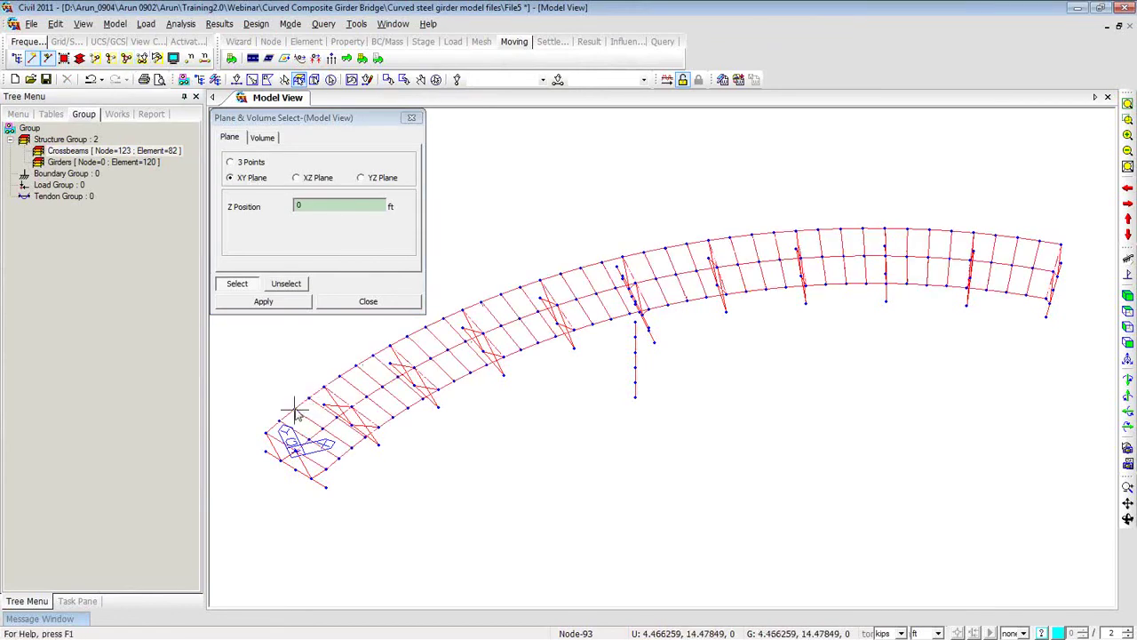
pyautogui.click(296, 407)
pyautogui.click(95, 58)
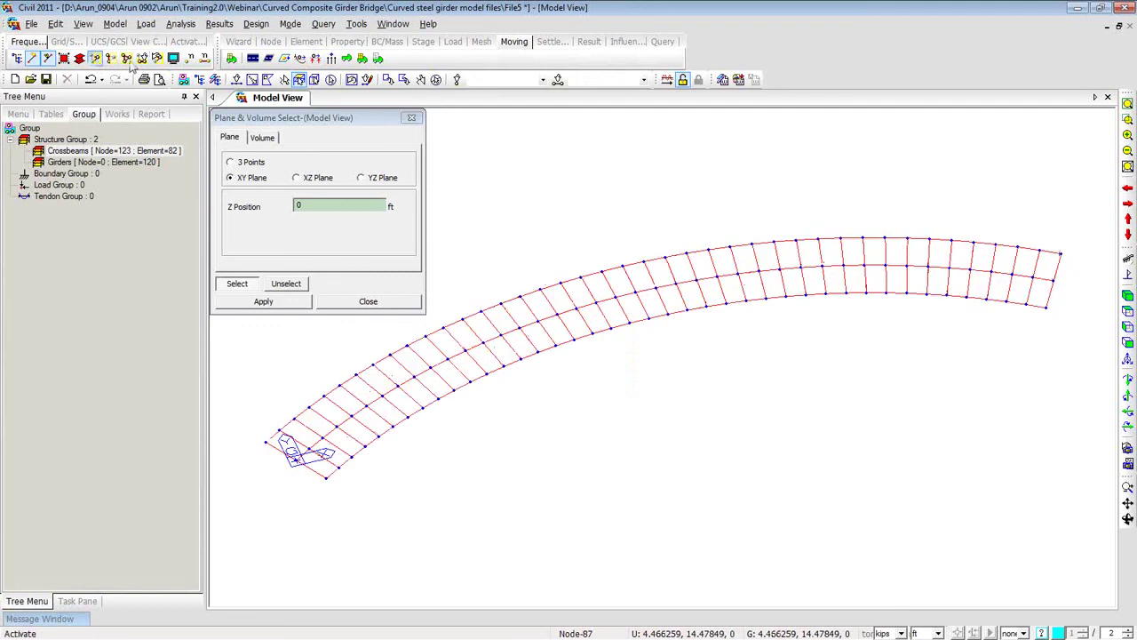
pyautogui.click(412, 120)
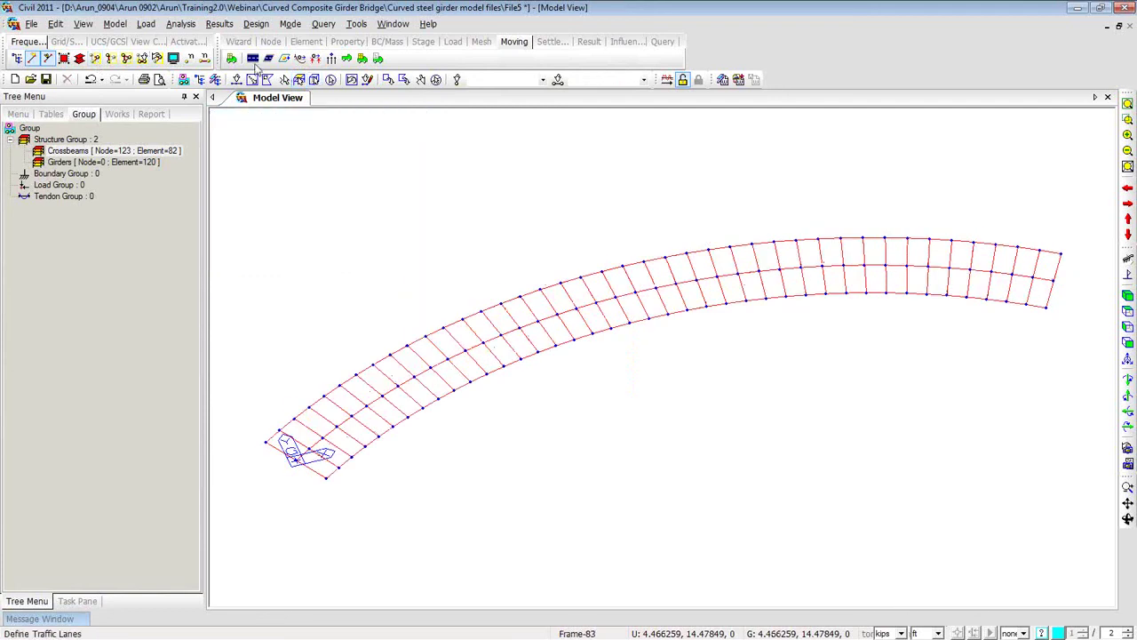
# Add lane L1 with -6 ft eccentricity, Cross Beam distribution via Crossbeams group, selection by number.
pyautogui.click(253, 58)
pyautogui.moveTo(573, 266); pyautogui.dragTo(151, 38)
pyautogui.click(233, 159)
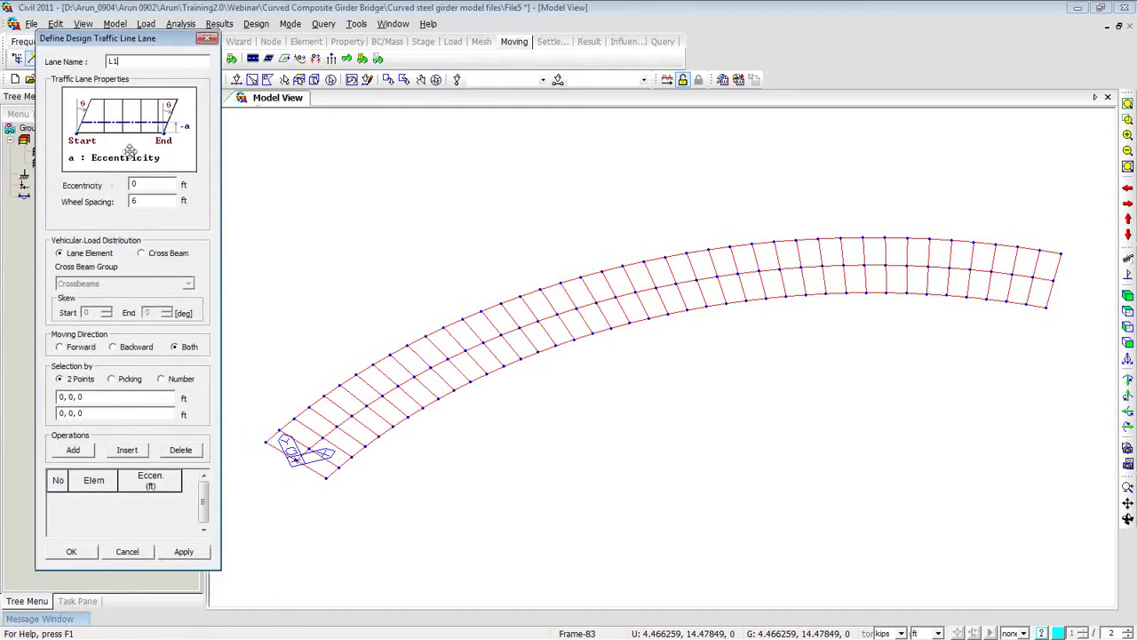
pyautogui.click(140, 184)
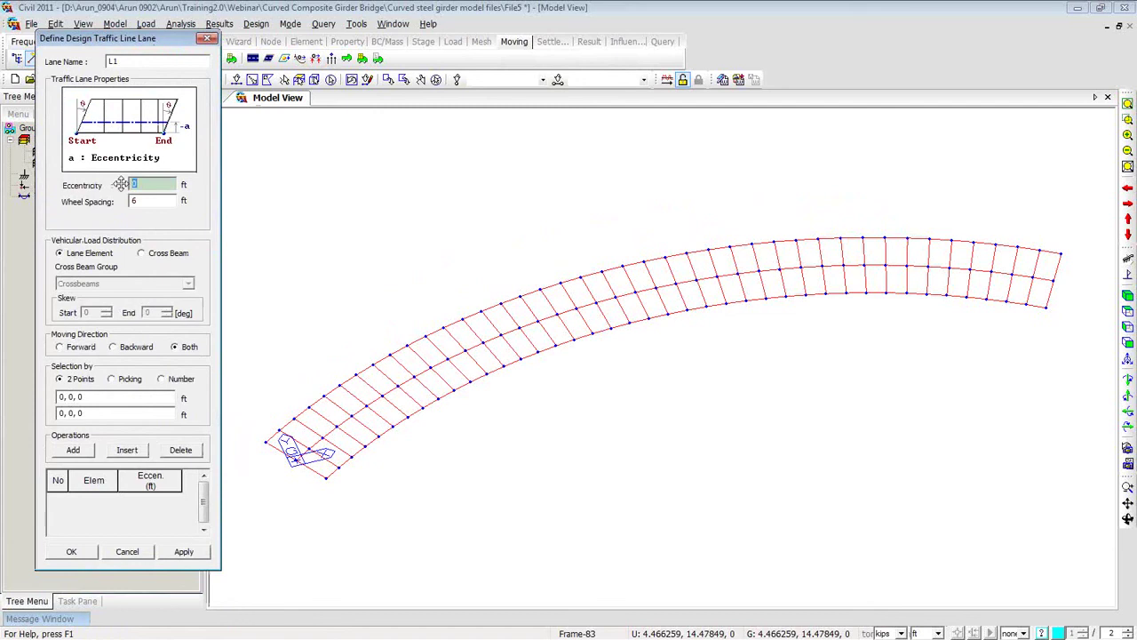
pyautogui.write('-6')
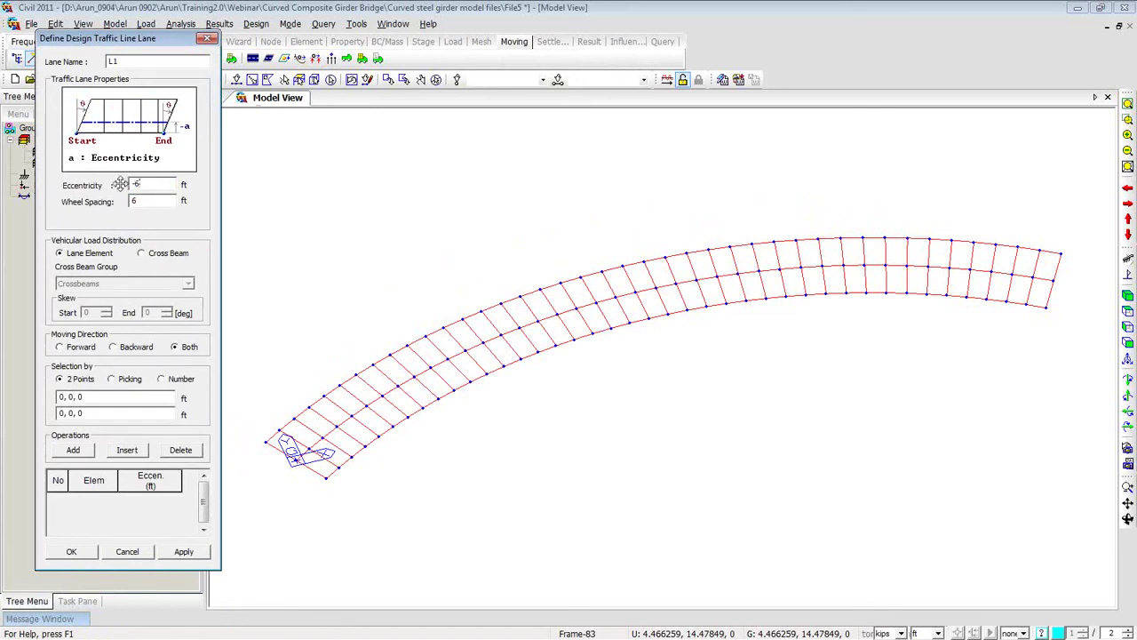
pyautogui.click(141, 254)
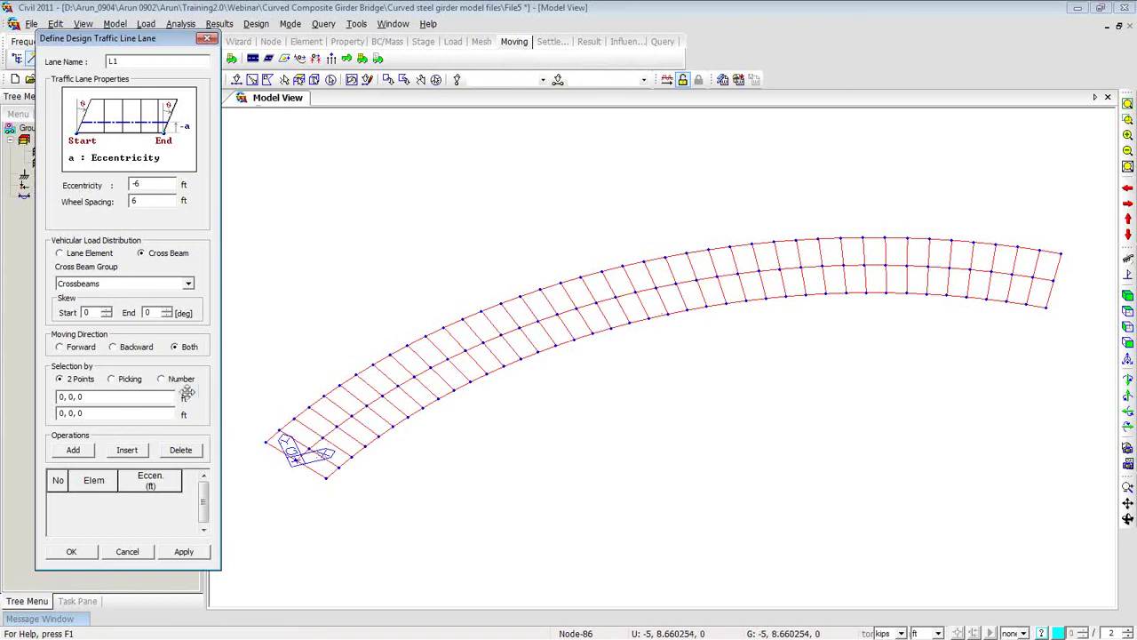
pyautogui.click(162, 379)
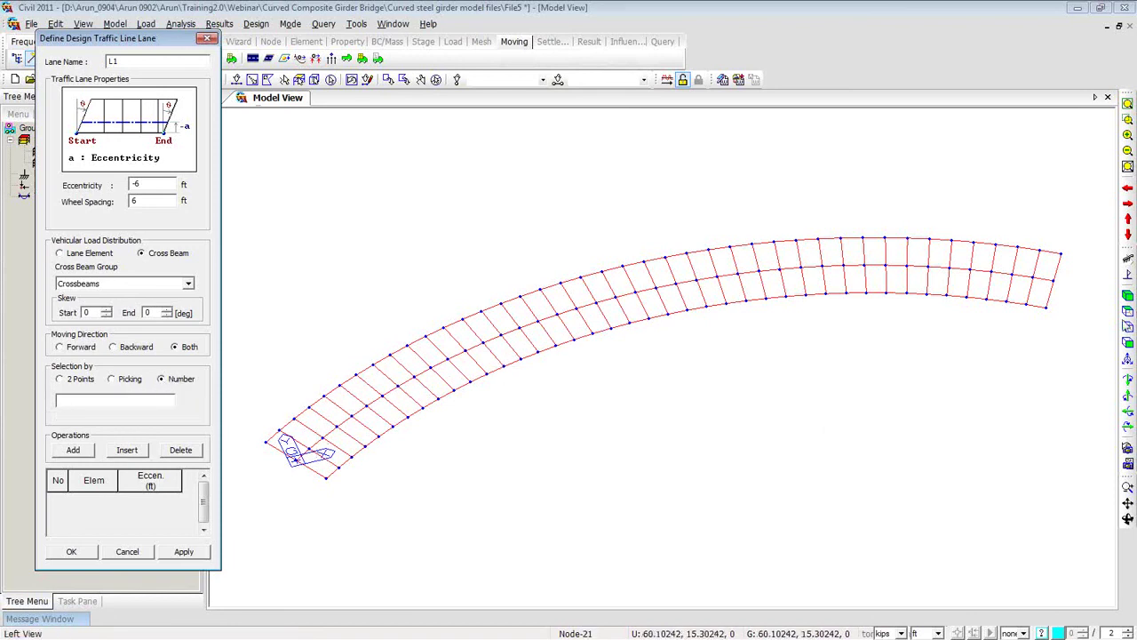
pyautogui.click(1125, 310)
pyautogui.moveTo(155, 42); pyautogui.dragTo(143, 92)
# Define traffic lane L1 along elements 41to80 at −6 ft eccentricity.
pyautogui.click(203, 59)
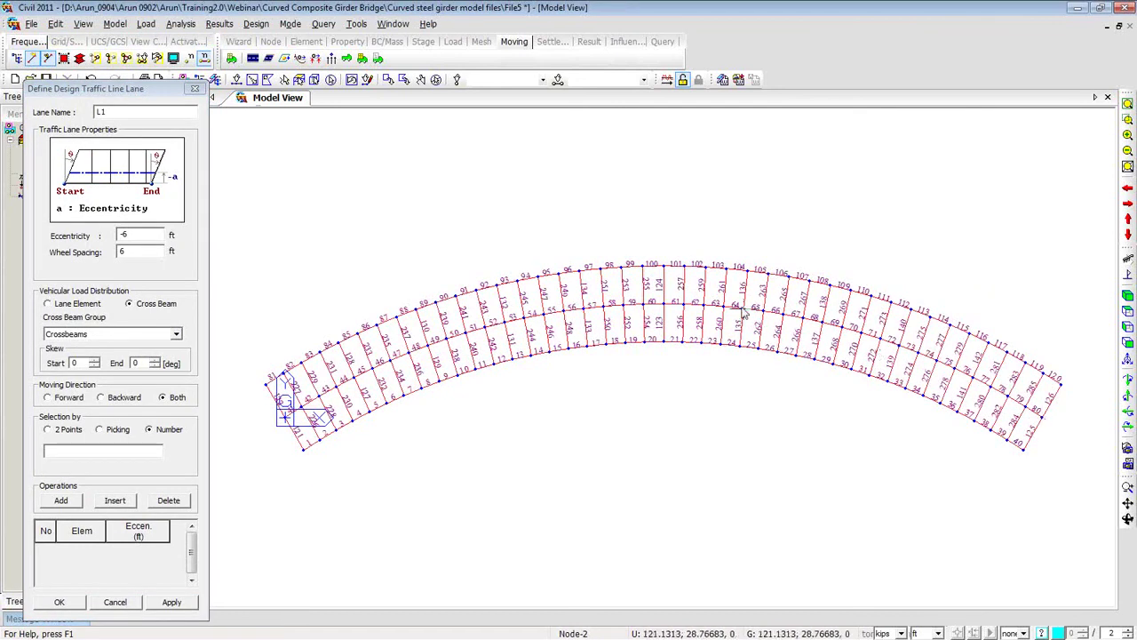
pyautogui.moveTo(144, 87); pyautogui.dragTo(144, 20)
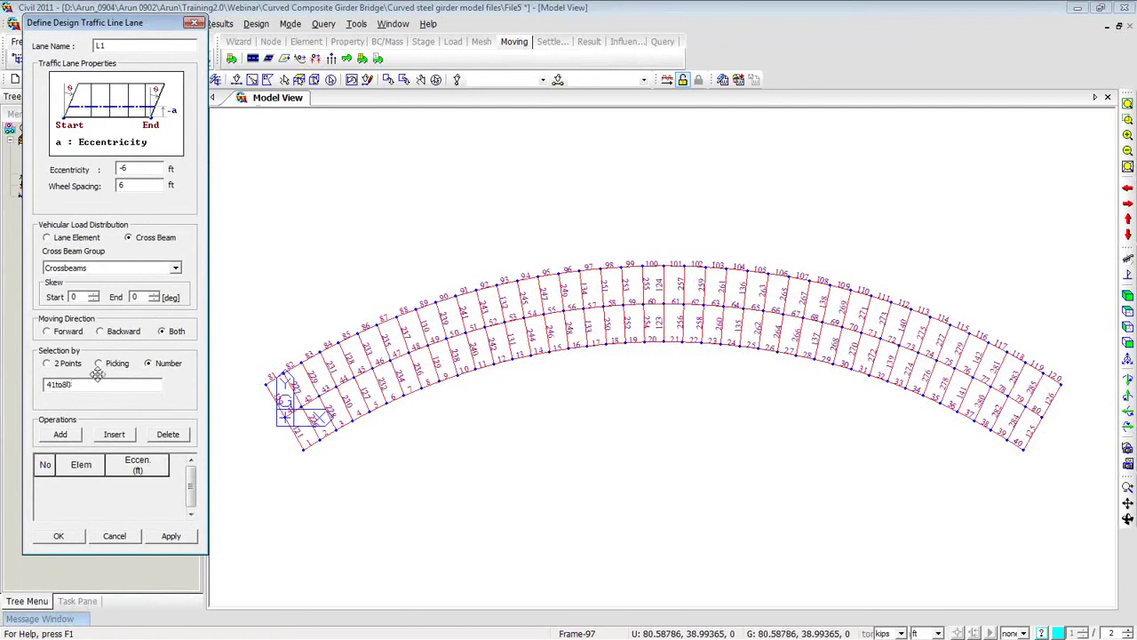
pyautogui.click(62, 434)
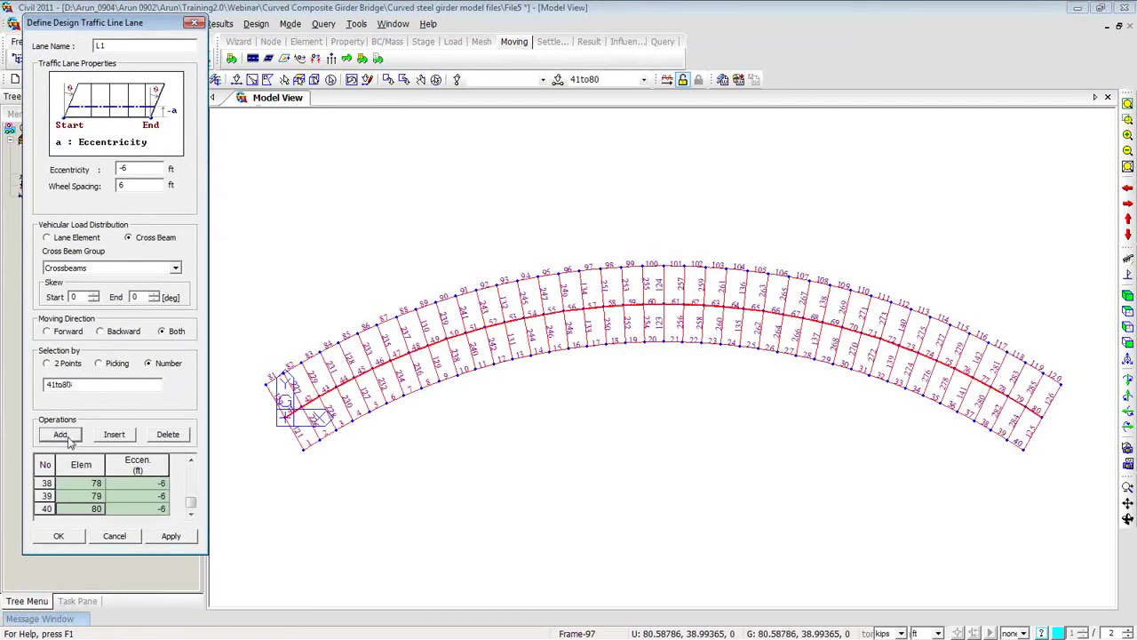
pyautogui.click(164, 537)
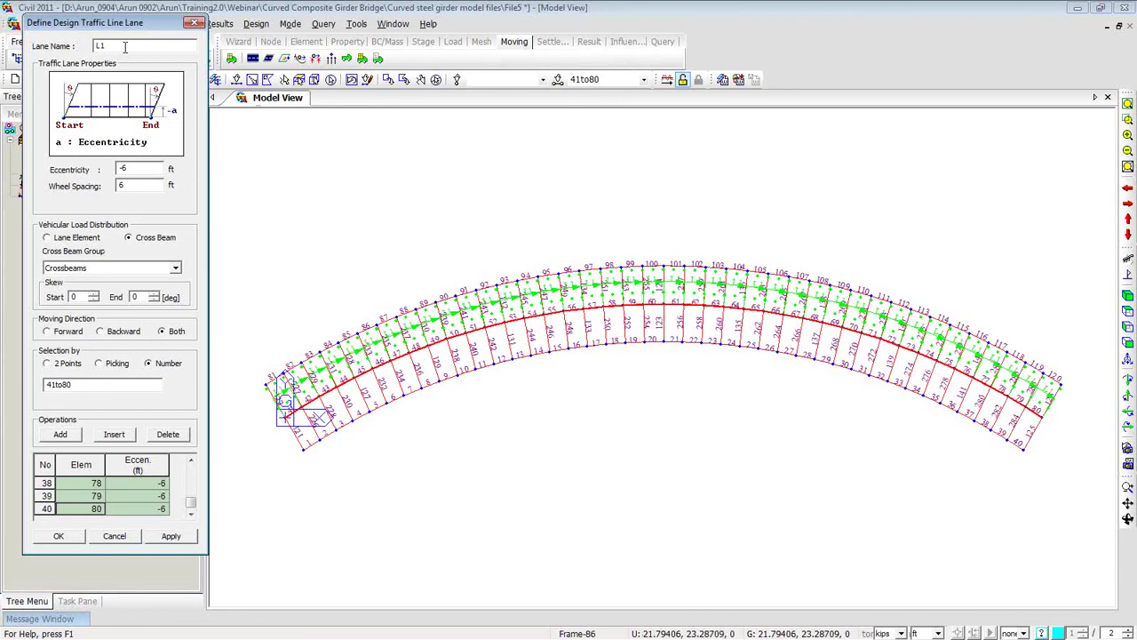
# Add lane L2 on elements 41to80 with 6 ft eccentricity, then hide element numbers.
pyautogui.write('2')
pyautogui.moveTo(131, 168); pyautogui.dragTo(104, 169)
pyautogui.write('6')
pyautogui.click(46, 465)
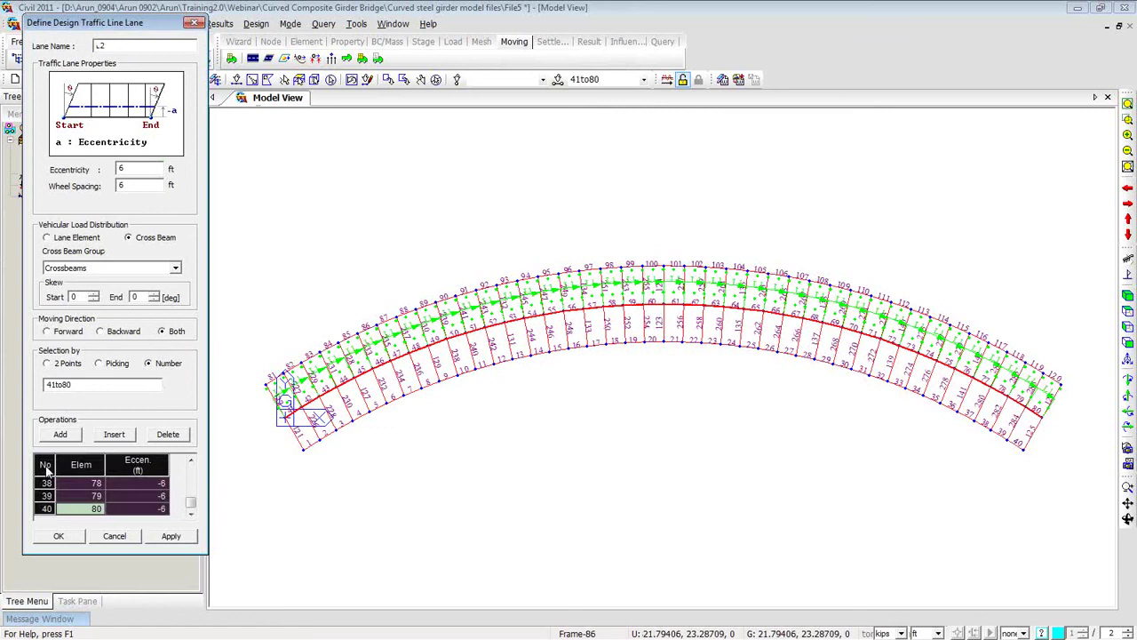
pyautogui.press('Delete')
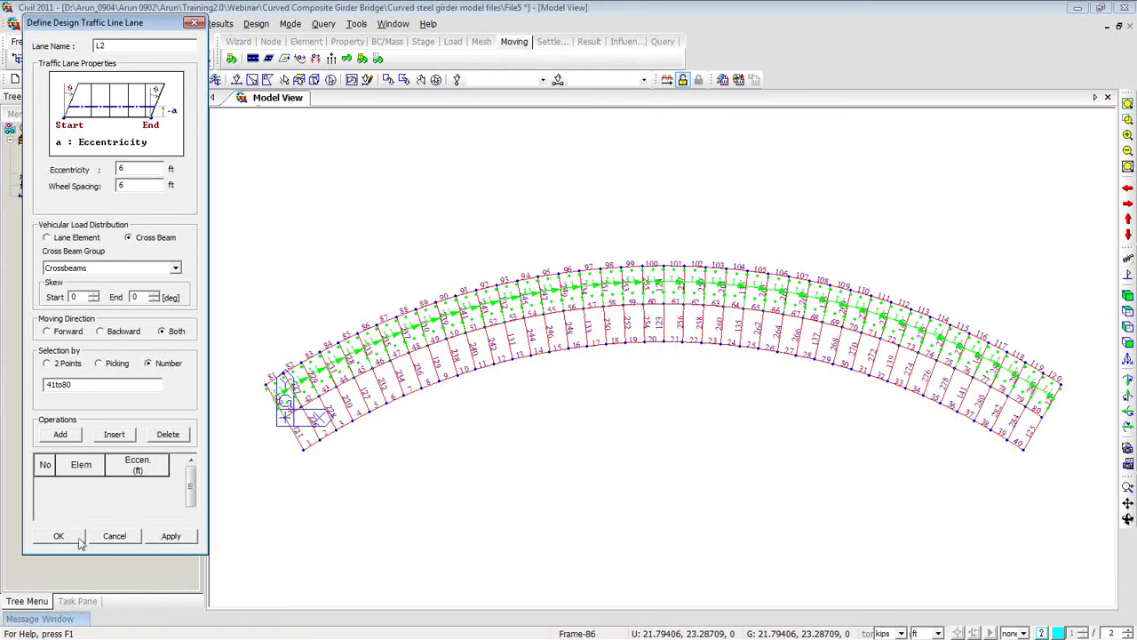
pyautogui.click(64, 435)
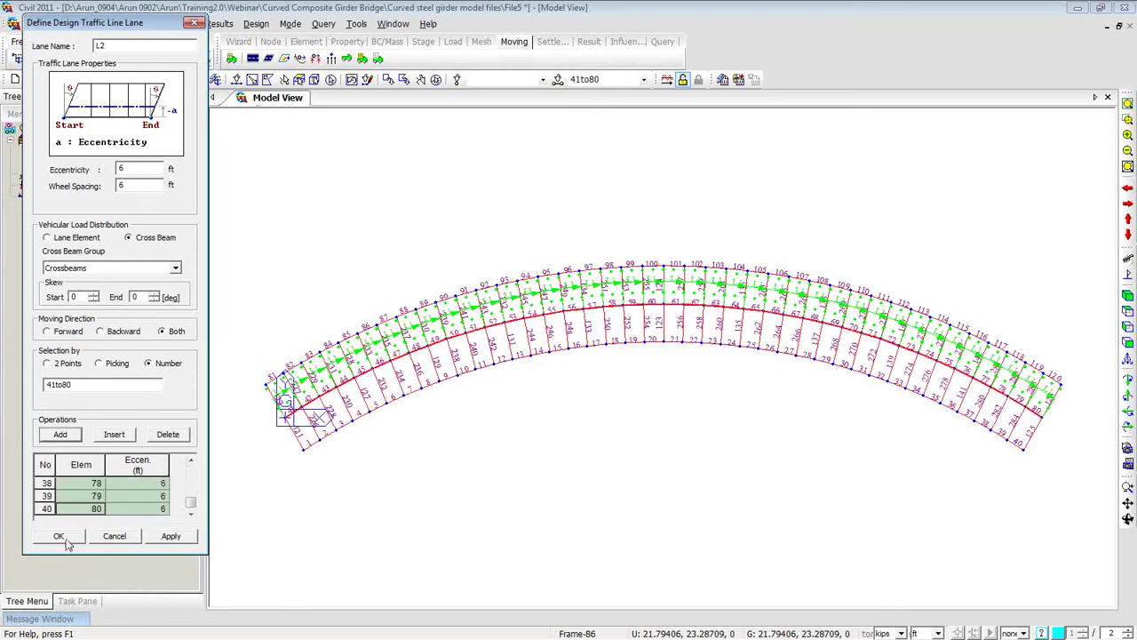
pyautogui.click(60, 537)
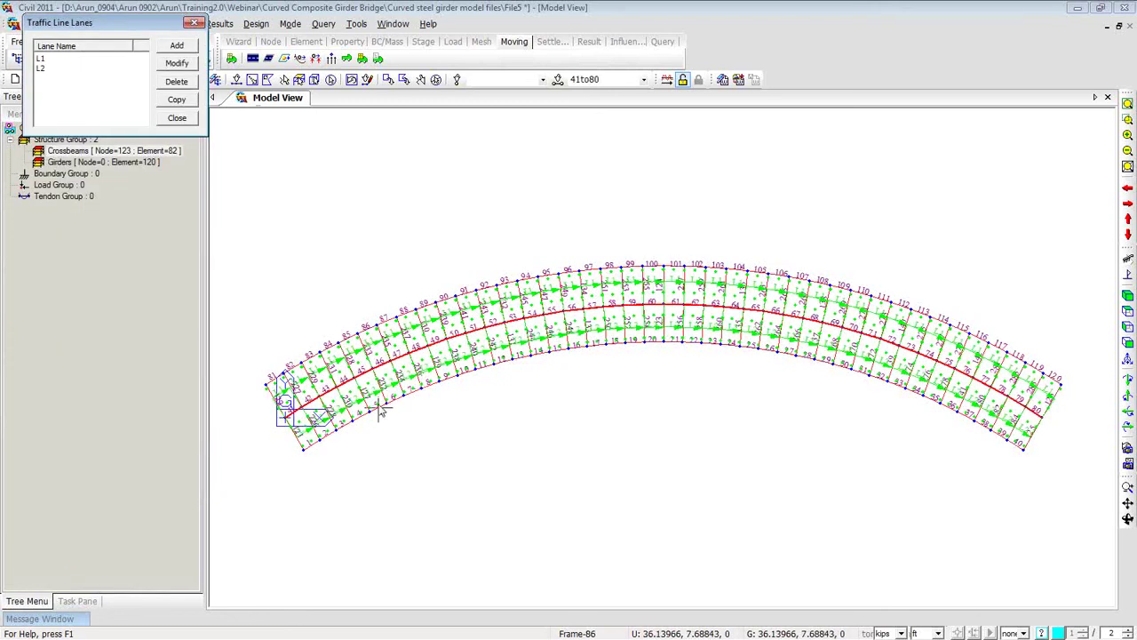
pyautogui.click(193, 24)
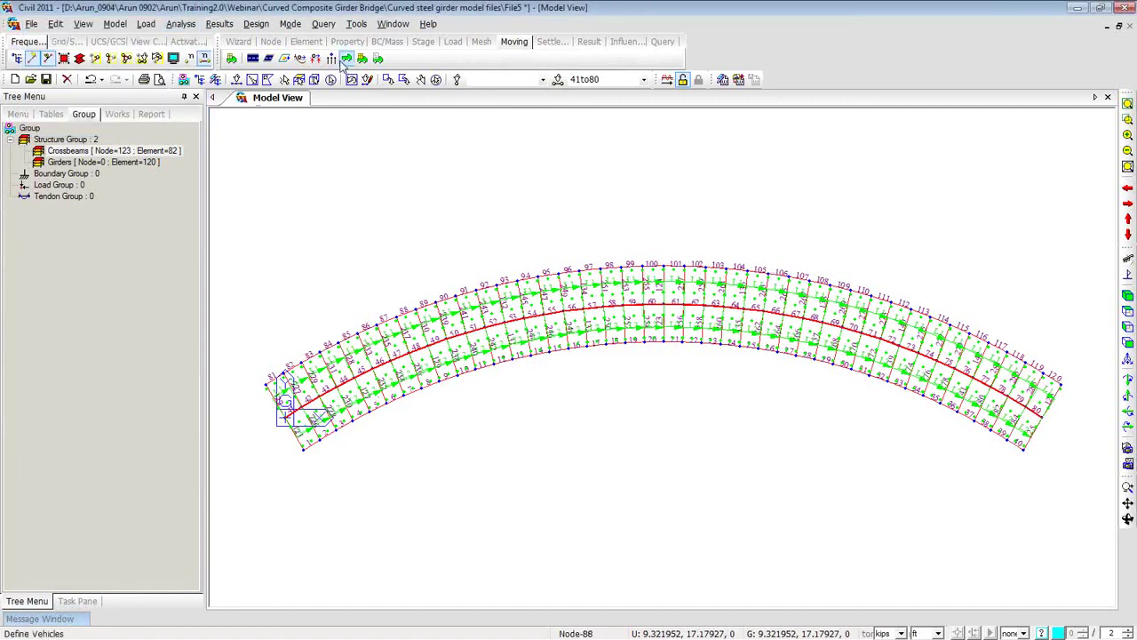
pyautogui.click(203, 59)
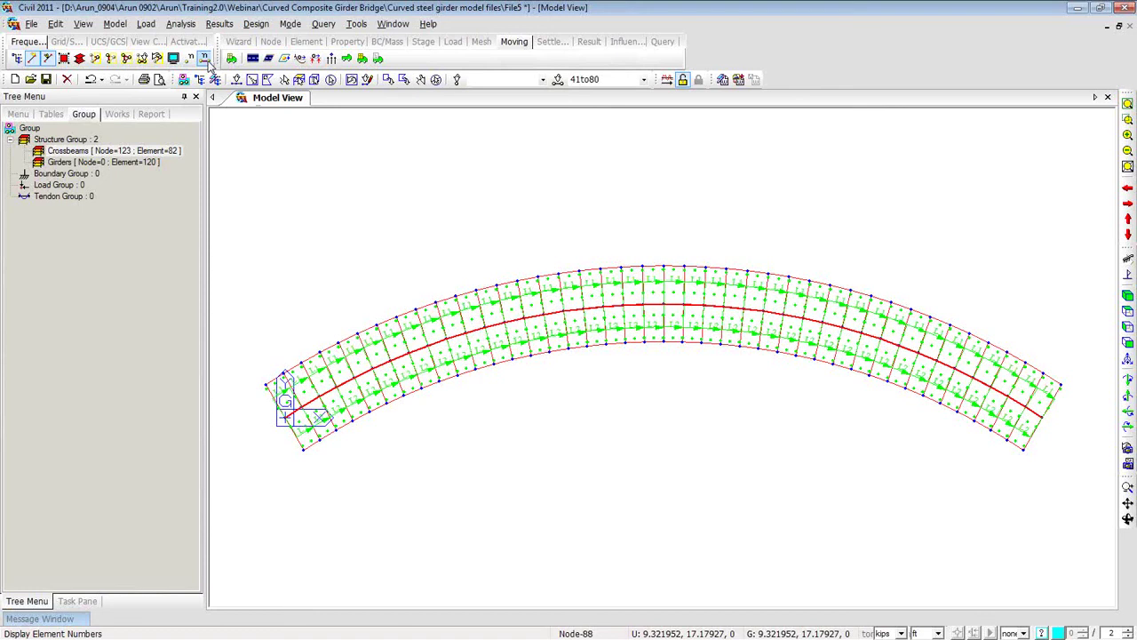
# Add the Girders group as the lane support for negative moments.
pyautogui.click(300, 58)
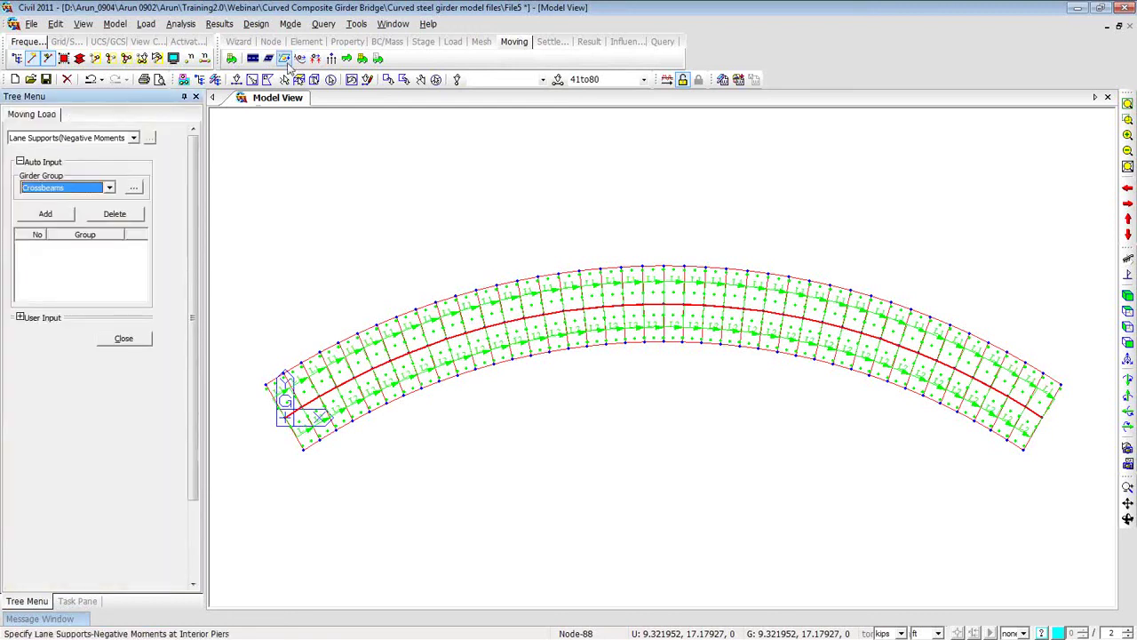
pyautogui.click(110, 189)
pyautogui.click(94, 210)
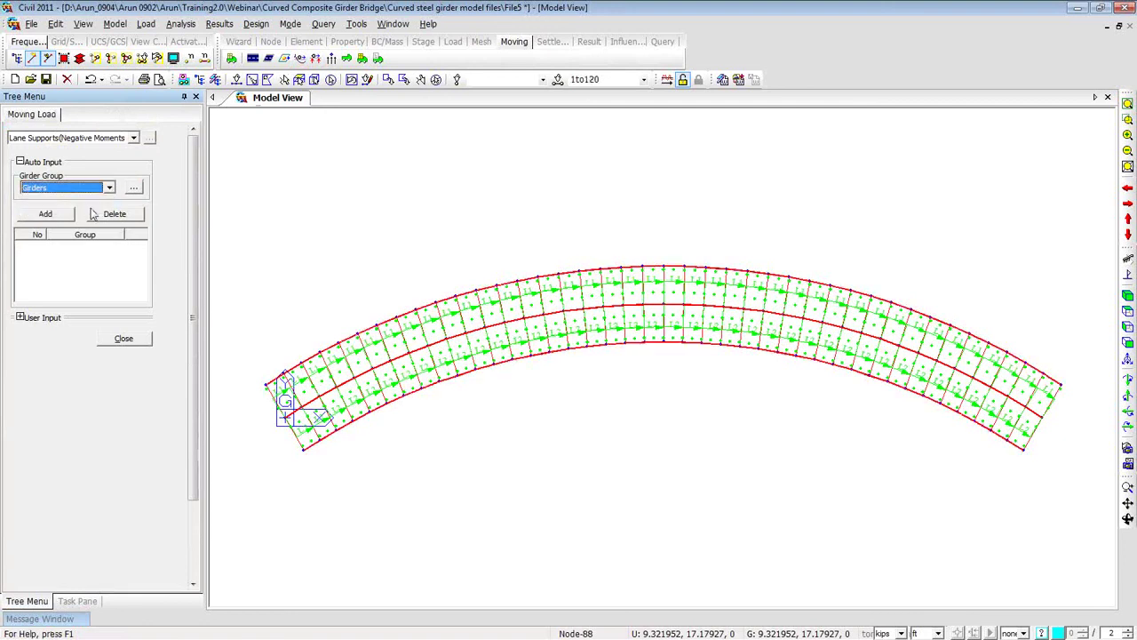
pyautogui.click(46, 215)
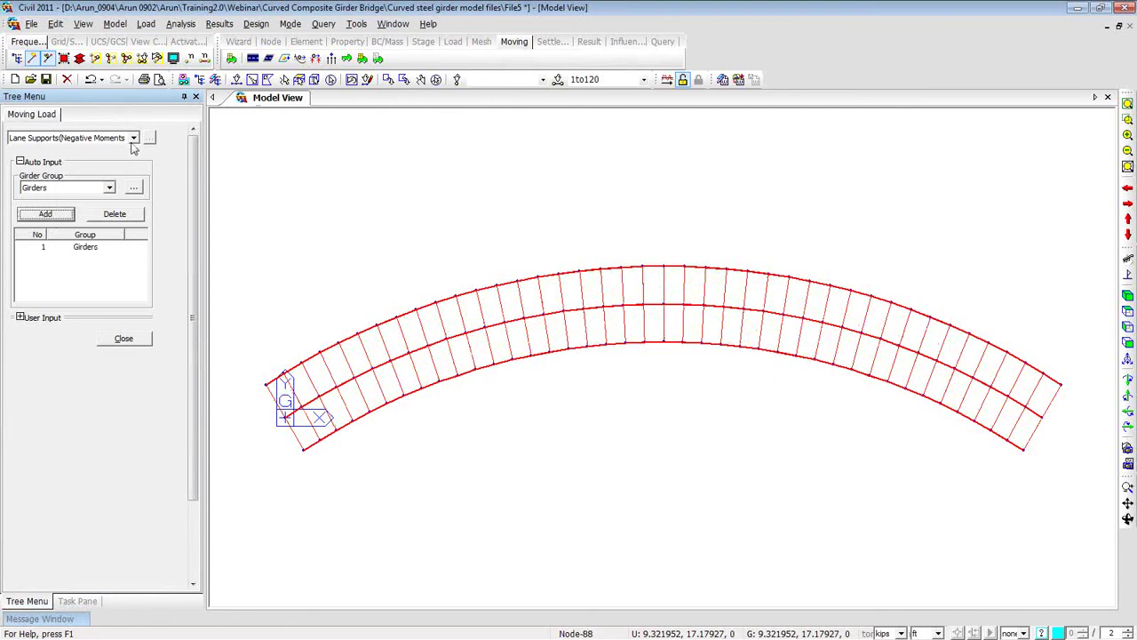
# Clear the model selection, show all hidden elements and orbit to an elevation view.
pyautogui.click(332, 80)
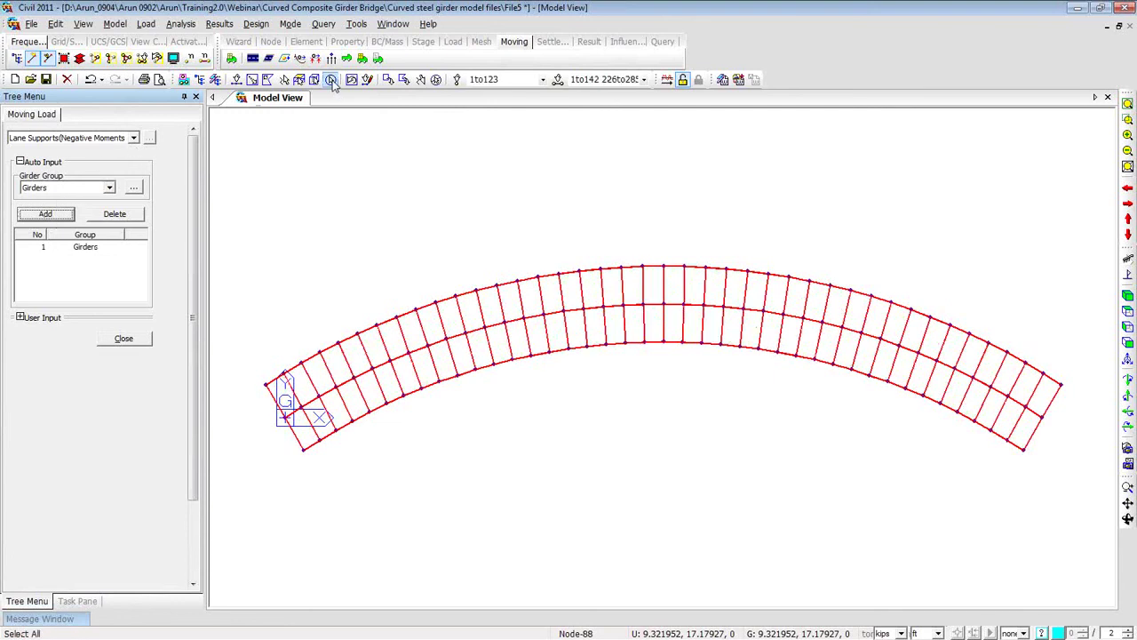
pyautogui.click(436, 80)
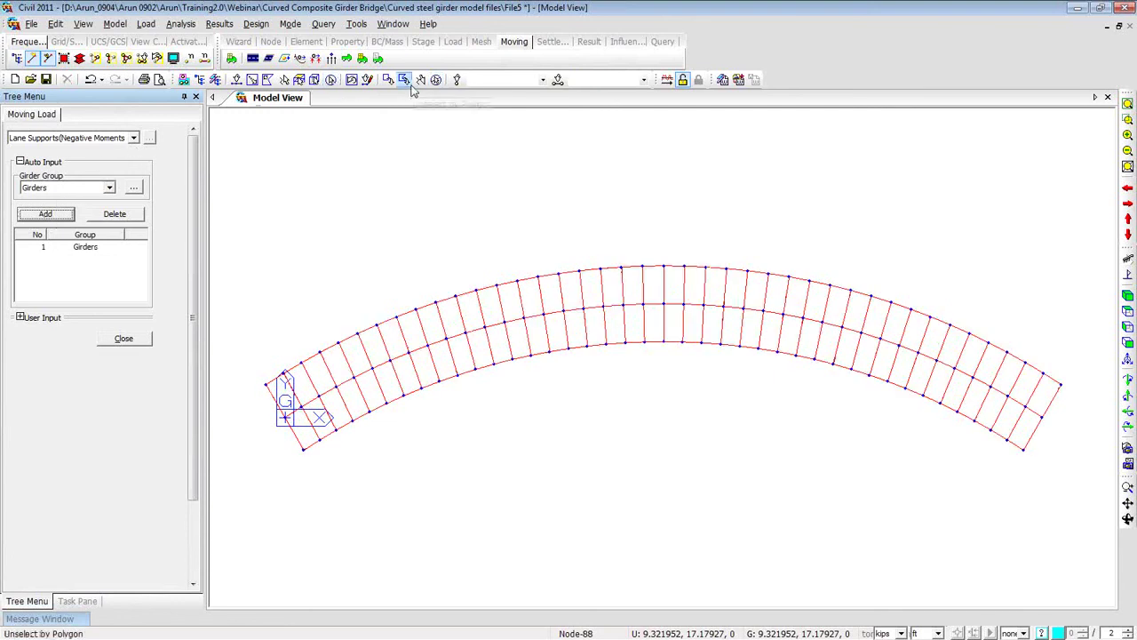
pyautogui.click(128, 61)
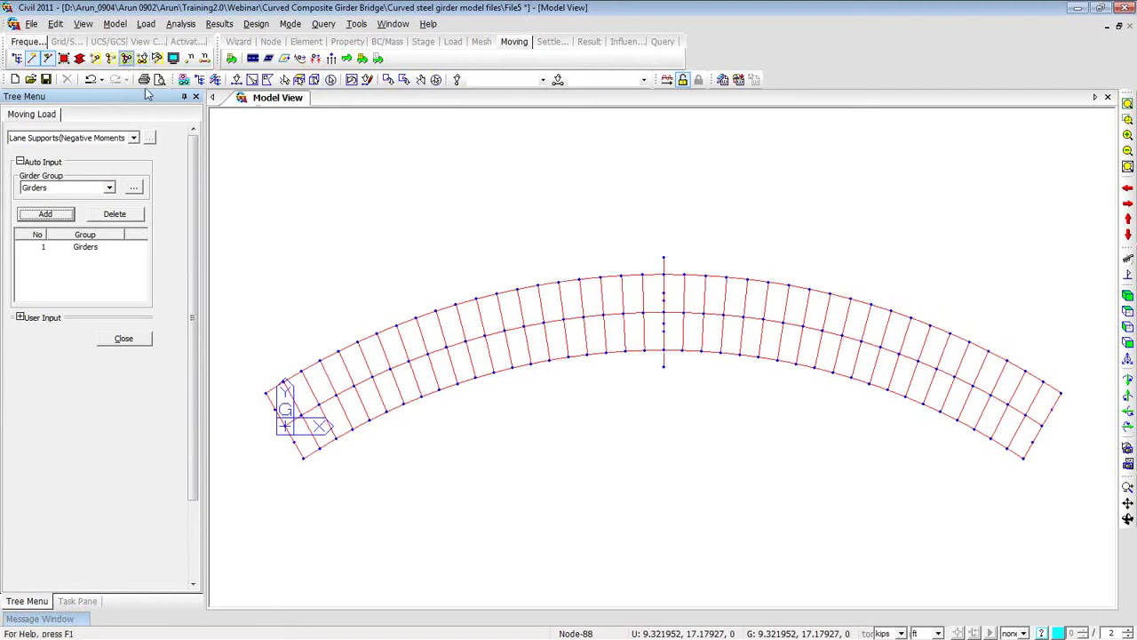
pyautogui.keyDown('ctrl'); pyautogui.moveTo(498, 493); pyautogui.dragTo(495, 333, button='middle'); pyautogui.keyUp('ctrl')
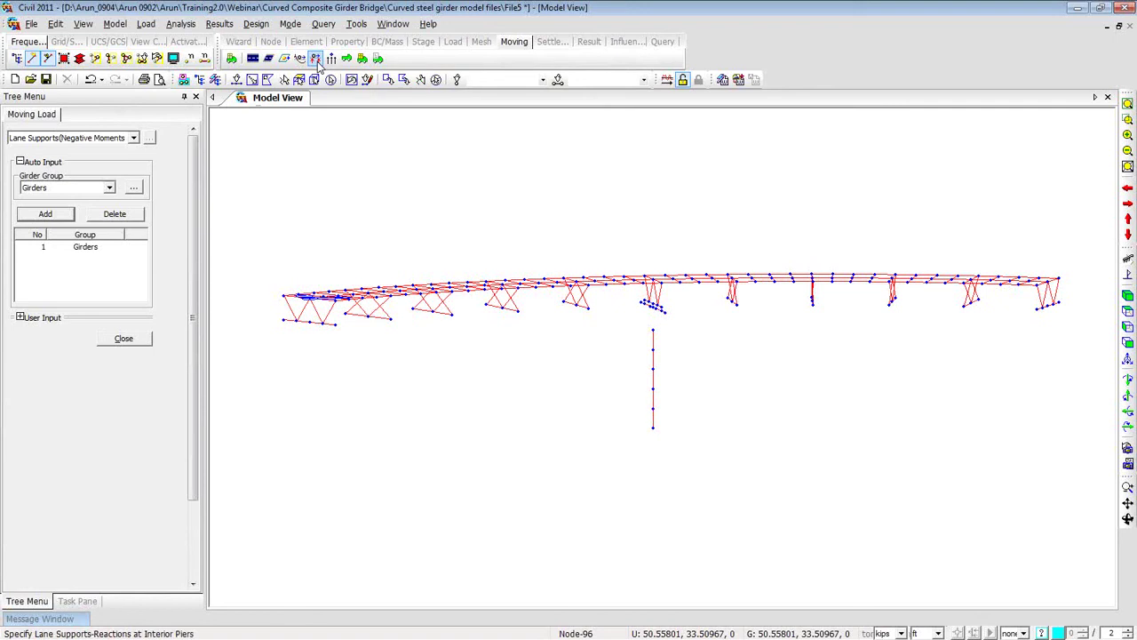
# Apply node 175 at the pier base as the interior pier reaction lane support.
pyautogui.click(317, 61)
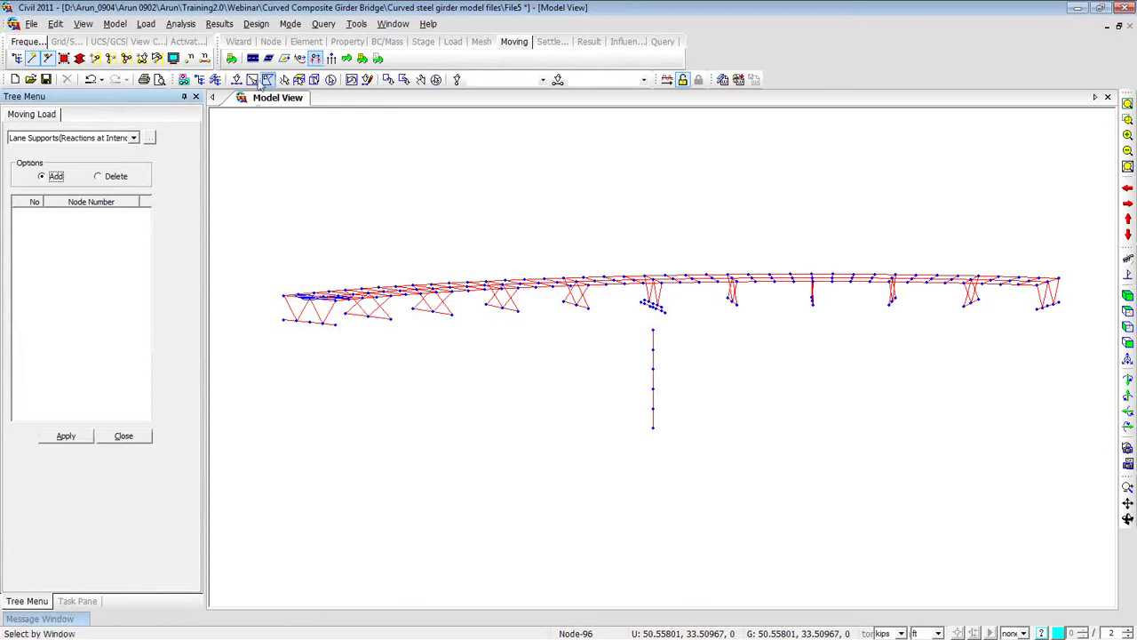
pyautogui.click(237, 79)
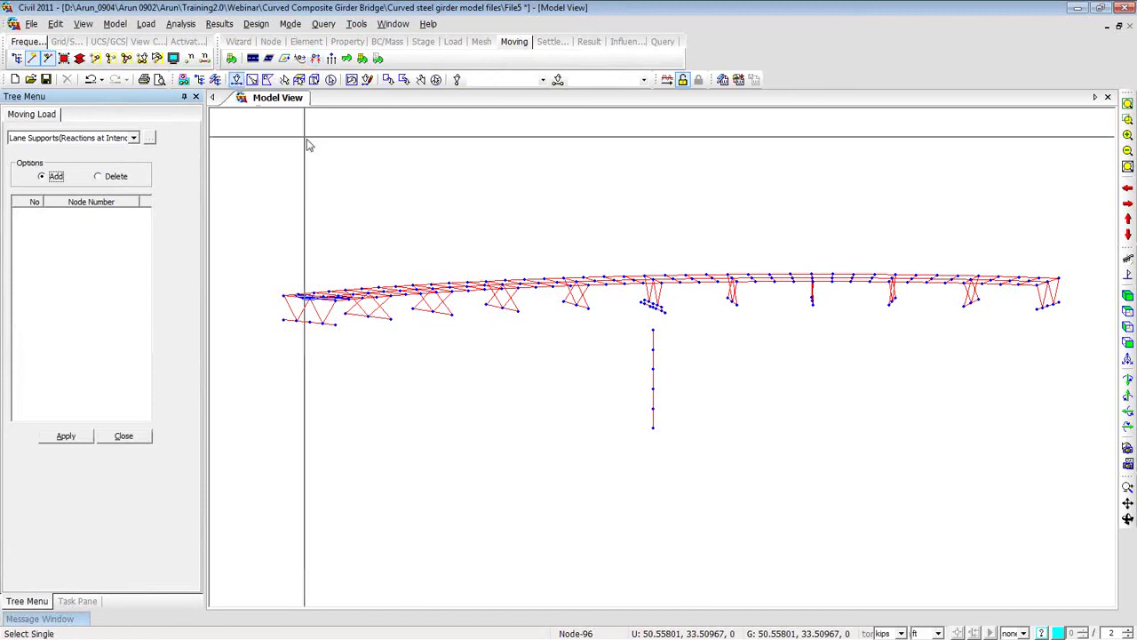
pyautogui.click(654, 427)
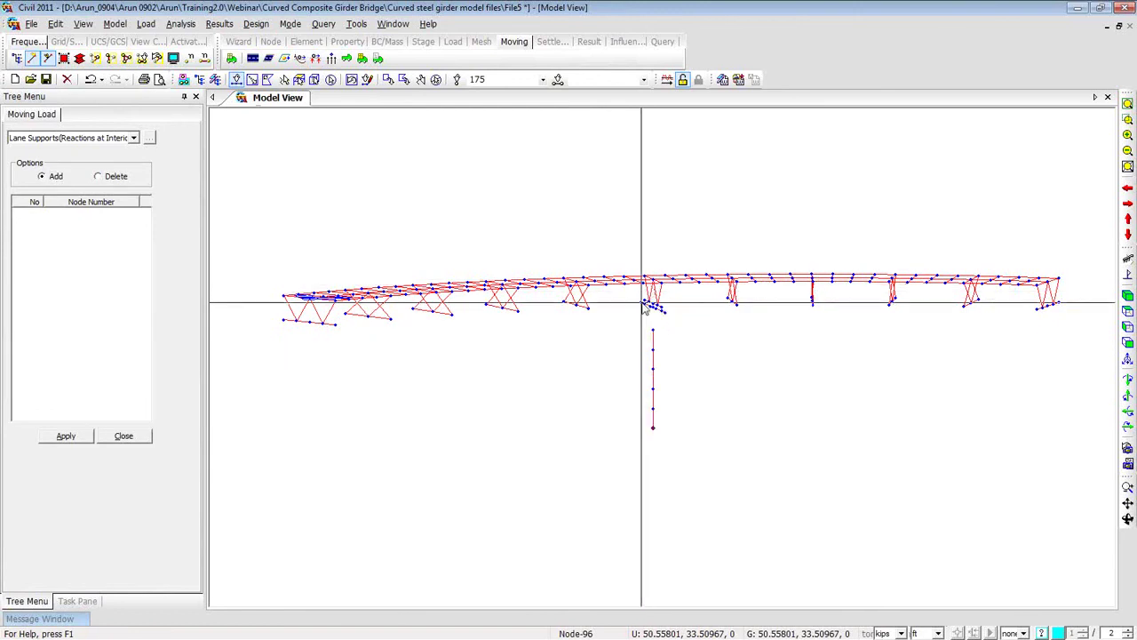
pyautogui.click(77, 440)
pyautogui.click(77, 443)
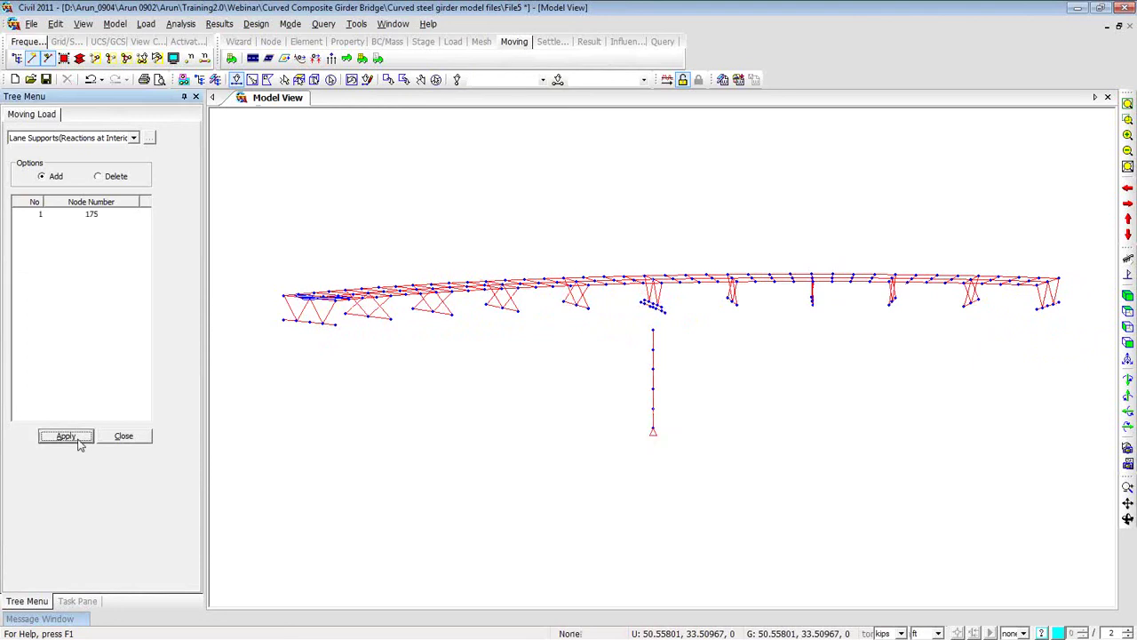
pyautogui.click(129, 439)
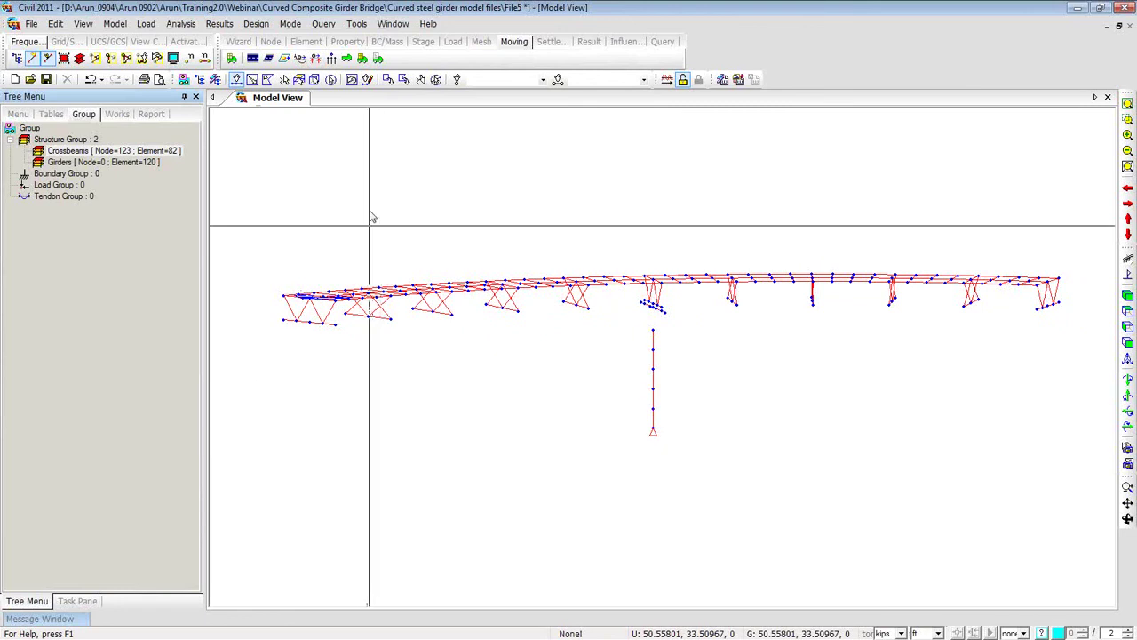
# Add standard vehicle HL-93TRK with a 33% dynamic load allowance.
pyautogui.click(347, 59)
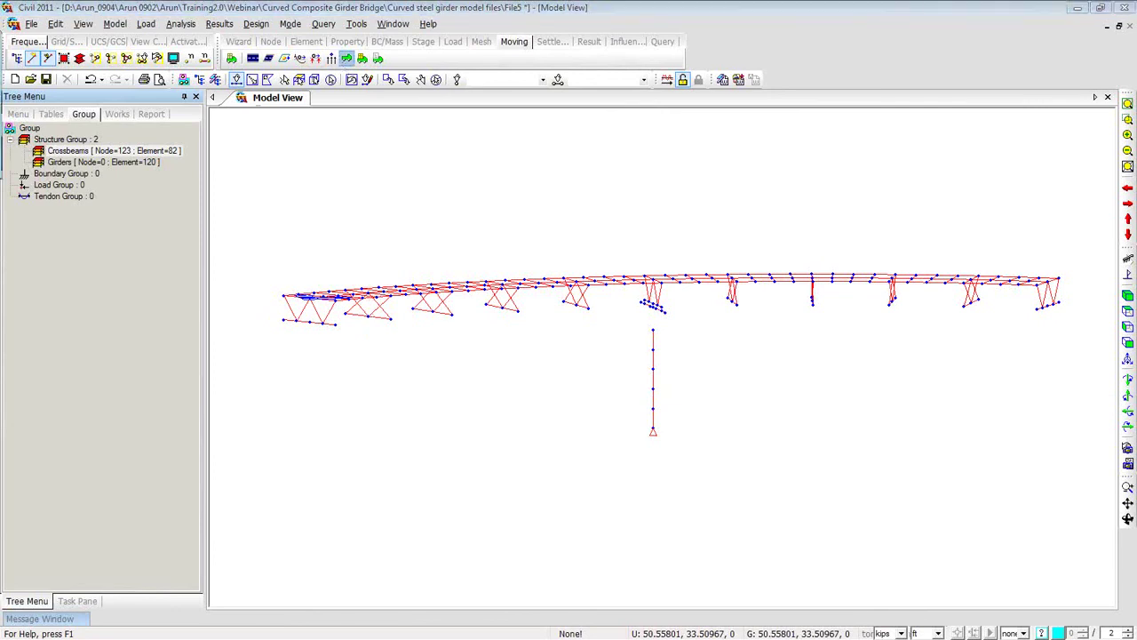
pyautogui.moveTo(329, 144); pyautogui.dragTo(279, 115)
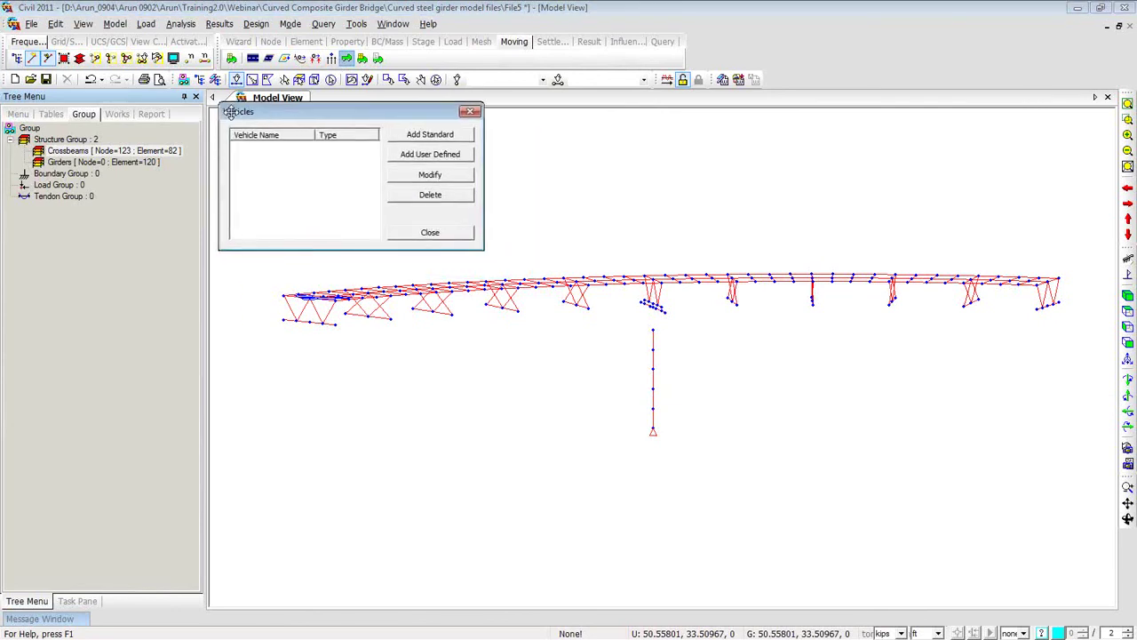
pyautogui.click(418, 136)
pyautogui.moveTo(346, 31); pyautogui.dragTo(626, 116)
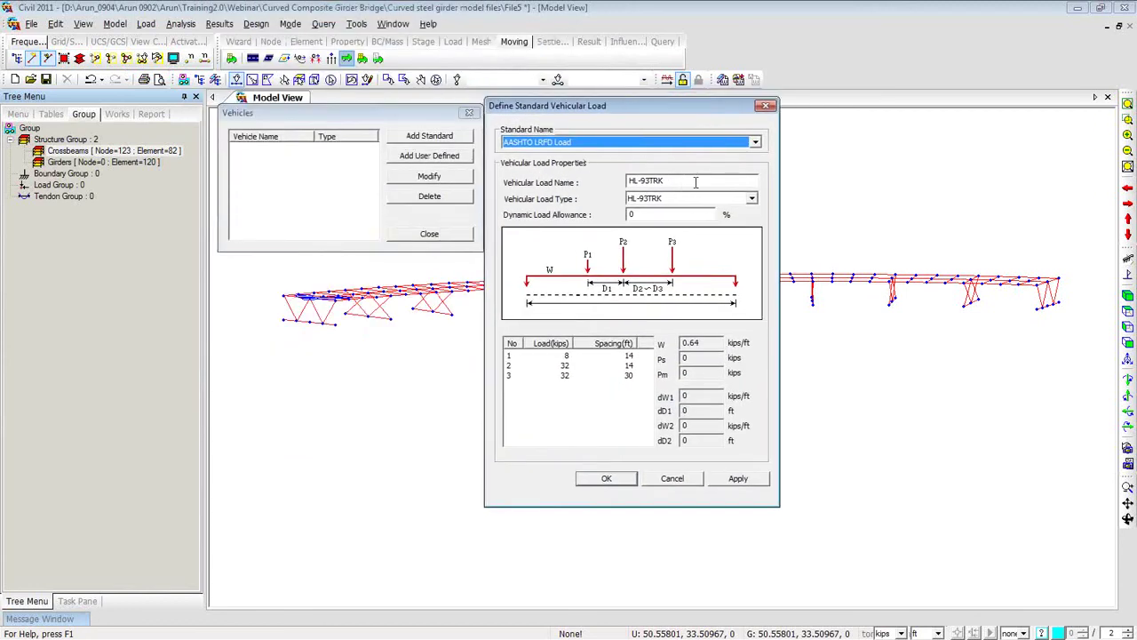
pyautogui.moveTo(658, 213); pyautogui.dragTo(560, 211)
pyautogui.write('33')
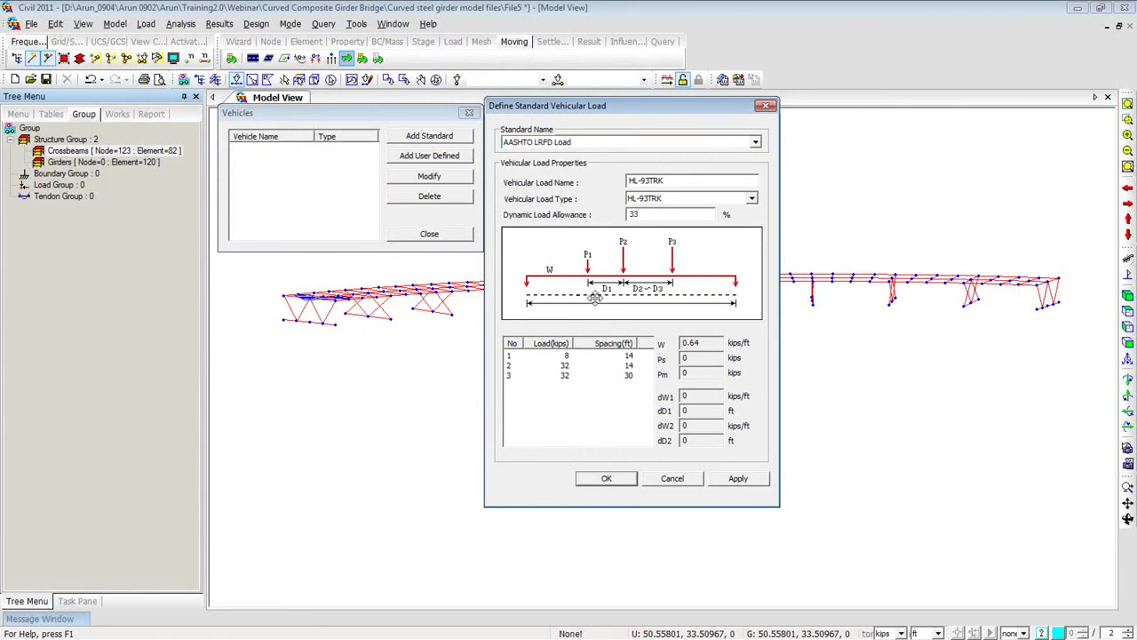
pyautogui.click(764, 480)
# Add the HL-93TDM tandem as a second standard vehicle.
pyautogui.click(752, 198)
pyautogui.click(736, 221)
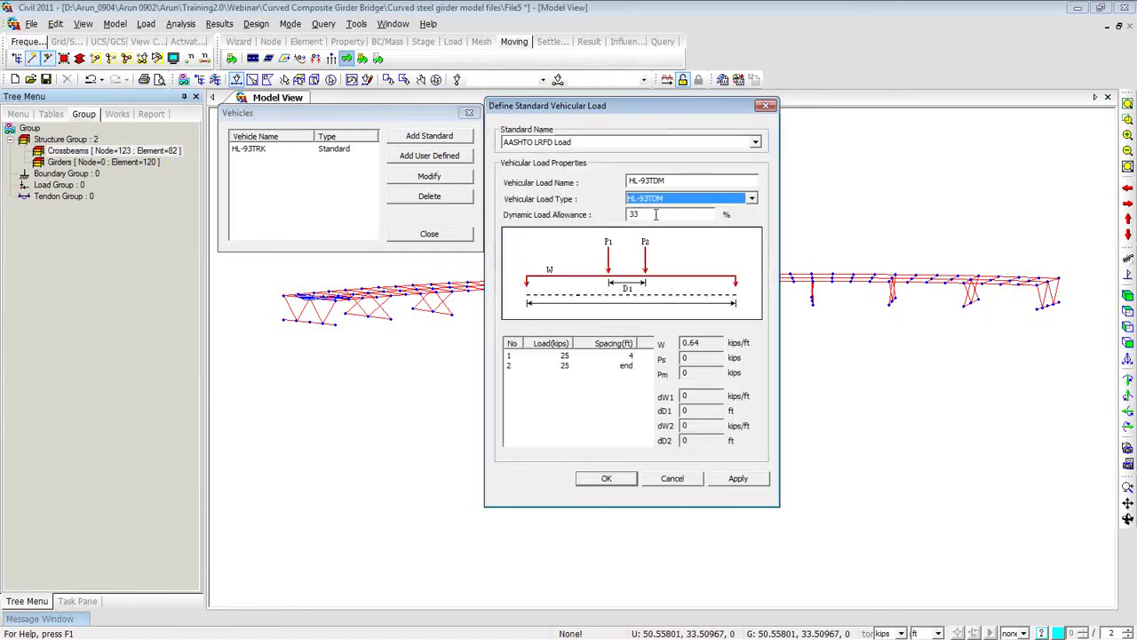
pyautogui.click(607, 480)
pyautogui.click(429, 234)
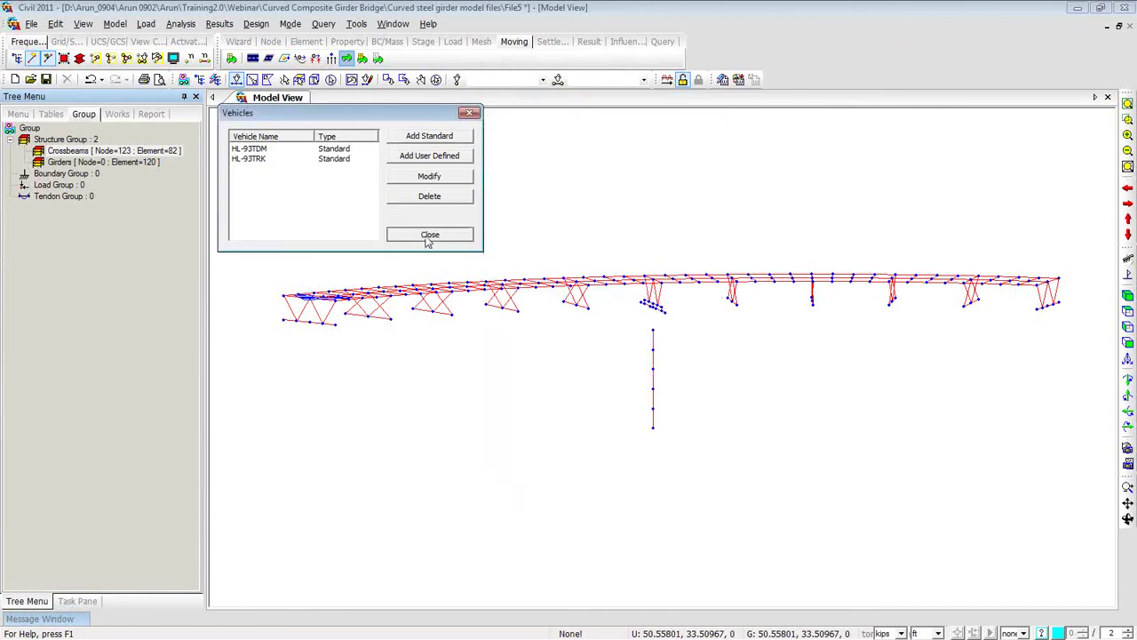
# Create vehicle class 'HL 93' with HL-93TDM and HL-93TRK as selected loads.
pyautogui.click(365, 62)
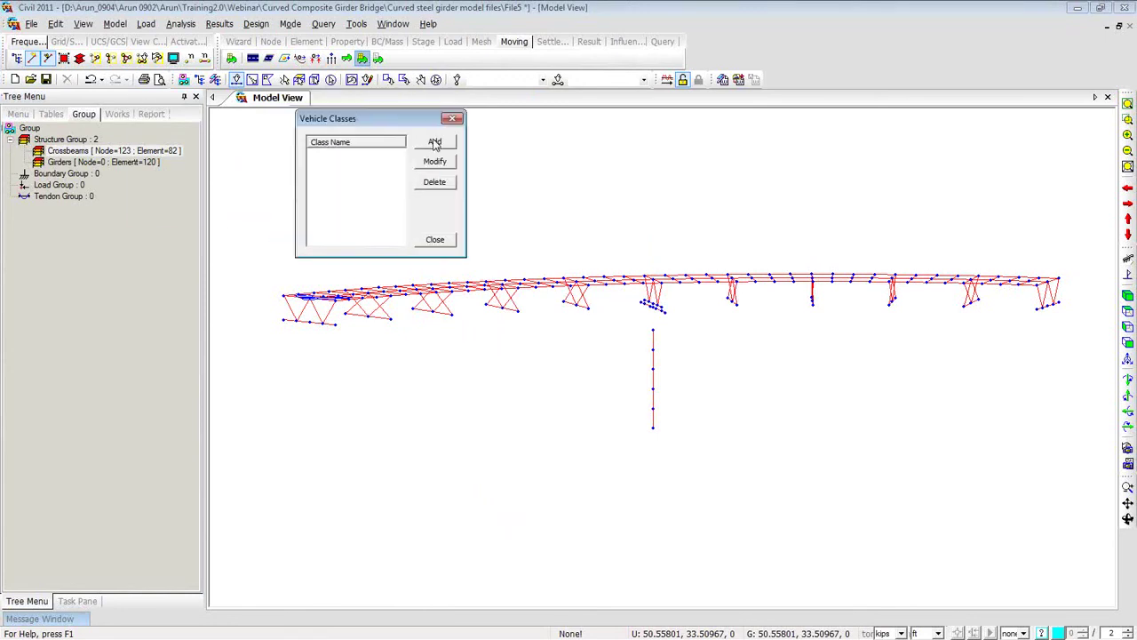
pyautogui.click(434, 142)
pyautogui.moveTo(358, 324); pyautogui.dragTo(599, 129)
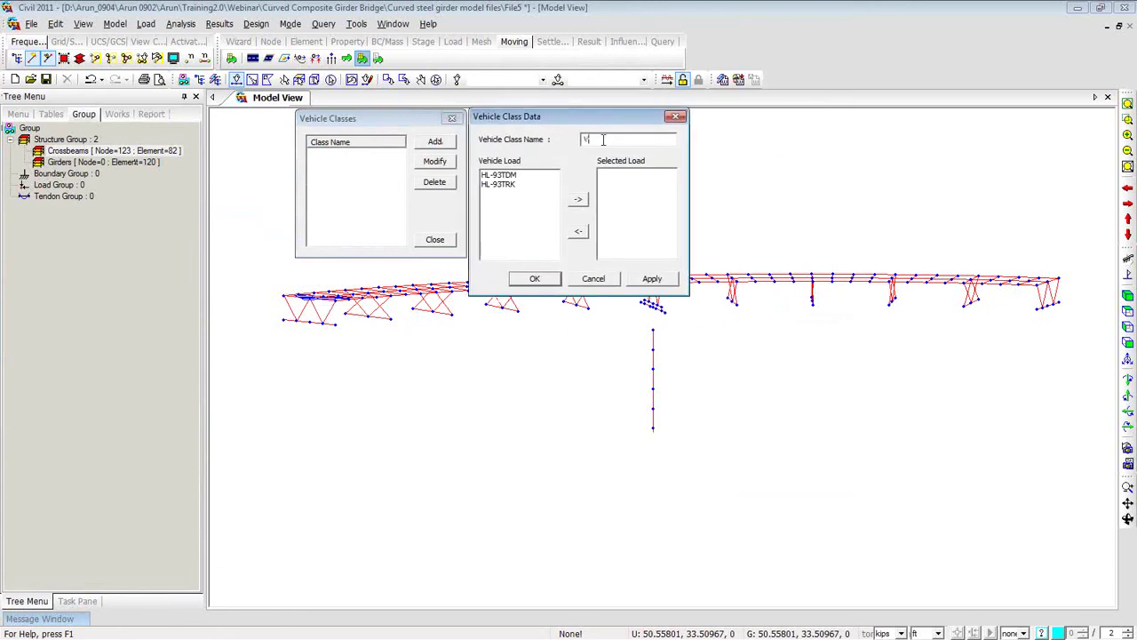
pyautogui.write('HL 93')
pyautogui.moveTo(513, 175); pyautogui.dragTo(514, 184)
pyautogui.click(579, 200)
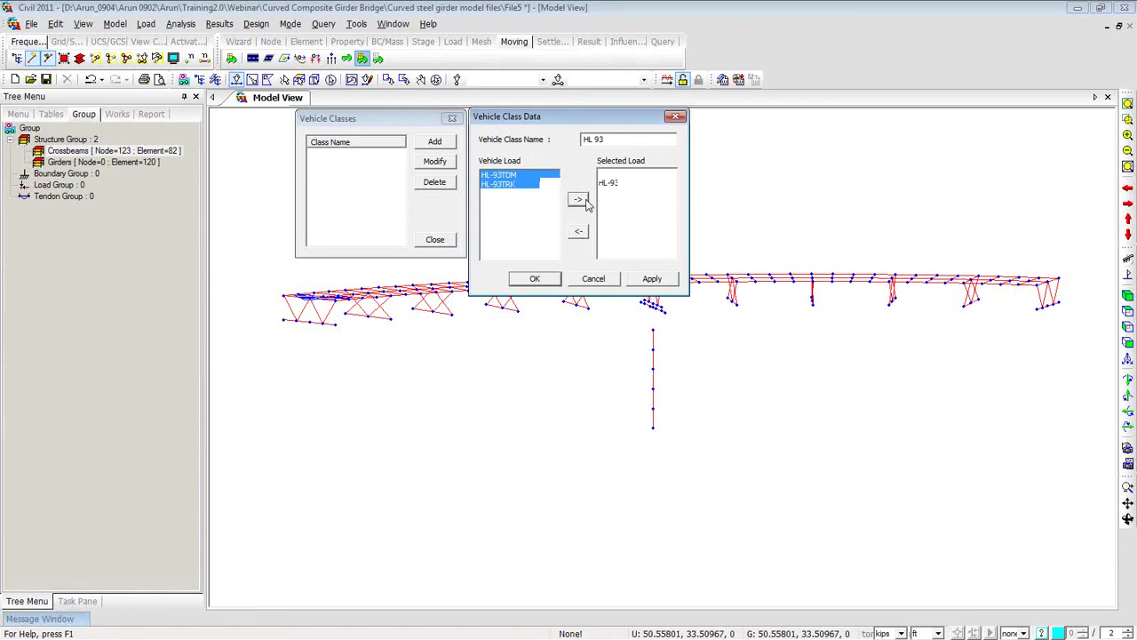
pyautogui.click(535, 279)
pyautogui.click(435, 239)
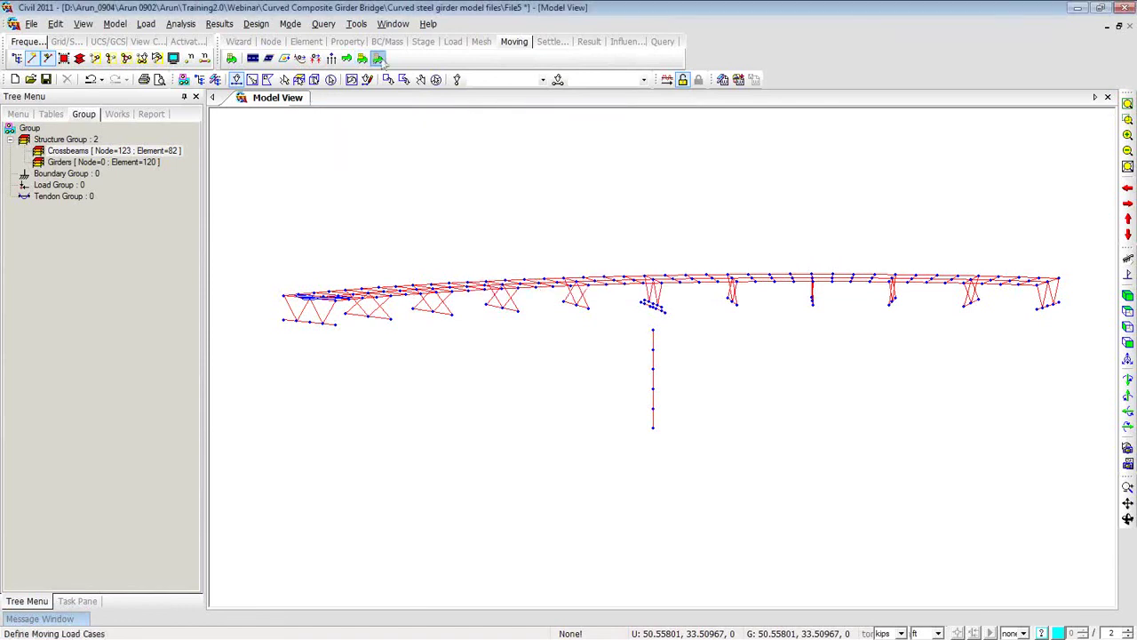
# Start a new moving load case and enter its name.
pyautogui.click(377, 59)
pyautogui.moveTo(598, 157); pyautogui.dragTo(460, 122)
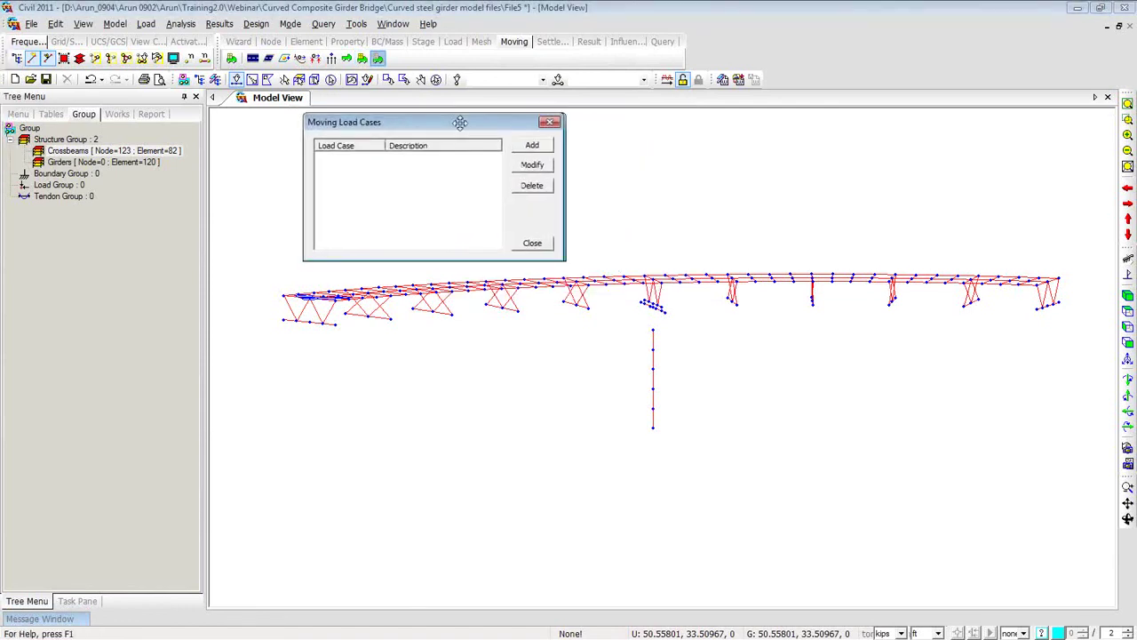
pyautogui.click(533, 145)
pyautogui.write('H')
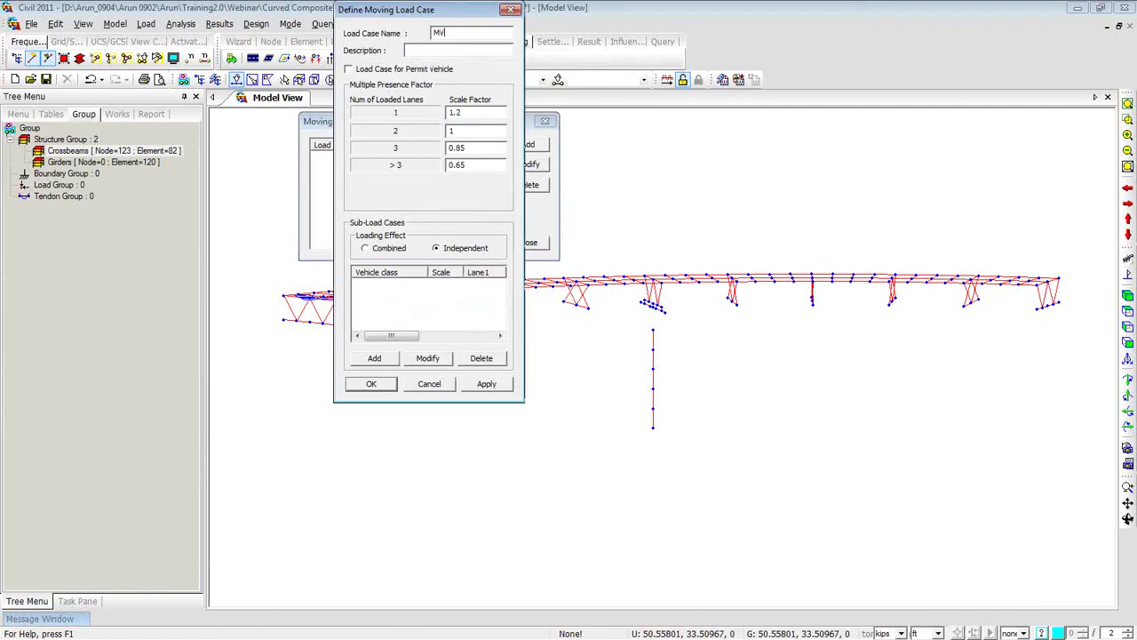
# Add sub-load case VC:HL 93 with 2 maximum loaded lanes on L1 and L2, confirming MVL.
pyautogui.click(374, 359)
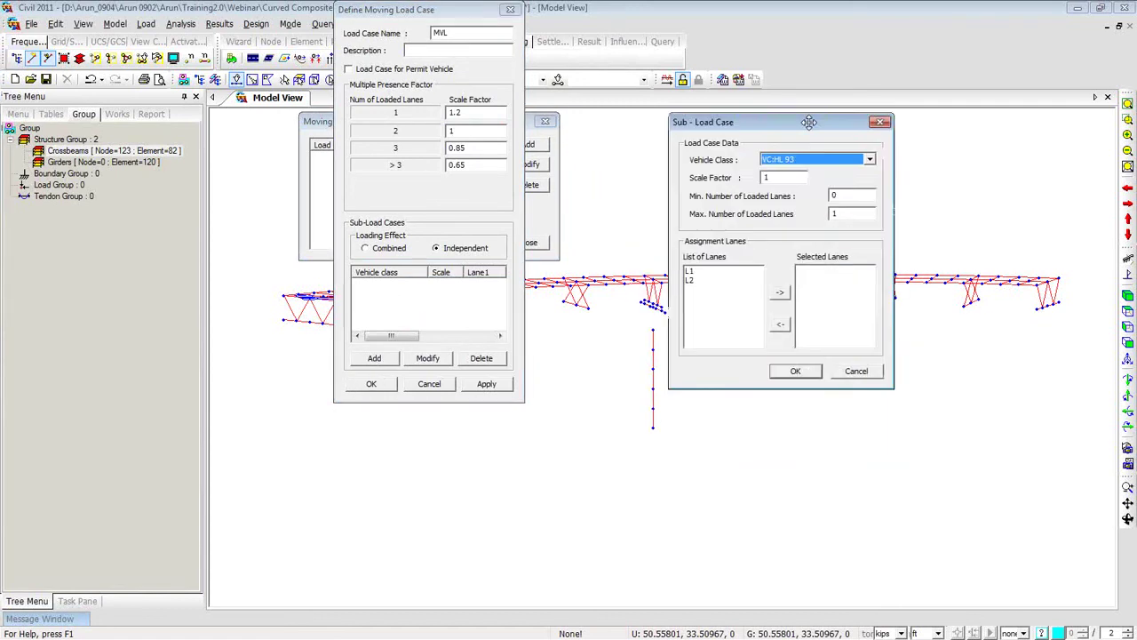
pyautogui.doubleClick(786, 187)
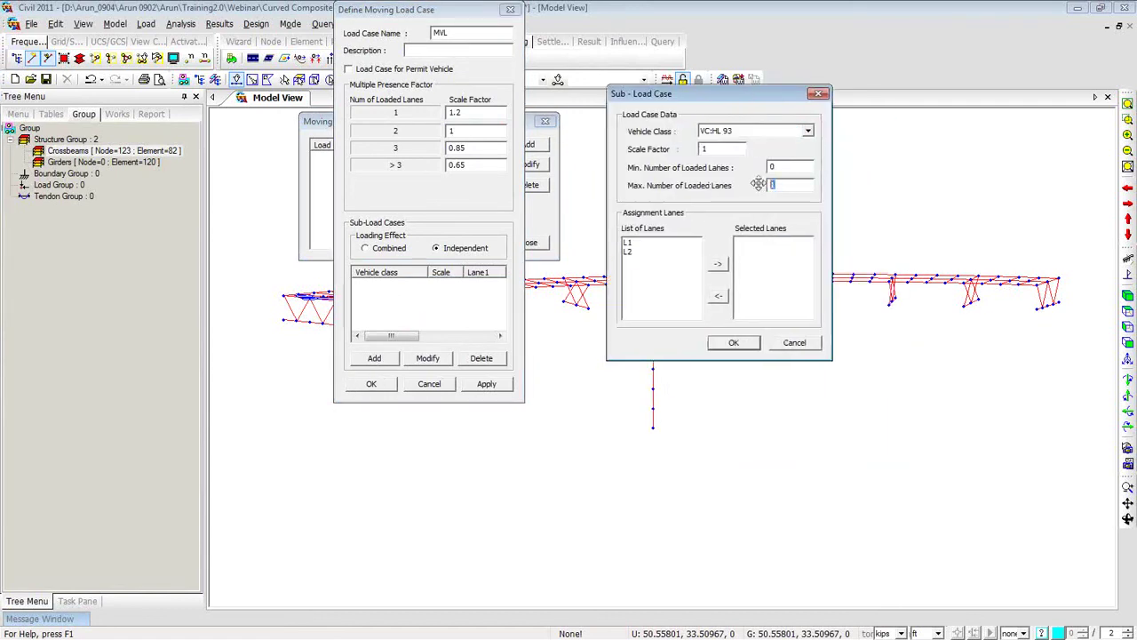
pyautogui.write('2')
pyautogui.moveTo(653, 242); pyautogui.dragTo(653, 258)
pyautogui.click(718, 264)
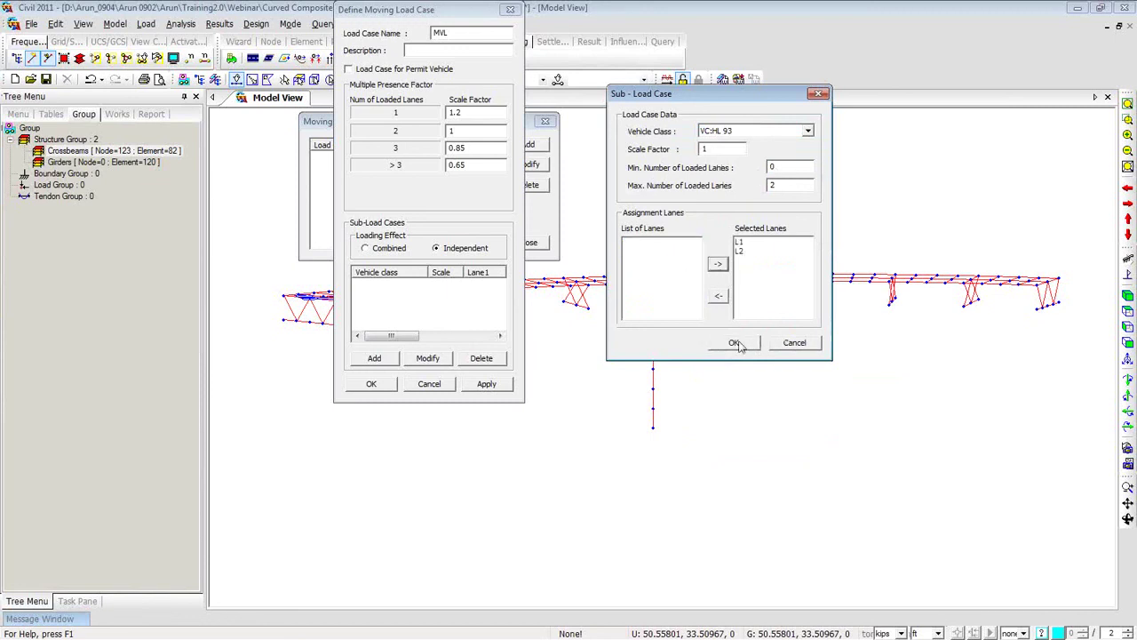
pyautogui.click(738, 344)
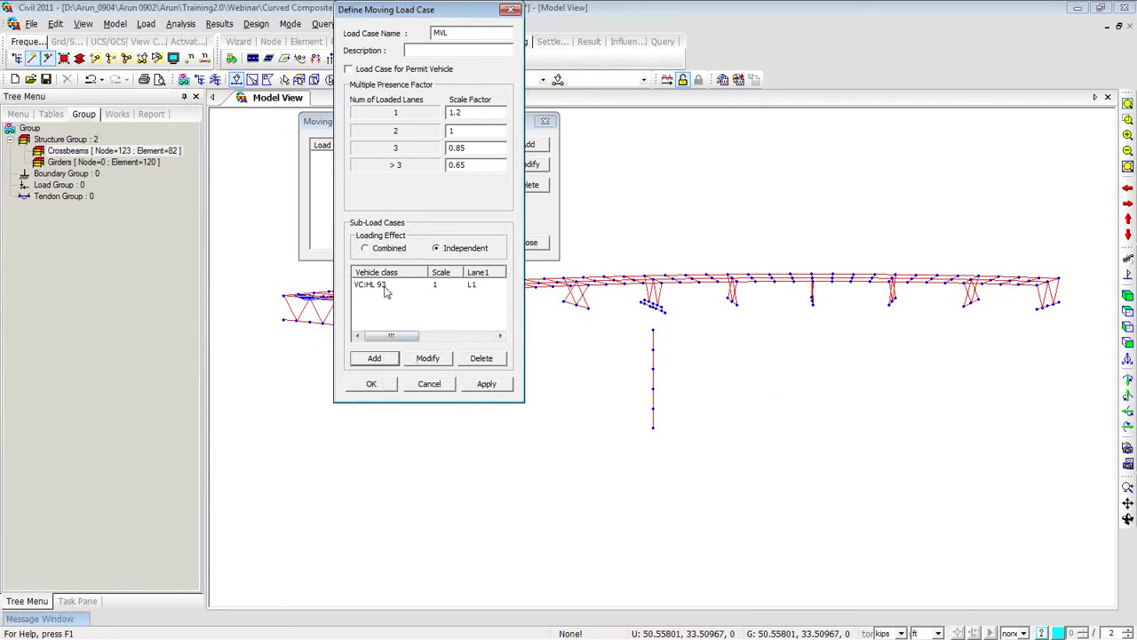
pyautogui.click(373, 389)
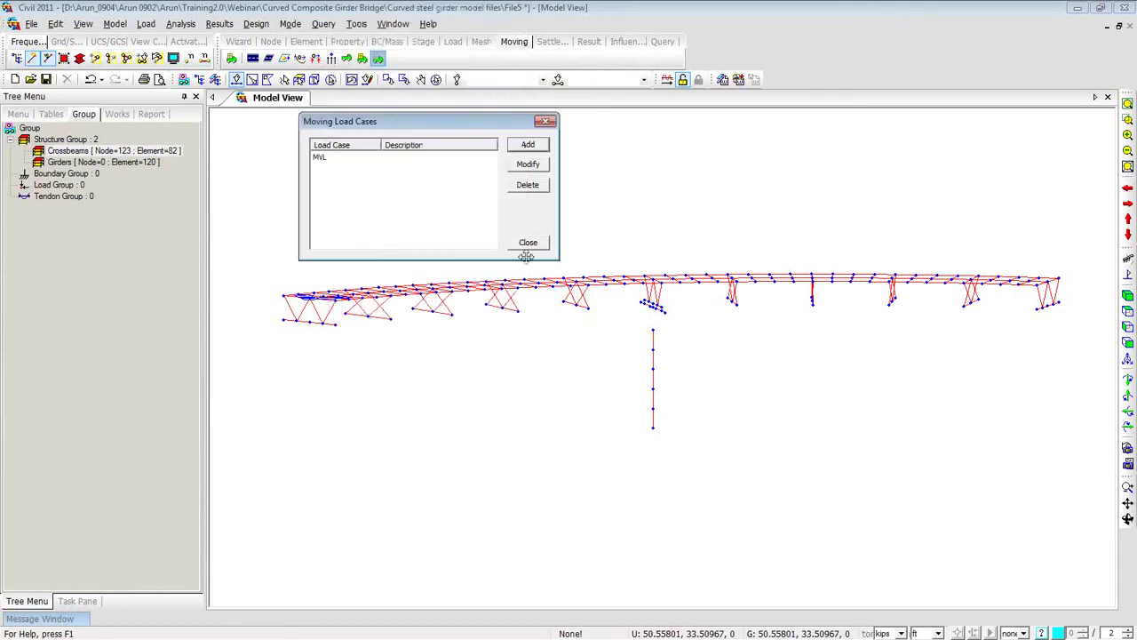
pyautogui.click(529, 242)
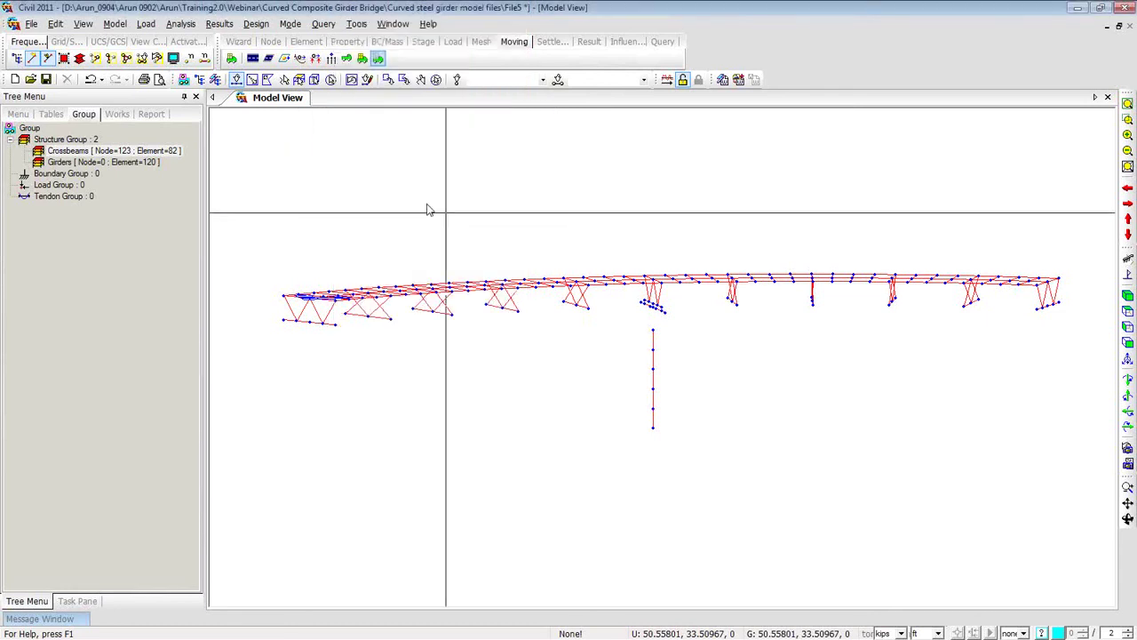
# Set moving load analysis frame results to 'Normal + Concurrent Force' and save.
pyautogui.click(118, 115)
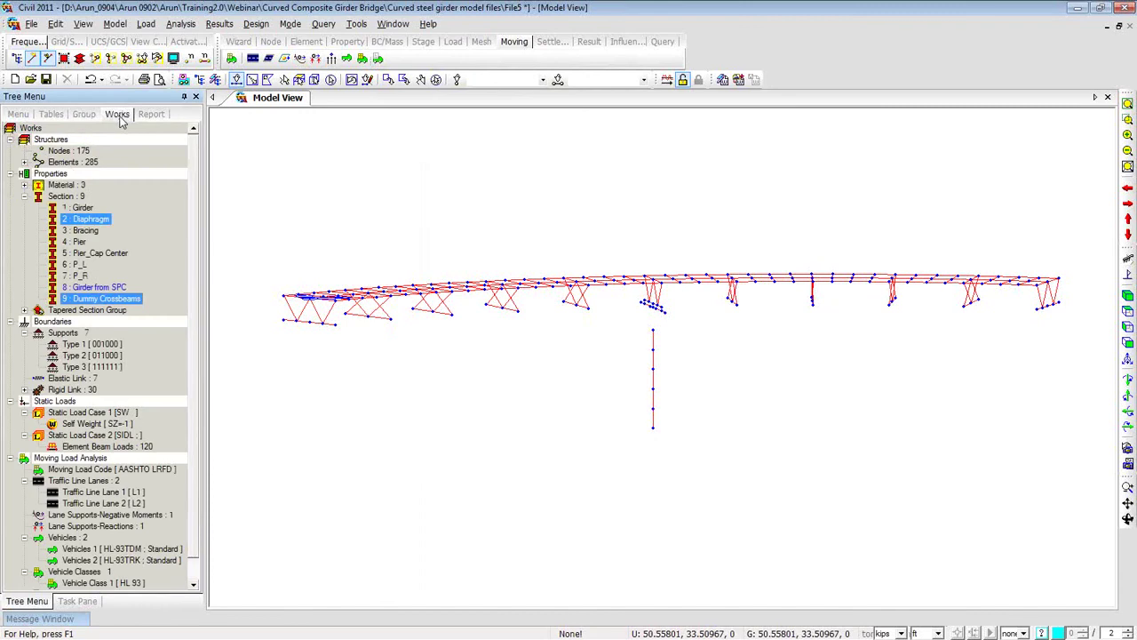
pyautogui.click(180, 24)
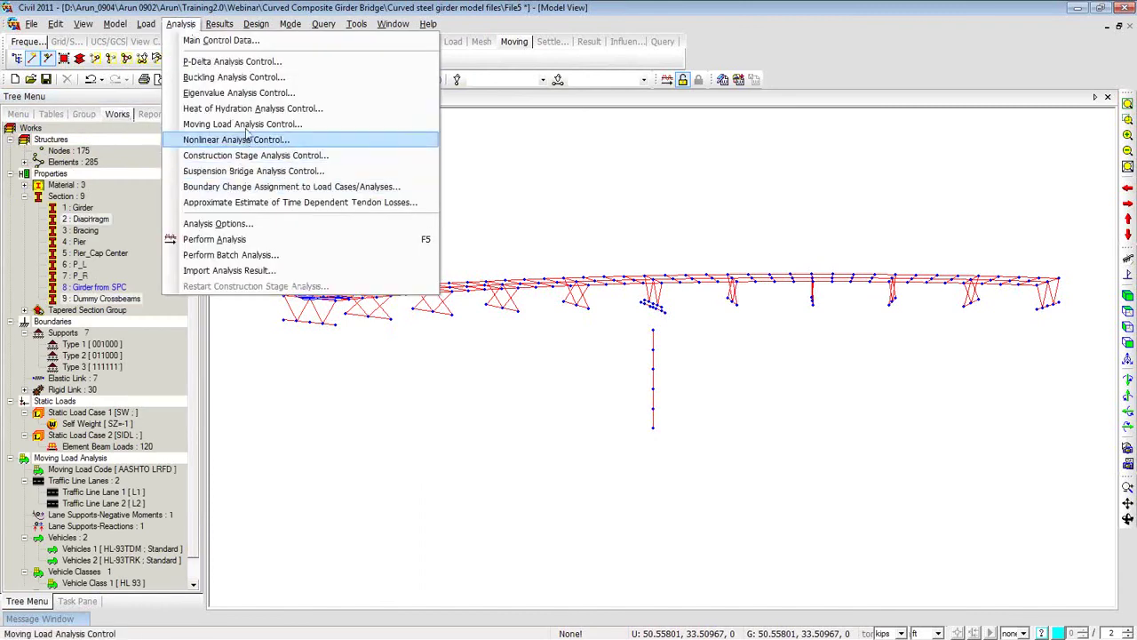
pyautogui.click(244, 127)
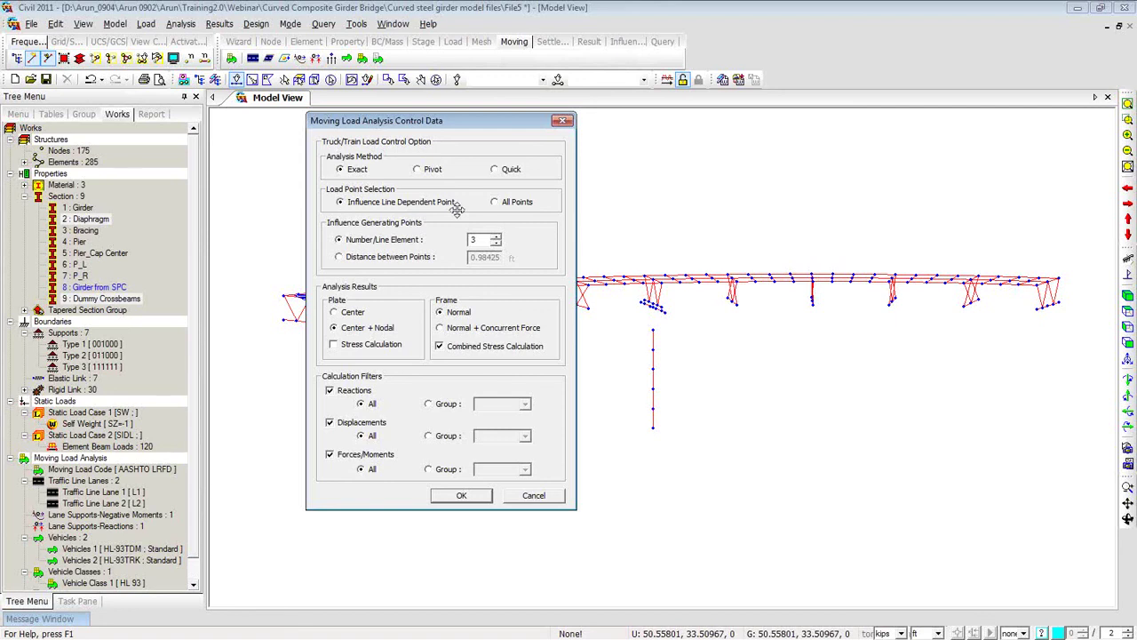
pyautogui.click(440, 330)
pyautogui.click(461, 496)
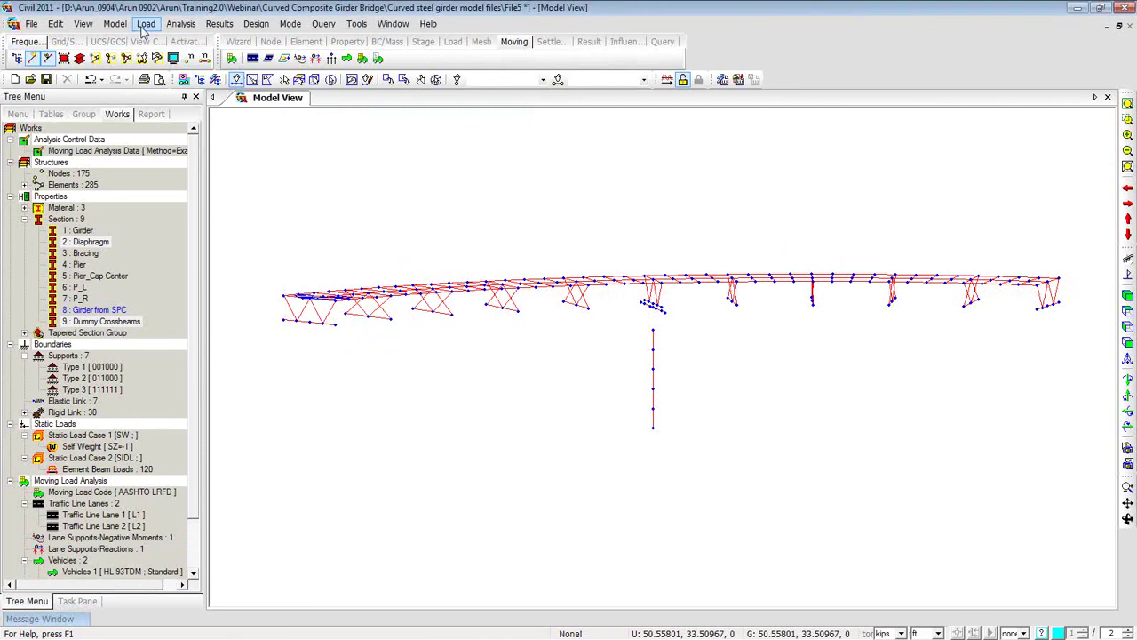
# Set the structure type to convert self-weight into X, Y, Z masses with off-diagonal masses.
pyautogui.click(114, 24)
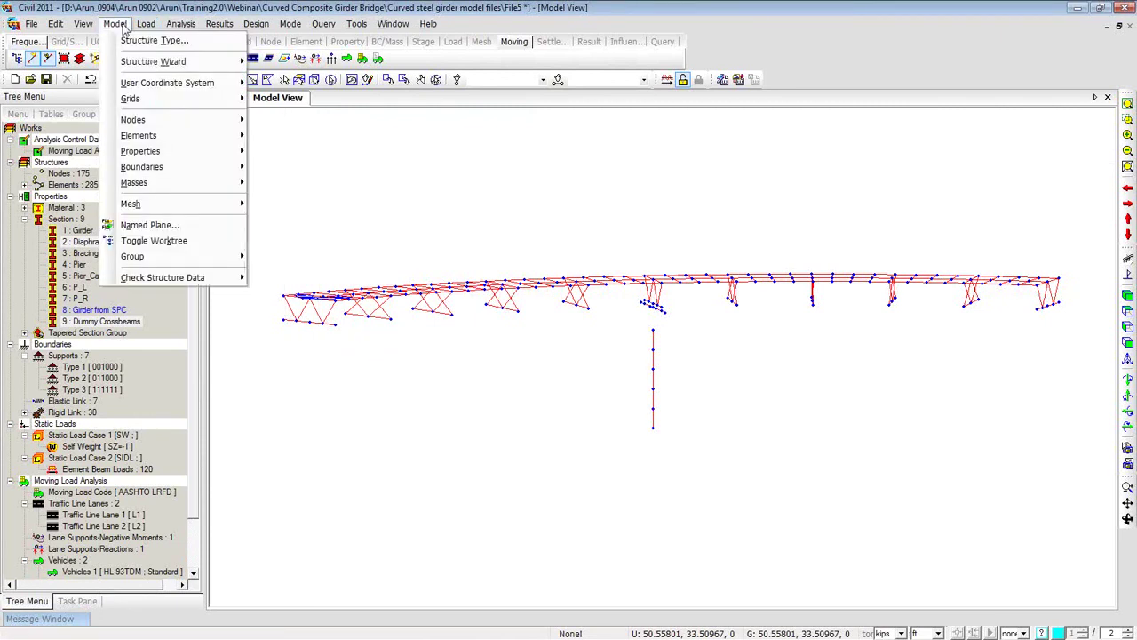
pyautogui.click(133, 41)
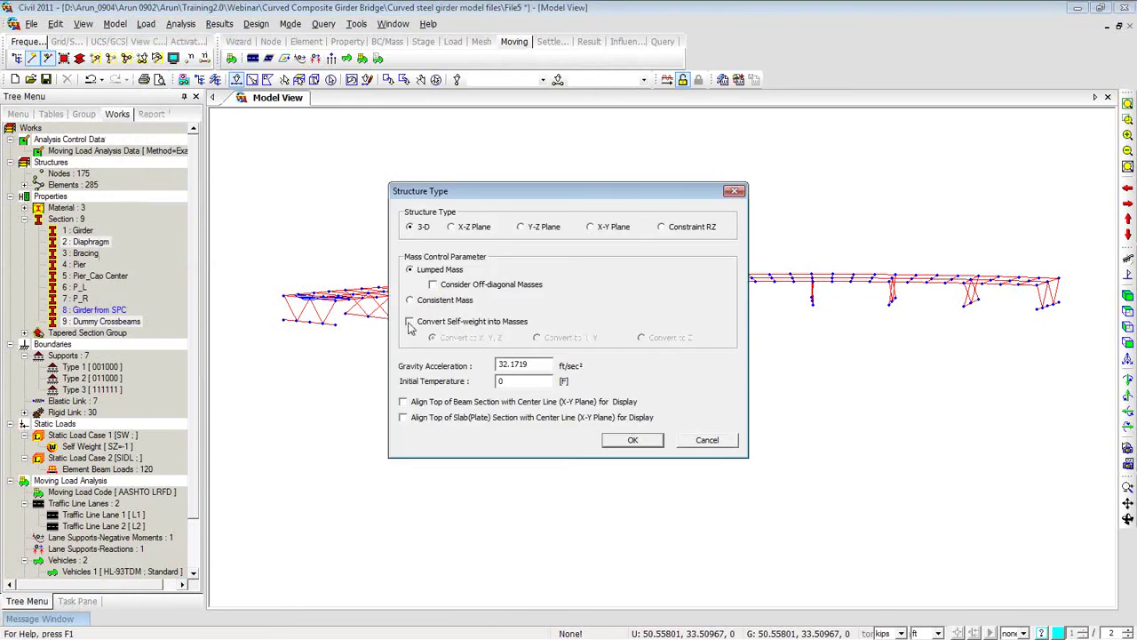
pyautogui.click(409, 322)
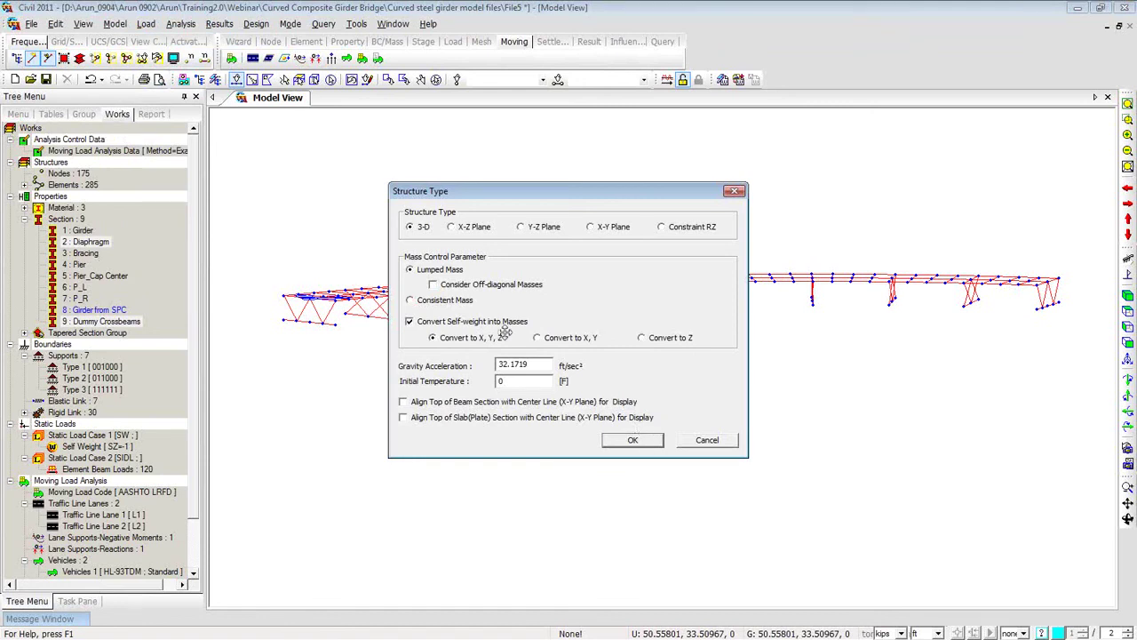
pyautogui.click(434, 285)
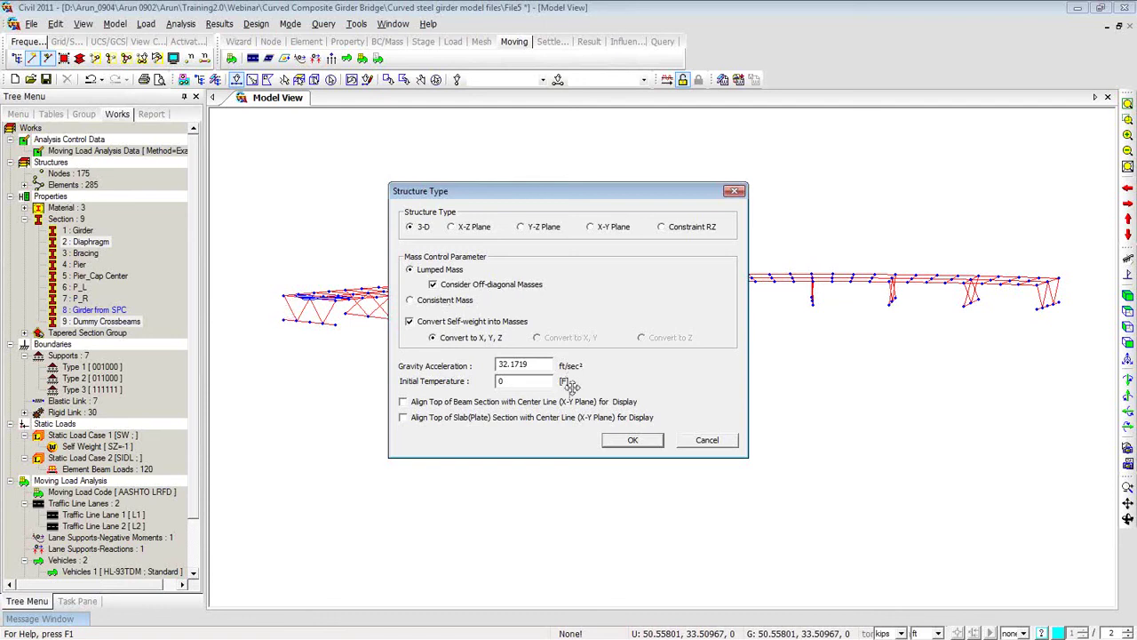
pyautogui.click(631, 440)
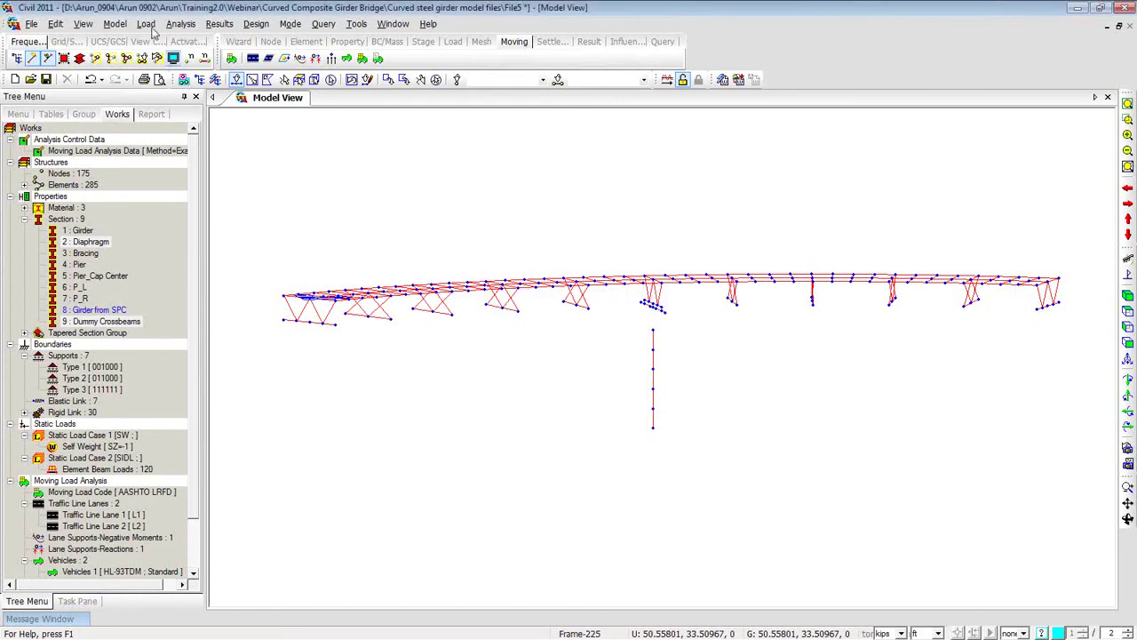
# Convert load case SIDL into X, Y, Z masses with scale factor 1.
pyautogui.click(125, 29)
pyautogui.moveTo(178, 183)
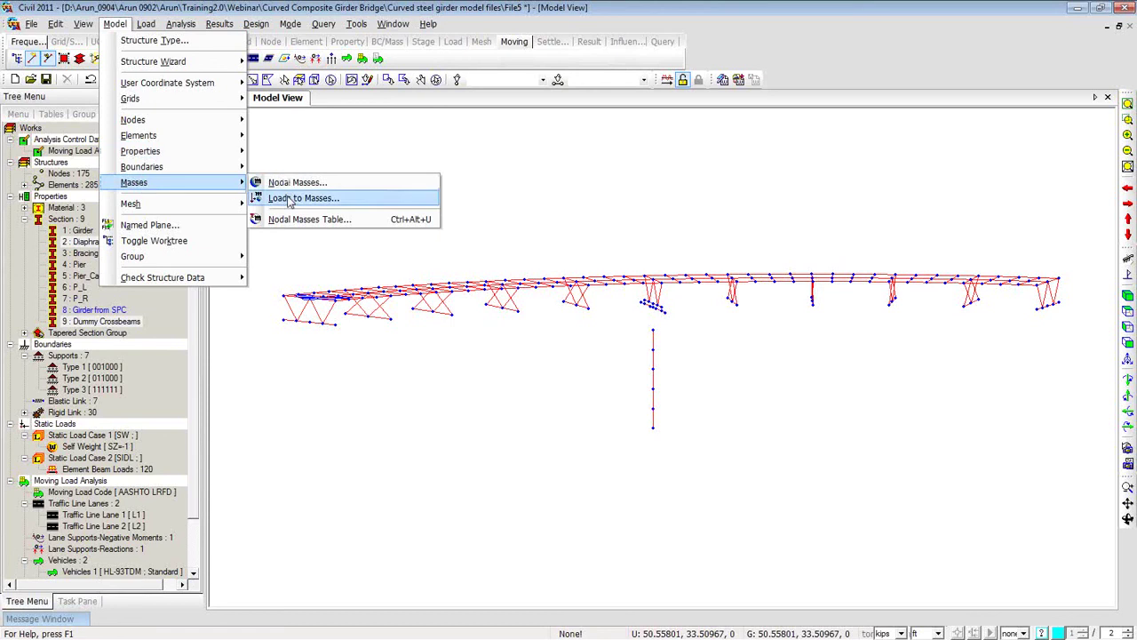
pyautogui.click(287, 198)
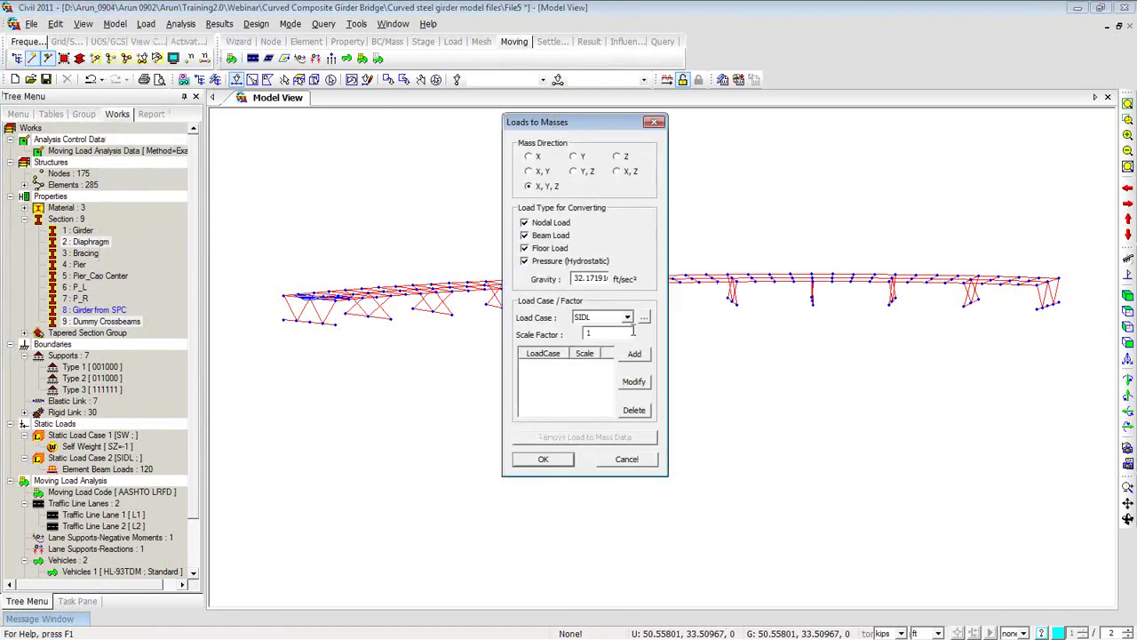
pyautogui.click(636, 355)
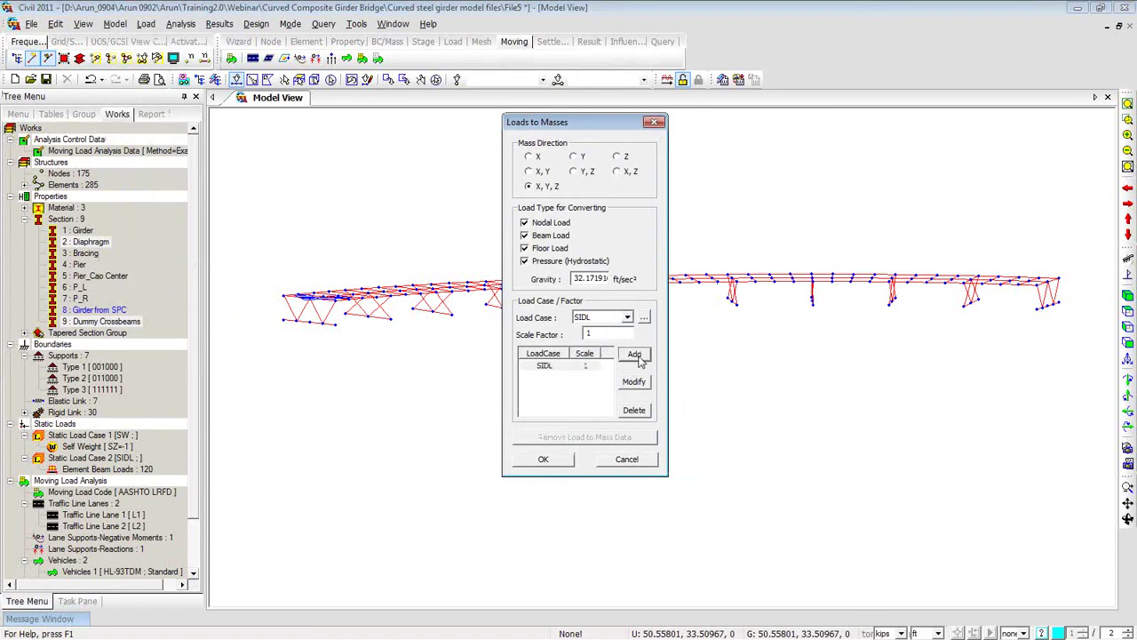
pyautogui.click(543, 459)
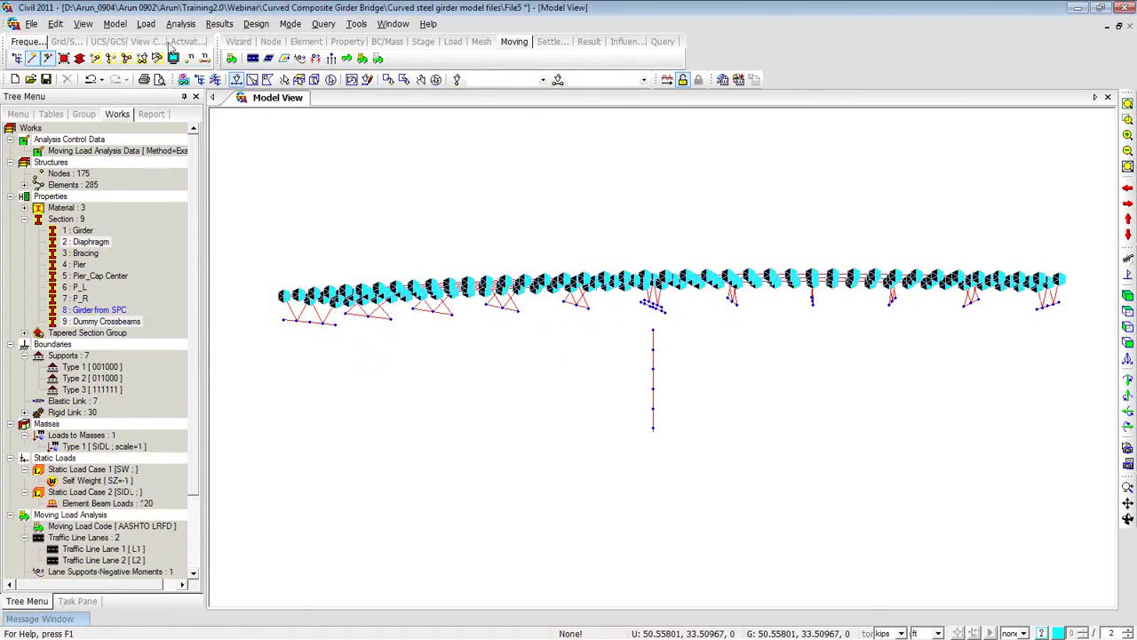
pyautogui.rightClick(274, 164)
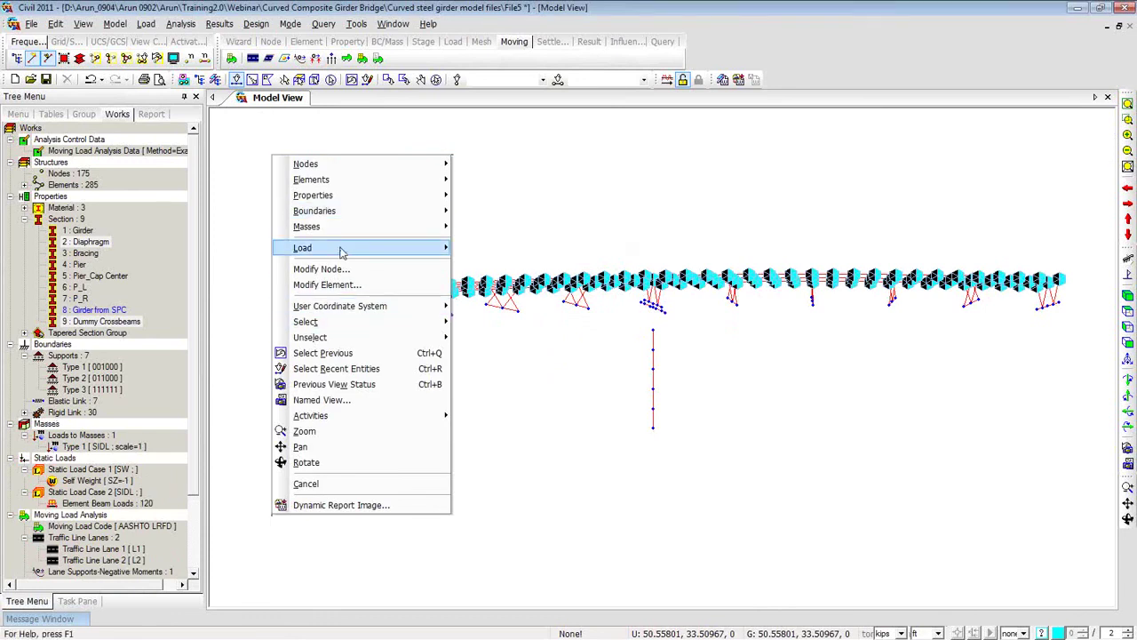
# Add a new response spectrum function imported from RS.spd.
pyautogui.moveTo(341, 253)
pyautogui.moveTo(497, 358)
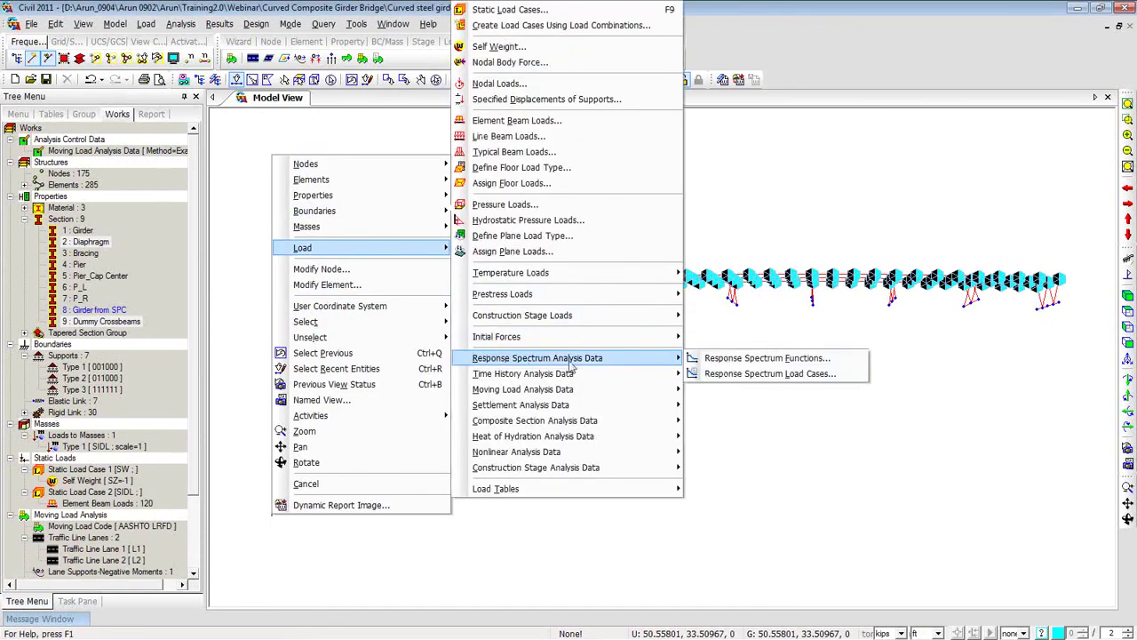
pyautogui.click(734, 358)
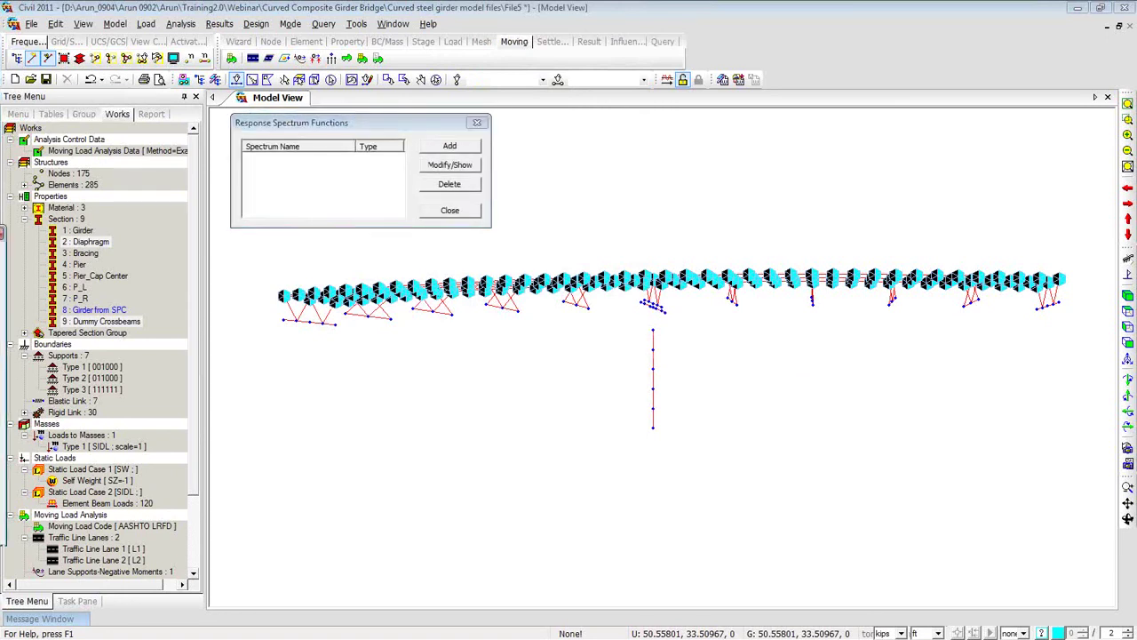
pyautogui.click(449, 146)
pyautogui.moveTo(272, 244); pyautogui.dragTo(873, 135)
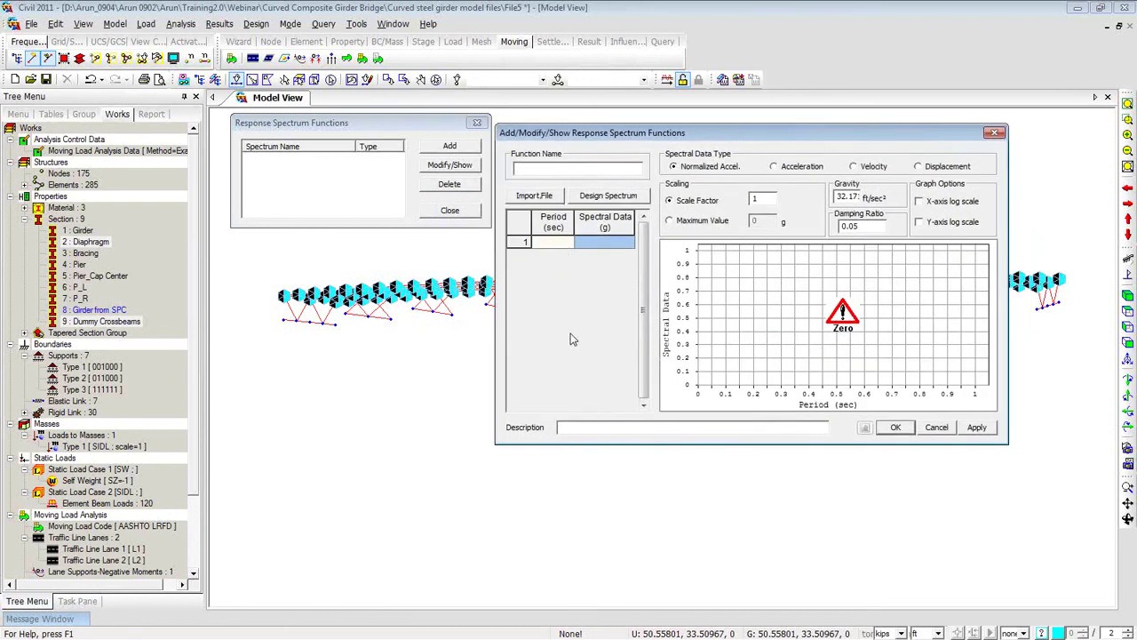
pyautogui.click(547, 196)
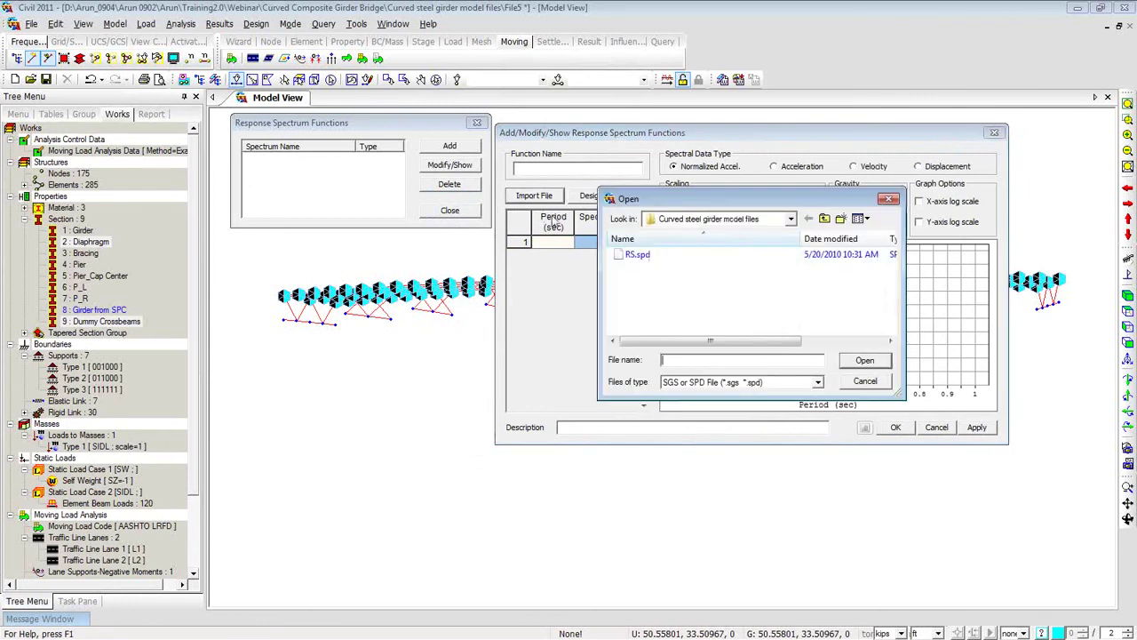
pyautogui.click(642, 256)
pyautogui.click(877, 364)
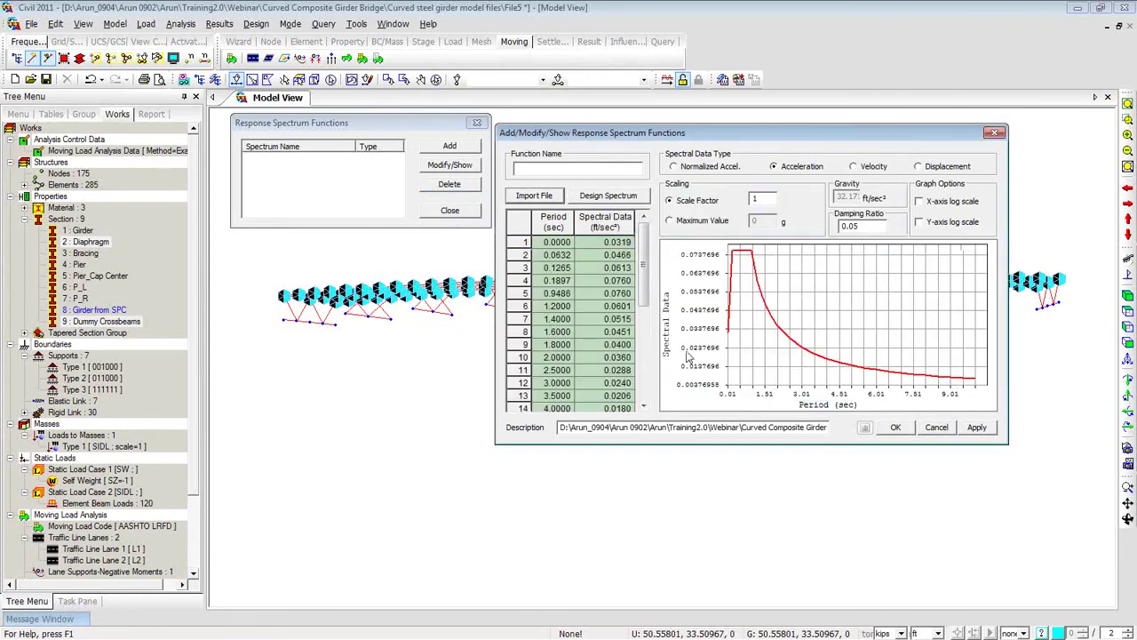
# Name the function RS with description 'AASHTO(LRFD)' and save it.
pyautogui.click(533, 171)
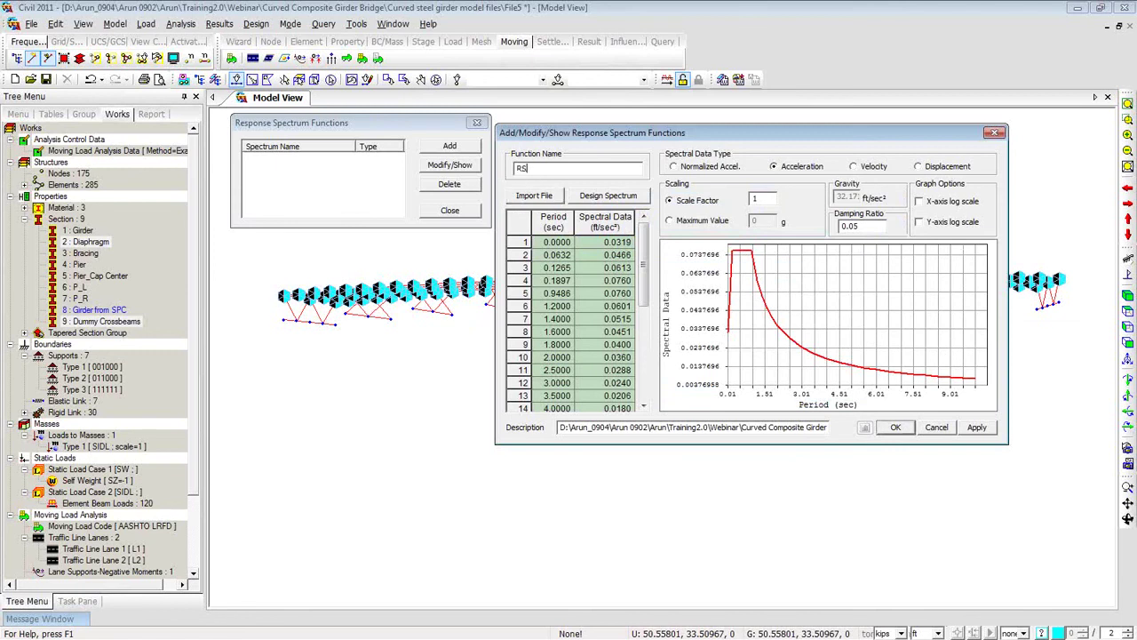
pyautogui.moveTo(558, 427); pyautogui.dragTo(840, 446)
pyautogui.press('Delete')
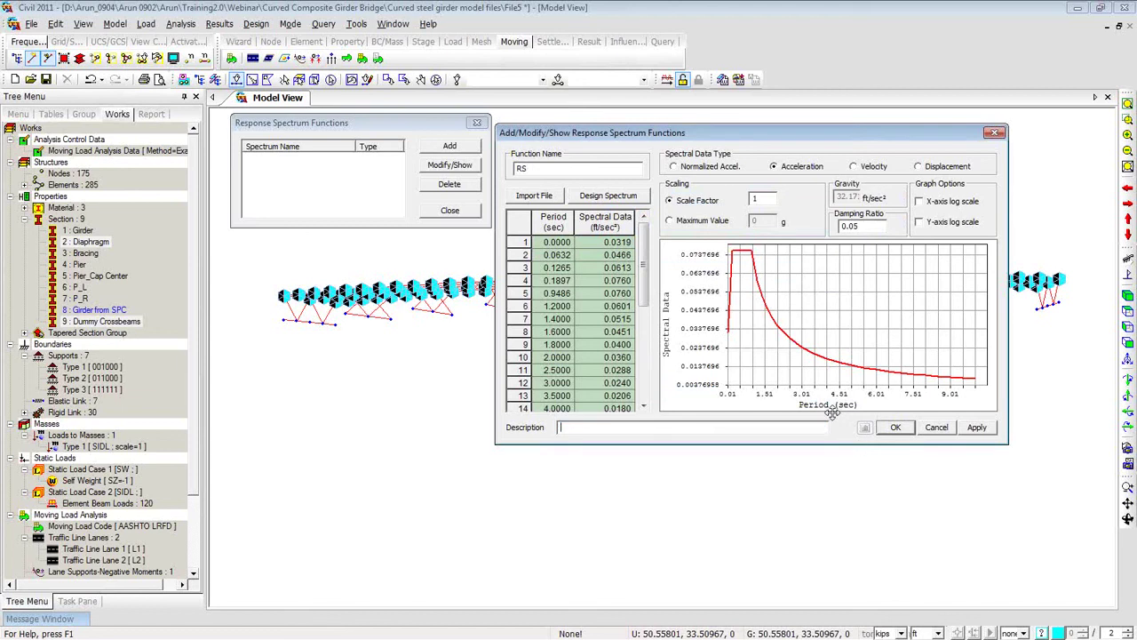
pyautogui.write('AAS')
pyautogui.write('HT')
pyautogui.write('O')
pyautogui.write('(LRFD)')
pyautogui.click(896, 428)
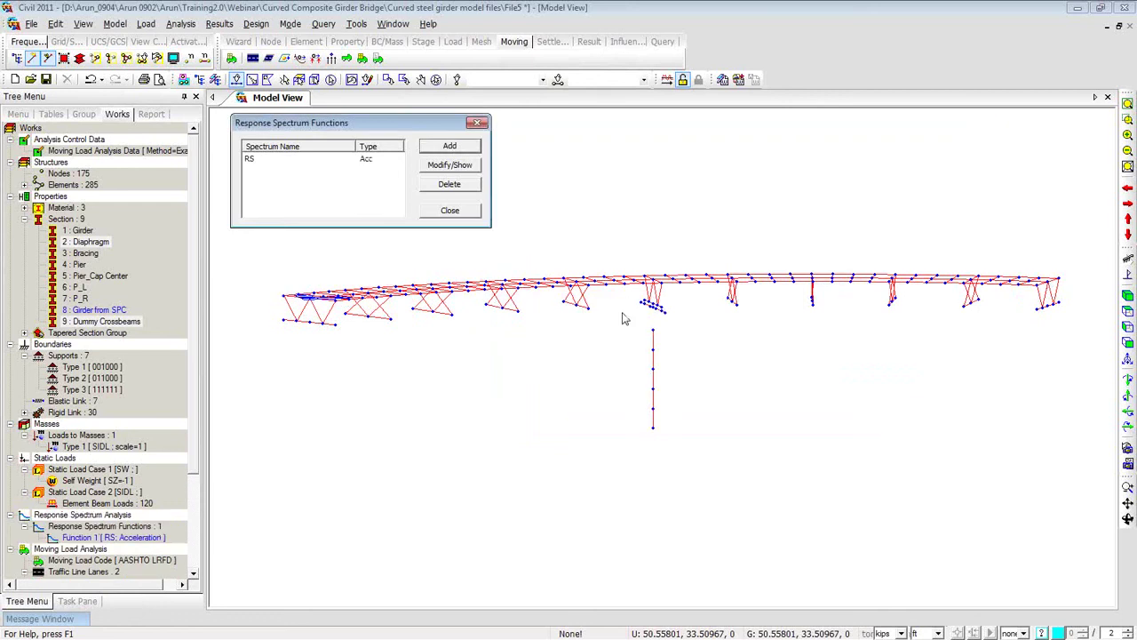
pyautogui.click(451, 211)
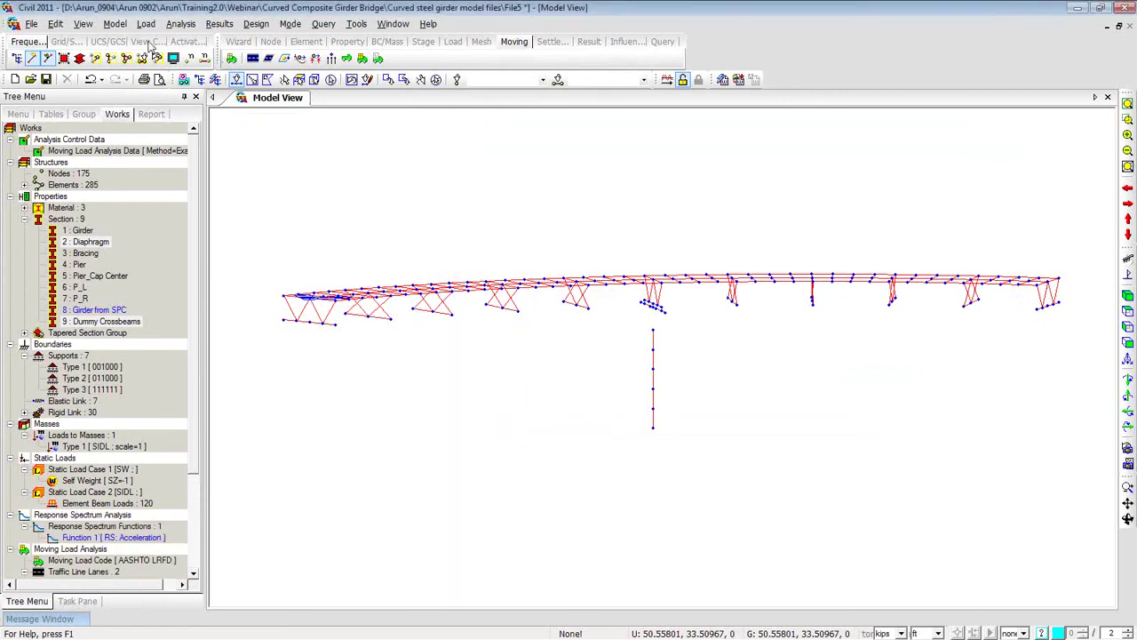
# Name a response spectrum load case RS-X, then view its modal combination settings and help page.
pyautogui.click(145, 24)
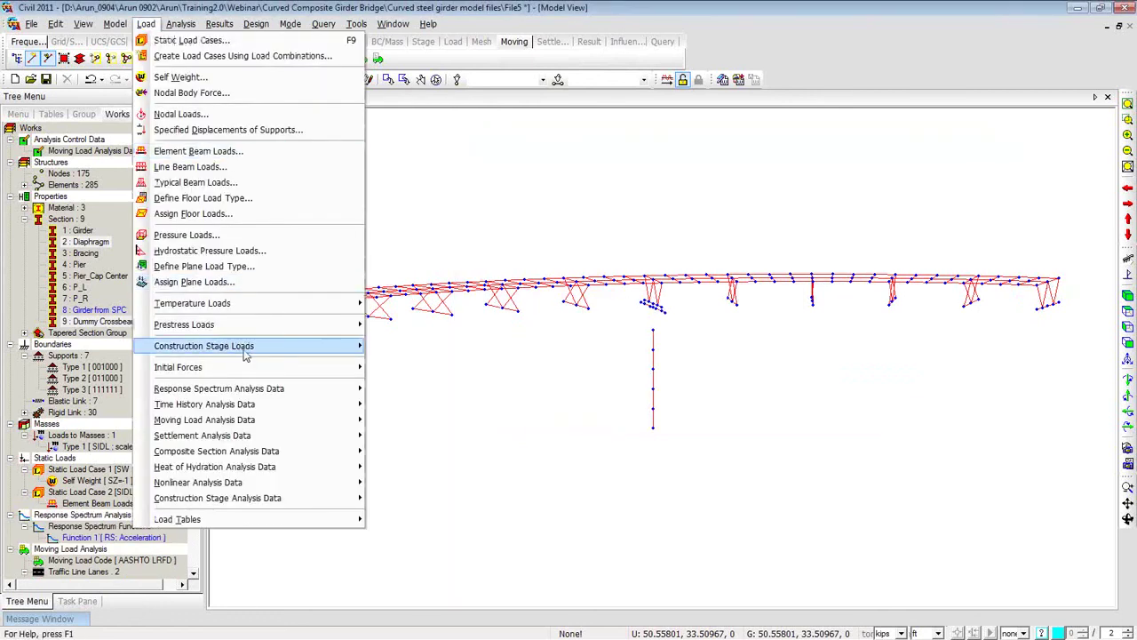
pyautogui.moveTo(297, 391)
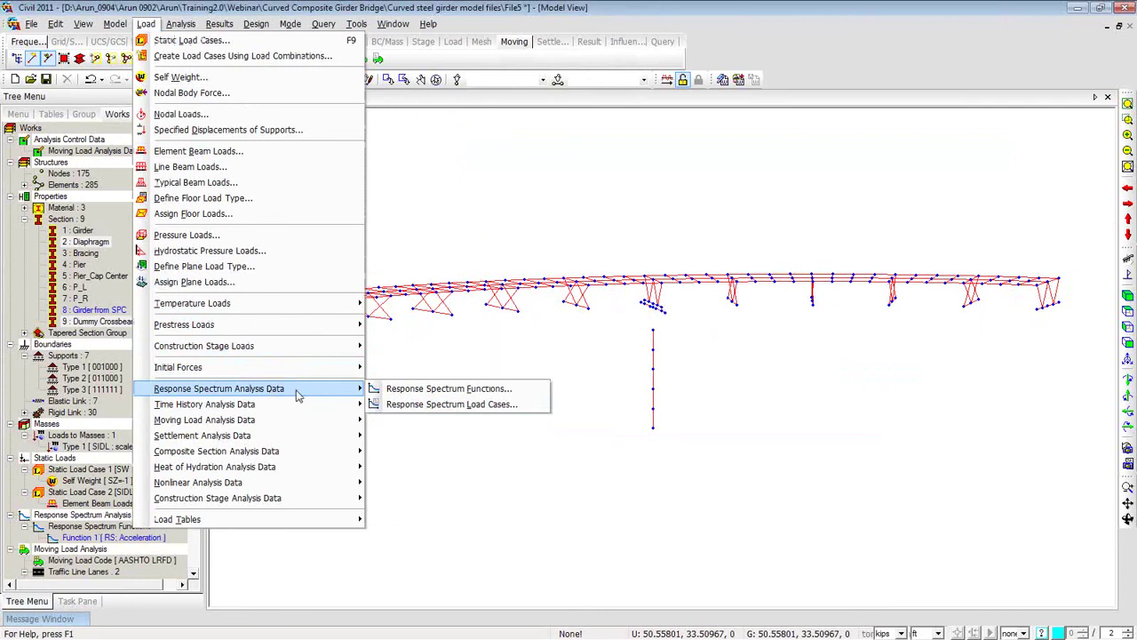
pyautogui.click(407, 411)
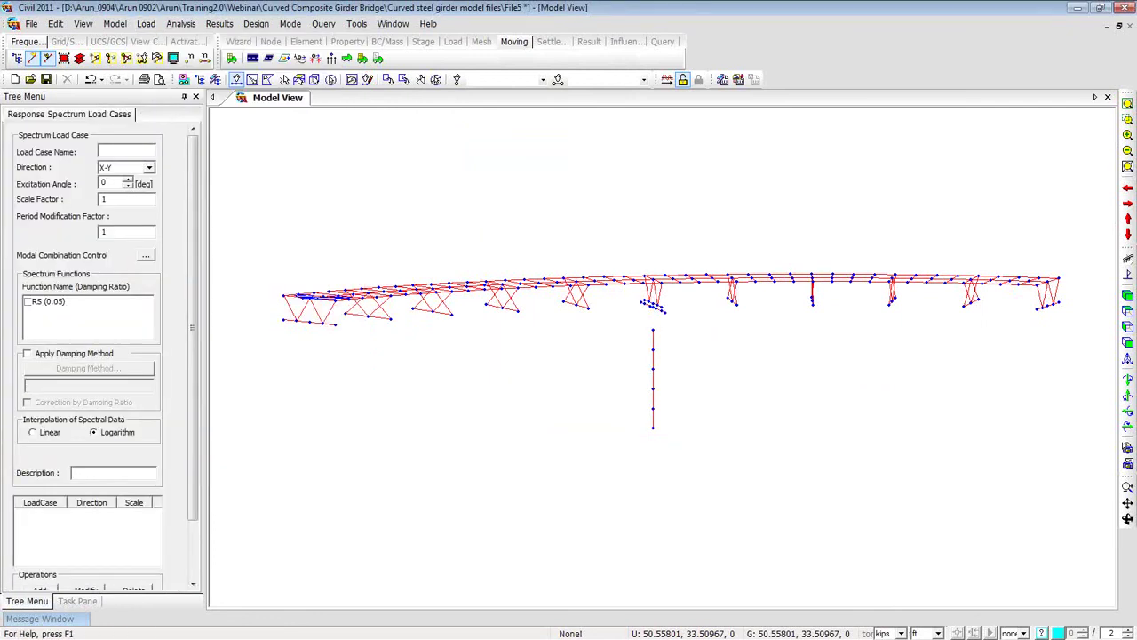
pyautogui.click(113, 150)
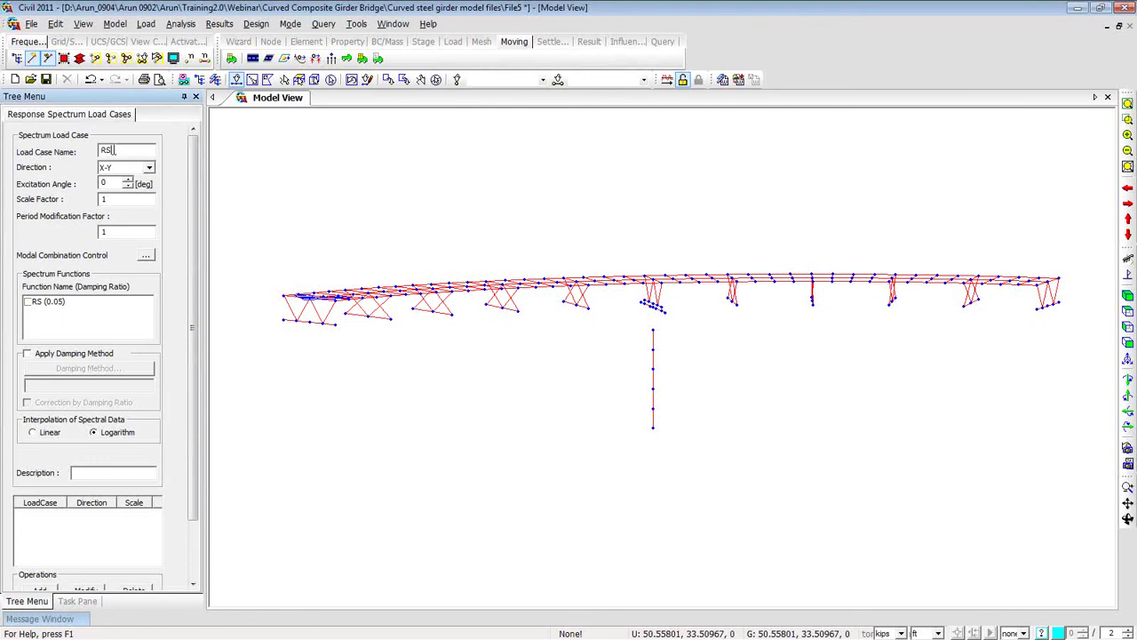
pyautogui.write('RS-X')
pyautogui.click(147, 256)
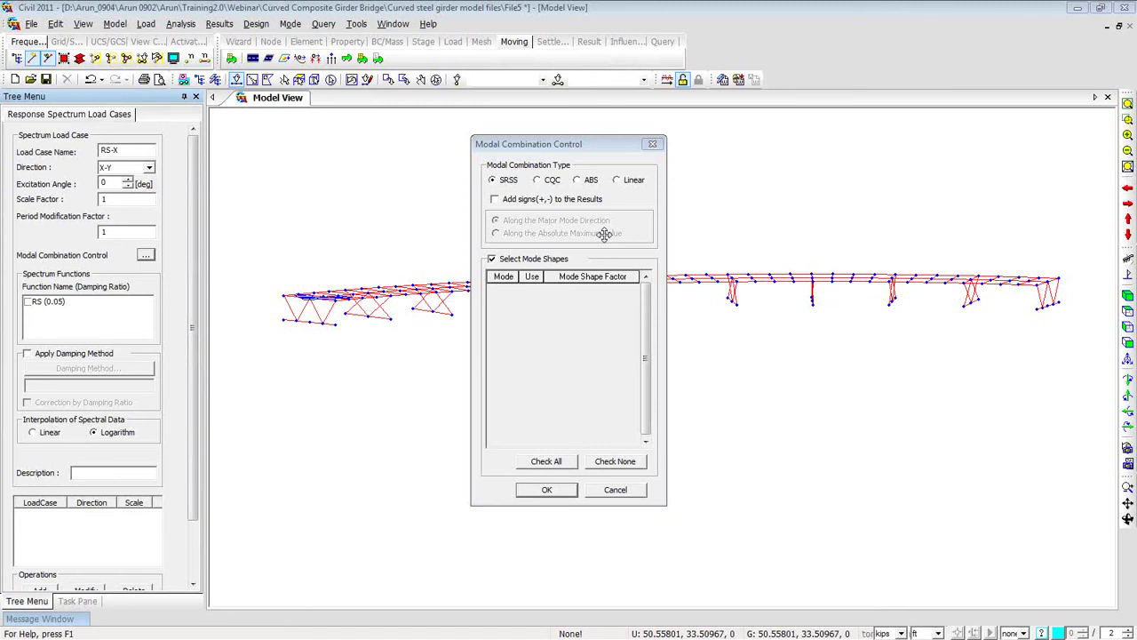
pyautogui.press('F1')
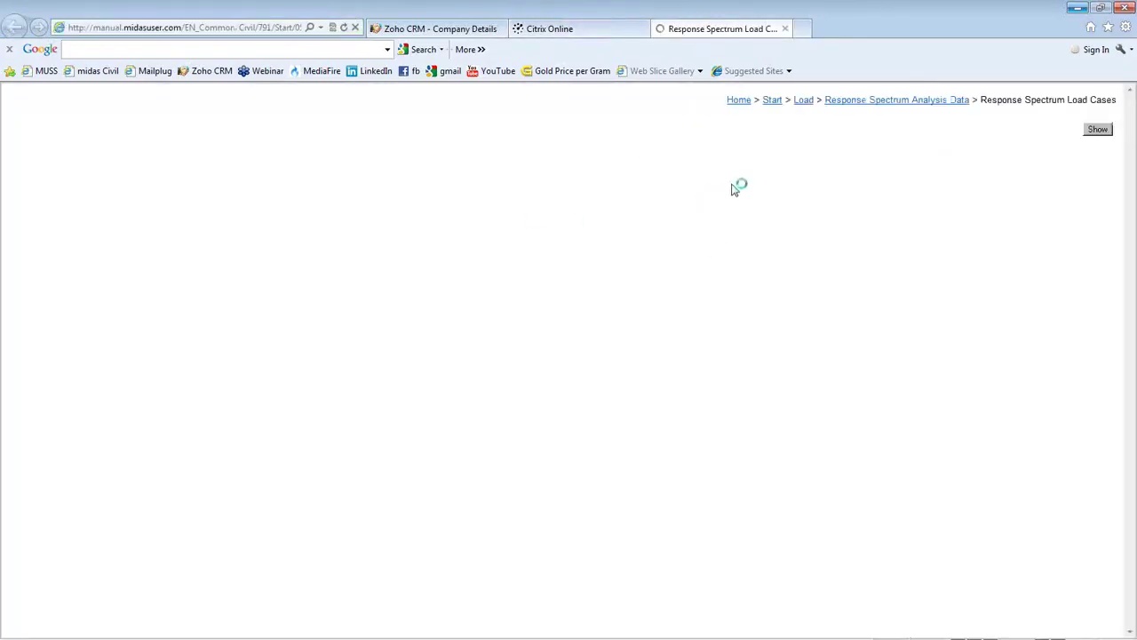
# Read the SRSS and CQC Modal Combination Type section of the online manual, then minimize it.
pyautogui.scroll(-9, 562, 255)
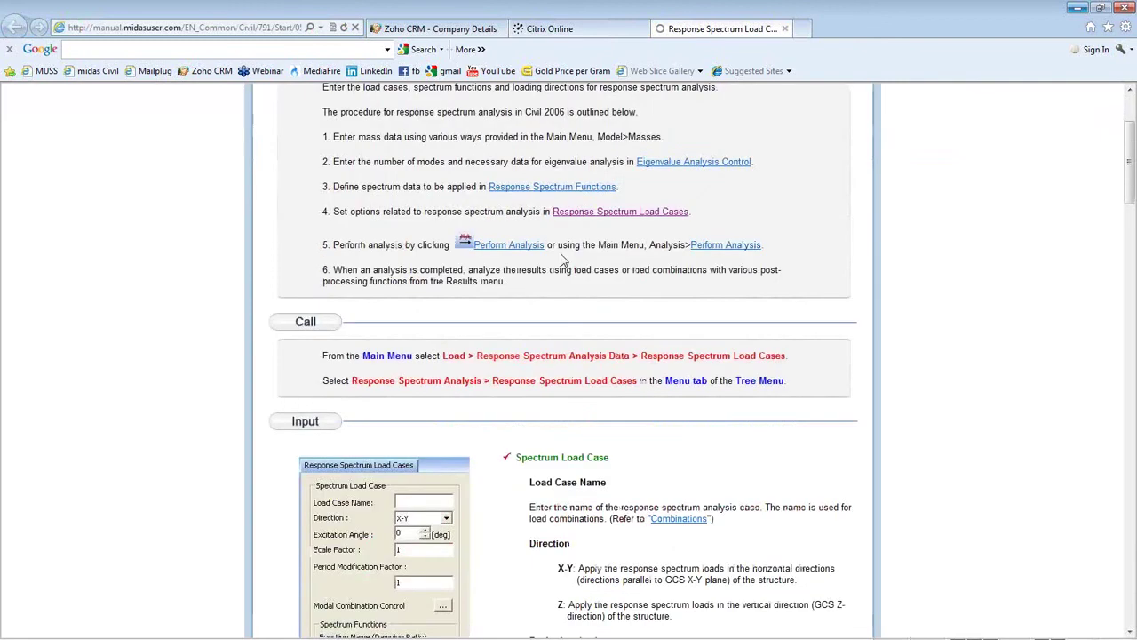
pyautogui.scroll(-4, 562, 264)
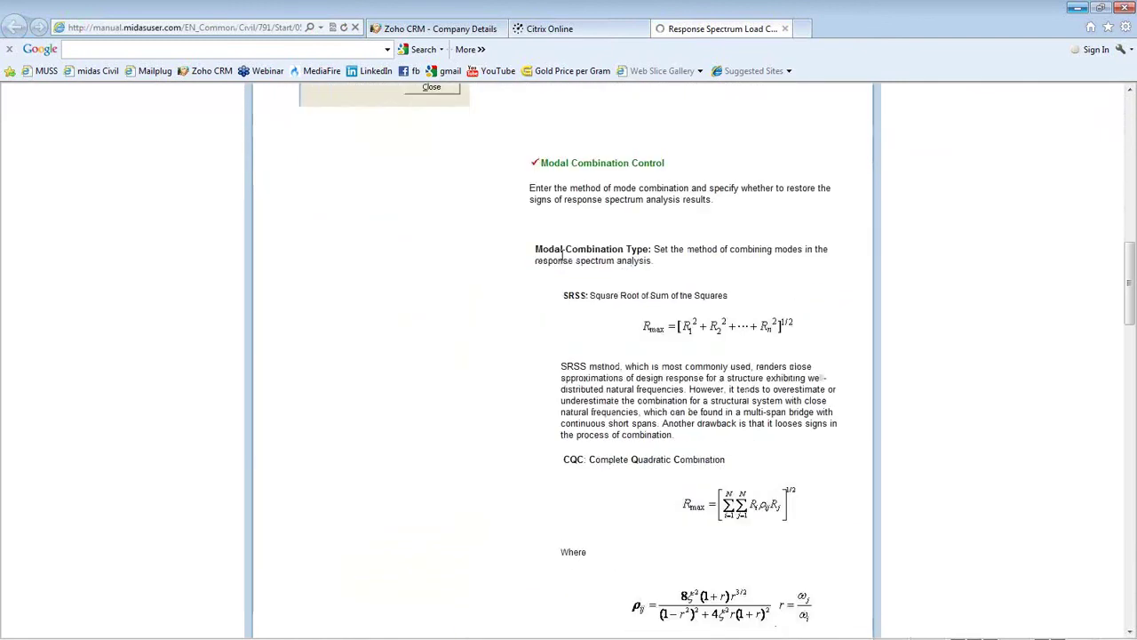
pyautogui.click(1078, 10)
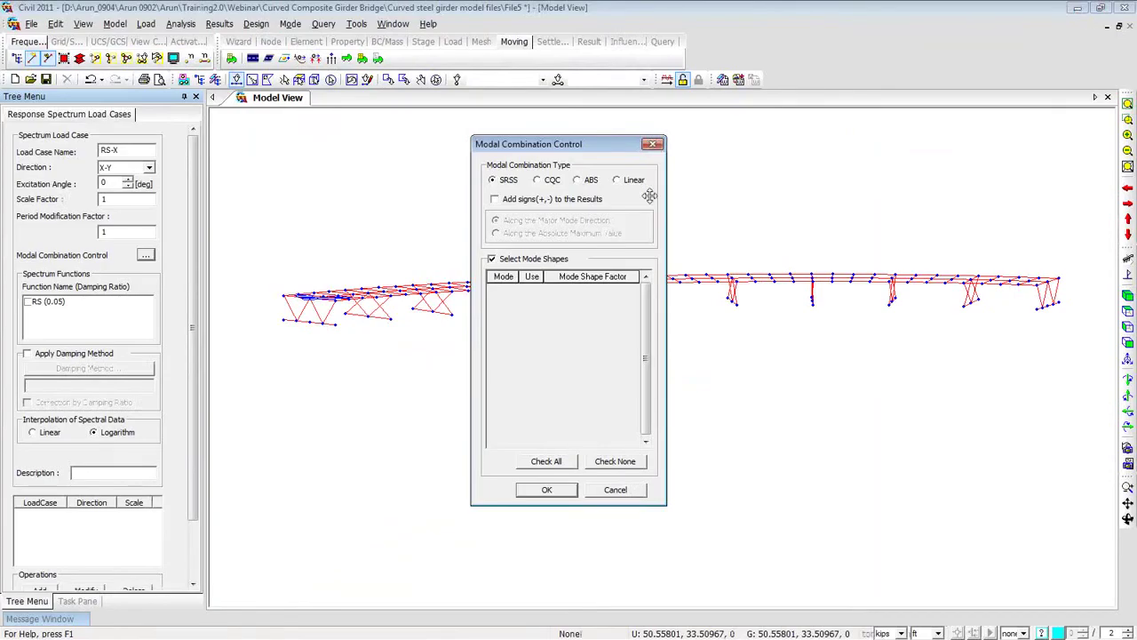
# Assign the RS (0.05) spectrum function to the load case, leaving the damping method off.
pyautogui.click(654, 144)
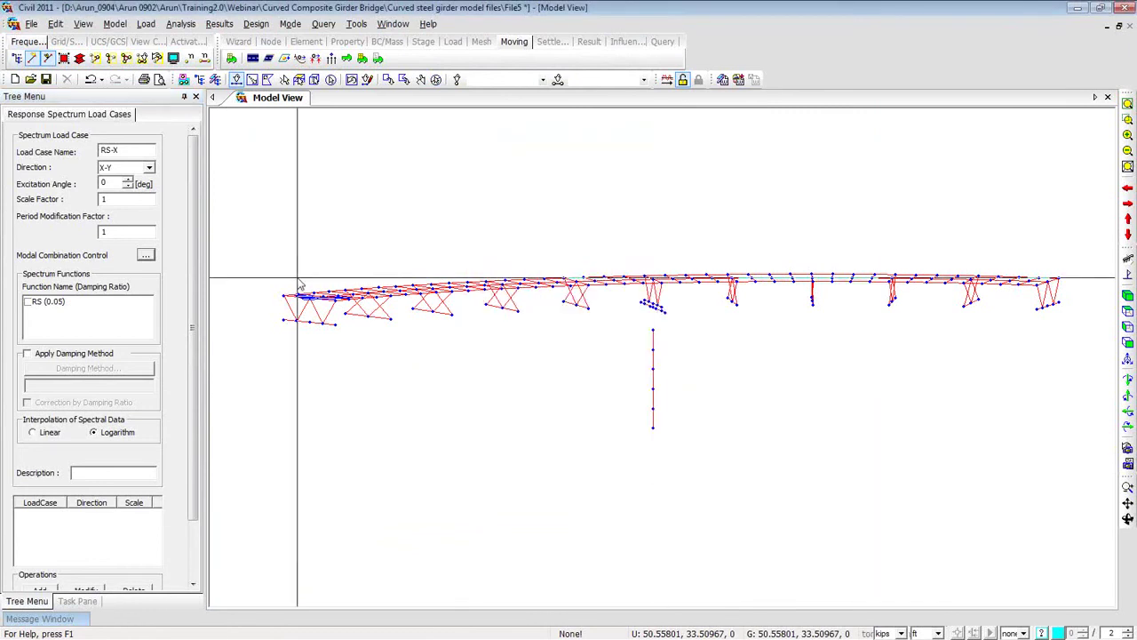
pyautogui.click(27, 303)
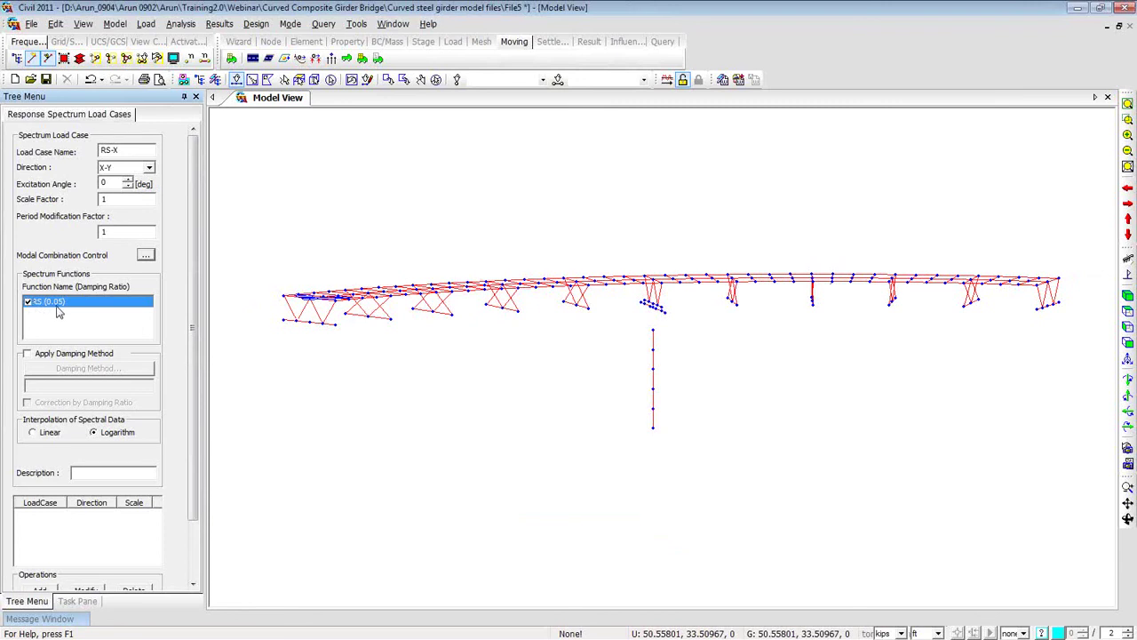
pyautogui.click(30, 355)
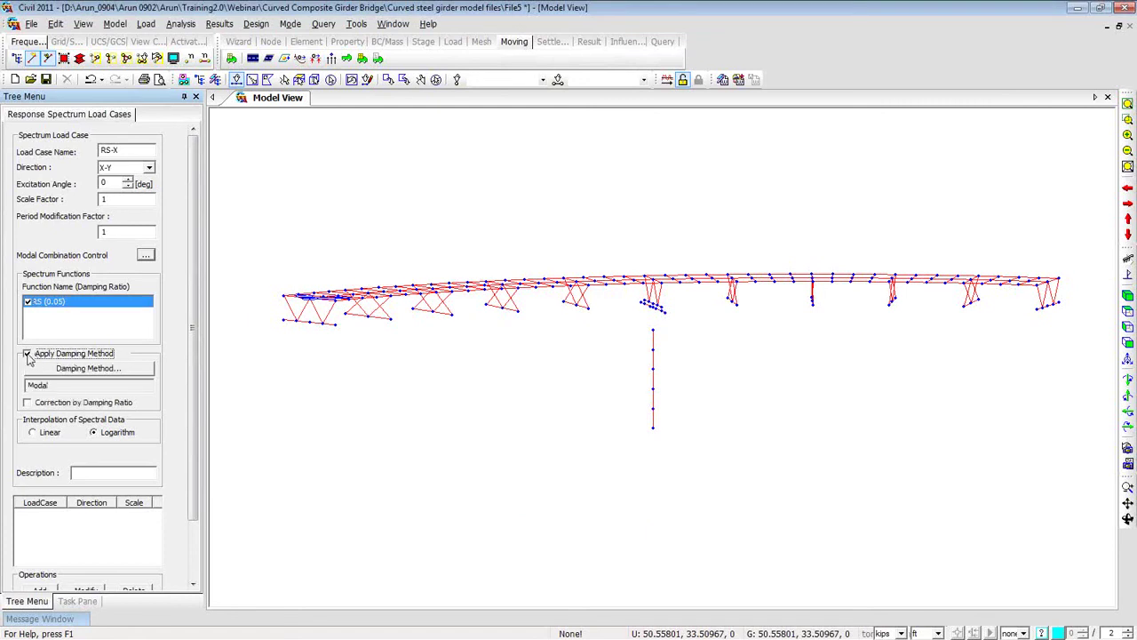
pyautogui.click(63, 369)
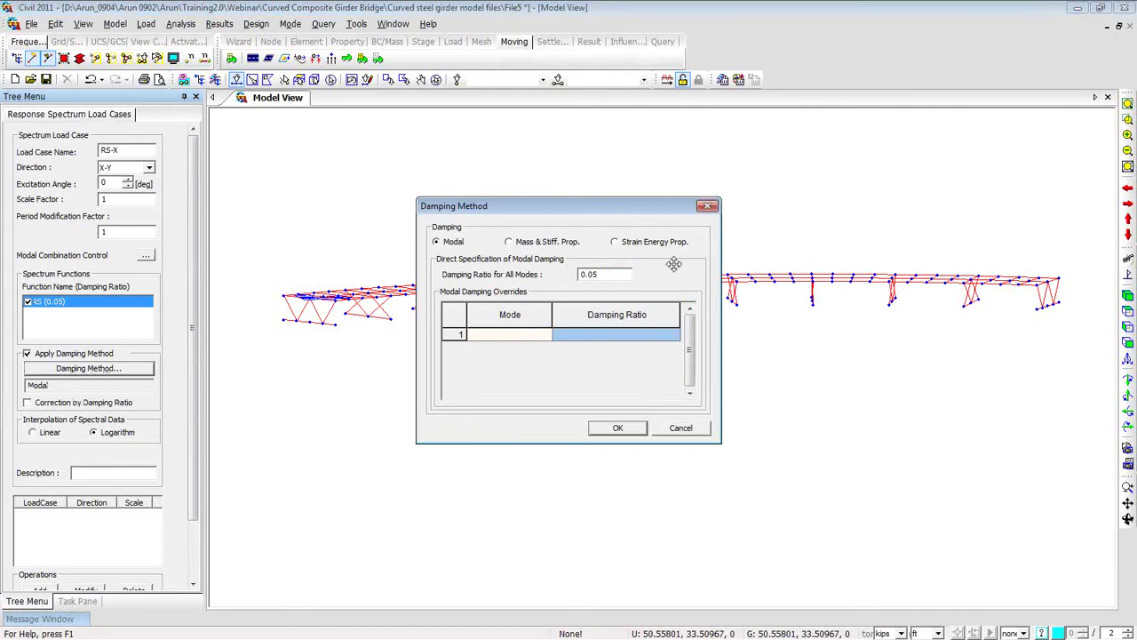
pyautogui.click(707, 205)
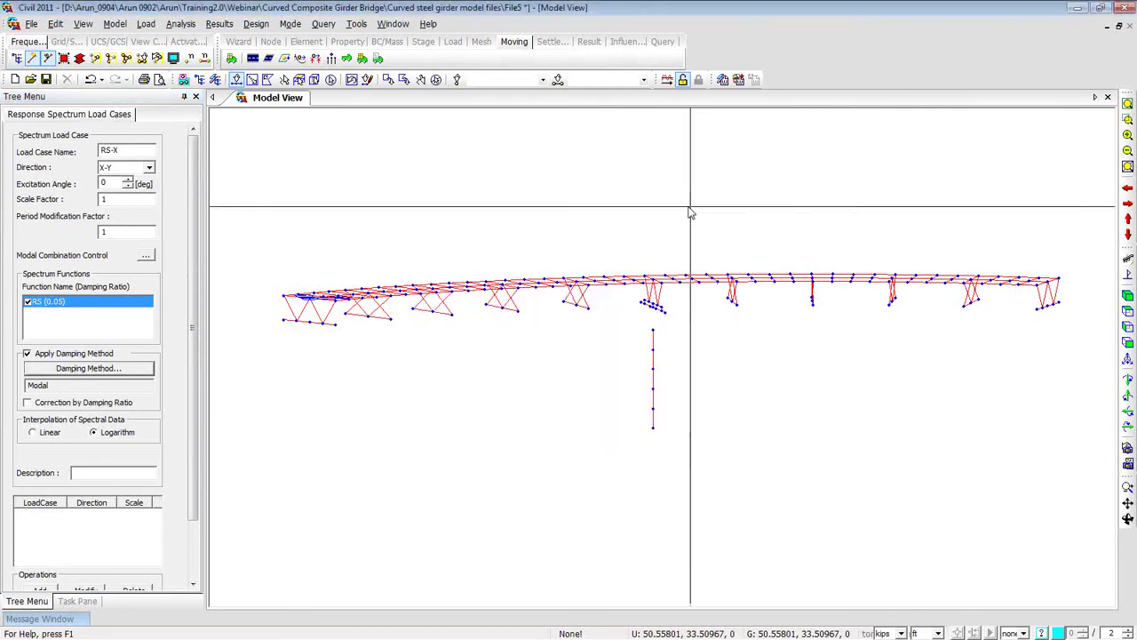
pyautogui.click(27, 354)
pyautogui.scroll(-2, 193, 361)
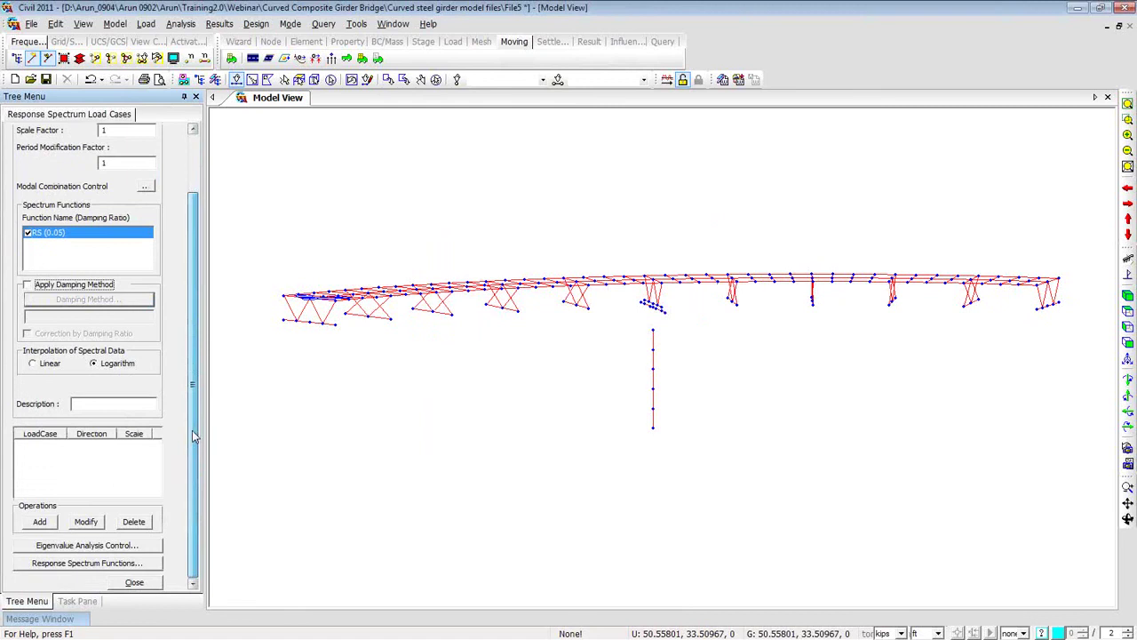
# Add response spectrum load cases RS-X and RS-Y, with RS-Y at a 90° excitation angle.
pyautogui.click(41, 522)
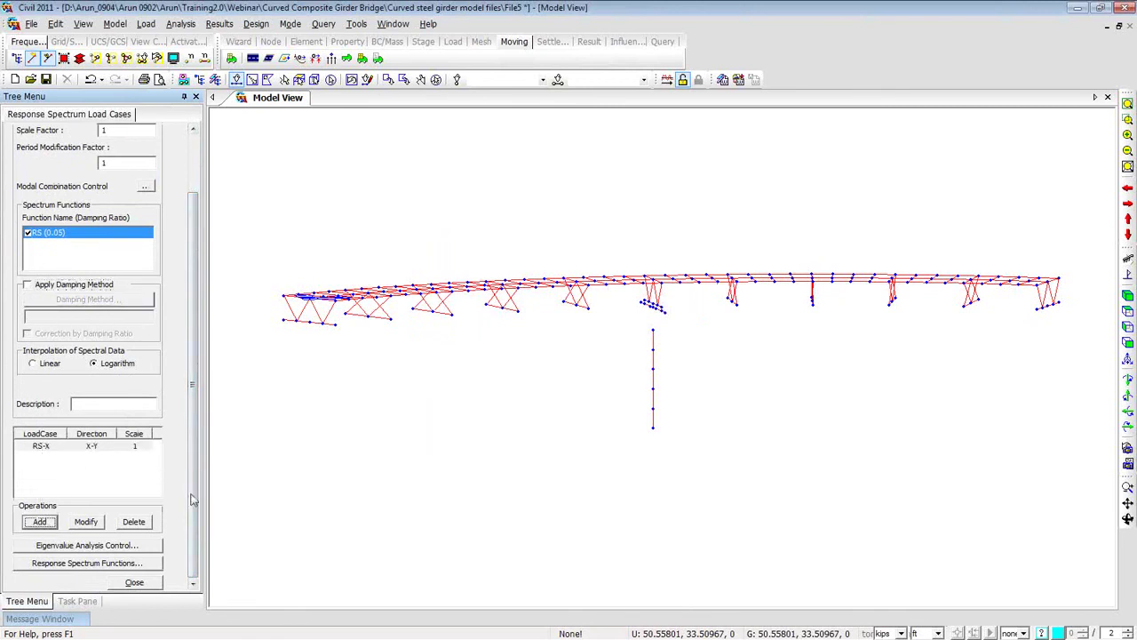
pyautogui.scroll(3, 185, 508)
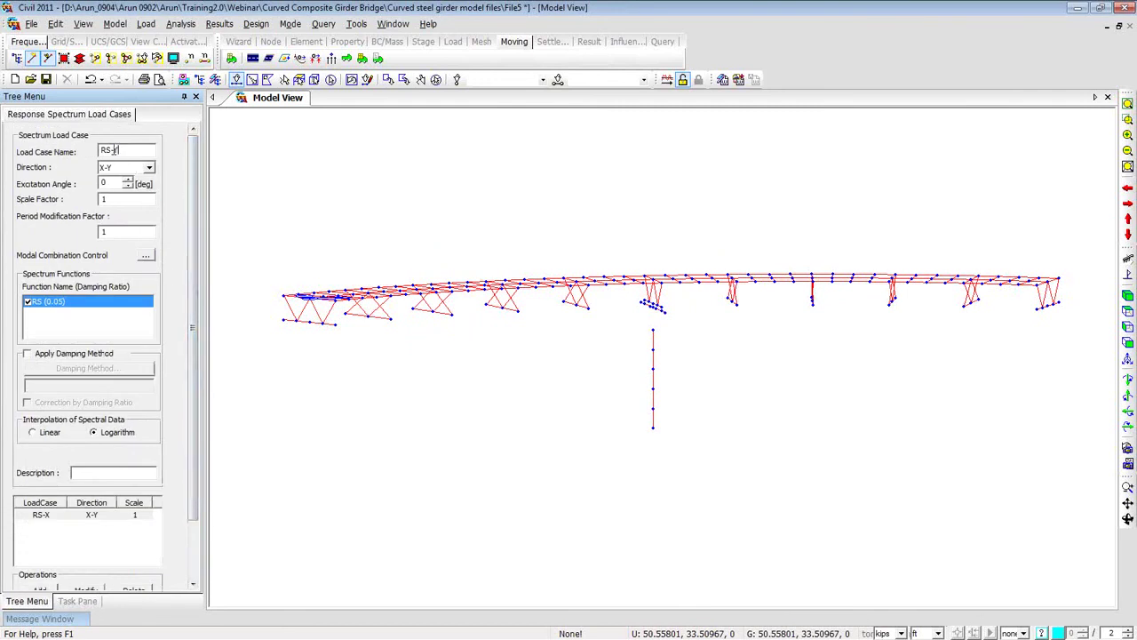
pyautogui.write('90')
pyautogui.scroll(-3, 183, 302)
pyautogui.click(40, 521)
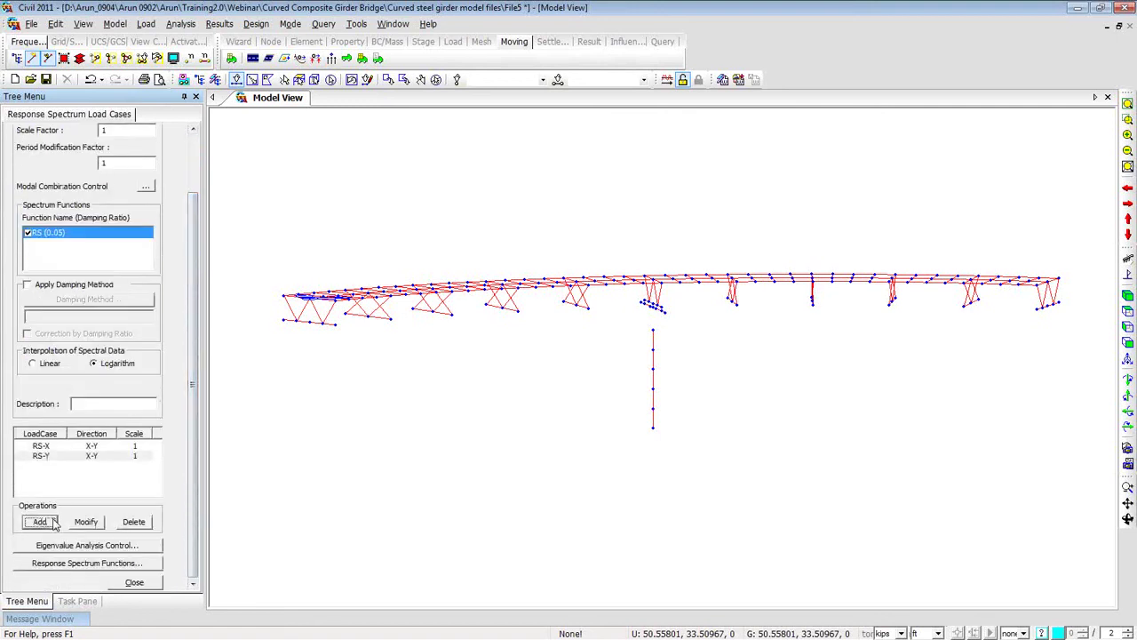
pyautogui.click(115, 551)
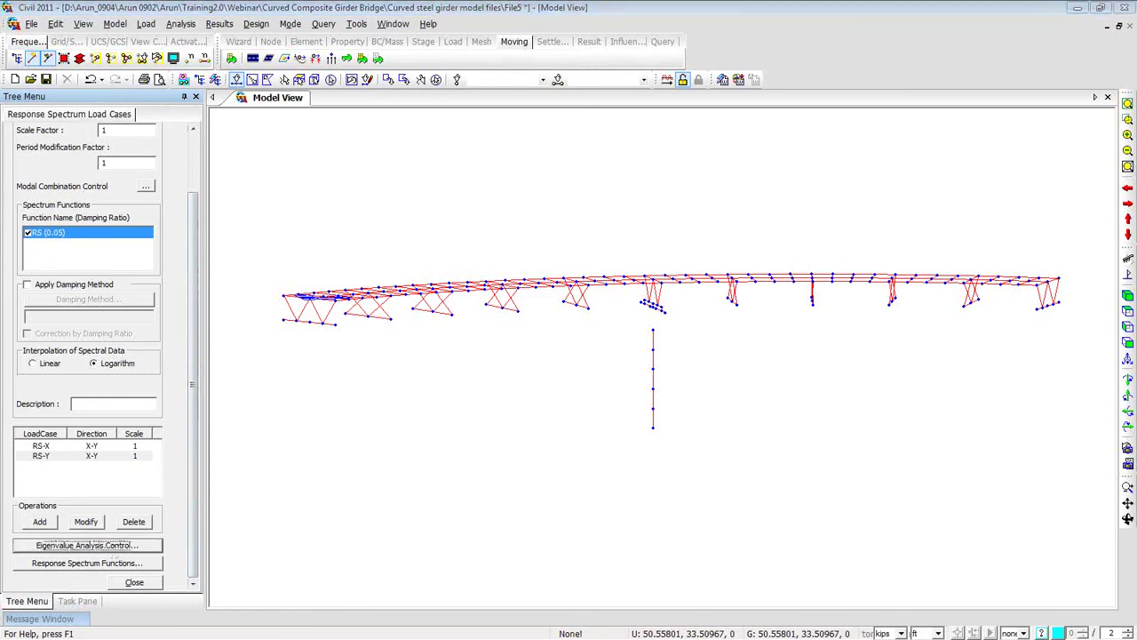
# Accept 10 Lanczos eigenvalue frequencies, close the load-case form and run the analysis.
pyautogui.moveTo(691, 175); pyautogui.dragTo(528, 126)
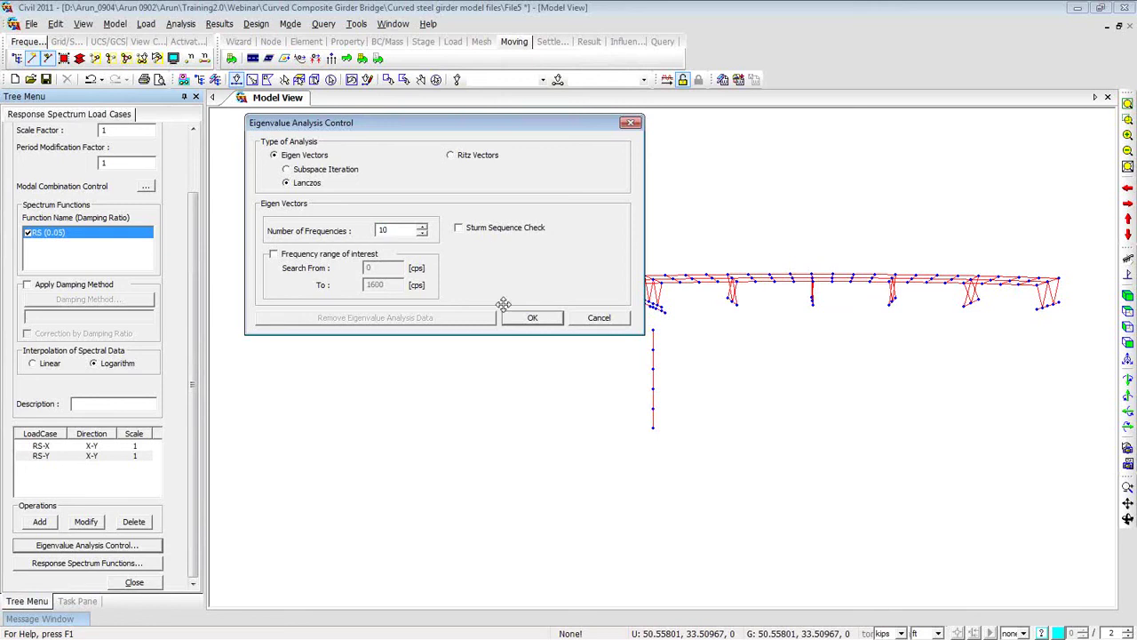
pyautogui.click(524, 320)
pyautogui.click(134, 582)
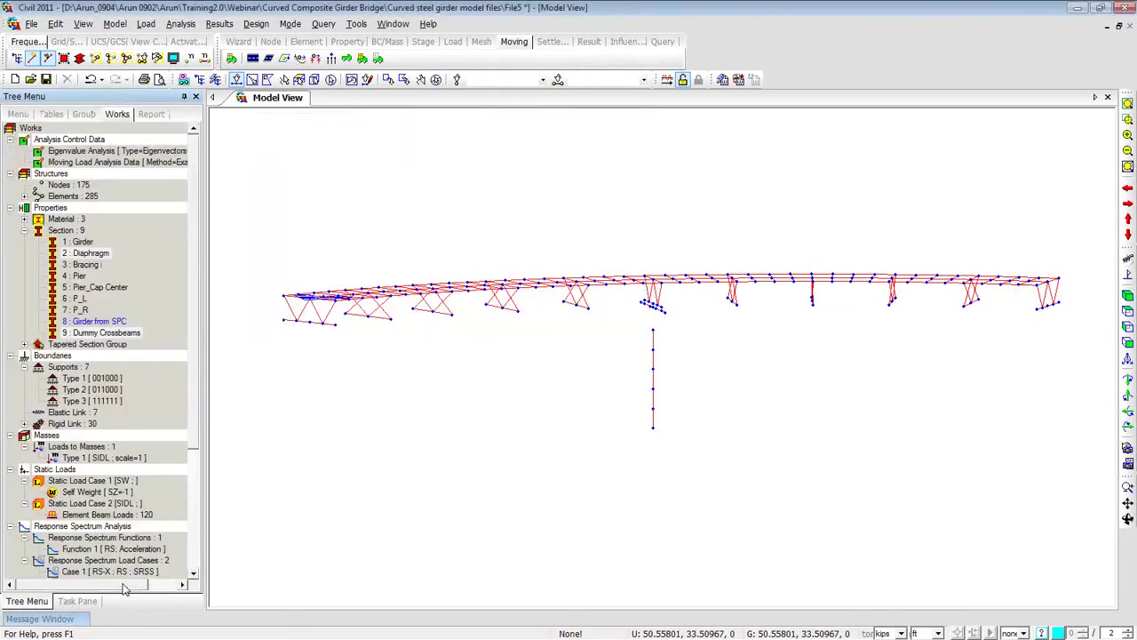
pyautogui.moveTo(194, 406); pyautogui.dragTo(198, 525)
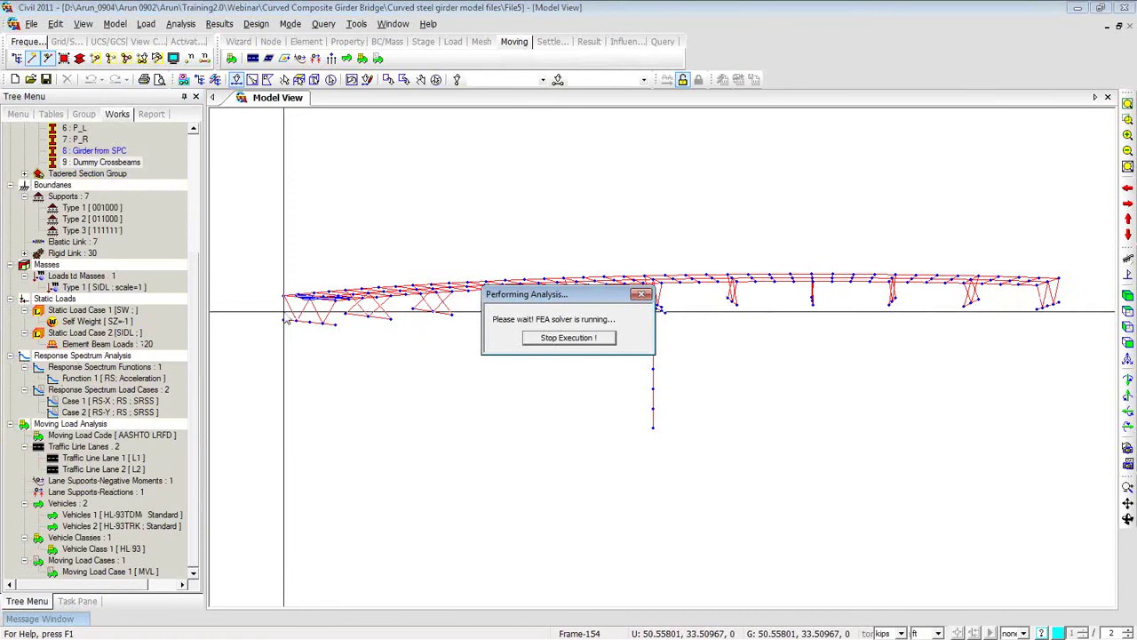
pyautogui.moveTo(49, 622)
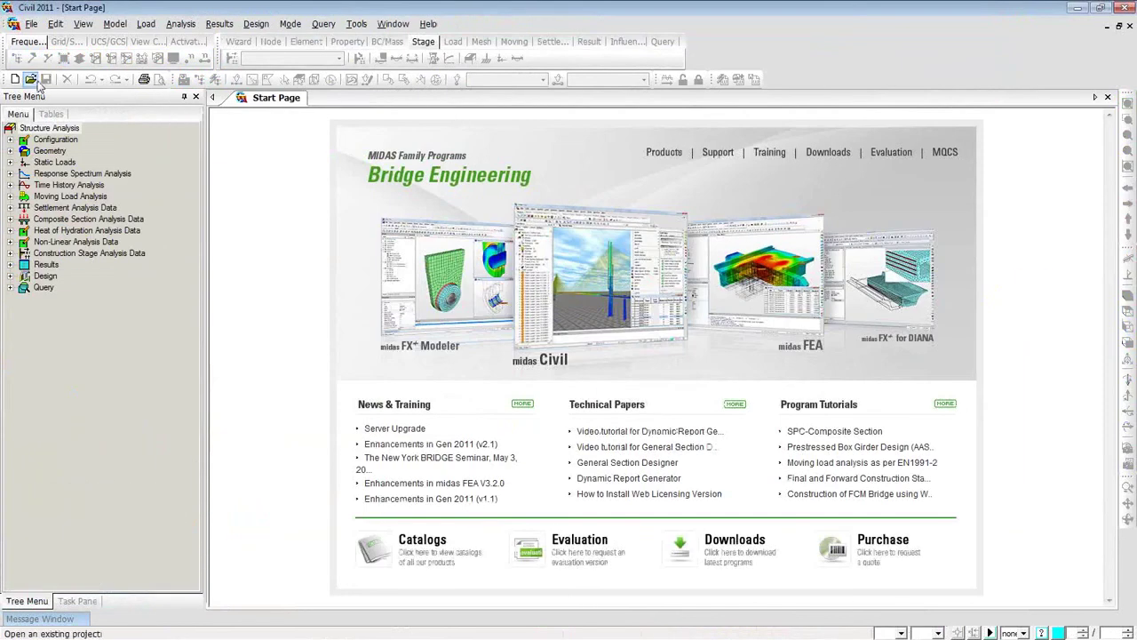
# Open the File7 project and switch the display to Hidden shaded solids.
pyautogui.click(31, 78)
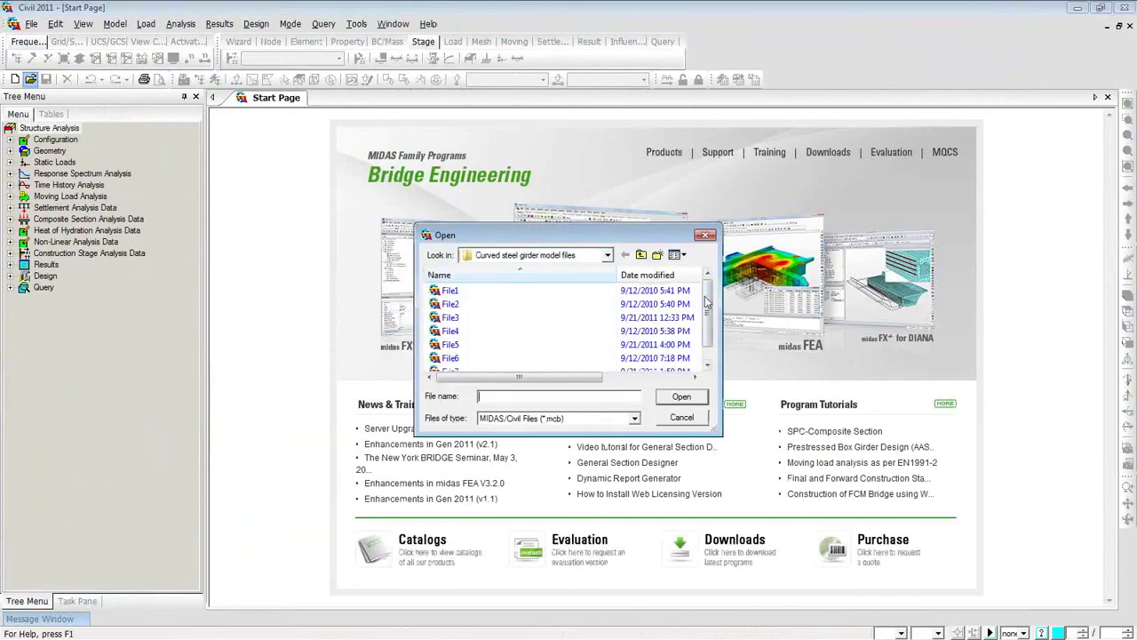
pyautogui.scroll(-1, 710, 310)
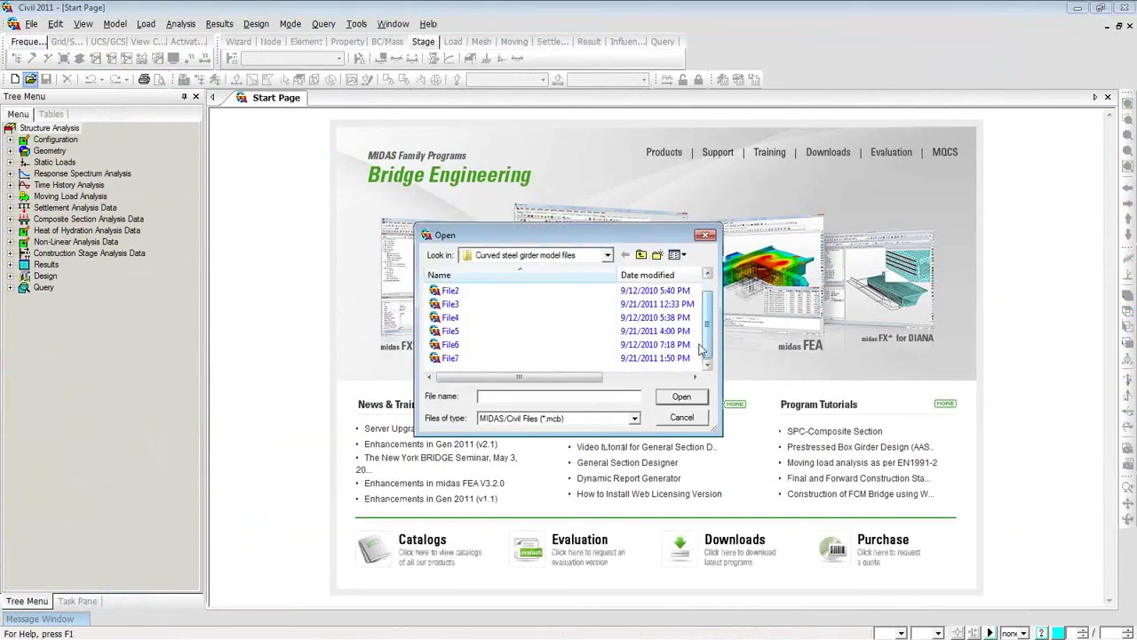
pyautogui.click(493, 359)
pyautogui.click(691, 403)
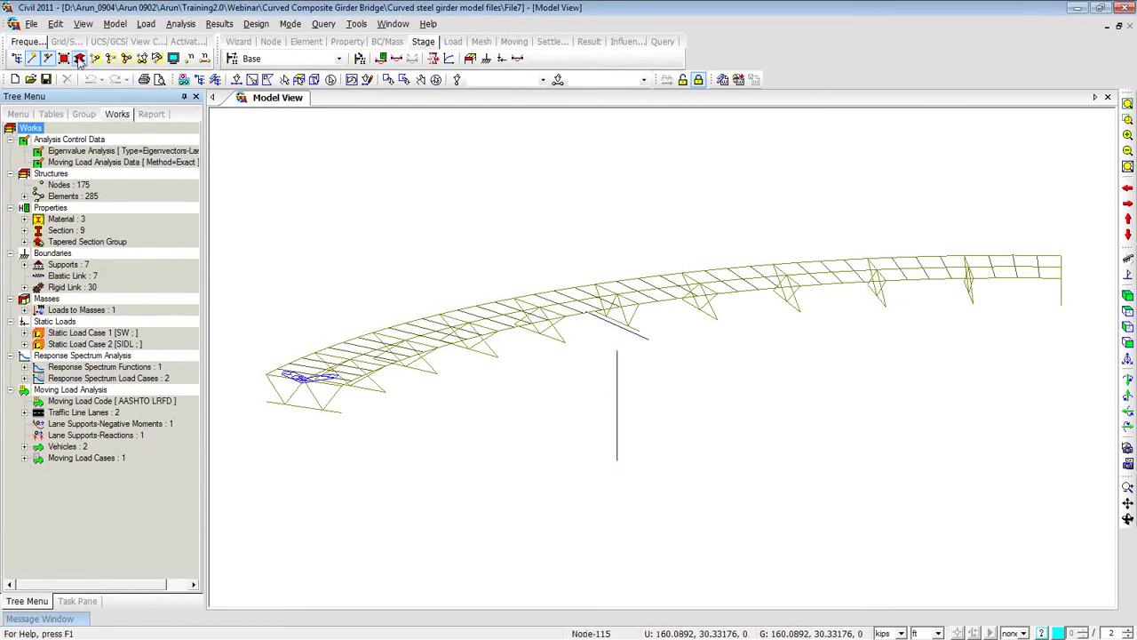
pyautogui.click(79, 59)
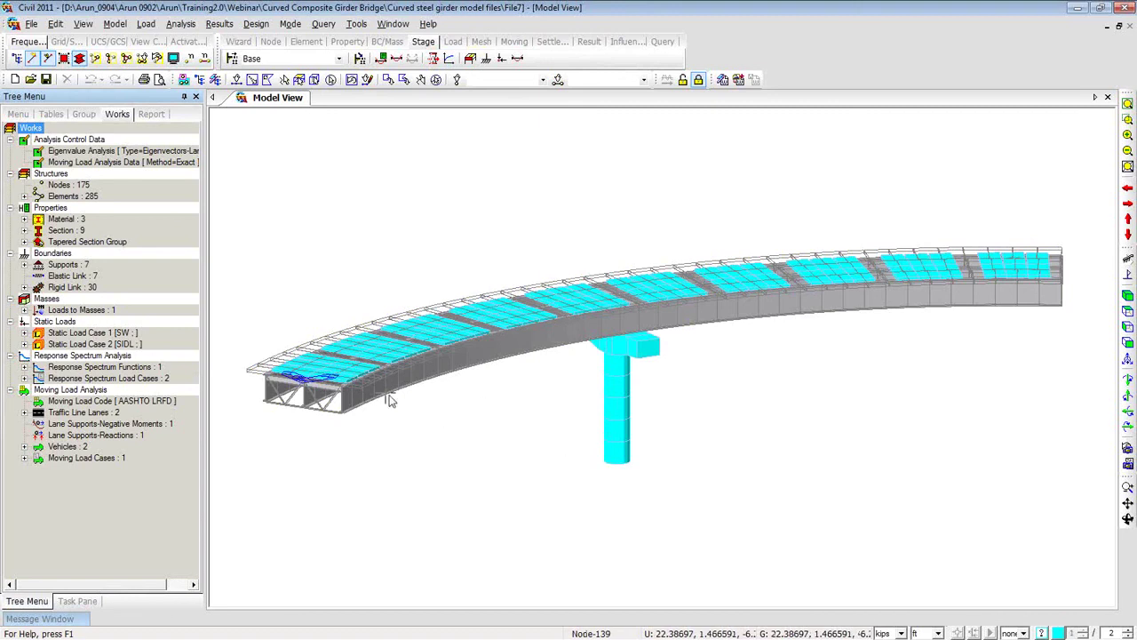
# Show the SW(ST) reaction forces table (total vertical 1355.34 kips), then close it.
pyautogui.rightClick(294, 160)
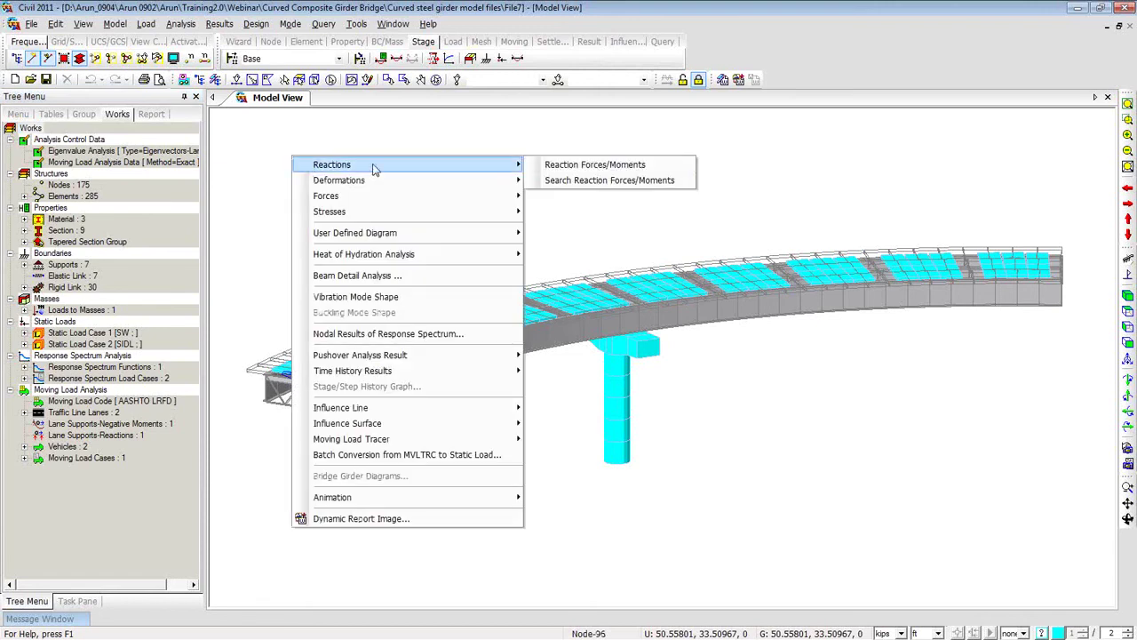
pyautogui.click(545, 176)
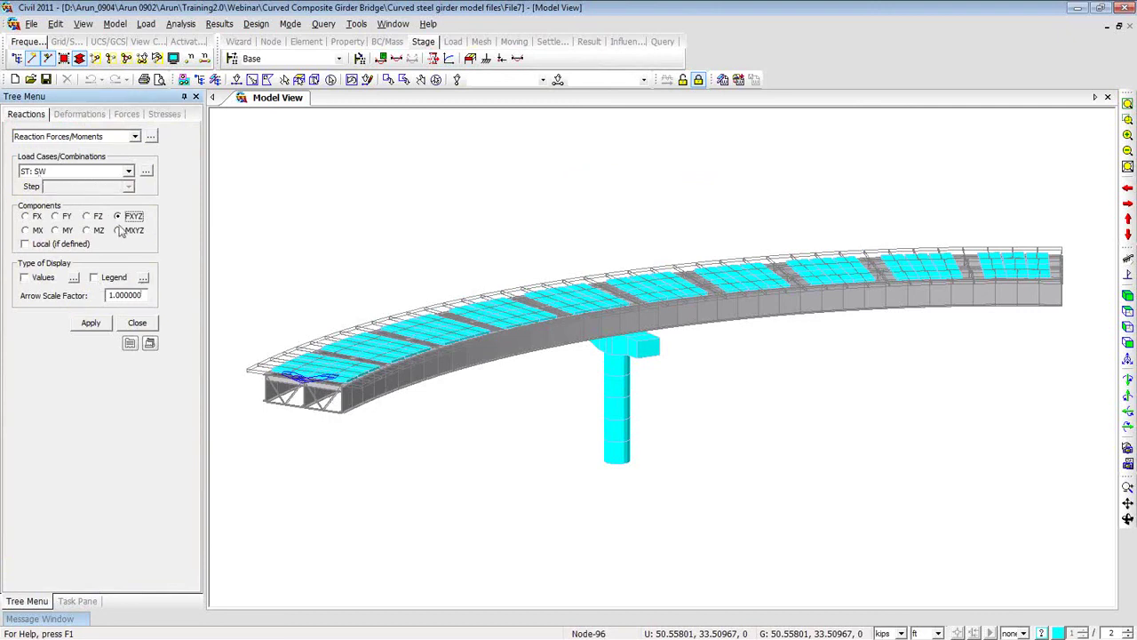
pyautogui.click(151, 140)
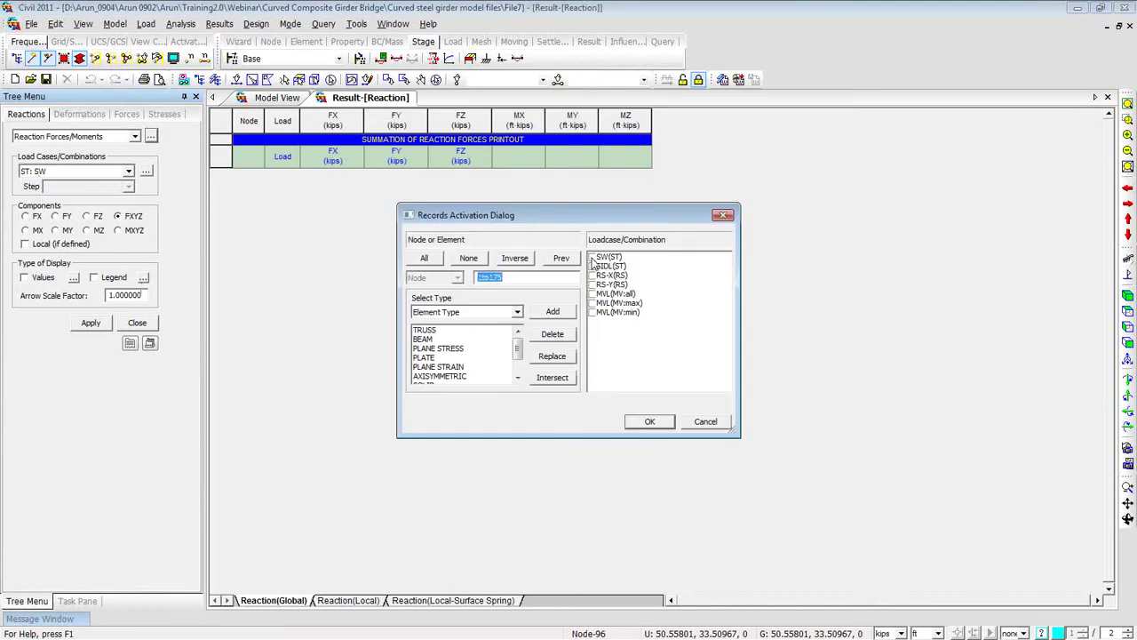
pyautogui.click(598, 257)
pyautogui.click(667, 423)
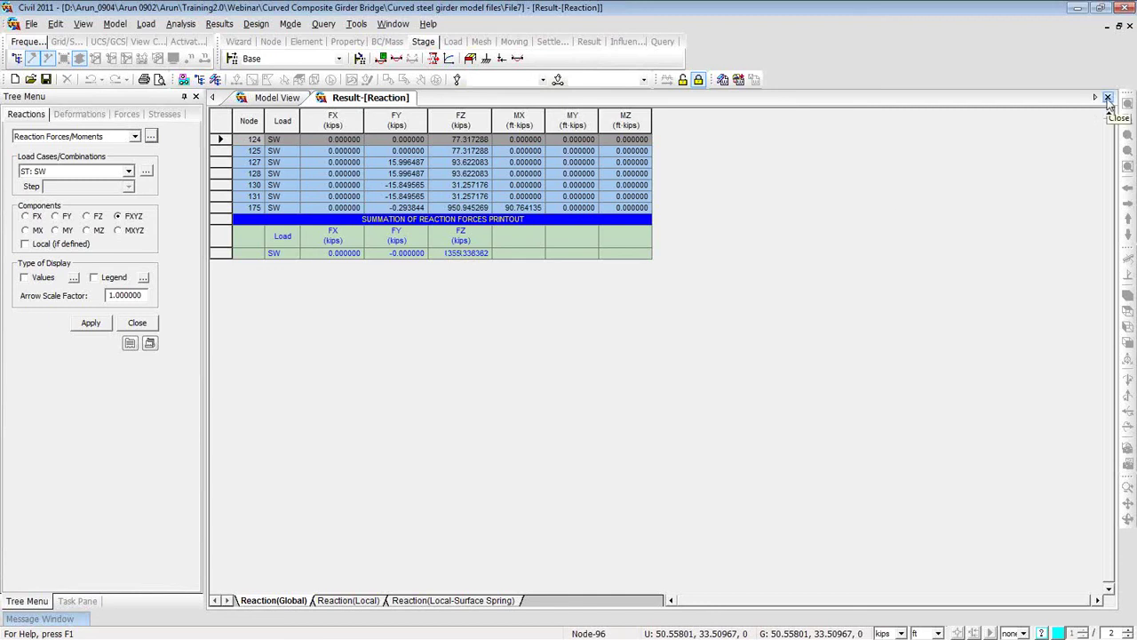
pyautogui.click(1108, 98)
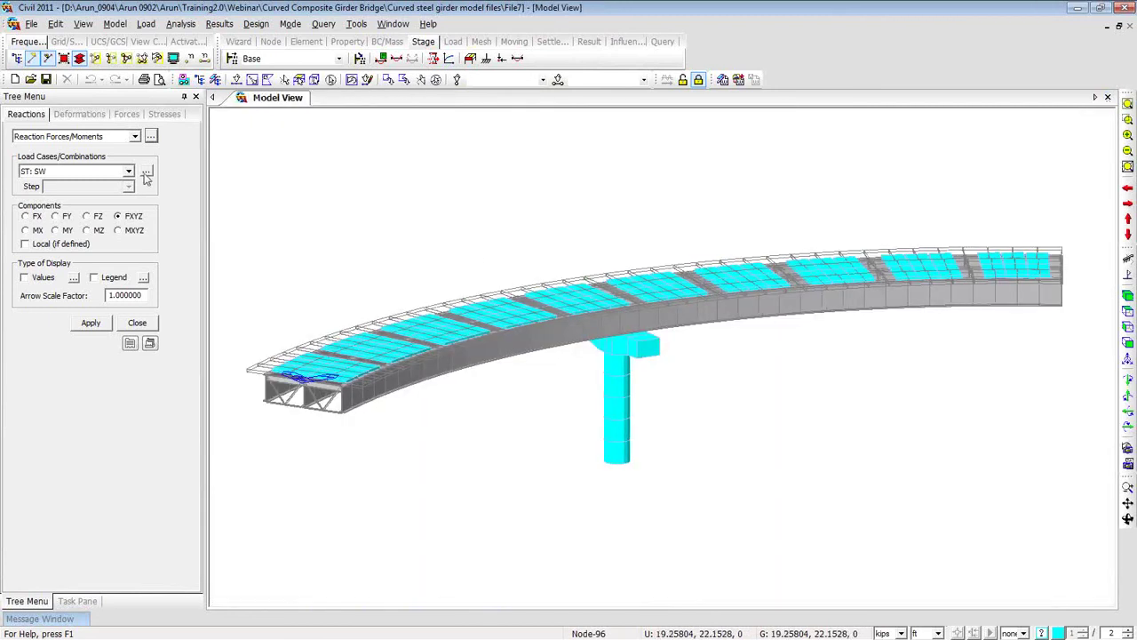
# Display the self-weight displacement contour on the deformed shape with a legend.
pyautogui.click(92, 118)
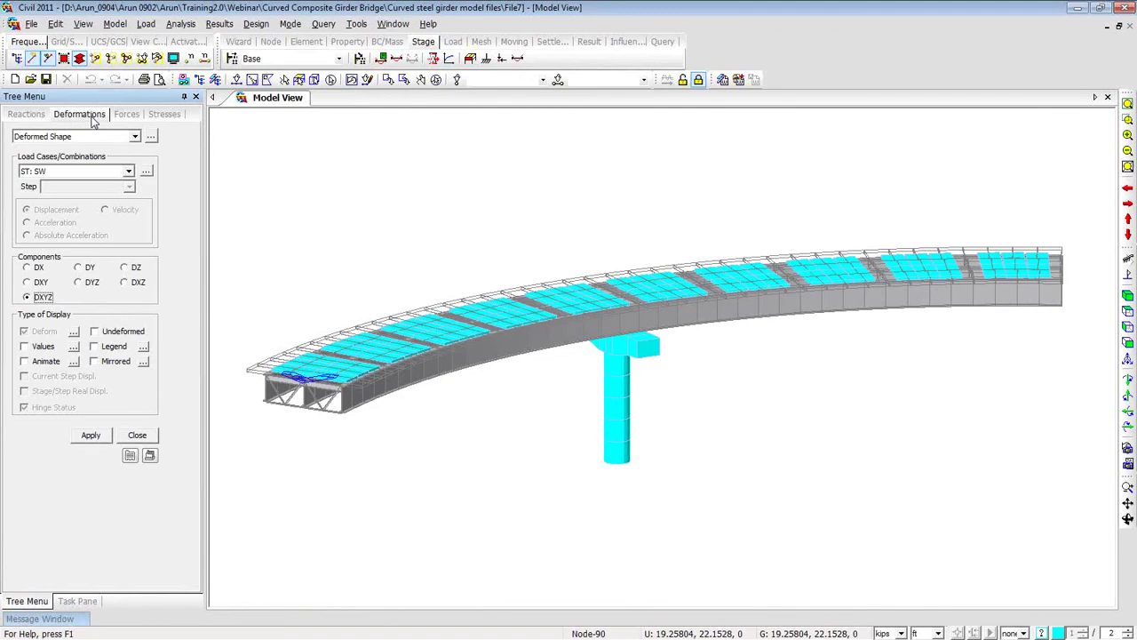
pyautogui.click(94, 347)
pyautogui.click(121, 137)
pyautogui.click(106, 168)
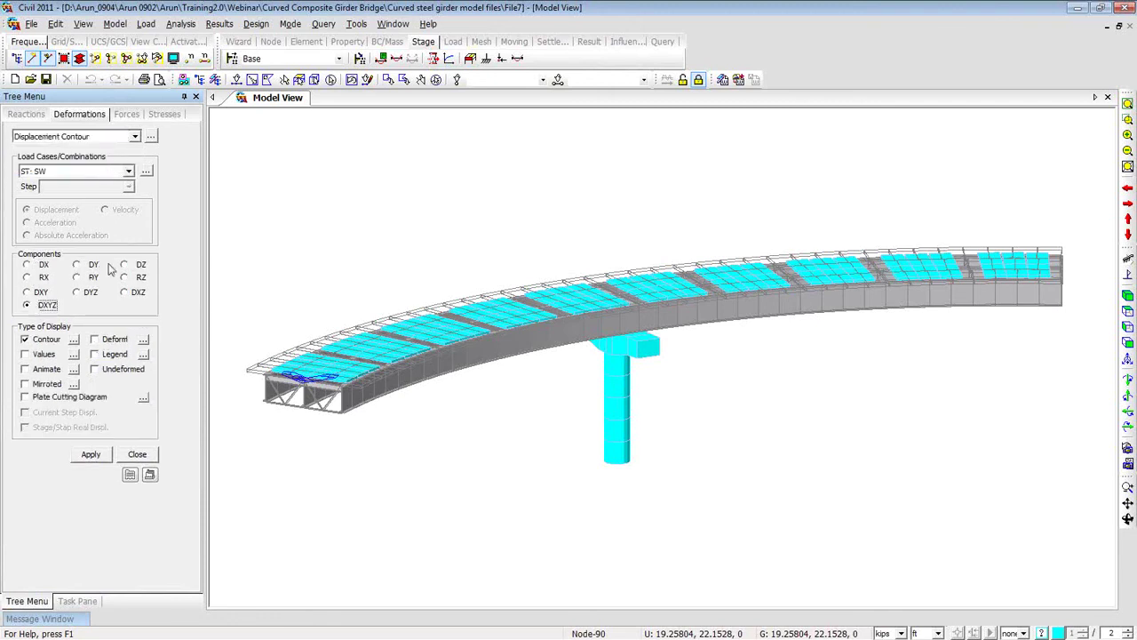
pyautogui.click(95, 340)
pyautogui.click(94, 354)
pyautogui.click(91, 454)
pyautogui.keyDown('ctrl'); pyautogui.moveTo(272, 475); pyautogui.dragTo(435, 479, button='middle'); pyautogui.keyUp('ctrl')
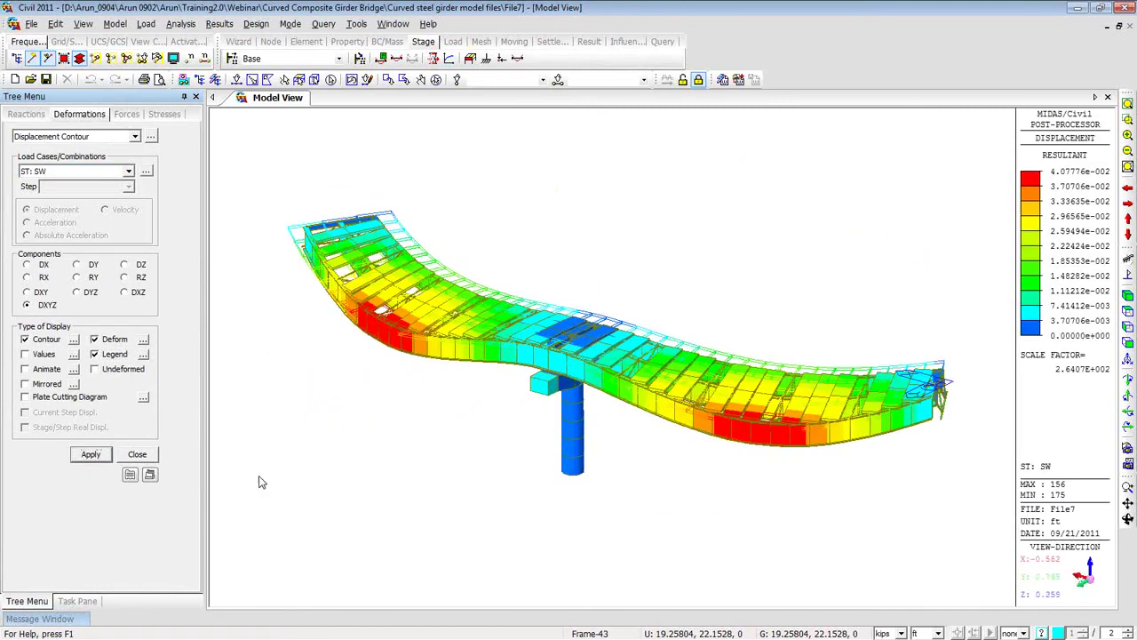
# Set the deformation scale factor to 0.5 and the length unit to inches.
pyautogui.click(144, 340)
pyautogui.write('0.5')
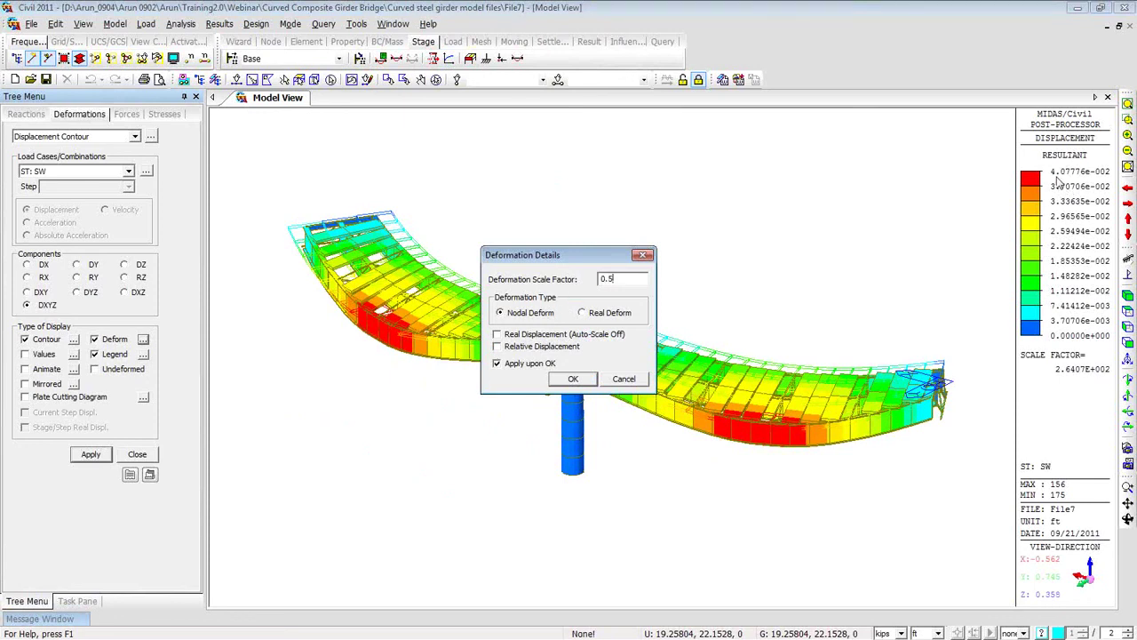
pyautogui.click(575, 378)
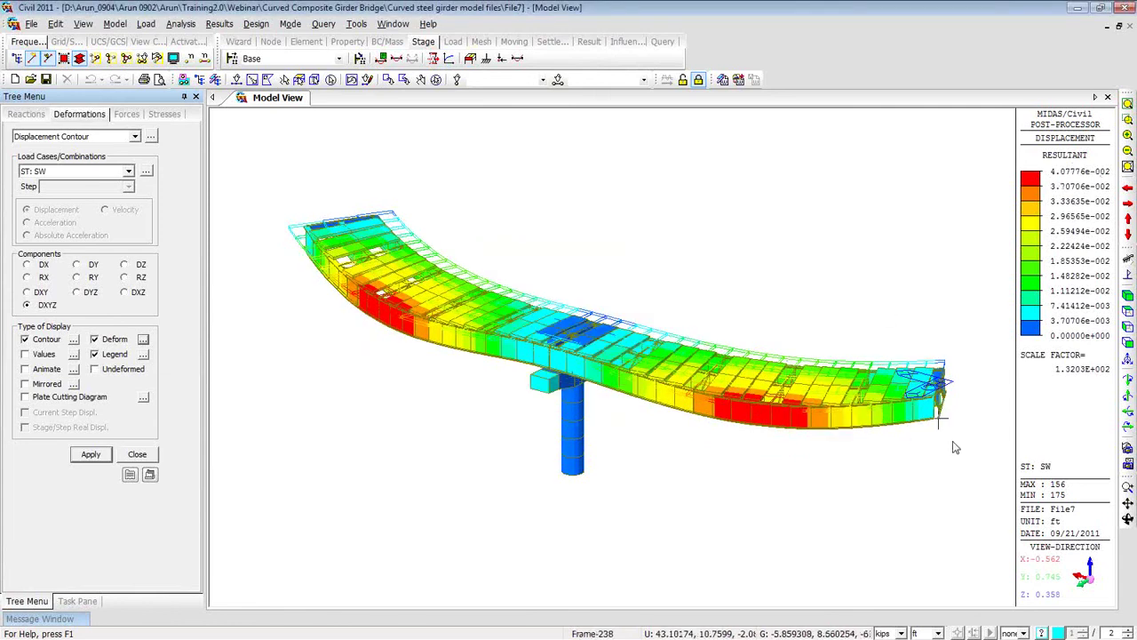
pyautogui.click(939, 632)
pyautogui.click(924, 613)
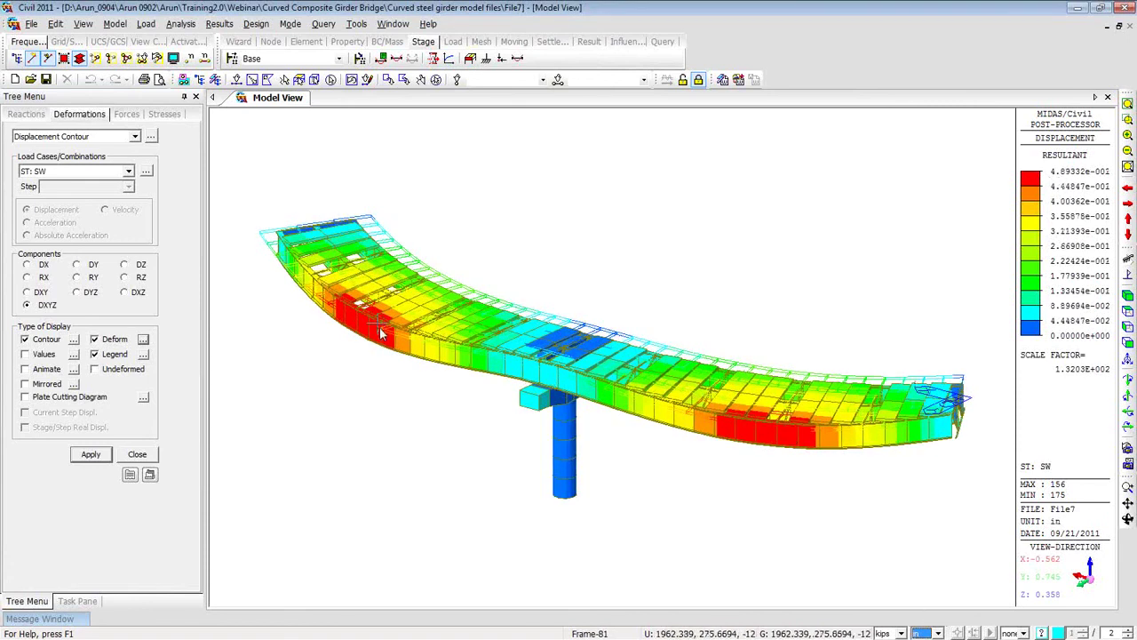
pyautogui.keyDown('ctrl'); pyautogui.moveTo(685, 500); pyautogui.dragTo(614, 494, button='middle'); pyautogui.keyUp('ctrl')
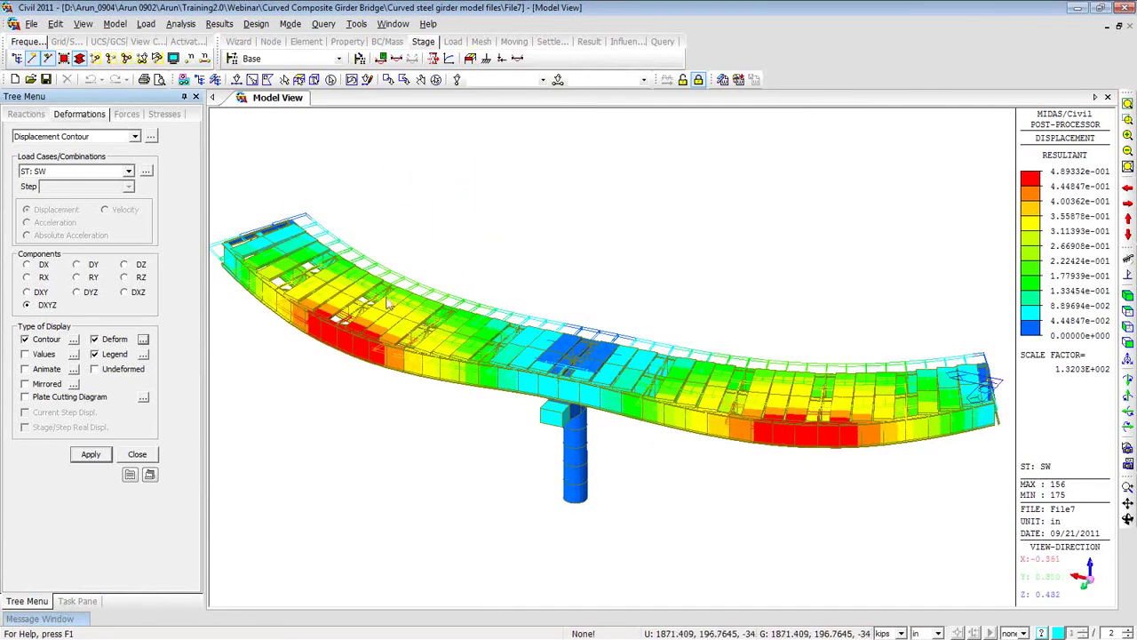
pyautogui.click(128, 116)
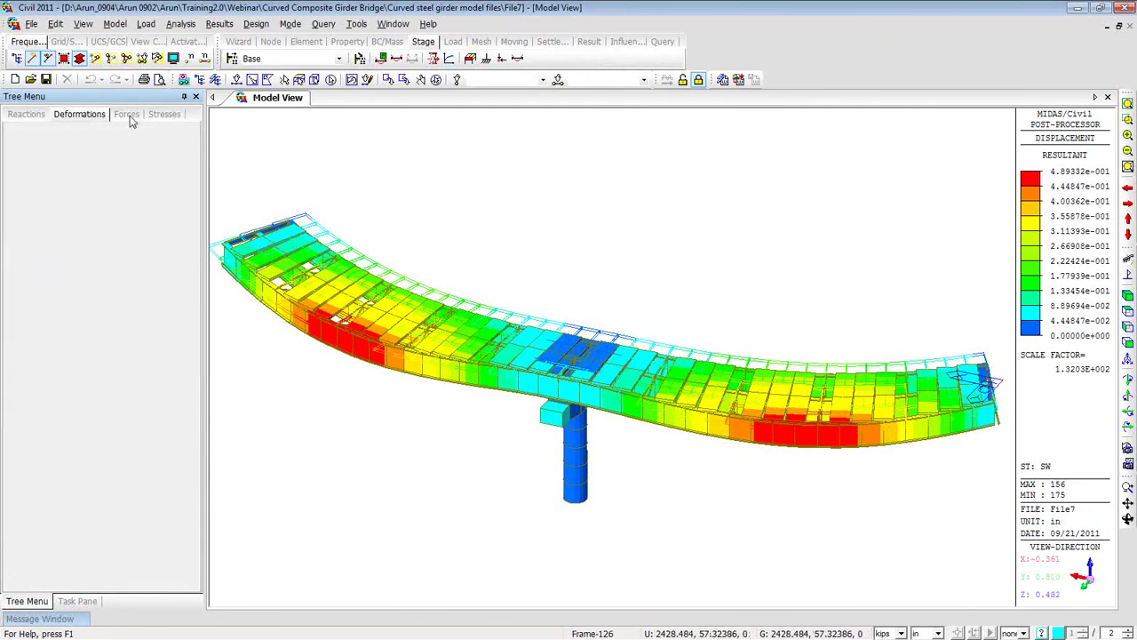
# Draw the self-weight My beam diagram with Solid Fill and no deformed shape.
pyautogui.click(133, 136)
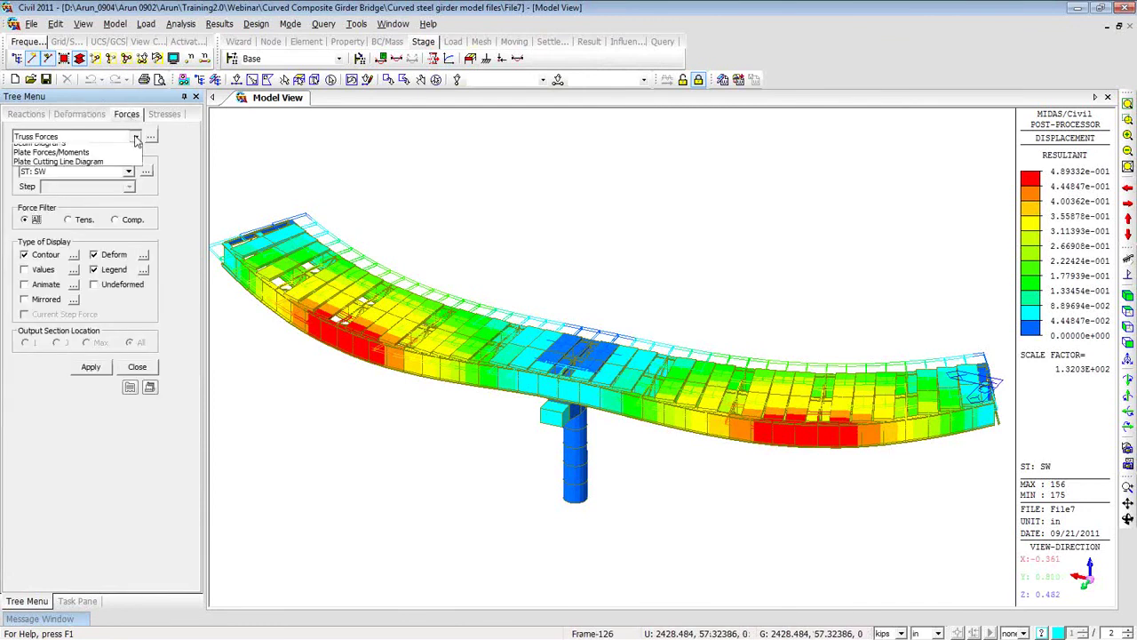
pyautogui.click(122, 171)
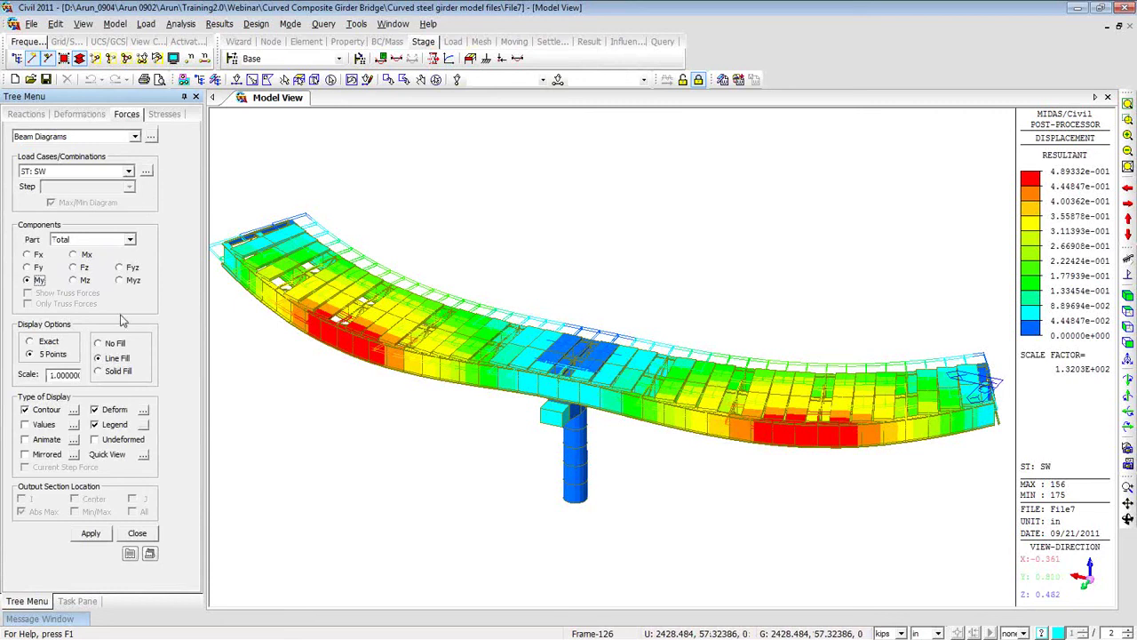
pyautogui.click(100, 372)
pyautogui.click(95, 410)
pyautogui.click(91, 533)
pyautogui.moveTo(544, 510); pyautogui.dragTo(450, 476, button='middle')
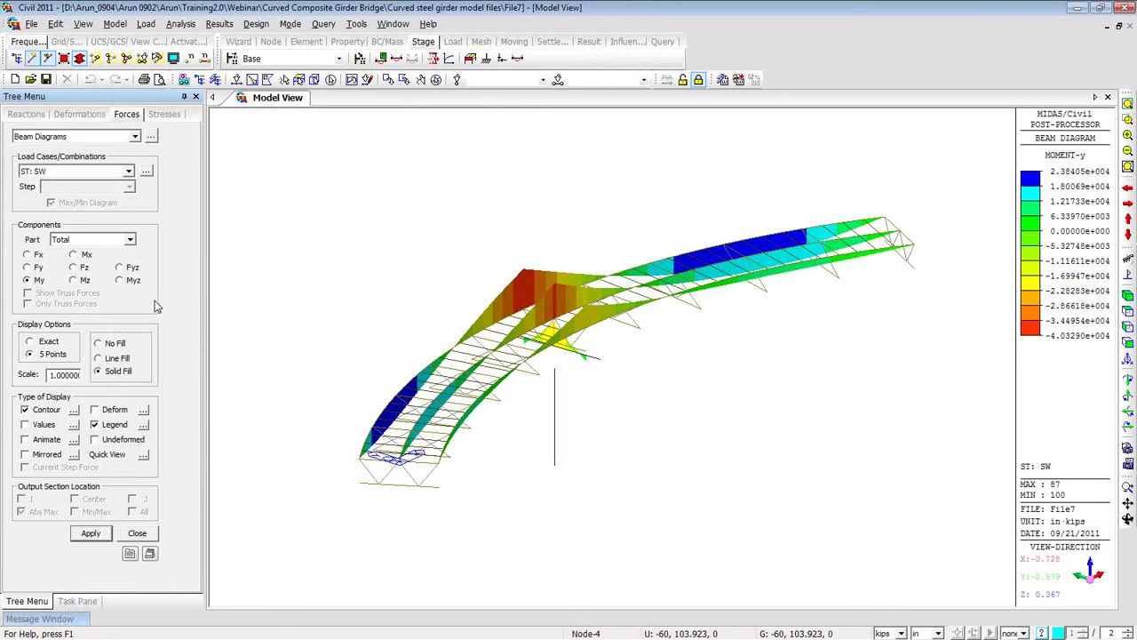
# Show the My beam moment diagram for the MVmax: MVL moving-load case.
pyautogui.click(130, 172)
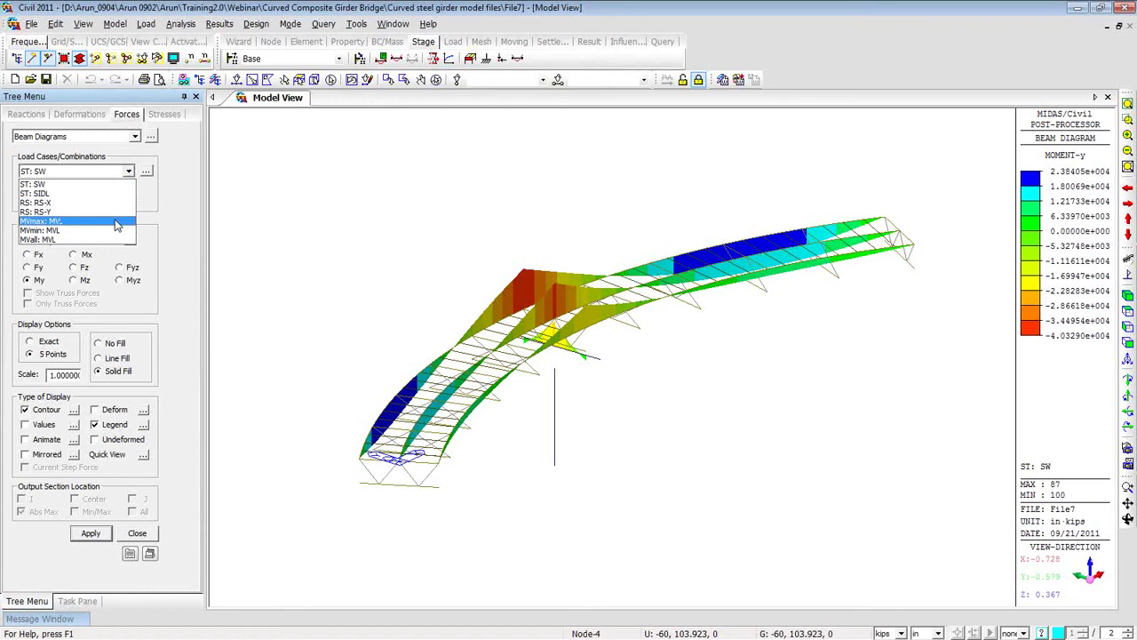
pyautogui.click(113, 228)
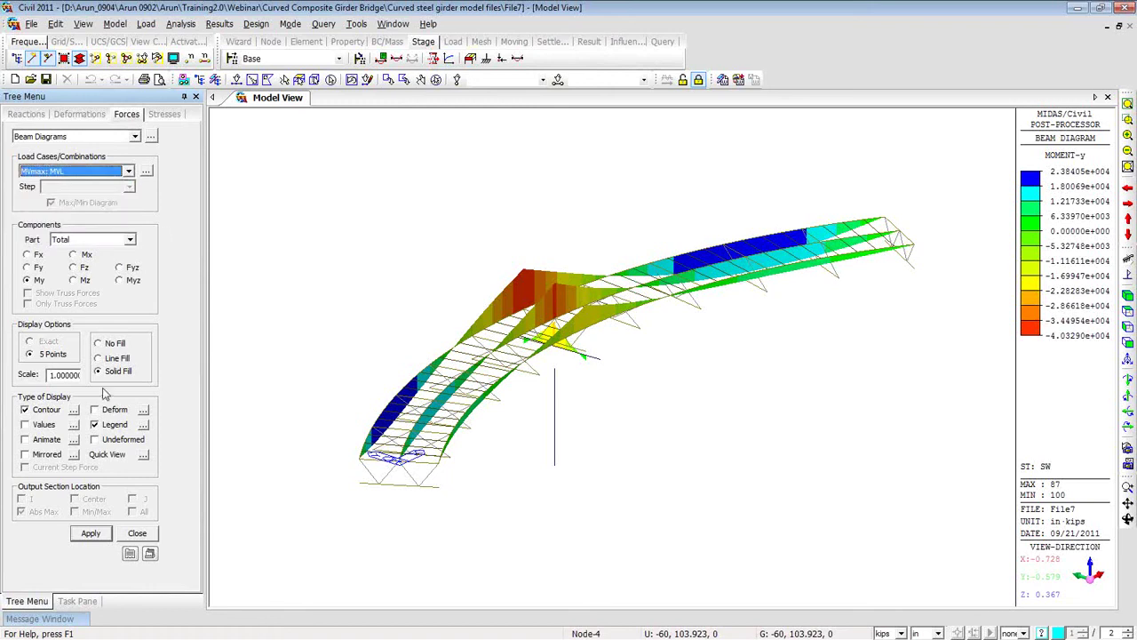
pyautogui.click(91, 533)
pyautogui.keyDown('ctrl'); pyautogui.moveTo(373, 462); pyautogui.dragTo(347, 450, button='middle'); pyautogui.keyUp('ctrl')
# Show the My moment diagram for MVmin: MVL and frame the girders.
pyautogui.click(129, 172)
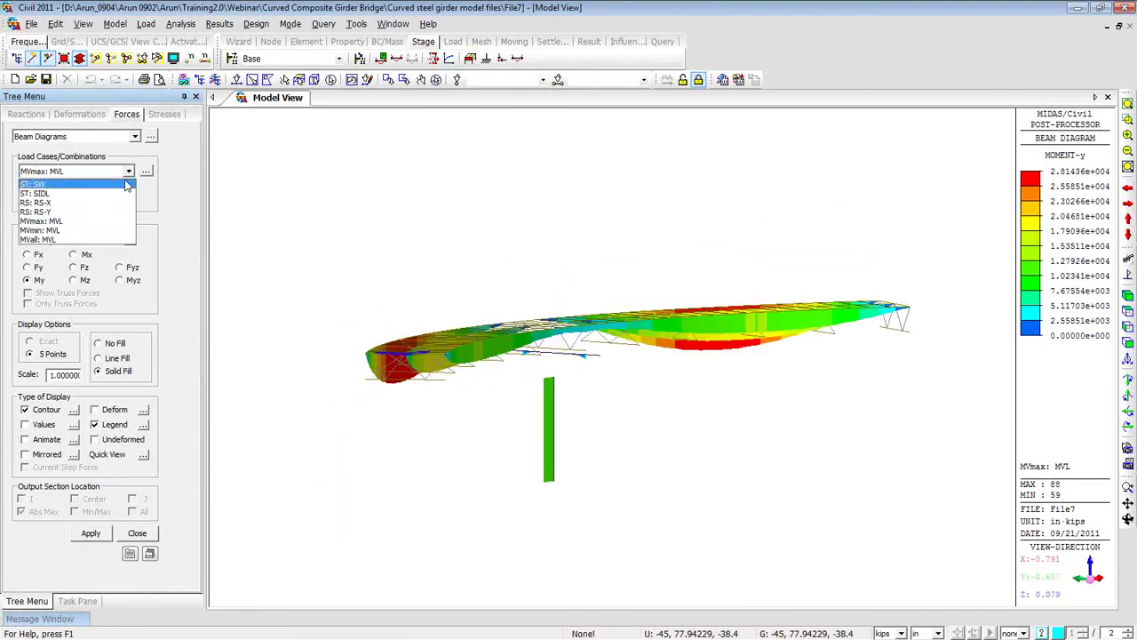
pyautogui.click(112, 232)
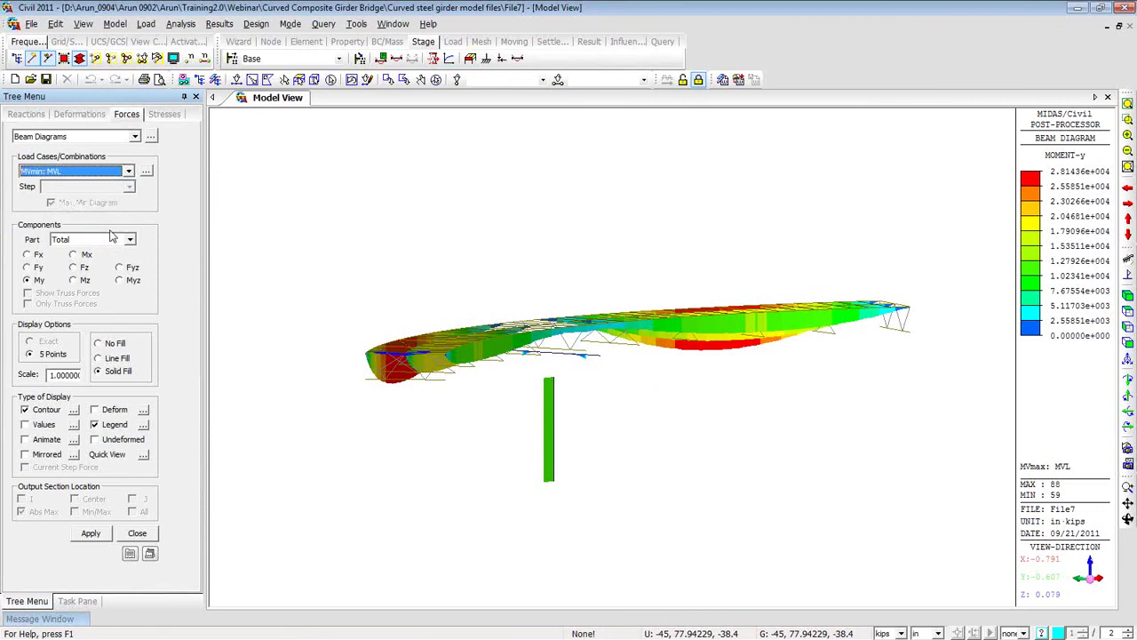
pyautogui.click(92, 533)
pyautogui.keyDown('ctrl'); pyautogui.moveTo(329, 365); pyautogui.dragTo(312, 402, button='middle'); pyautogui.keyUp('ctrl')
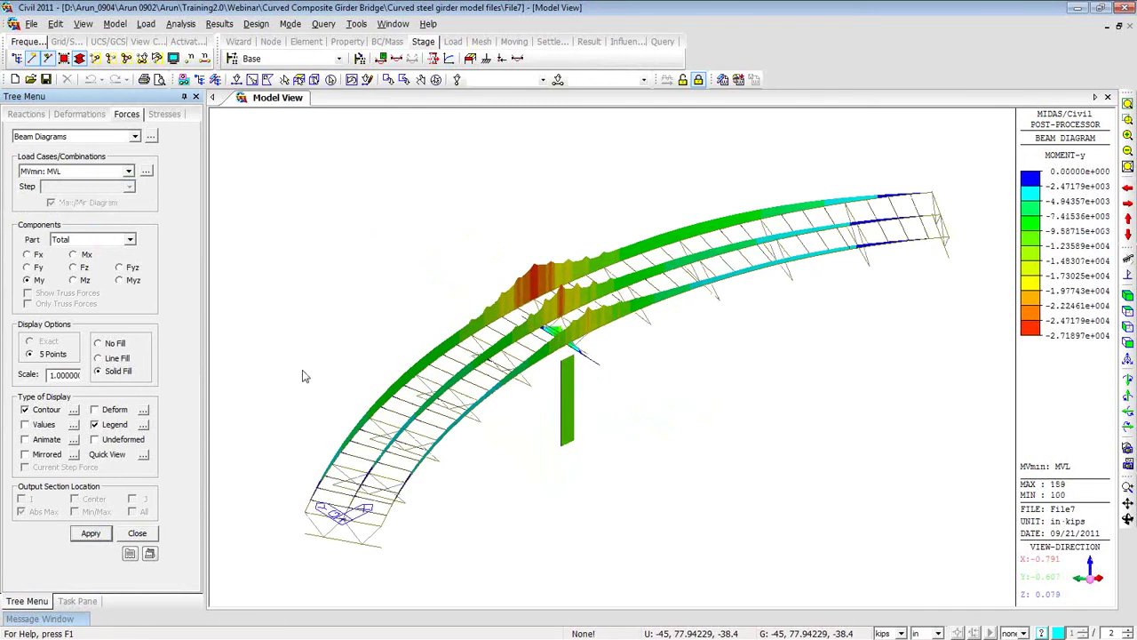
pyautogui.moveTo(507, 327); pyautogui.dragTo(445, 254, button='middle')
pyautogui.scroll(3, 449, 322)
# Trace the beam-moment moving loads for key element 101, showing the governing vehicle positions.
pyautogui.rightClick(348, 207)
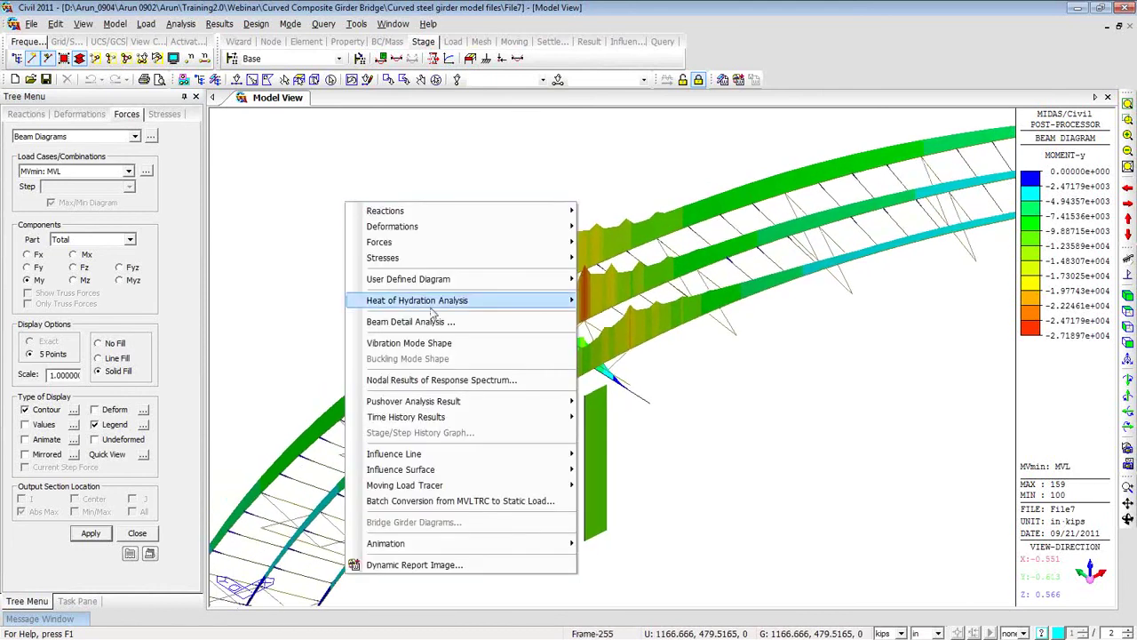
pyautogui.moveTo(542, 491)
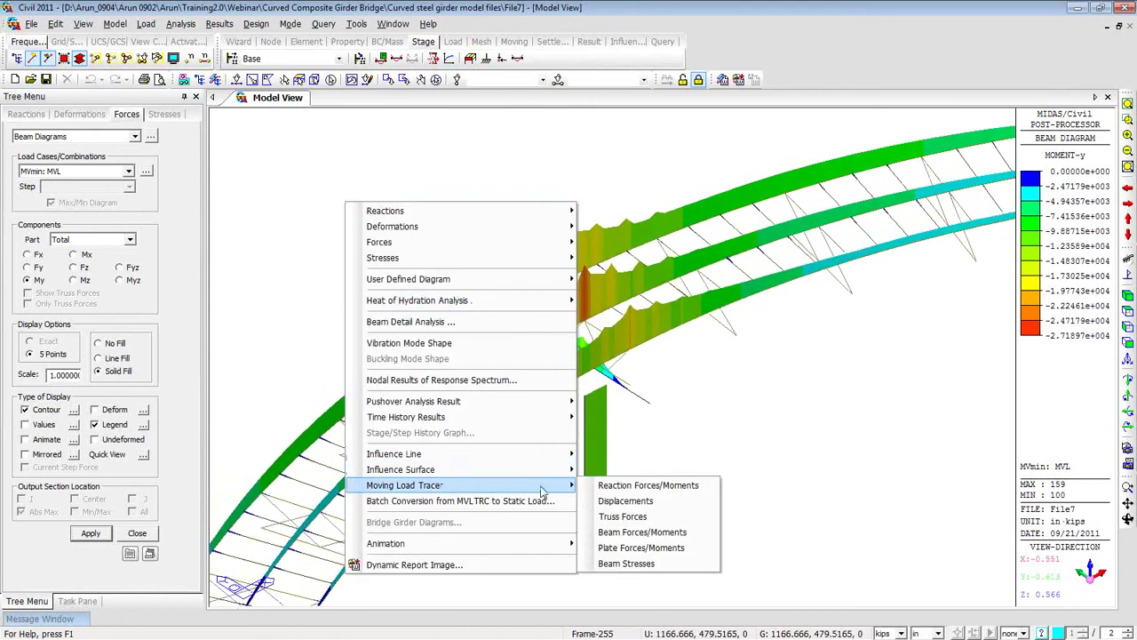
pyautogui.click(623, 534)
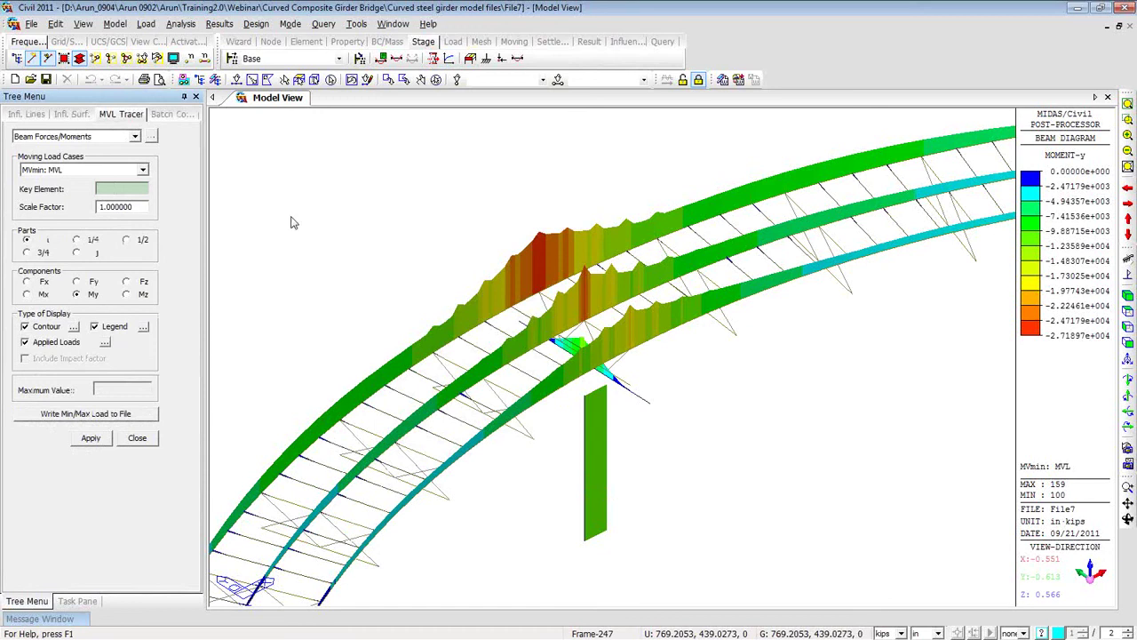
pyautogui.click(555, 293)
pyautogui.click(92, 438)
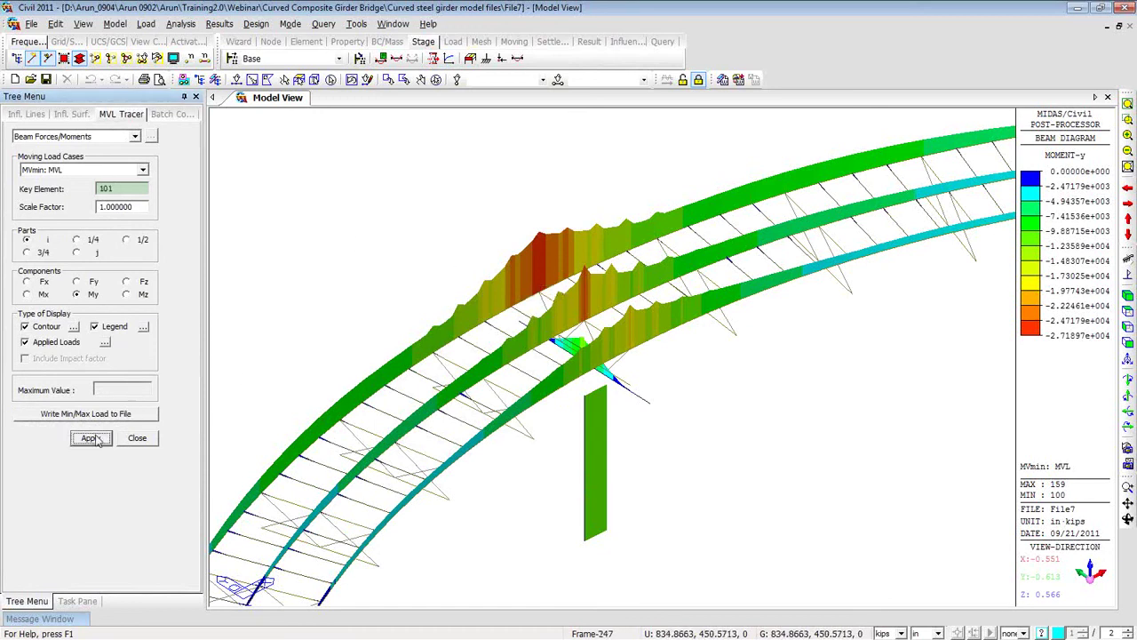
pyautogui.scroll(-3, 472, 350)
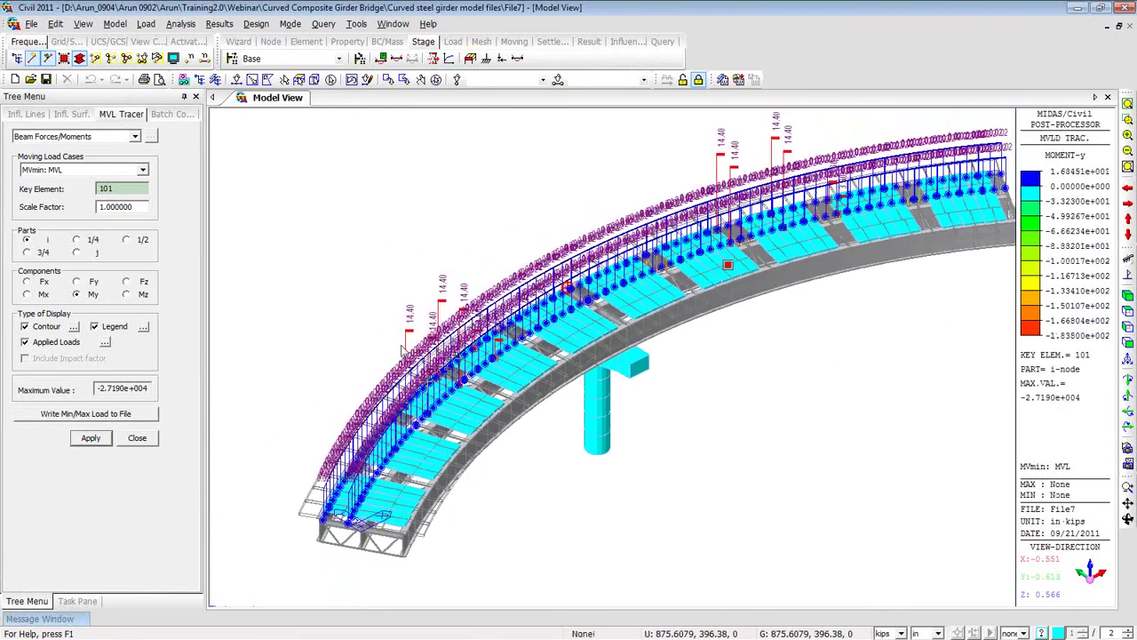
pyautogui.moveTo(722, 360); pyautogui.dragTo(711, 342, button='middle')
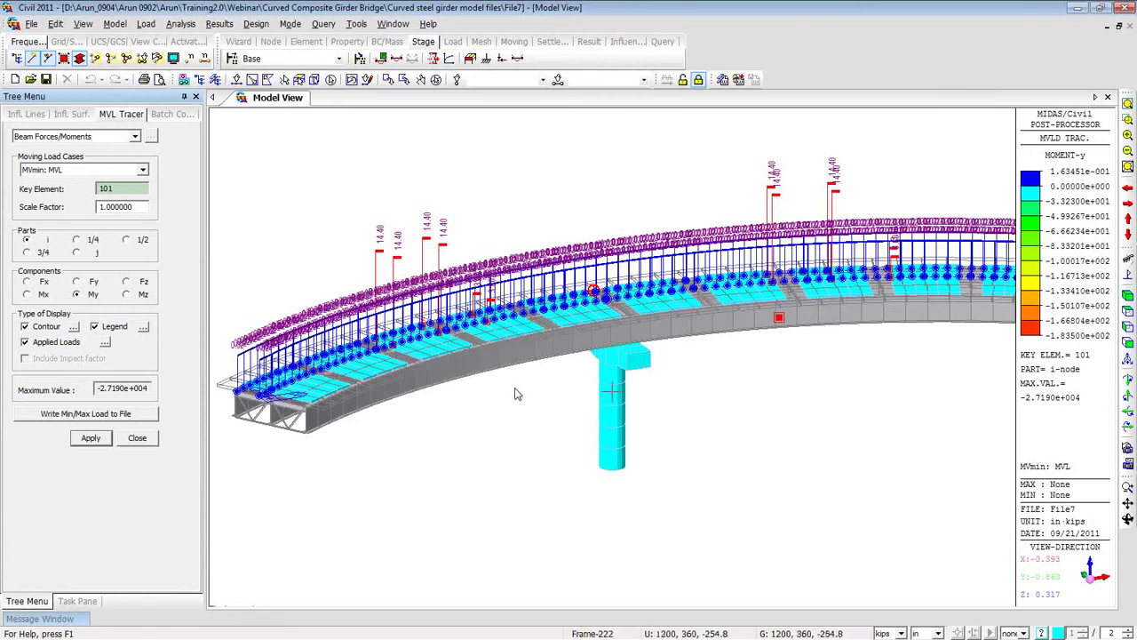
pyautogui.keyDown('ctrl'); pyautogui.moveTo(510, 389); pyautogui.dragTo(511, 424, button='middle'); pyautogui.keyUp('ctrl')
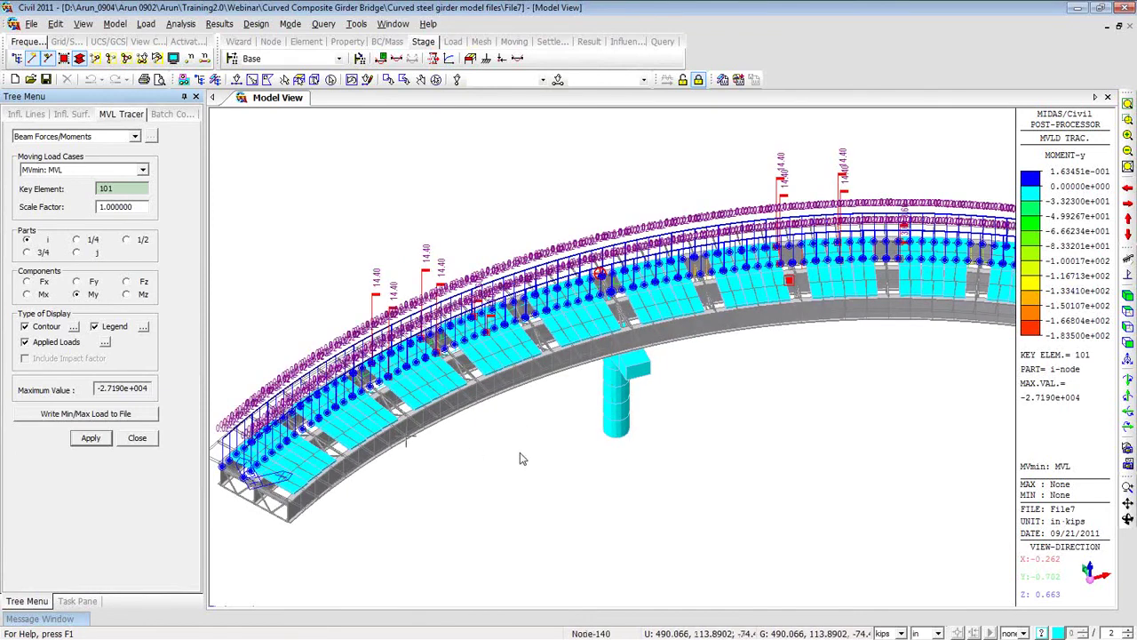
pyautogui.keyDown('ctrl'); pyautogui.moveTo(522, 459); pyautogui.dragTo(536, 431, button='middle'); pyautogui.keyUp('ctrl')
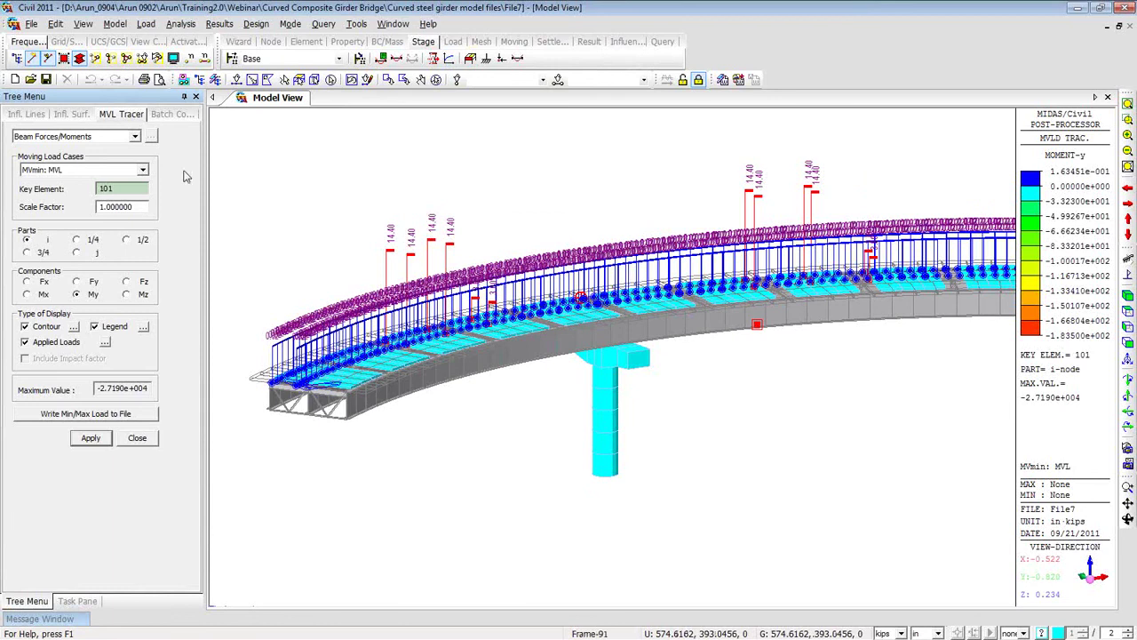
# Animate the beam force/moment influence line for lane L1 and record it to AVI.
pyautogui.click(27, 115)
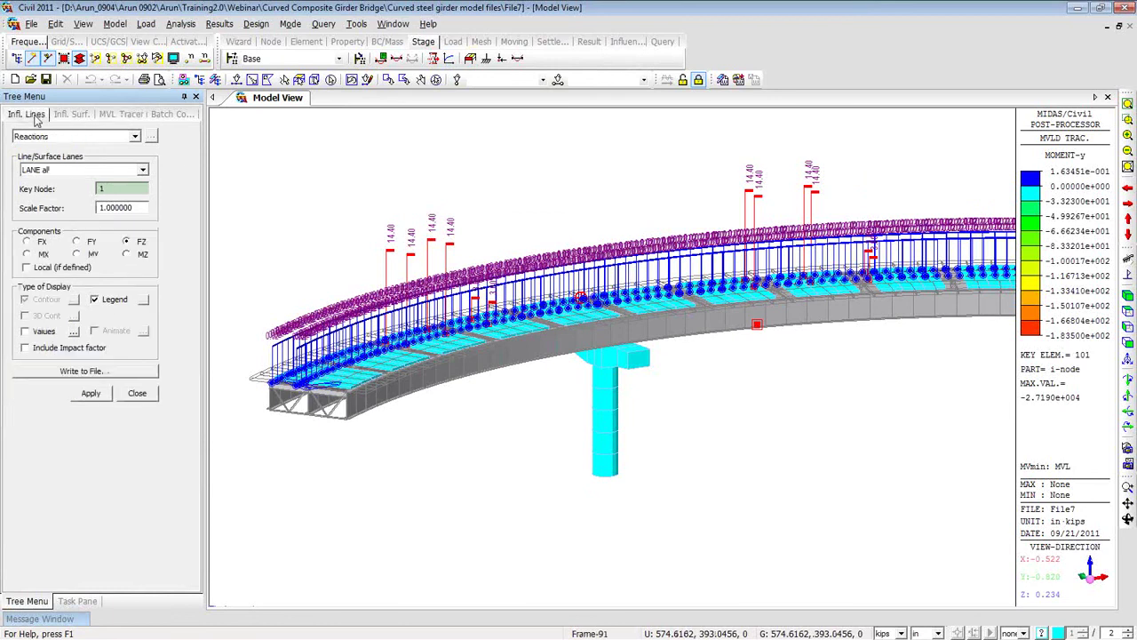
pyautogui.click(136, 140)
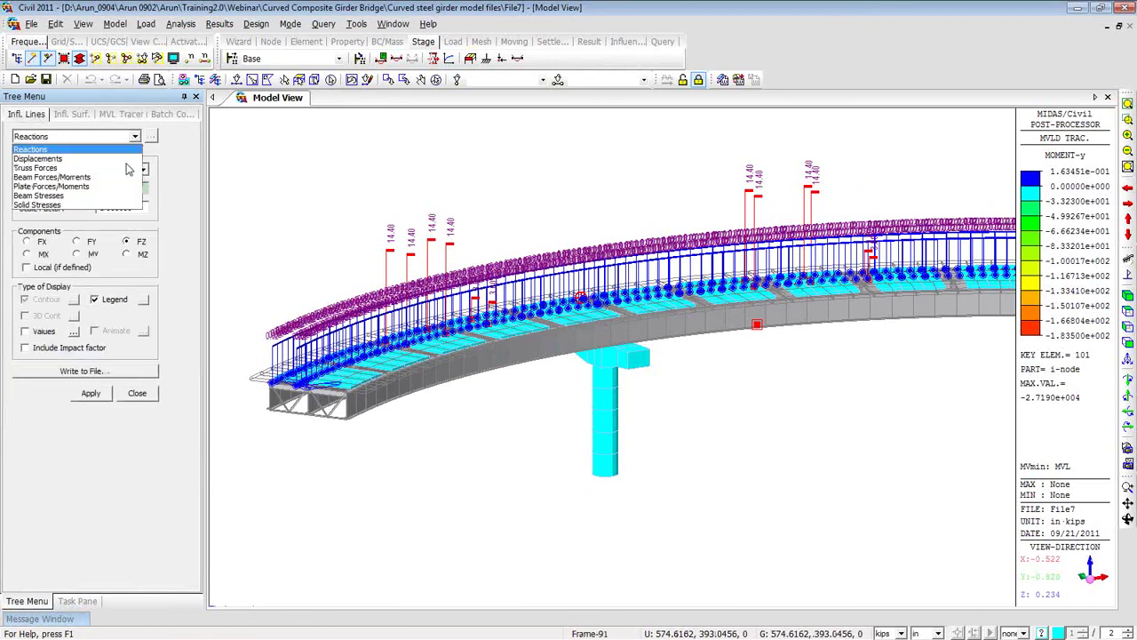
pyautogui.click(124, 178)
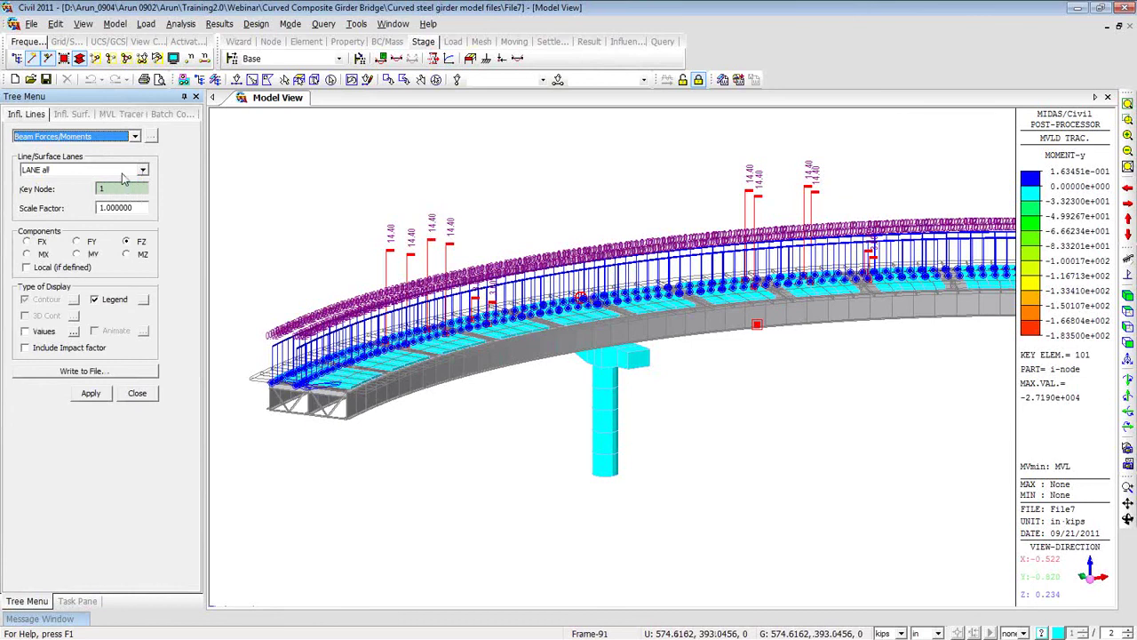
pyautogui.click(142, 170)
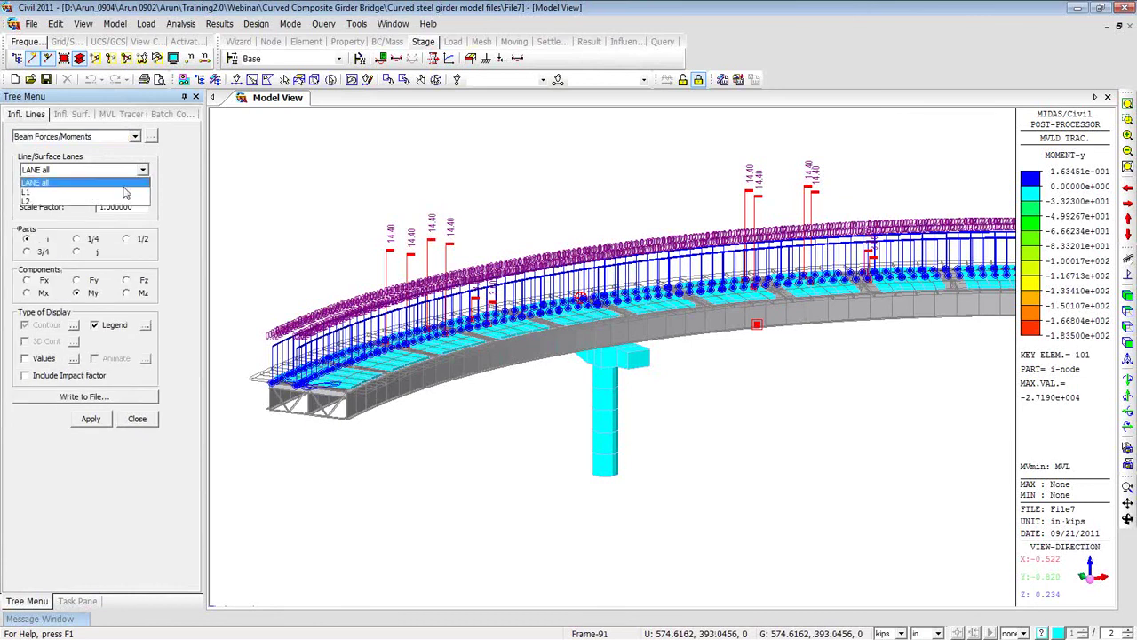
pyautogui.click(129, 191)
pyautogui.click(97, 359)
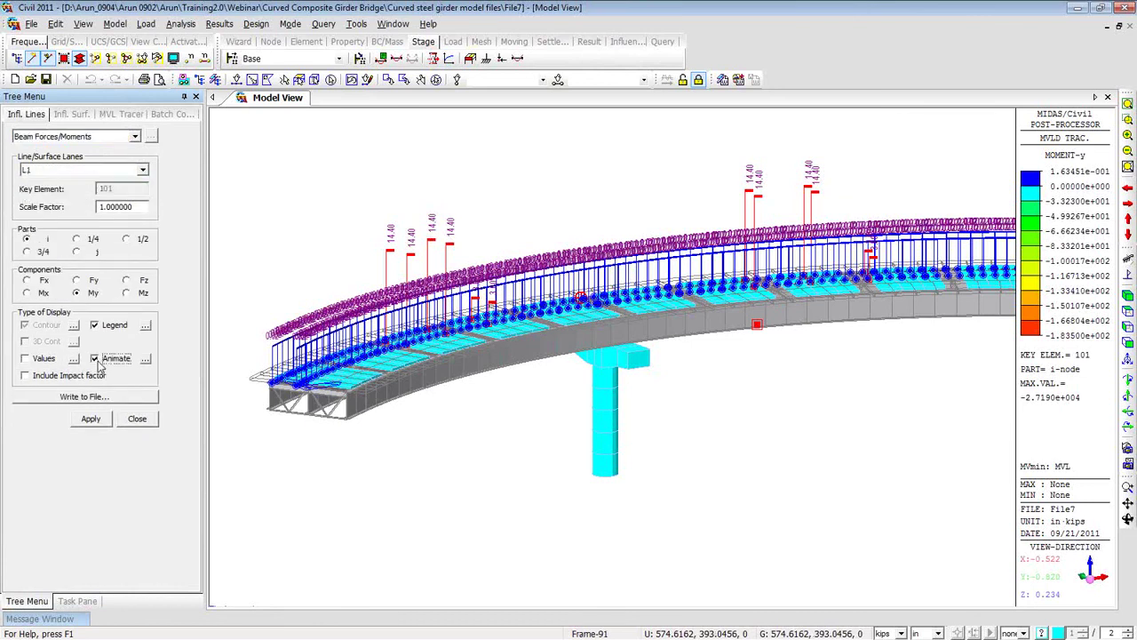
pyautogui.click(90, 418)
pyautogui.moveTo(483, 418); pyautogui.dragTo(614, 423, button='middle')
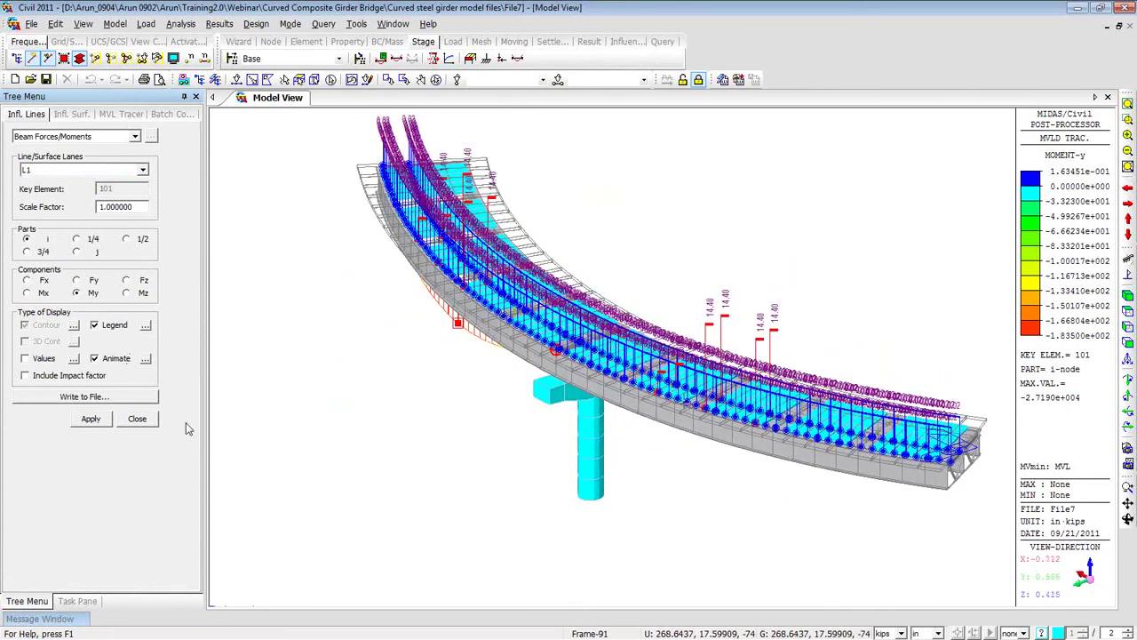
pyautogui.click(93, 421)
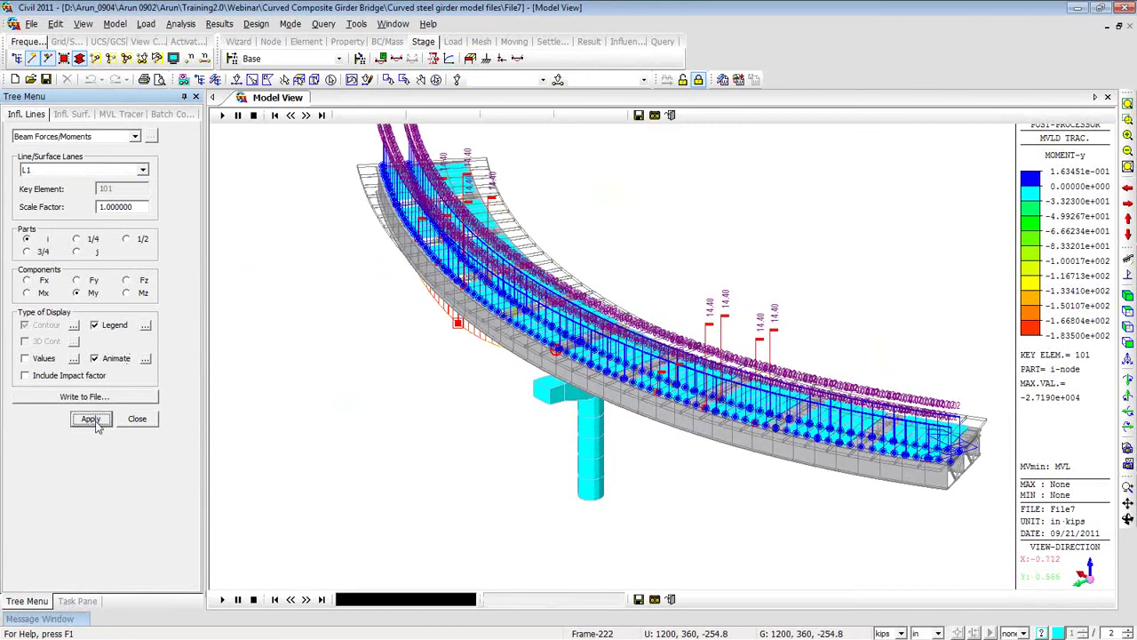
pyautogui.click(654, 601)
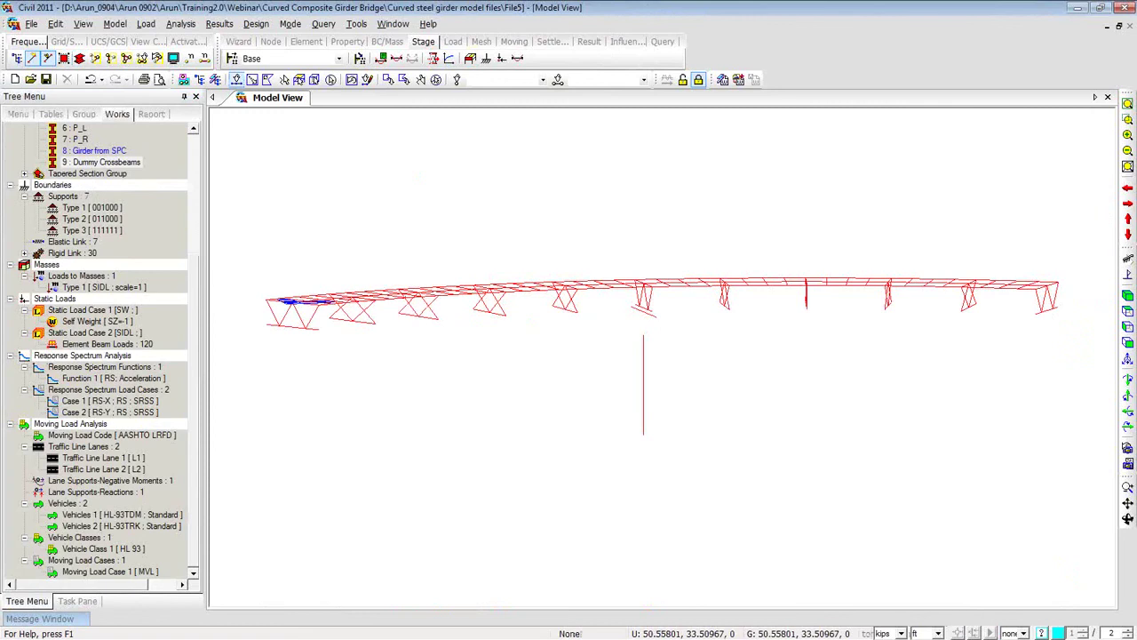
# Display the bridge's Mode 1 vibration shape with its legend in an oblique view.
pyautogui.click(66, 619)
pyautogui.click(216, 25)
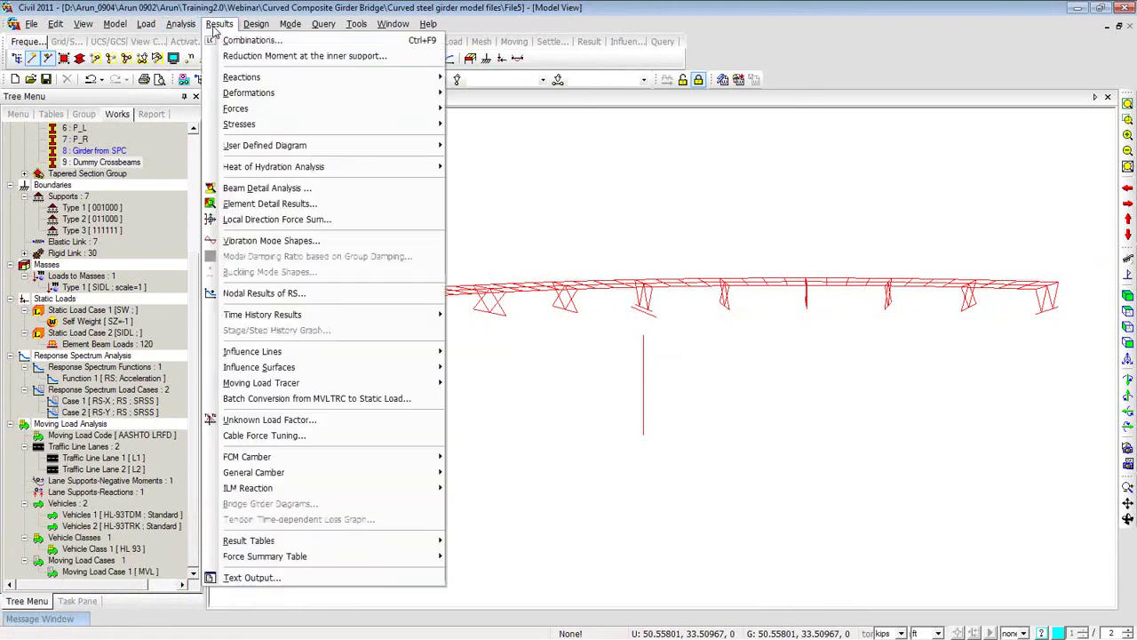
pyautogui.click(239, 243)
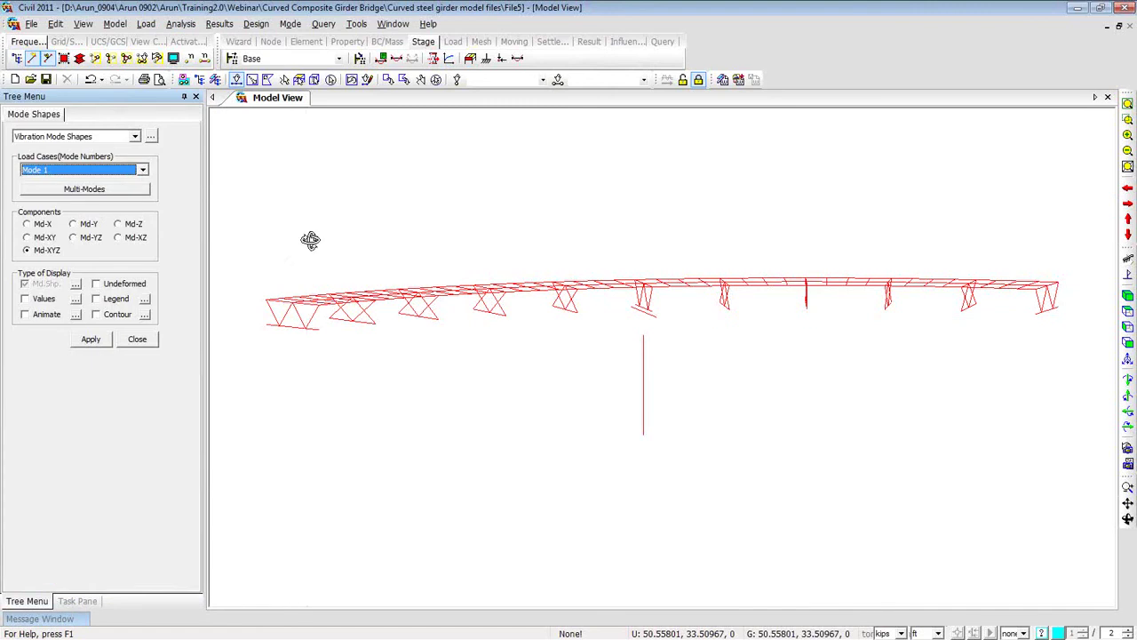
pyautogui.moveTo(310, 239); pyautogui.dragTo(320, 261)
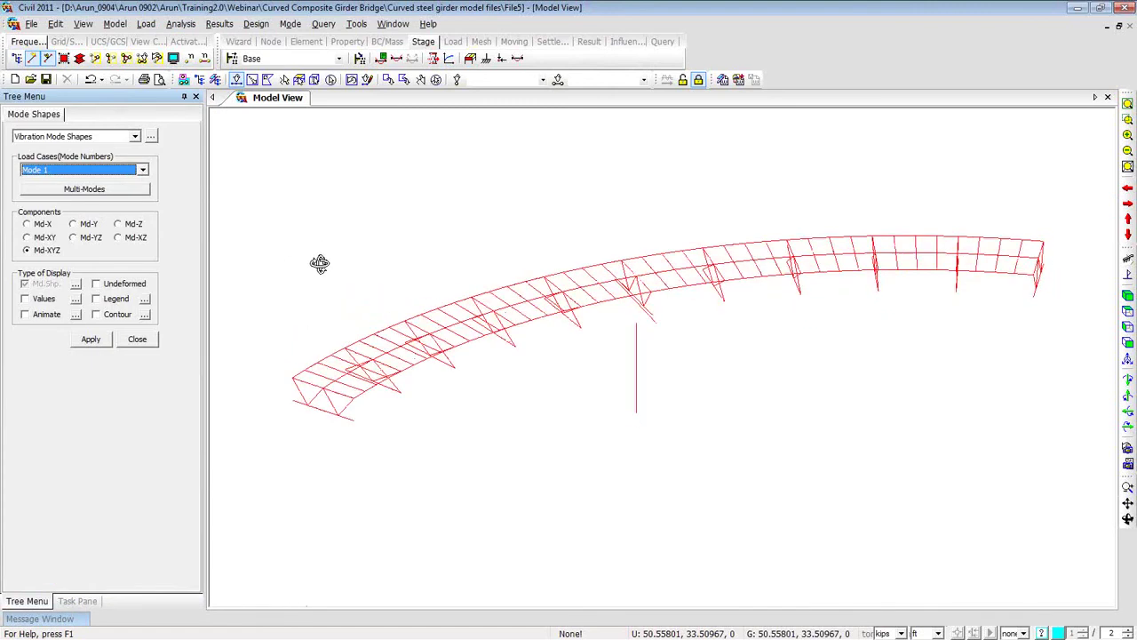
pyautogui.click(93, 339)
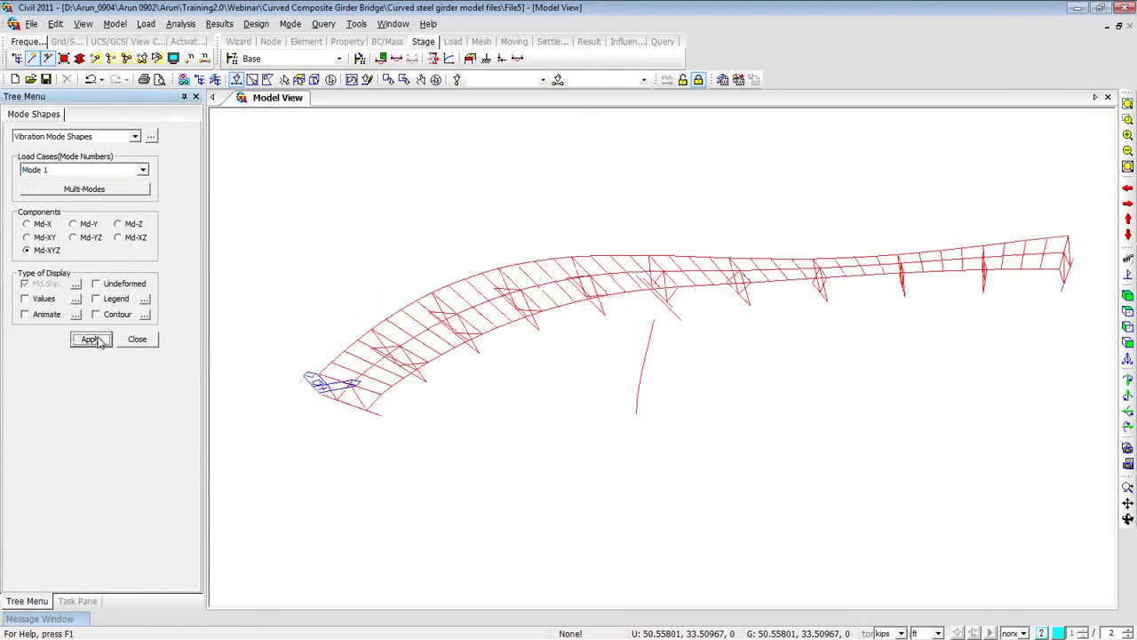
pyautogui.click(96, 298)
pyautogui.click(90, 339)
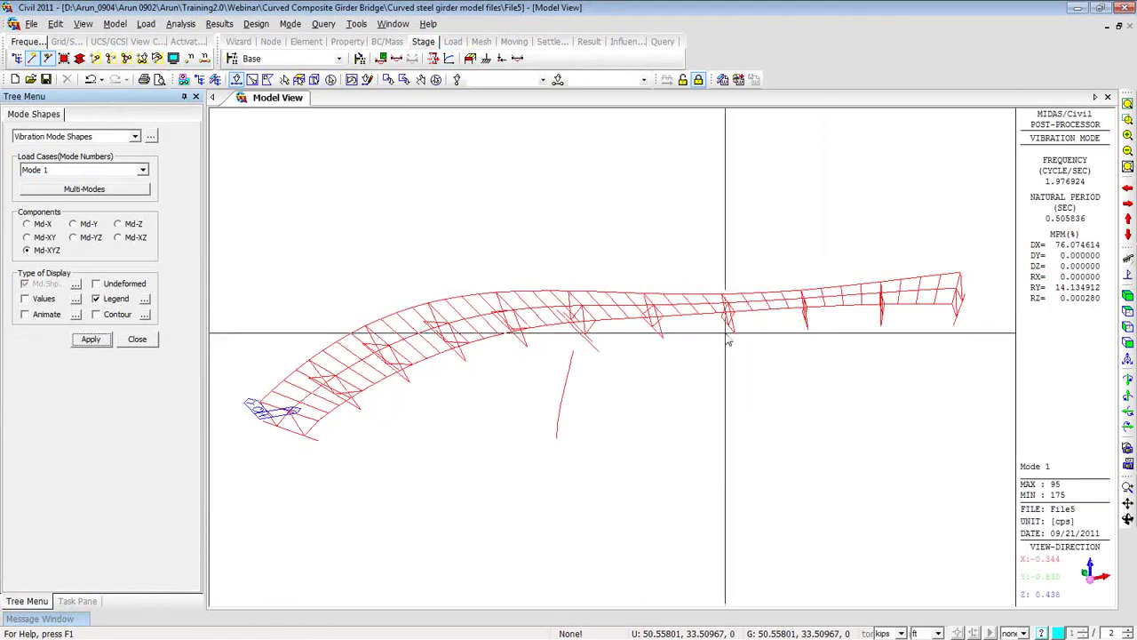
# Switch to the Mode 2 shape (3.046 cps, period 0.328 s) and bring up the mode choices.
pyautogui.moveTo(498, 373); pyautogui.dragTo(503, 333, button='middle')
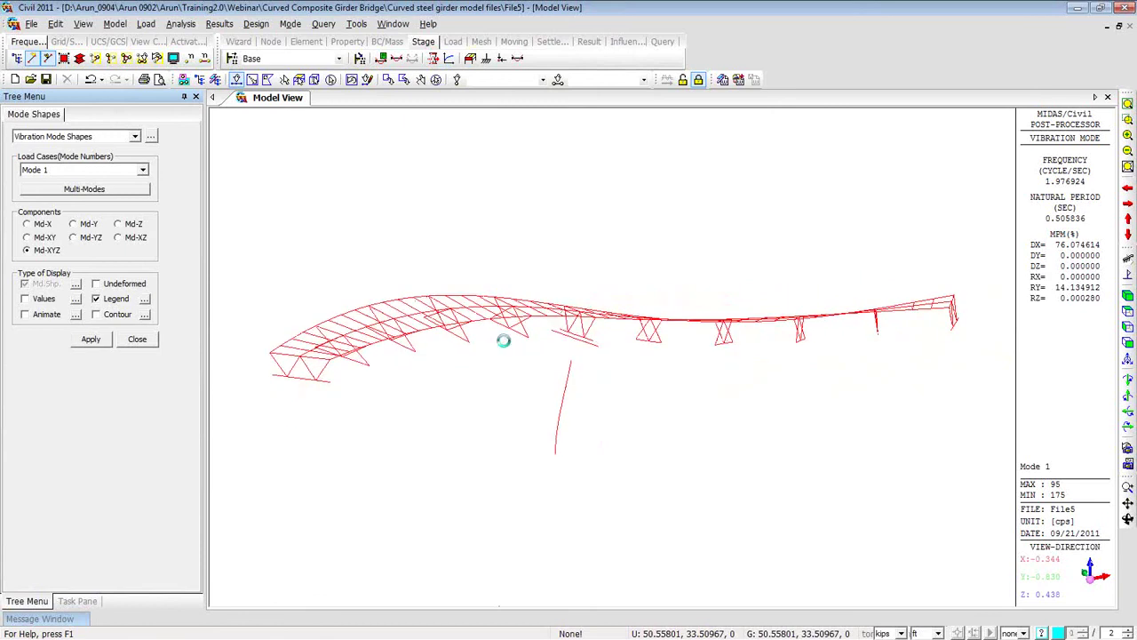
pyautogui.click(142, 169)
pyautogui.click(88, 192)
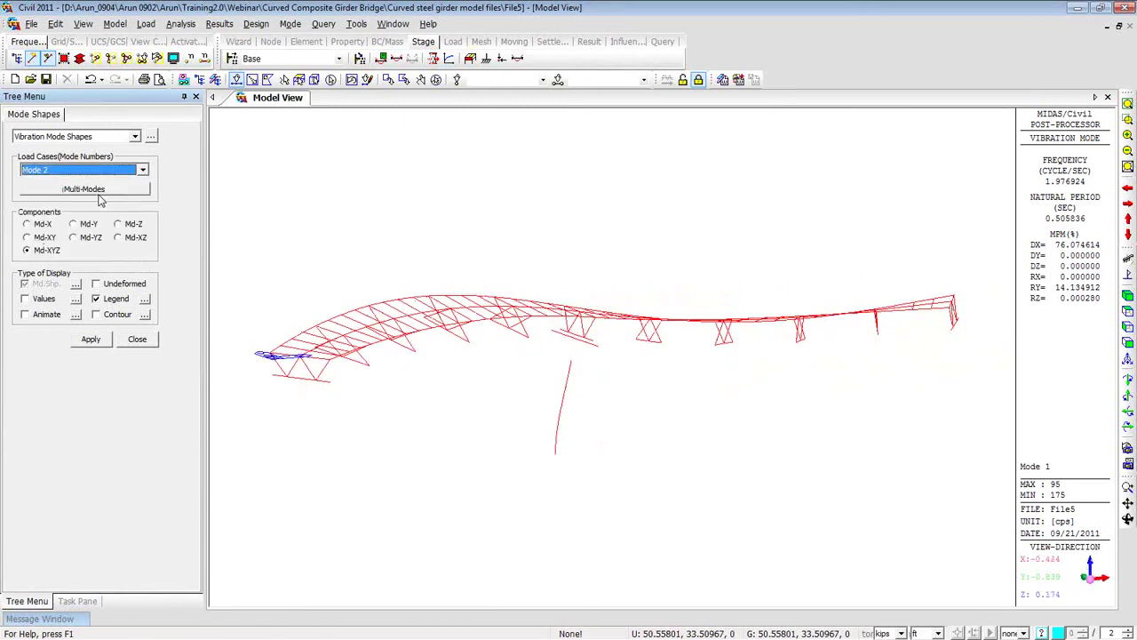
pyautogui.click(90, 339)
pyautogui.moveTo(314, 356); pyautogui.dragTo(306, 452, button='middle')
pyautogui.click(125, 196)
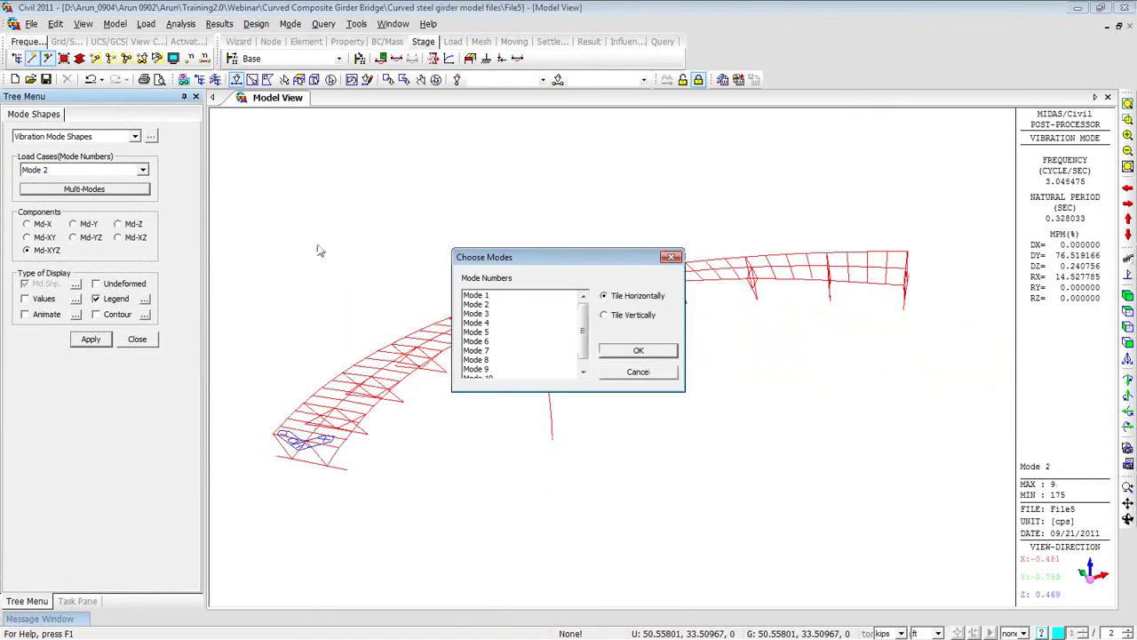
# Tile Modes 1–4 side by side, then close Modes 2–4 and fit Mode 1 to the full view.
pyautogui.moveTo(478, 298); pyautogui.dragTo(487, 332)
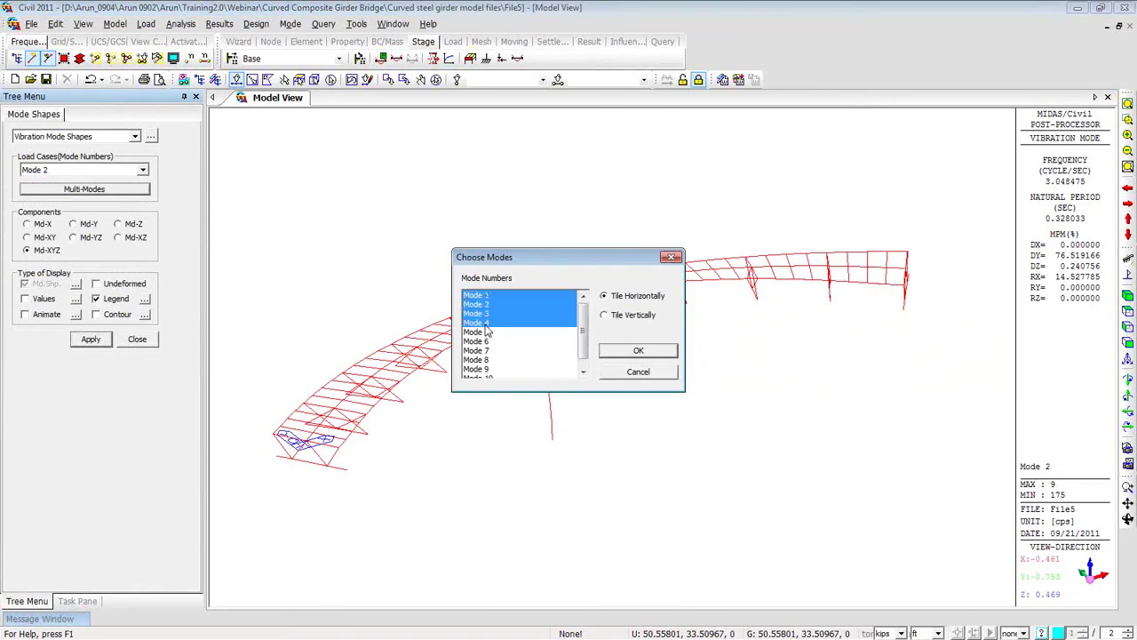
pyautogui.click(638, 350)
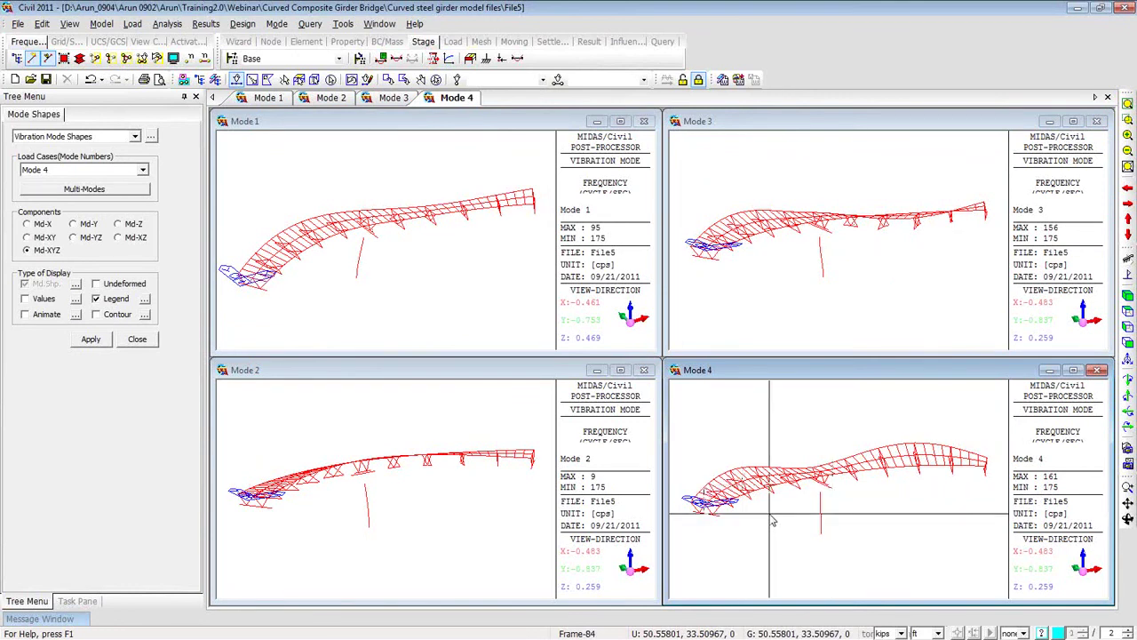
pyautogui.click(1098, 121)
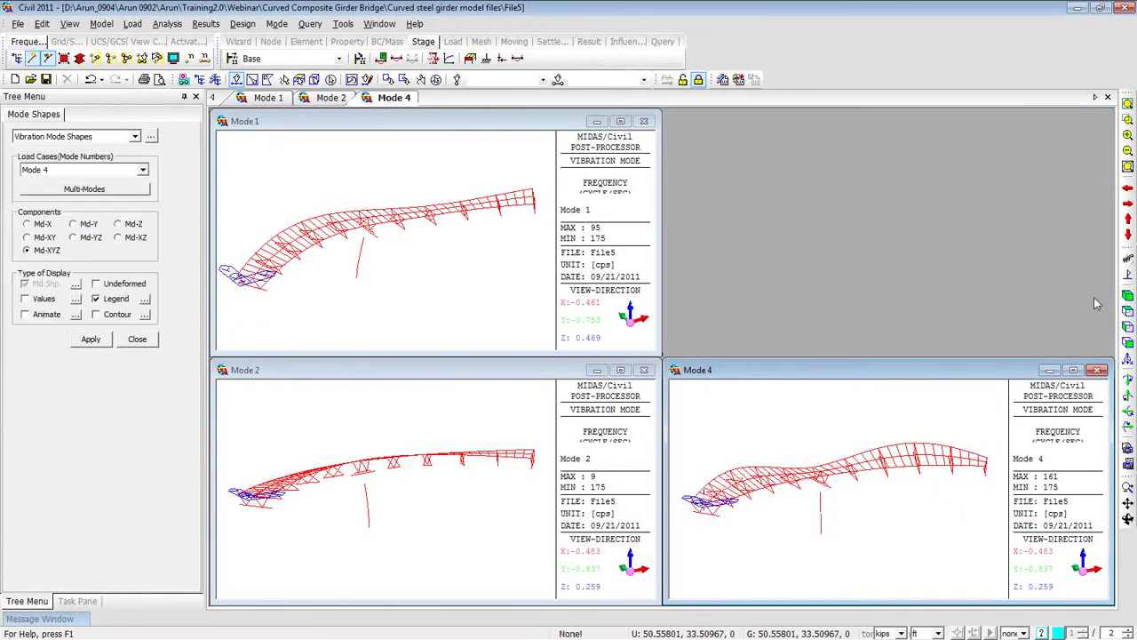
pyautogui.click(1098, 370)
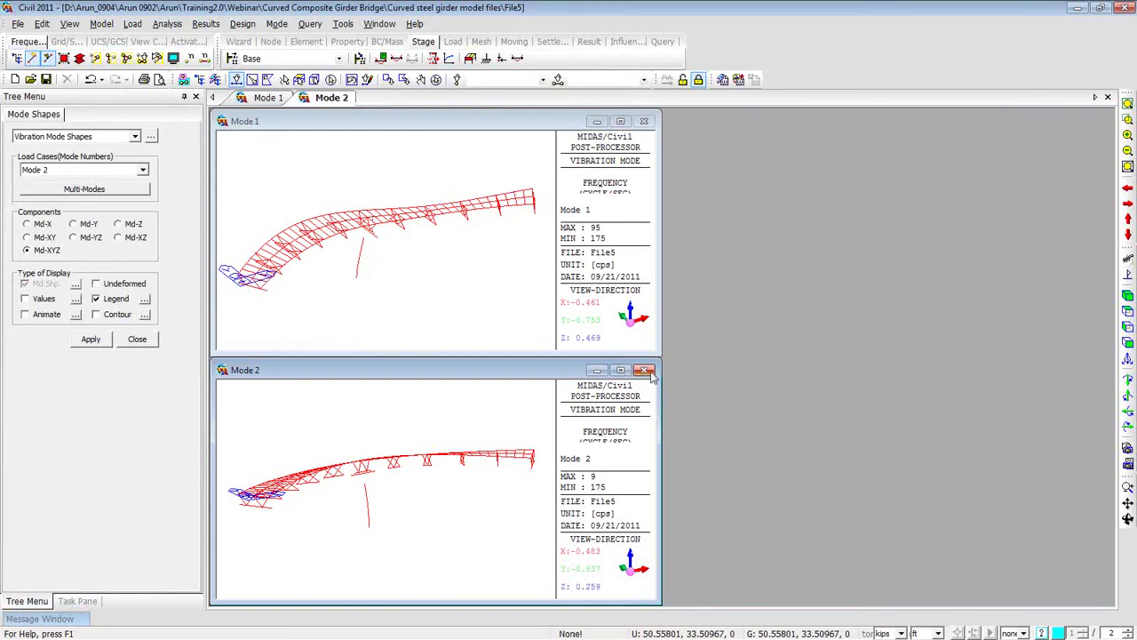
pyautogui.click(646, 371)
pyautogui.click(622, 122)
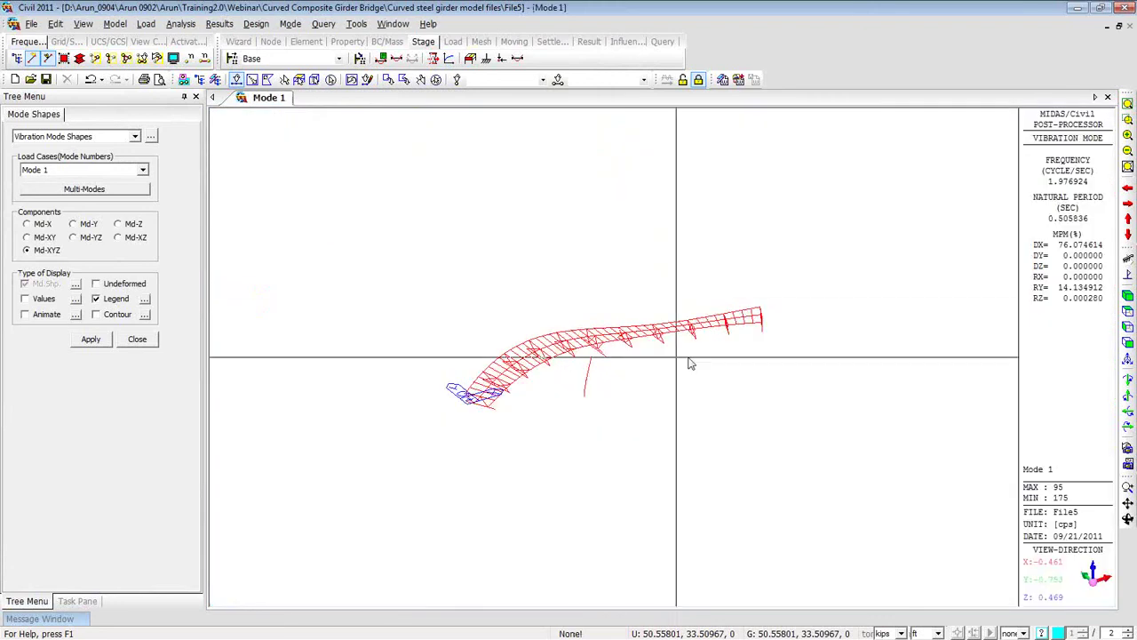
pyautogui.click(1128, 104)
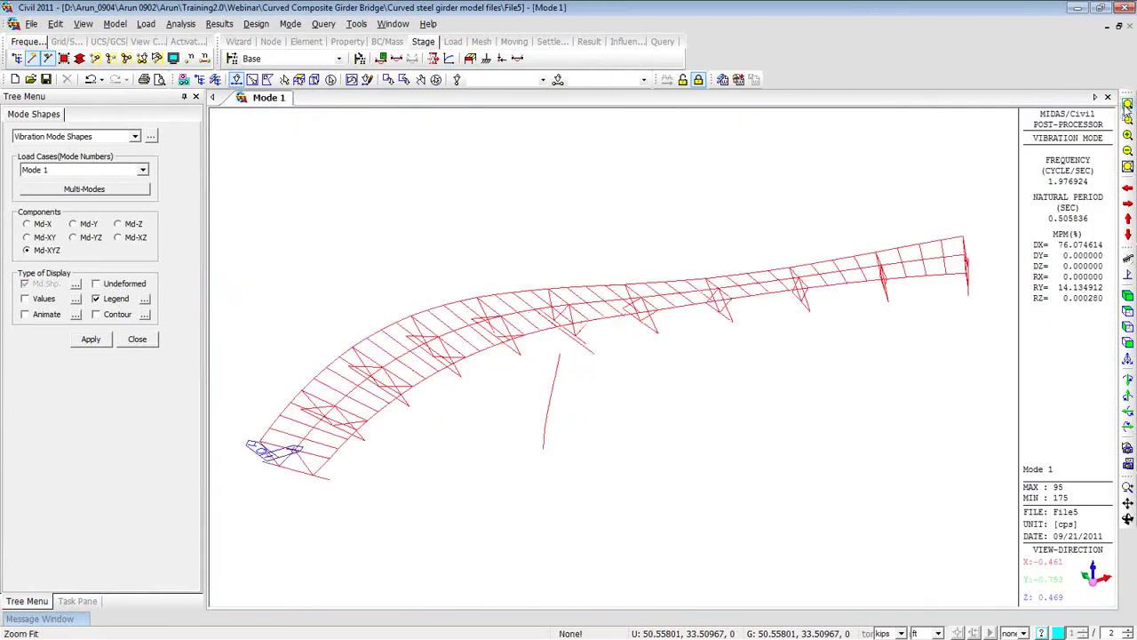
pyautogui.click(151, 137)
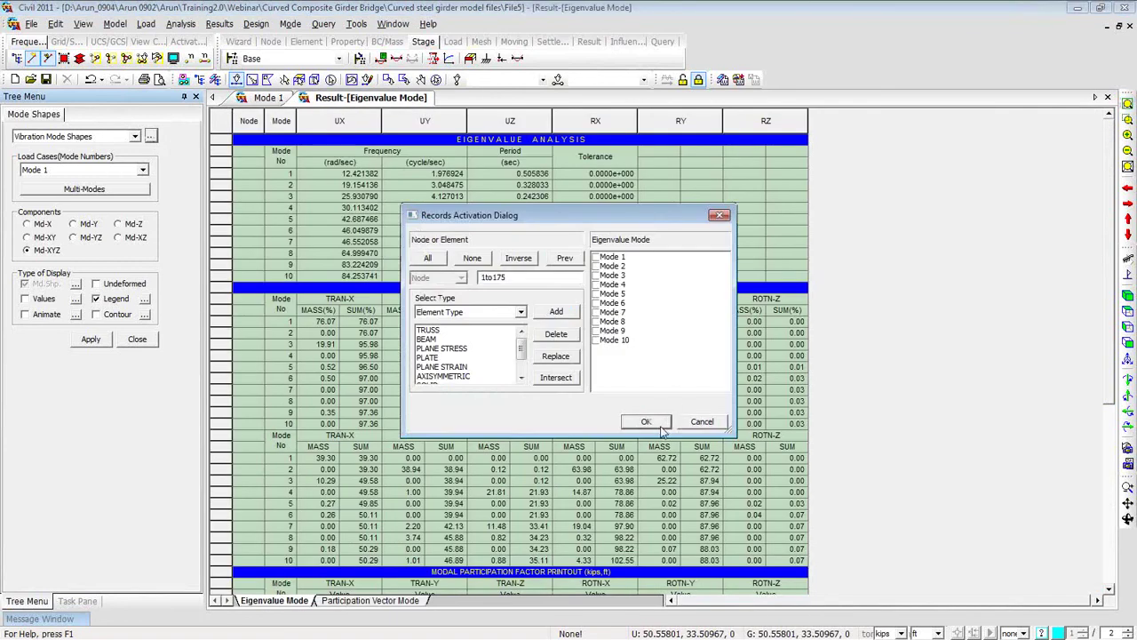
# Show all records in the Eigenvalue Mode table and highlight Mode 3's TRAN-Z participation values.
pyautogui.click(662, 424)
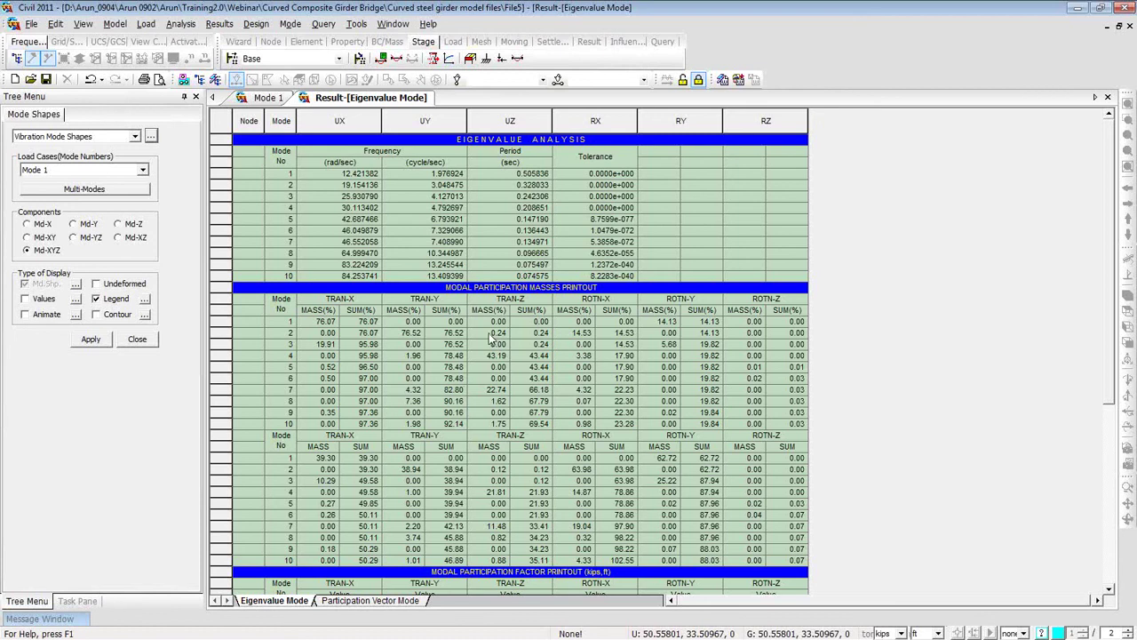
pyautogui.moveTo(507, 350); pyautogui.dragTo(527, 349)
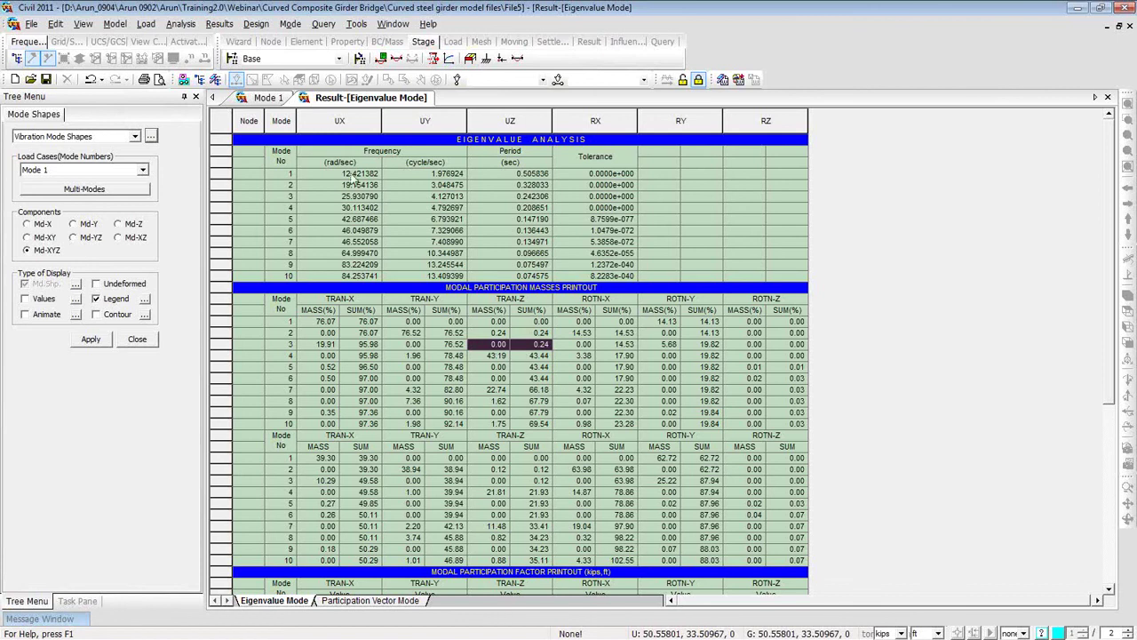
# Display the Mode 3 vibration shape and orbit it toward a side view.
pyautogui.click(269, 98)
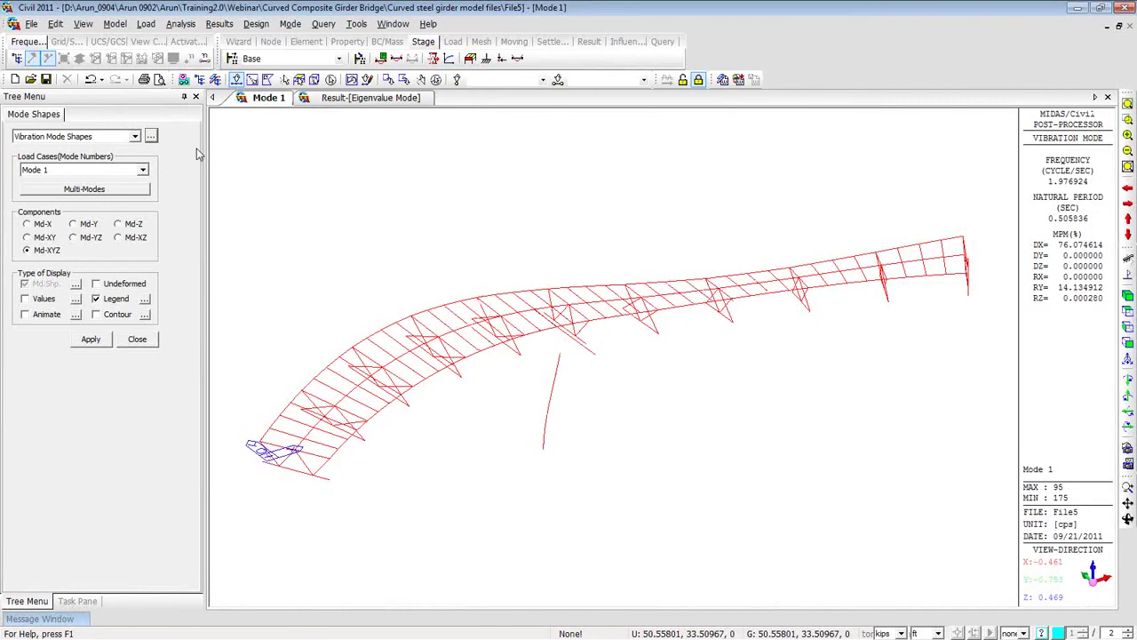
pyautogui.click(142, 170)
pyautogui.click(113, 203)
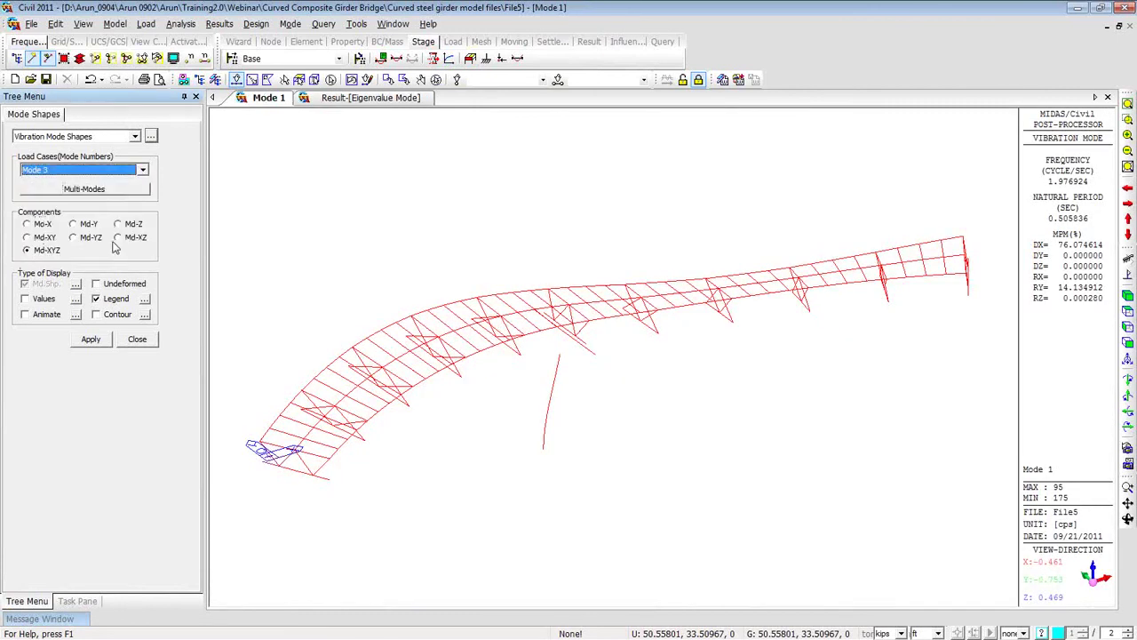
pyautogui.click(100, 342)
pyautogui.keyDown('ctrl'); pyautogui.moveTo(274, 482); pyautogui.dragTo(426, 409, button='middle'); pyautogui.keyUp('ctrl')
pyautogui.keyDown('ctrl'); pyautogui.moveTo(604, 380); pyautogui.dragTo(800, 368, button='middle'); pyautogui.keyUp('ctrl')
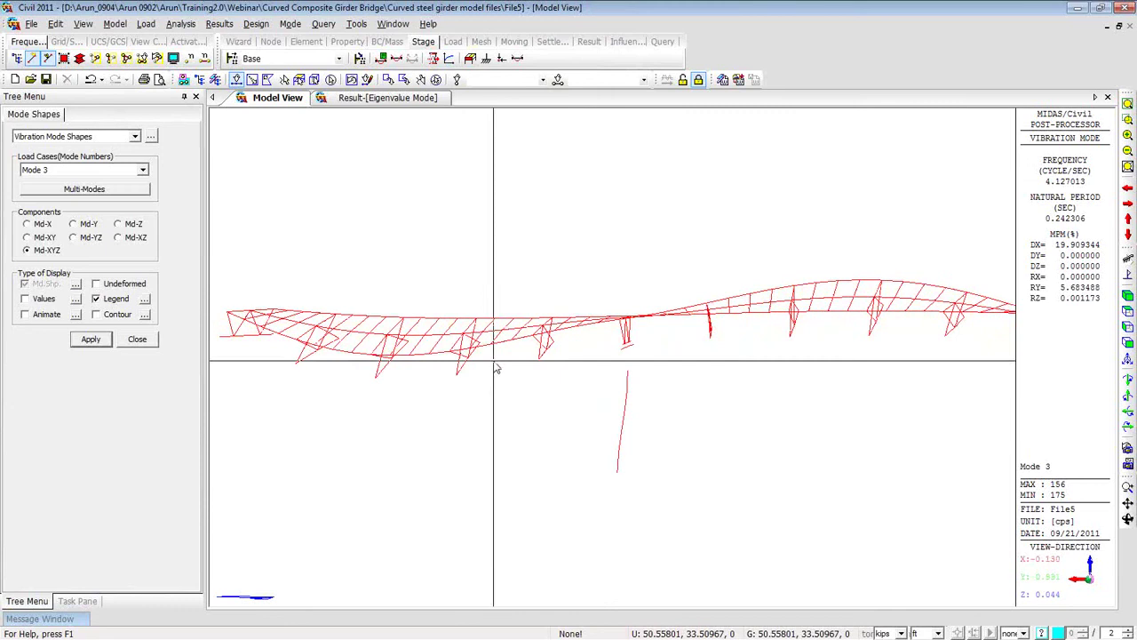
pyautogui.keyDown('ctrl'); pyautogui.moveTo(731, 467); pyautogui.dragTo(513, 401, button='middle'); pyautogui.keyUp('ctrl')
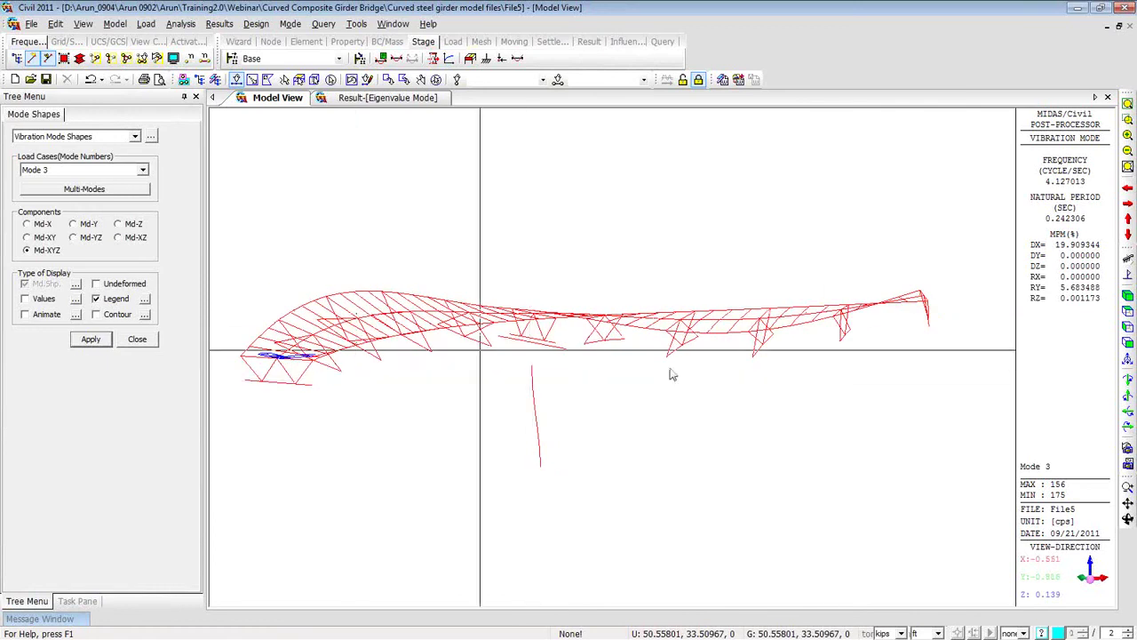
# Check Mode 4's vertical participation mass in the table, then display the Mode 4 shape.
pyautogui.click(387, 98)
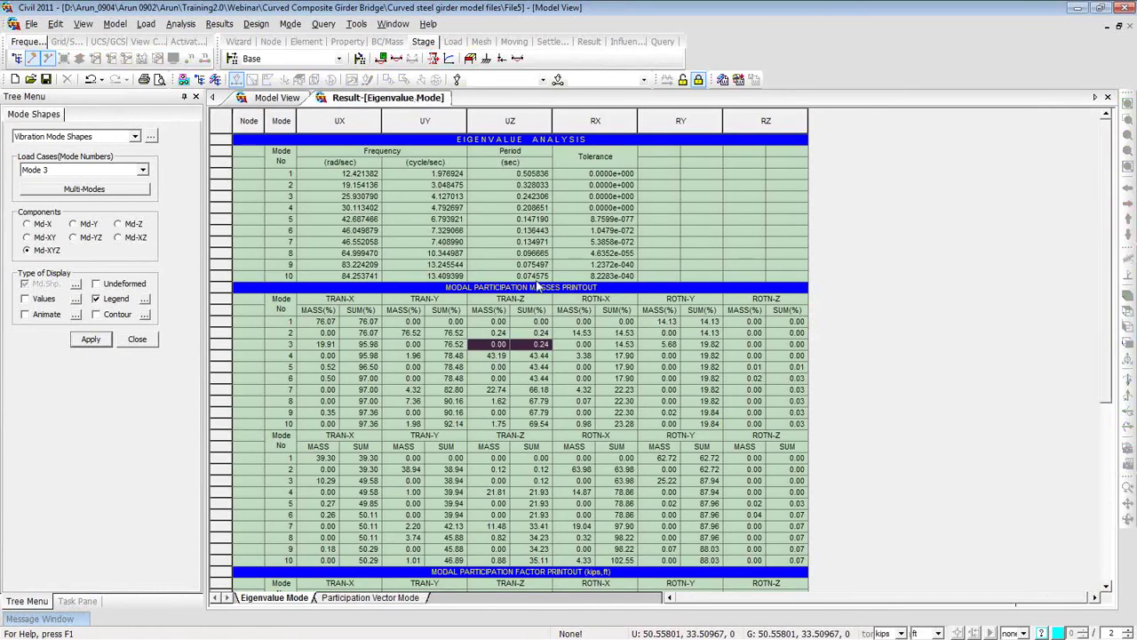
pyautogui.moveTo(493, 355); pyautogui.dragTo(533, 357)
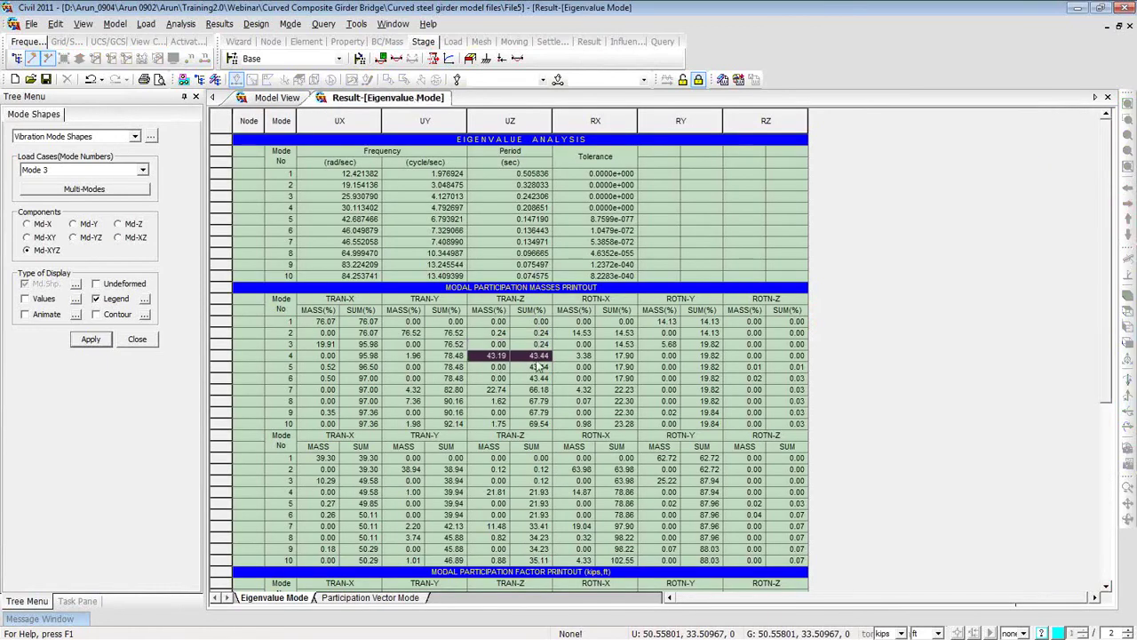
pyautogui.click(267, 99)
pyautogui.click(142, 169)
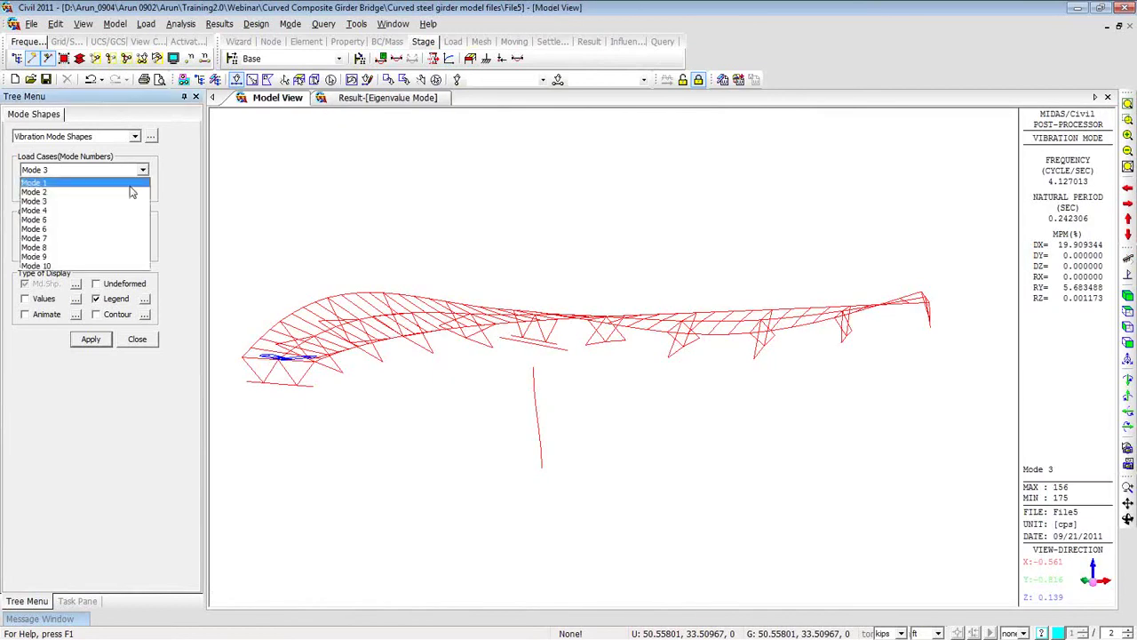
pyautogui.click(120, 216)
pyautogui.click(90, 338)
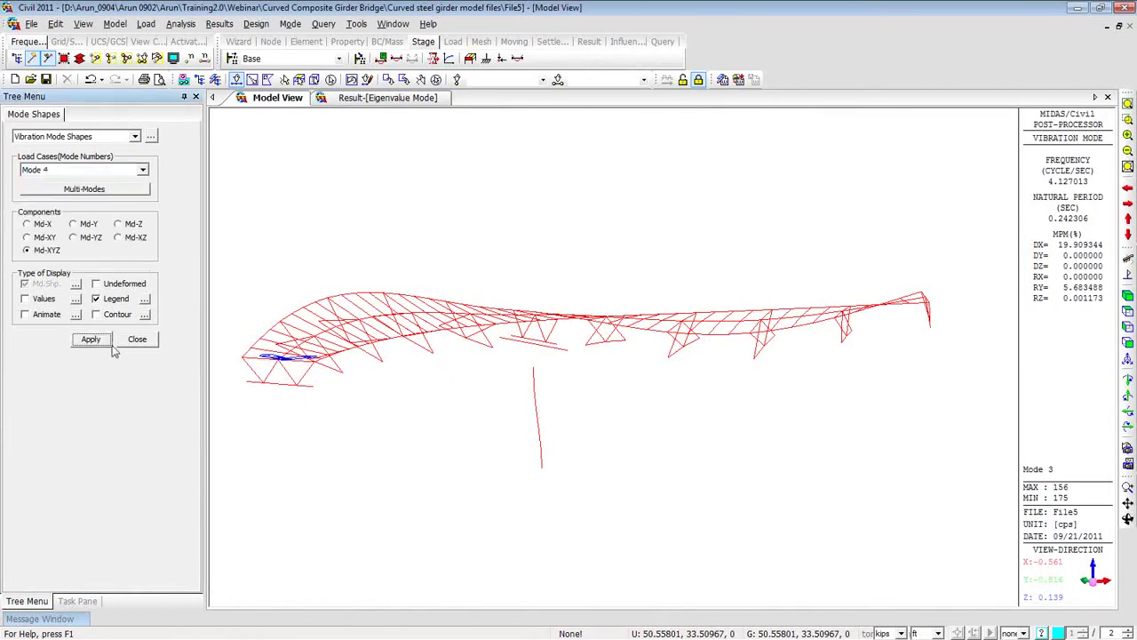
pyautogui.moveTo(359, 366)
pyautogui.keyDown('ctrl'); pyautogui.mouseDown(button='middle')
pyautogui.moveTo(548, 367)
pyautogui.moveTo(347, 363)
pyautogui.mouseUp(button='middle'); pyautogui.keyUp('ctrl')
# Compare the vertical participation masses of Modes 3 and 4, then close the eigenvalue table.
pyautogui.click(387, 98)
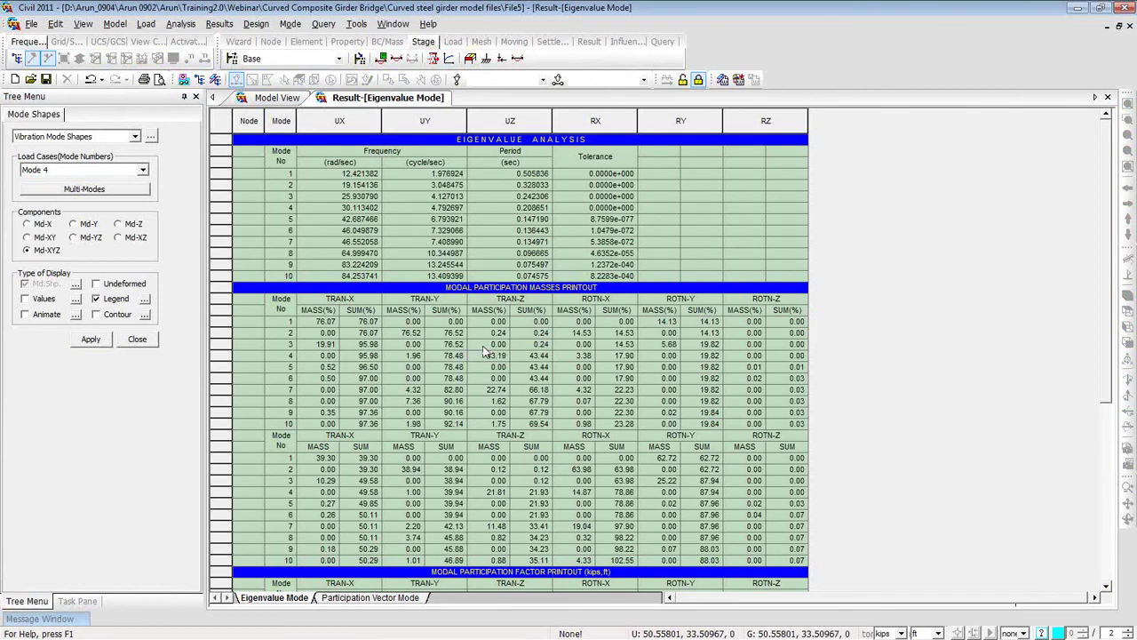
pyautogui.moveTo(494, 344); pyautogui.dragTo(520, 357)
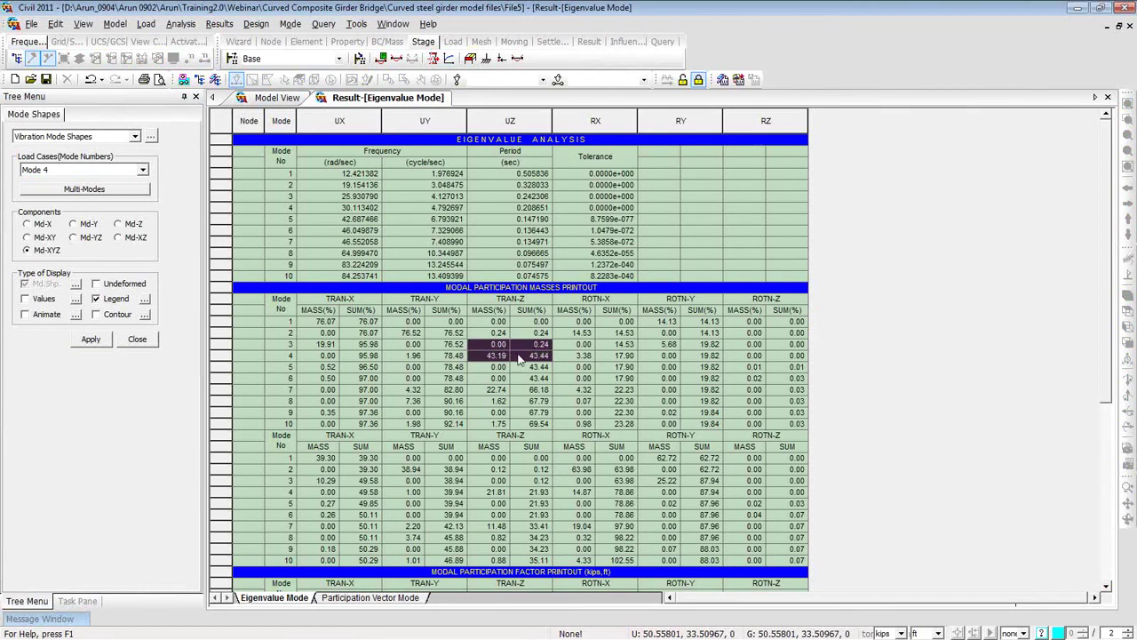
pyautogui.click(277, 98)
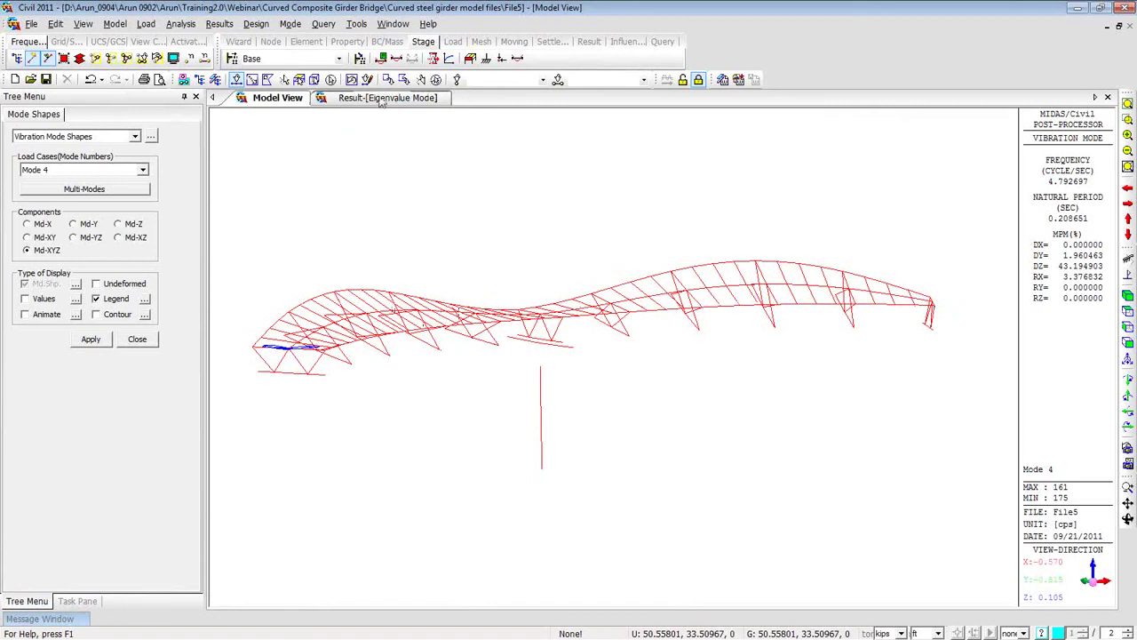
pyautogui.click(435, 99)
pyautogui.click(1108, 96)
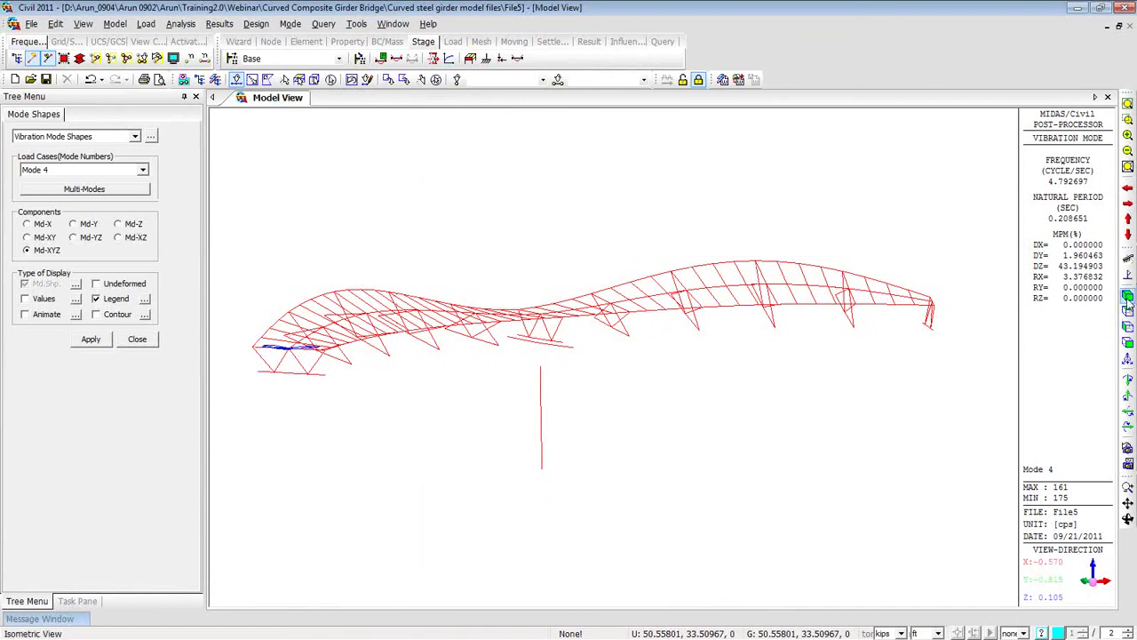
# Turn the Mode 4 shape to a side elevation and window-select the vertical pier elements.
pyautogui.click(1126, 299)
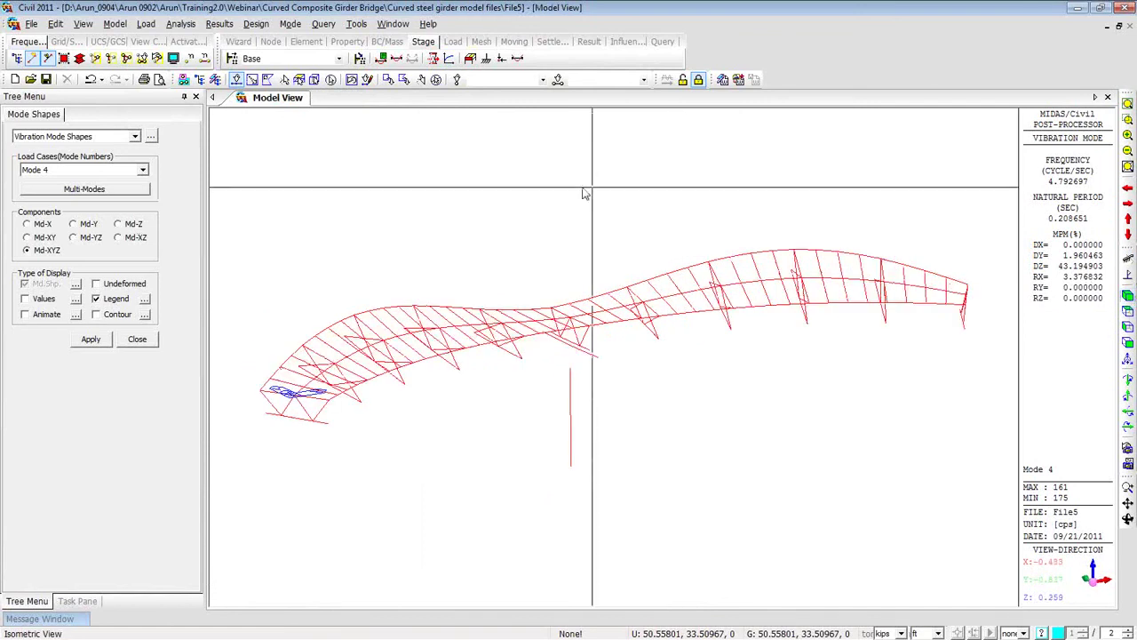
pyautogui.keyDown('ctrl'); pyautogui.moveTo(645, 483); pyautogui.dragTo(599, 383, button='middle'); pyautogui.keyUp('ctrl')
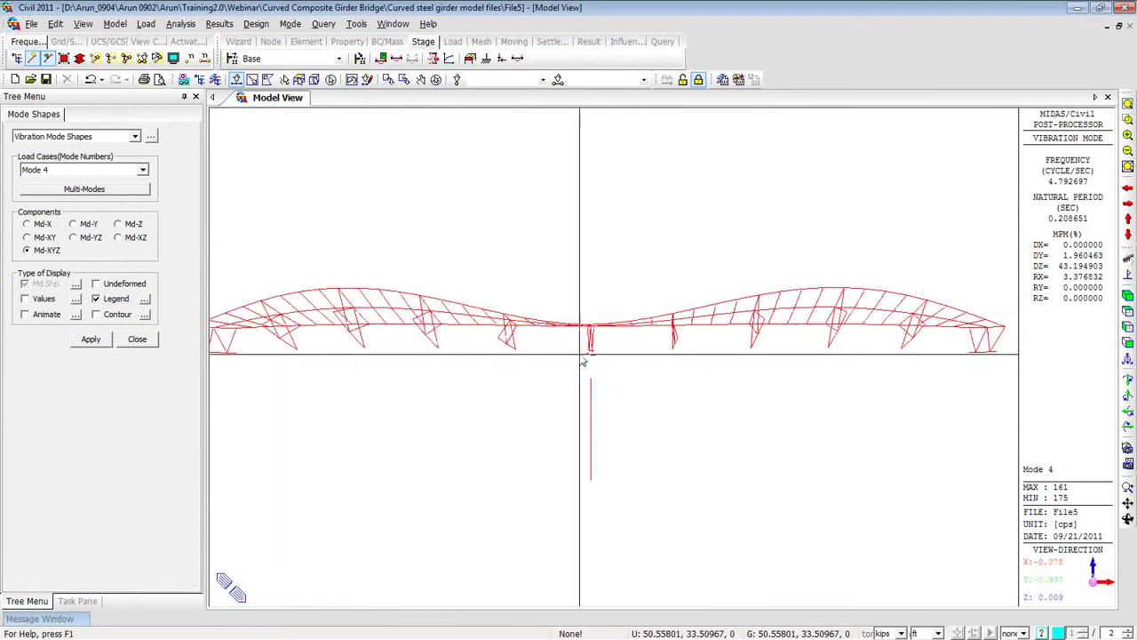
pyautogui.moveTo(578, 357); pyautogui.dragTo(622, 507)
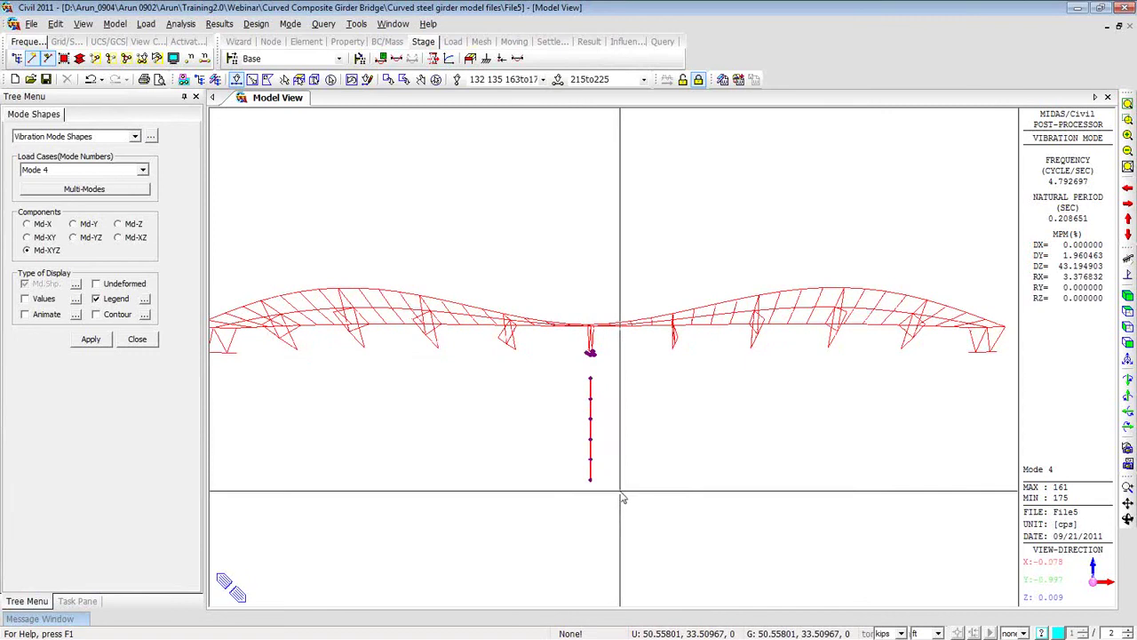
# Replace the vibration mode shape display with a displacement contour result.
pyautogui.rightClick(293, 205)
pyautogui.moveTo(360, 227)
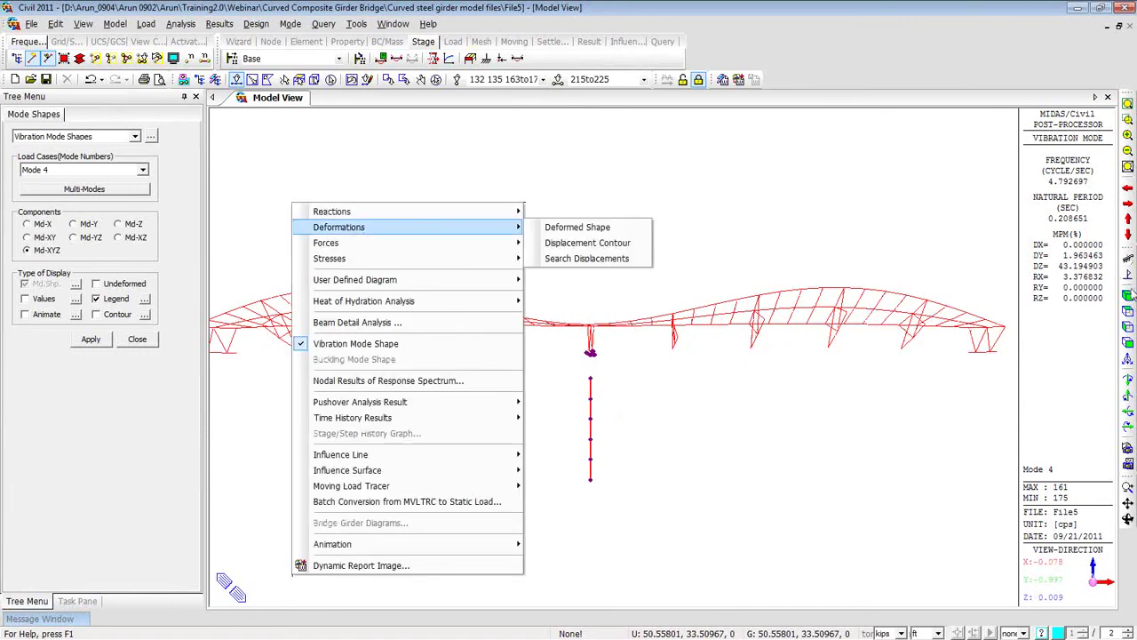
pyautogui.click(355, 343)
pyautogui.rightClick(359, 170)
pyautogui.moveTo(408, 197)
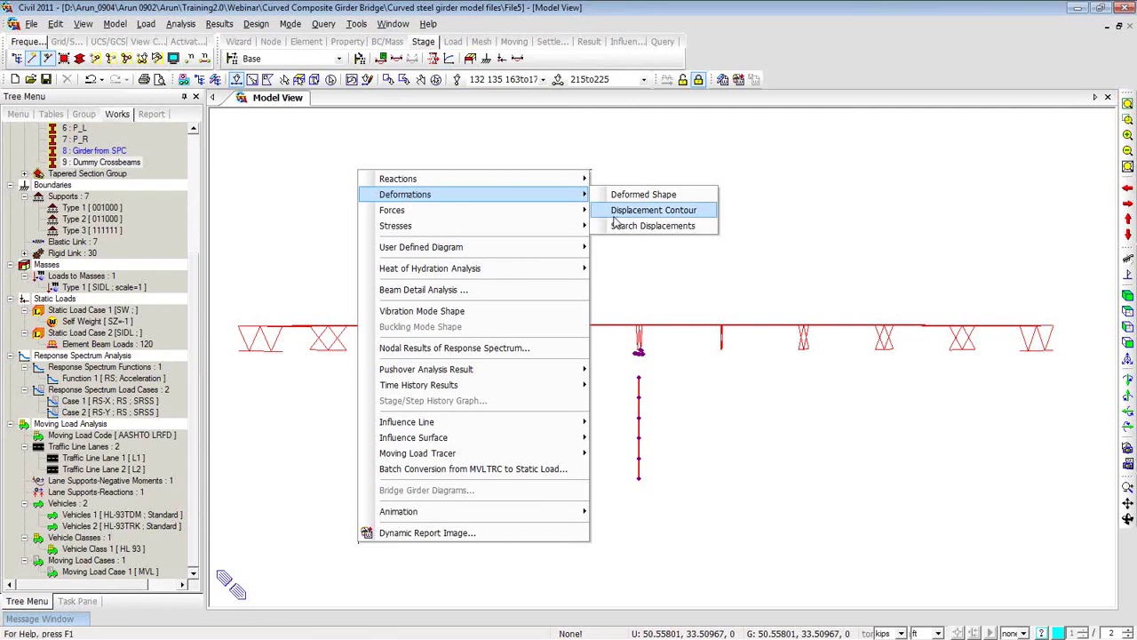
pyautogui.click(653, 210)
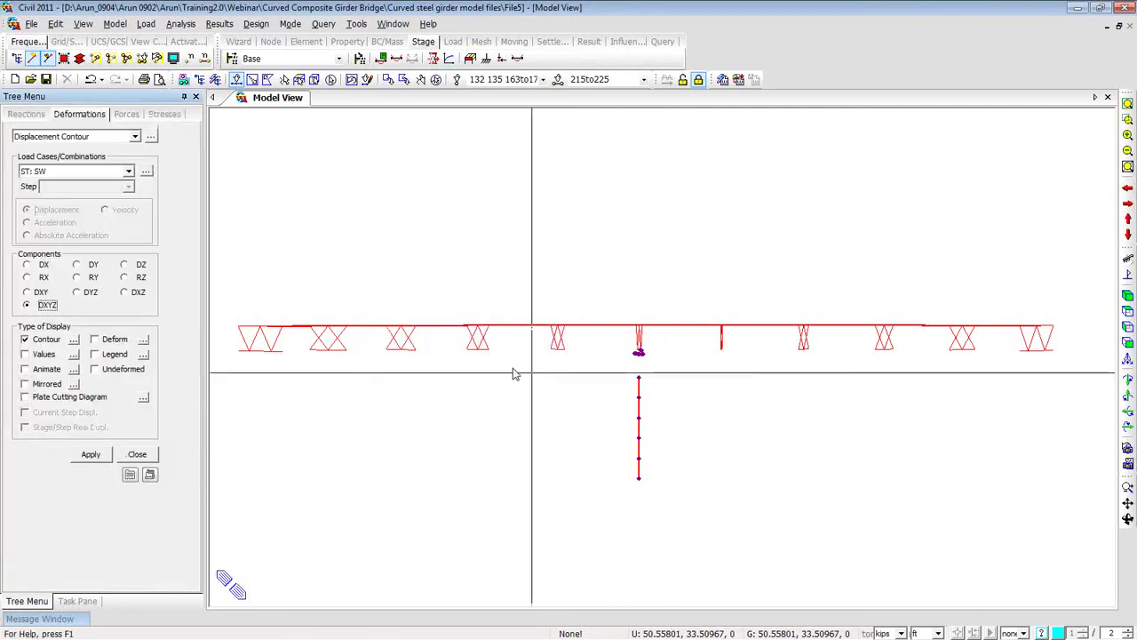
# Isolate the pier in solid view and apply the RS-X contour with deformation and legend on.
pyautogui.click(96, 60)
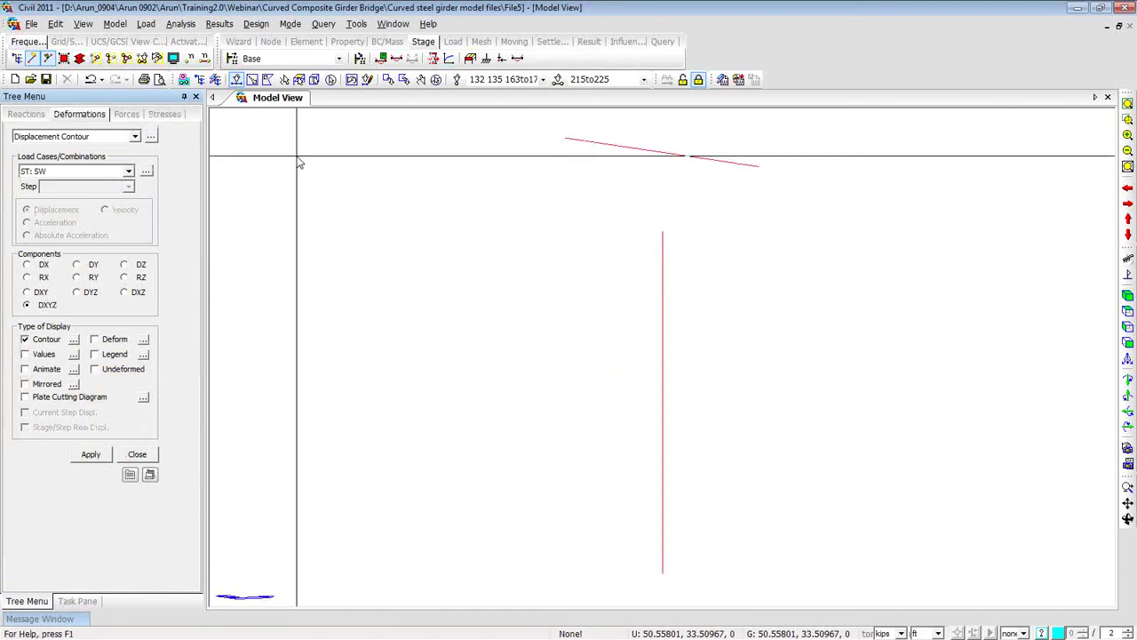
pyautogui.click(79, 58)
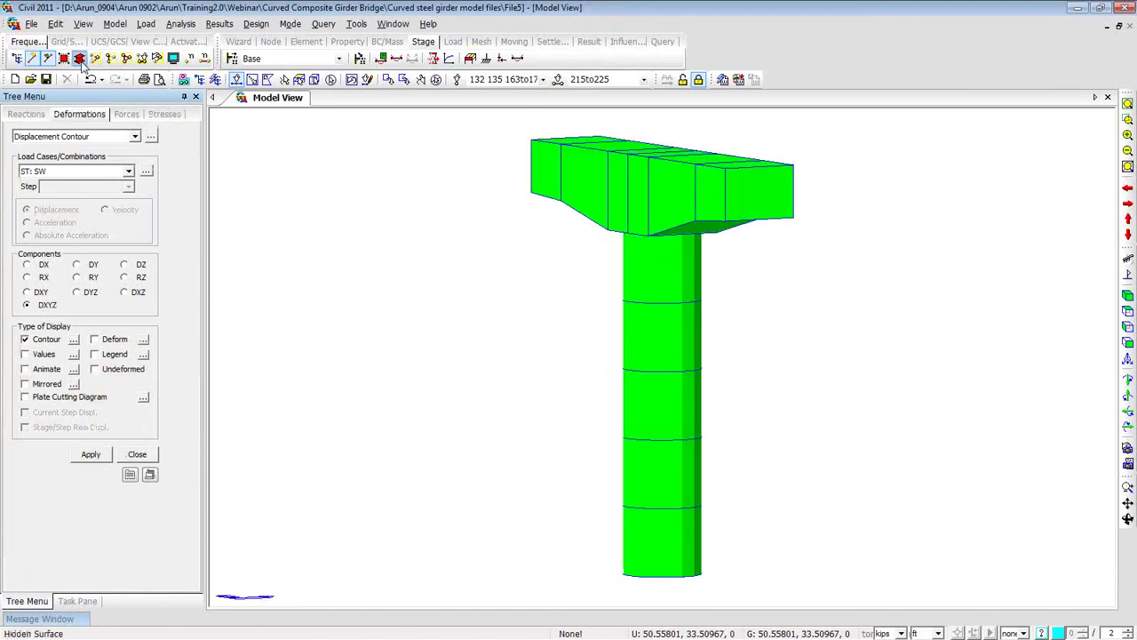
pyautogui.click(83, 173)
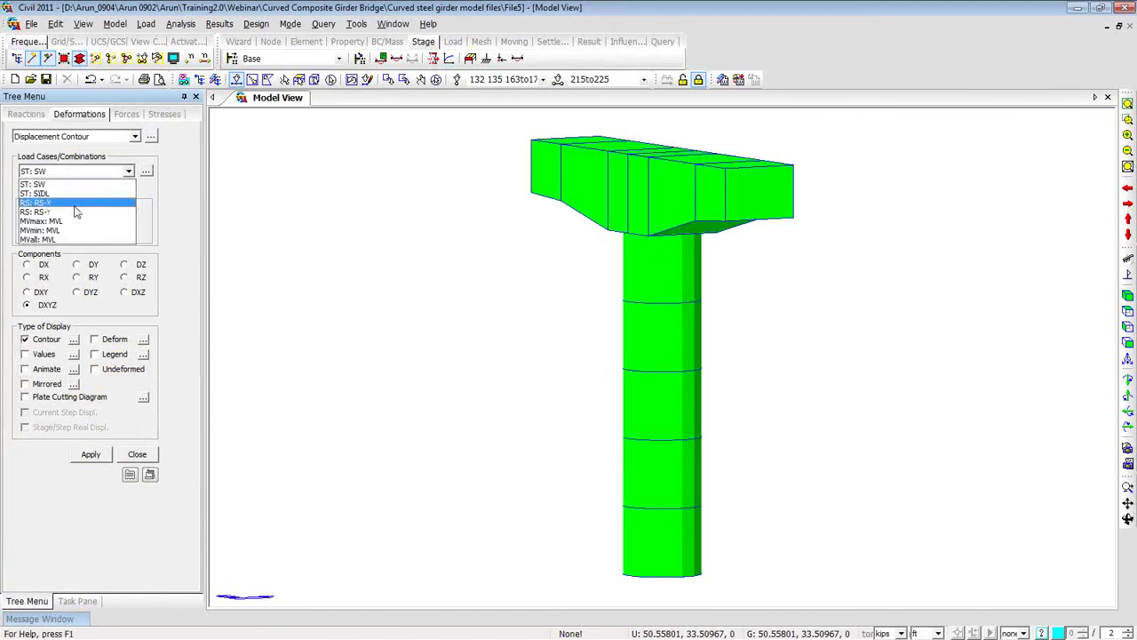
pyautogui.click(76, 206)
pyautogui.click(95, 339)
pyautogui.click(96, 354)
pyautogui.click(93, 459)
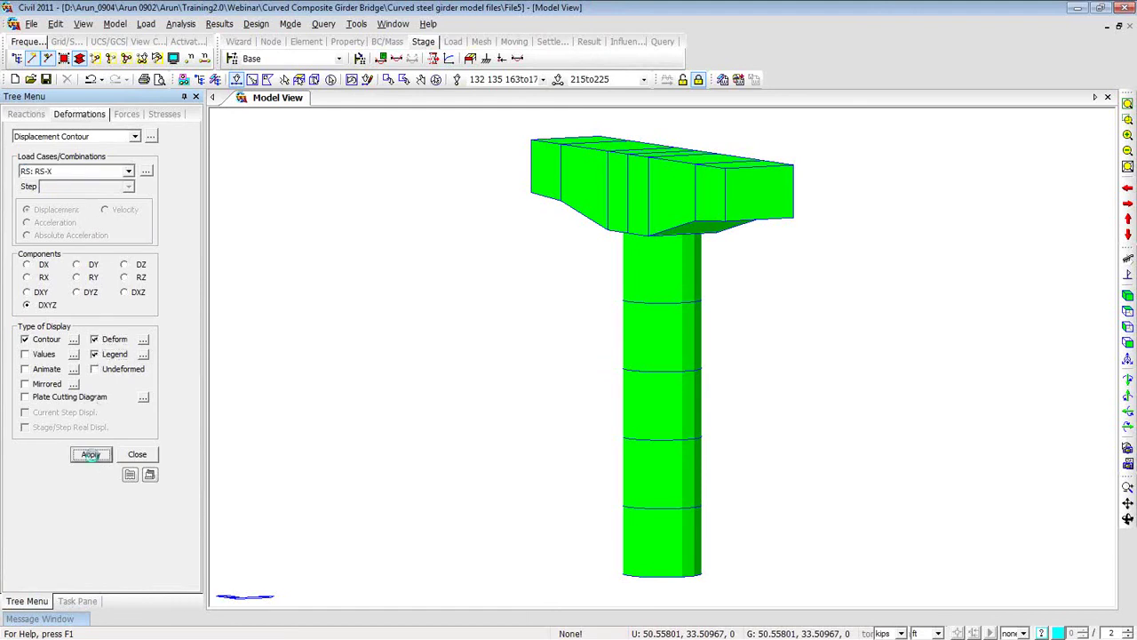
# Review the pier's RS-X contour from several angles, with length units switched to inches.
pyautogui.keyDown('ctrl'); pyautogui.moveTo(432, 351); pyautogui.dragTo(401, 337, button='middle'); pyautogui.keyUp('ctrl')
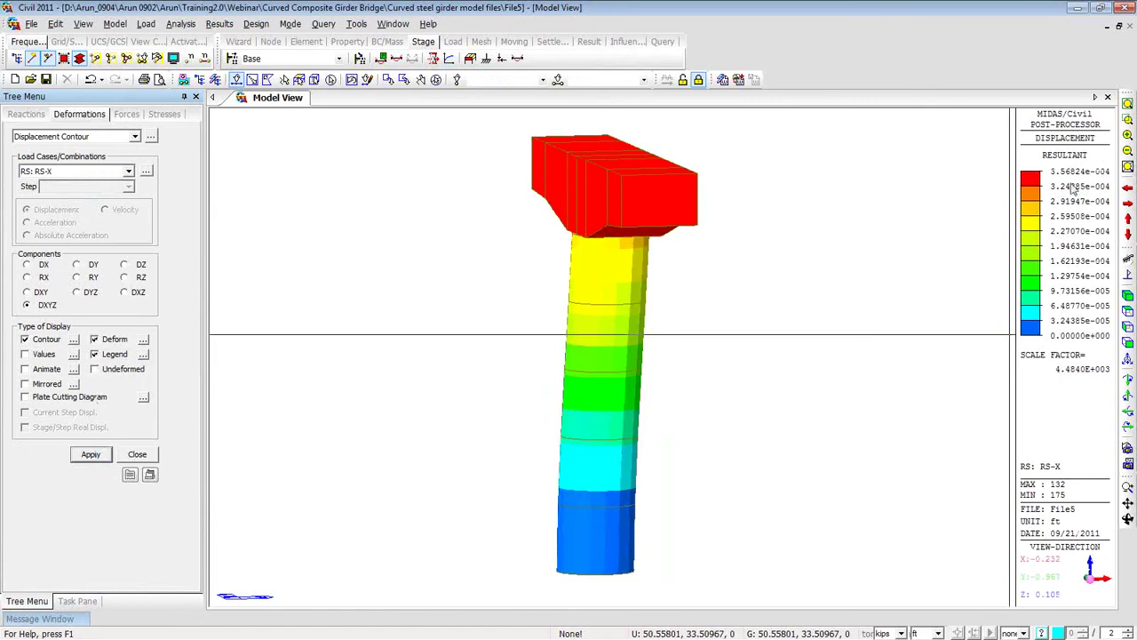
pyautogui.keyDown('ctrl'); pyautogui.moveTo(752, 275); pyautogui.dragTo(682, 279, button='middle'); pyautogui.keyUp('ctrl')
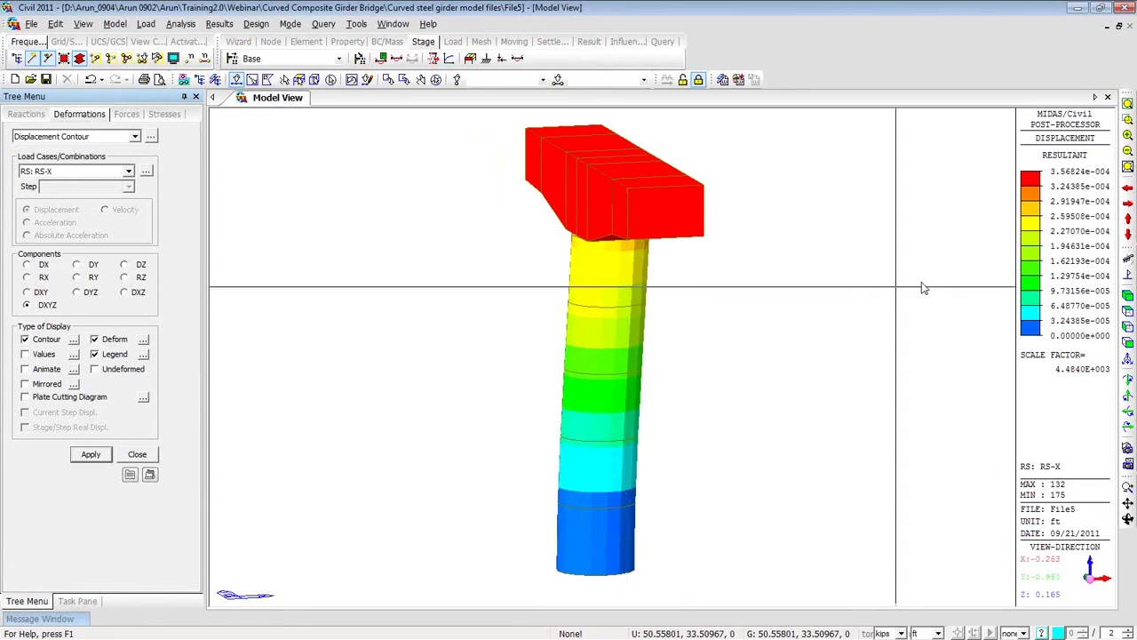
pyautogui.click(937, 633)
pyautogui.click(921, 611)
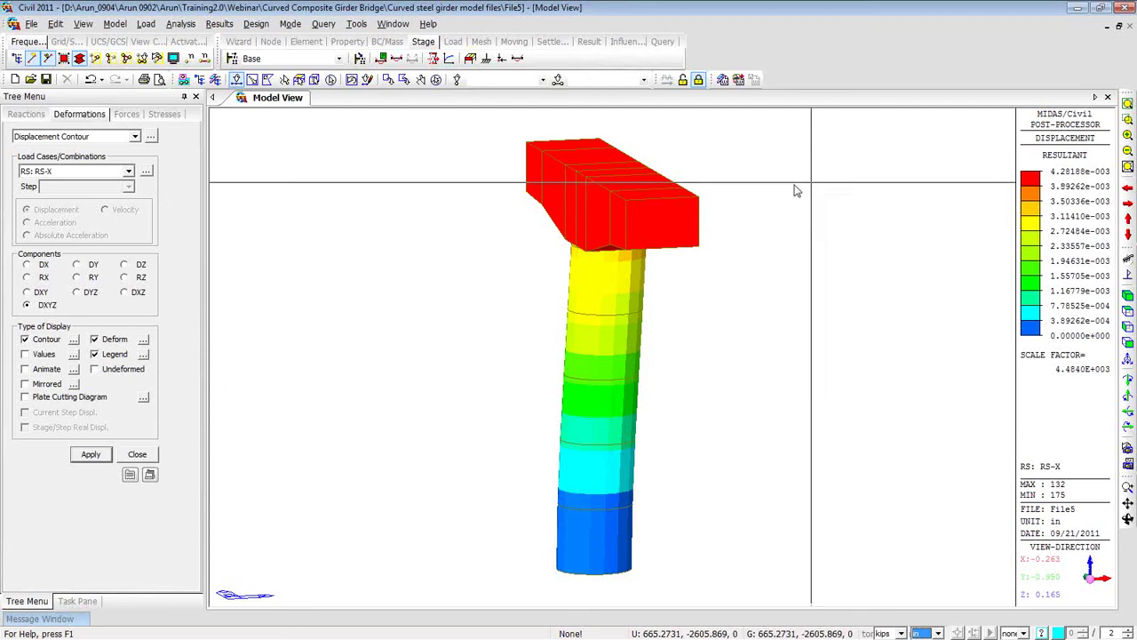
pyautogui.moveTo(812, 244); pyautogui.dragTo(501, 249, button='middle')
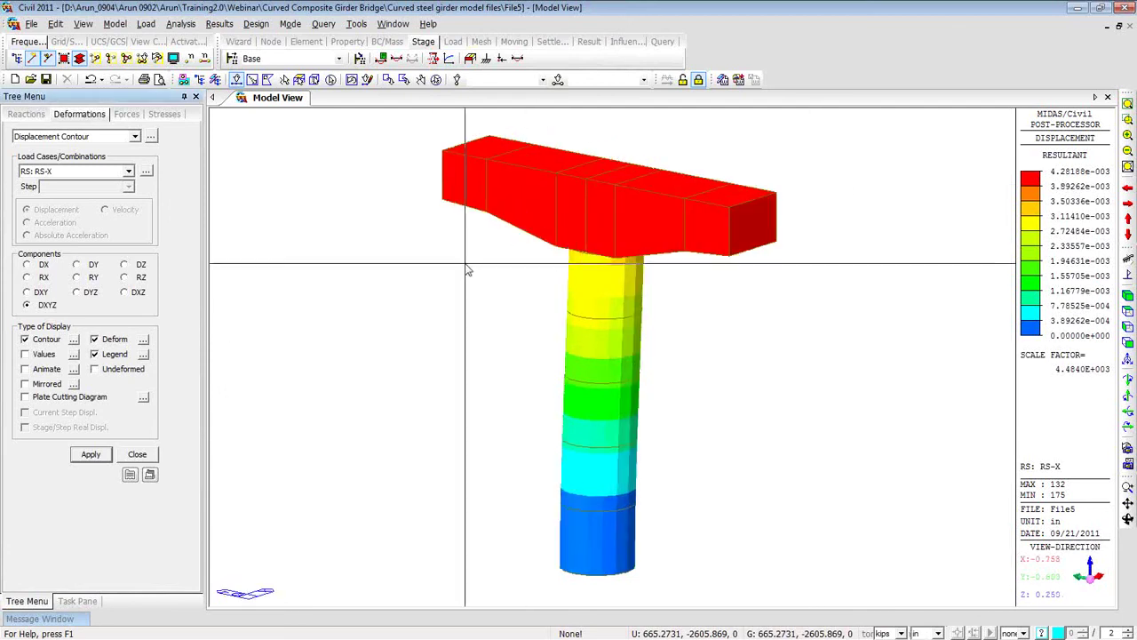
# Show the RS-Y displacement contour, then restore the whole bridge (peak 3.20668e-003 in).
pyautogui.click(99, 171)
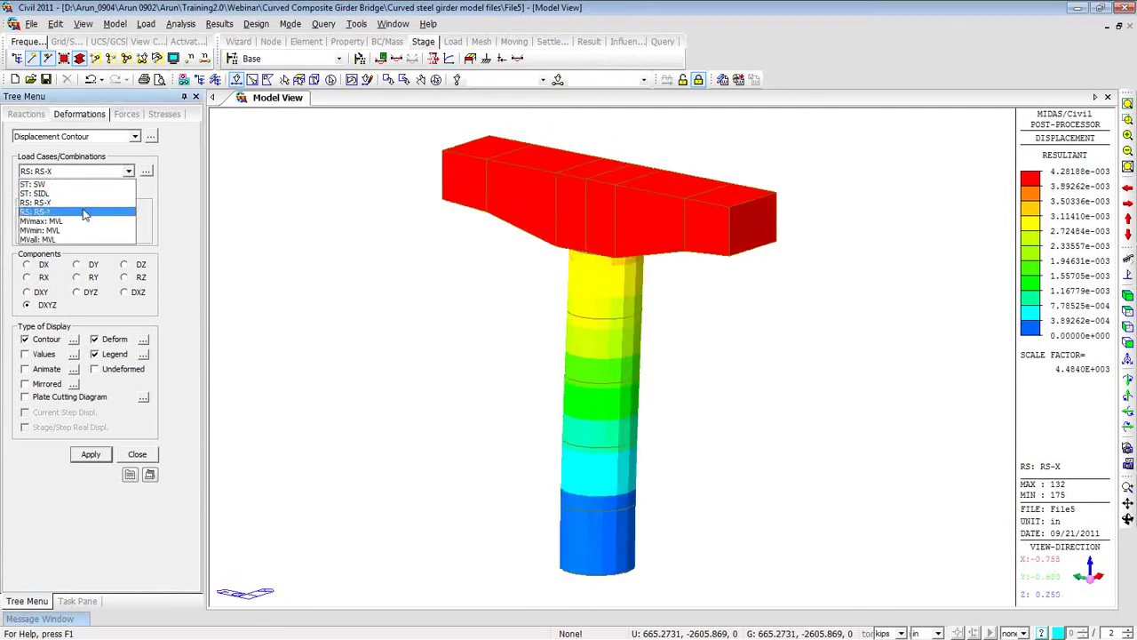
pyautogui.click(82, 213)
pyautogui.click(92, 454)
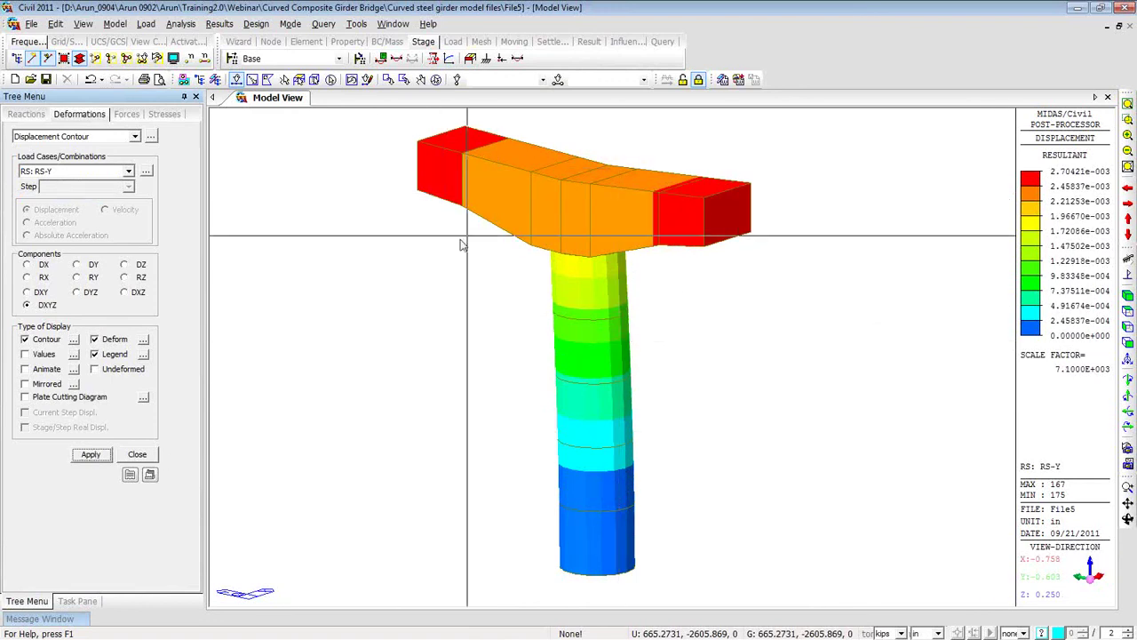
pyautogui.moveTo(572, 272); pyautogui.dragTo(576, 309, button='middle')
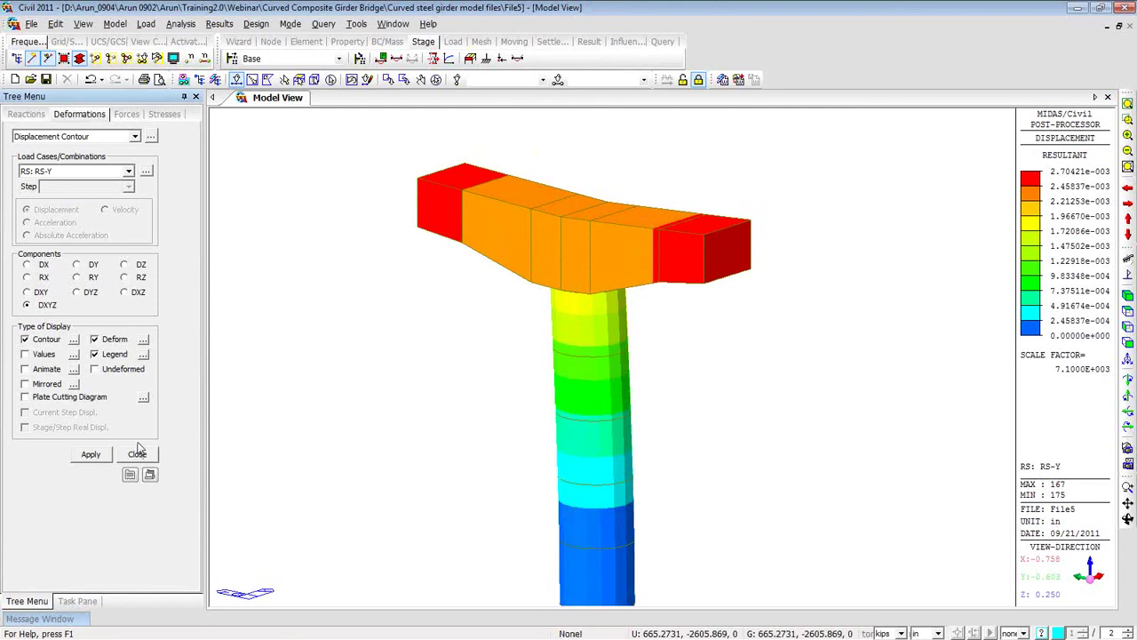
pyautogui.click(127, 59)
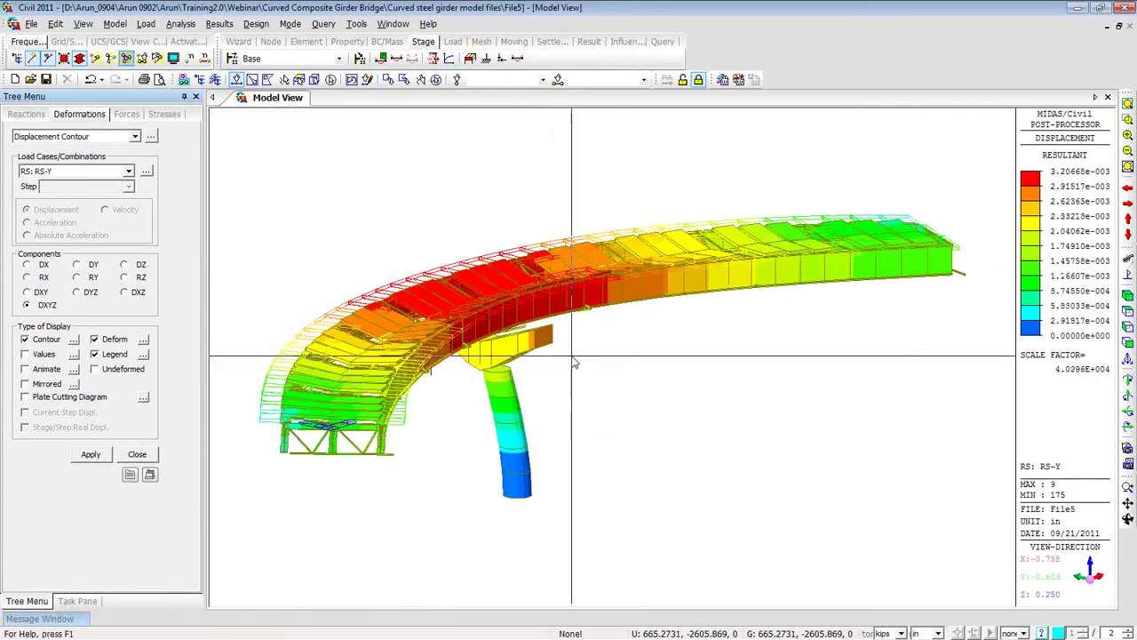
# Set the deformation scale factor to 0.5, then stop the lane L1 My influence-line animation.
pyautogui.click(143, 340)
pyautogui.write('0')
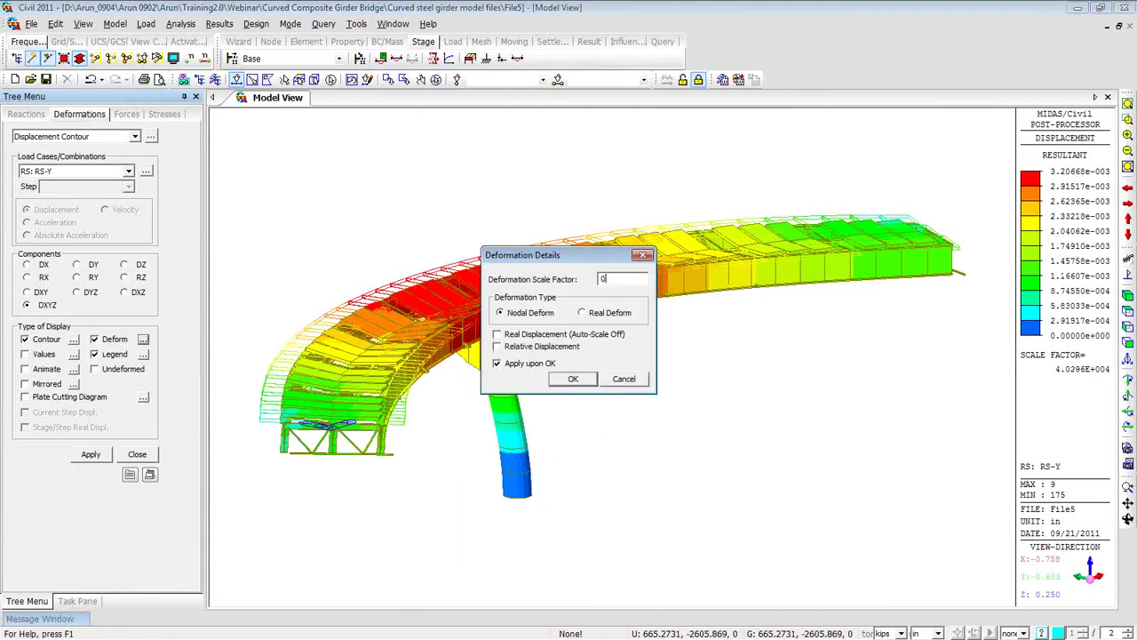
pyautogui.write('.5')
pyautogui.click(573, 378)
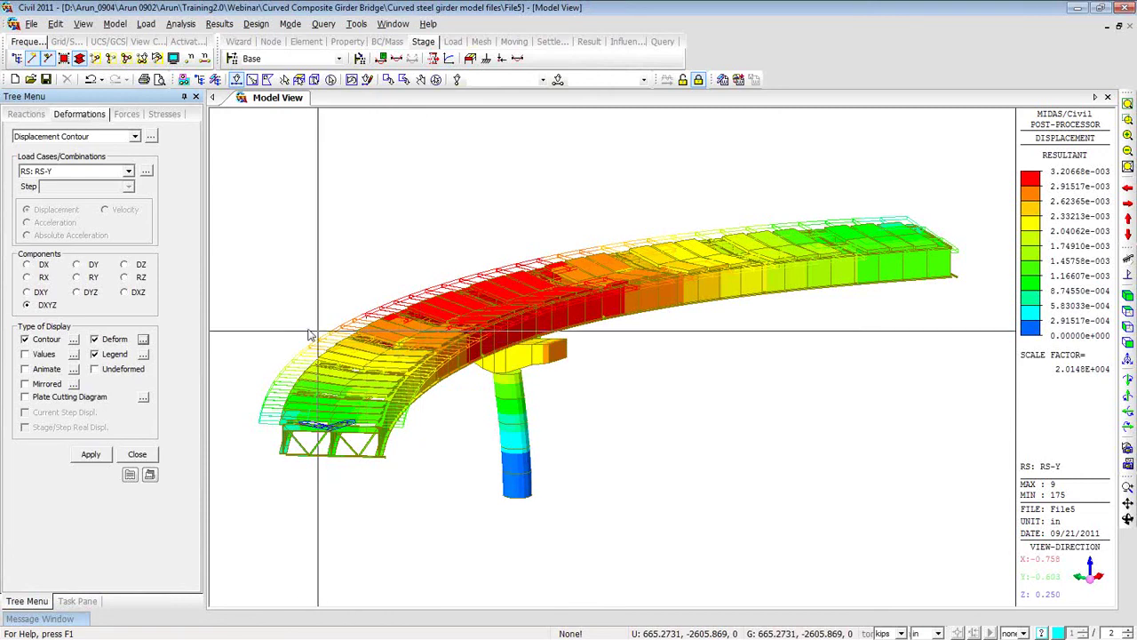
pyautogui.click(1075, 9)
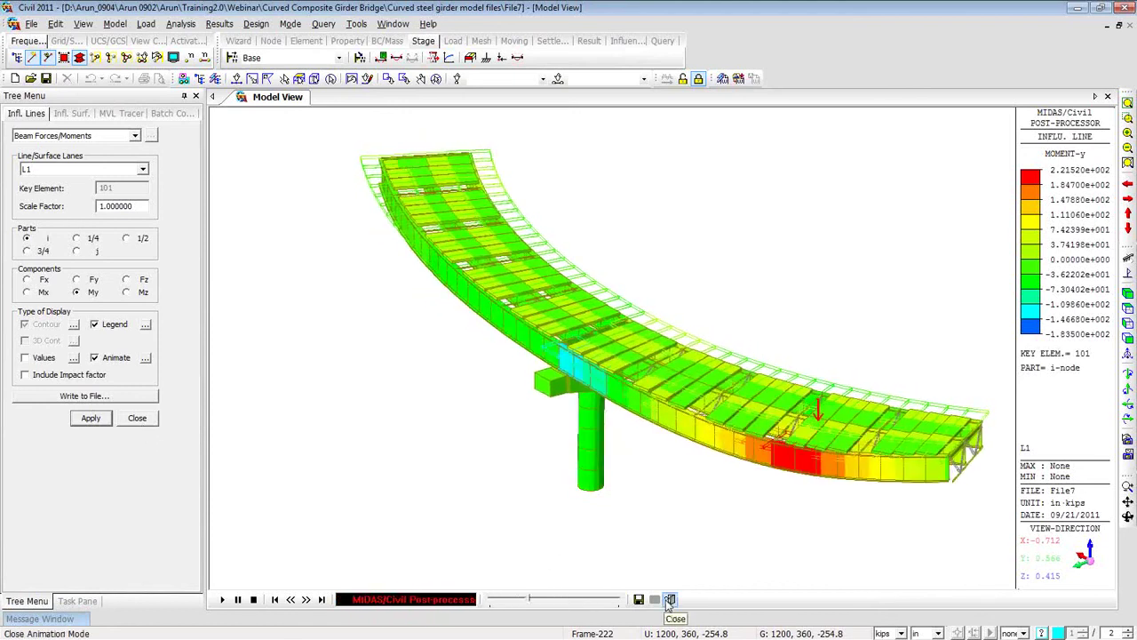
pyautogui.click(670, 600)
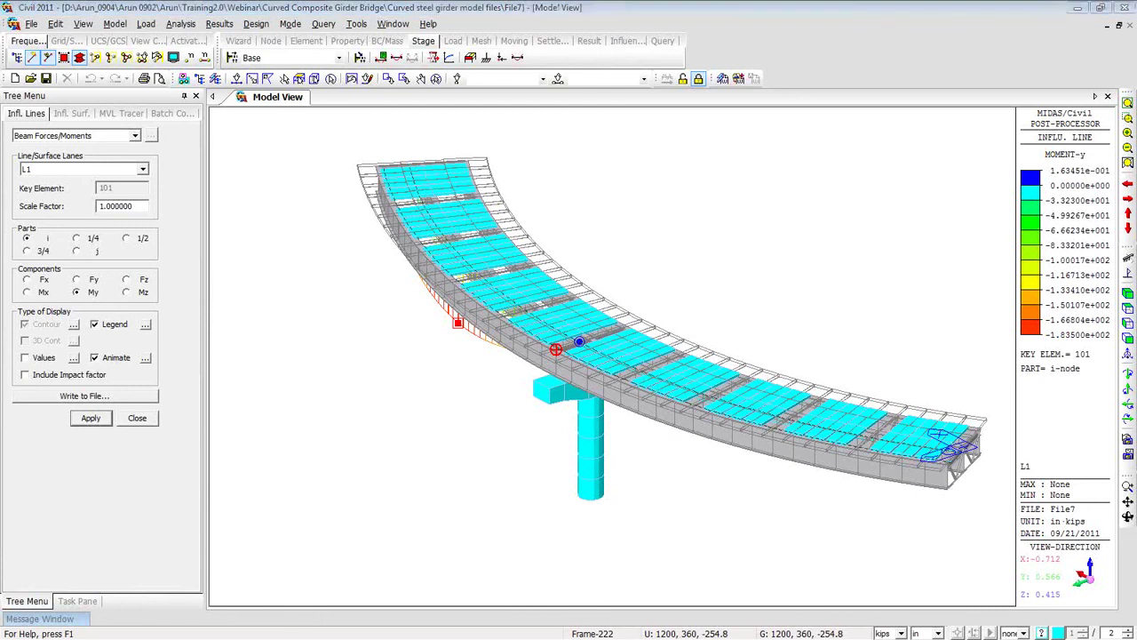
# Go to slide 50 of the Steel Composite Curved Bridge deck and start the slide show there.
pyautogui.press('Escape')
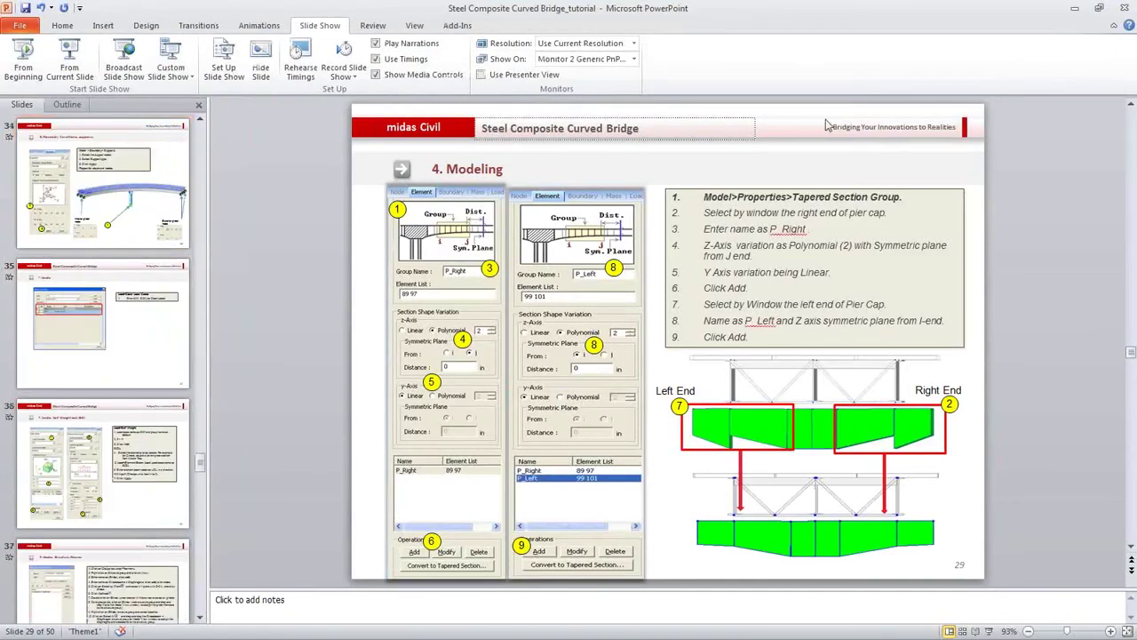
pyautogui.moveTo(1132, 348); pyautogui.dragTo(391, 350)
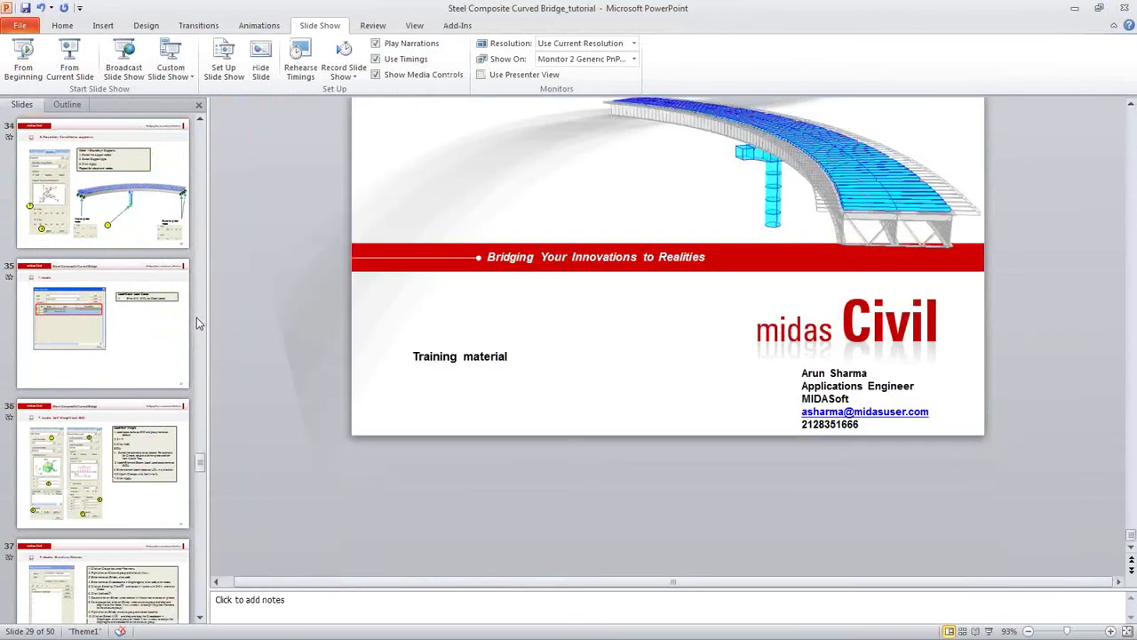
pyautogui.click(530, 278)
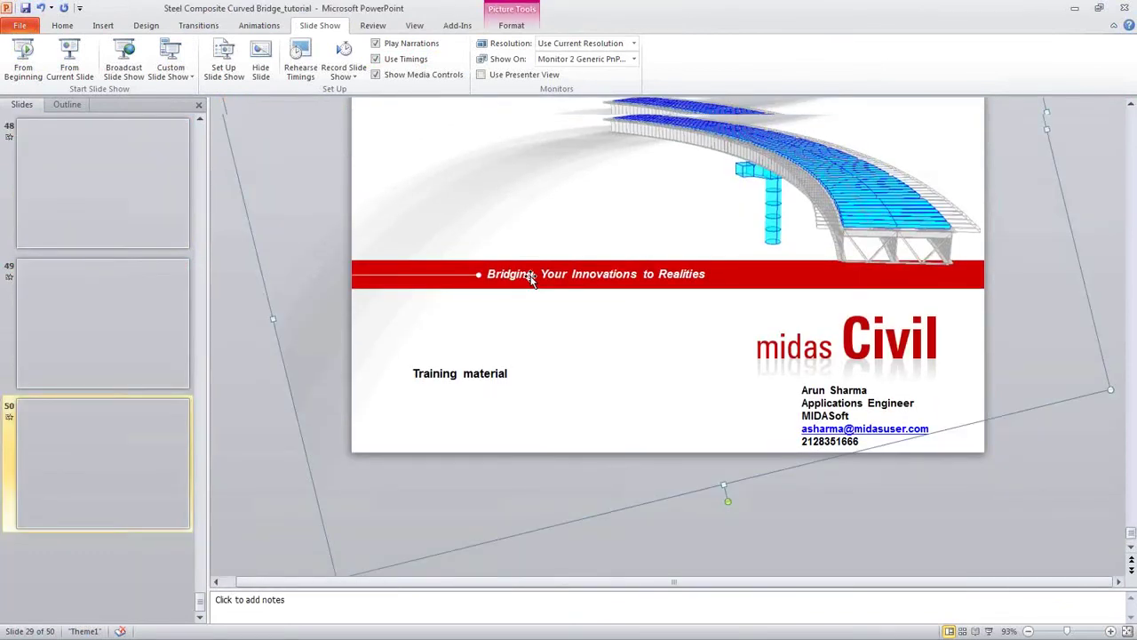
pyautogui.click(76, 69)
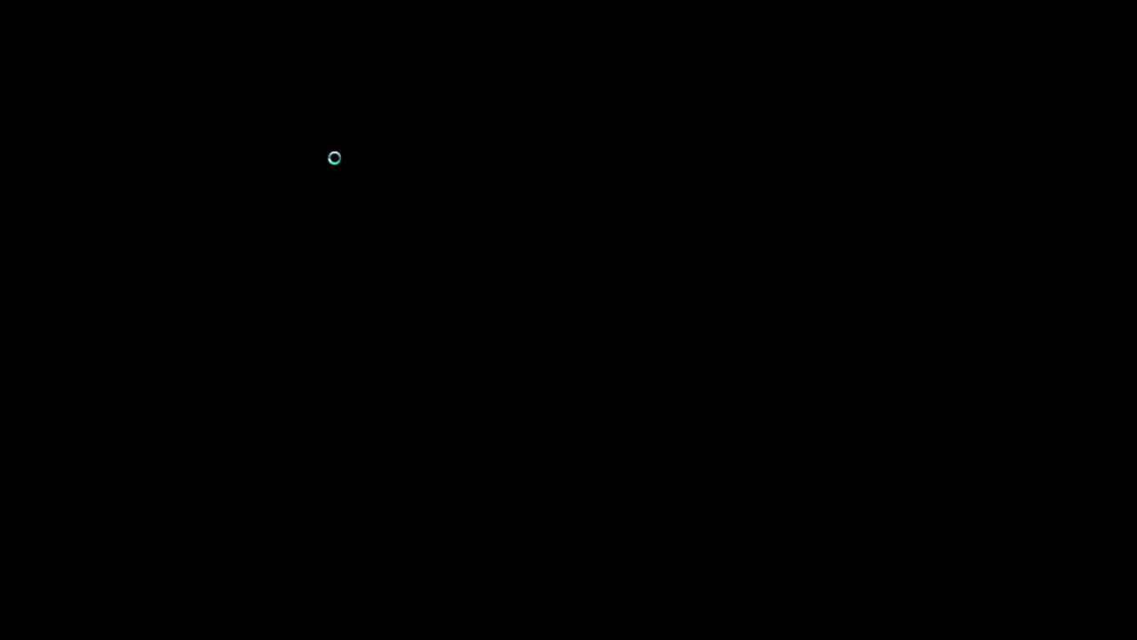